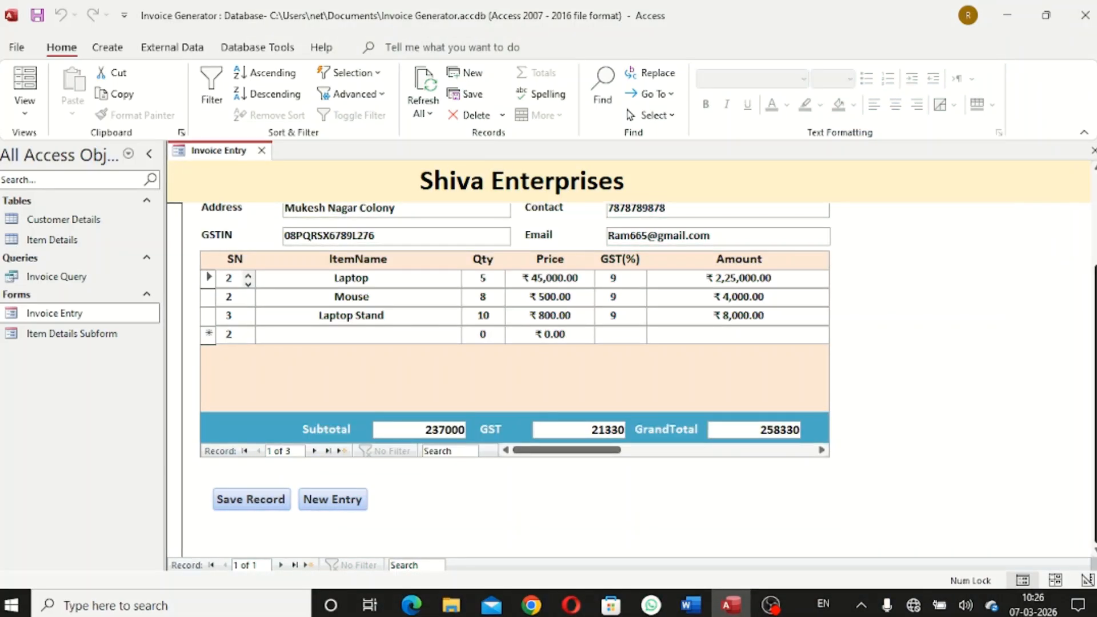
# Scroll the Invoice Entry form to the top and close it, leaving the database with nothing open
pyautogui.scroll(3, 996, 314)
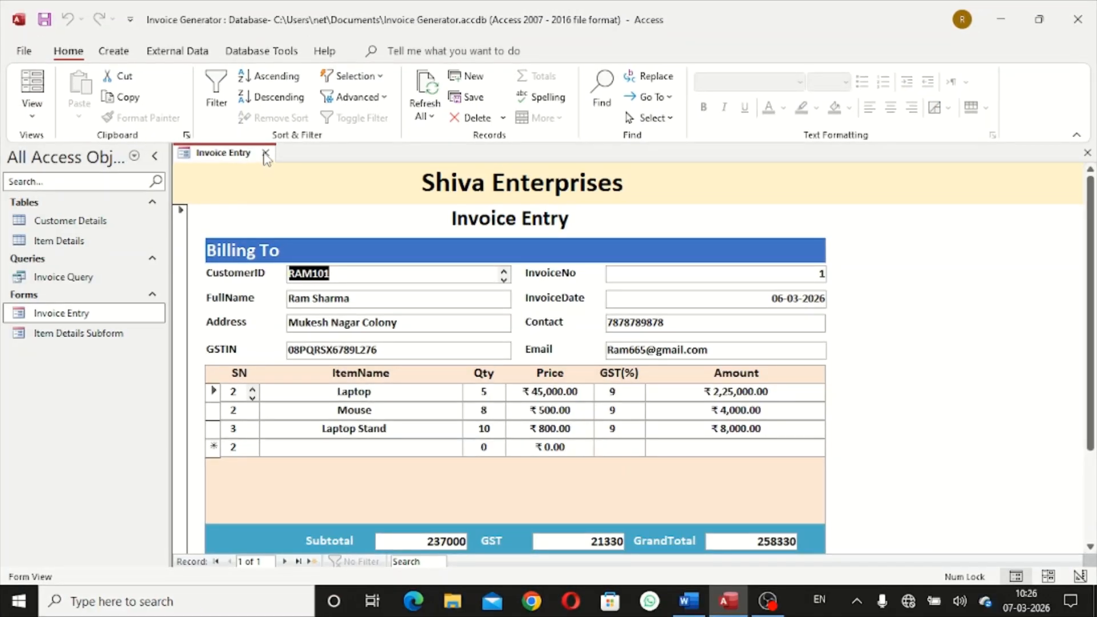
pyautogui.click(266, 153)
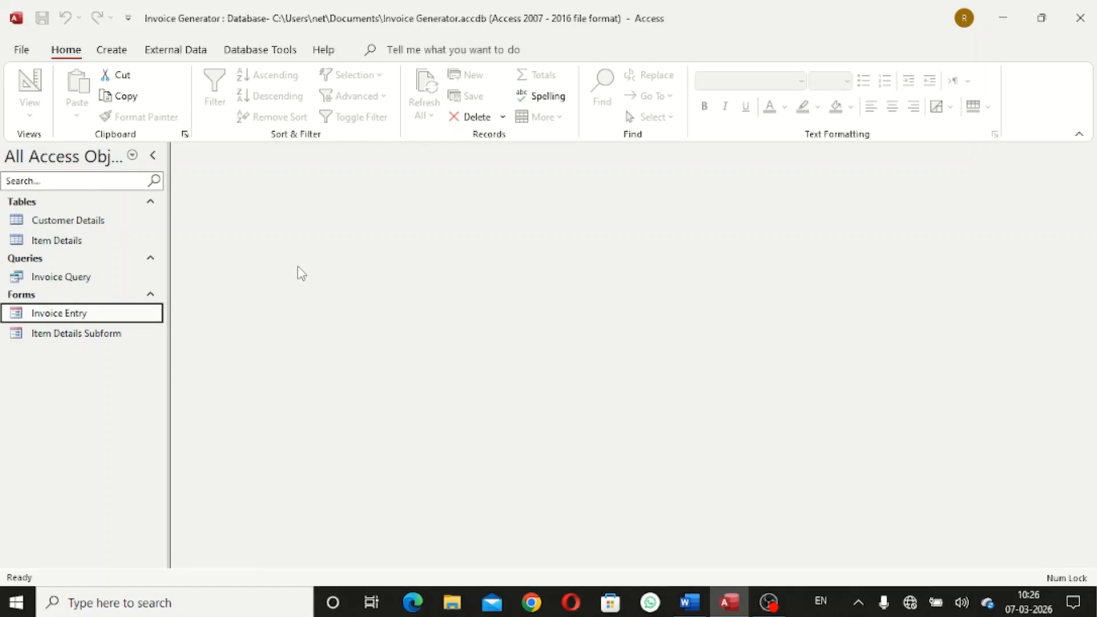
# Start the Report Wizard on Invoice Query with all fields except GrandTotal, GST and Subtotal
pyautogui.click(110, 51)
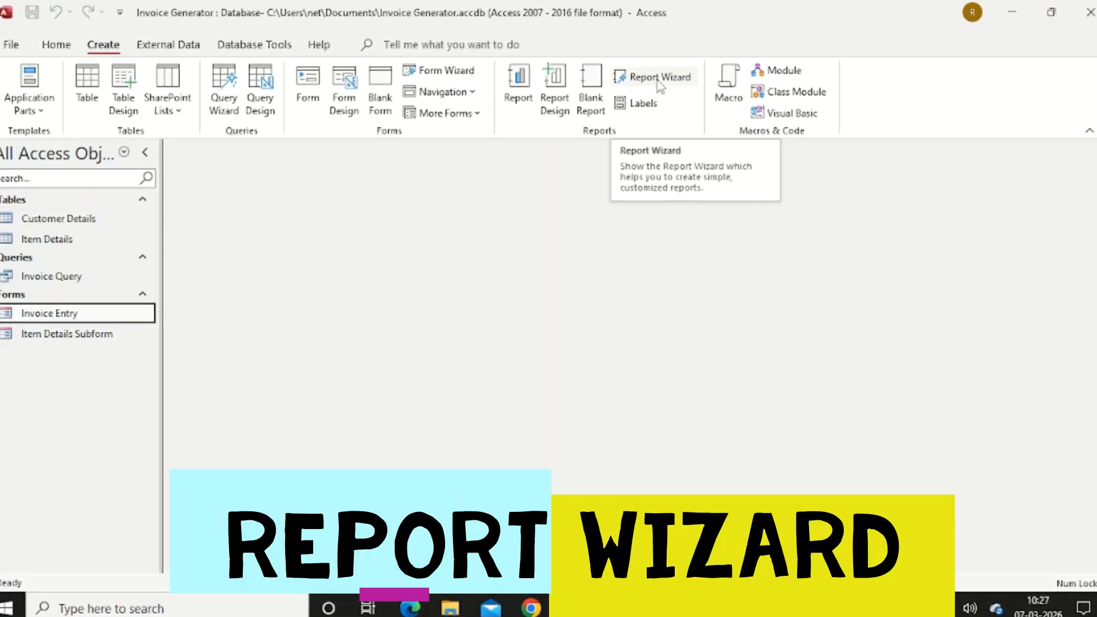
pyautogui.click(660, 80)
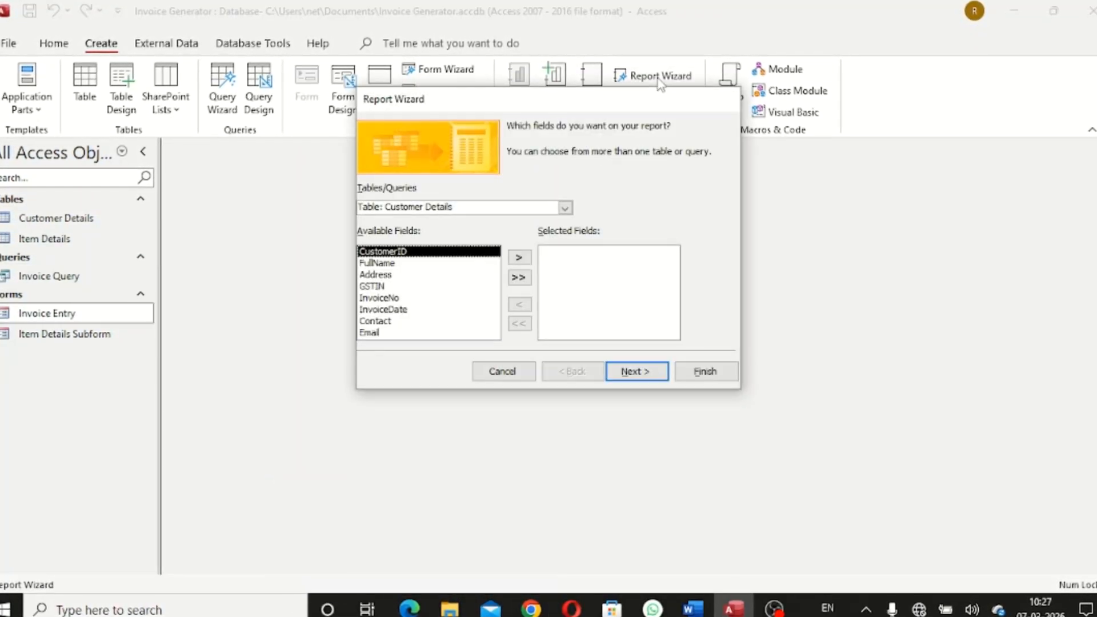
pyautogui.click(564, 208)
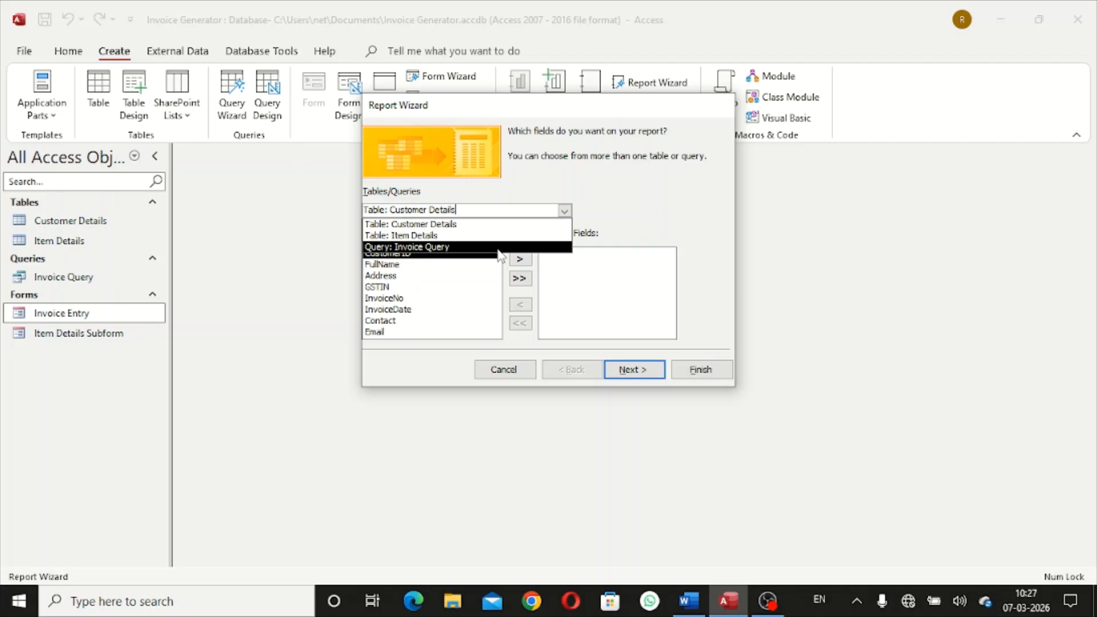
pyautogui.click(501, 247)
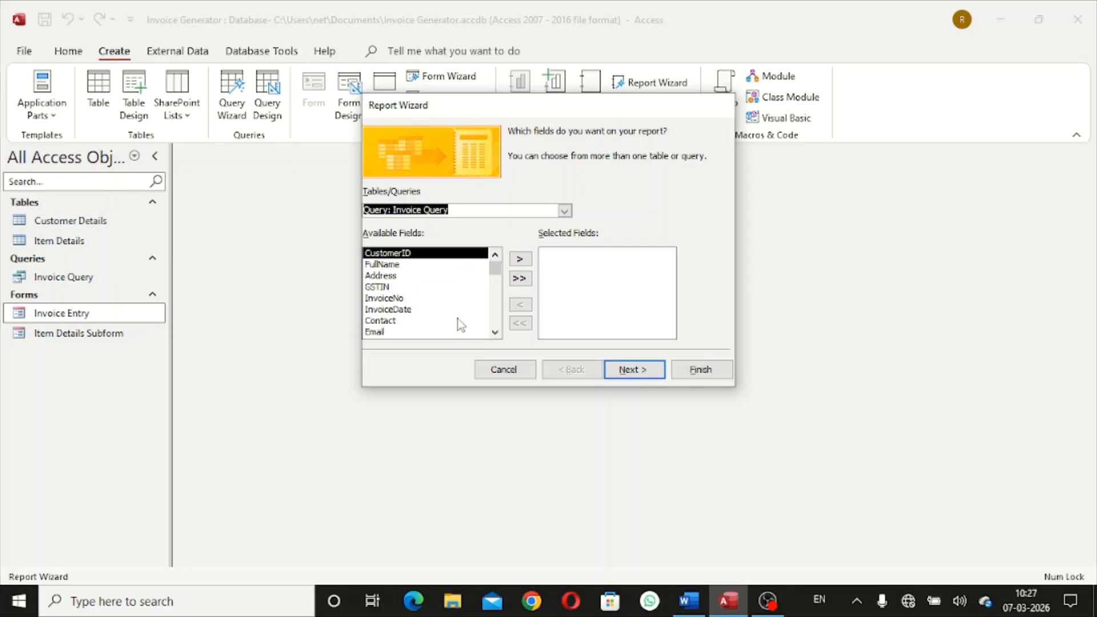
pyautogui.click(519, 279)
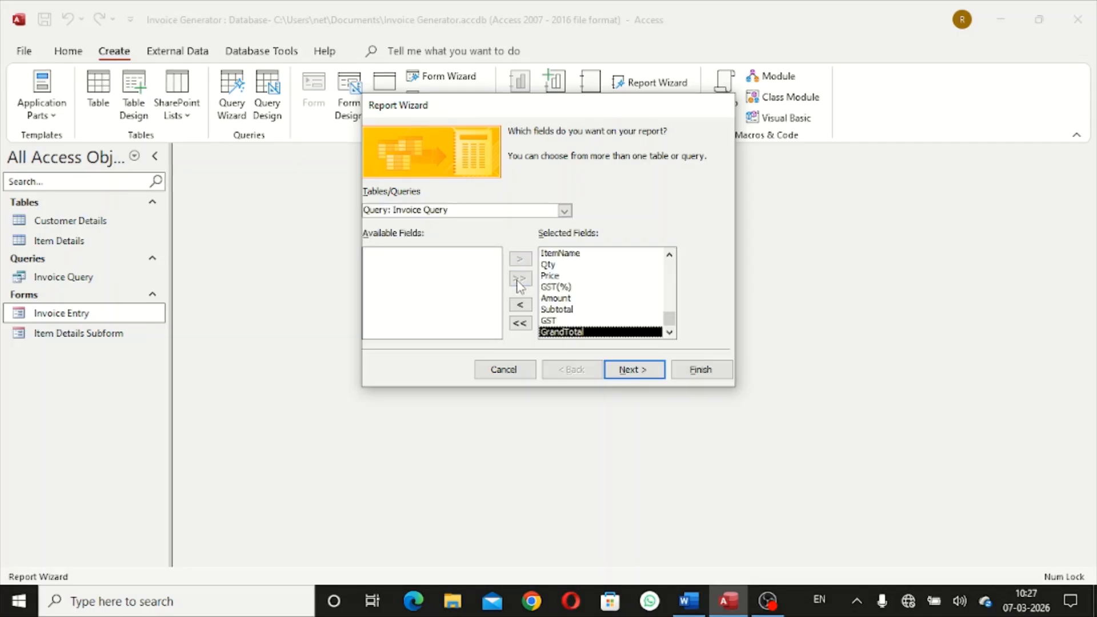
pyautogui.click(517, 309)
pyautogui.click(518, 309)
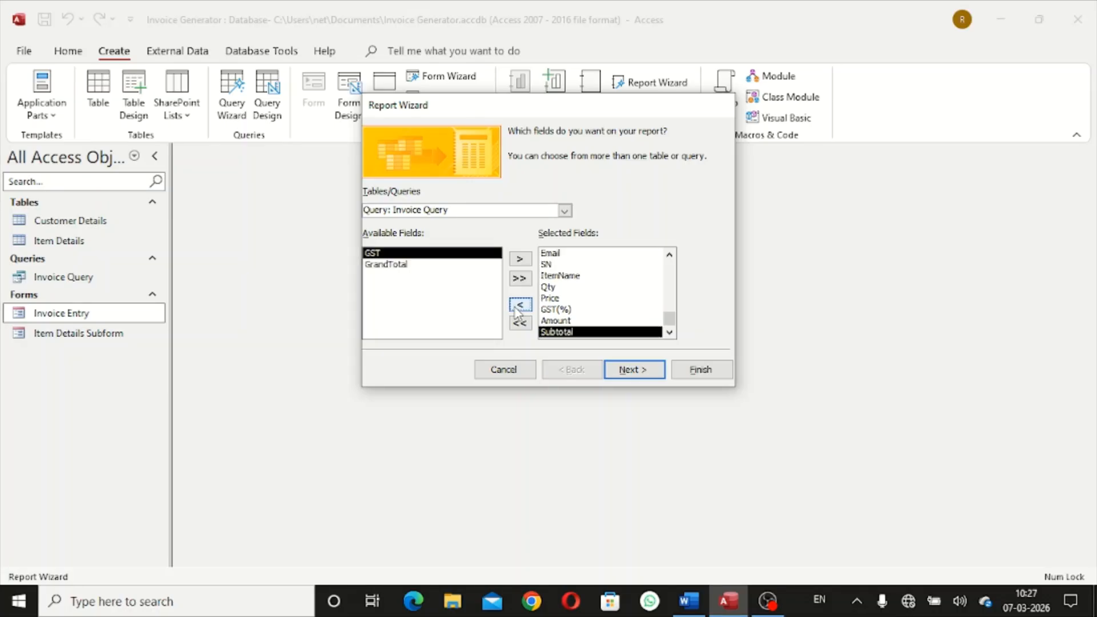
pyautogui.click(518, 309)
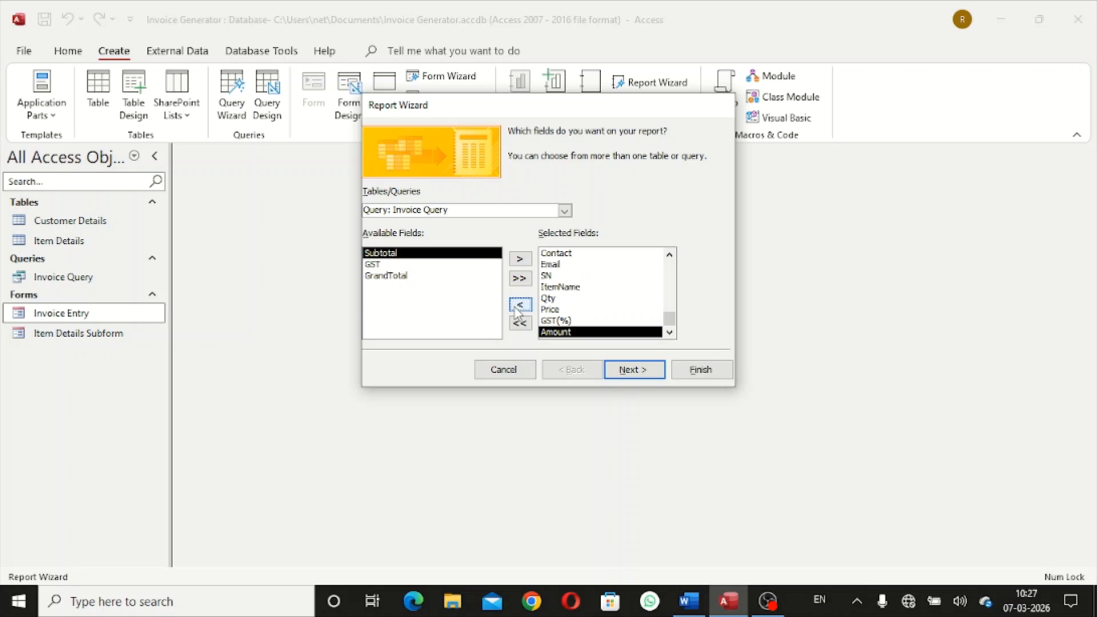
# Keep the default Customer Details view and grouping, choose the Outline layout, and finish the report
pyautogui.click(639, 372)
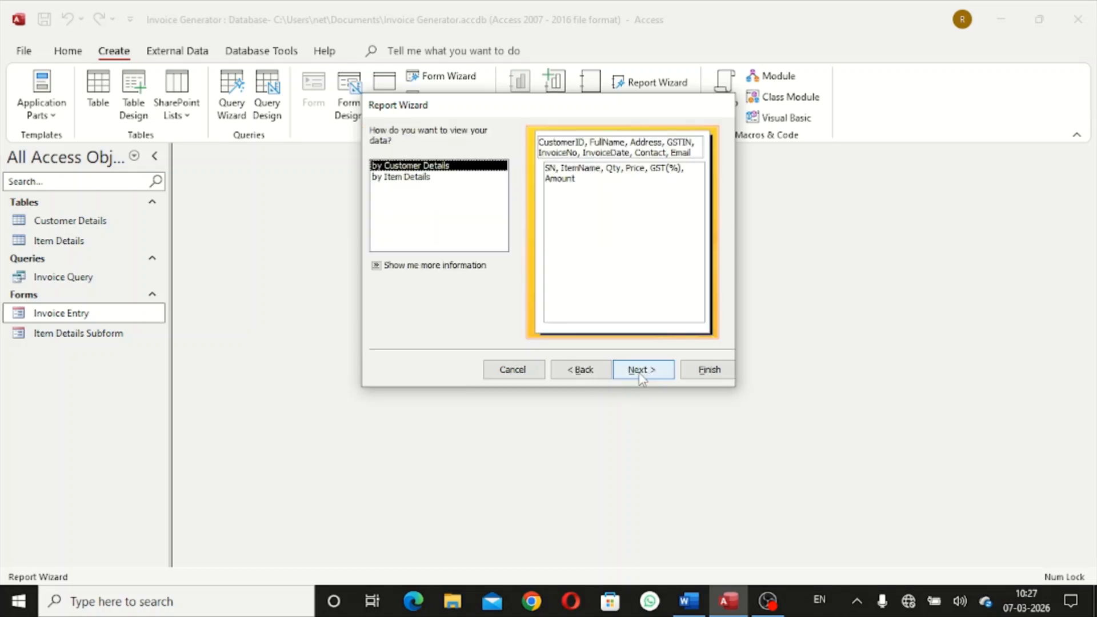
pyautogui.click(640, 370)
pyautogui.click(640, 373)
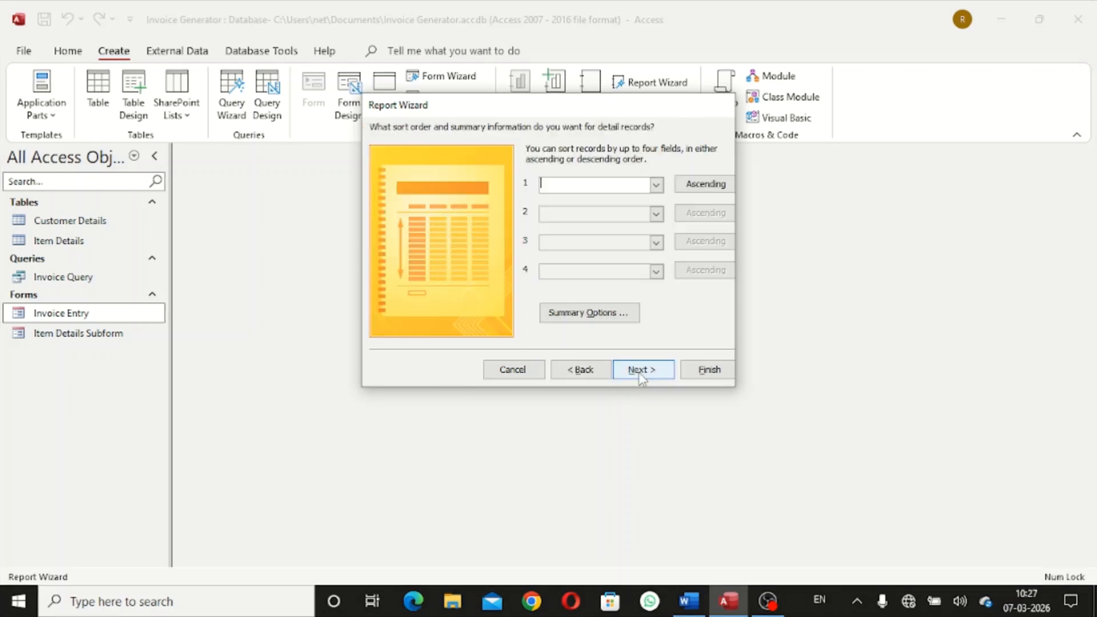
pyautogui.click(640, 373)
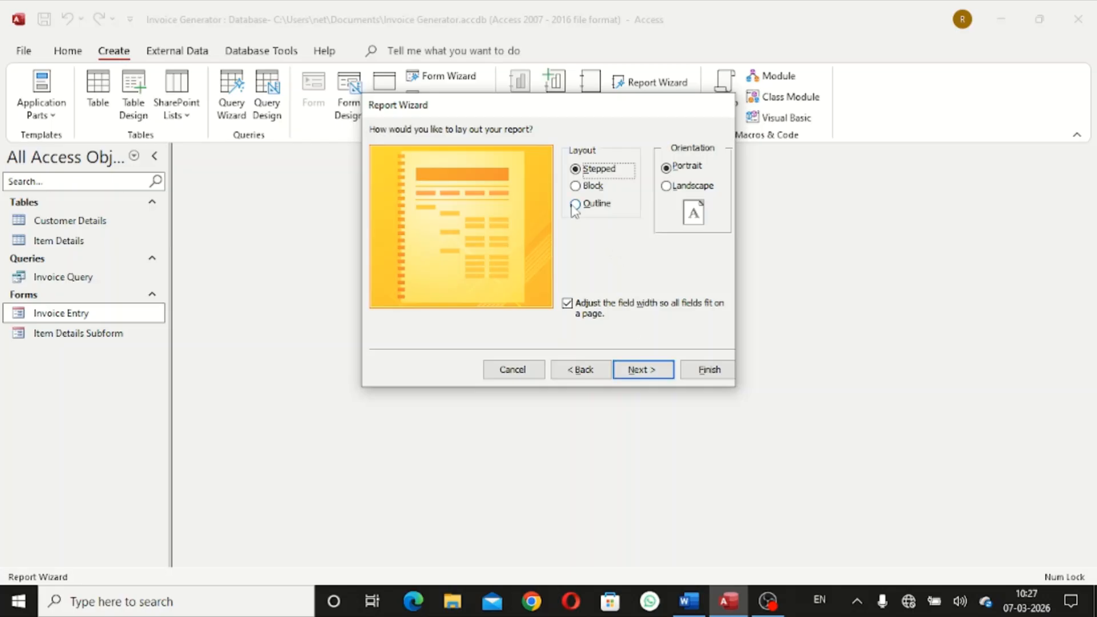
pyautogui.click(576, 206)
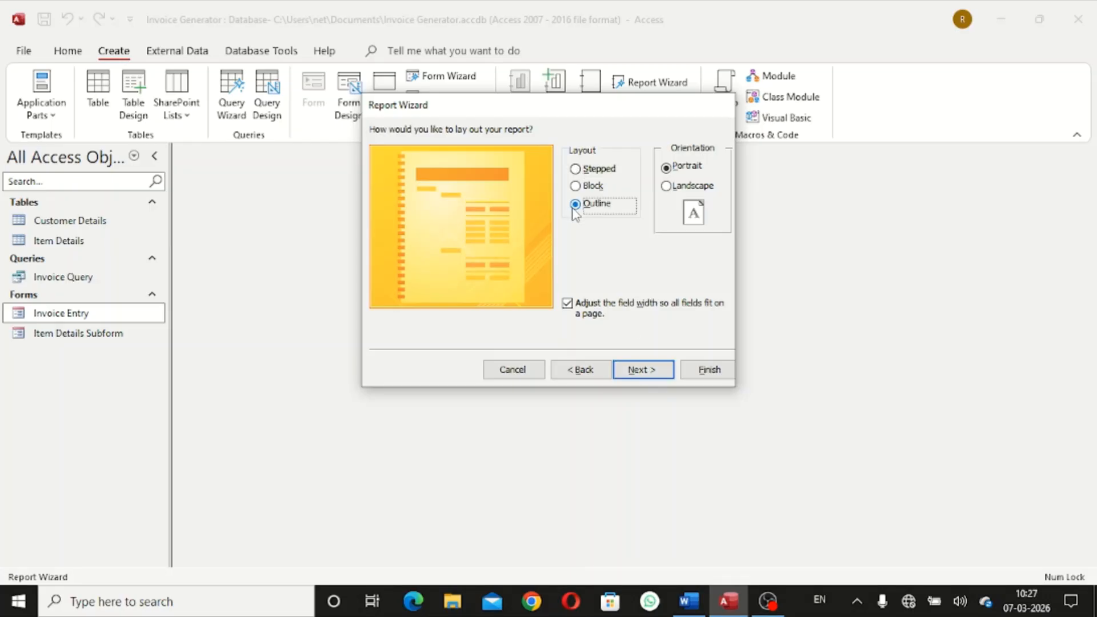
pyautogui.click(702, 369)
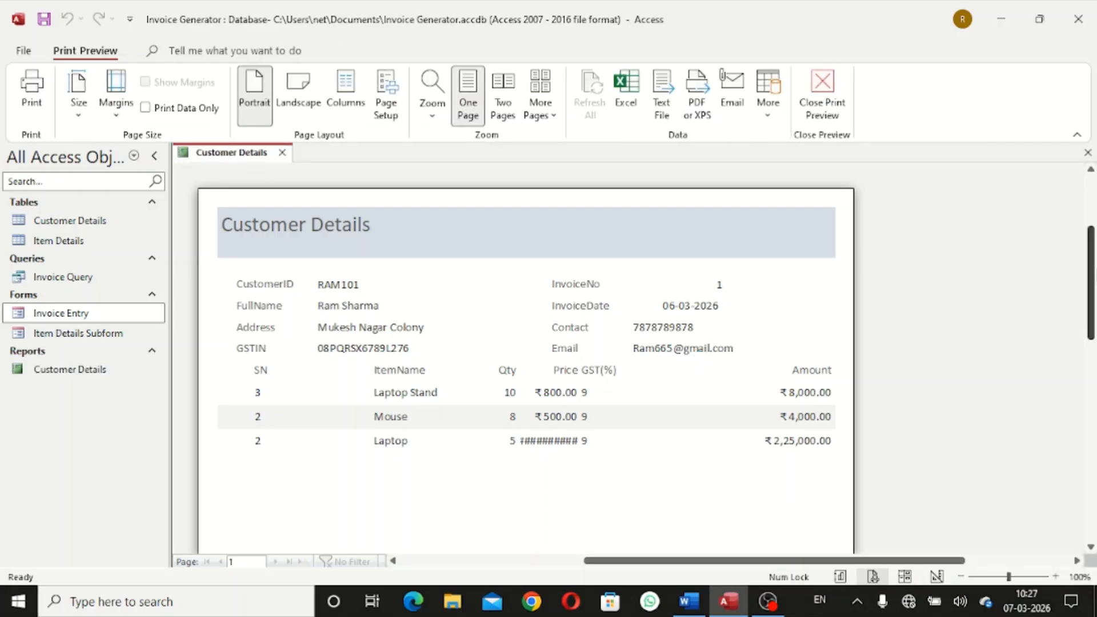
# Review the Customer Details print preview, zooming out and back in, then switch to Design View
pyautogui.scroll(3, 1092, 281)
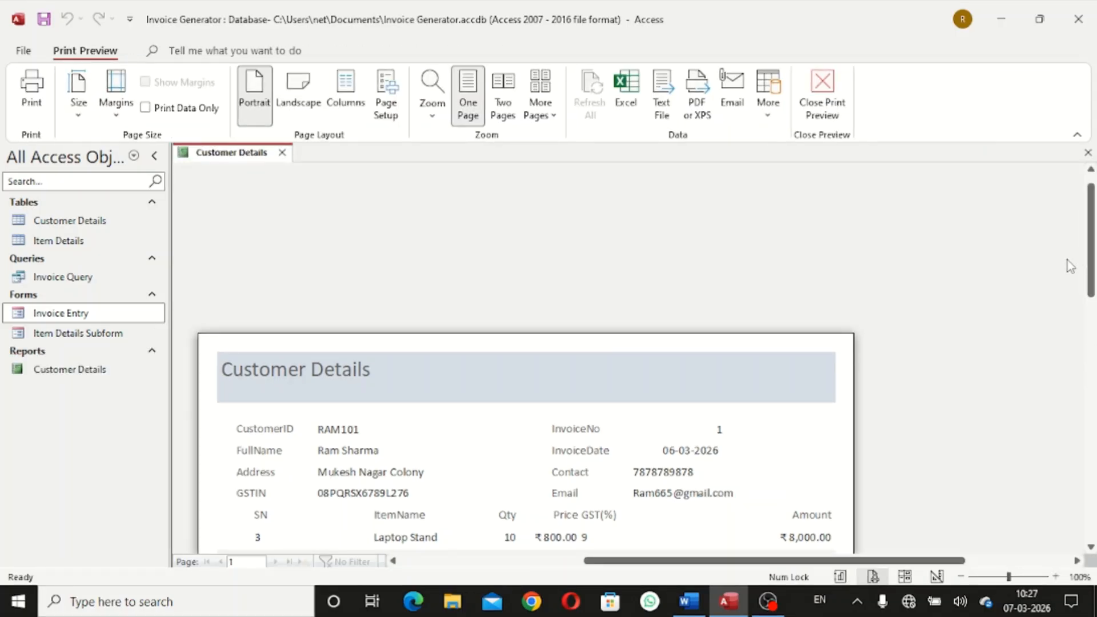
pyautogui.scroll(-10, 1092, 343)
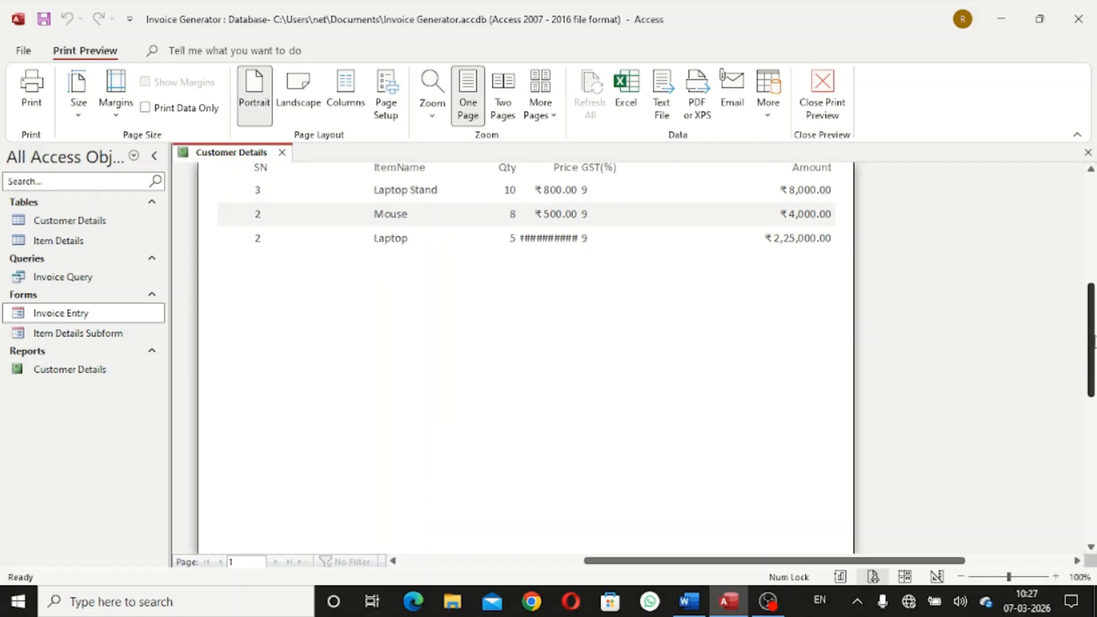
pyautogui.moveTo(1094, 390); pyautogui.dragTo(1094, 240)
pyautogui.scroll(-3, 1092, 282)
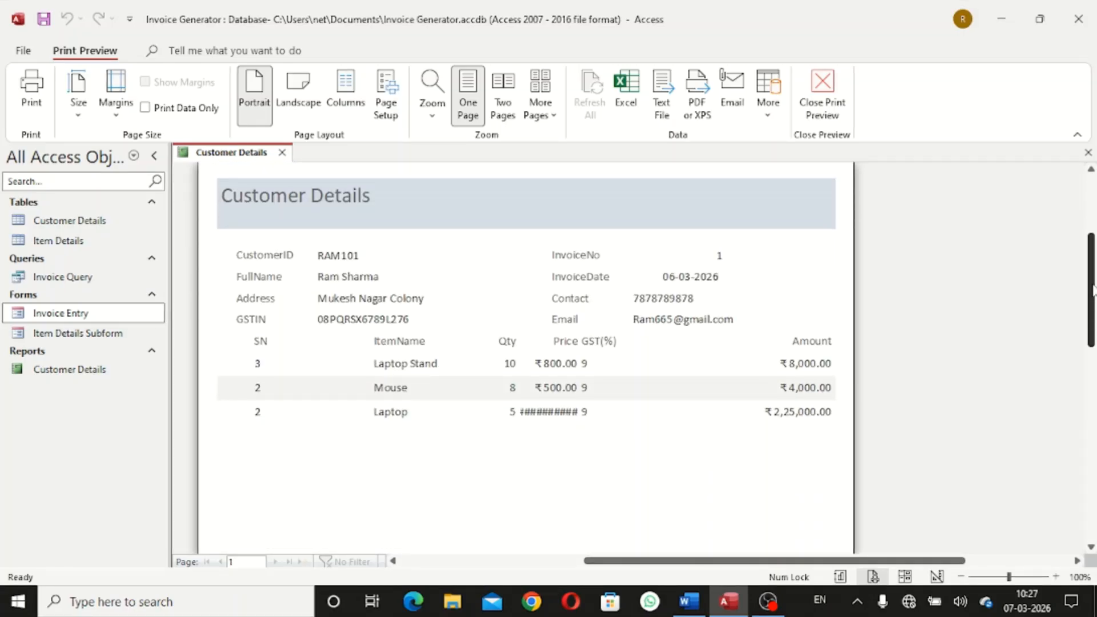
pyautogui.click(735, 258)
pyautogui.click(734, 258)
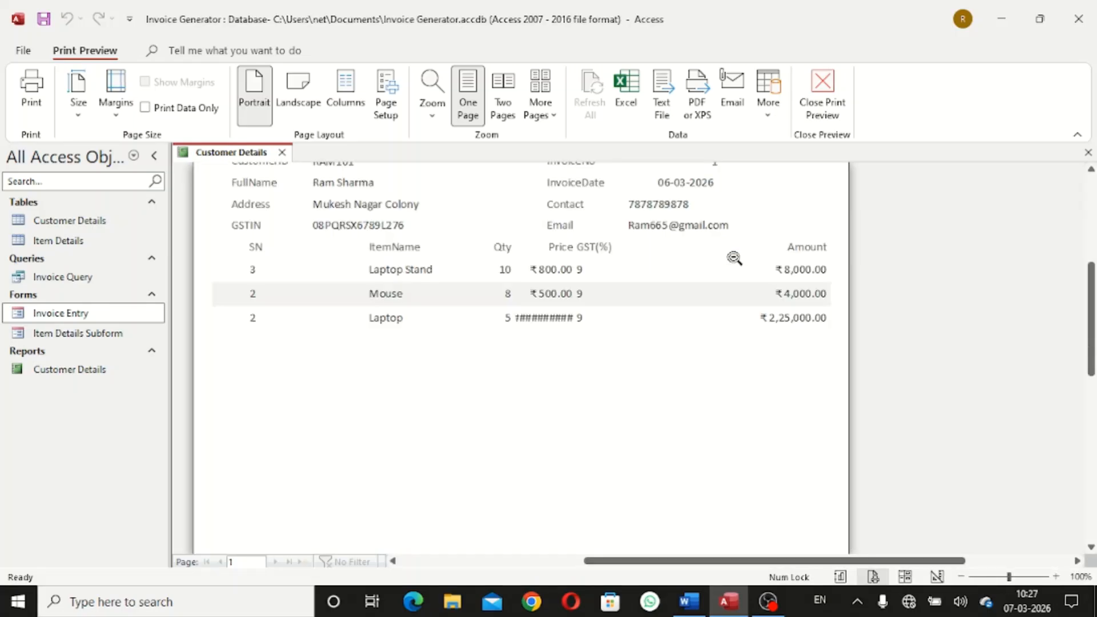
pyautogui.scroll(1, 734, 257)
pyautogui.scroll(-1, 734, 258)
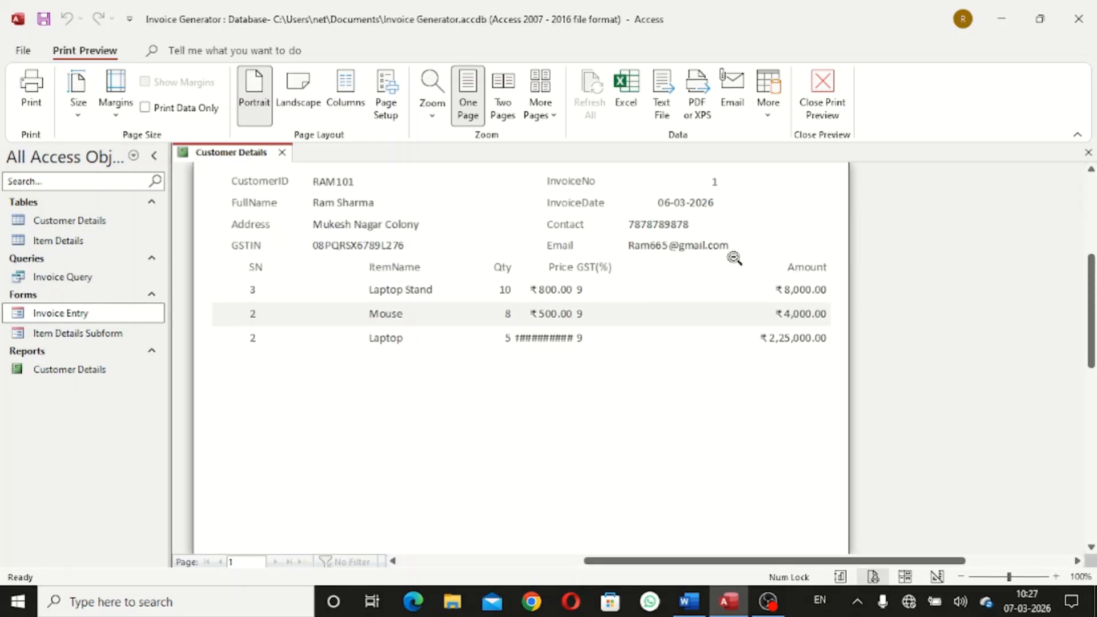
pyautogui.scroll(3, 734, 258)
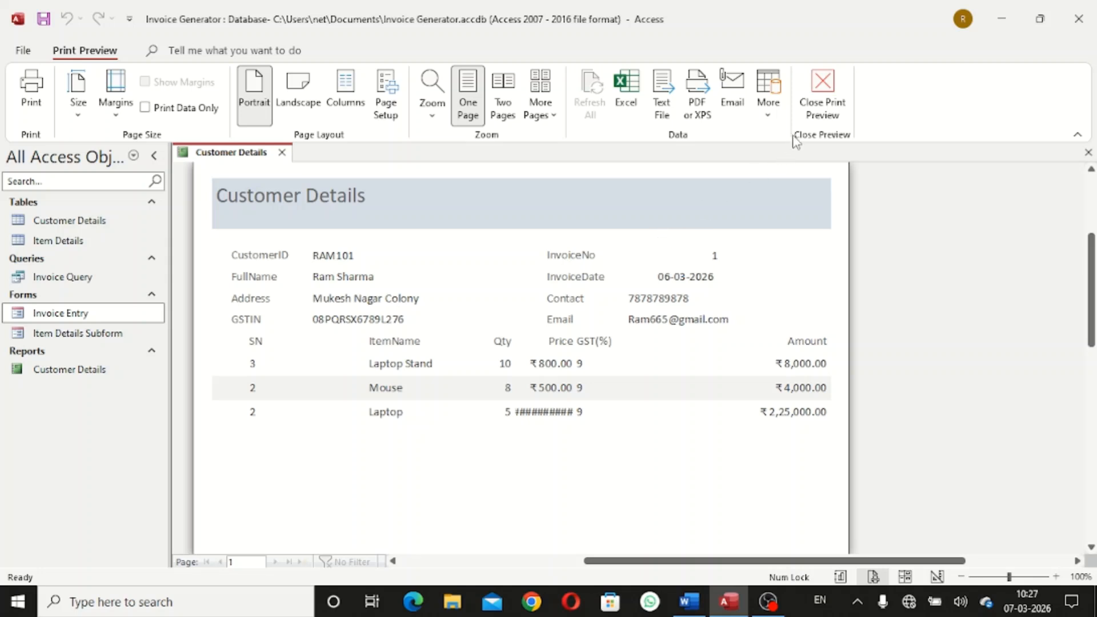
pyautogui.click(817, 105)
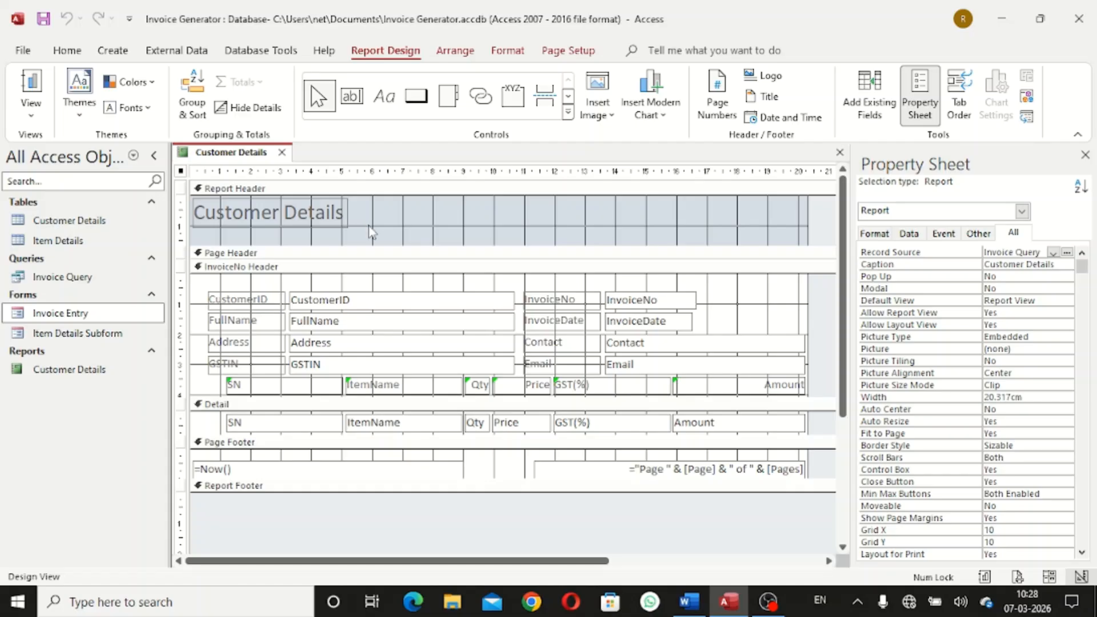
# Close the Customer Details report, rename it 'All Reports', and reopen it in Design View
pyautogui.click(282, 152)
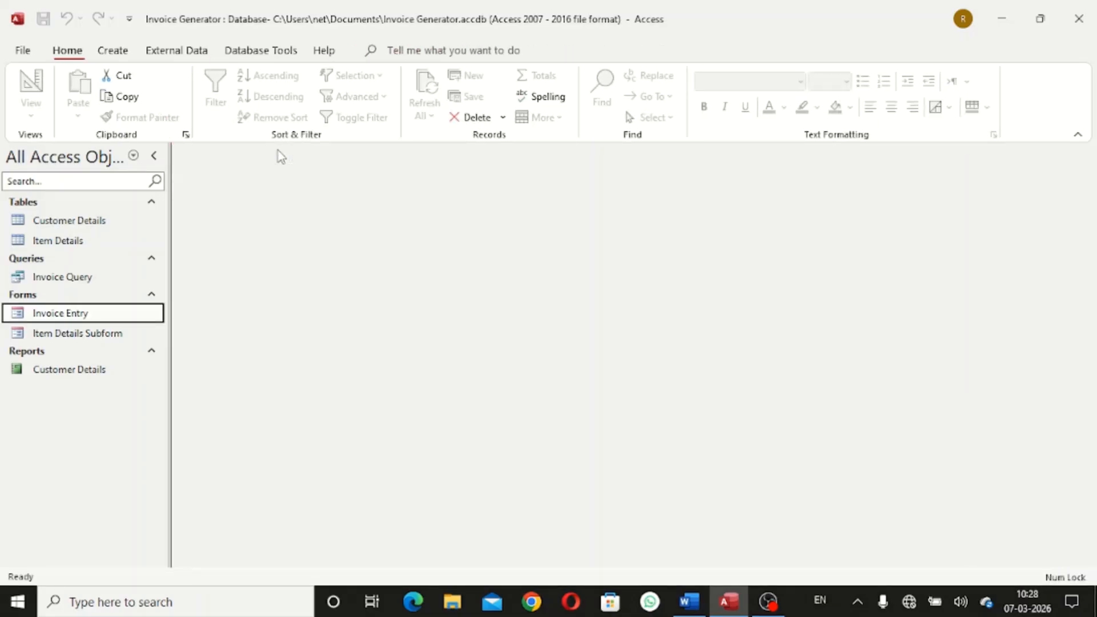
pyautogui.rightClick(90, 371)
pyautogui.click(191, 171)
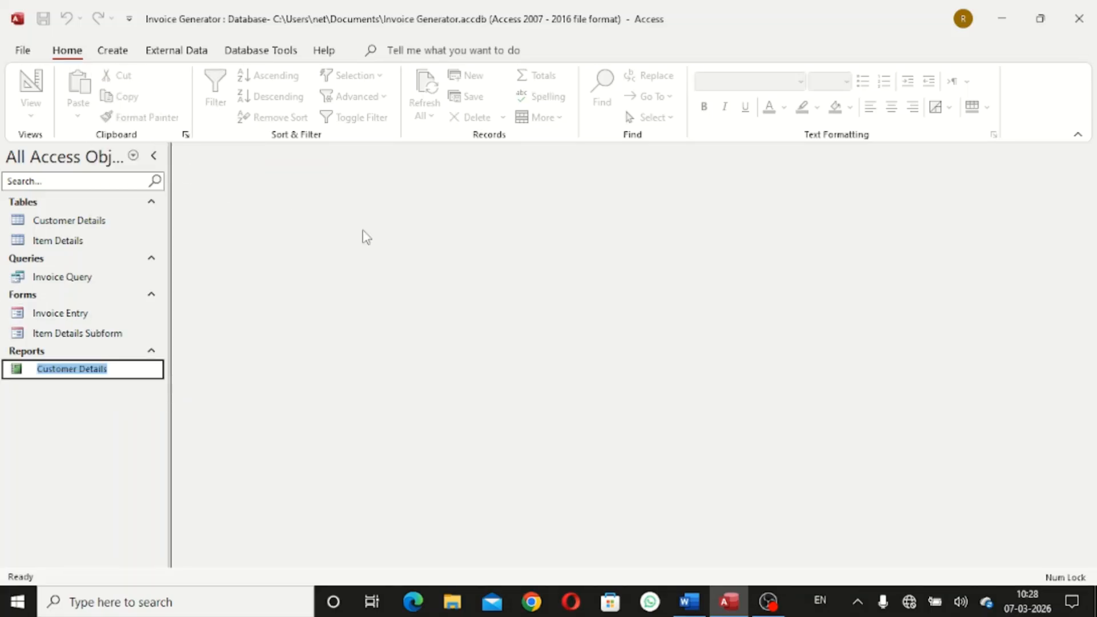
pyautogui.press('BackSpace')
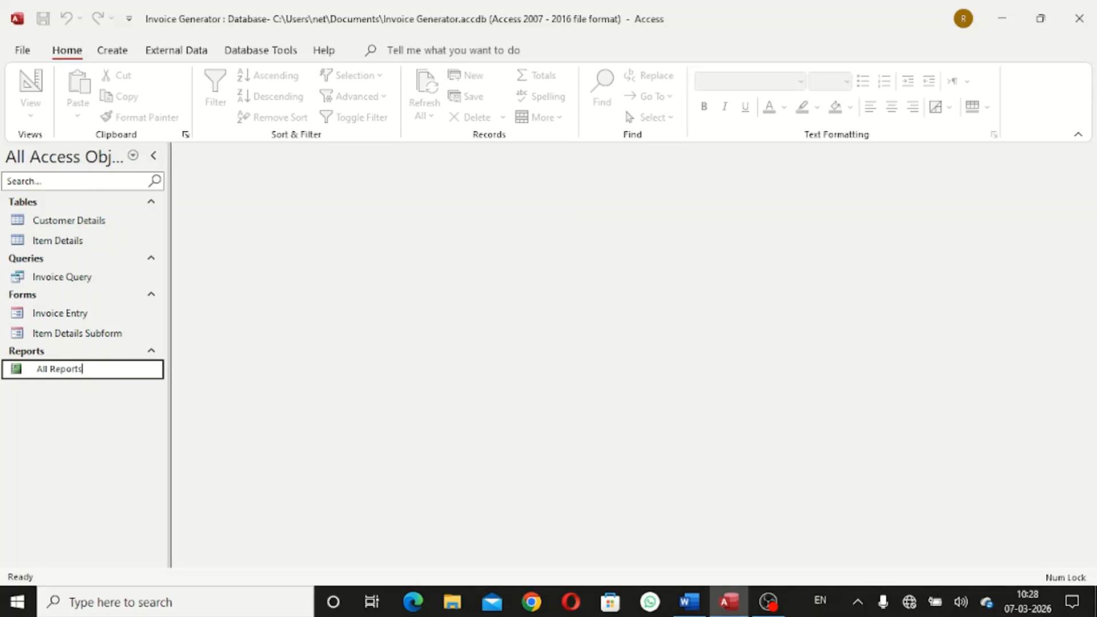
pyautogui.press('Return')
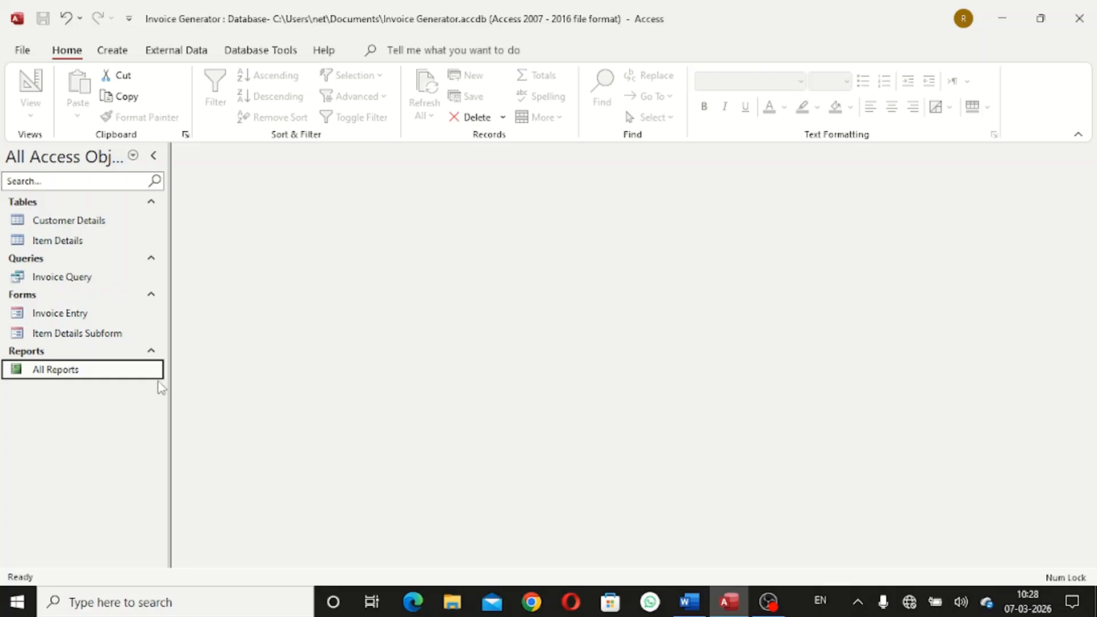
pyautogui.rightClick(115, 373)
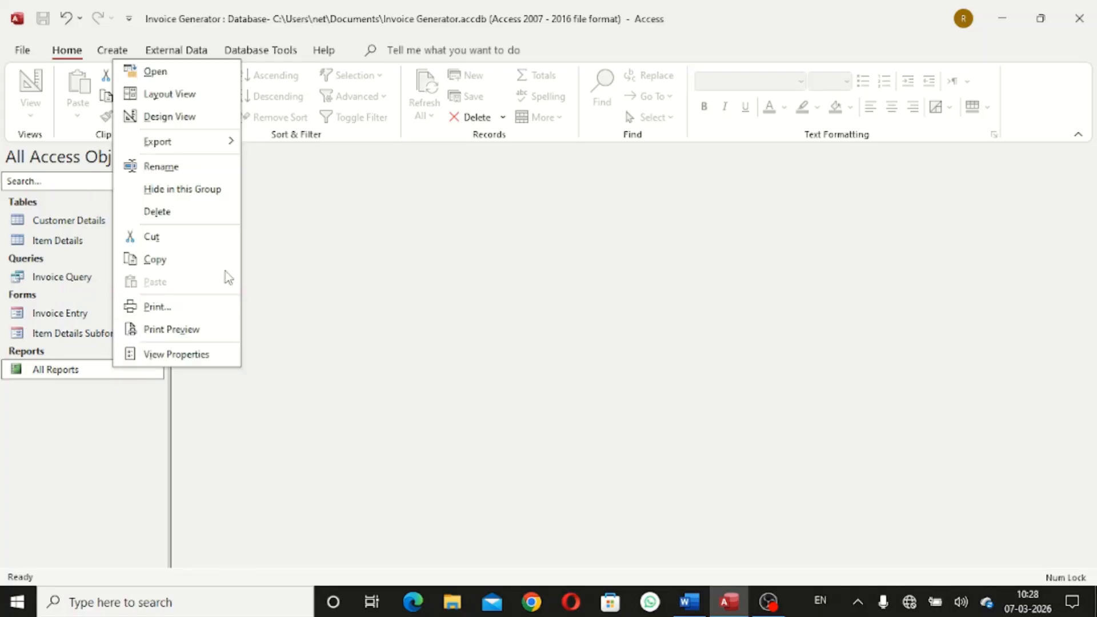
pyautogui.click(196, 117)
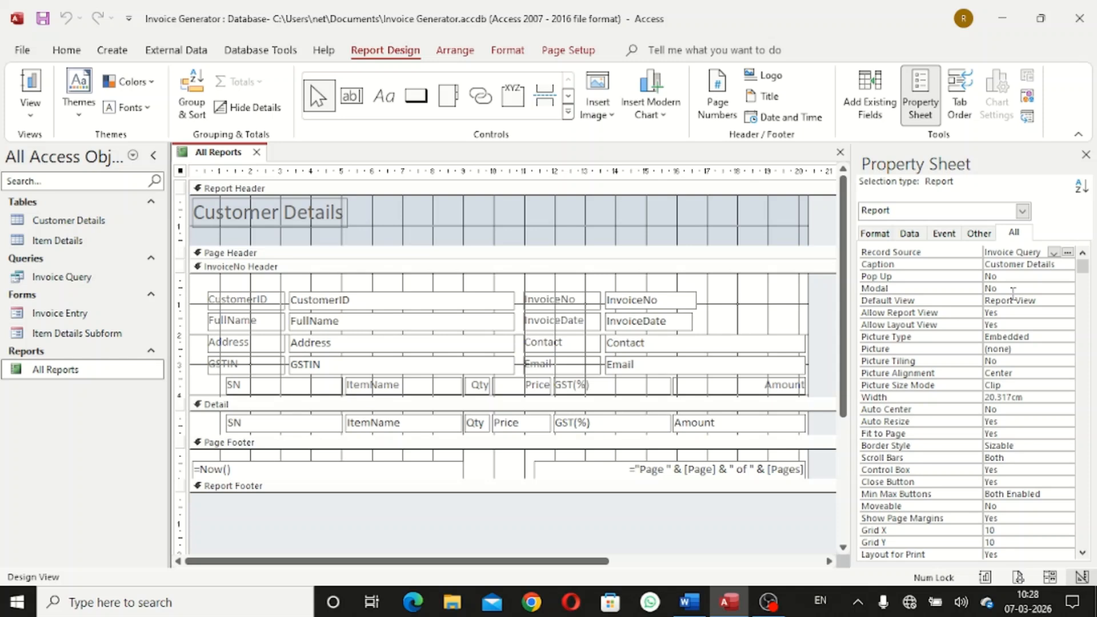
# Set the report's Caption property to 'All Reports'
pyautogui.click(1061, 264)
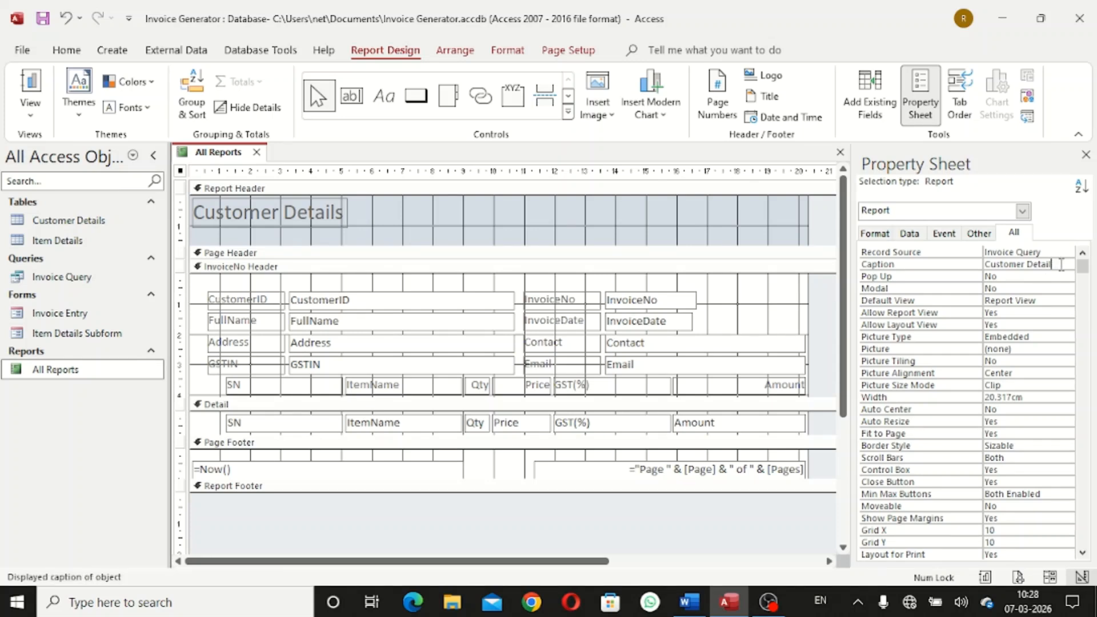
pyautogui.press('BackSpace')
pyautogui.press('BackSpace')
pyautogui.press('BackSpace')
pyautogui.press('BackSpace')
pyautogui.press('BackSpace')
pyautogui.press('BackSpace')
pyautogui.press('BackSpace')
pyautogui.press('BackSpace')
pyautogui.press('BackSpace')
pyautogui.press('BackSpace')
pyautogui.press('BackSpace')
pyautogui.press('BackSpace')
pyautogui.press('BackSpace')
pyautogui.press('BackSpace')
pyautogui.press('BackSpace')
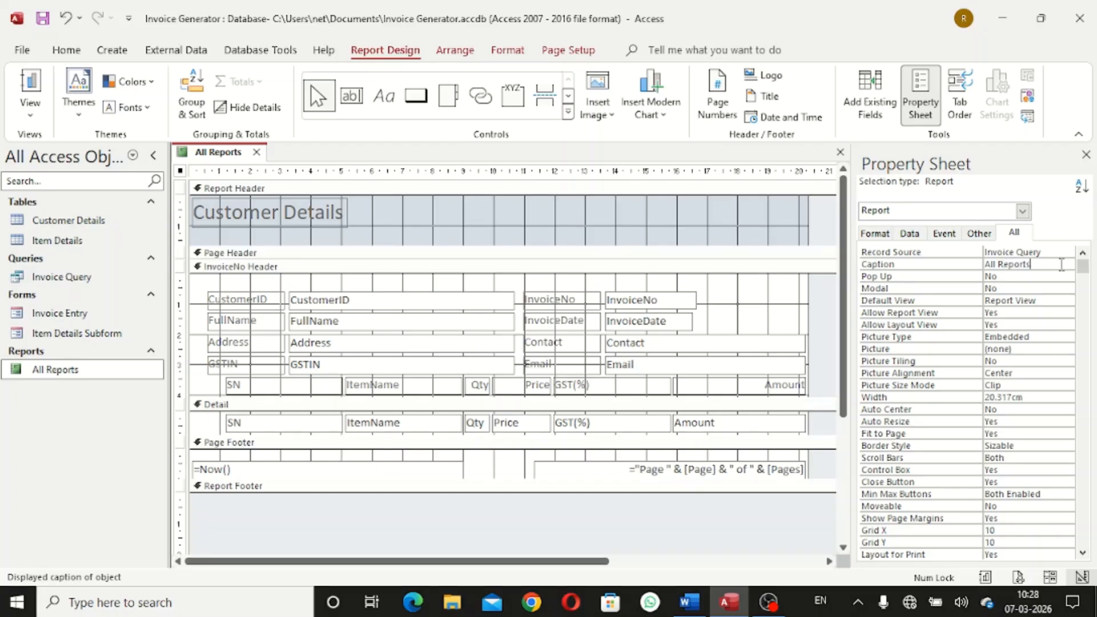
pyautogui.press('Return')
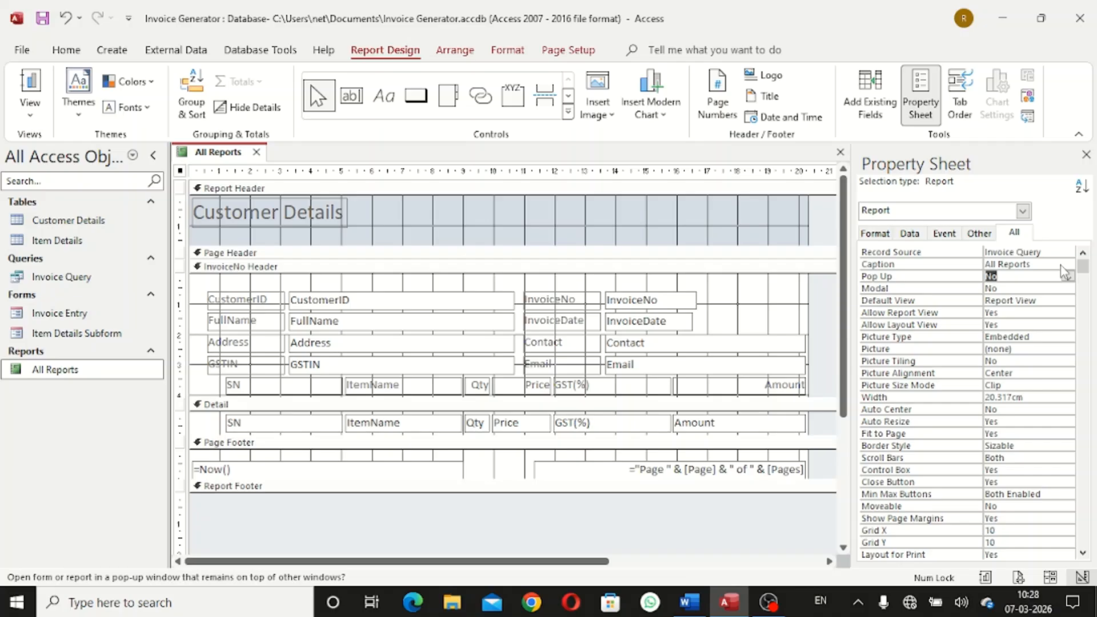
# Widen the report to 21.196 cm and make the Report Header section taller
pyautogui.click(737, 537)
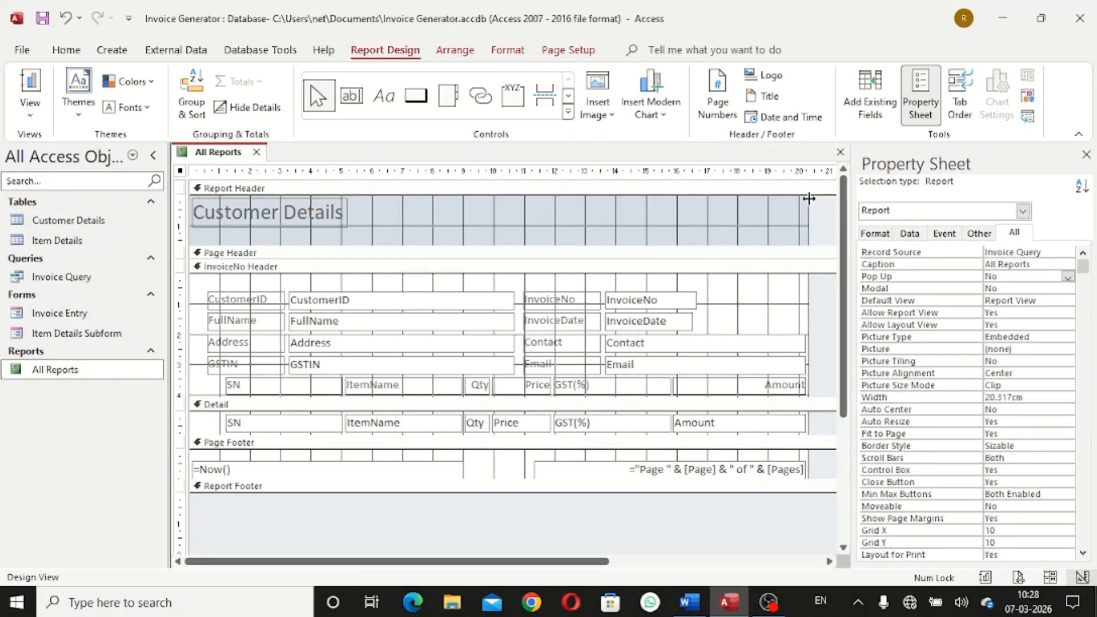
pyautogui.moveTo(809, 198); pyautogui.dragTo(835, 206)
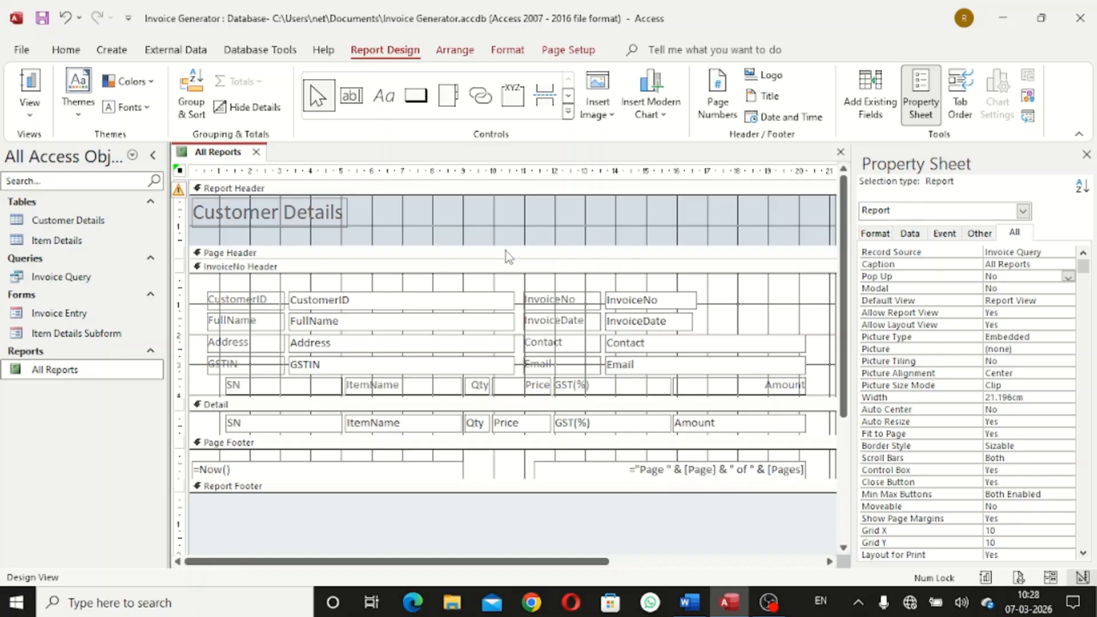
pyautogui.moveTo(507, 244); pyautogui.dragTo(506, 300)
# Move the Customer Details title to the header centre and retype it as 'Shiva Enterprises'
pyautogui.click(327, 216)
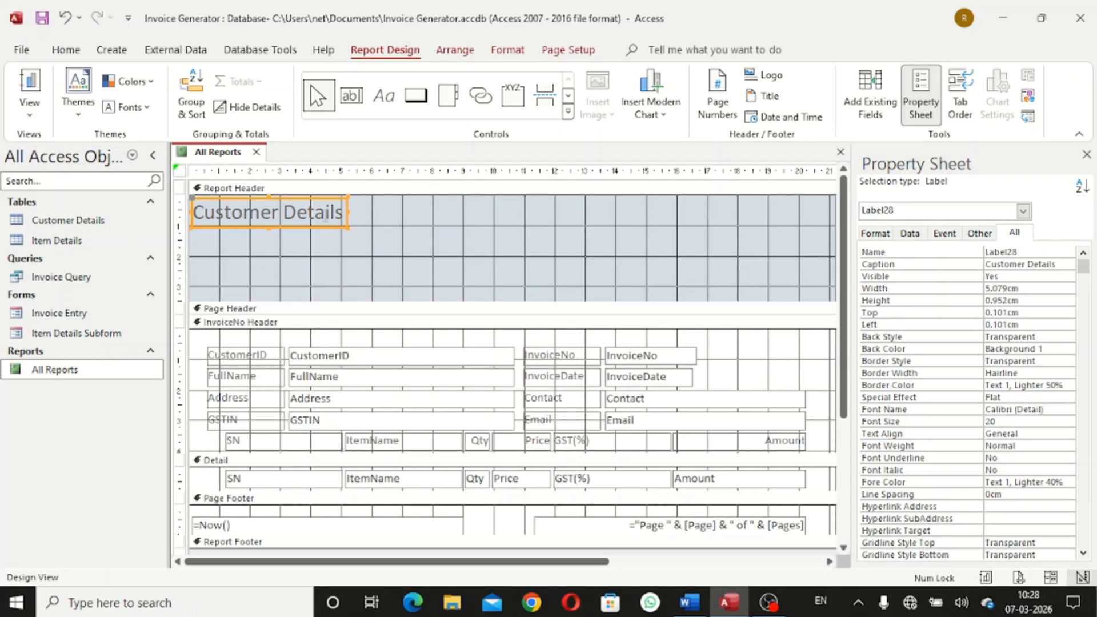
pyautogui.moveTo(327, 216); pyautogui.dragTo(536, 217)
pyautogui.press('Right')
pyautogui.press('Right')
pyautogui.press('Right')
pyautogui.press('Right')
pyautogui.press('Right')
pyautogui.press('Right')
pyautogui.press('Right')
pyautogui.press('Right')
pyautogui.press('Right')
pyautogui.press('Right')
pyautogui.press('Right')
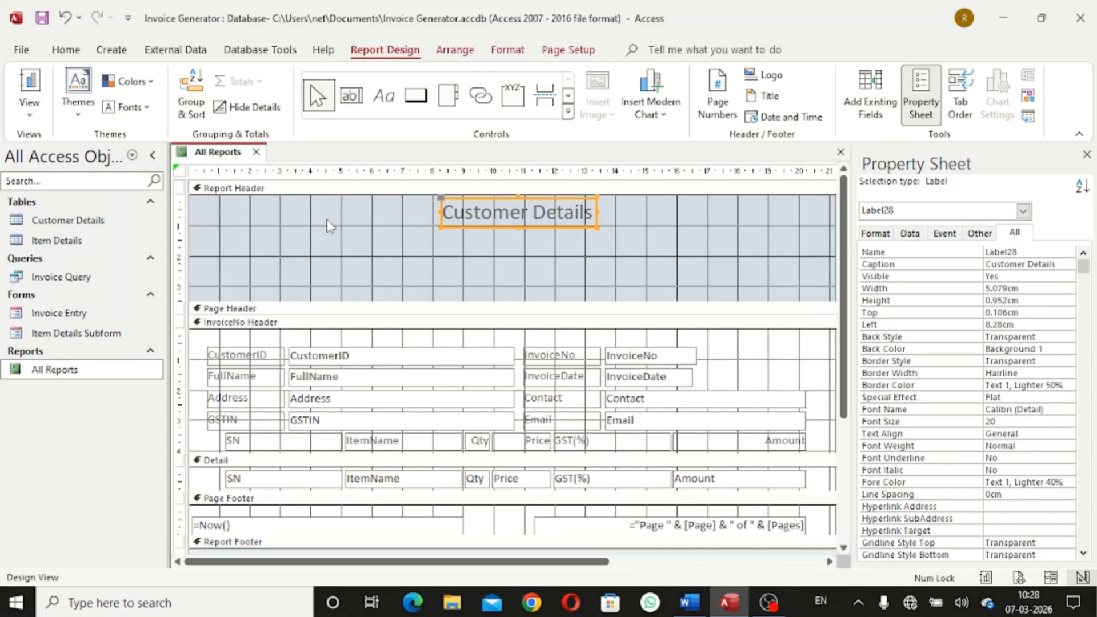
pyautogui.press('Left')
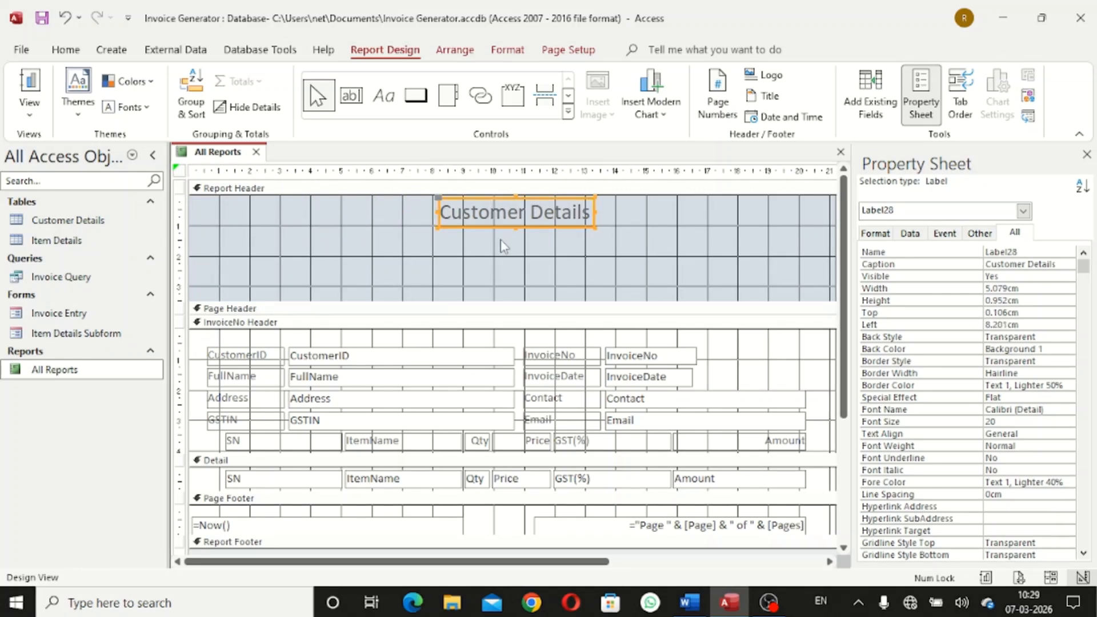
pyautogui.doubleClick(537, 213)
pyautogui.press('BackSpace')
pyautogui.press('BackSpace')
pyautogui.press('BackSpace')
pyautogui.press('BackSpace')
pyautogui.press('BackSpace')
pyautogui.press('BackSpace')
pyautogui.press('BackSpace')
pyautogui.press('BackSpace')
pyautogui.press('BackSpace')
pyautogui.press('BackSpace')
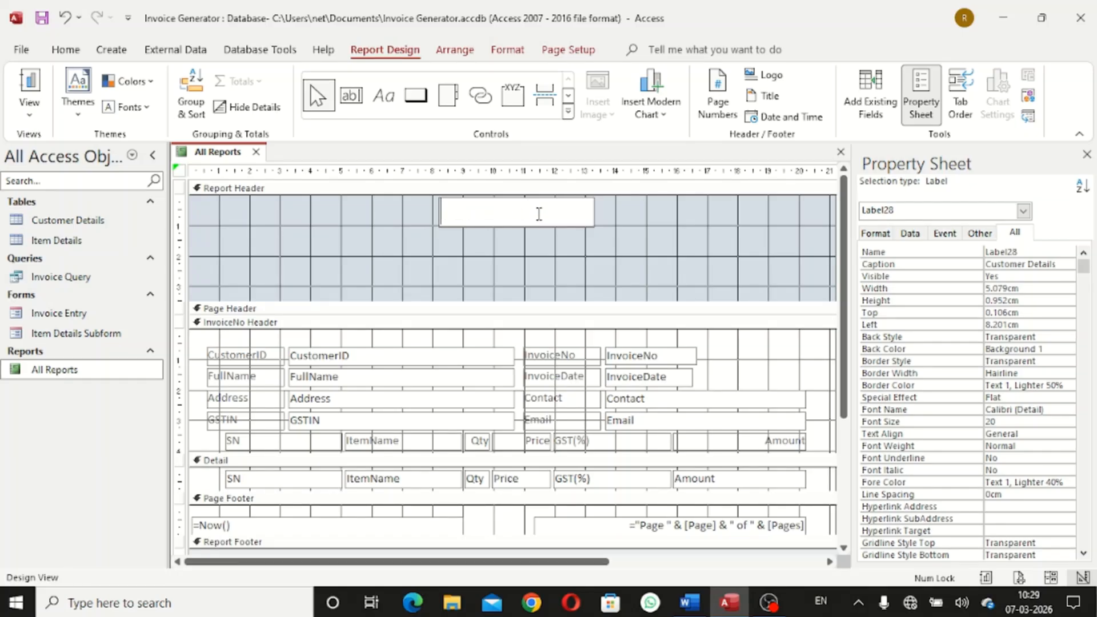
pyautogui.write('Shiva Ente')
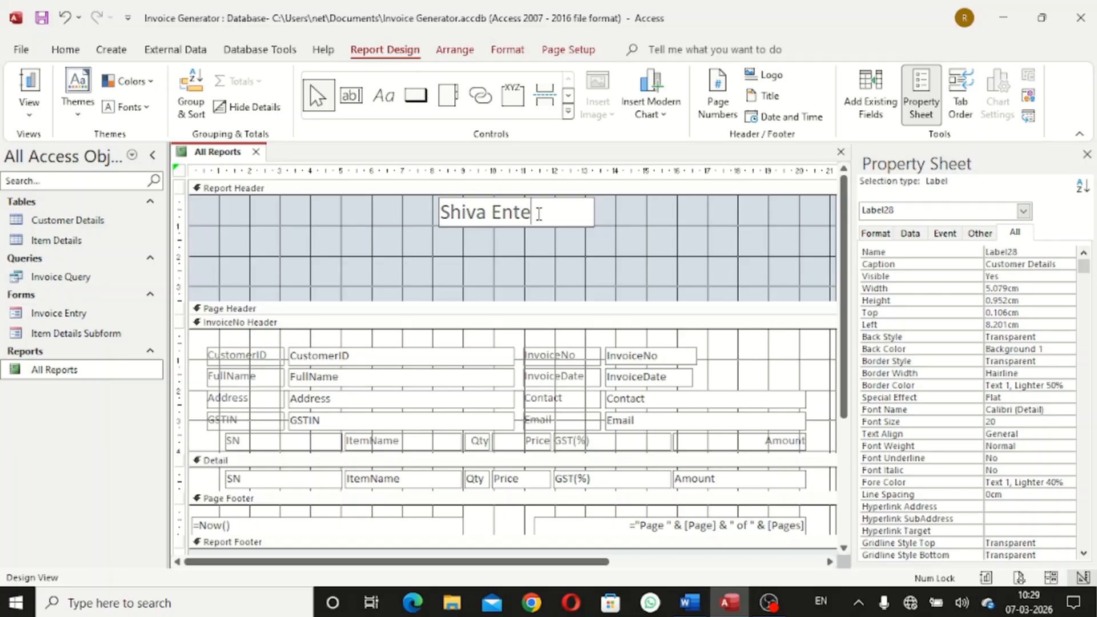
pyautogui.write('rprises')
pyautogui.click(684, 232)
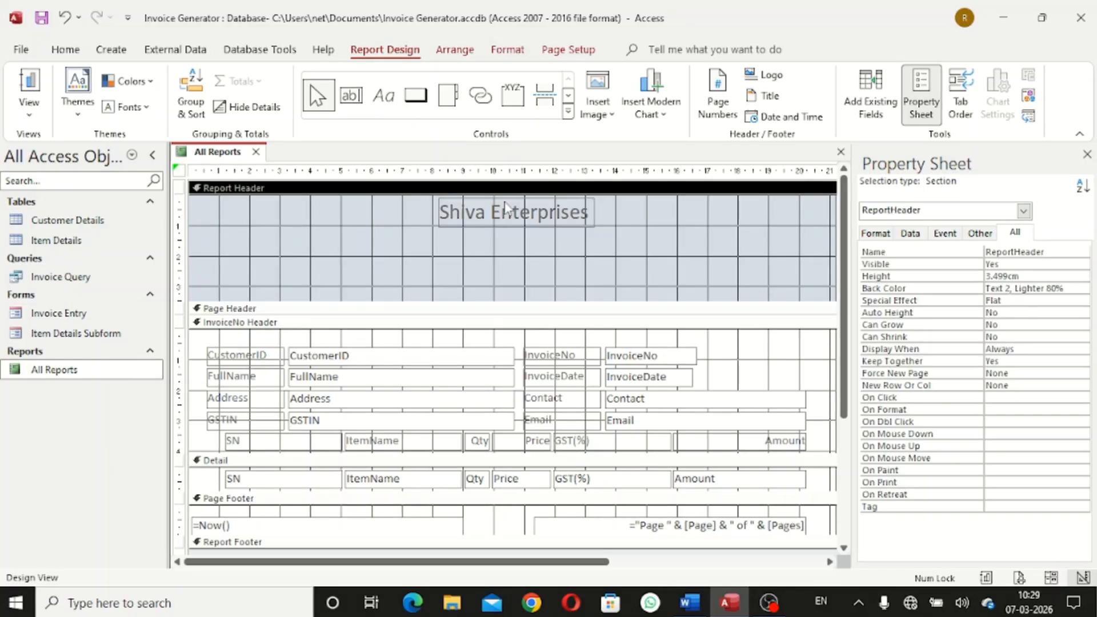
# Make the Shiva Enterprises title bold and black, and size it to fit its text
pyautogui.click(506, 207)
pyautogui.click(501, 49)
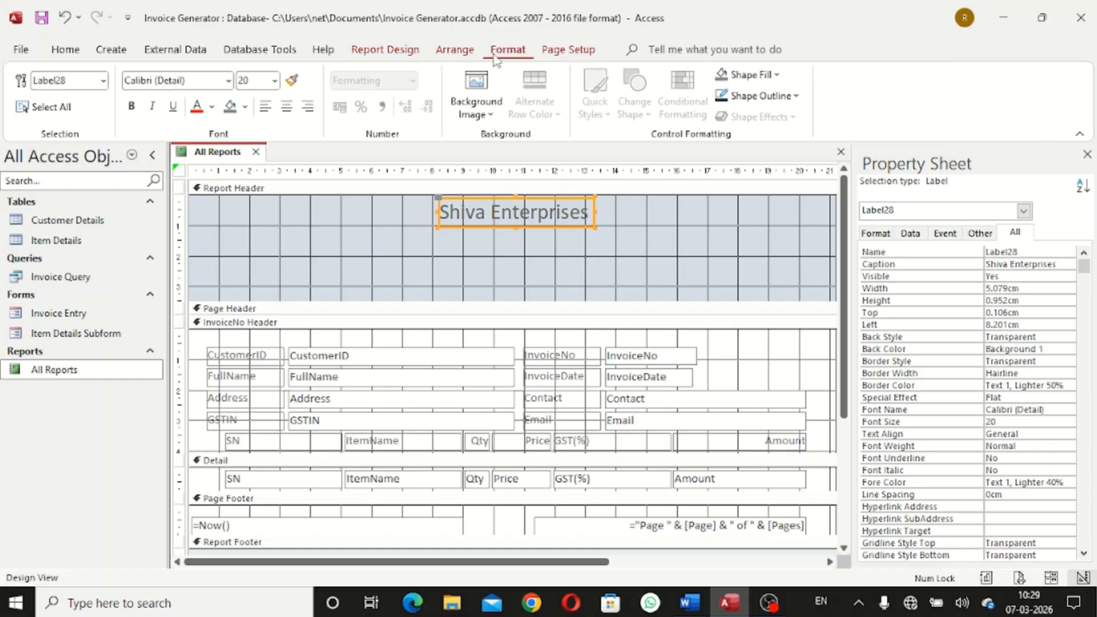
pyautogui.click(130, 109)
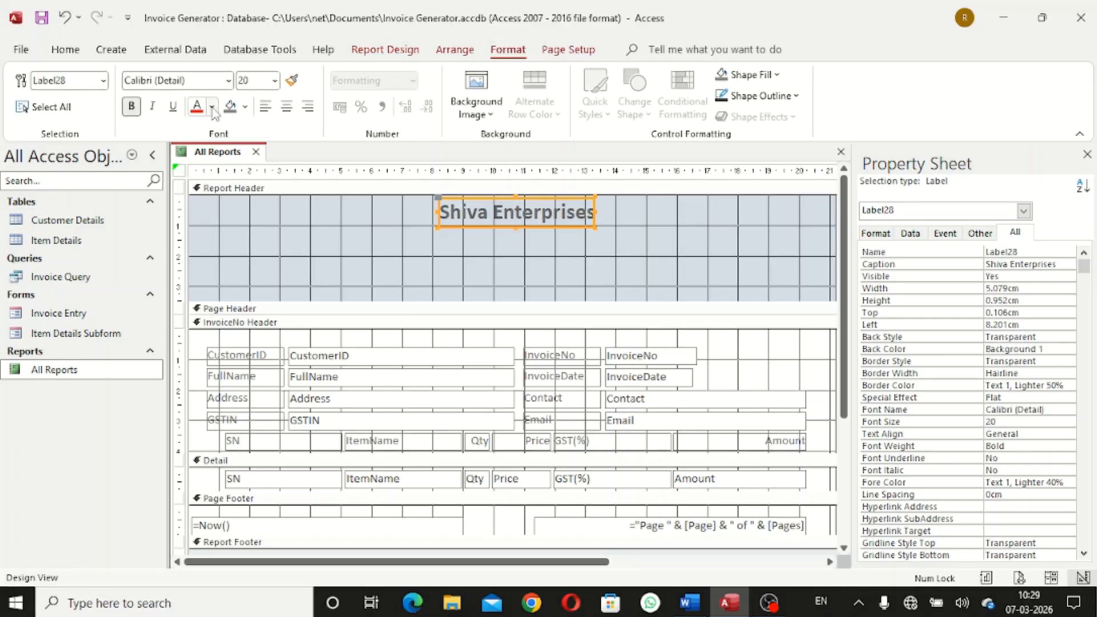
pyautogui.click(212, 108)
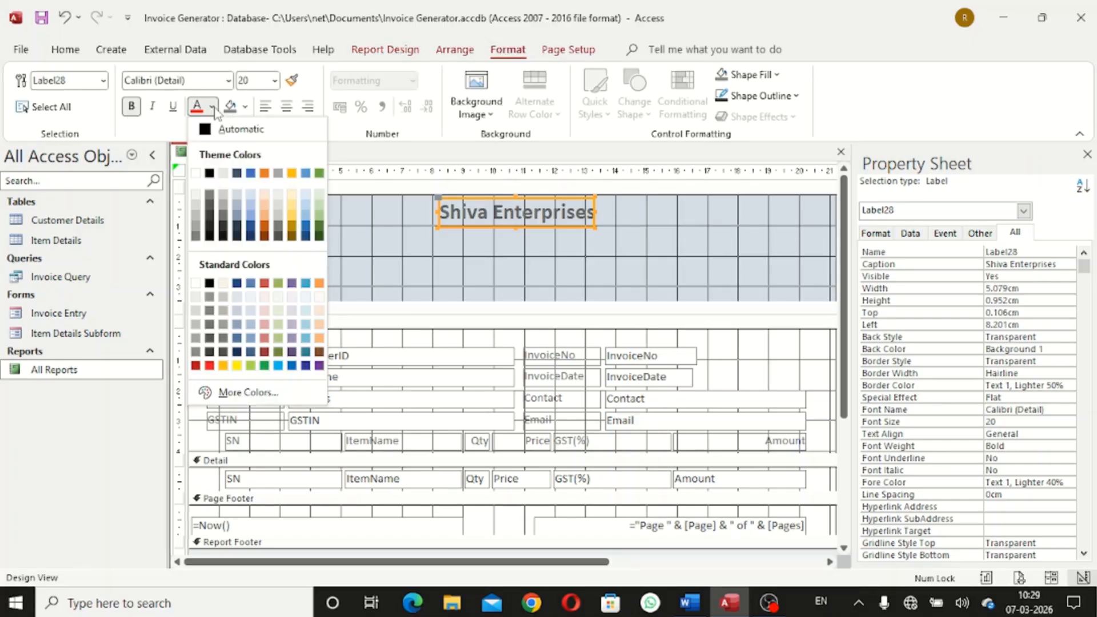
pyautogui.click(210, 174)
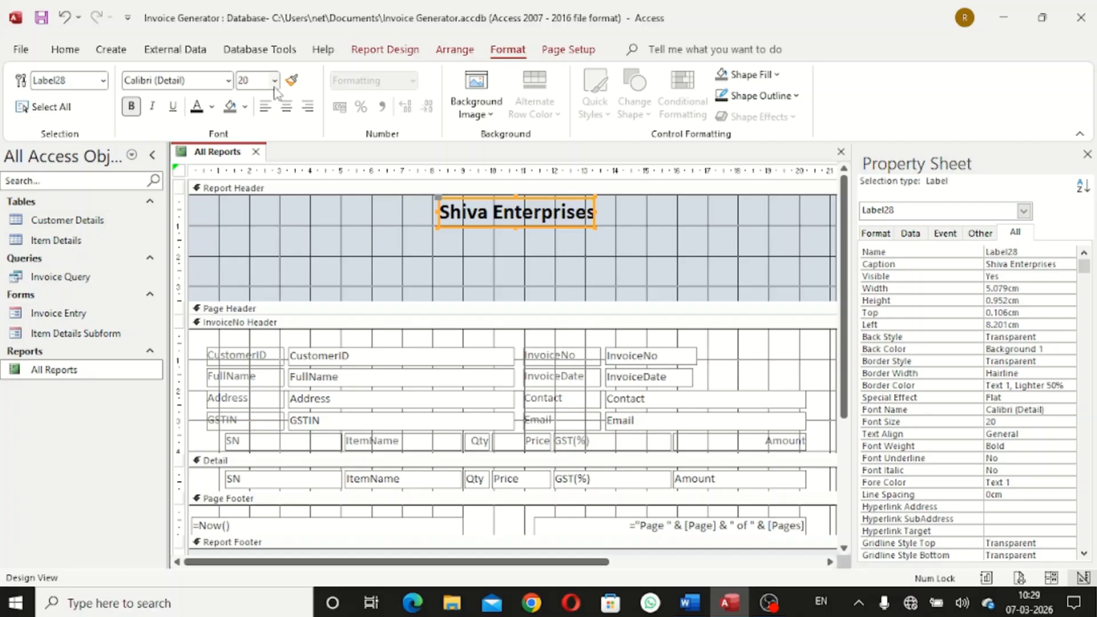
pyautogui.rightClick(521, 213)
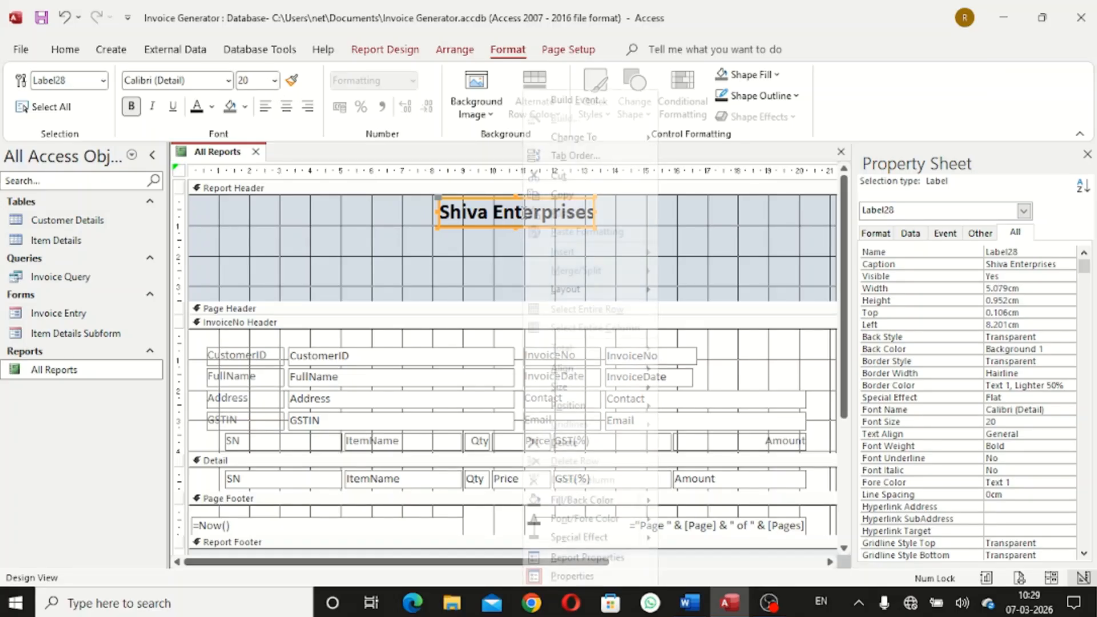
pyautogui.moveTo(594, 389)
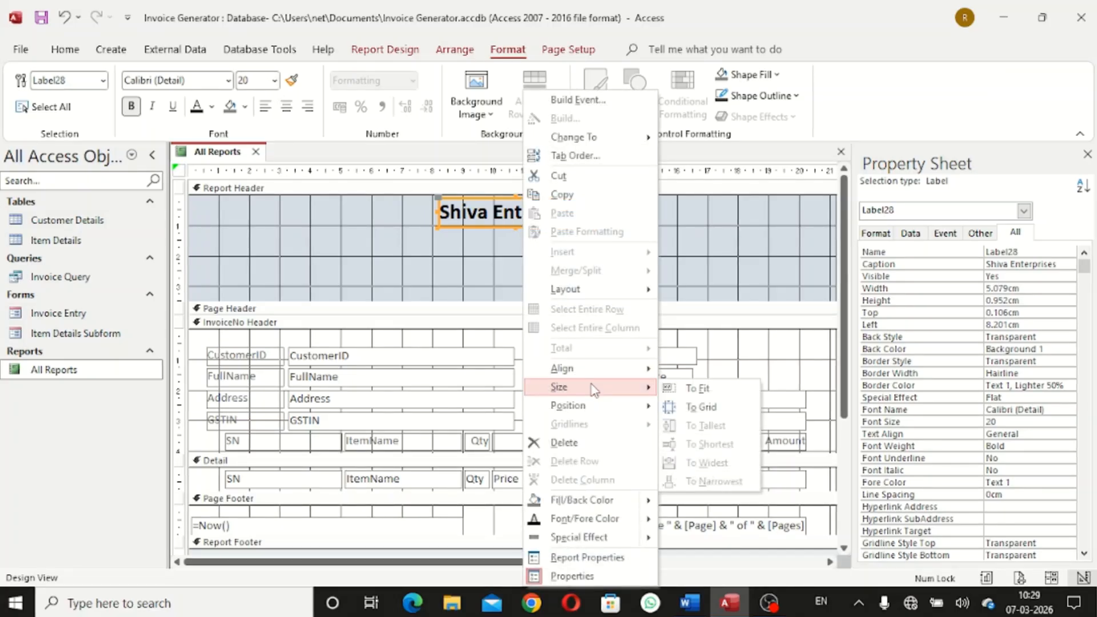
pyautogui.click(691, 393)
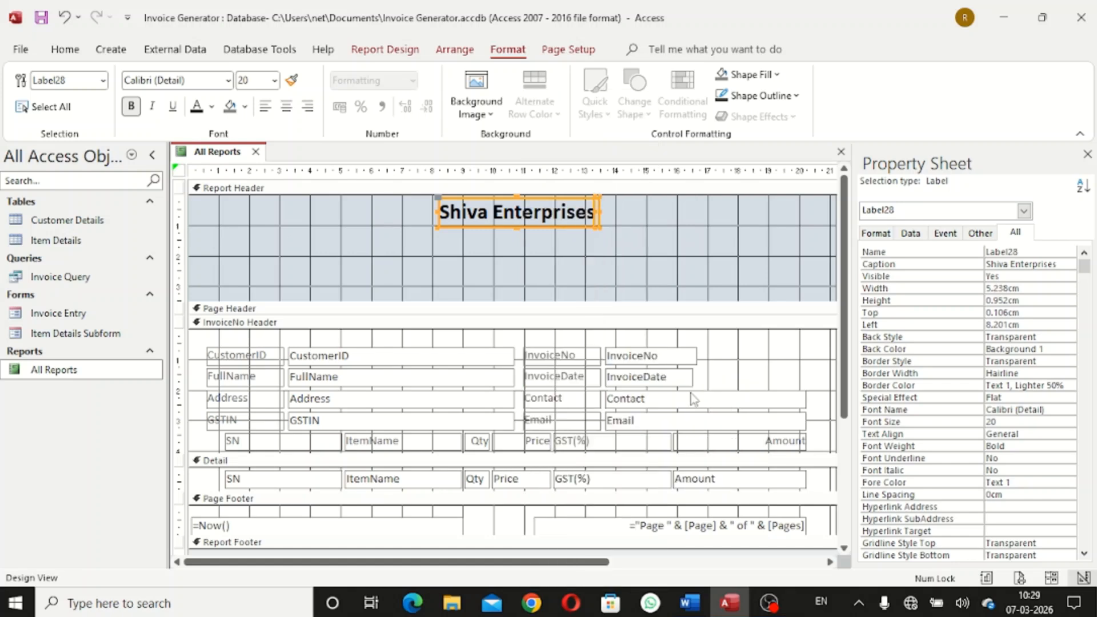
pyautogui.click(557, 246)
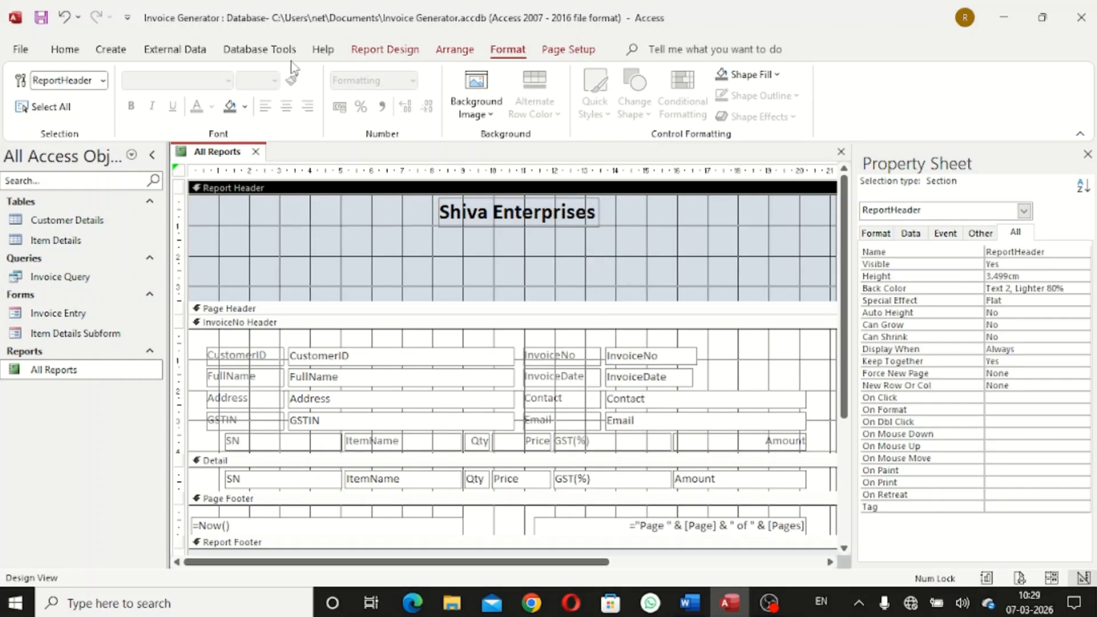
# Add a label below the title reading 'City Center Gwalior Madhya Pradesh'
pyautogui.click(396, 59)
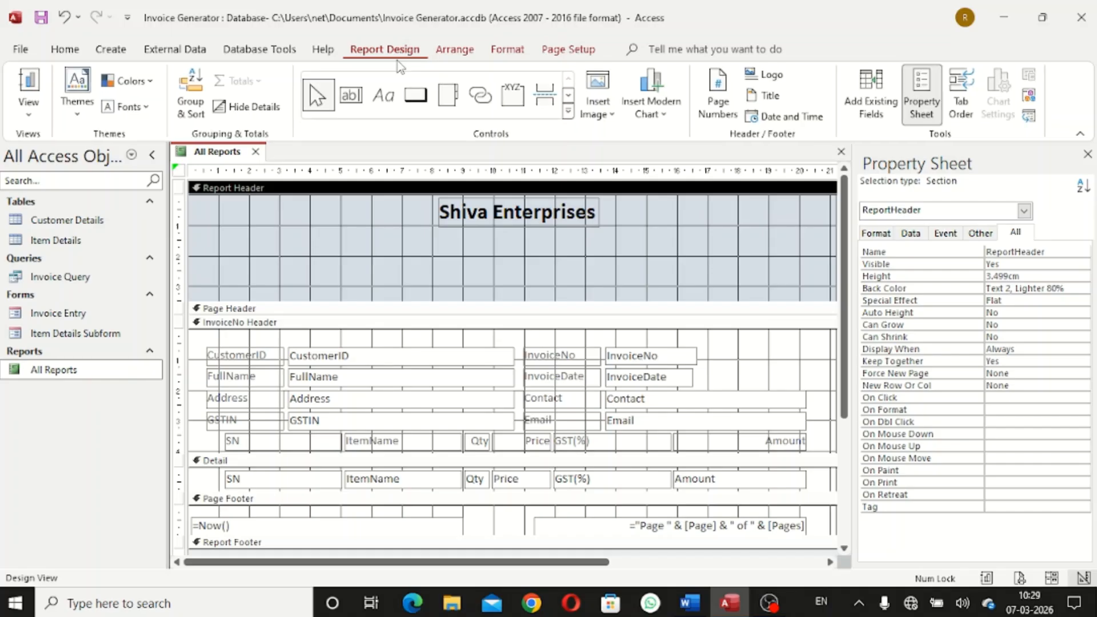
pyautogui.click(377, 106)
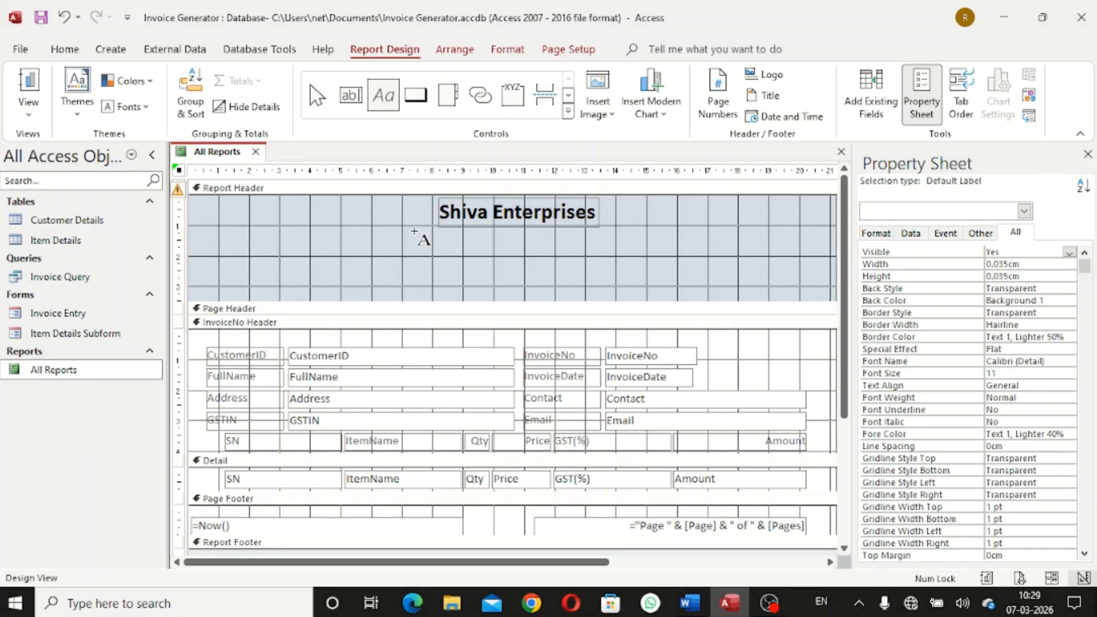
pyautogui.moveTo(414, 231); pyautogui.dragTo(627, 261)
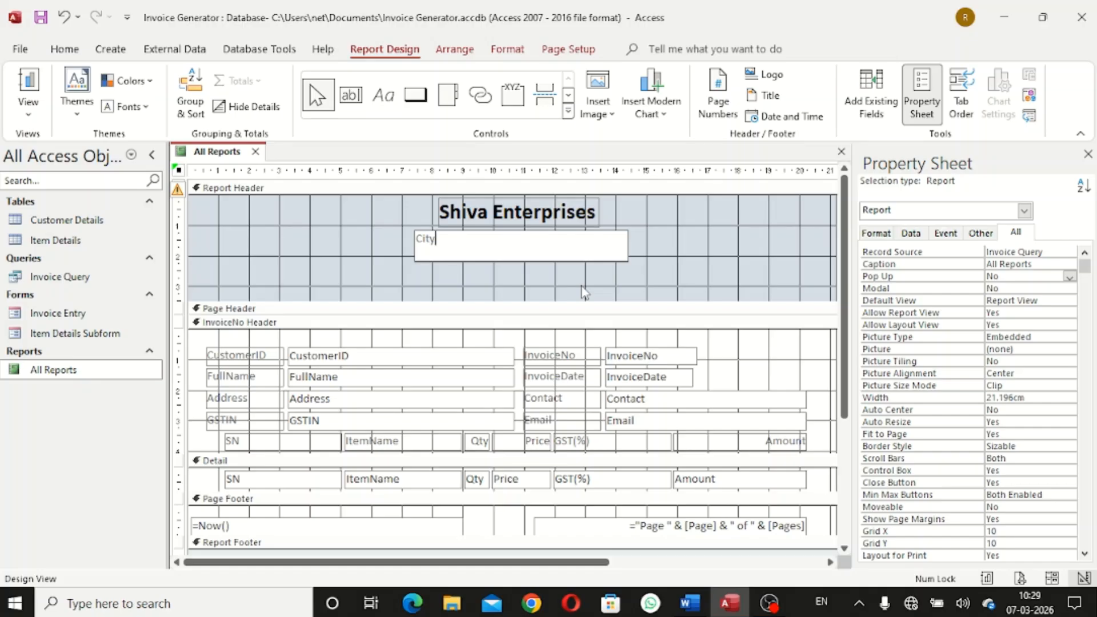
pyautogui.write('City Center Gwail')
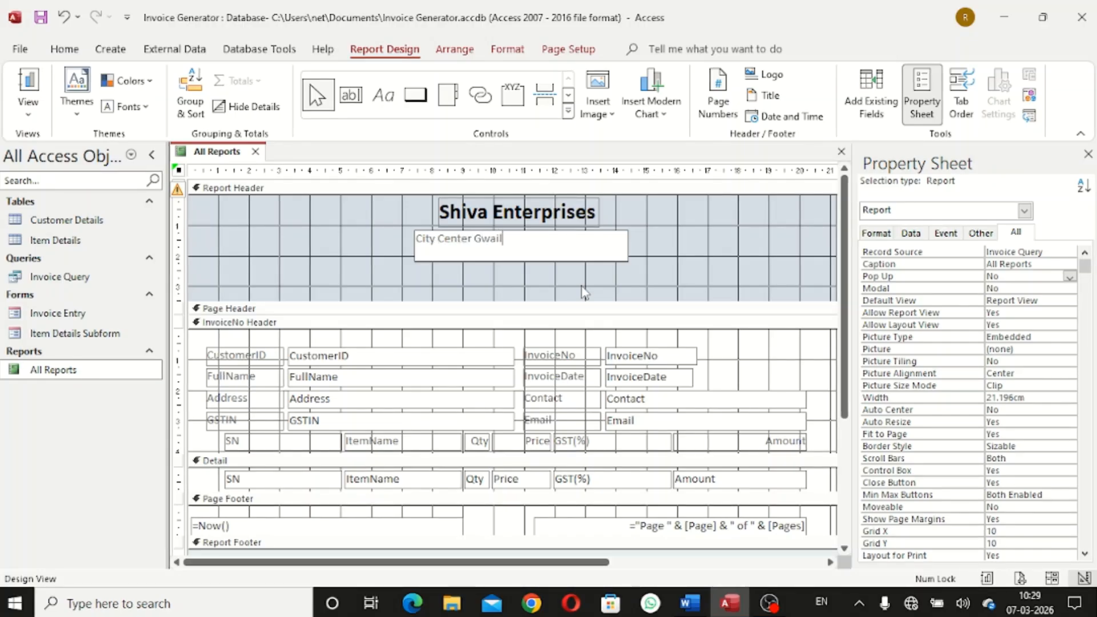
pyautogui.write('or')
pyautogui.press('BackSpace')
pyautogui.press('BackSpace')
pyautogui.press('BackSpace')
pyautogui.write('lior Mad')
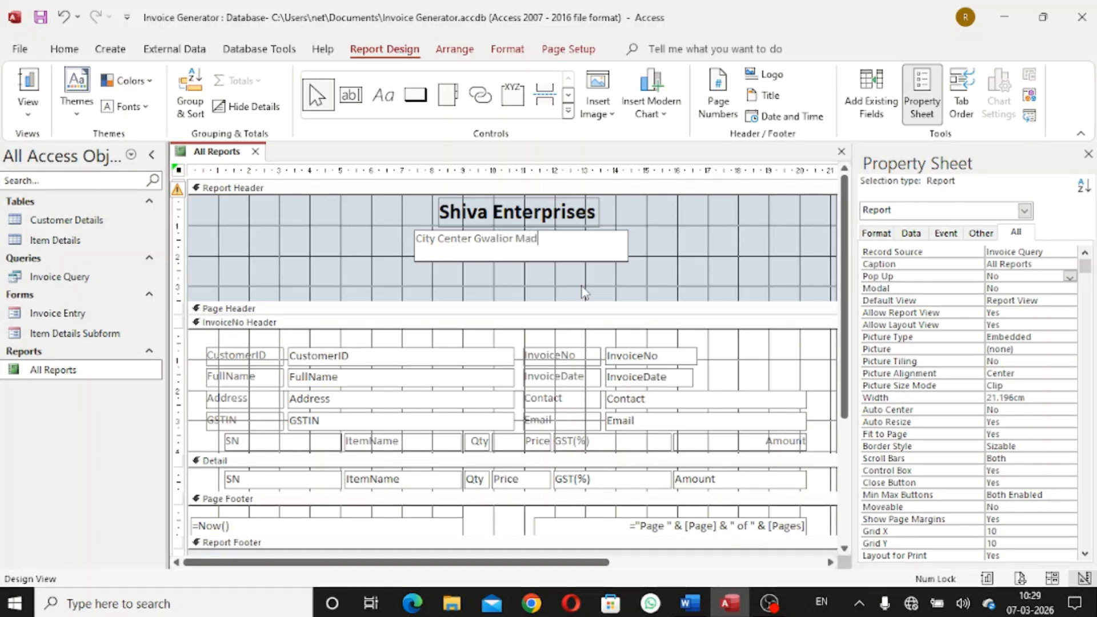
pyautogui.write('hya Pr')
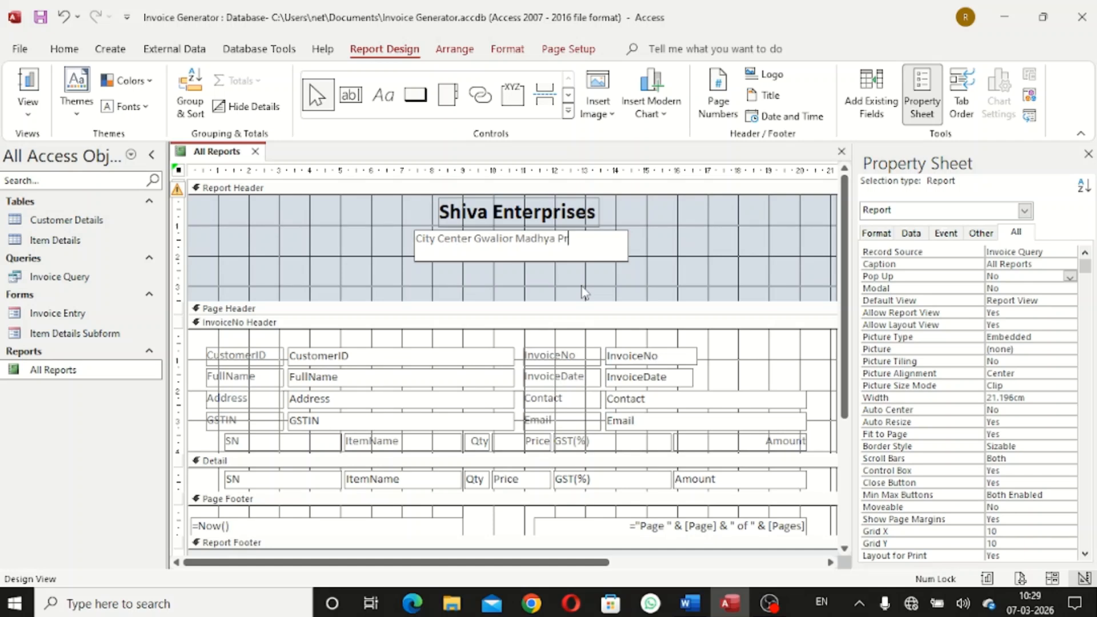
pyautogui.write('adesh')
pyautogui.click(769, 267)
# Format the address label as bold, black, 16 pt text
pyautogui.click(571, 249)
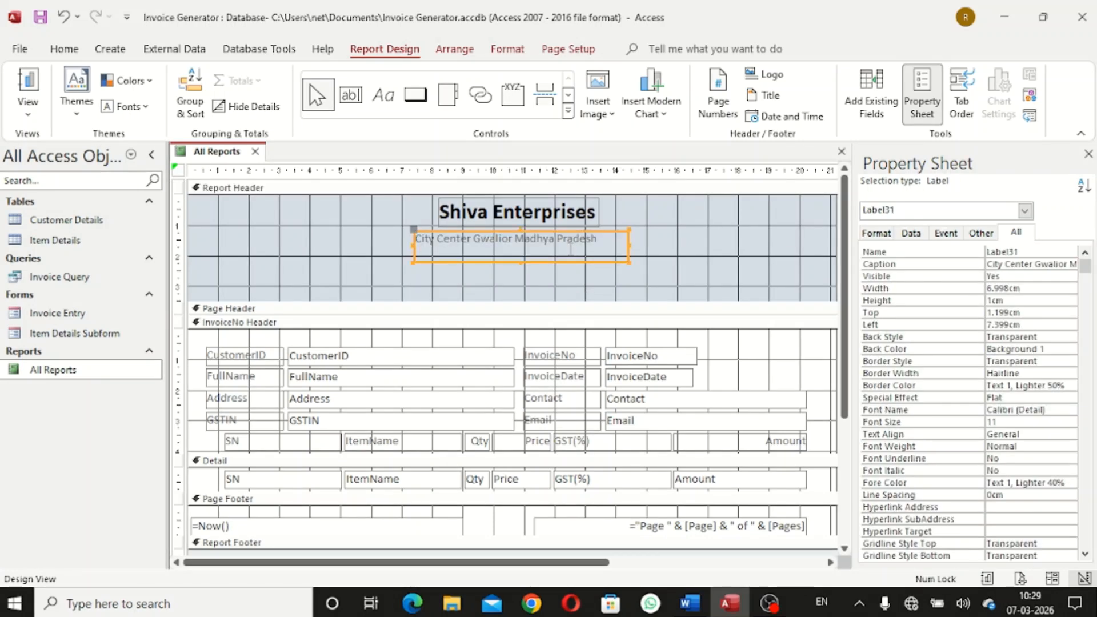
pyautogui.click(507, 49)
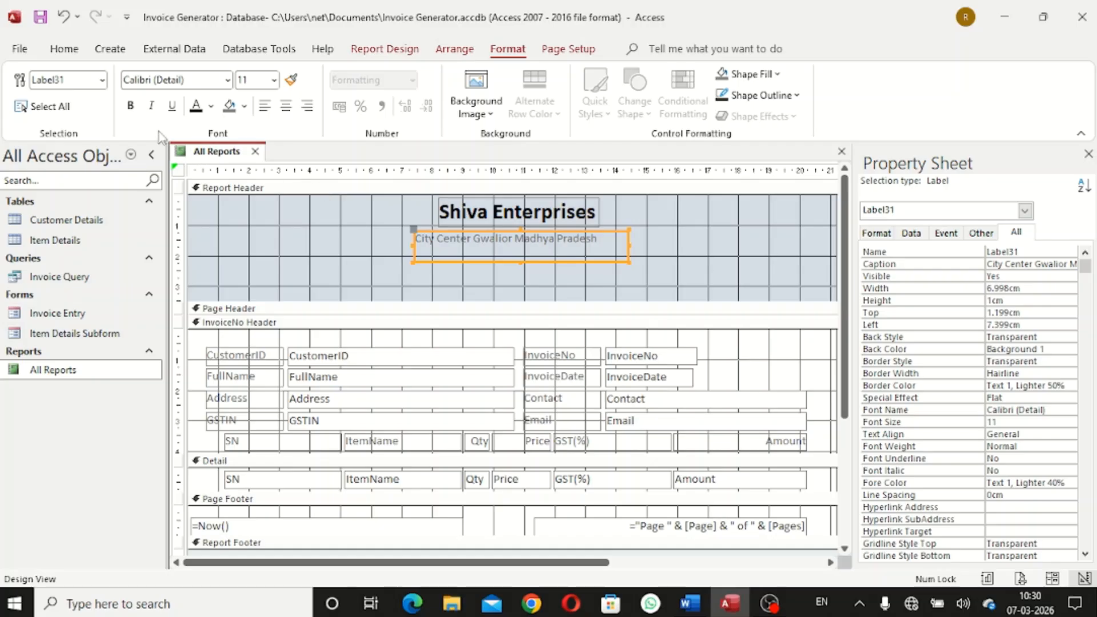
pyautogui.click(131, 107)
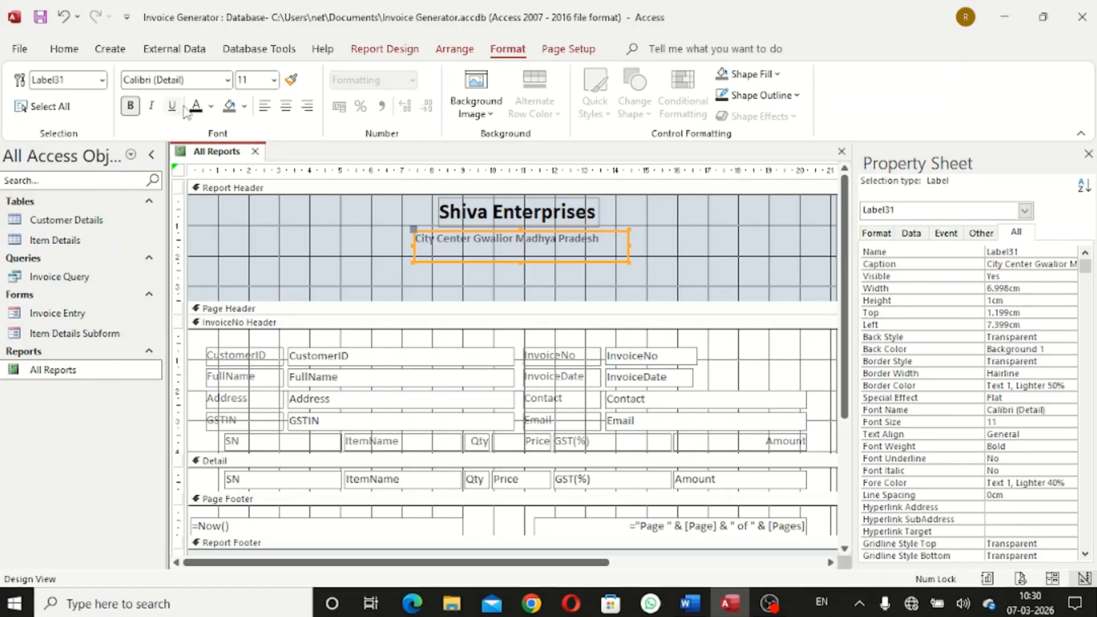
pyautogui.click(211, 107)
pyautogui.click(208, 173)
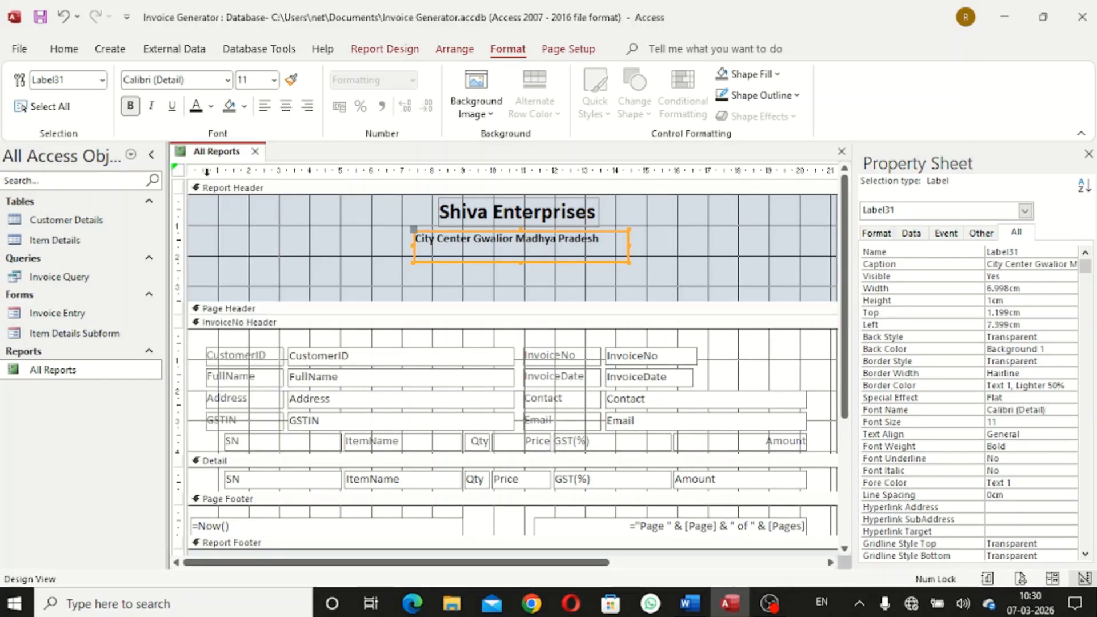
pyautogui.click(275, 82)
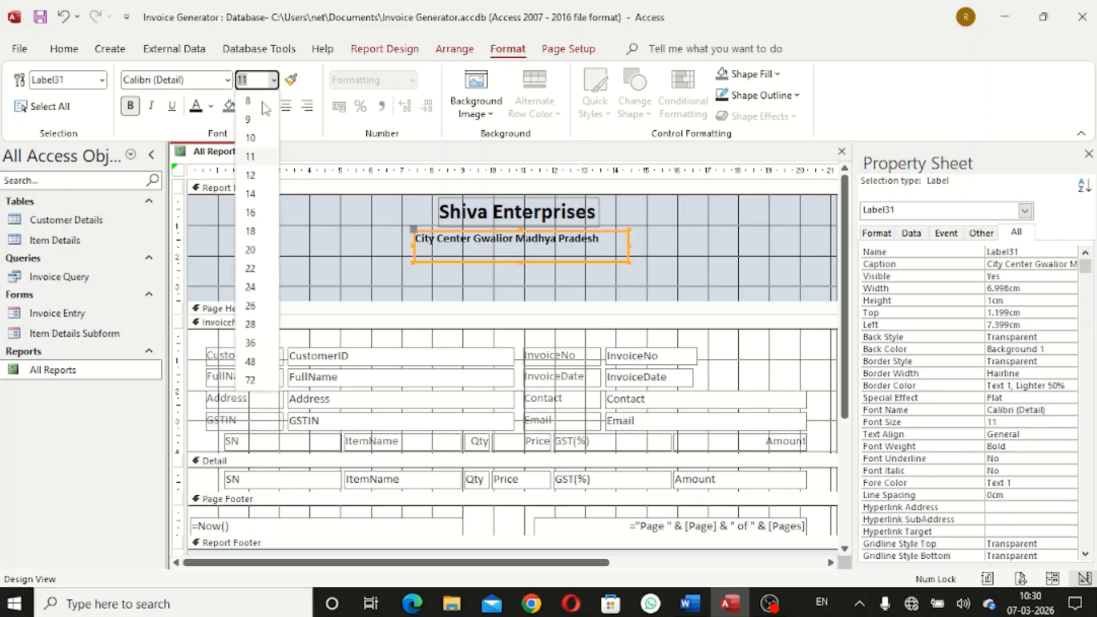
pyautogui.click(257, 206)
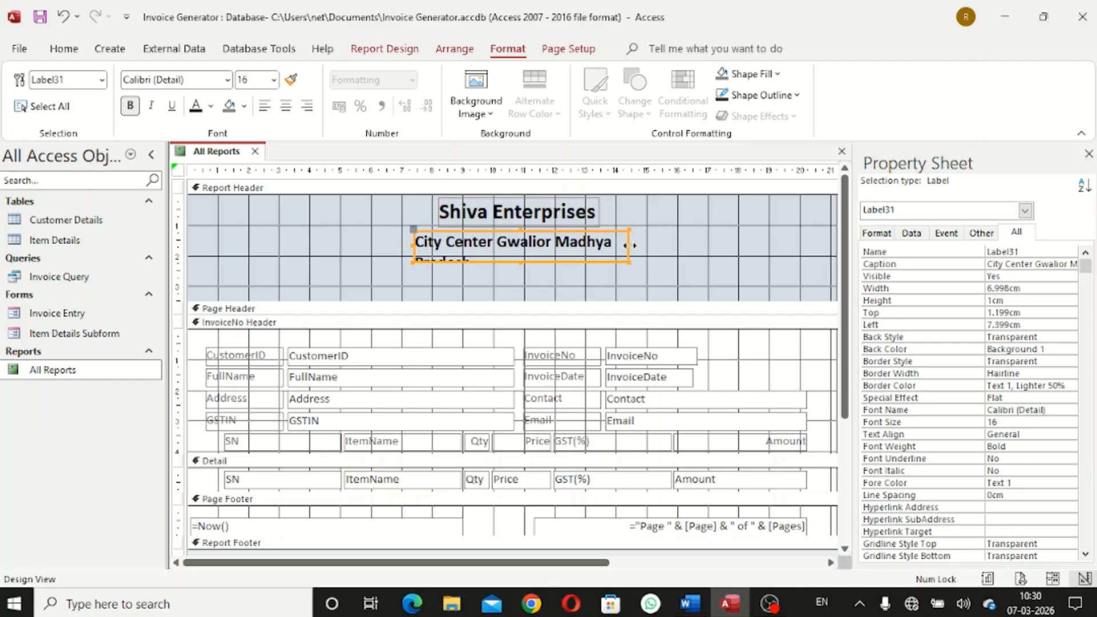
# Widen the address label onto one line, then size it to fit its text
pyautogui.moveTo(630, 245); pyautogui.dragTo(656, 244)
pyautogui.moveTo(409, 244); pyautogui.dragTo(392, 245)
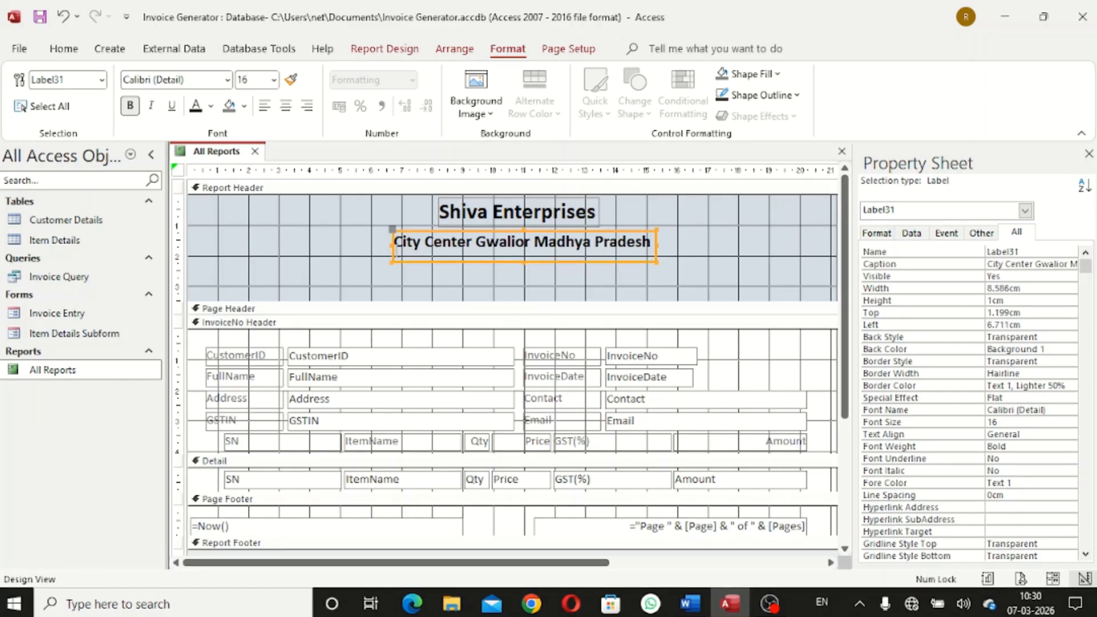
pyautogui.rightClick(536, 242)
pyautogui.moveTo(612, 390)
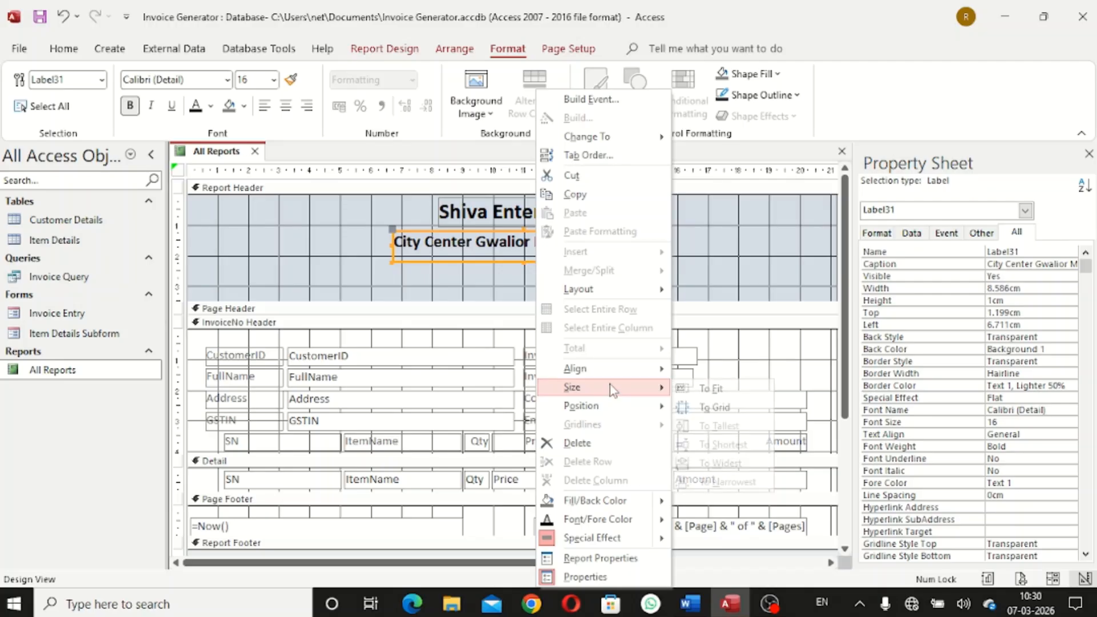
pyautogui.click(715, 388)
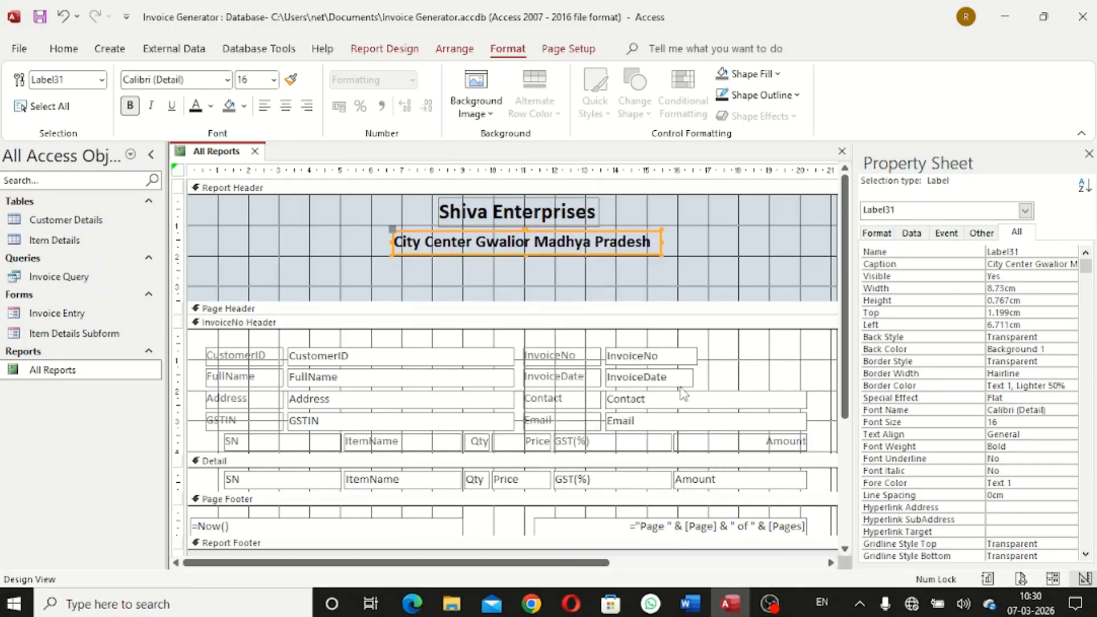
pyautogui.click(597, 286)
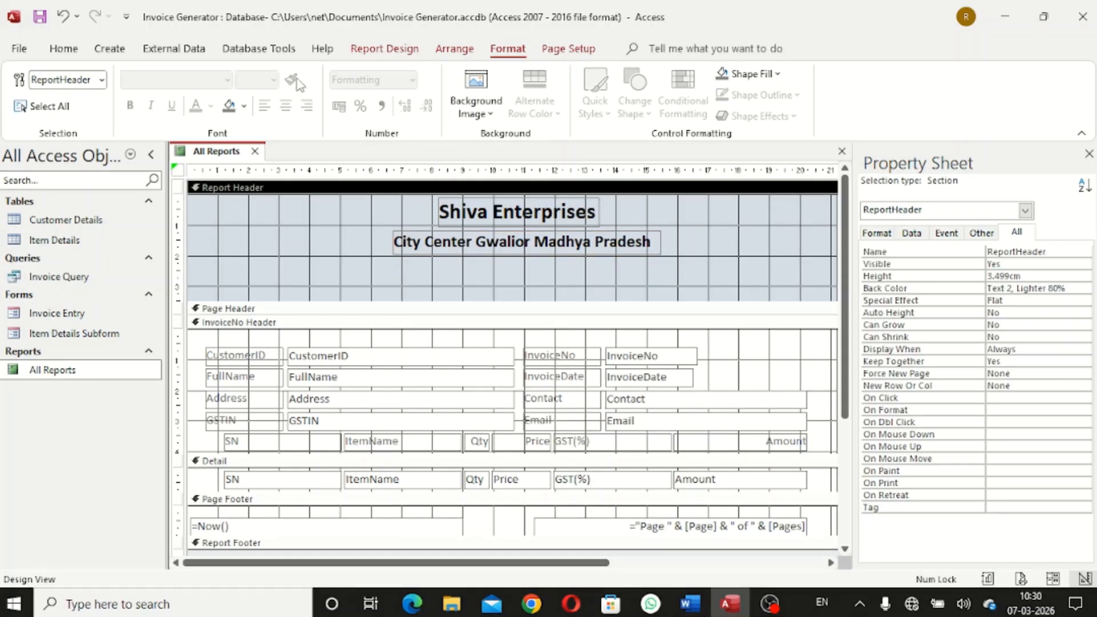
# Add a contact label listing the phone numbers beneath the address line
pyautogui.click(385, 49)
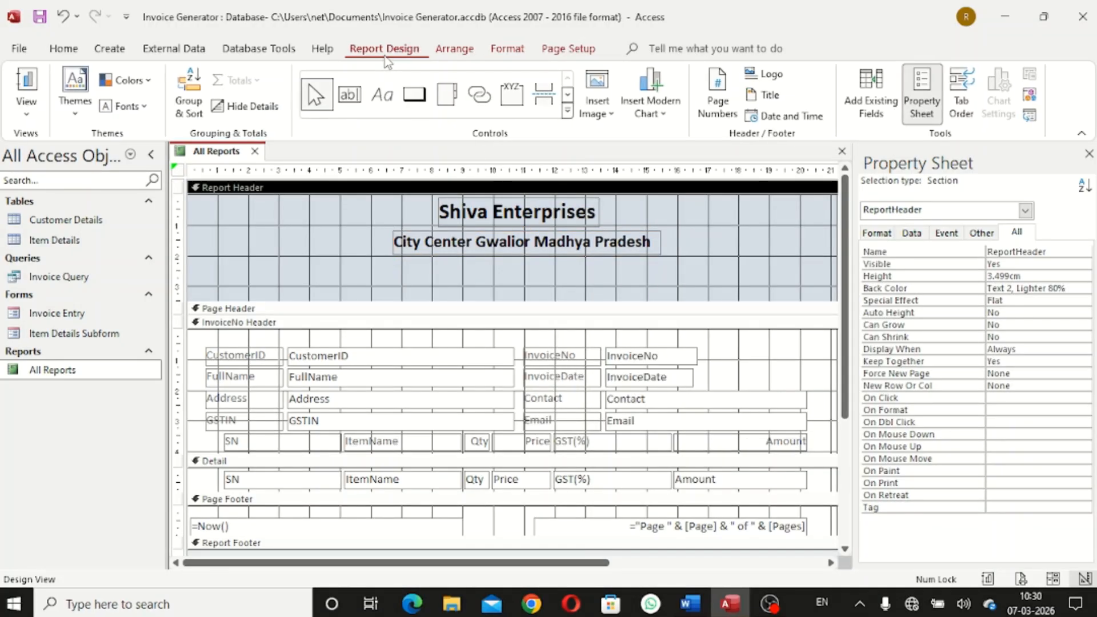
pyautogui.click(382, 102)
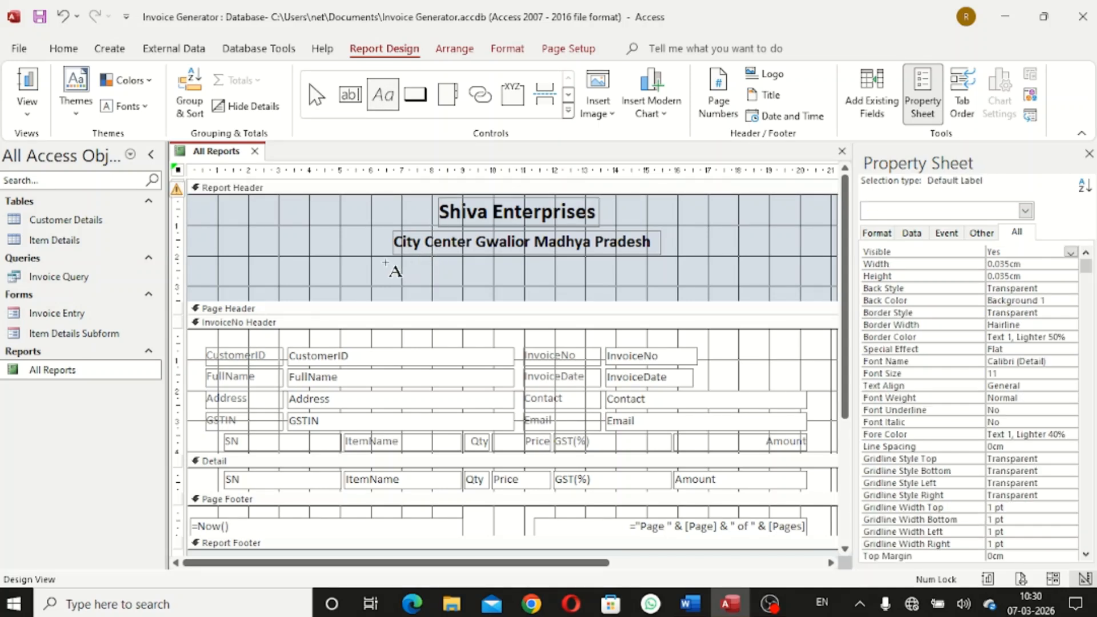
pyautogui.moveTo(414, 273); pyautogui.dragTo(662, 283)
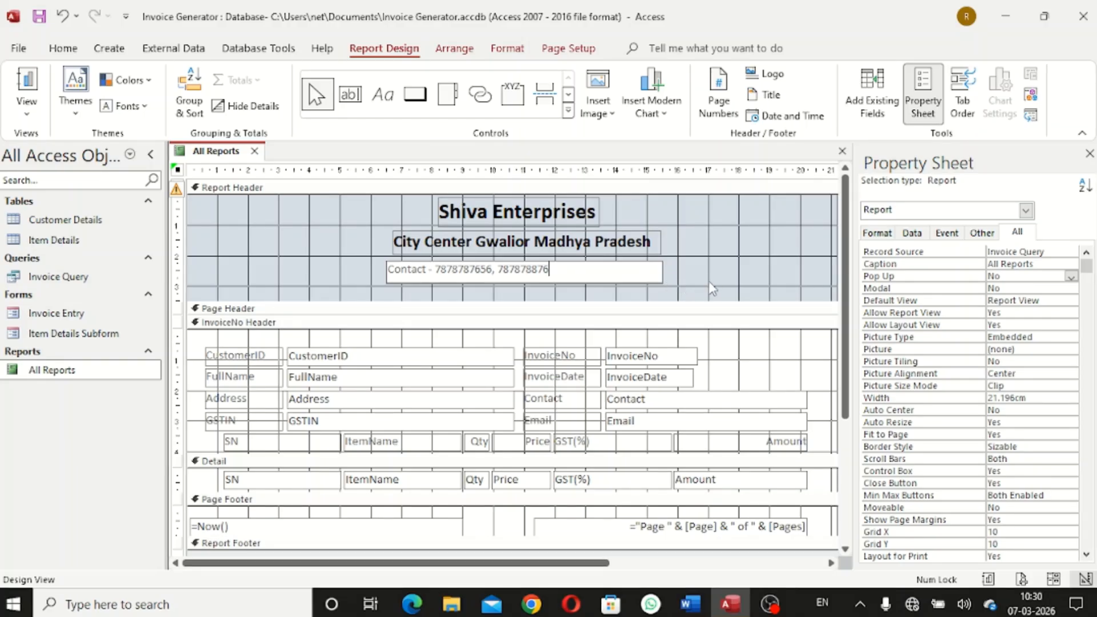
pyautogui.click(713, 282)
# Format the contact label as bold, black, 14 pt text
pyautogui.click(655, 272)
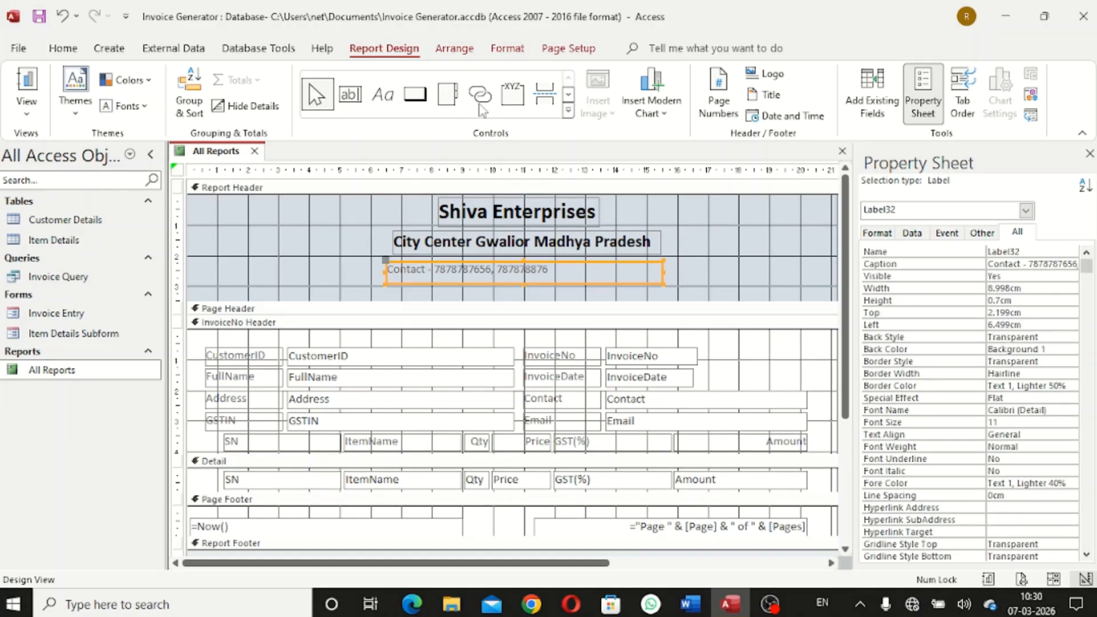
pyautogui.click(507, 48)
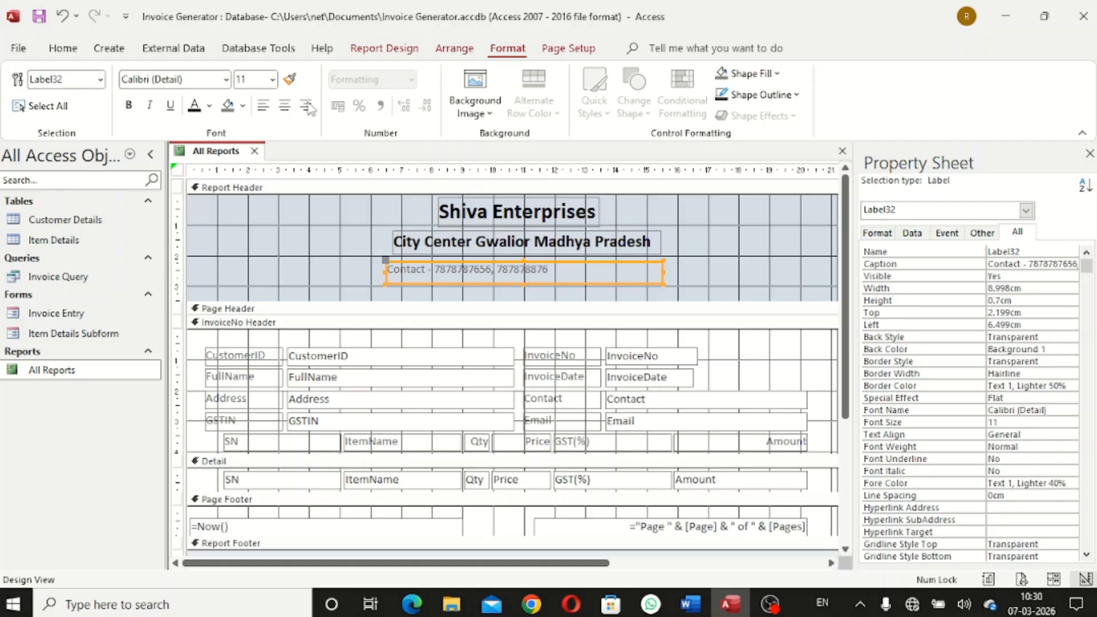
pyautogui.click(130, 106)
pyautogui.click(211, 105)
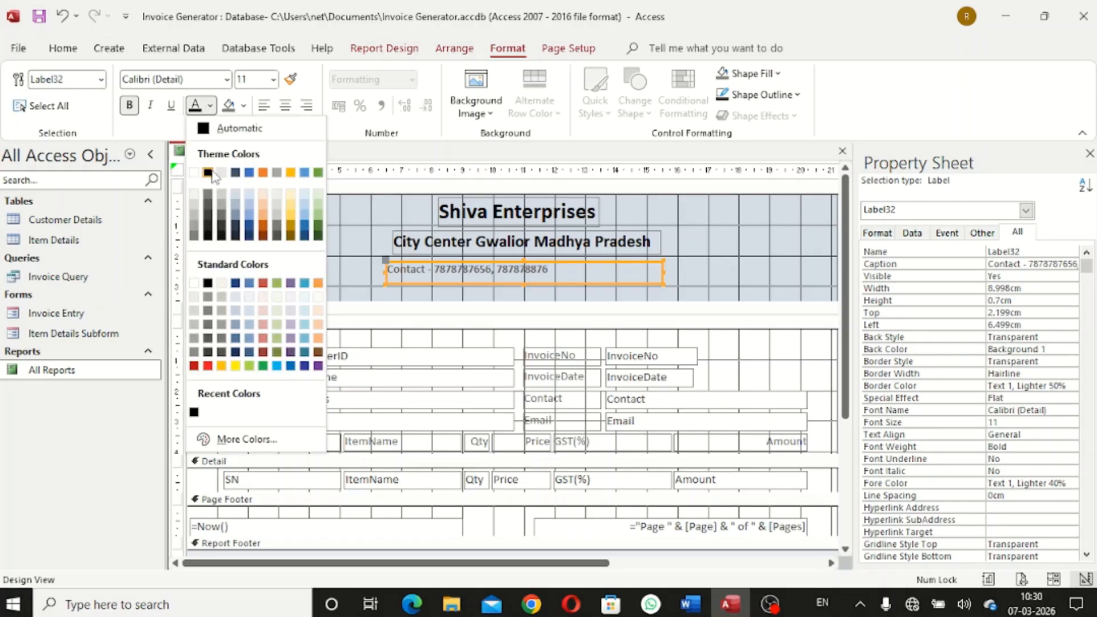
pyautogui.click(208, 173)
pyautogui.click(273, 80)
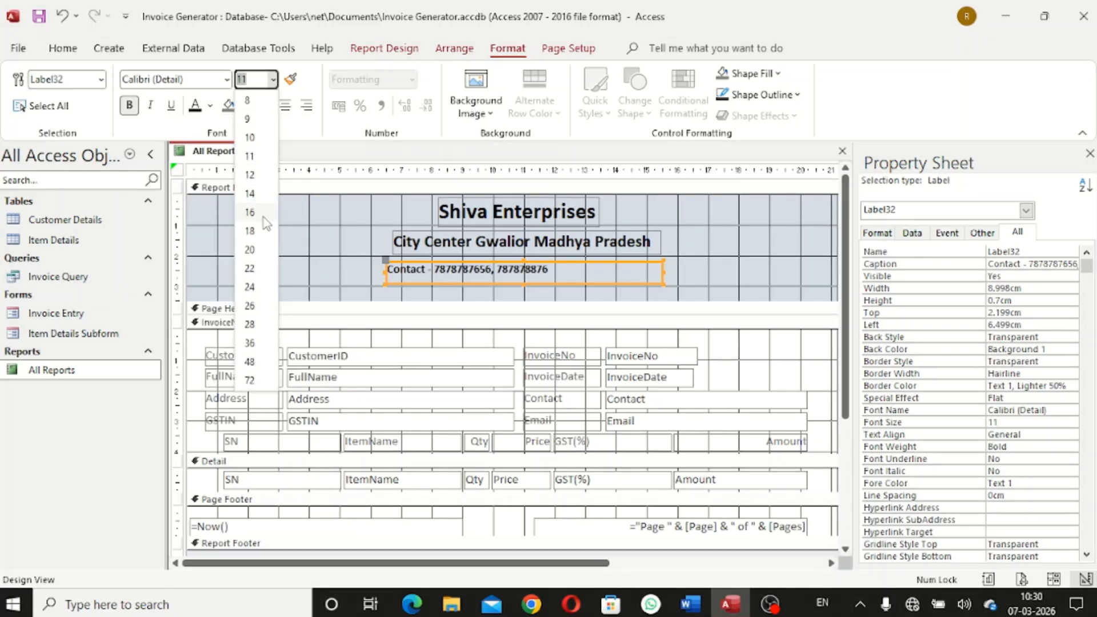
pyautogui.click(257, 197)
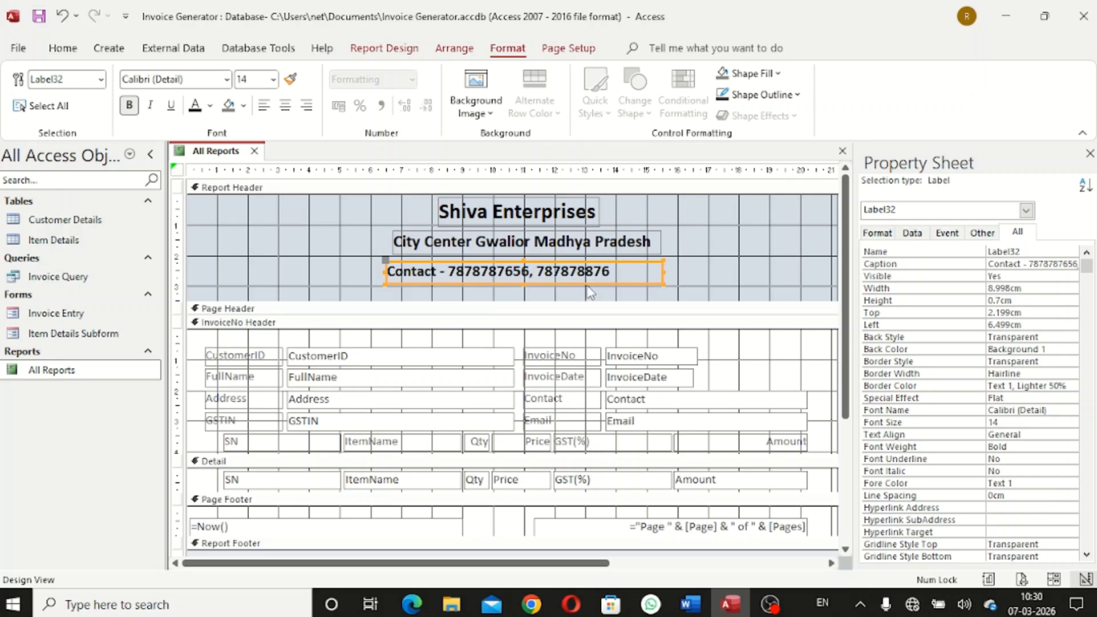
# Size the contact label to fit and nudge it centred under the address
pyautogui.rightClick(614, 273)
pyautogui.moveTo(673, 388)
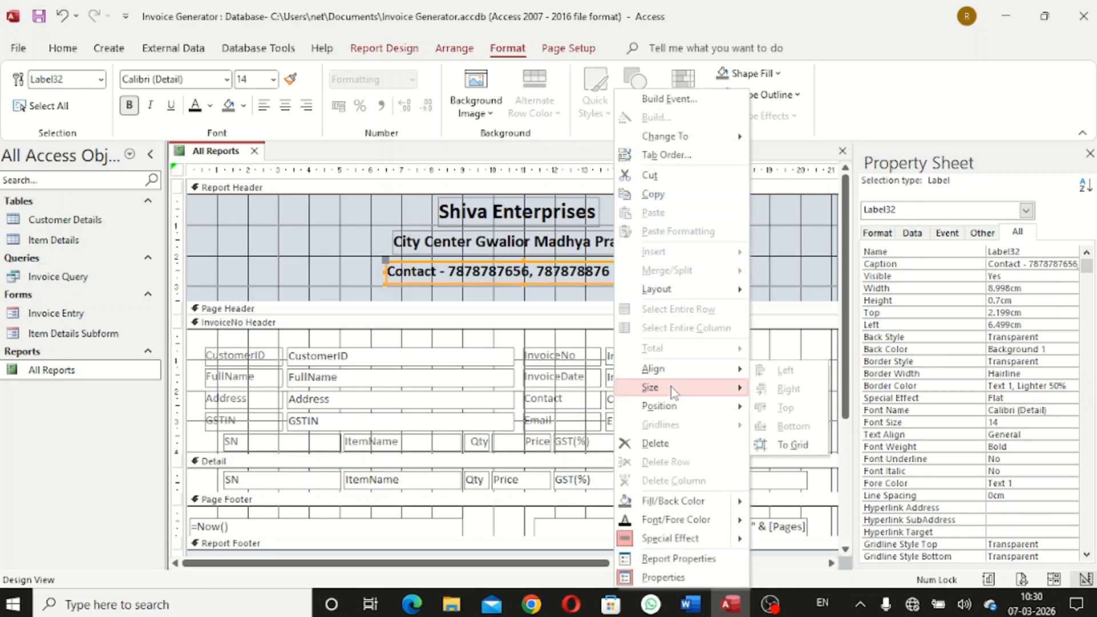
pyautogui.click(790, 389)
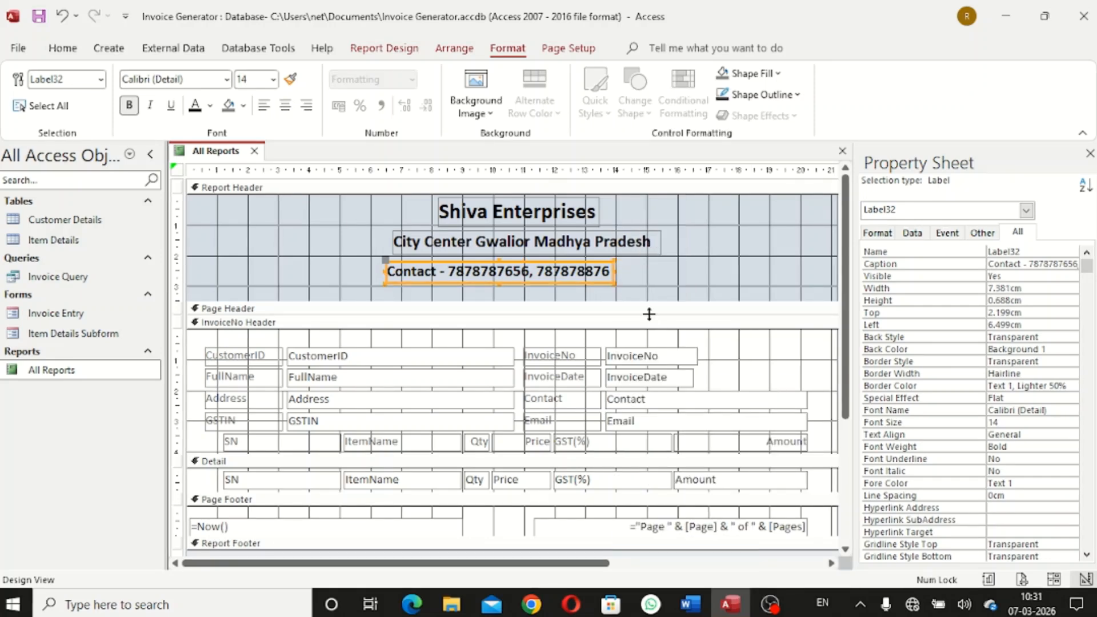
pyautogui.press('Right')
pyautogui.press('Right')
pyautogui.press('Right')
pyautogui.press('Right')
pyautogui.press('Right')
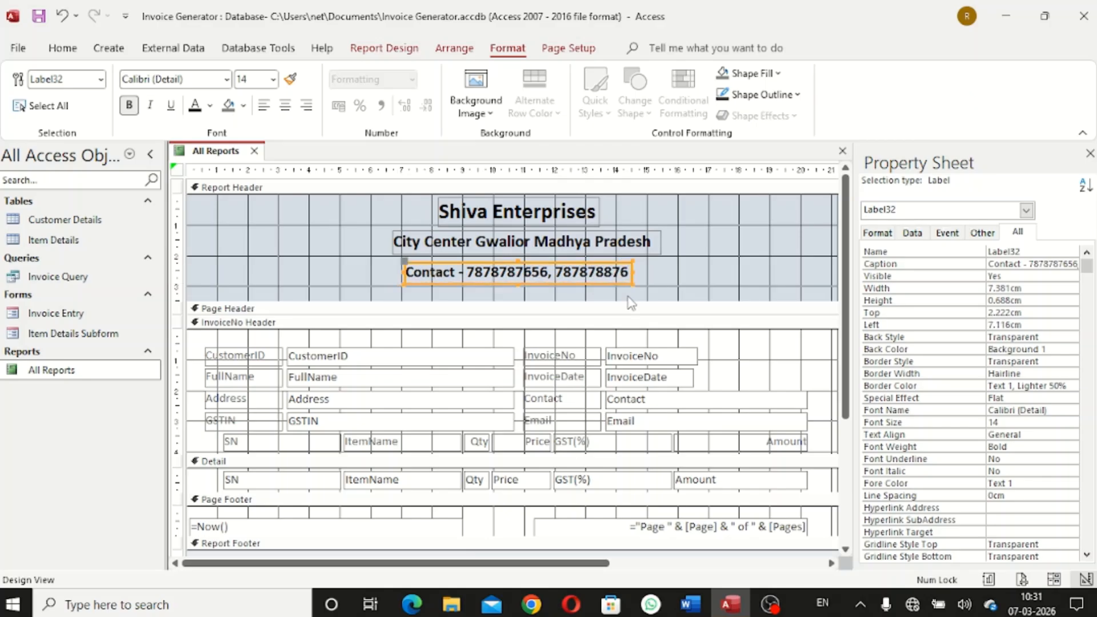
pyautogui.press('Right')
pyautogui.press('Right')
pyautogui.press('Up')
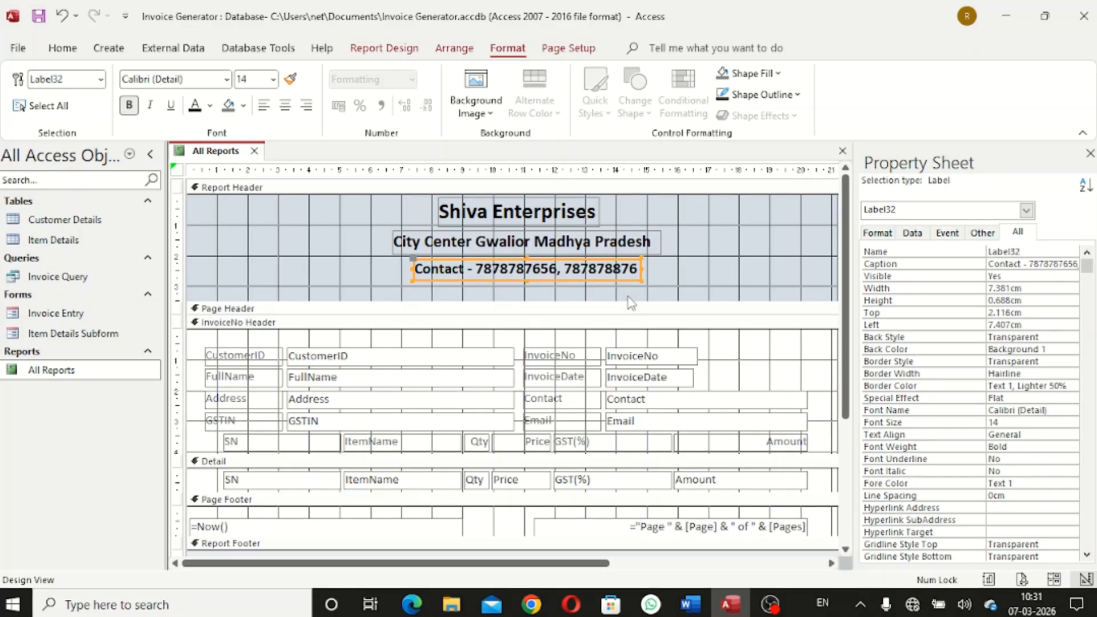
# Shift the address and contact labels slightly upward
pyautogui.click(663, 284)
pyautogui.click(537, 245)
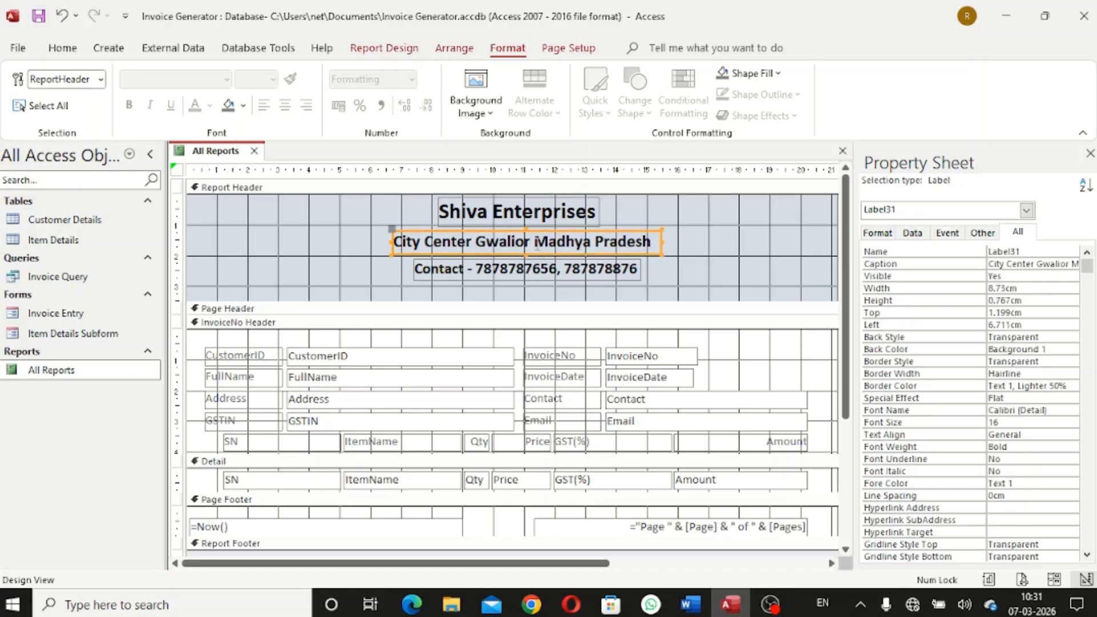
pyautogui.moveTo(537, 247); pyautogui.dragTo(537, 244)
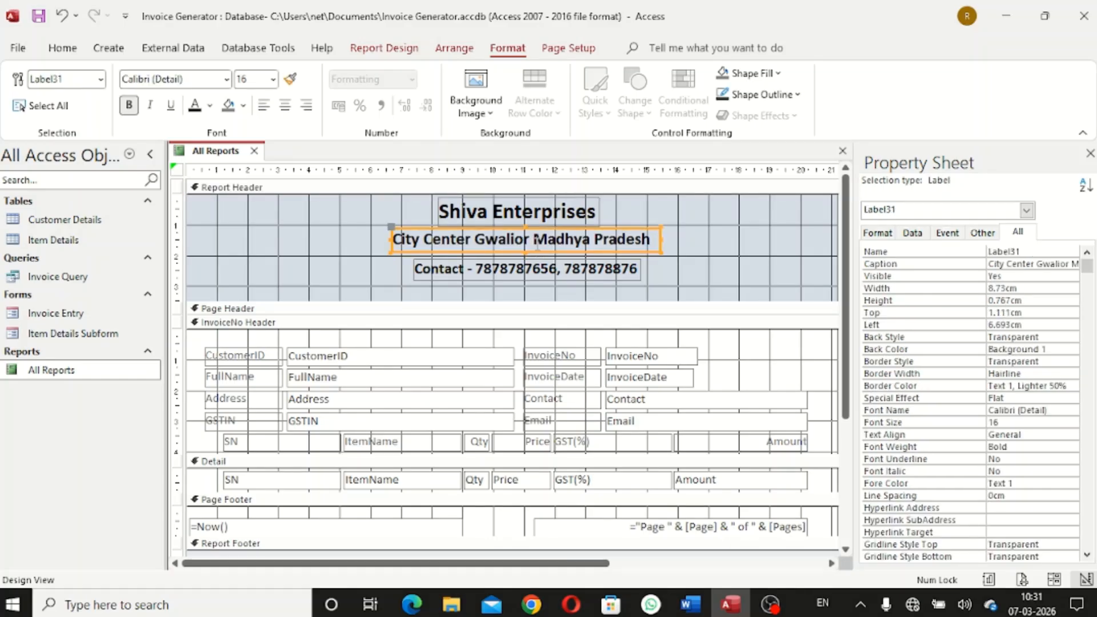
pyautogui.click(561, 279)
pyautogui.moveTo(560, 278); pyautogui.dragTo(560, 276)
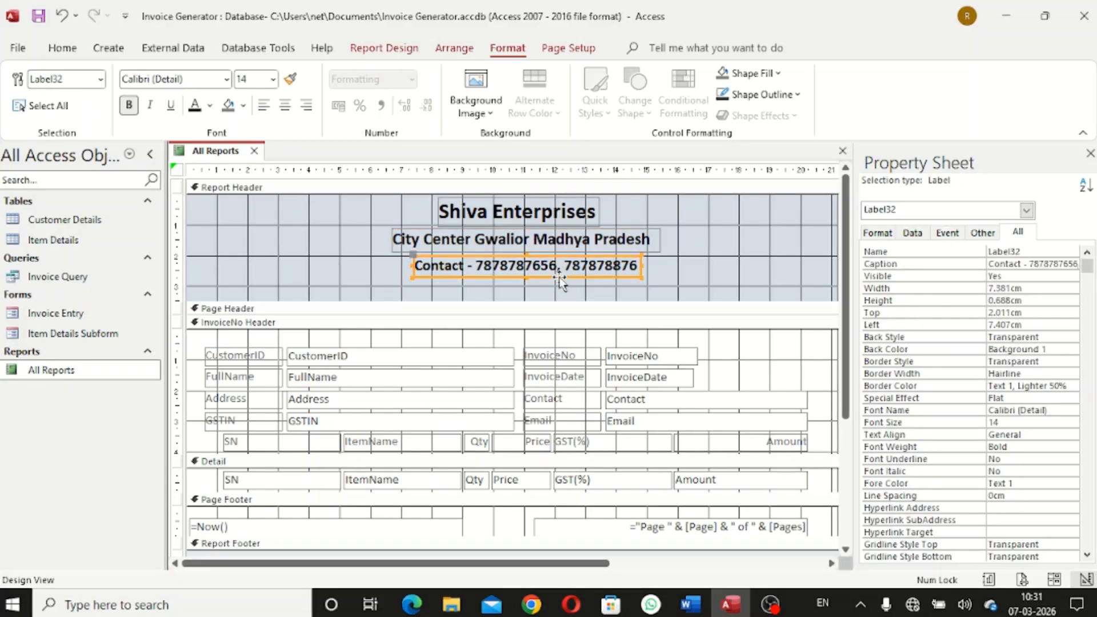
pyautogui.click(709, 291)
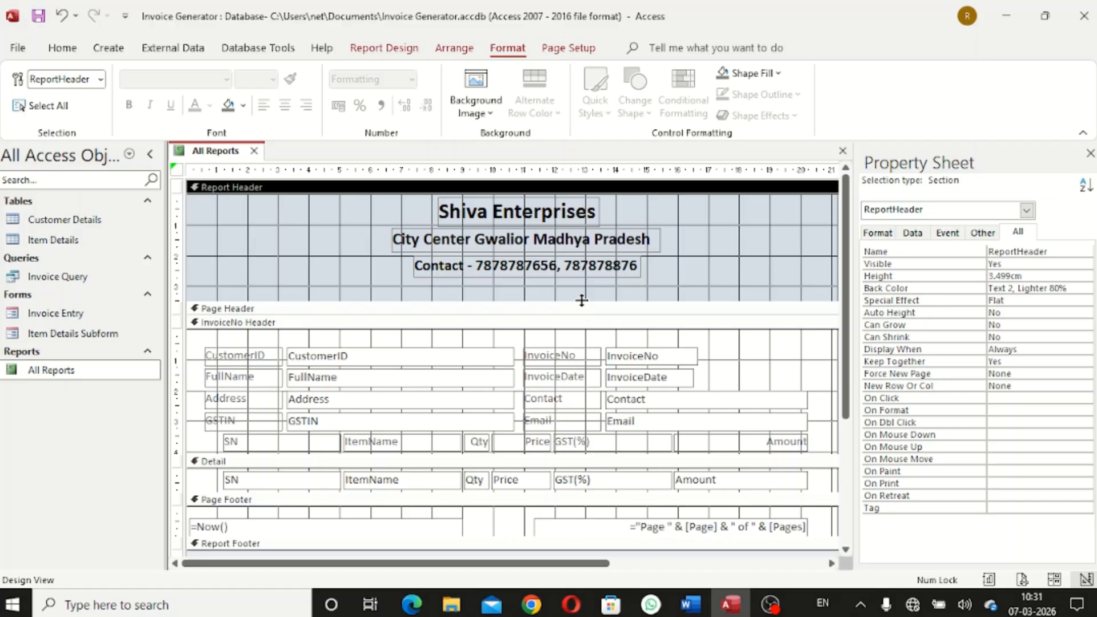
# Raise the Report Header's bottom edge and fill the header with Accent 4, Lighter 80%
pyautogui.moveTo(581, 299); pyautogui.dragTo(584, 281)
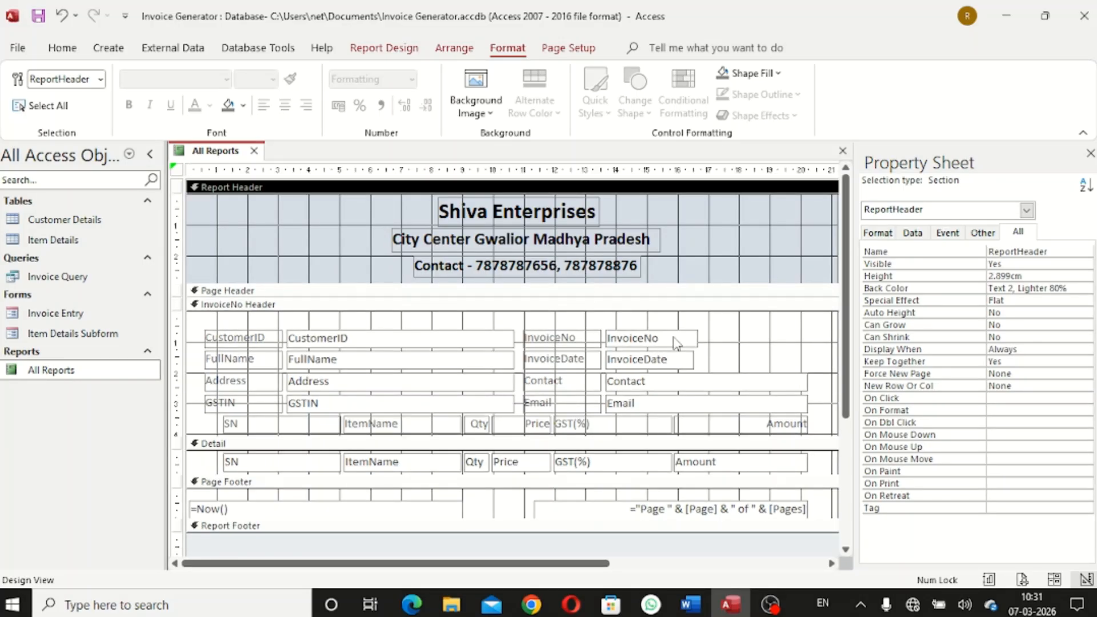
pyautogui.click(719, 247)
pyautogui.click(722, 252)
pyautogui.click(781, 76)
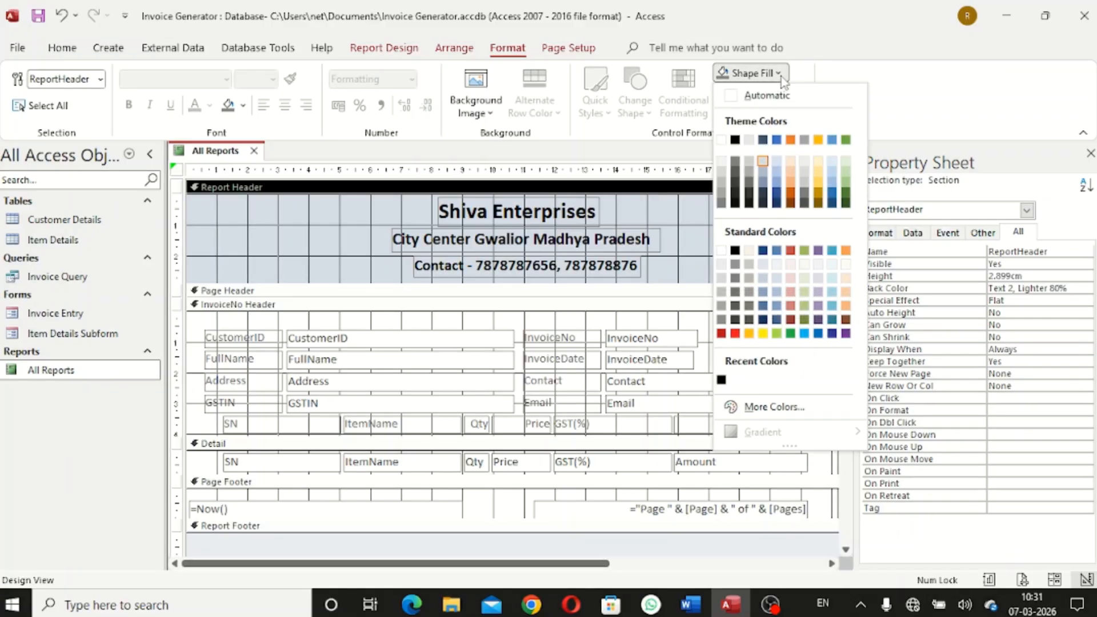
pyautogui.click(827, 161)
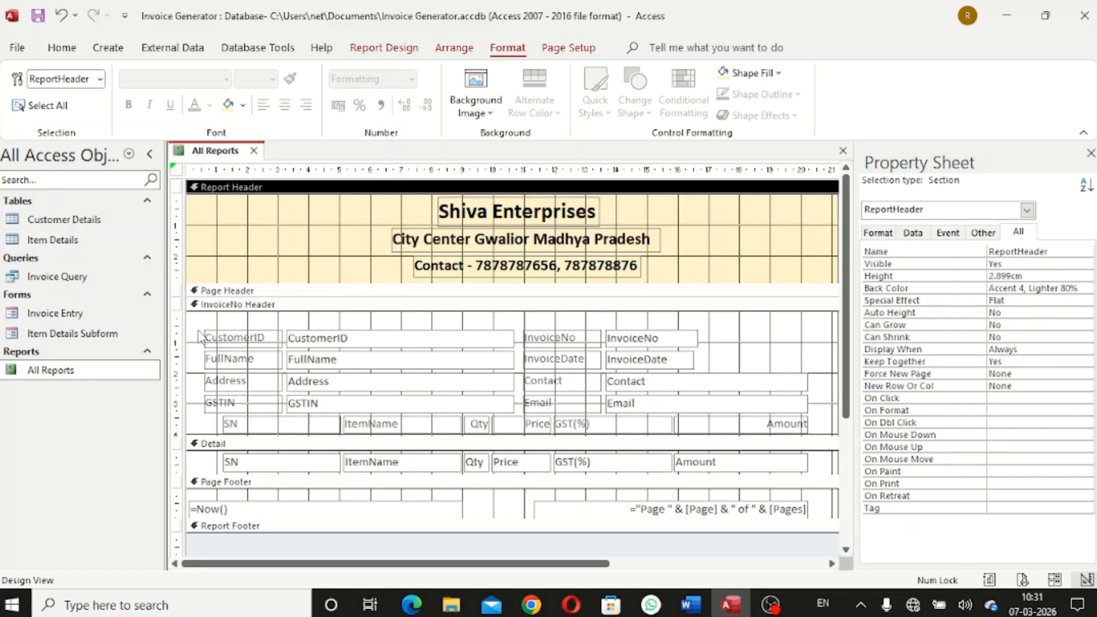
# Try moving all InvoiceNo Header controls down into Detail, then return them to the header
pyautogui.moveTo(195, 330); pyautogui.dragTo(826, 433)
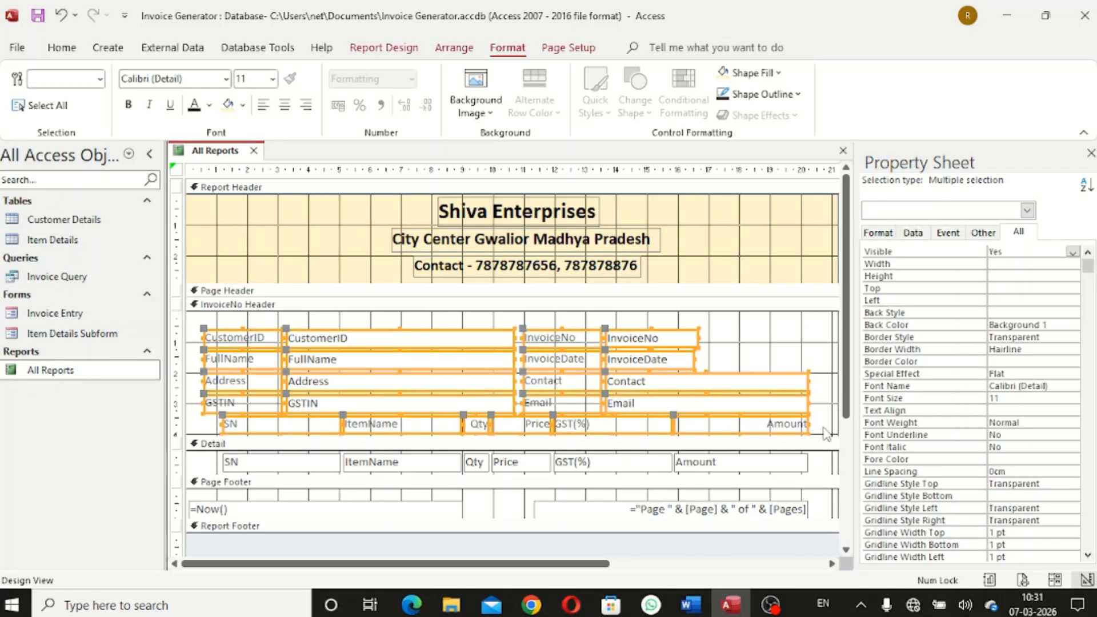
pyautogui.press('Down')
pyautogui.press('Down')
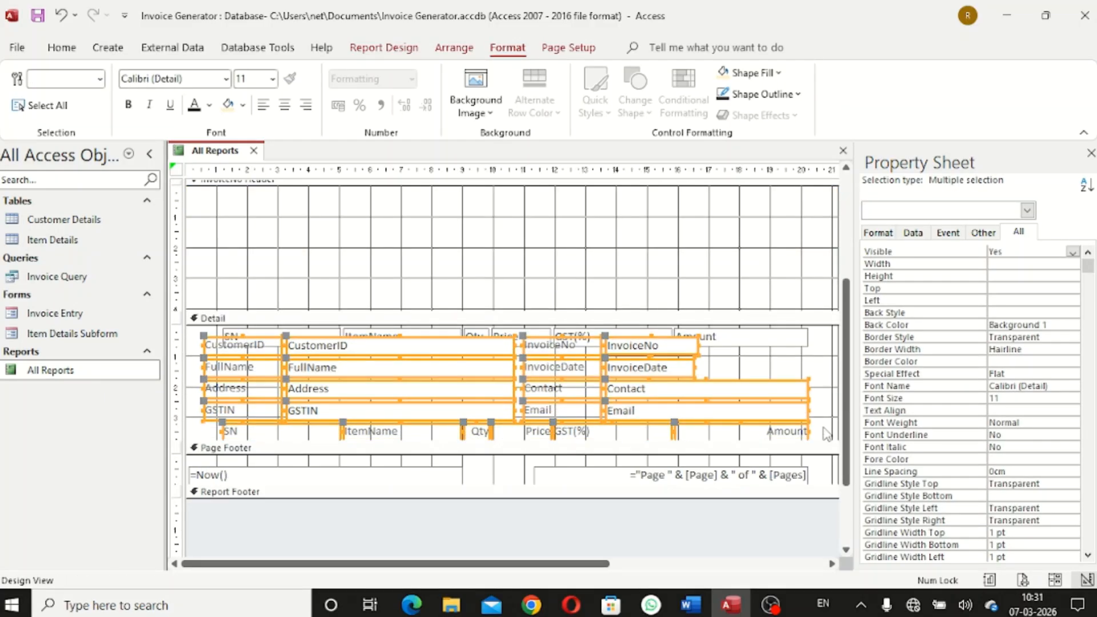
pyautogui.press('Up')
pyautogui.press('Up')
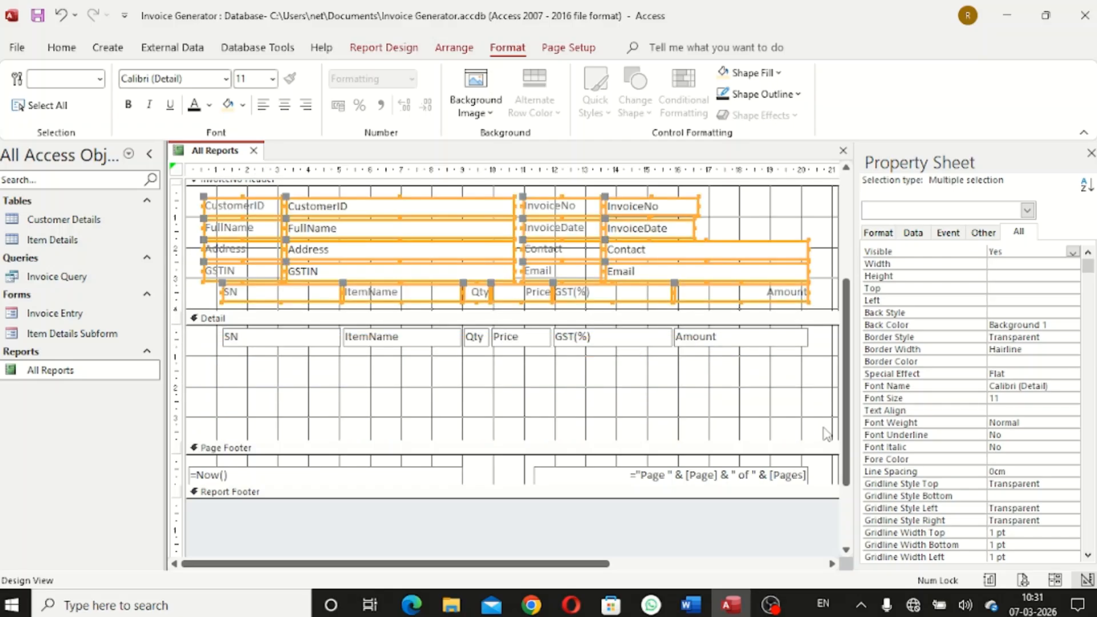
pyautogui.press('Down')
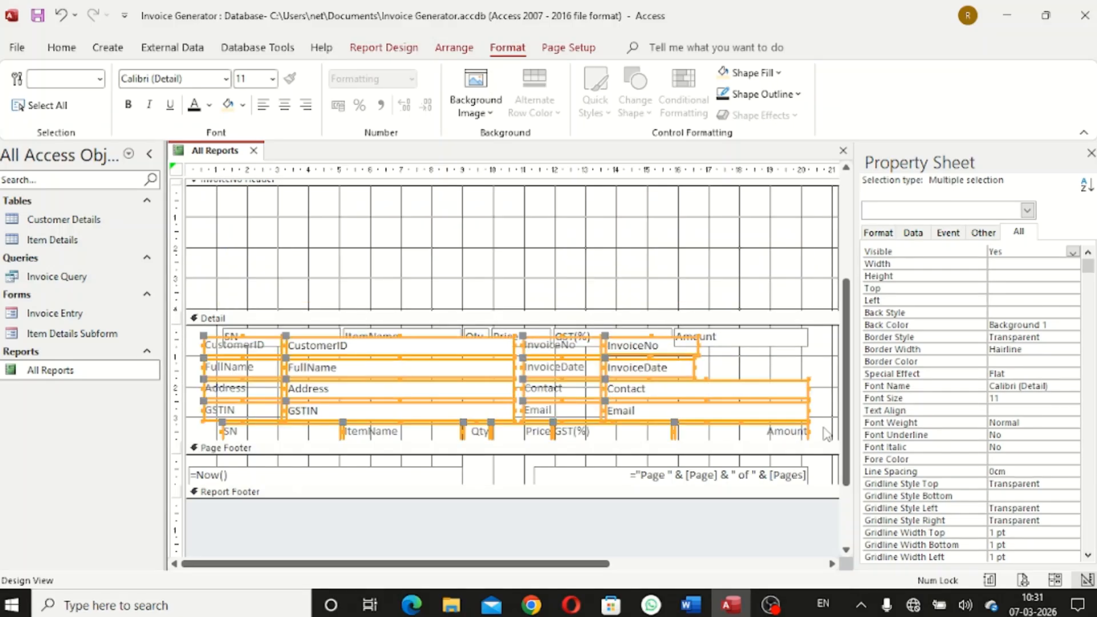
pyautogui.press('Up')
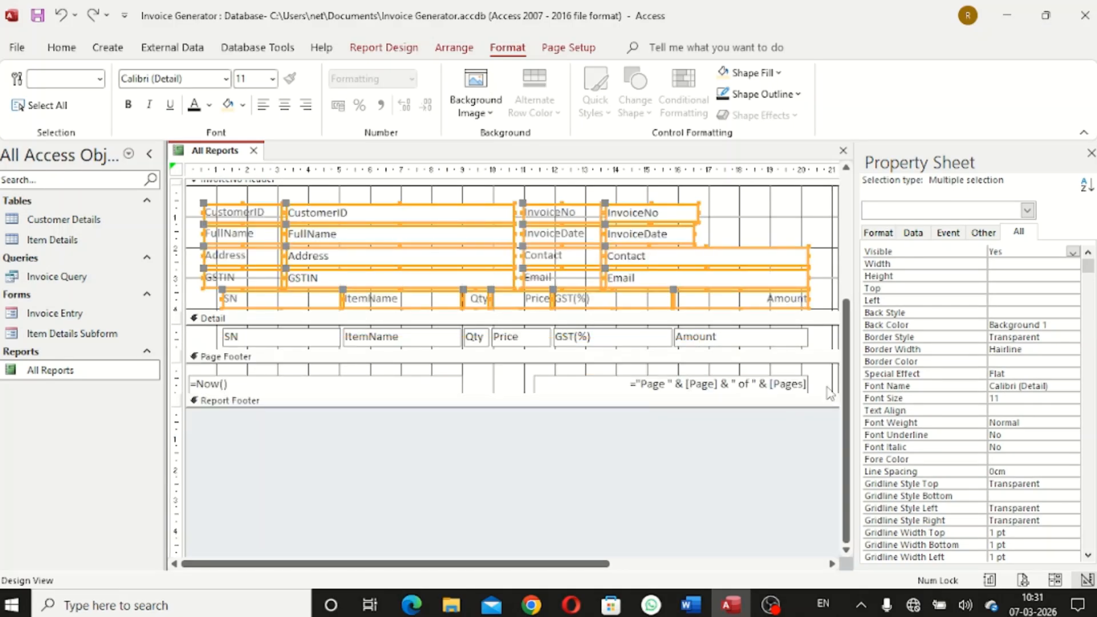
pyautogui.click(787, 230)
pyautogui.scroll(1, 805, 262)
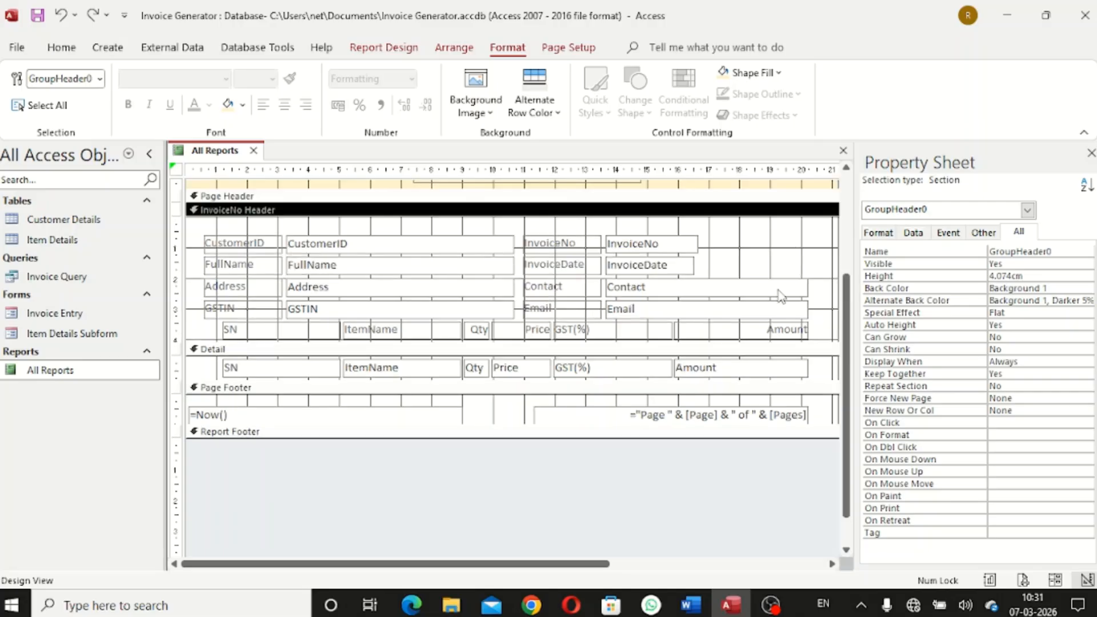
# Move the SN–Amount column heading row lower within the InvoiceNo Header
pyautogui.moveTo(231, 337); pyautogui.dragTo(795, 341)
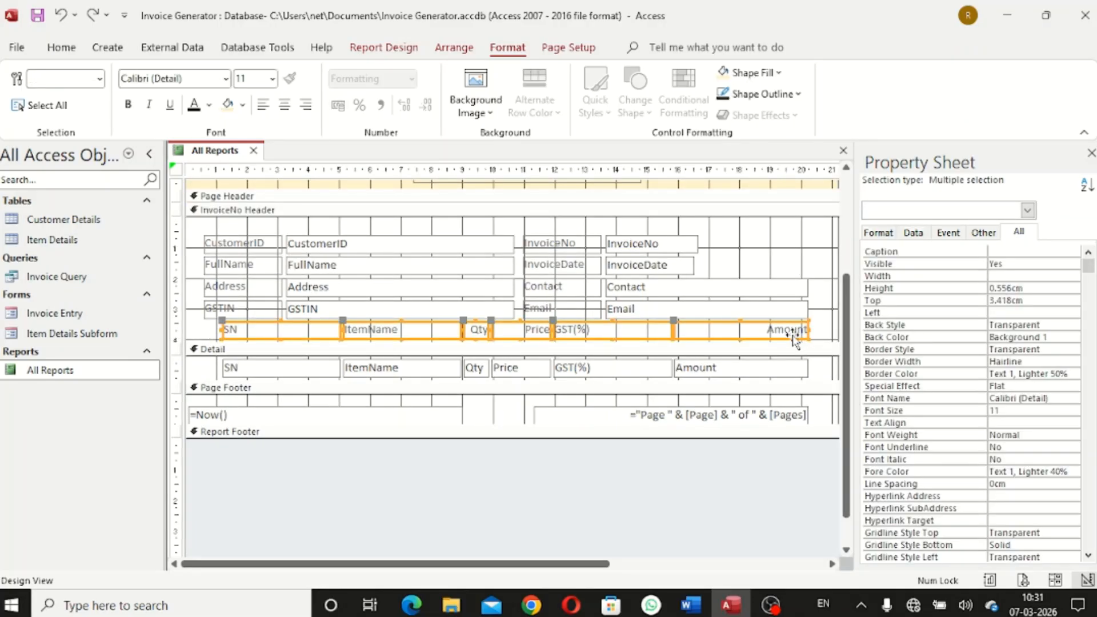
pyautogui.press('Down')
pyautogui.press('Down')
pyautogui.press('Down')
pyautogui.press('Down')
pyautogui.press('Down')
pyautogui.press('Down')
pyautogui.press('Down')
pyautogui.press('Down')
pyautogui.press('Down')
pyautogui.press('Down')
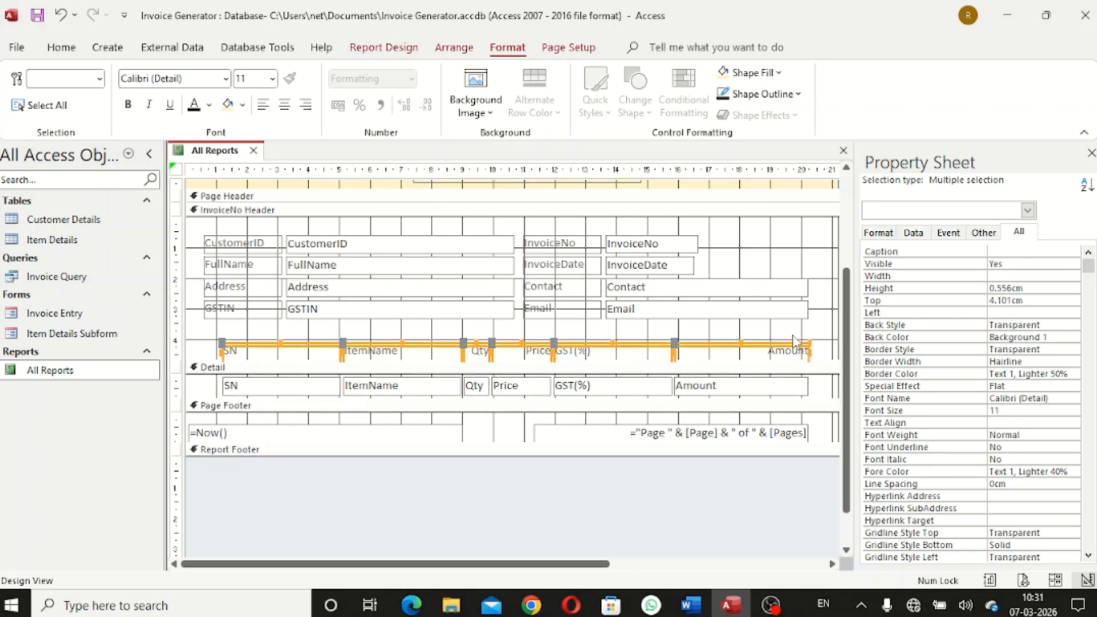
pyautogui.press('Down')
pyautogui.press('Down')
pyautogui.press('Down')
pyautogui.press('Down')
pyautogui.press('Down')
pyautogui.press('Down')
pyautogui.press('Down')
pyautogui.press('Down')
pyautogui.press('Down')
pyautogui.press('Down')
pyautogui.press('Down')
pyautogui.press('Down')
pyautogui.press('Down')
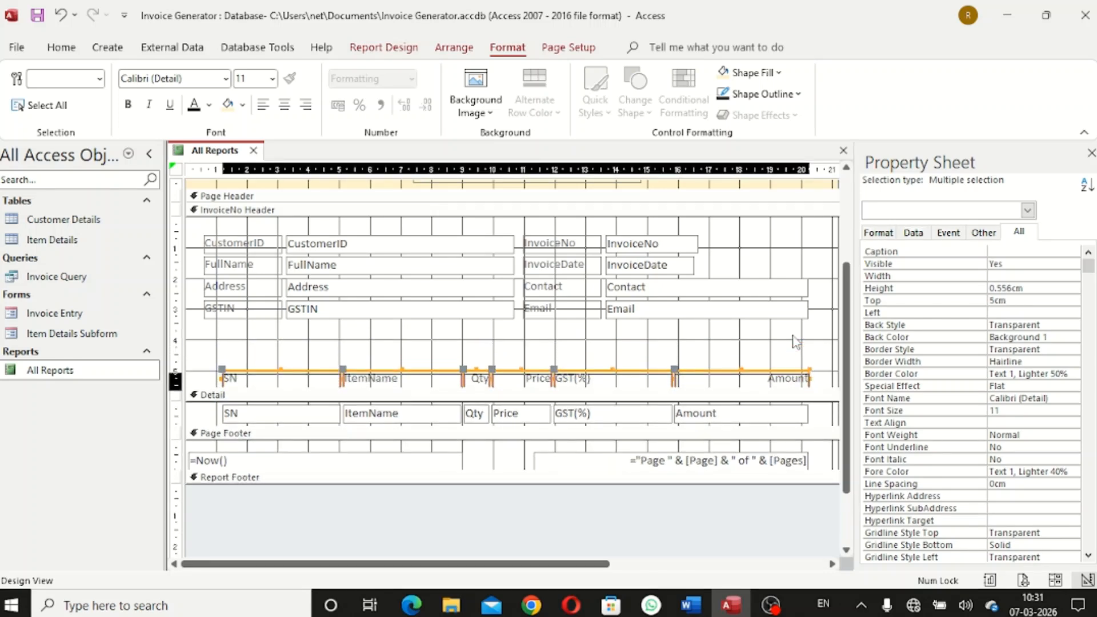
pyautogui.press('Down')
pyautogui.press('Down')
pyautogui.press('Down')
pyautogui.press('Down')
pyautogui.press('Down')
pyautogui.press('Down')
pyautogui.press('Up')
pyautogui.press('Up')
pyautogui.press('Up')
pyautogui.press('Up')
pyautogui.press('Up')
pyautogui.press('Up')
pyautogui.press('Up')
pyautogui.press('Up')
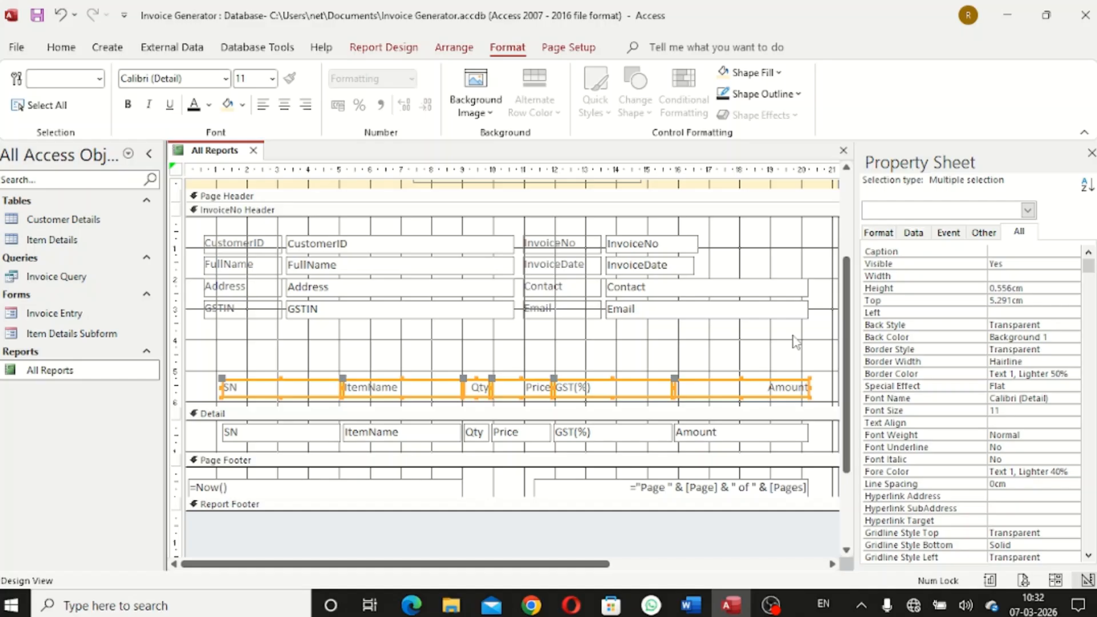
pyautogui.click(796, 342)
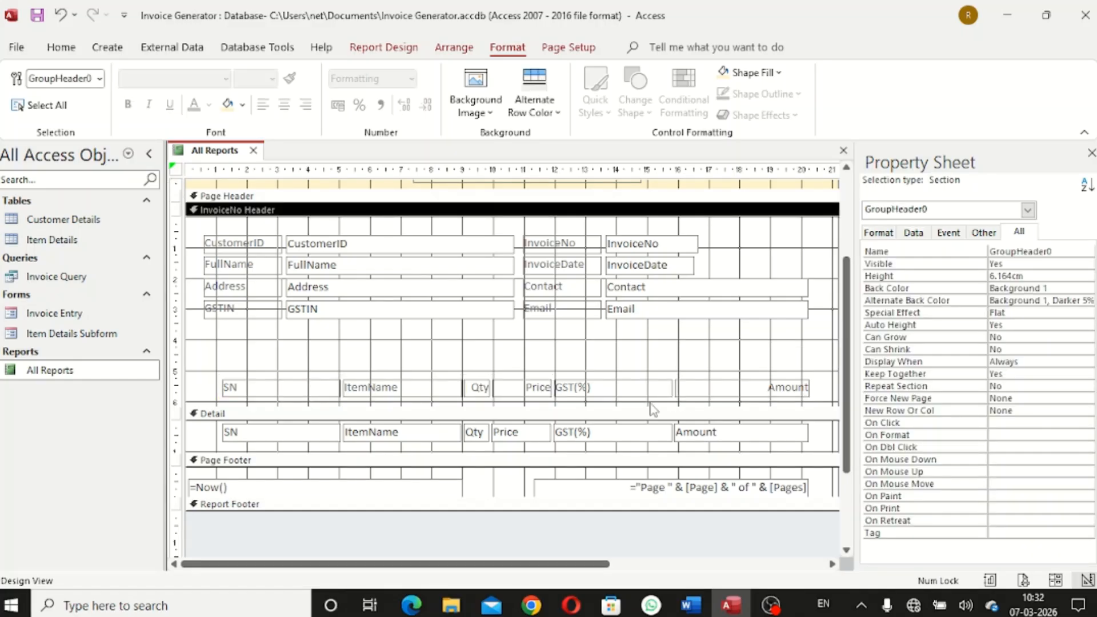
# Make the InvoiceNo Header taller and shift the customer and invoice fields down
pyautogui.moveTo(656, 405); pyautogui.dragTo(657, 437)
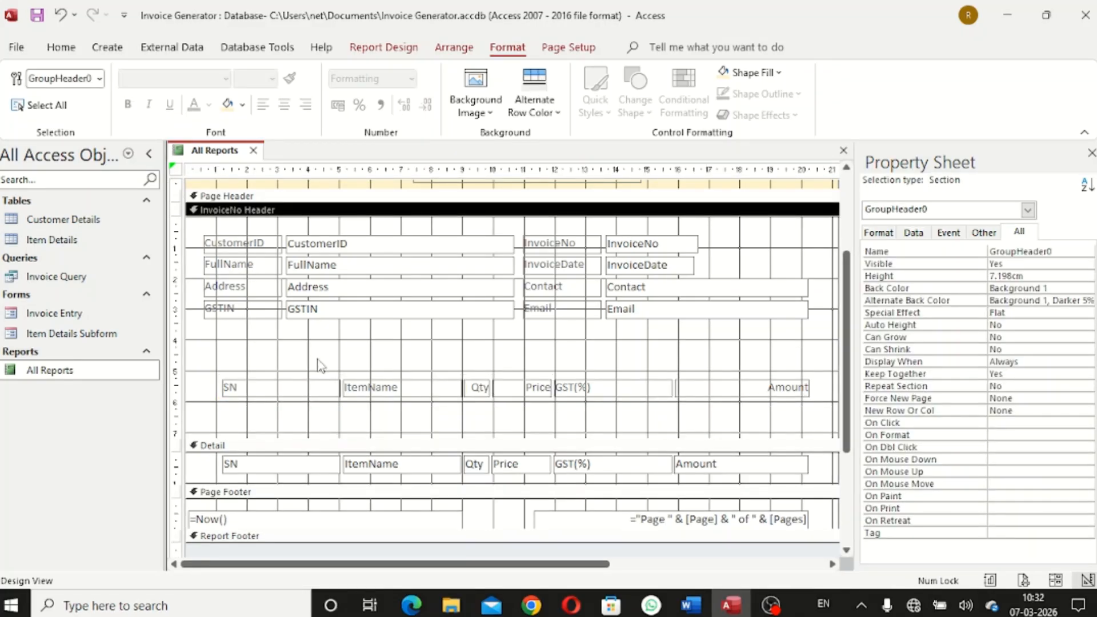
pyautogui.moveTo(206, 234); pyautogui.dragTo(733, 347)
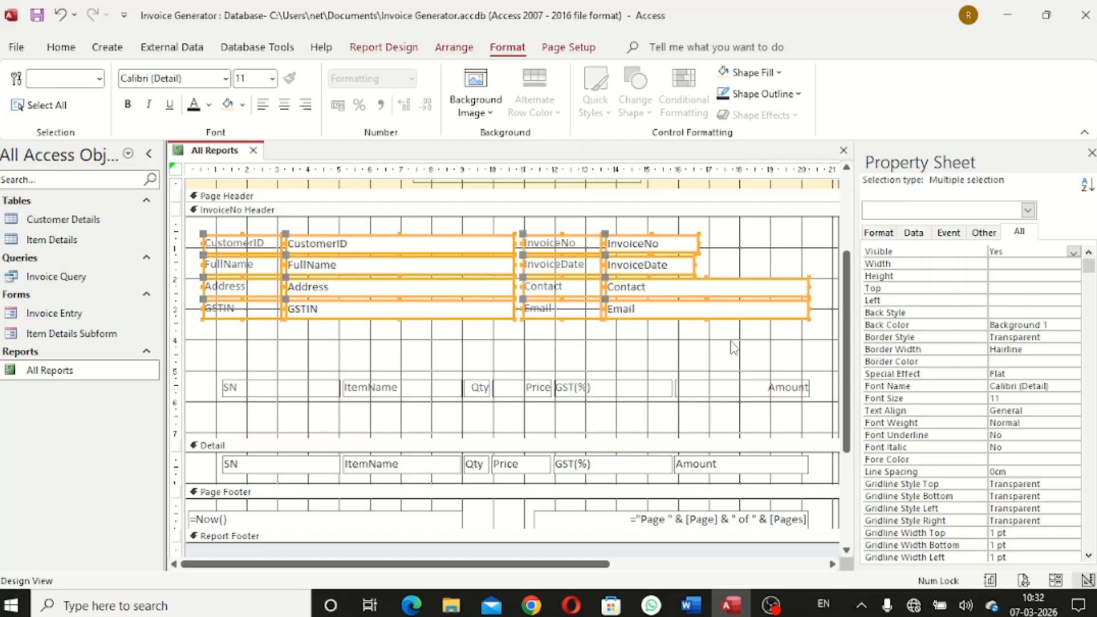
pyautogui.press('Down')
pyautogui.press('Down')
pyautogui.press('Down')
pyautogui.press('Down')
pyautogui.press('Down')
pyautogui.press('Down')
pyautogui.press('Down')
pyautogui.press('Down')
pyautogui.press('Down')
pyautogui.press('Down')
pyautogui.press('Down')
pyautogui.press('Down')
pyautogui.press('Down')
pyautogui.press('Down')
pyautogui.press('Down')
pyautogui.press('Down')
pyautogui.press('Down')
pyautogui.press('Down')
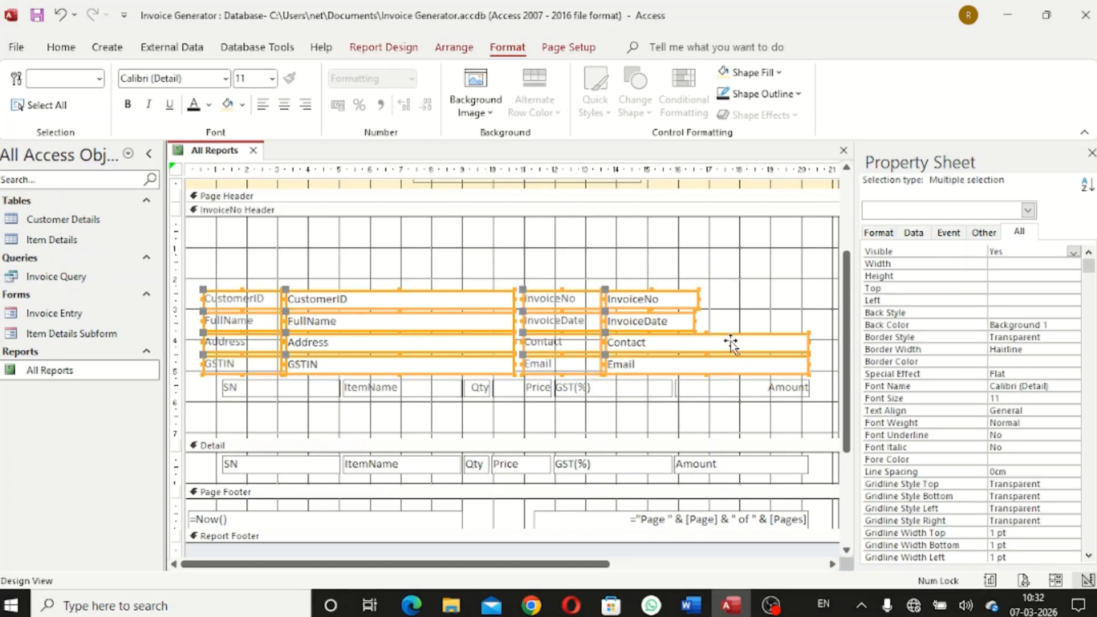
pyautogui.click(224, 286)
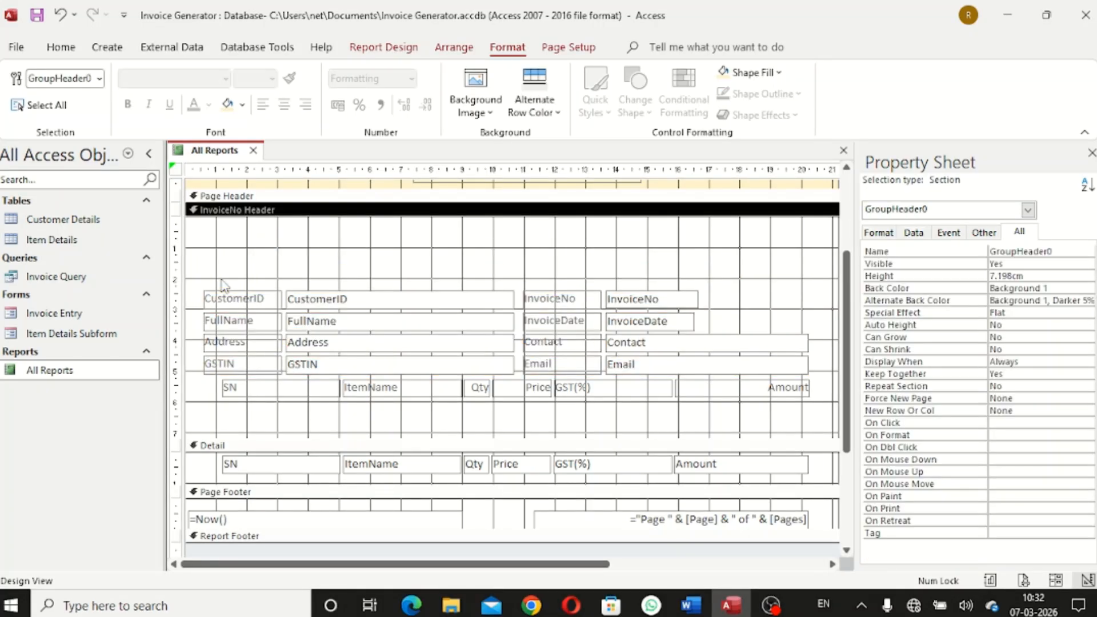
pyautogui.scroll(2, 532, 341)
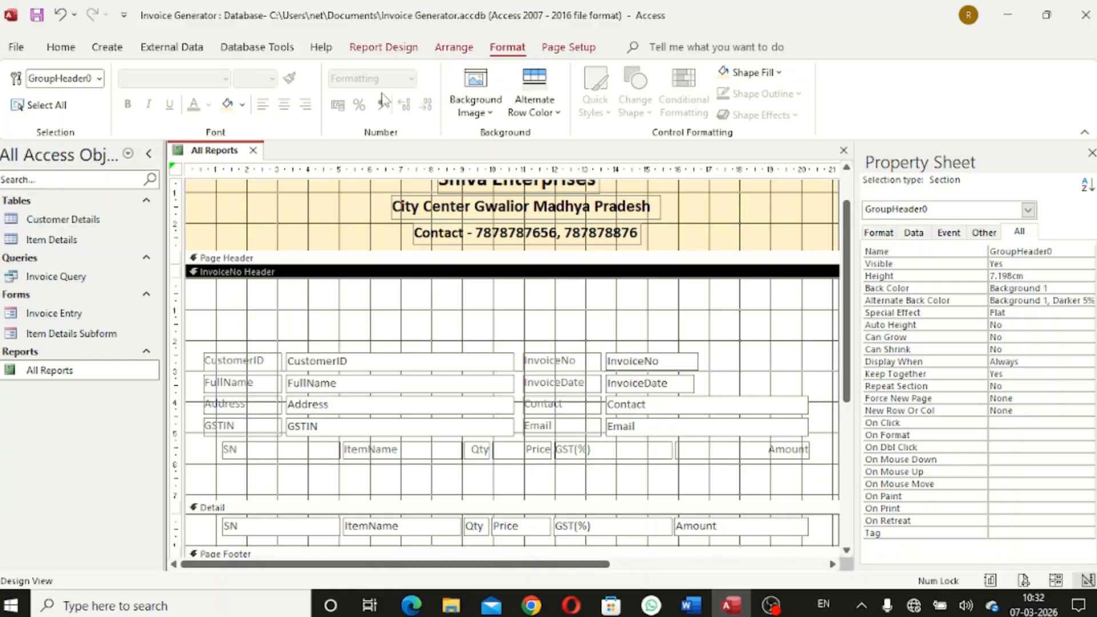
# Add a 'Tax Invoice' label at the top centre of the InvoiceNo Header
pyautogui.click(380, 48)
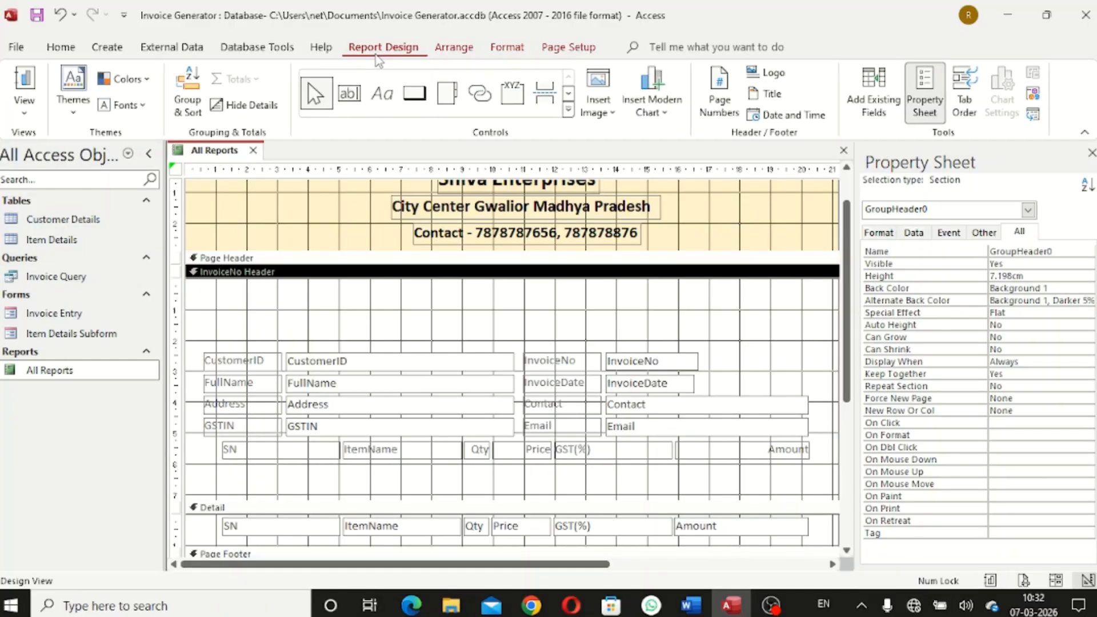
pyautogui.click(382, 105)
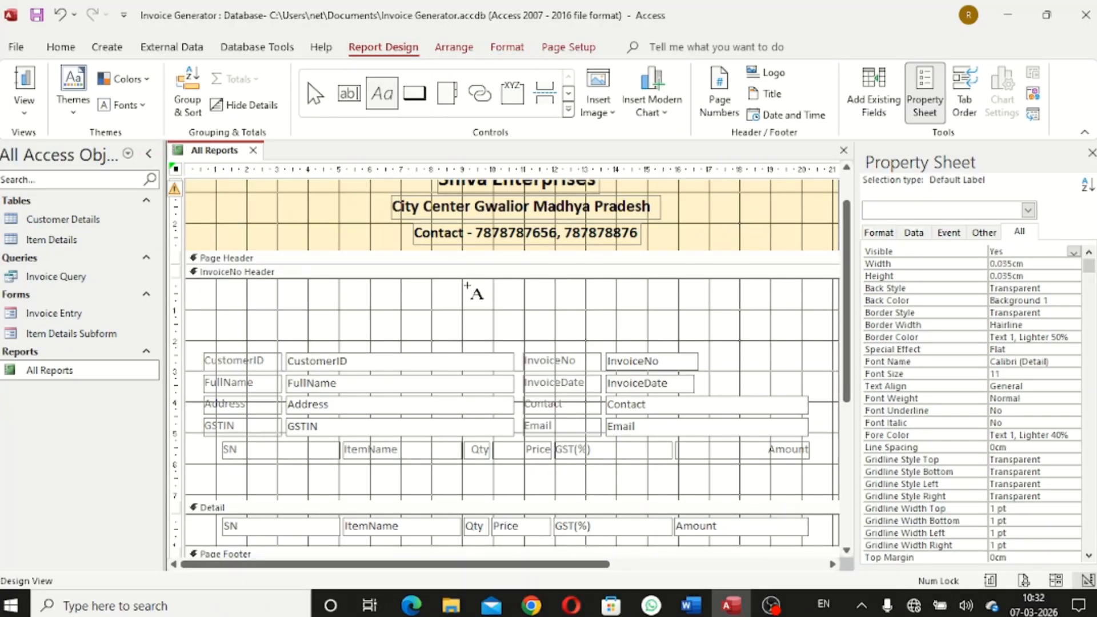
pyautogui.moveTo(459, 280); pyautogui.dragTo(586, 307)
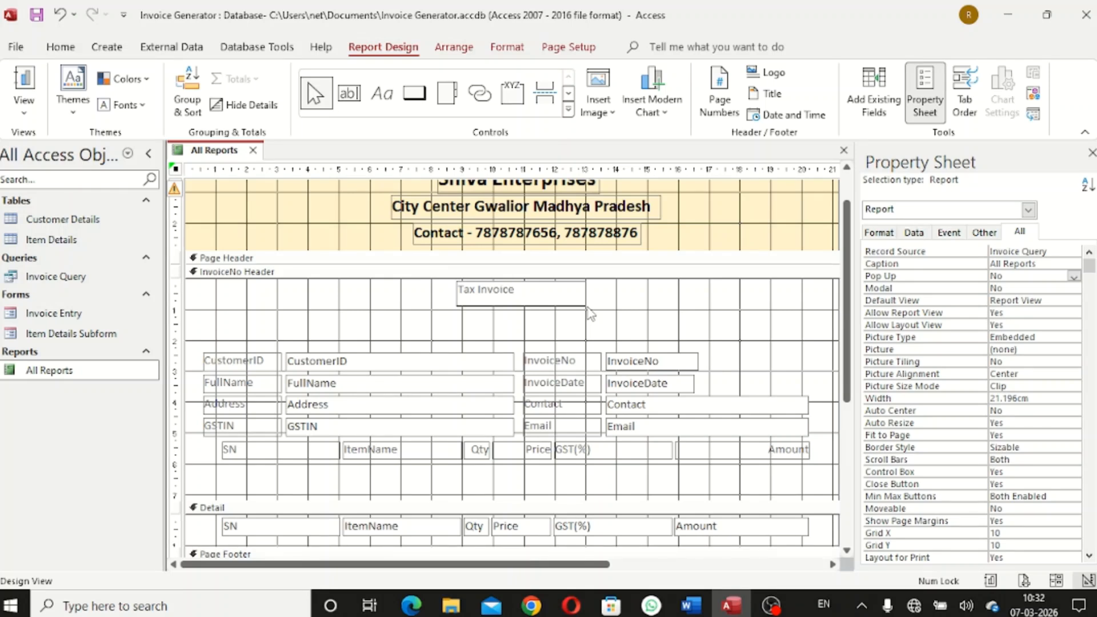
pyautogui.click(640, 295)
pyautogui.click(586, 294)
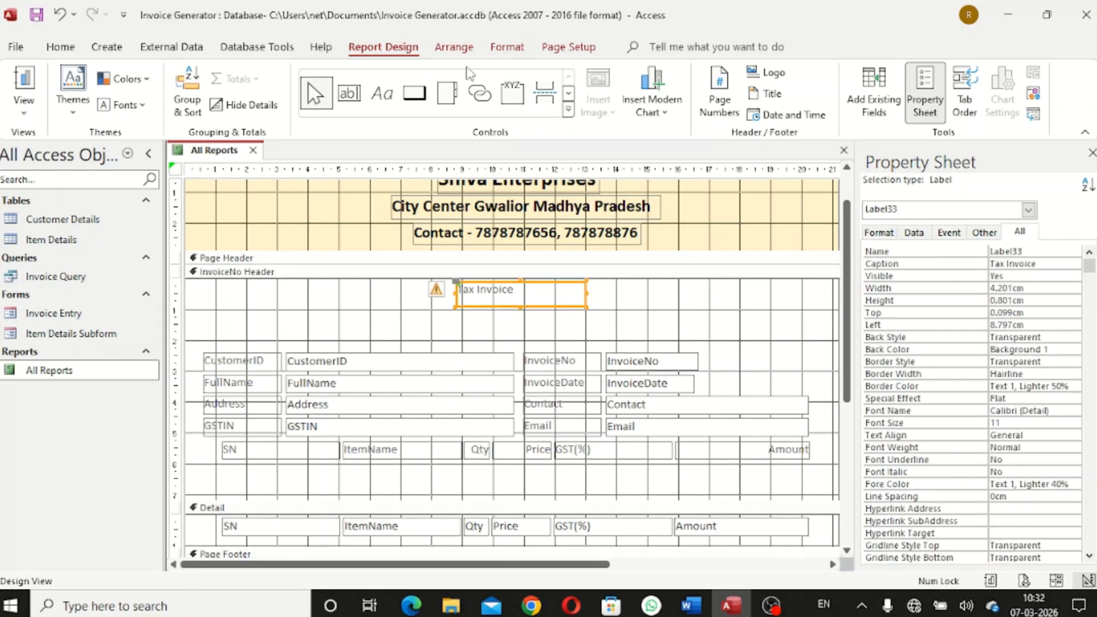
# Make the Tax Invoice text bold, black and 18 point
pyautogui.click(507, 47)
pyautogui.click(127, 104)
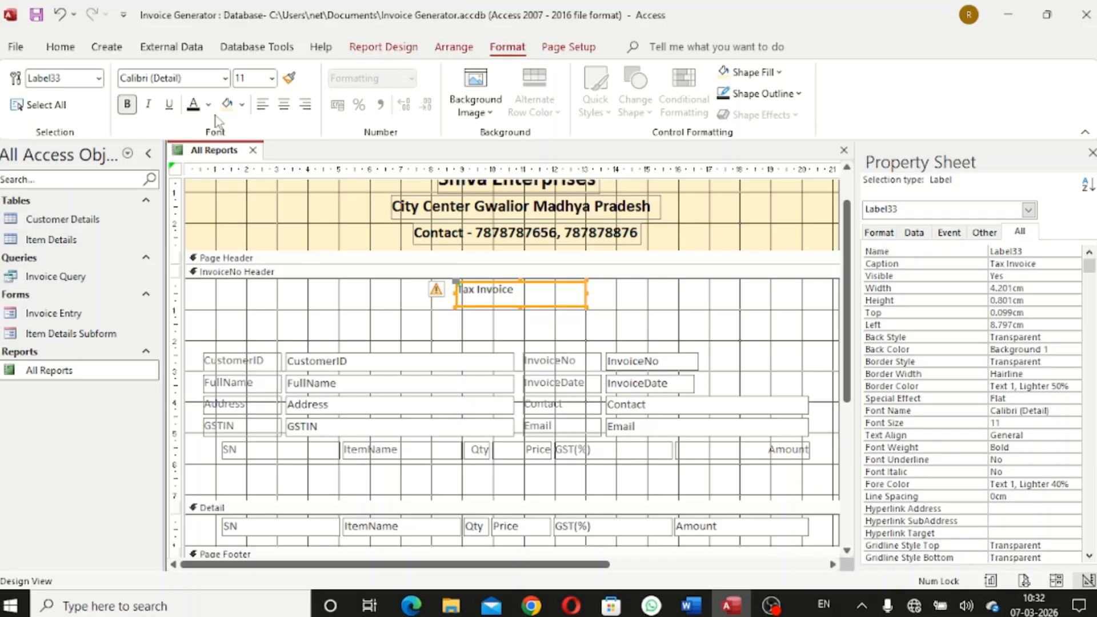
pyautogui.click(208, 104)
pyautogui.click(205, 172)
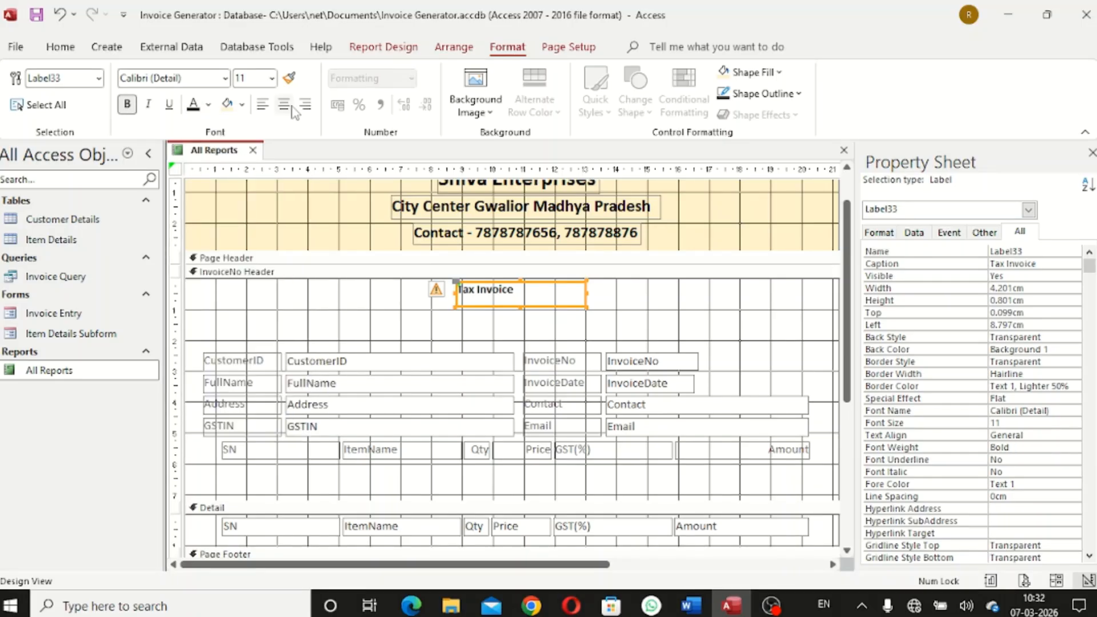
pyautogui.click(272, 78)
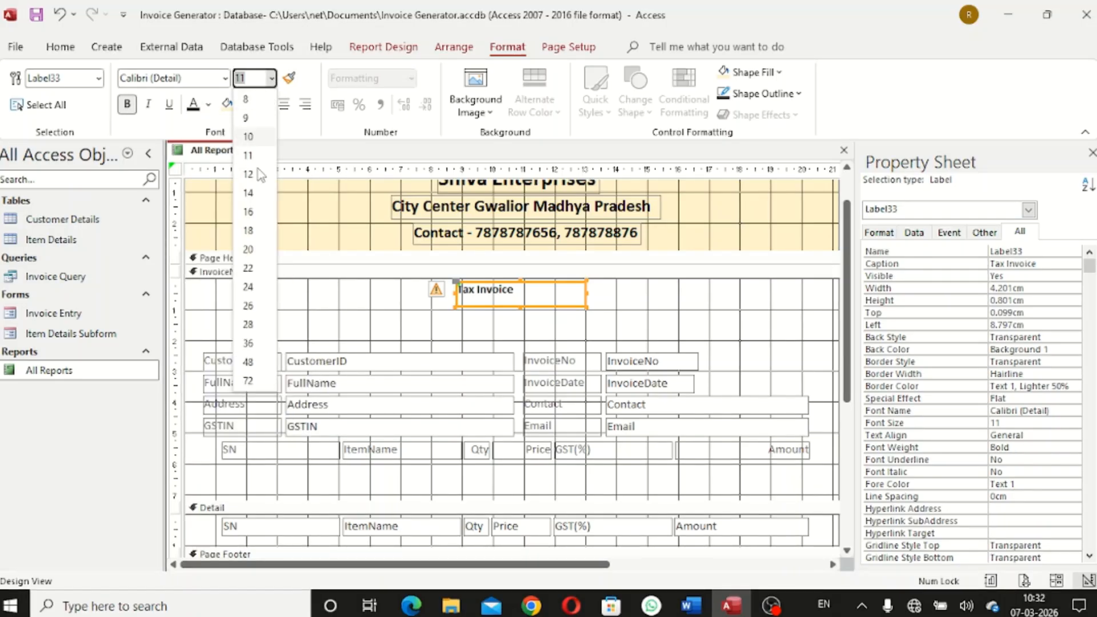
pyautogui.click(263, 213)
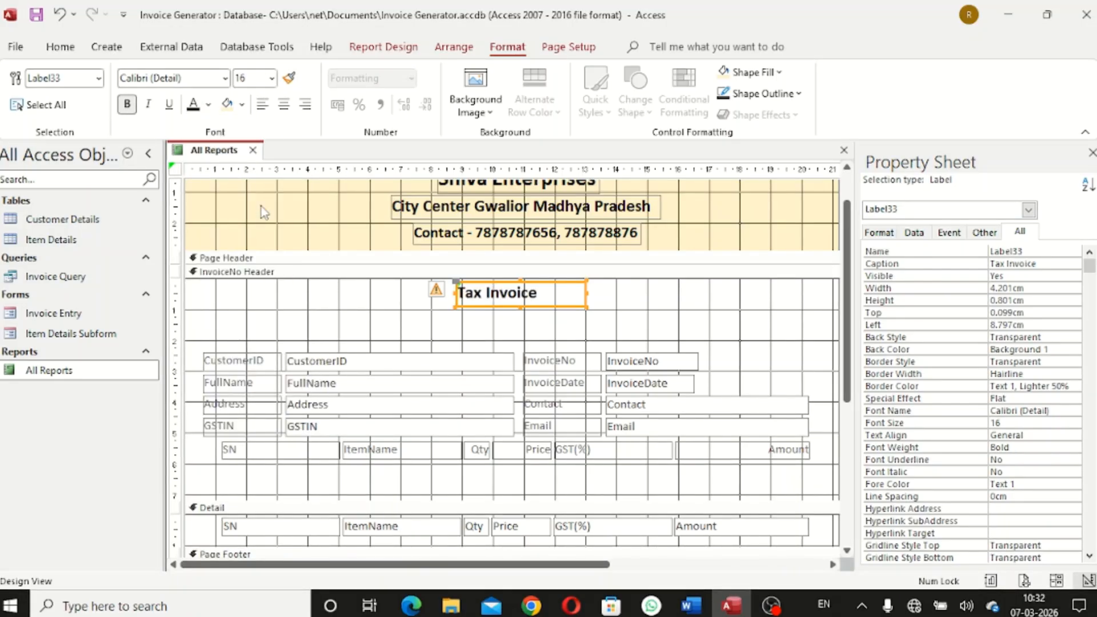
pyautogui.click(272, 79)
pyautogui.click(249, 235)
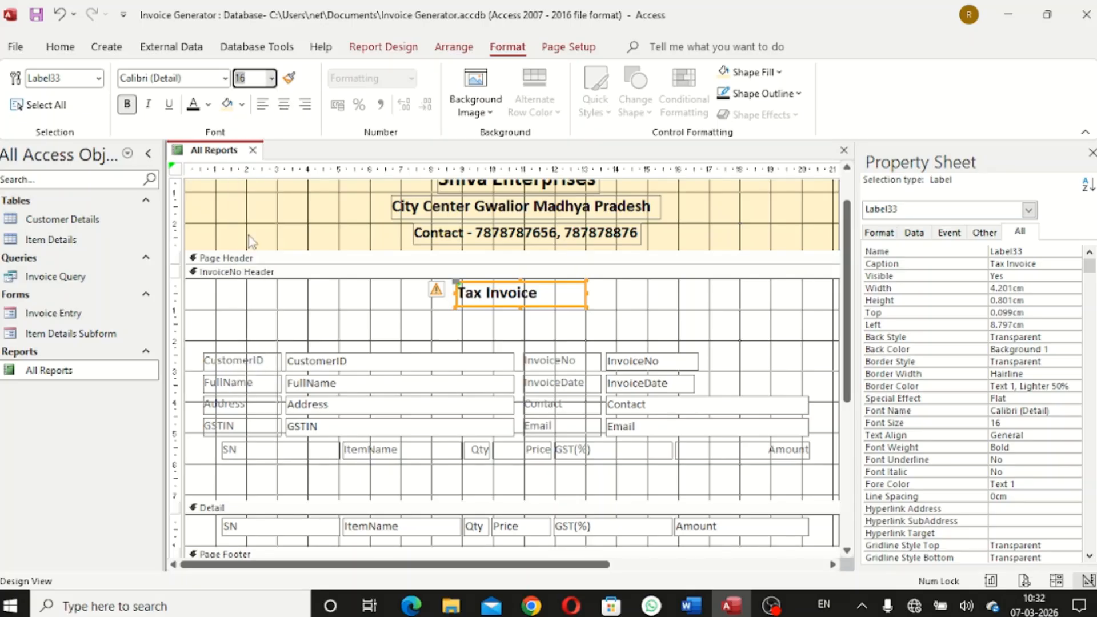
# Size the Tax Invoice label to fit its text and nudge it slightly left
pyautogui.rightClick(543, 295)
pyautogui.moveTo(626, 394)
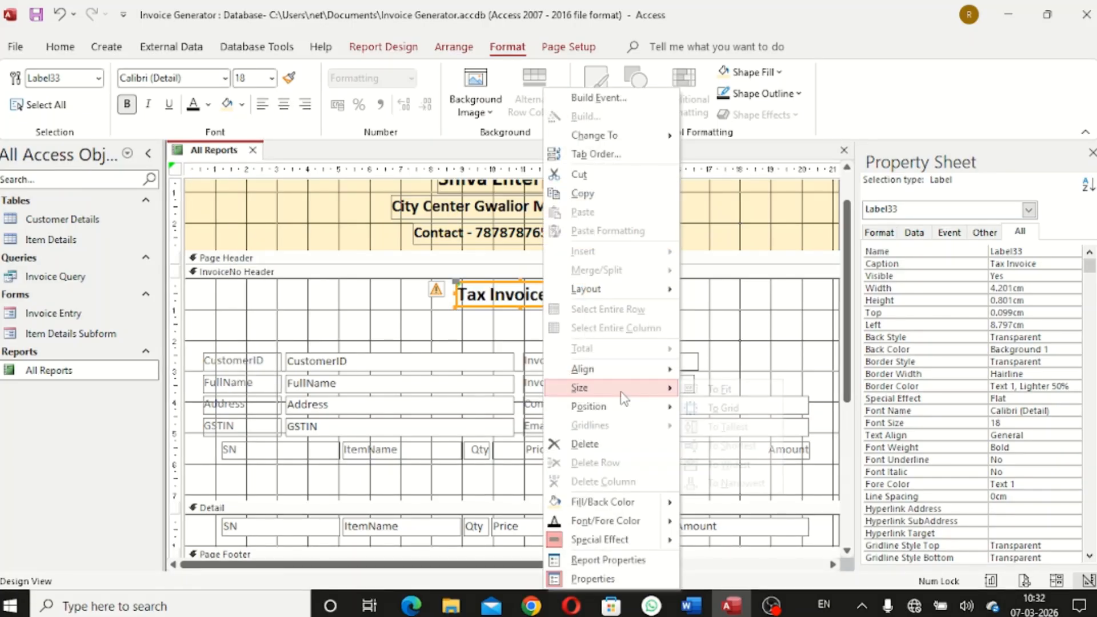
pyautogui.click(718, 390)
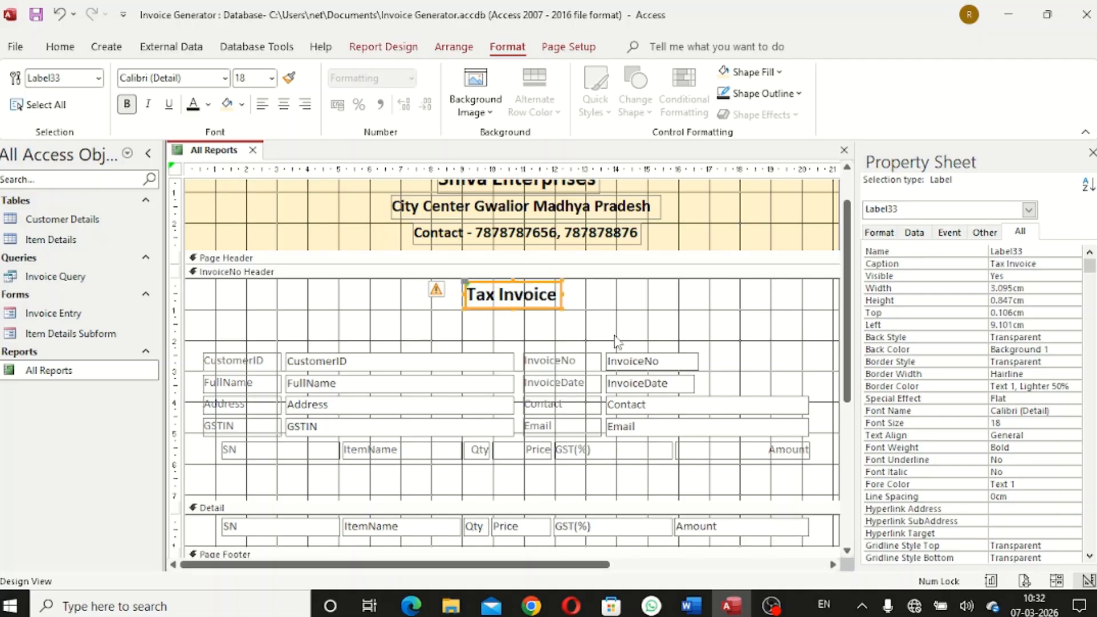
pyautogui.press('Left')
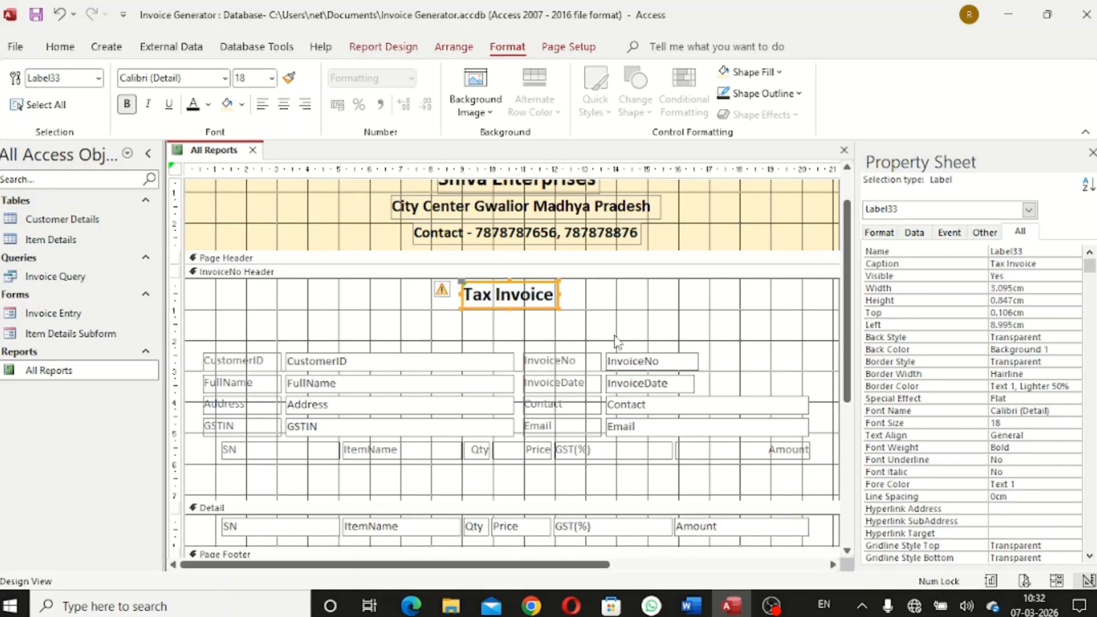
pyautogui.click(616, 338)
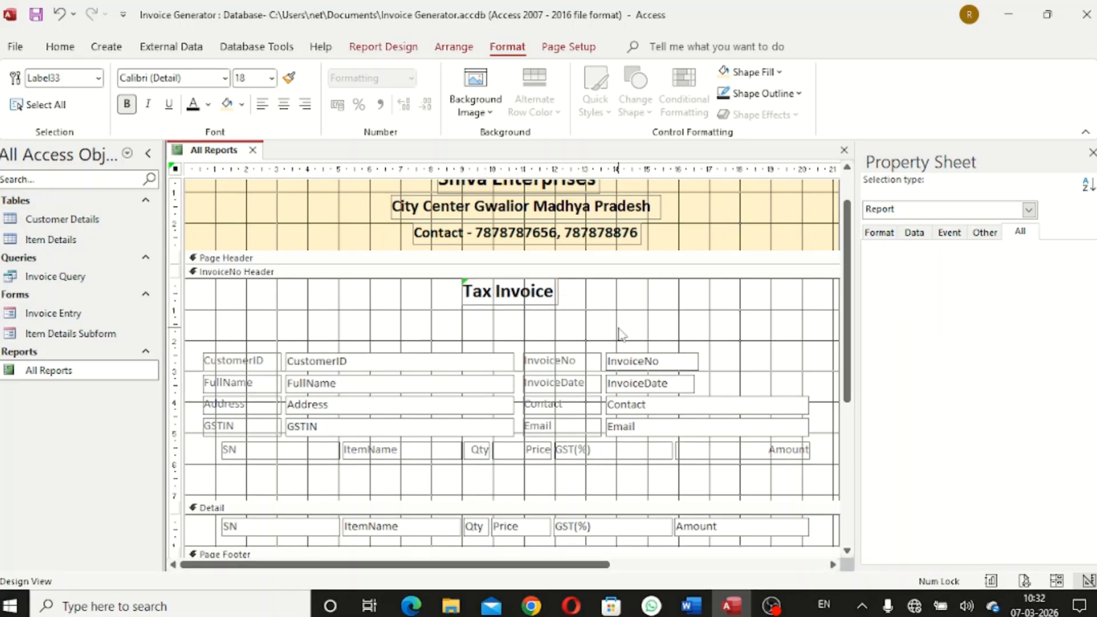
pyautogui.click(382, 46)
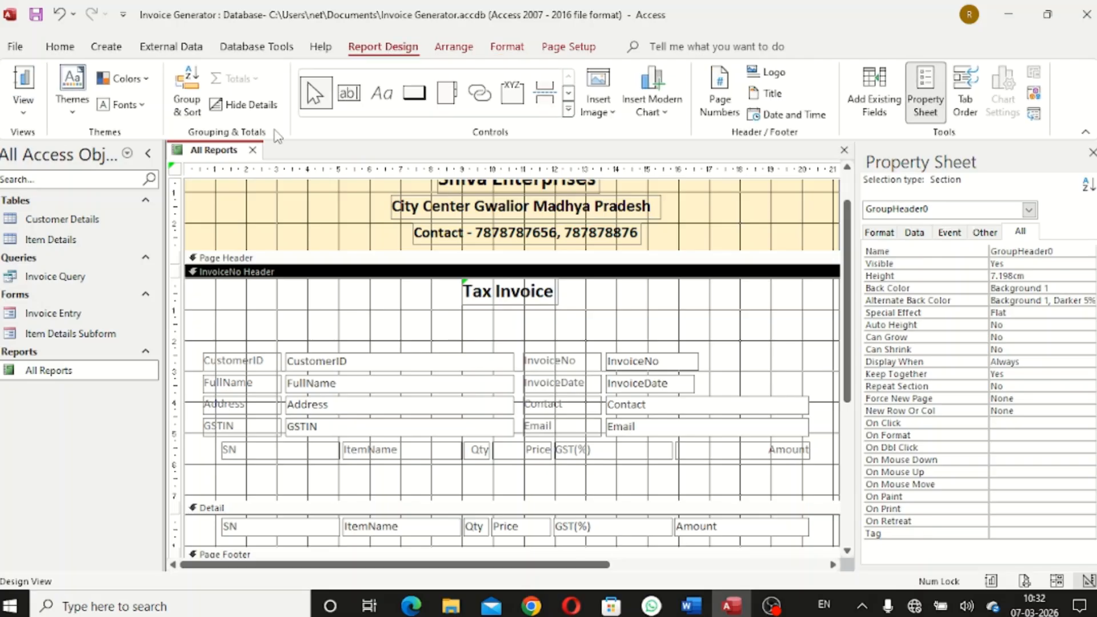
# Add a full-width 'Billing To' label below the Tax Invoice title
pyautogui.click(382, 93)
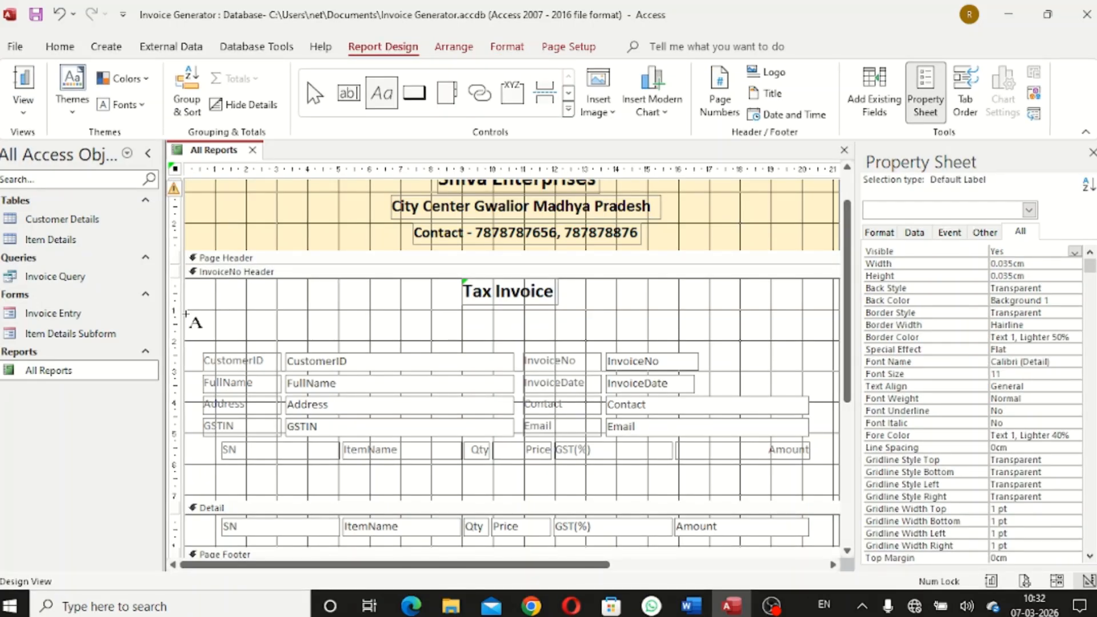
pyautogui.moveTo(187, 313); pyautogui.dragTo(838, 347)
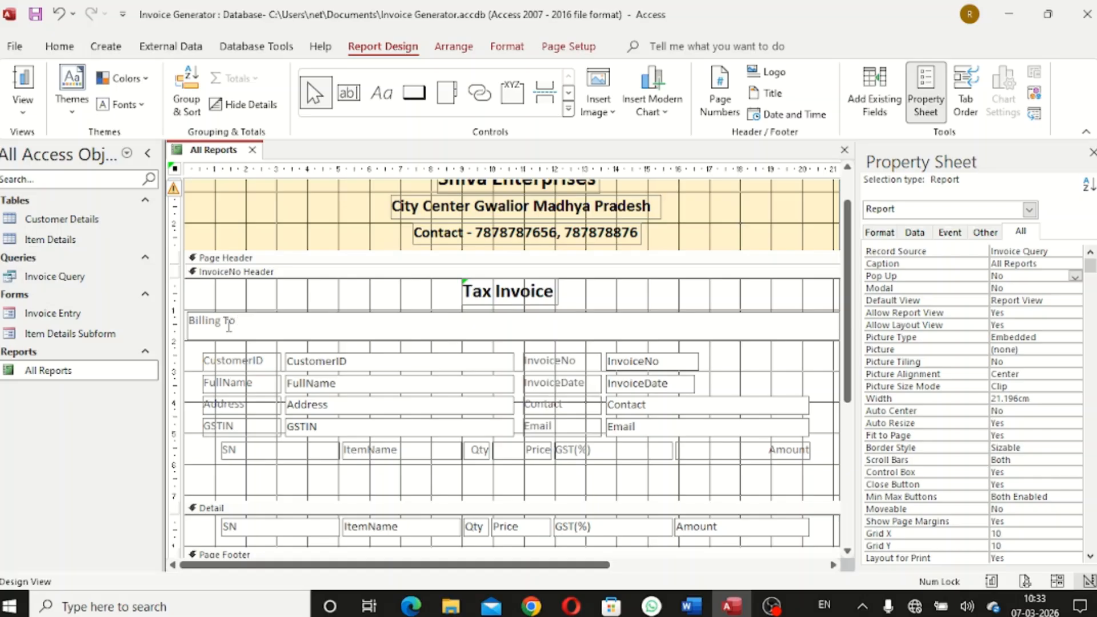
pyautogui.click(288, 297)
pyautogui.click(297, 324)
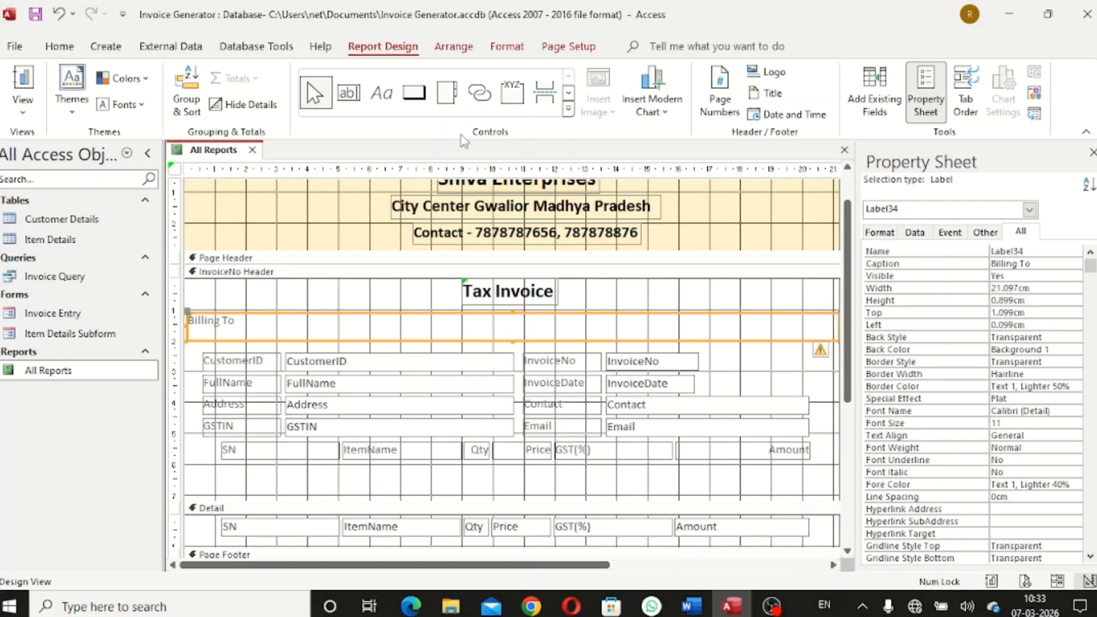
# Make the Billing To text bold, solid black and size 20
pyautogui.click(507, 46)
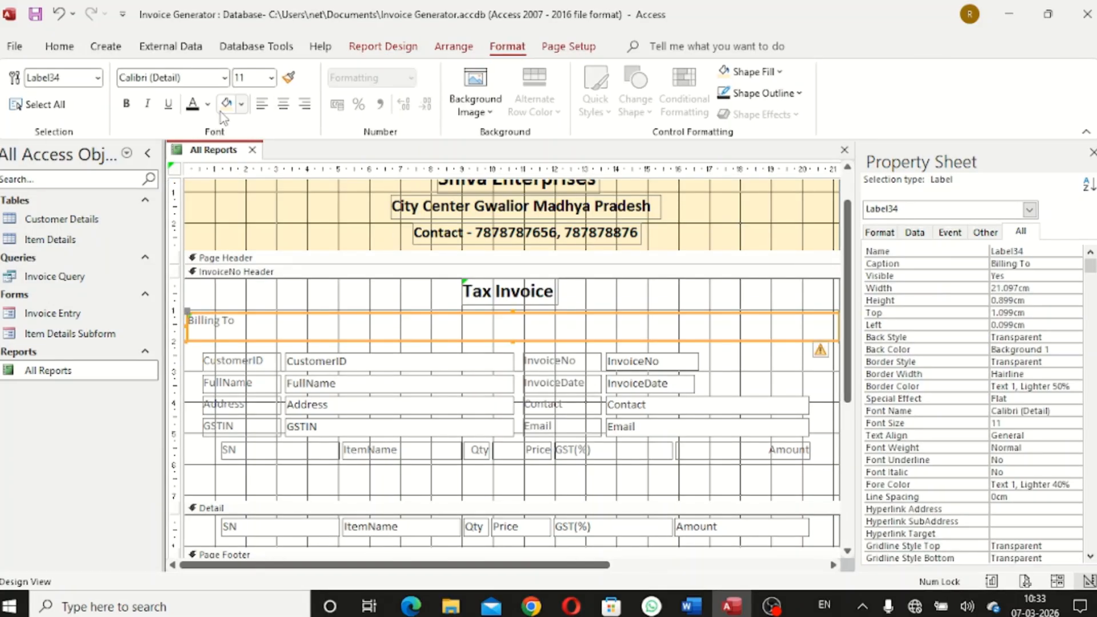
pyautogui.click(126, 103)
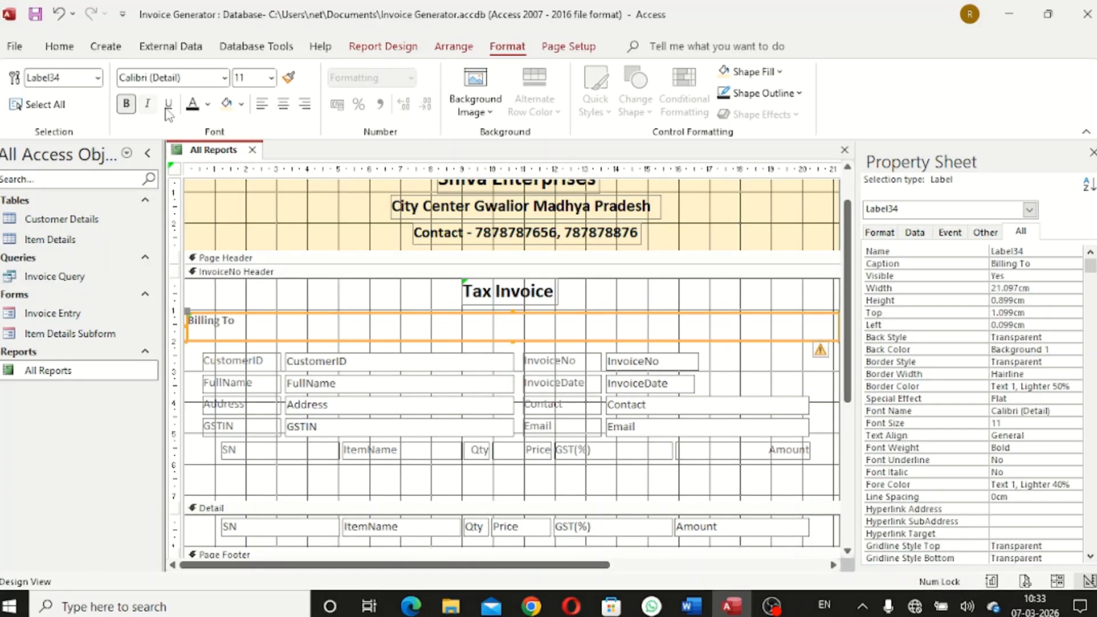
pyautogui.click(208, 104)
pyautogui.click(203, 167)
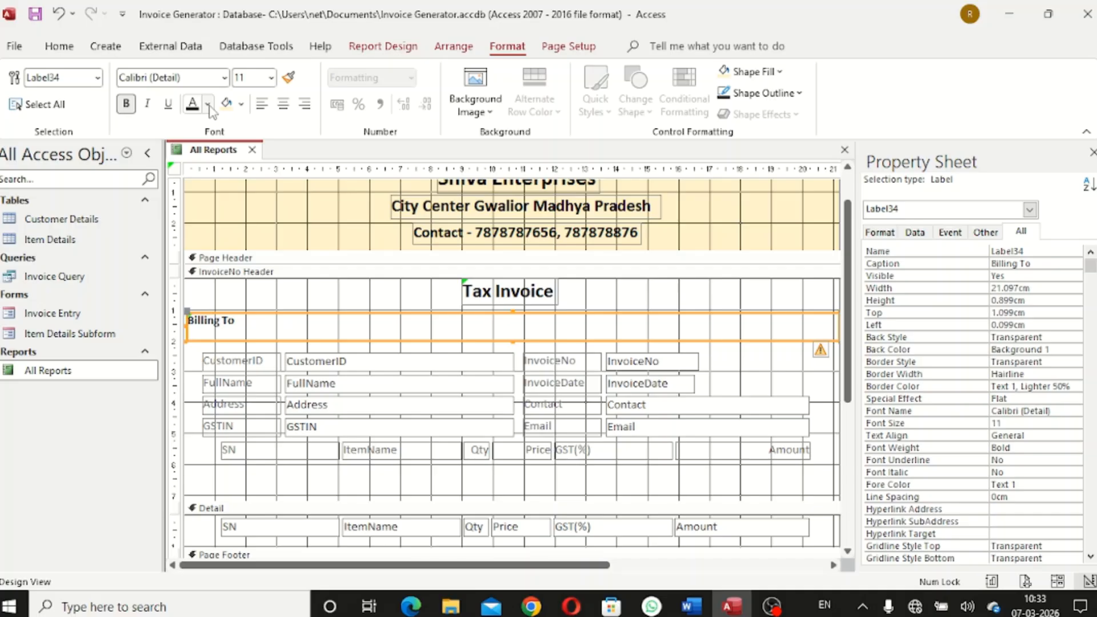
pyautogui.click(271, 79)
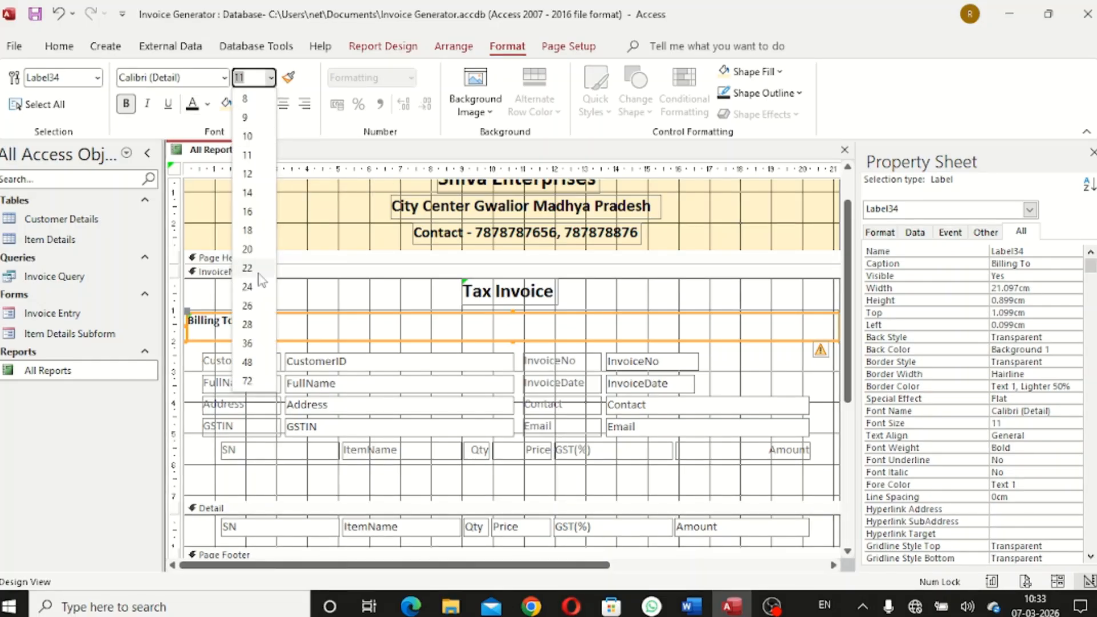
pyautogui.click(247, 230)
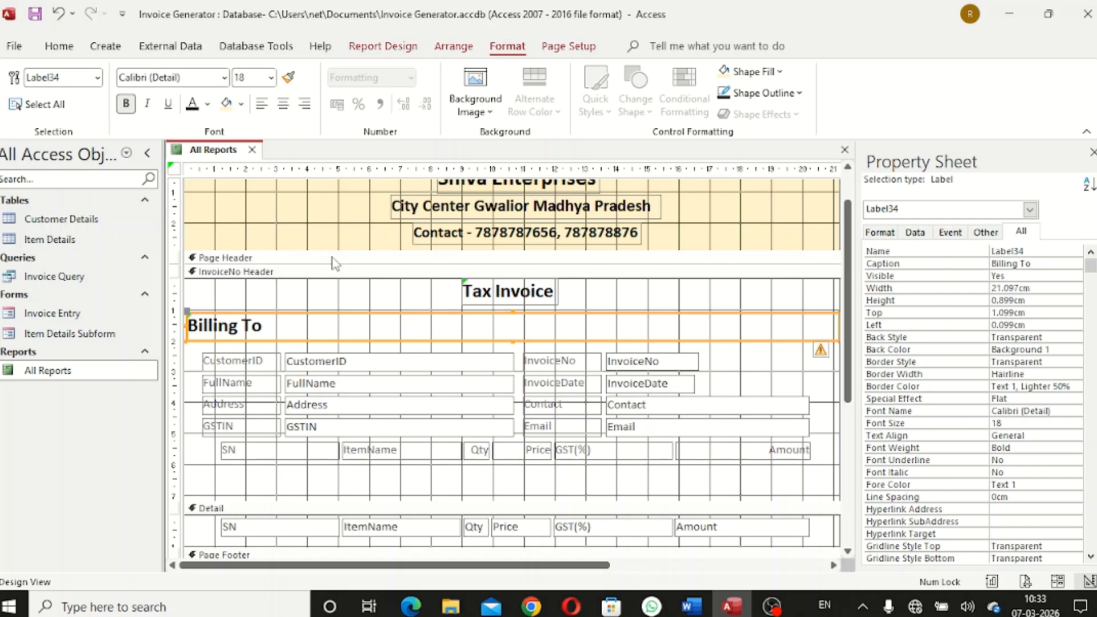
pyautogui.click(271, 78)
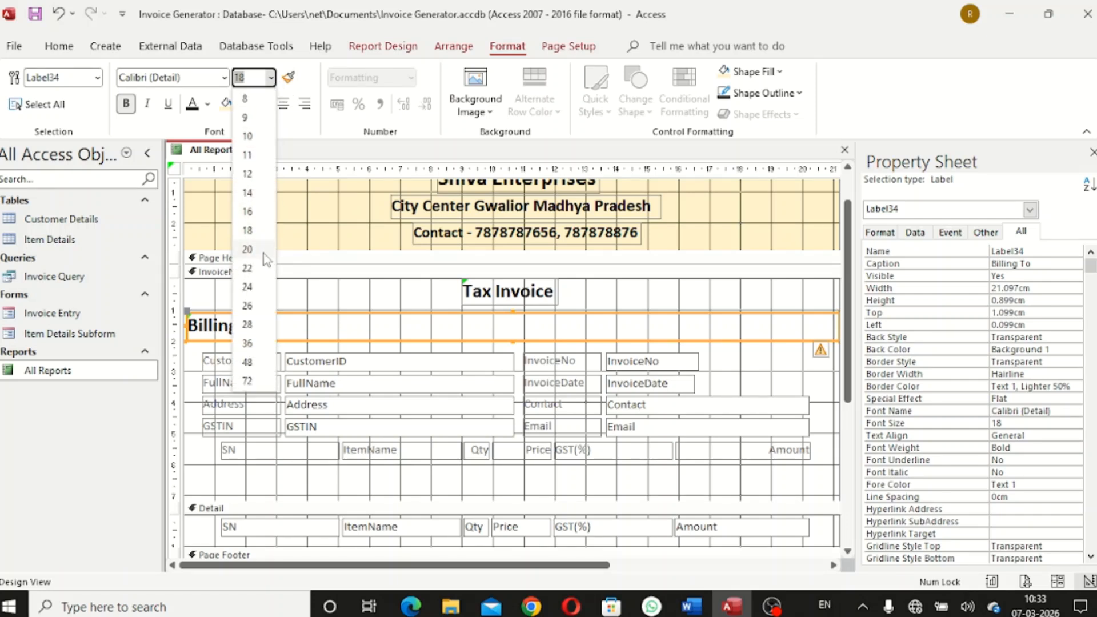
pyautogui.click(263, 250)
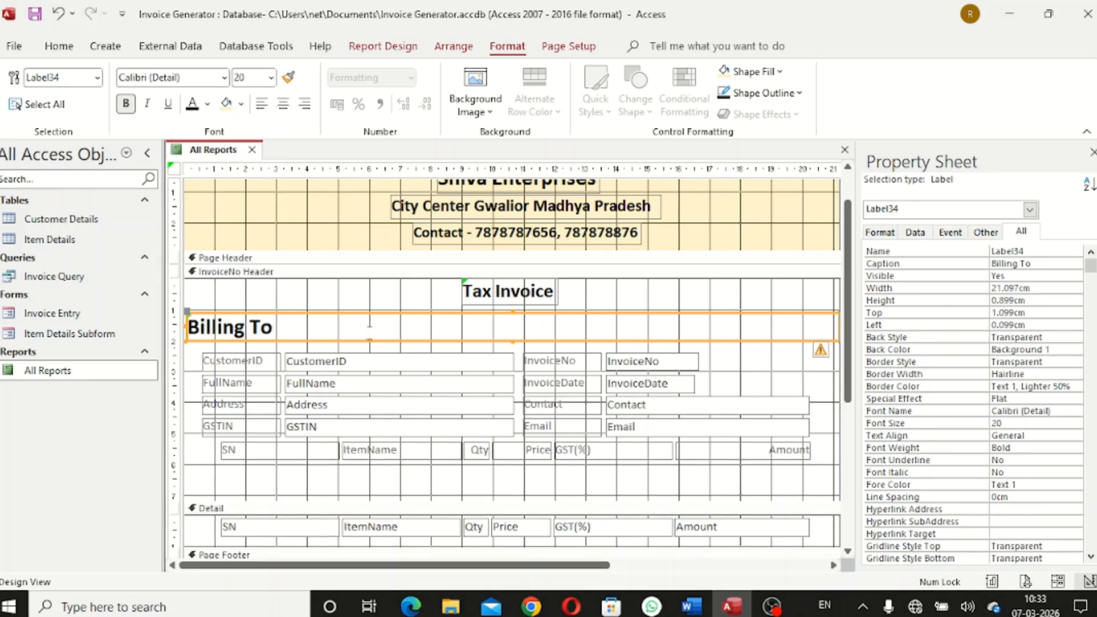
# Stretch Billing To to the left edge, nudge it up, and fill it light gold (Accent 4, Lighter 80%)
pyautogui.click(320, 308)
pyautogui.click(197, 336)
pyautogui.moveTo(182, 326); pyautogui.dragTo(178, 325)
pyautogui.click(316, 313)
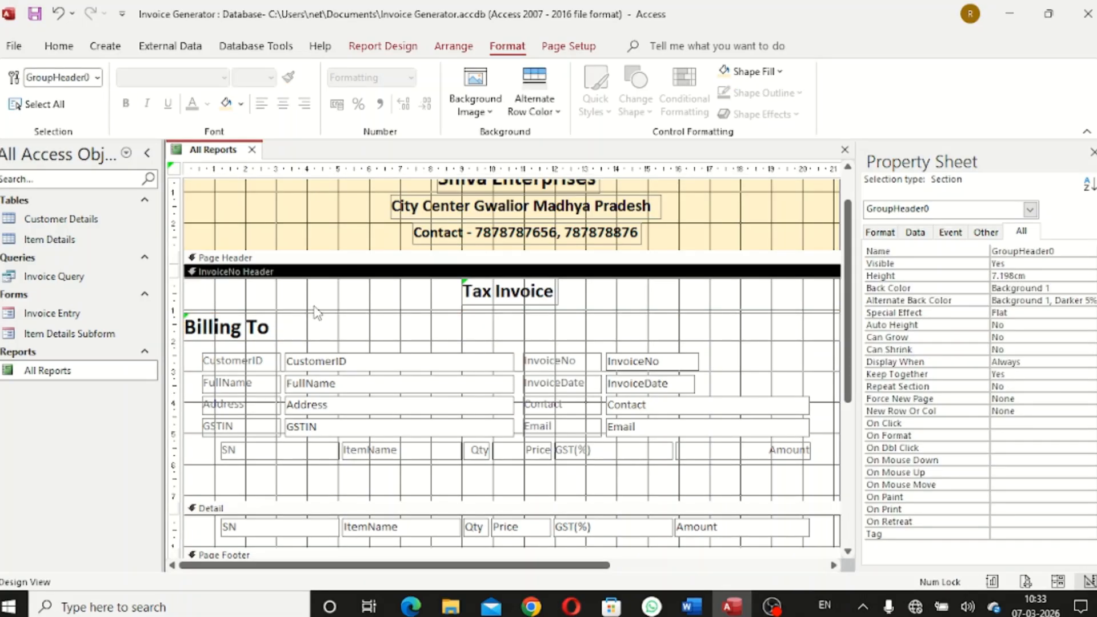
pyautogui.click(448, 321)
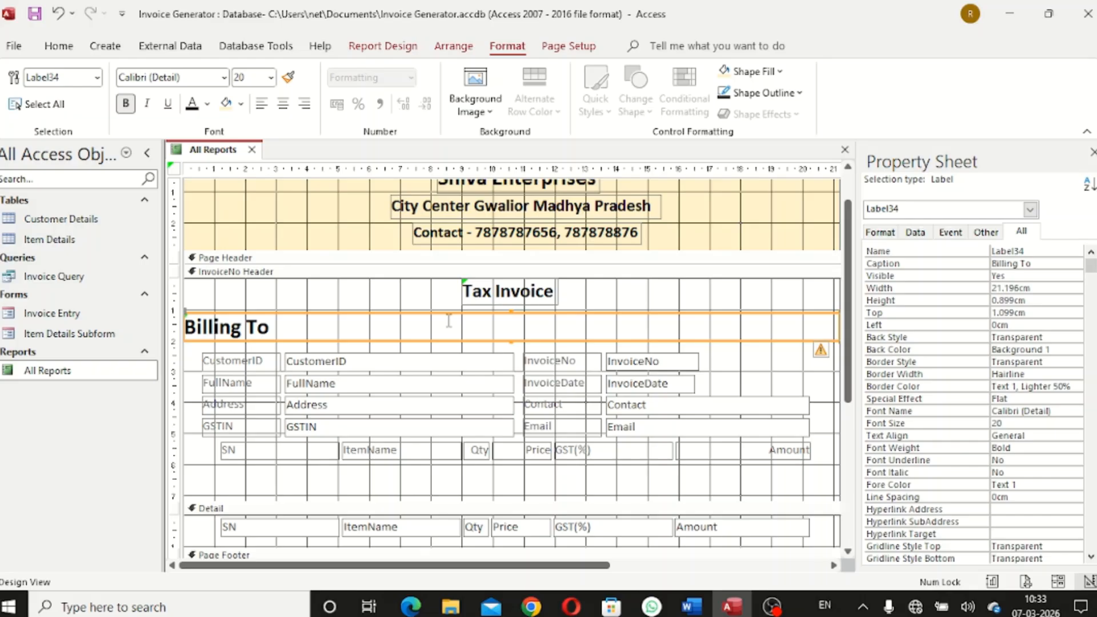
pyautogui.press('Up')
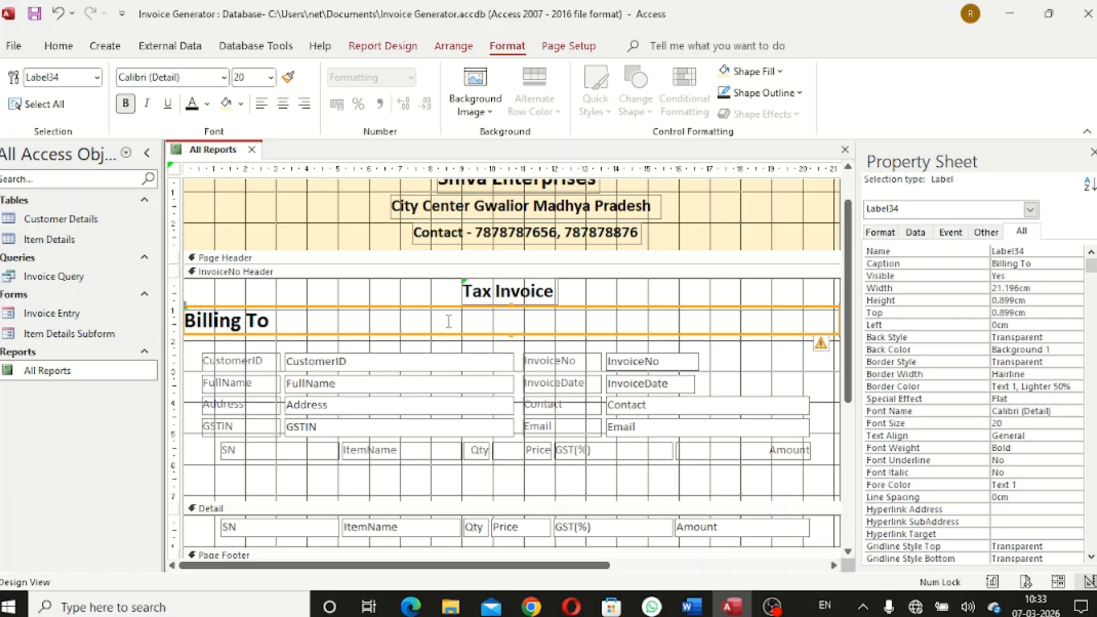
pyautogui.click(241, 104)
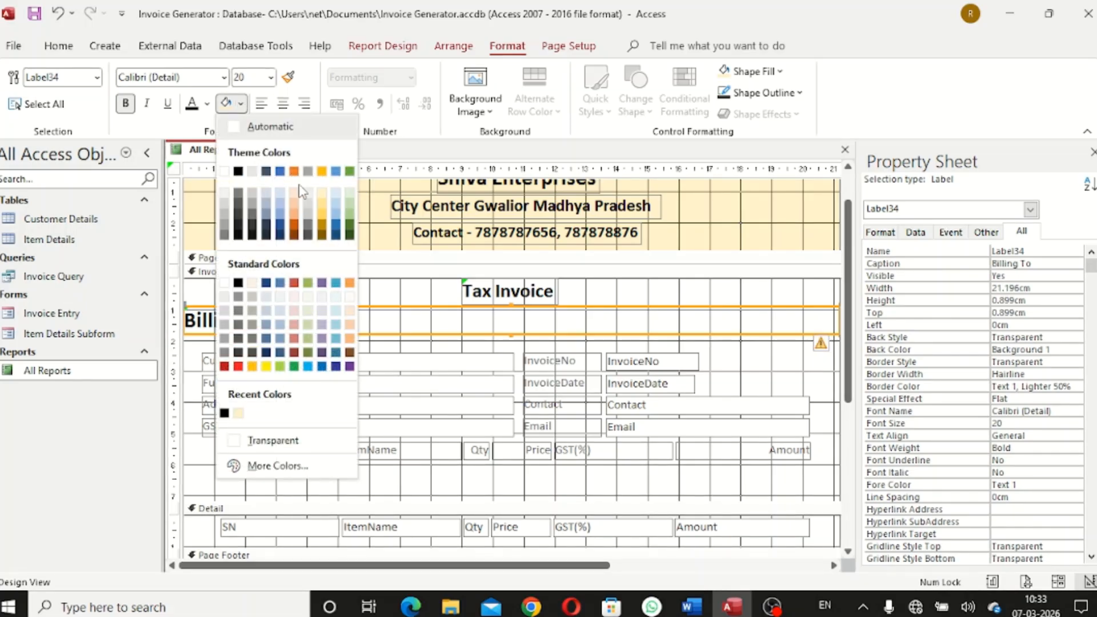
pyautogui.click(322, 192)
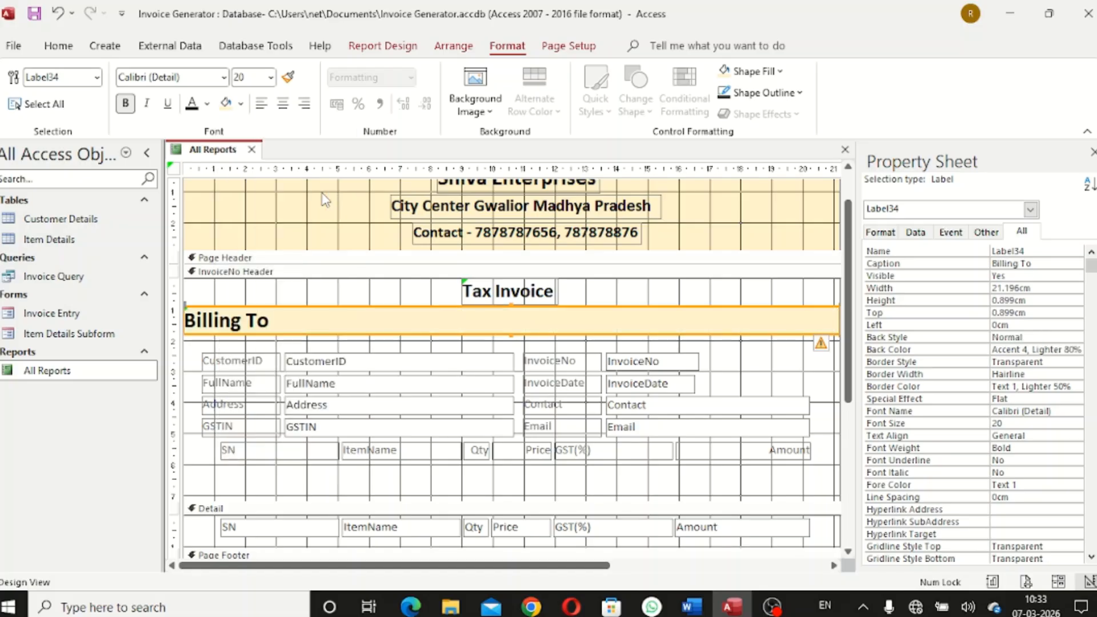
pyautogui.click(318, 272)
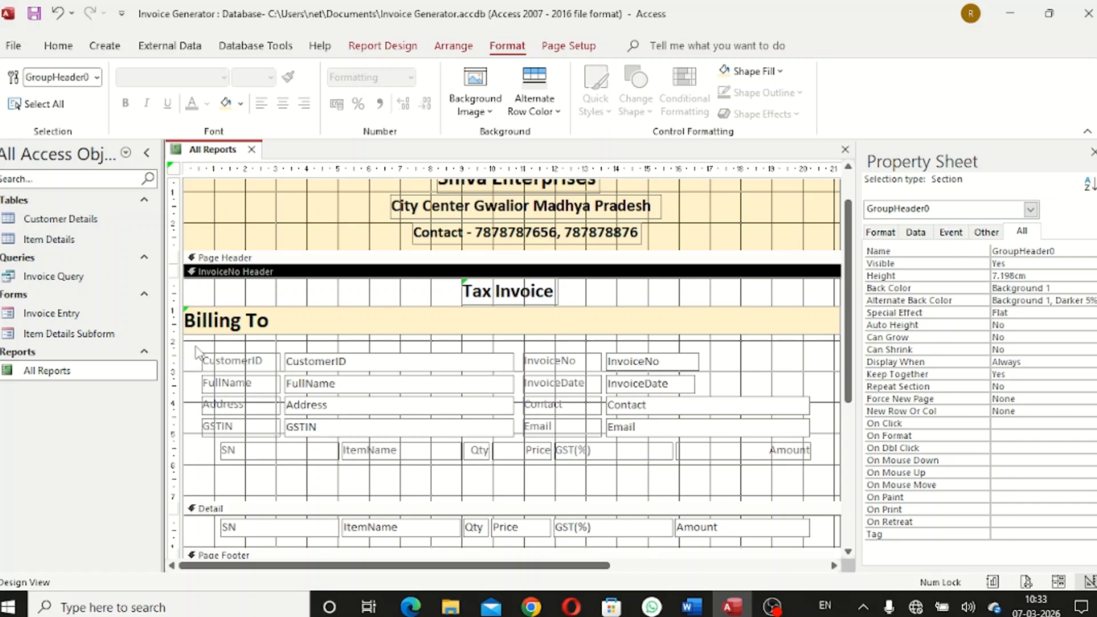
# Move the six SN–Amount column headings down two nudges
pyautogui.moveTo(216, 452); pyautogui.dragTo(759, 460)
pyautogui.press('Down')
pyautogui.press('Down')
pyautogui.press('Down')
pyautogui.press('Down')
pyautogui.press('Down')
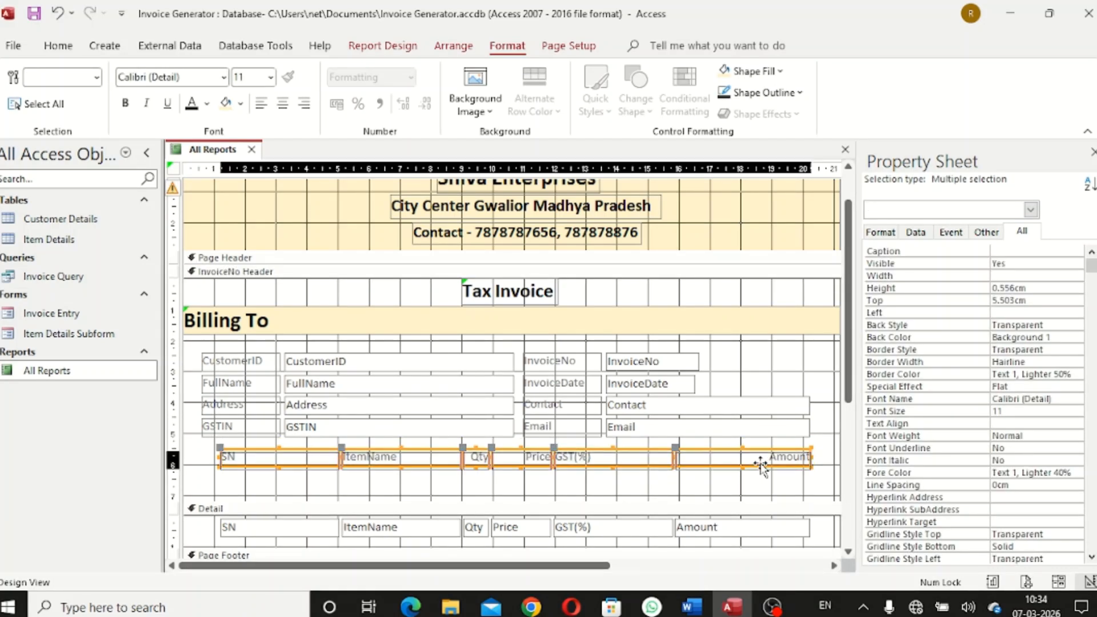
pyautogui.press('Down')
pyautogui.press('Down')
pyautogui.press('Down')
pyautogui.press('Down')
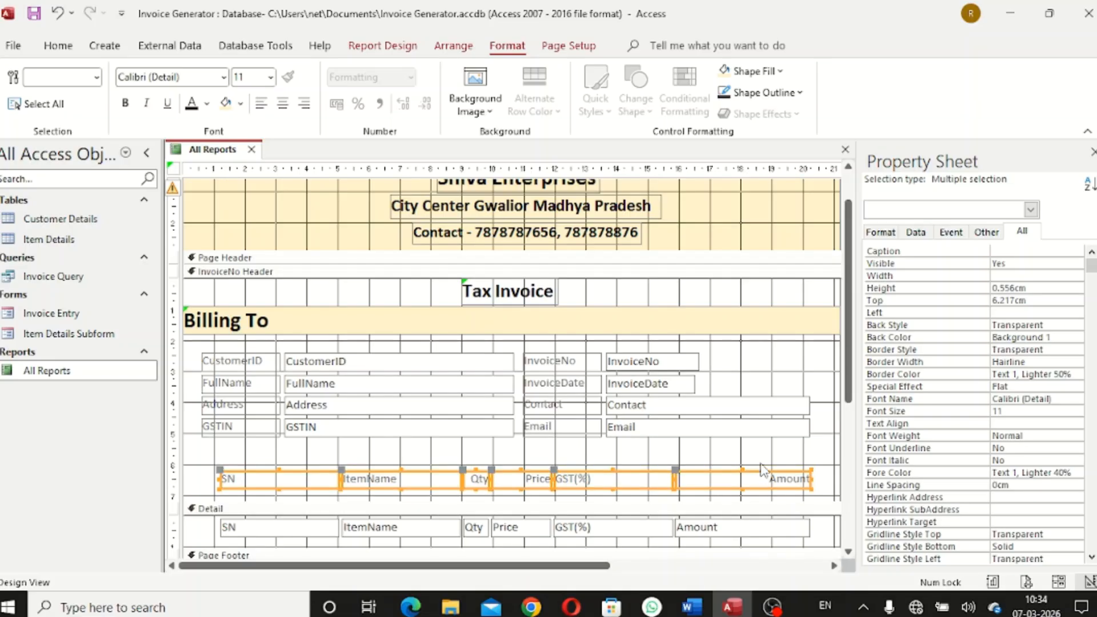
pyautogui.click(708, 448)
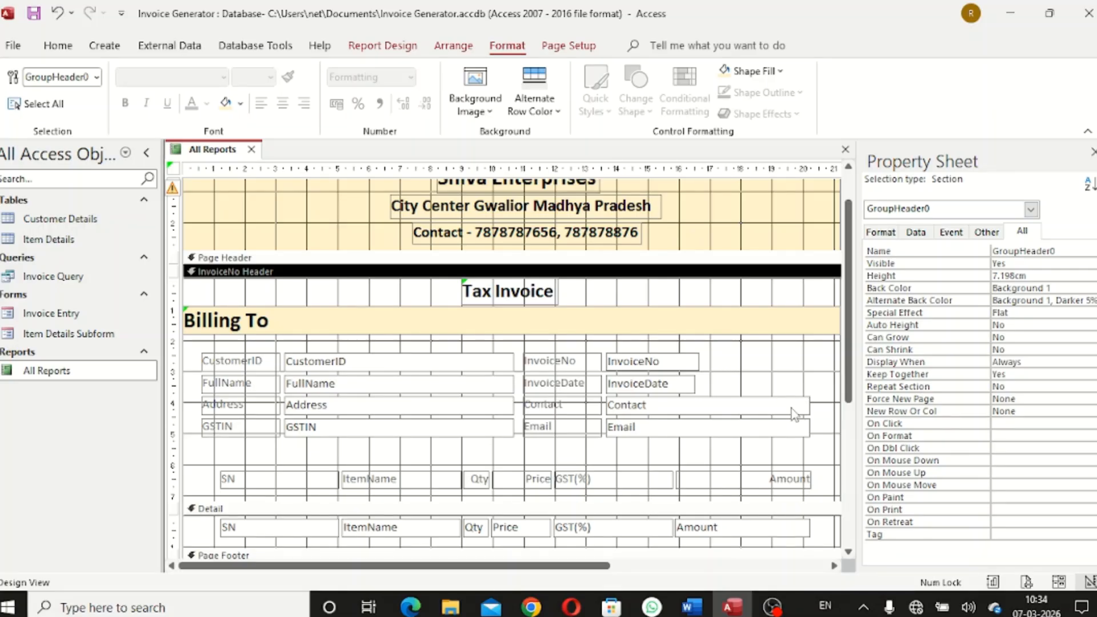
# Shift the invoice labels and fields two nudges to the right
pyautogui.moveTo(534, 347); pyautogui.dragTo(790, 447)
pyautogui.press('Right')
pyautogui.press('Right')
pyautogui.press('Right')
pyautogui.press('Right')
pyautogui.press('Right')
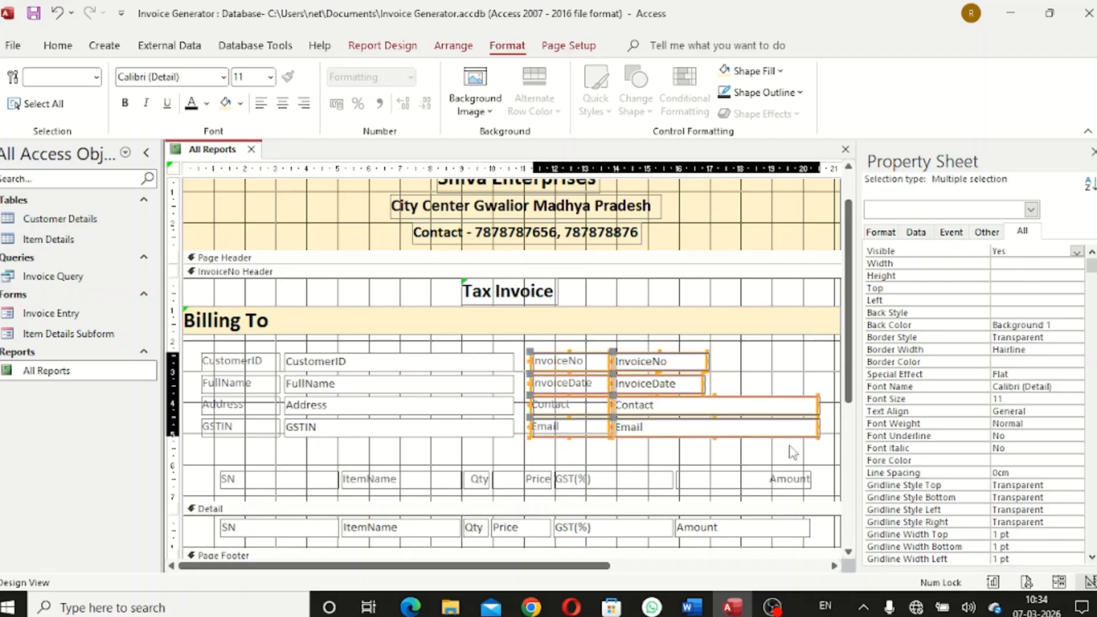
pyautogui.press('Right')
pyautogui.press('Right')
pyautogui.press('Right')
pyautogui.press('Right')
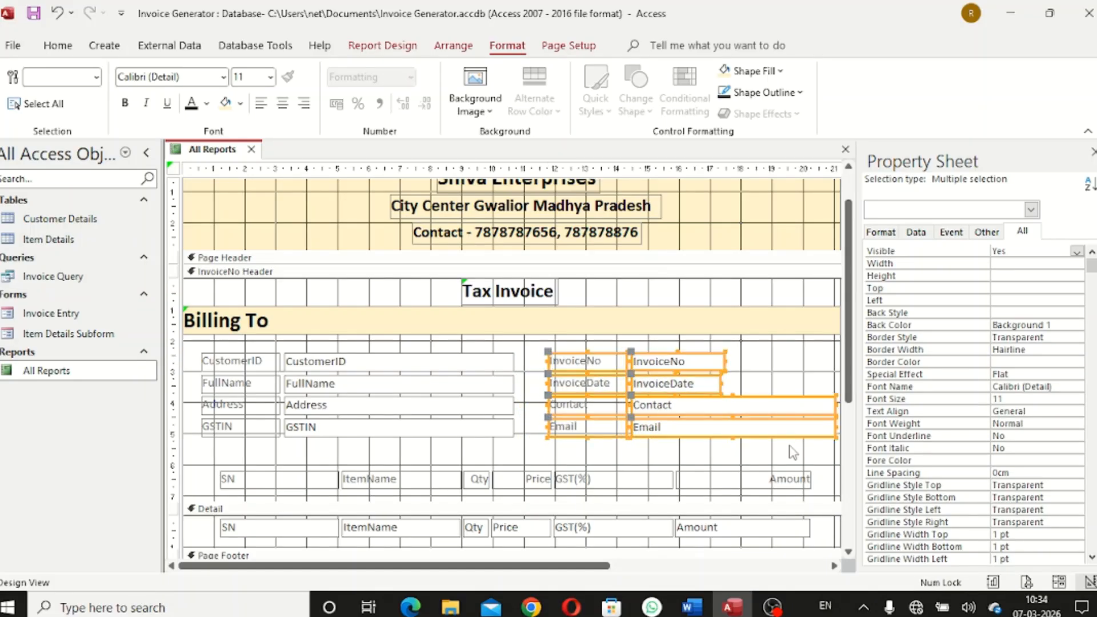
pyautogui.click(802, 388)
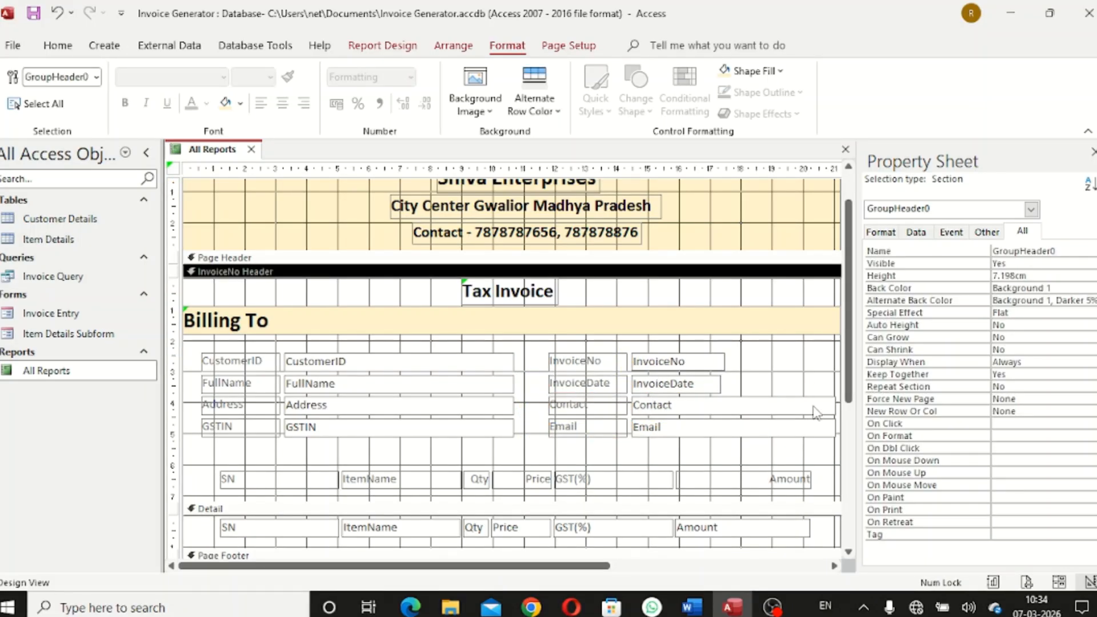
# Align the right edges of the Contact, Email, InvoiceDate and InvoiceNo boxes
pyautogui.click(815, 406)
pyautogui.moveTo(834, 403); pyautogui.dragTo(826, 404)
pyautogui.click(823, 440)
pyautogui.click(825, 430)
pyautogui.moveTo(835, 427); pyautogui.dragTo(828, 427)
pyautogui.click(816, 460)
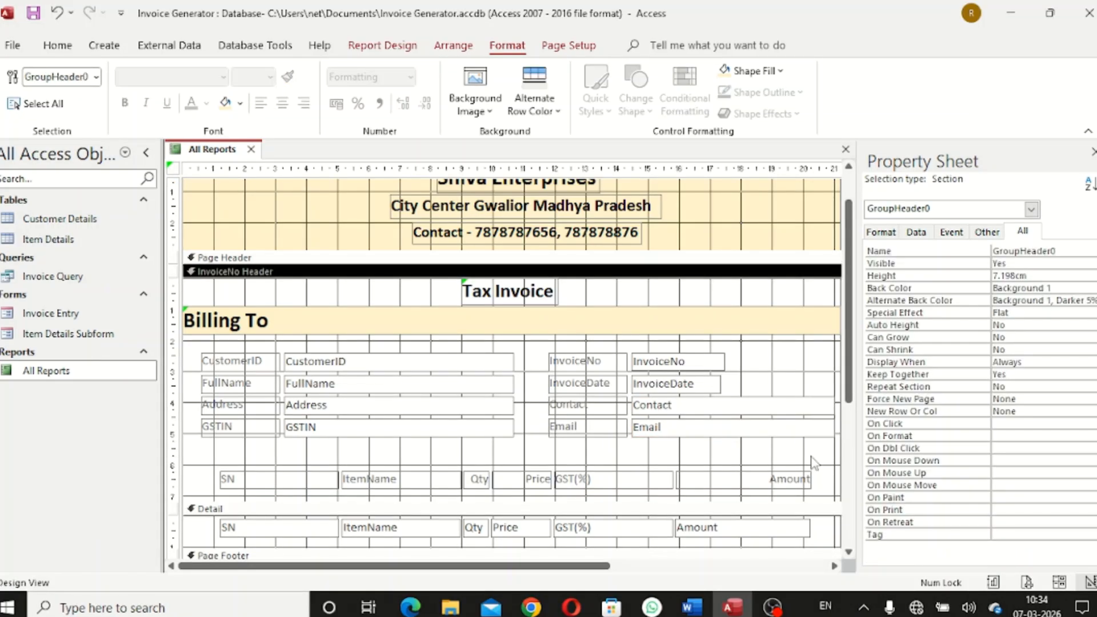
pyautogui.click(718, 385)
pyautogui.moveTo(723, 385); pyautogui.dragTo(834, 400)
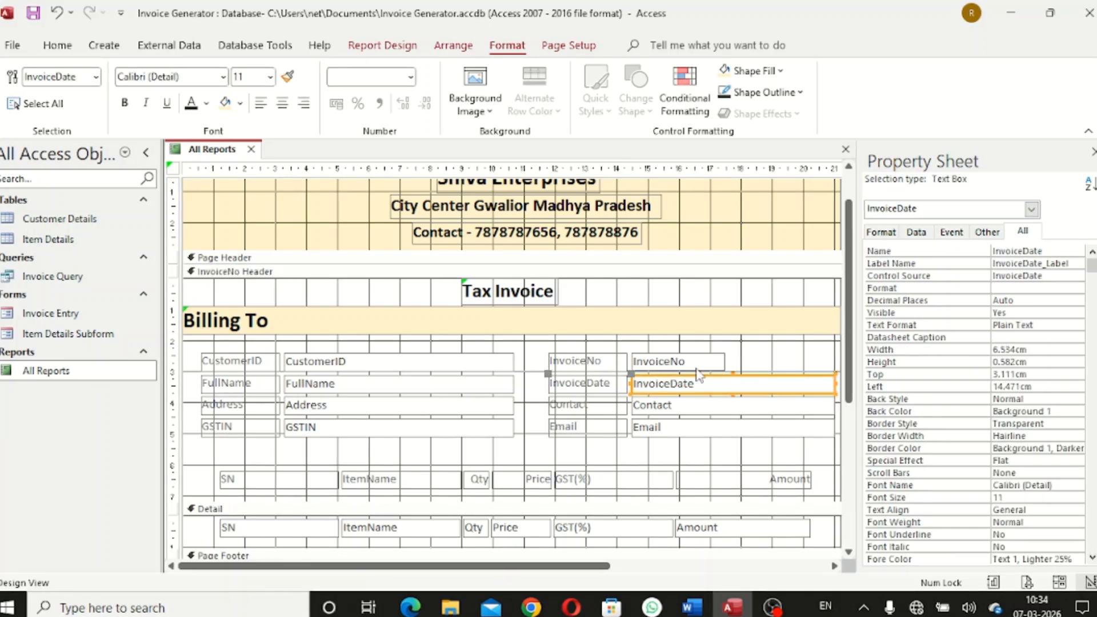
pyautogui.click(700, 363)
pyautogui.moveTo(724, 360); pyautogui.dragTo(831, 362)
pyautogui.click(756, 447)
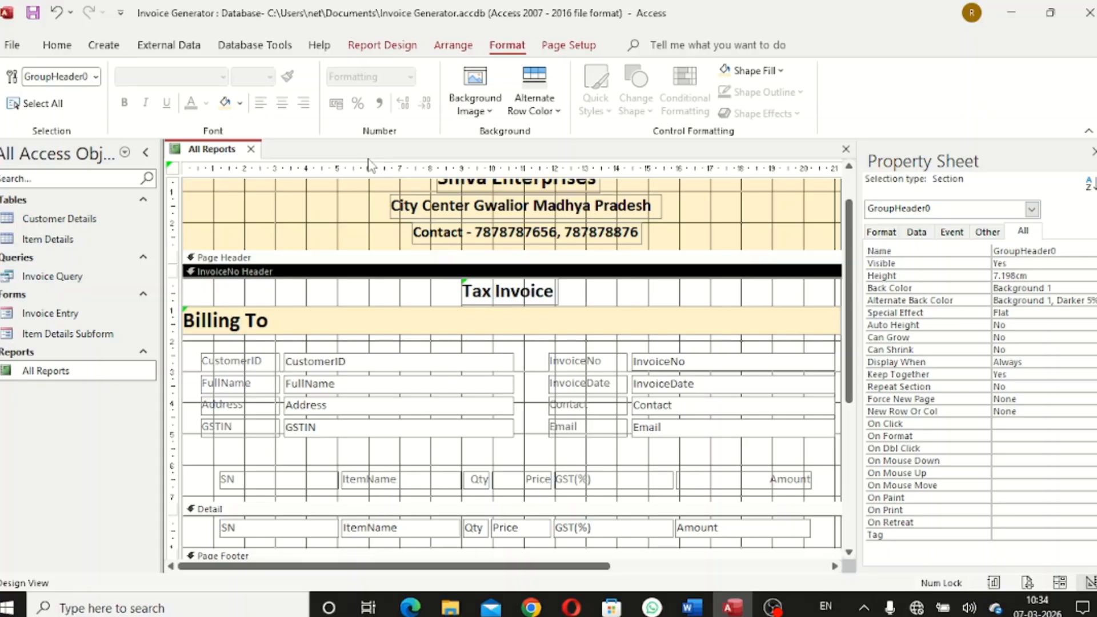
pyautogui.click(381, 46)
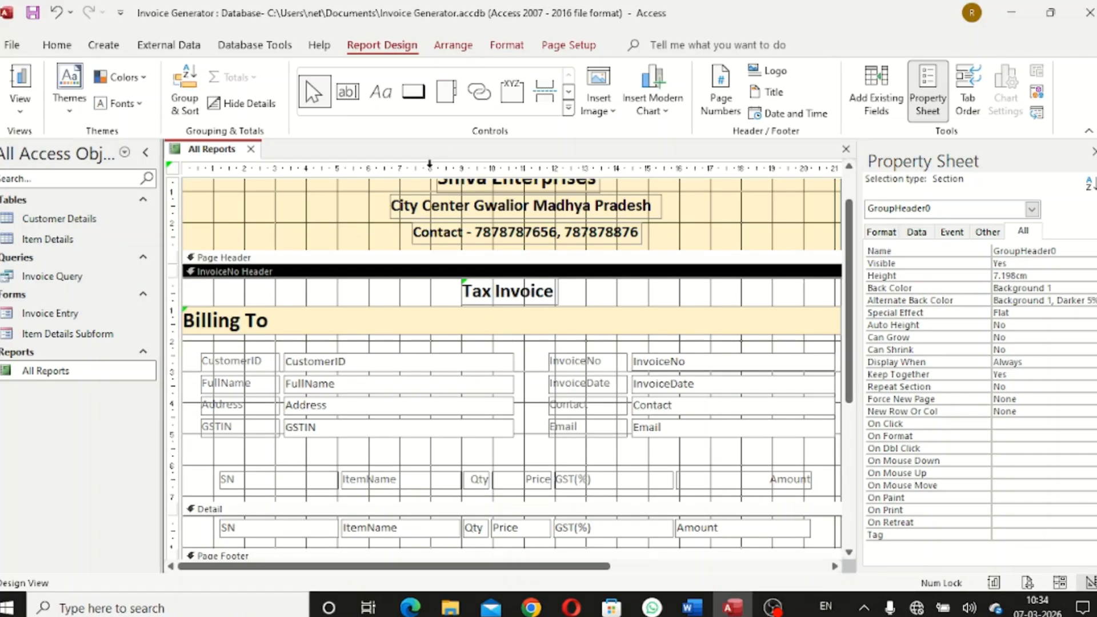
pyautogui.click(568, 108)
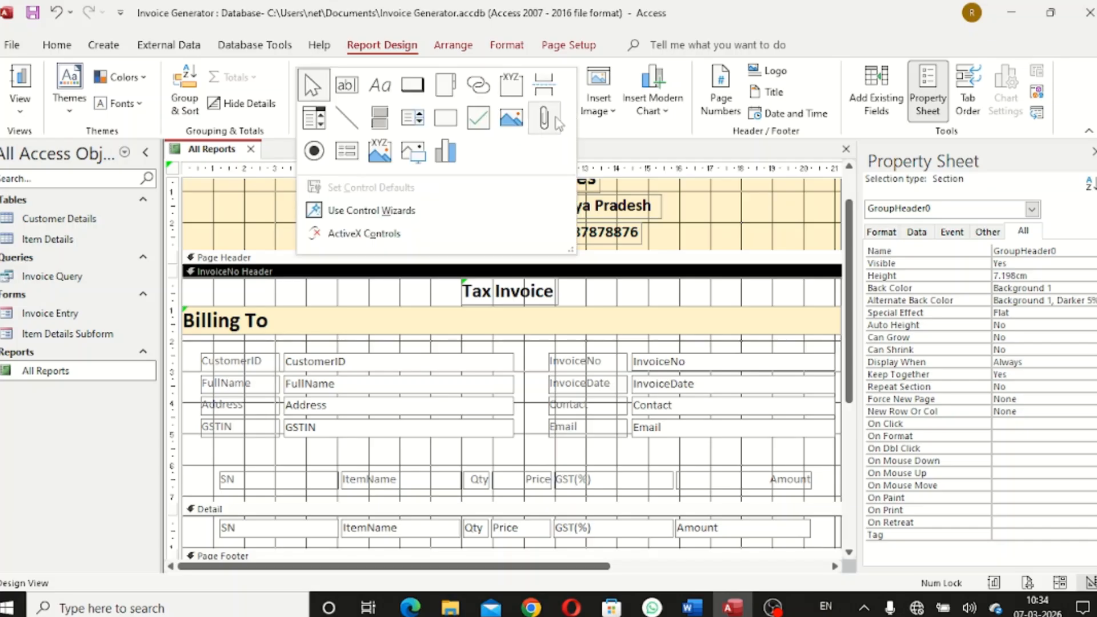
# Draw a transparent-fill rectangle around the customer detail fields
pyautogui.click(446, 118)
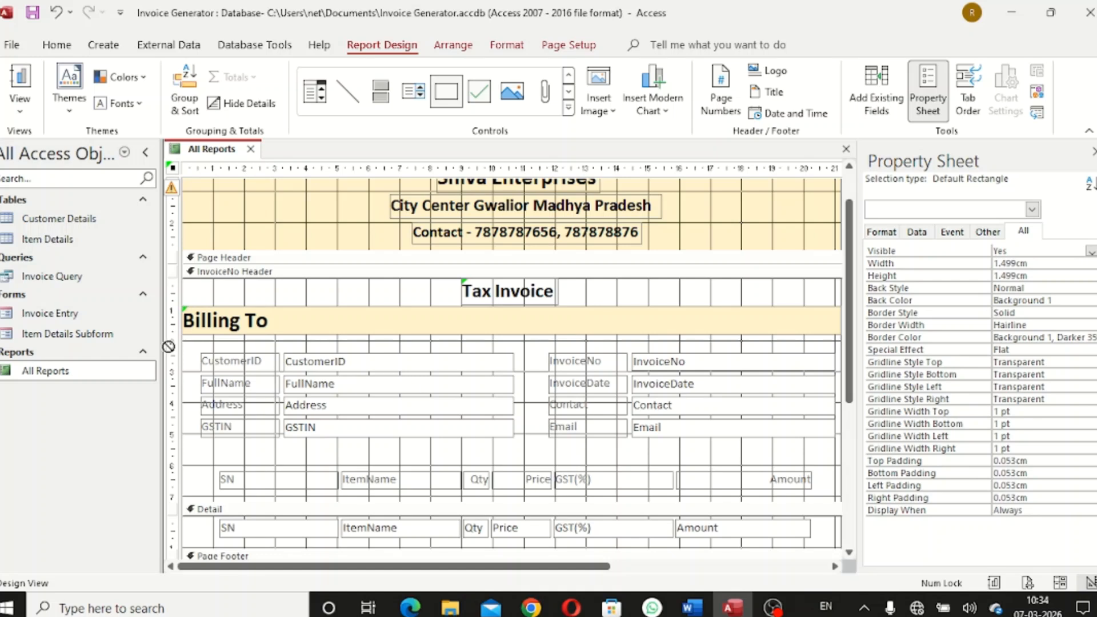
pyautogui.moveTo(192, 345); pyautogui.dragTo(524, 443)
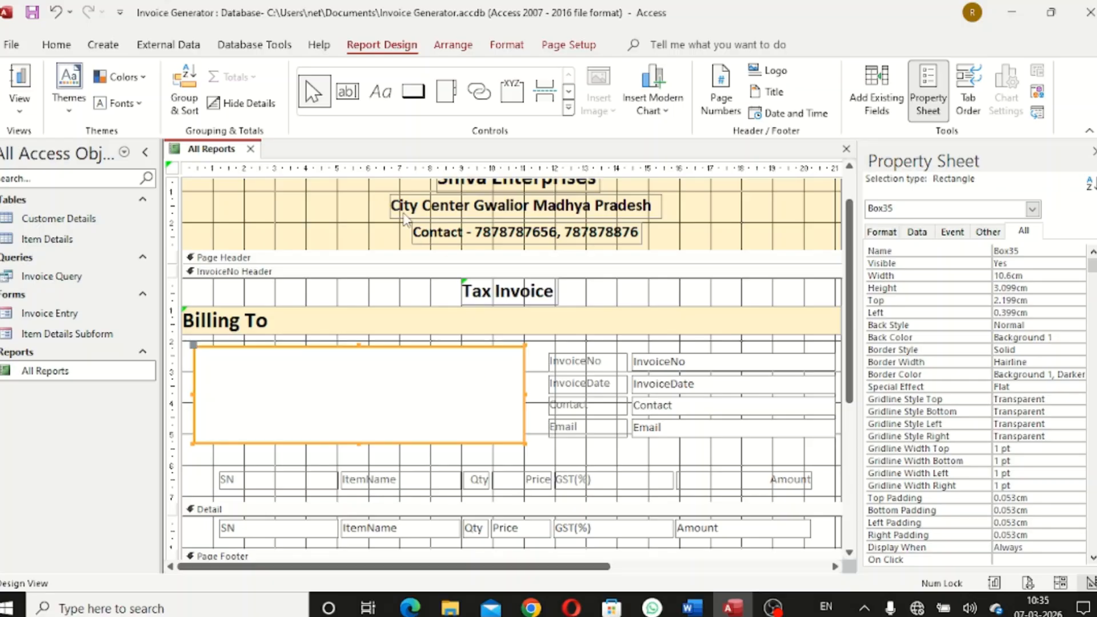
pyautogui.click(498, 47)
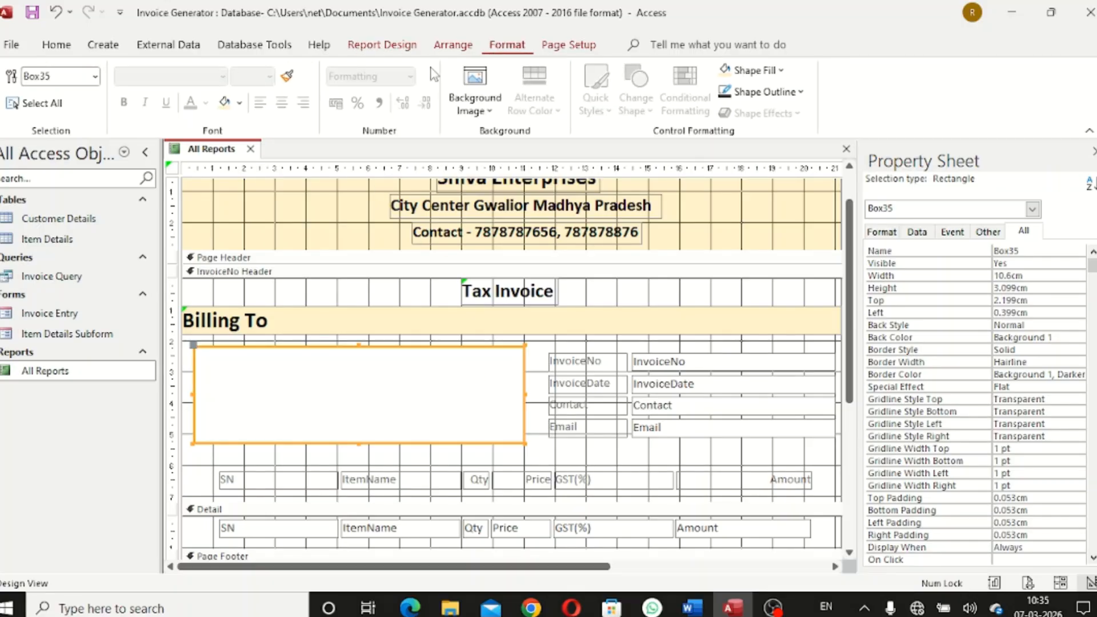
pyautogui.click(239, 104)
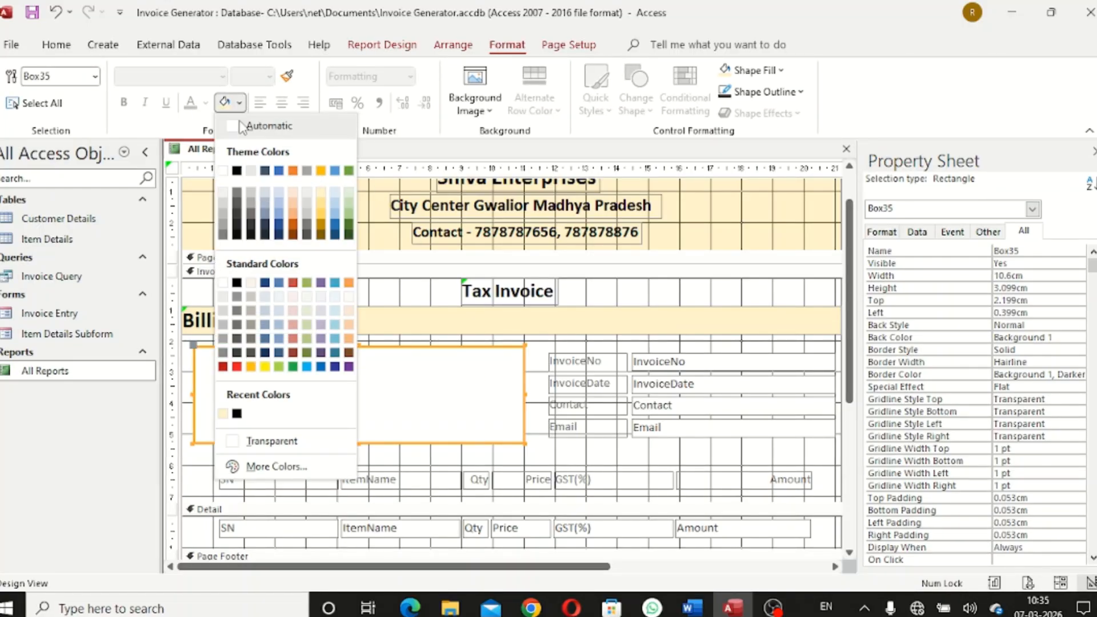
pyautogui.click(272, 441)
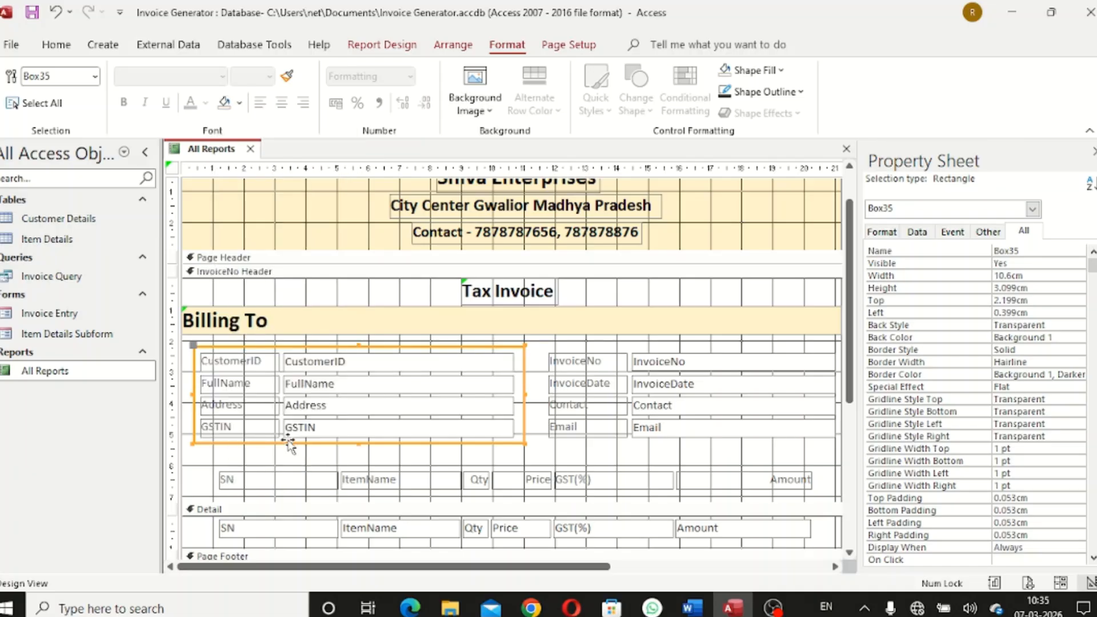
# Give the customer box a black 2 pt border
pyautogui.click(802, 93)
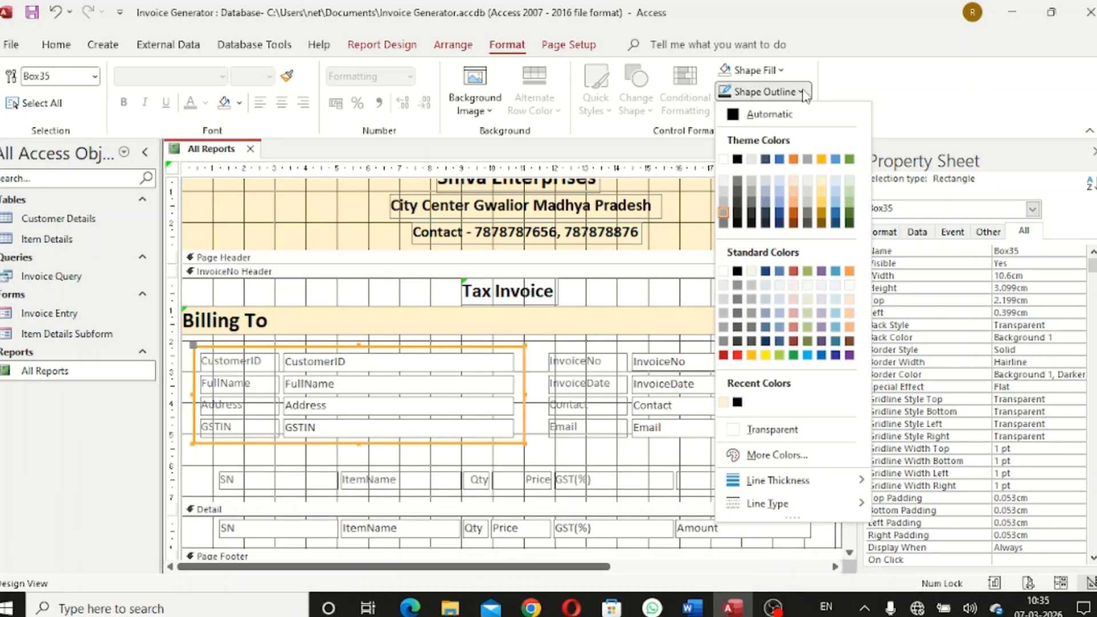
pyautogui.click(737, 159)
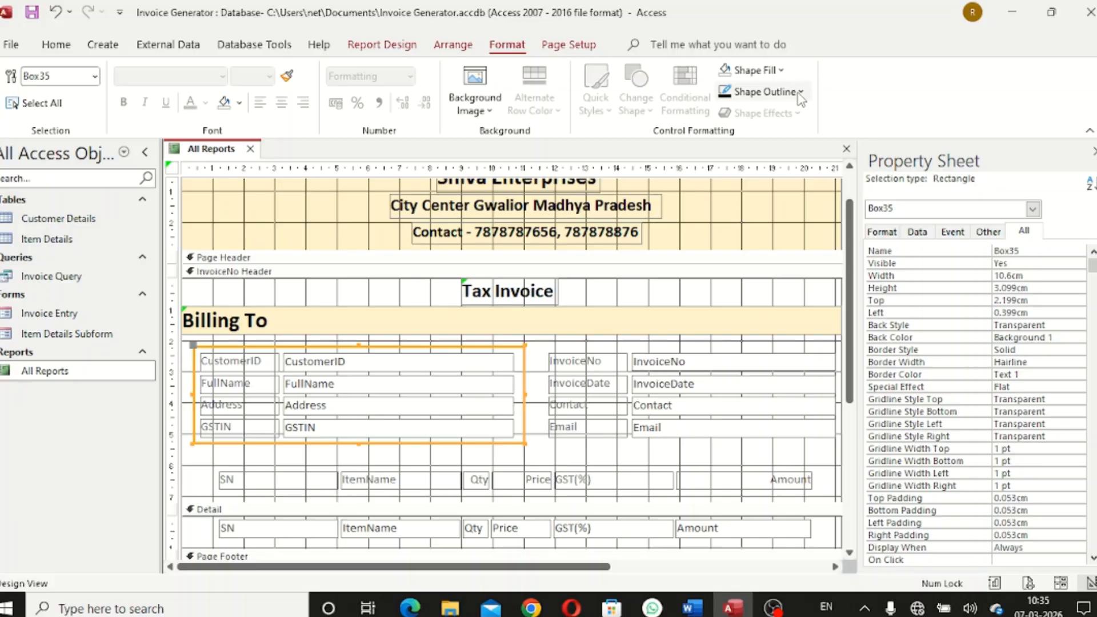
pyautogui.click(797, 92)
pyautogui.moveTo(831, 487)
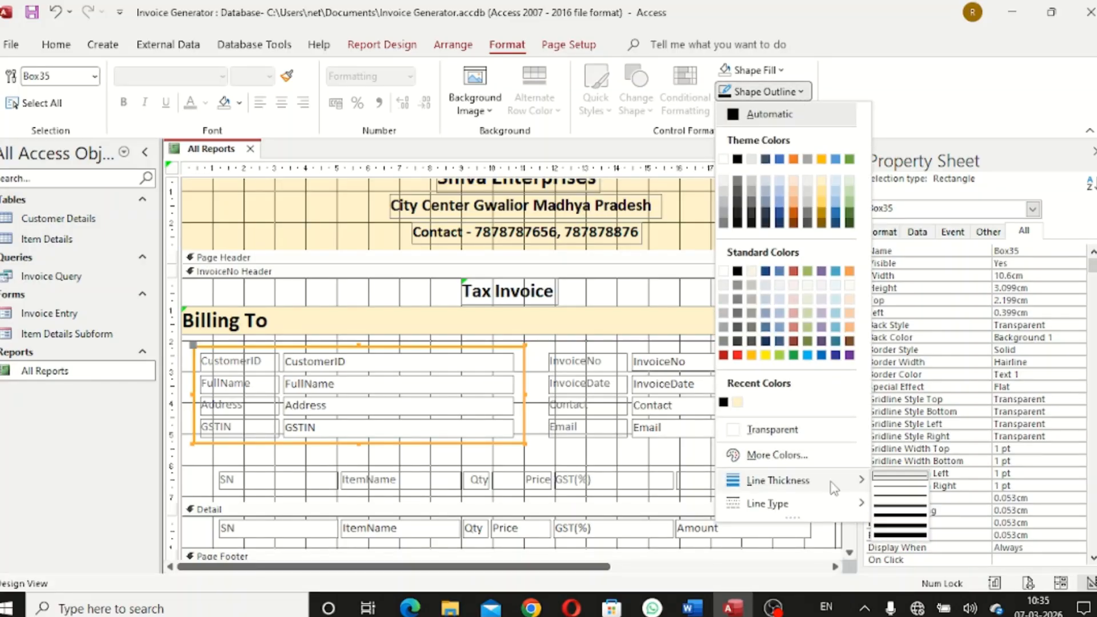
pyautogui.click(917, 503)
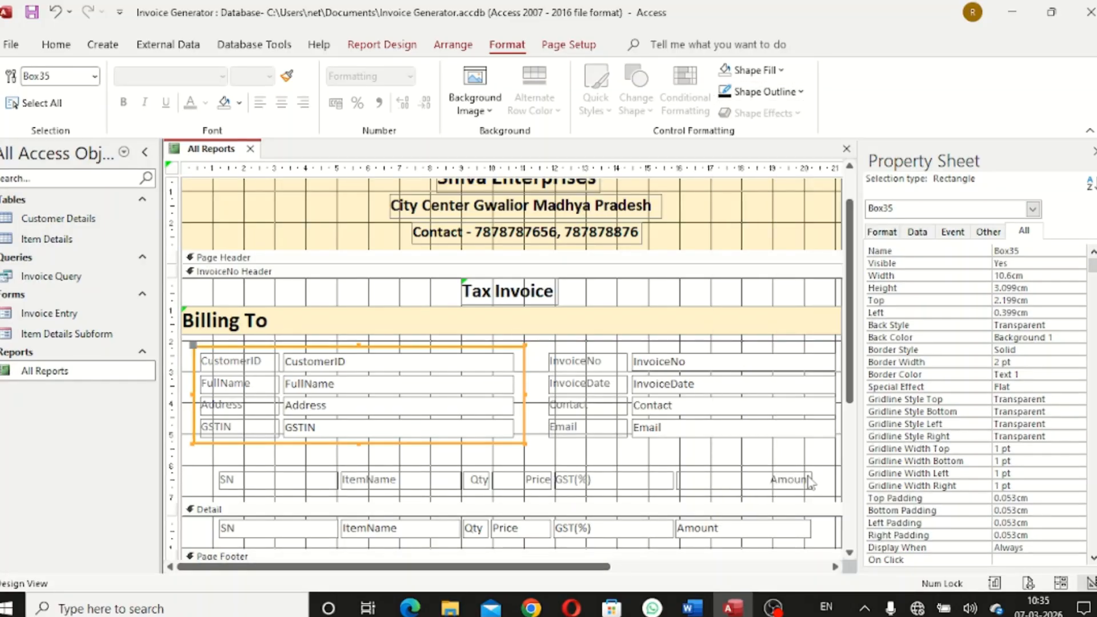
pyautogui.click(550, 458)
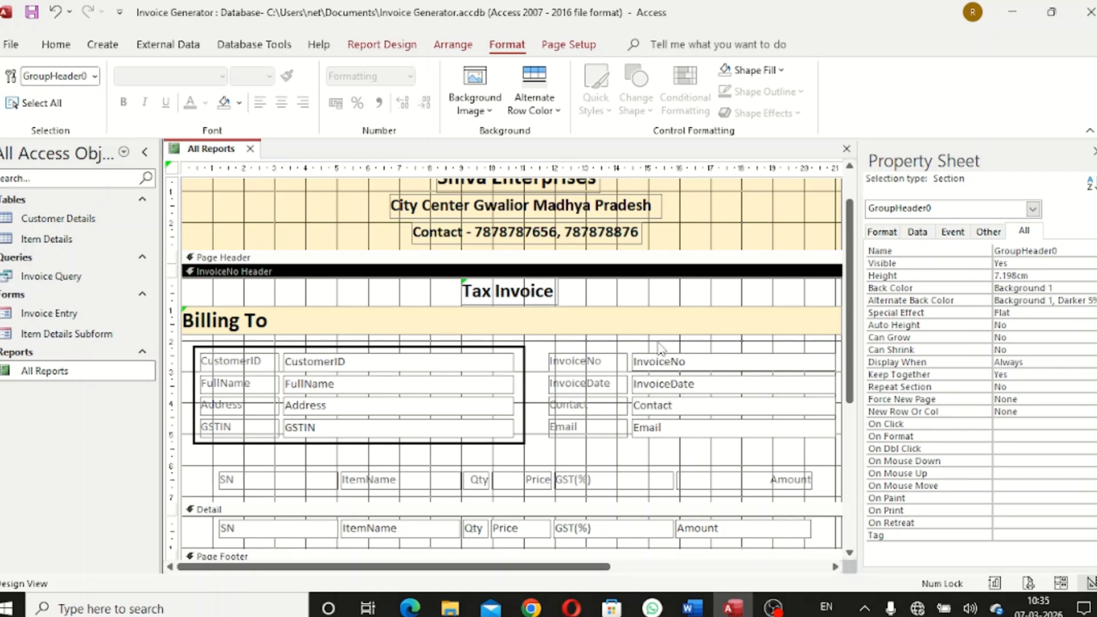
# Duplicate the customer box and move the copy beside the invoice fields
pyautogui.click(487, 346)
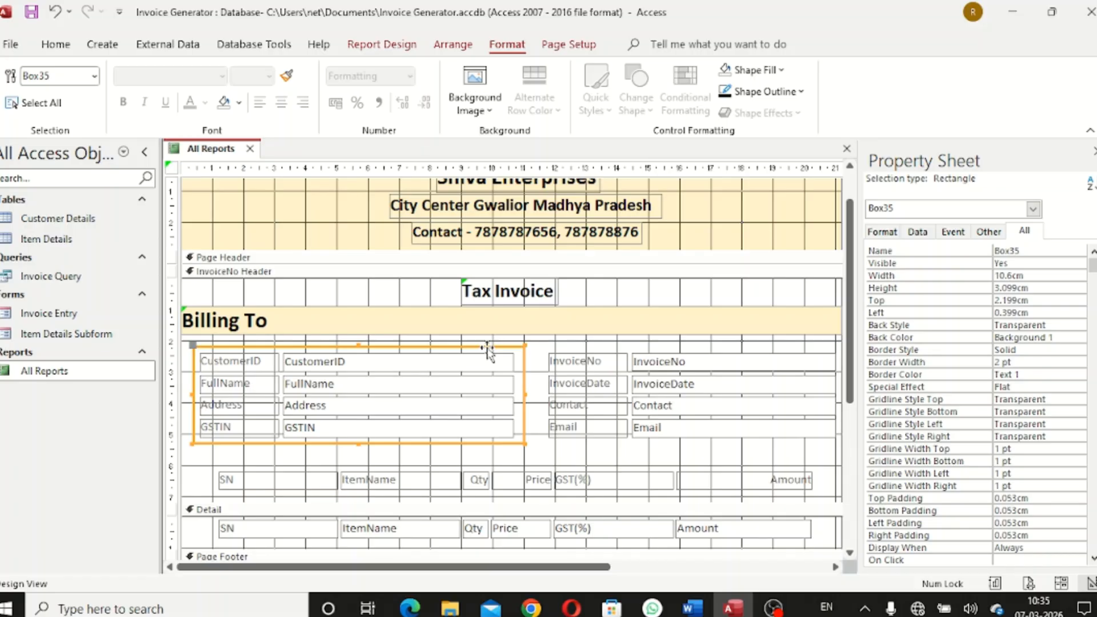
pyautogui.hotkey('ctrl', 'v')
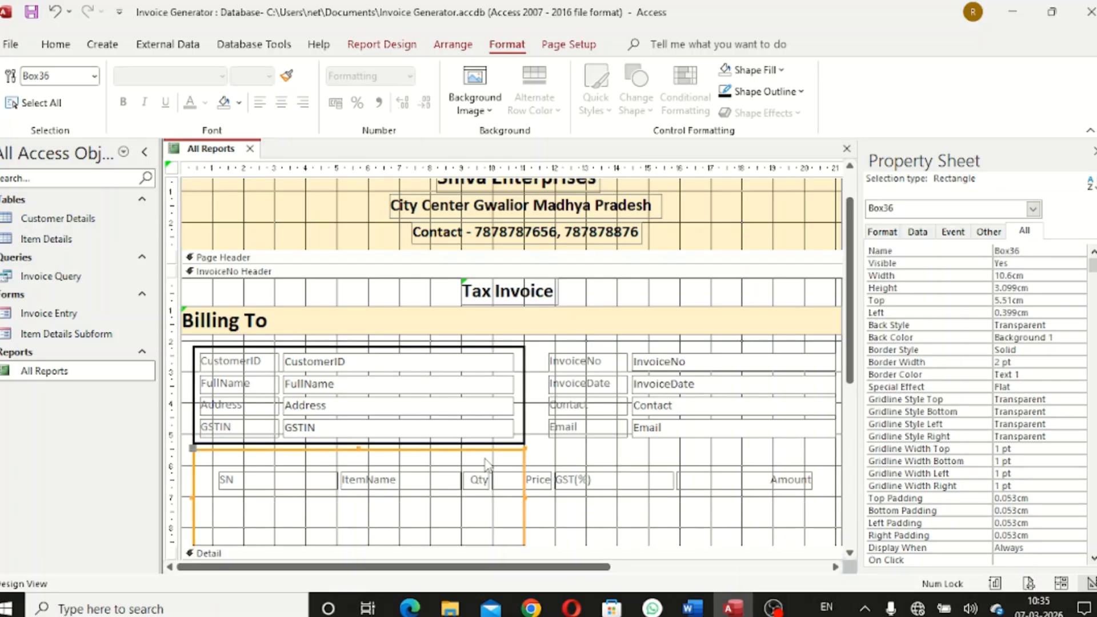
pyautogui.moveTo(491, 451); pyautogui.dragTo(817, 346)
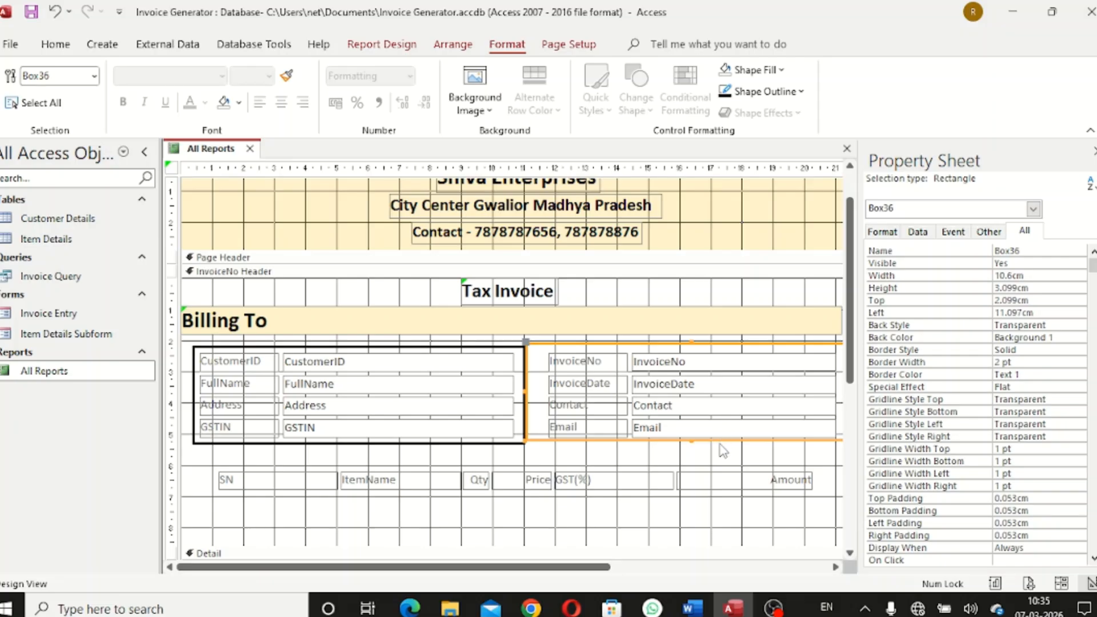
pyautogui.moveTo(720, 443); pyautogui.dragTo(720, 447)
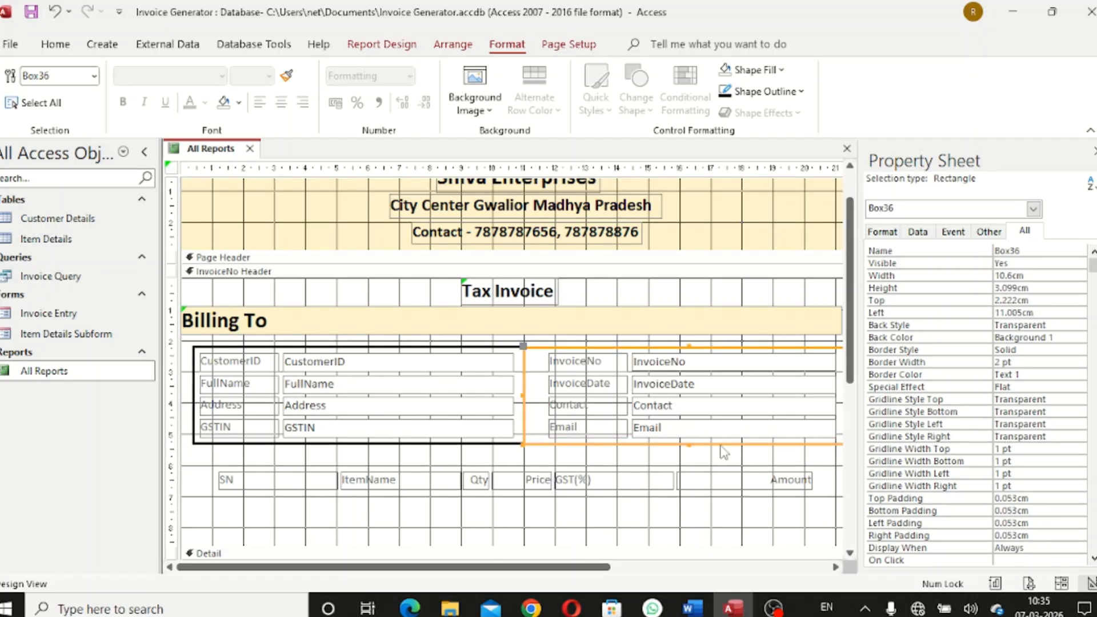
pyautogui.click(721, 460)
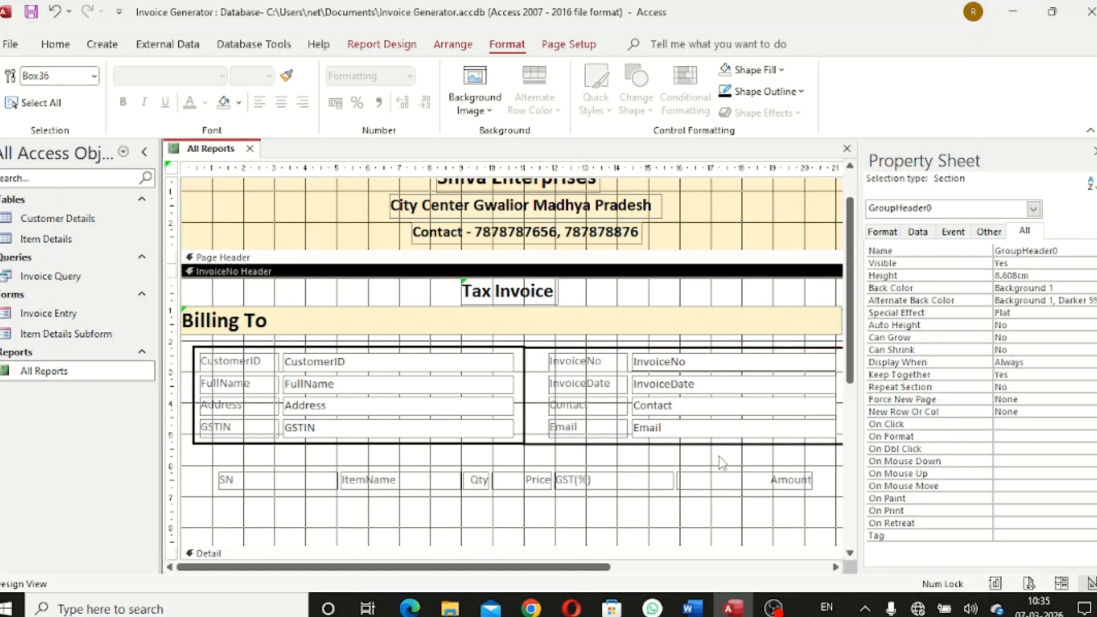
# Fine-tune the copy's vertical position to line up with the customer box
pyautogui.click(694, 347)
pyautogui.moveTo(694, 347); pyautogui.dragTo(694, 344)
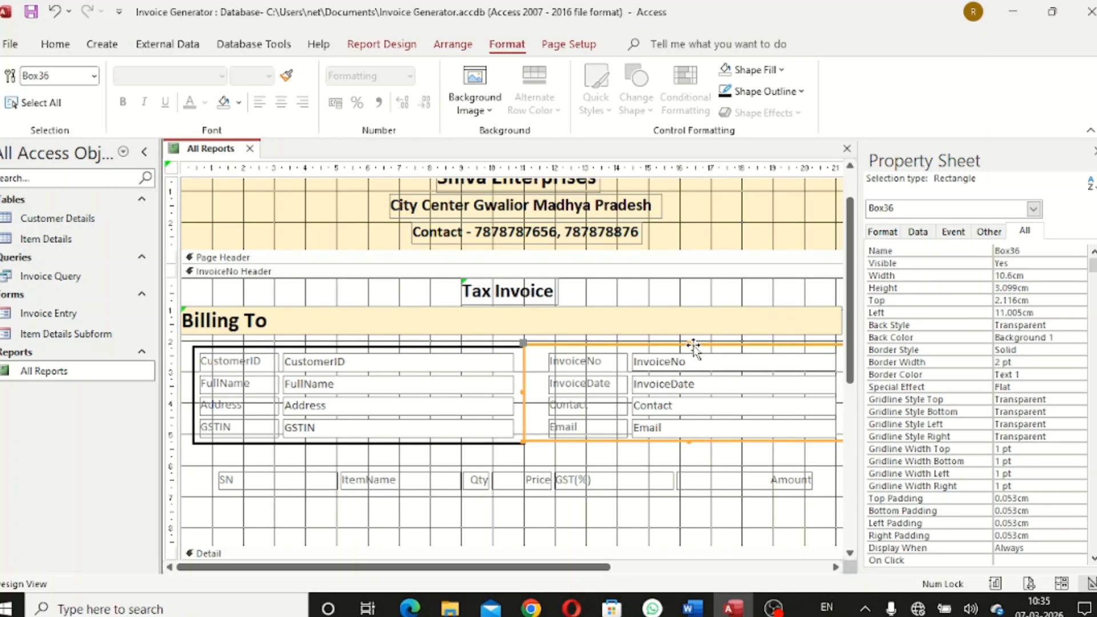
pyautogui.click(722, 460)
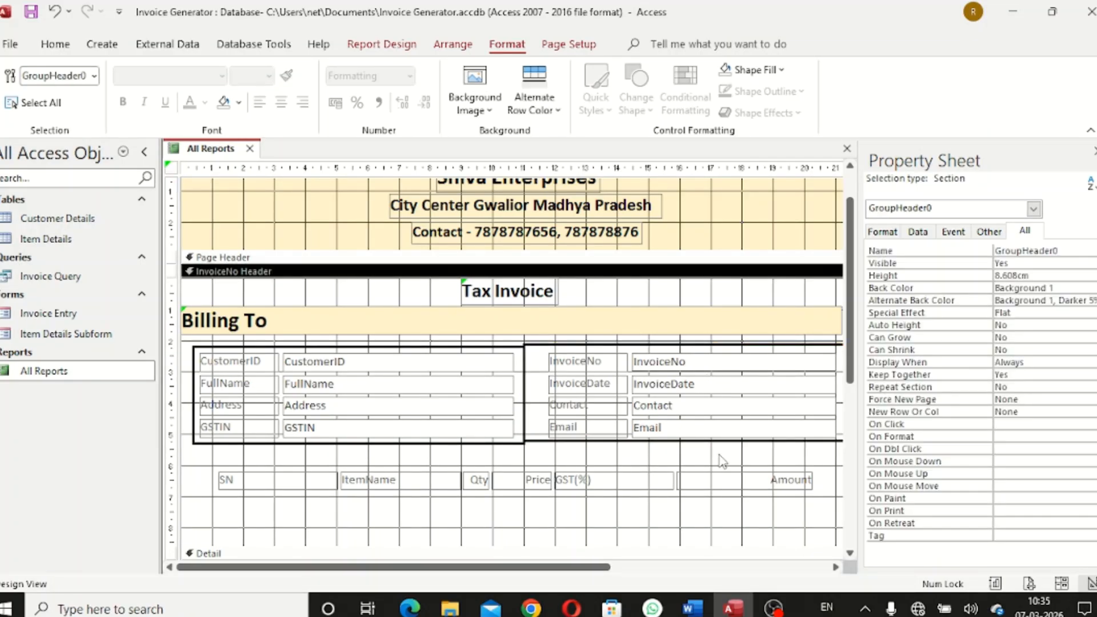
pyautogui.click(716, 344)
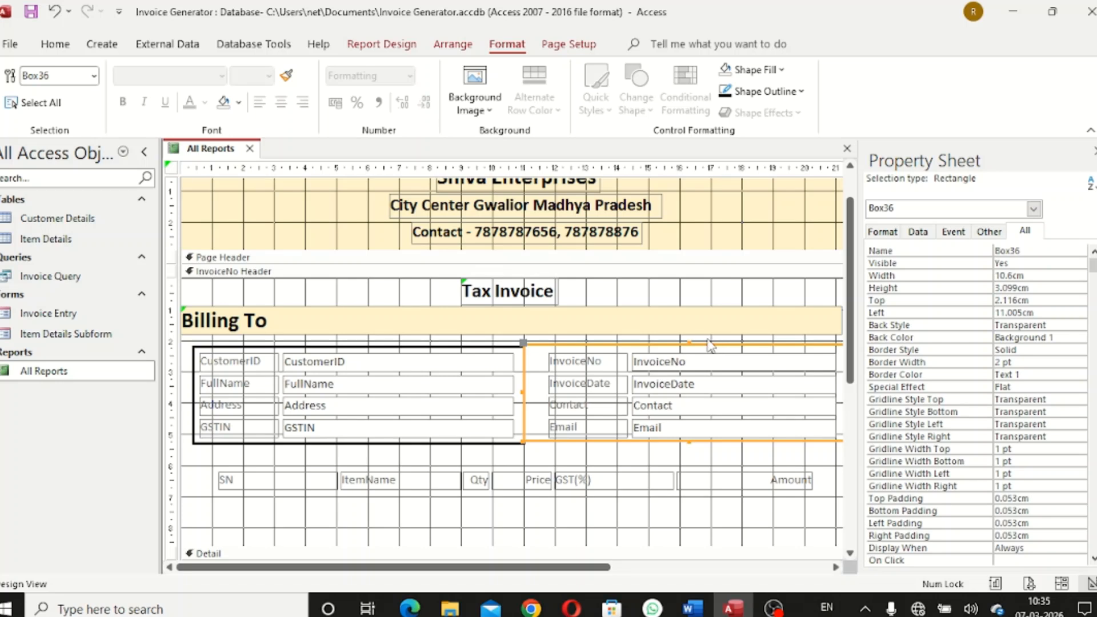
pyautogui.moveTo(689, 343); pyautogui.dragTo(689, 345)
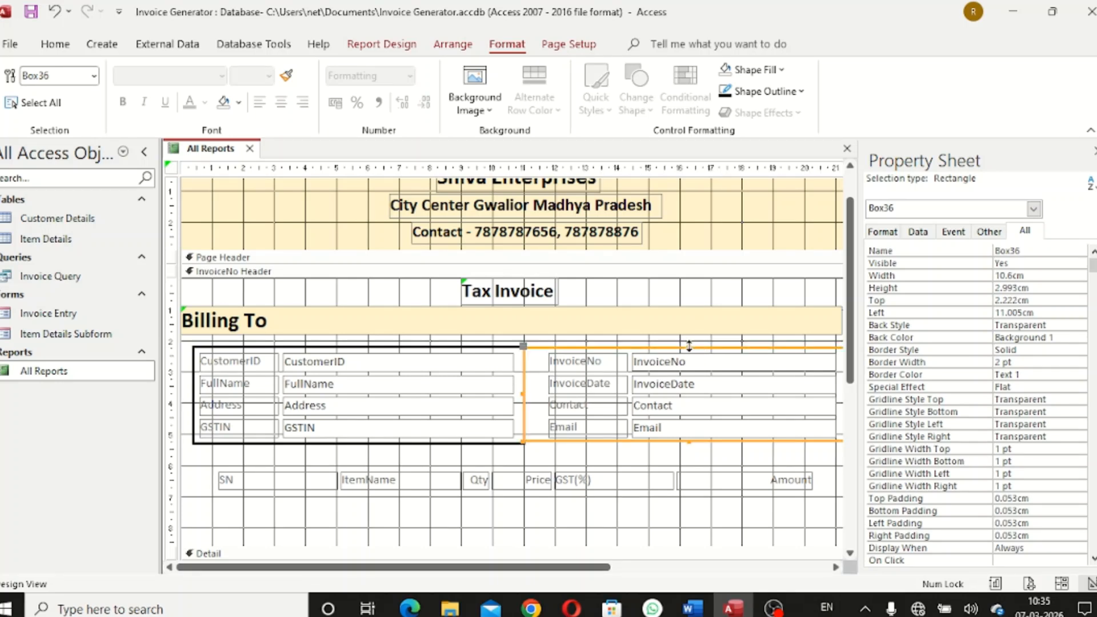
pyautogui.click(735, 455)
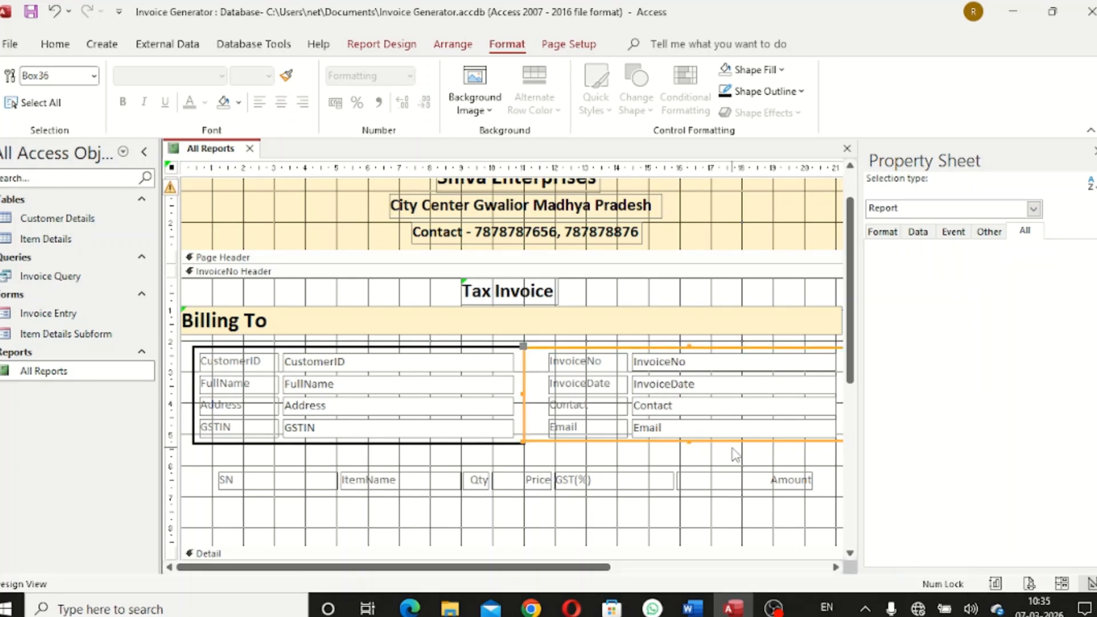
pyautogui.click(686, 442)
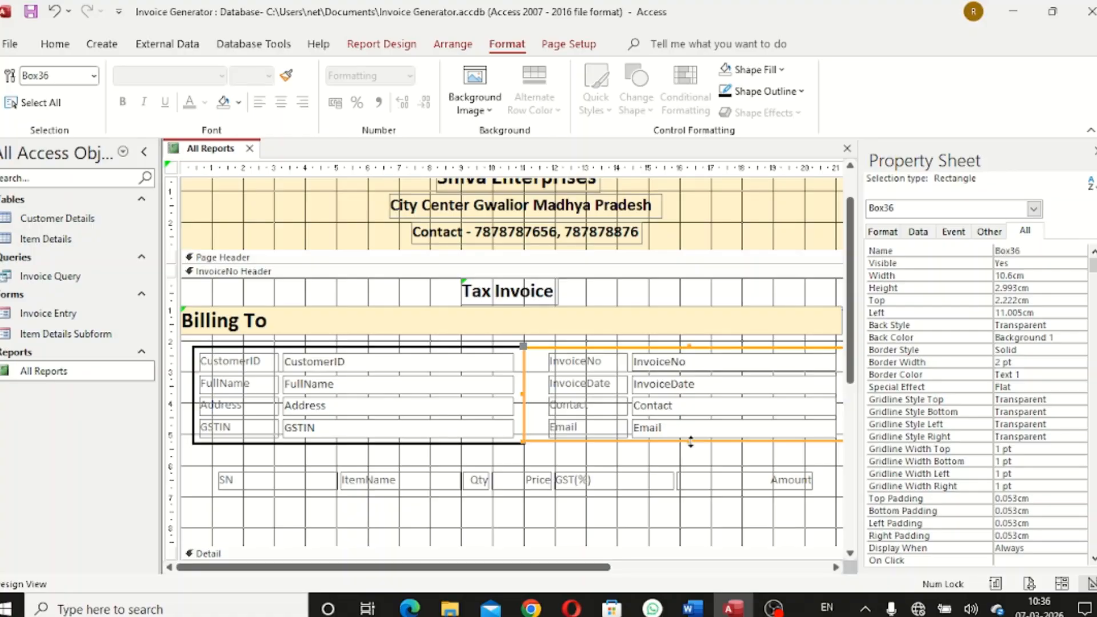
pyautogui.click(721, 472)
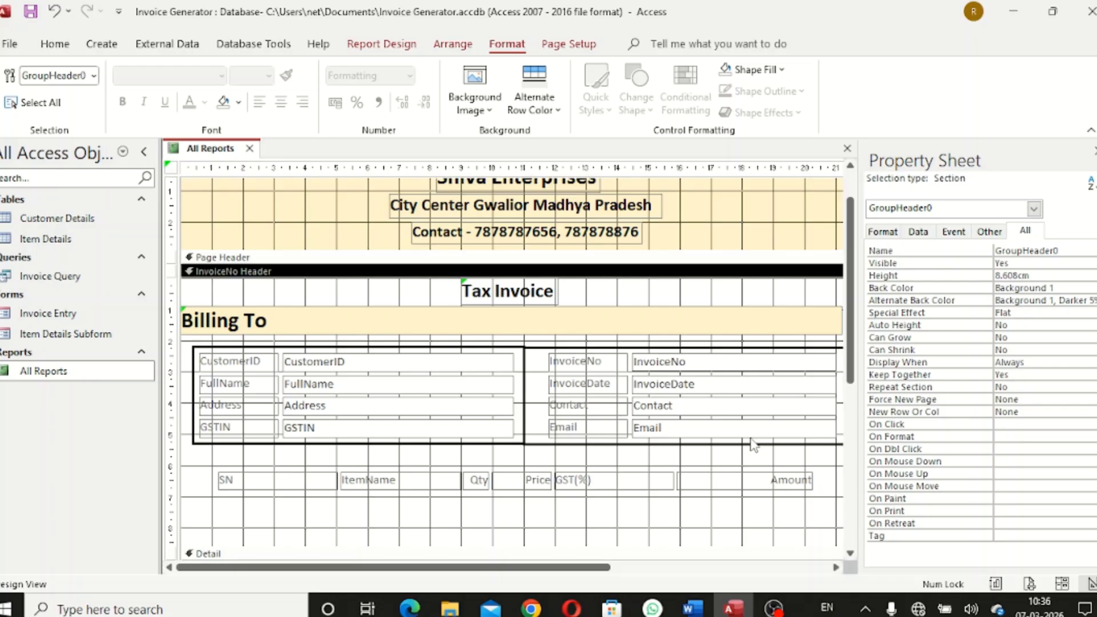
pyautogui.moveTo(581, 560); pyautogui.dragTo(675, 567)
pyautogui.click(630, 523)
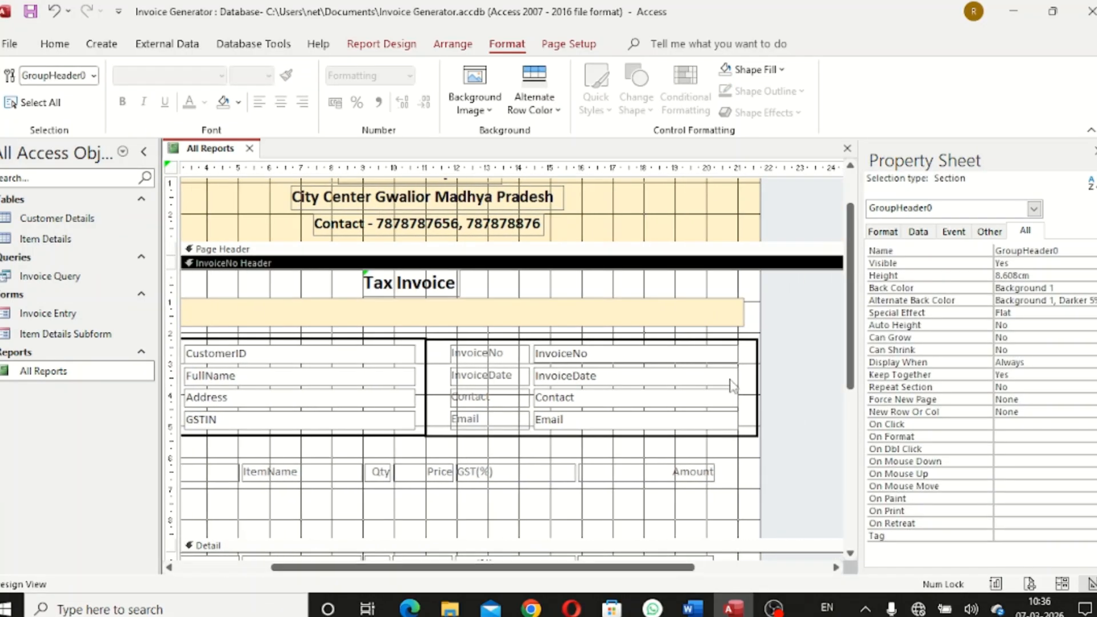
# Narrow the invoice box from its right edge to fit the invoice fields
pyautogui.click(757, 371)
pyautogui.moveTo(757, 388); pyautogui.dragTo(744, 388)
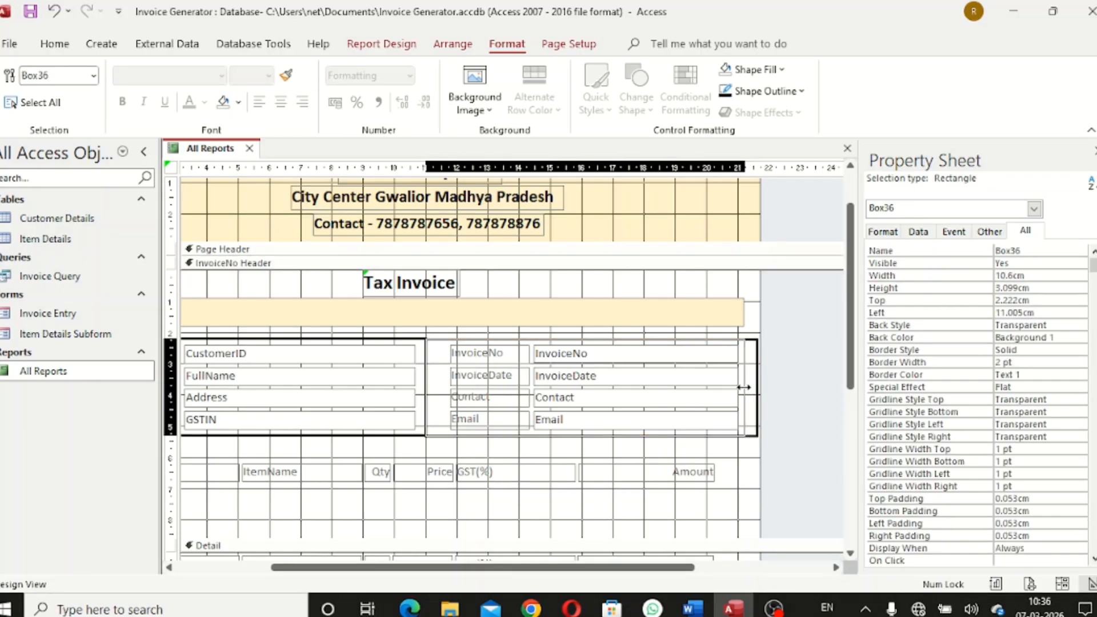
pyautogui.click(702, 452)
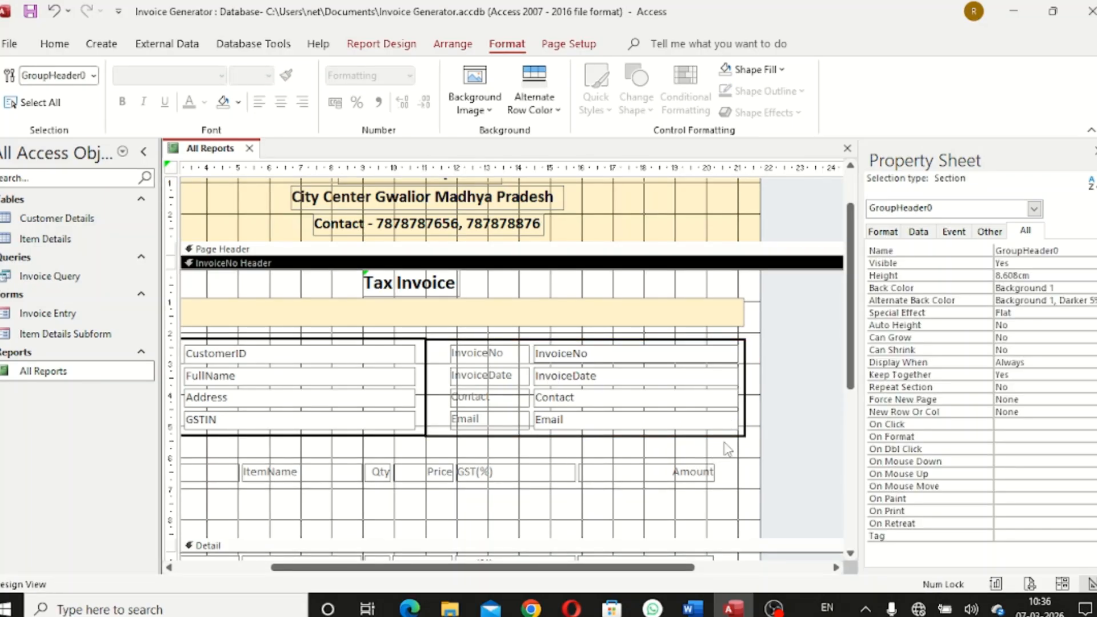
pyautogui.click(745, 389)
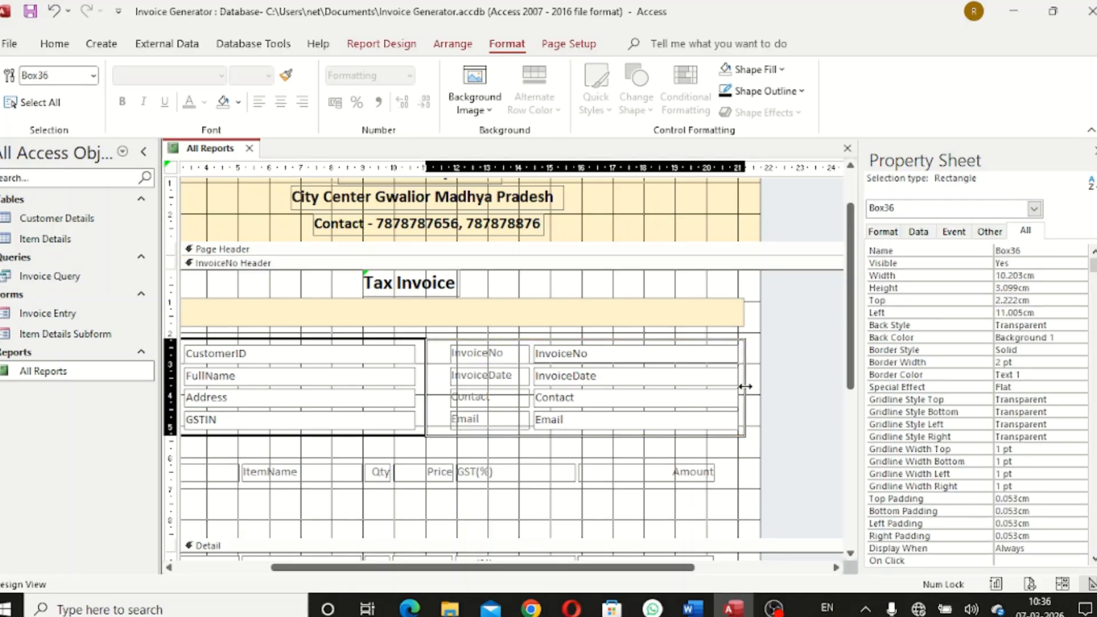
pyautogui.click(704, 455)
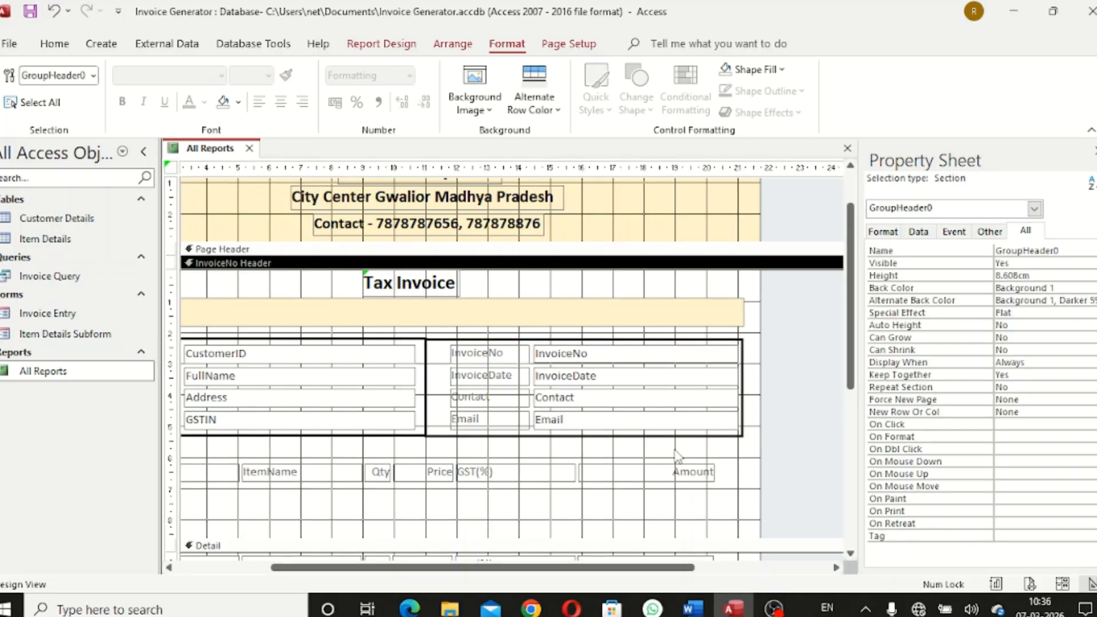
pyautogui.moveTo(663, 569); pyautogui.dragTo(549, 570)
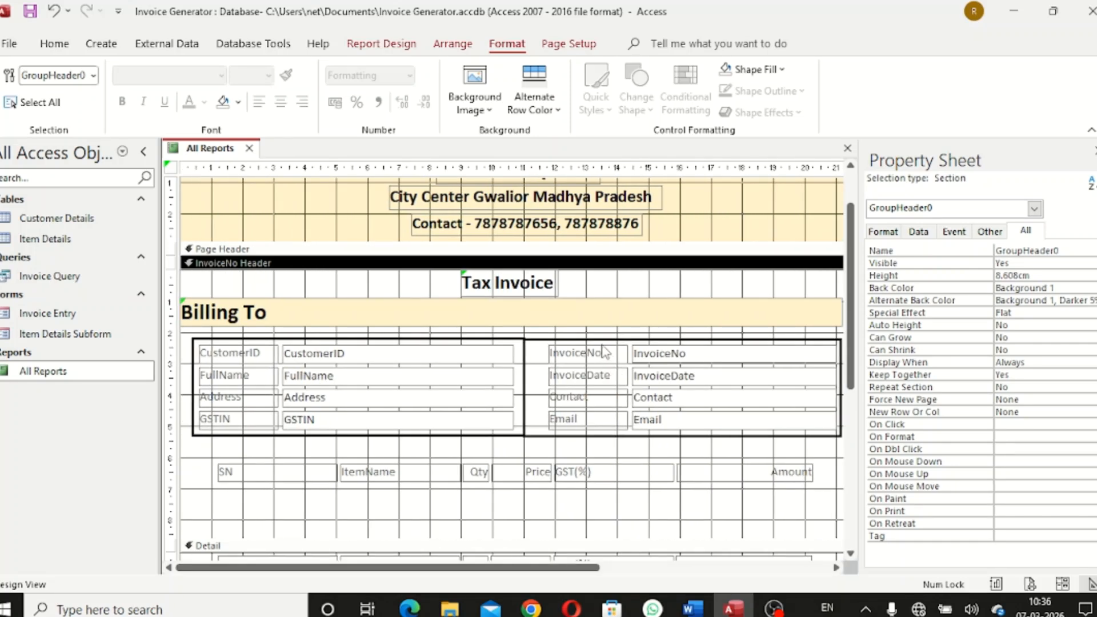
pyautogui.click(618, 338)
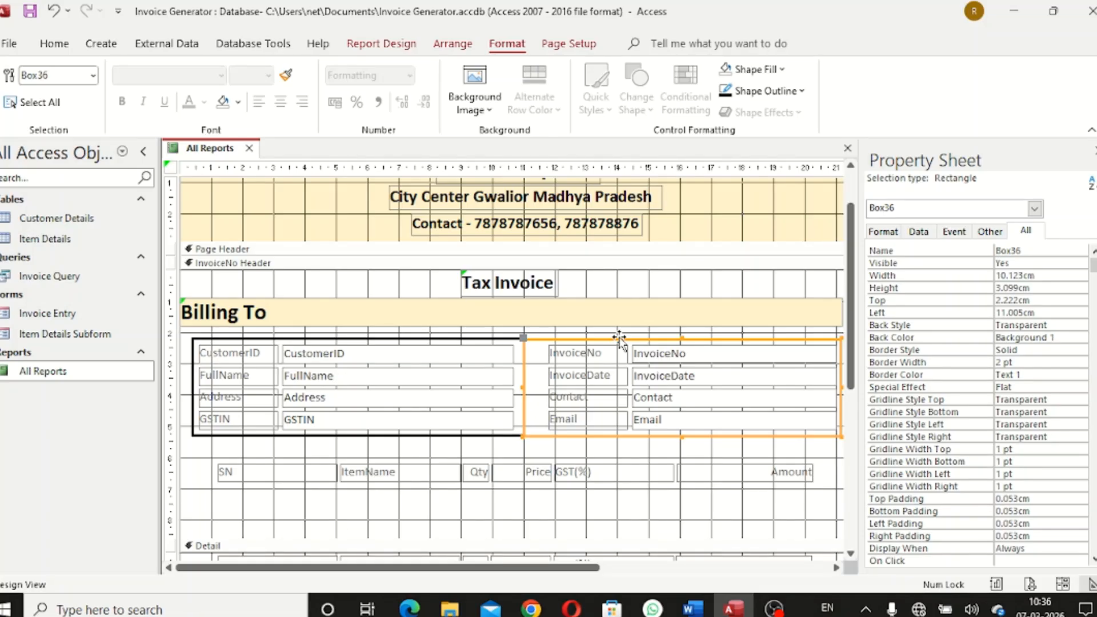
# Replace the copied box with a new transparent-fill rectangle around the invoice fields
pyautogui.press('Delete')
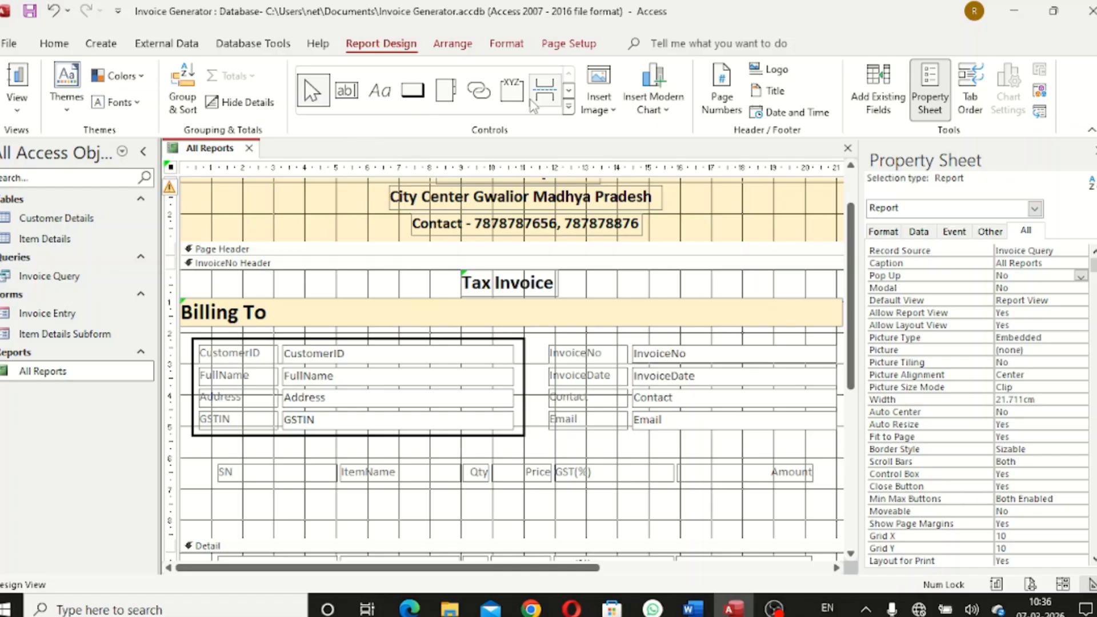
pyautogui.click(569, 107)
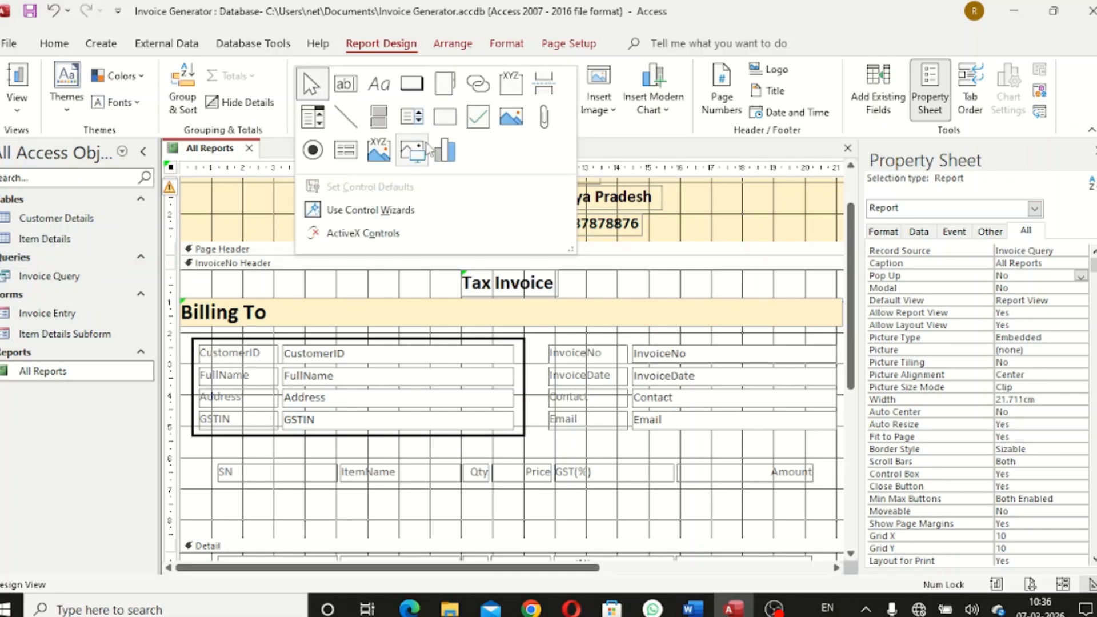
pyautogui.click(445, 119)
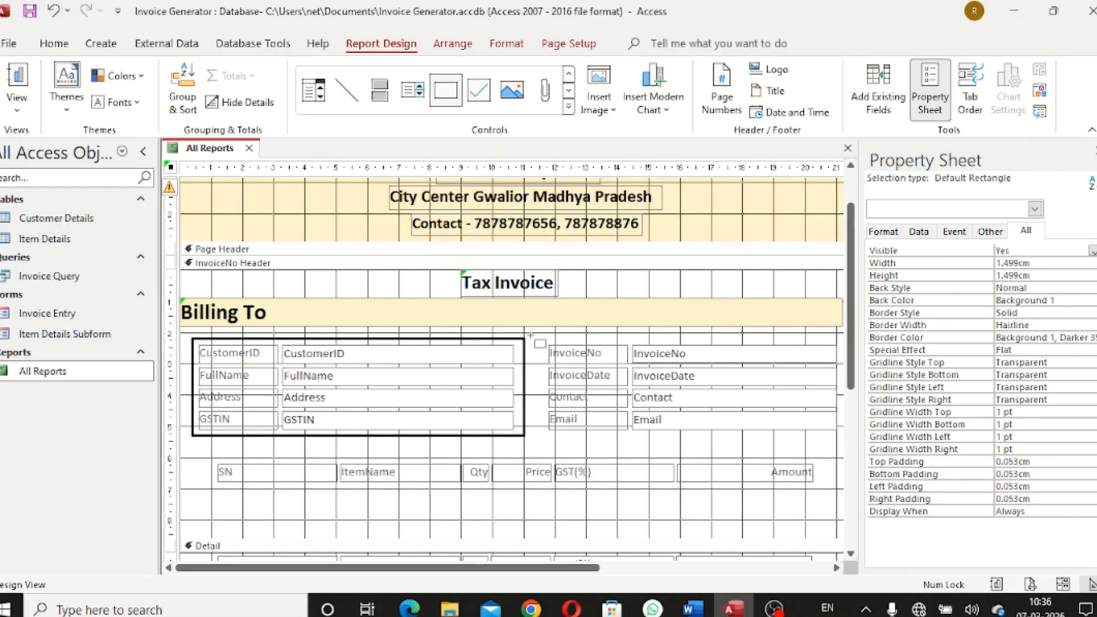
pyautogui.moveTo(530, 336)
pyautogui.mouseDown()
pyautogui.moveTo(573, 374)
pyautogui.moveTo(686, 425)
pyautogui.moveTo(775, 440)
pyautogui.moveTo(841, 434)
pyautogui.mouseUp()
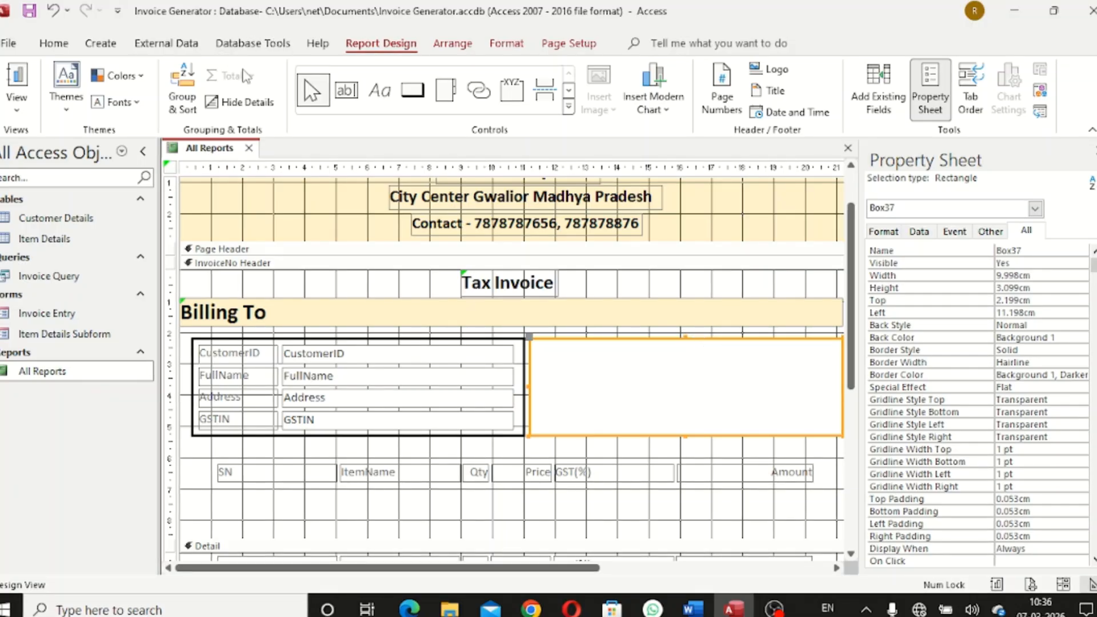
pyautogui.click(506, 43)
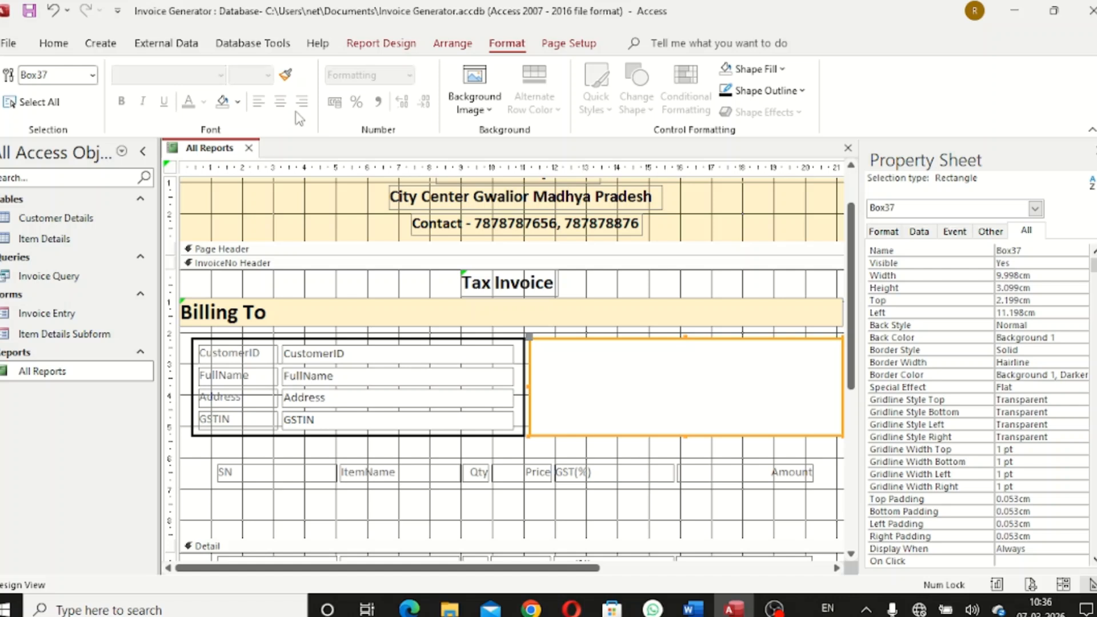
pyautogui.click(238, 101)
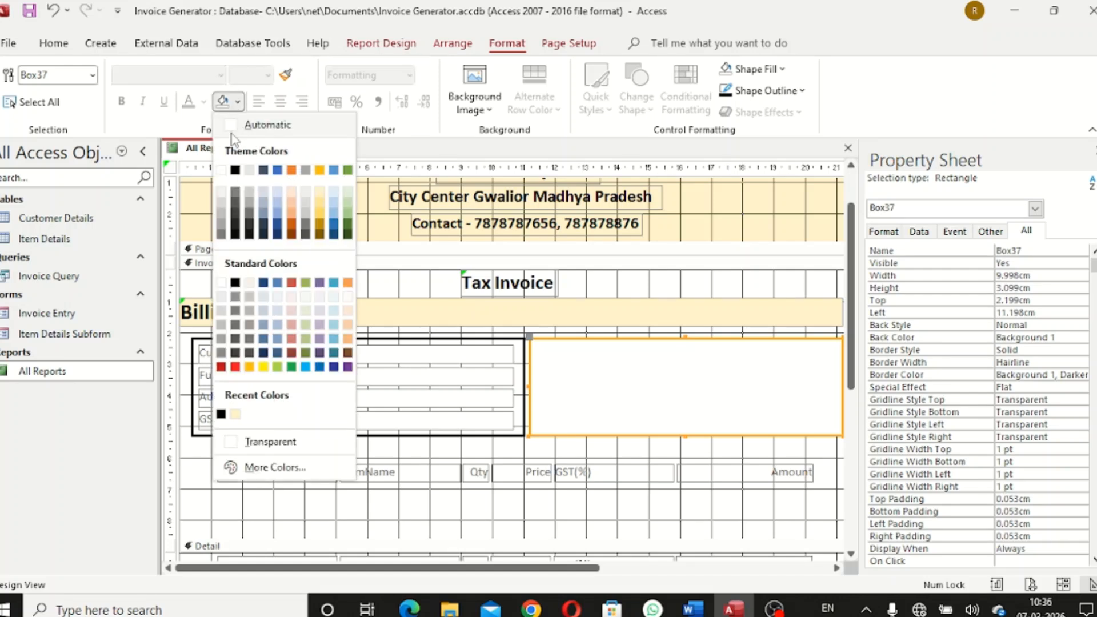
pyautogui.click(270, 443)
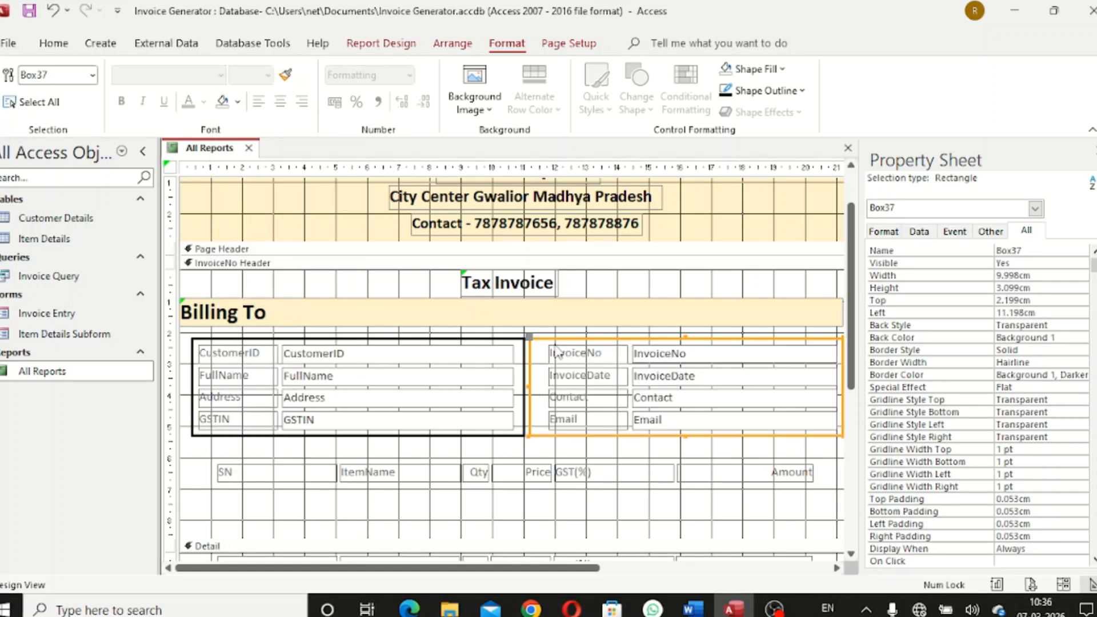
# Give the invoice box a black 2 pt border
pyautogui.click(794, 94)
pyautogui.click(737, 159)
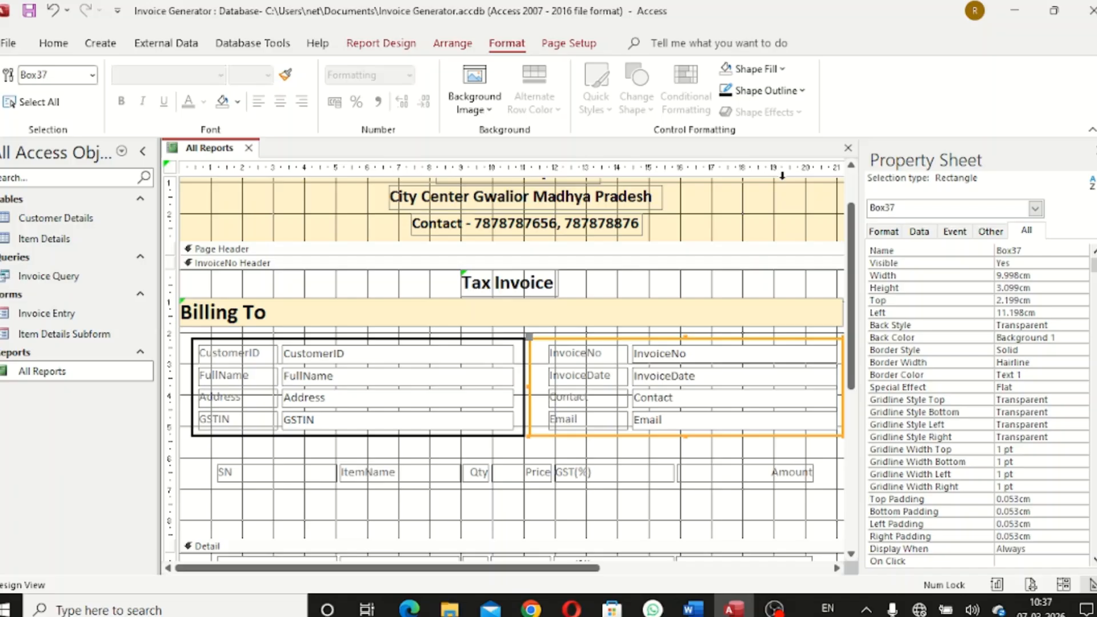
pyautogui.click(796, 91)
pyautogui.moveTo(794, 482)
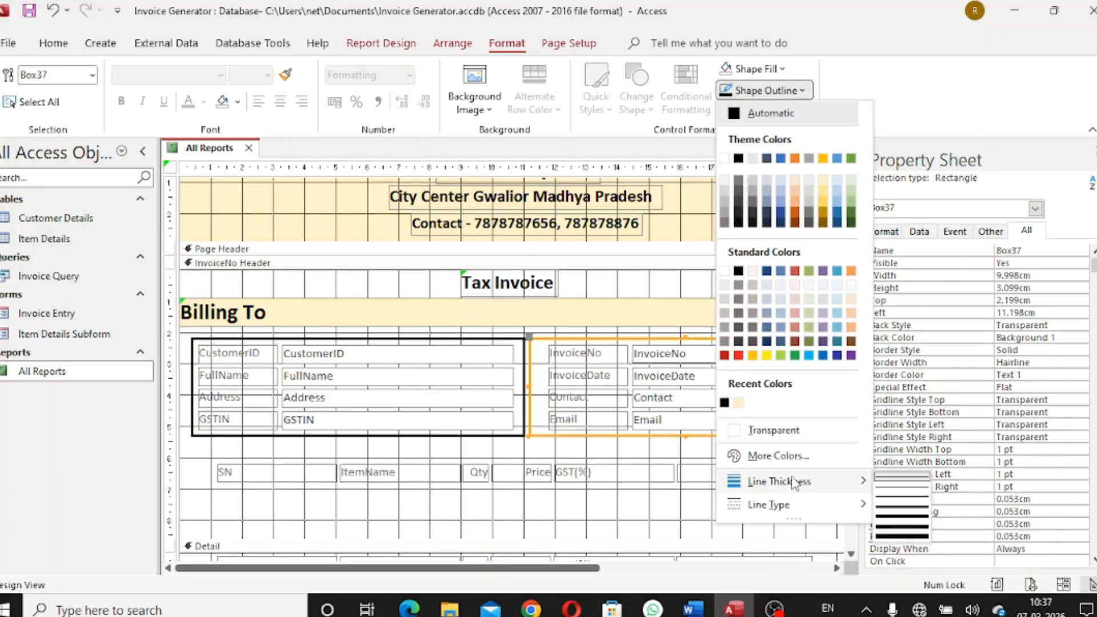
pyautogui.click(918, 499)
pyautogui.click(737, 456)
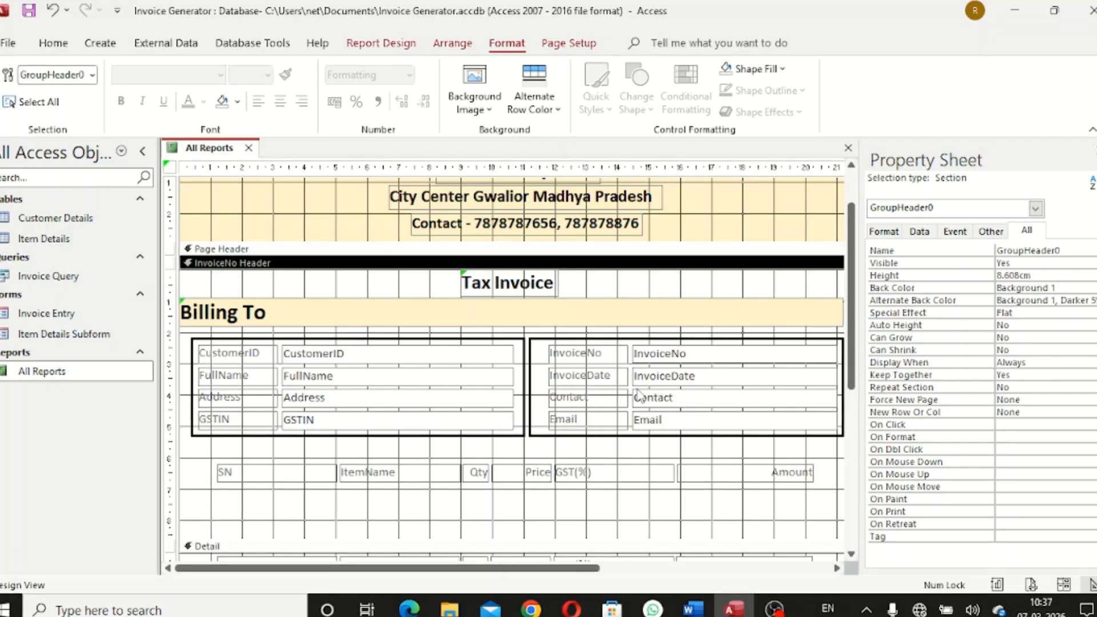
pyautogui.rightClick(216, 148)
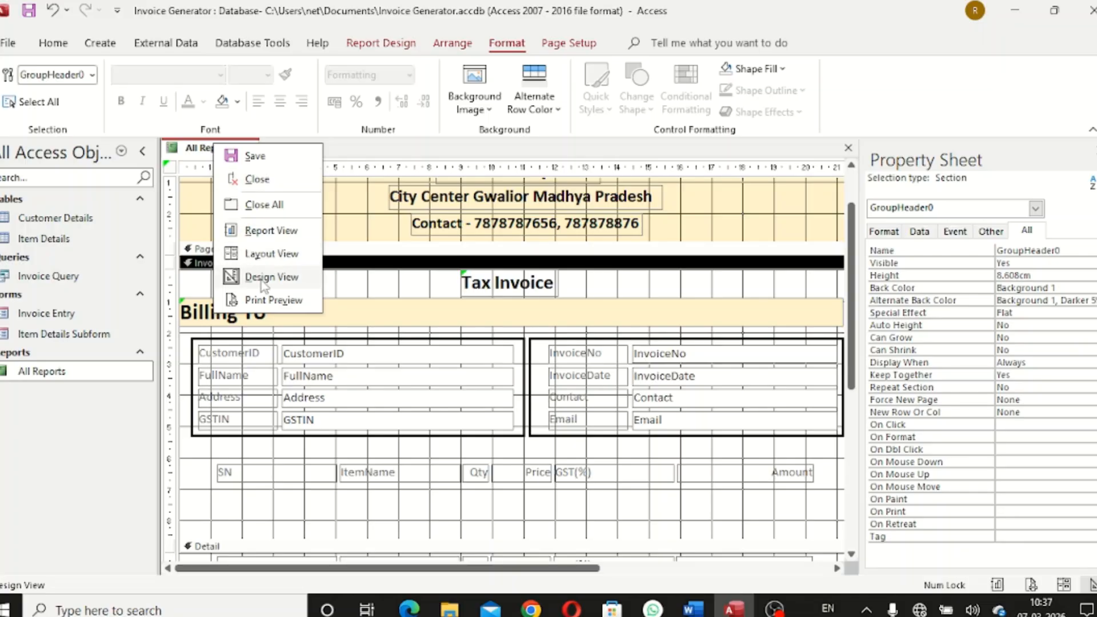
pyautogui.click(271, 230)
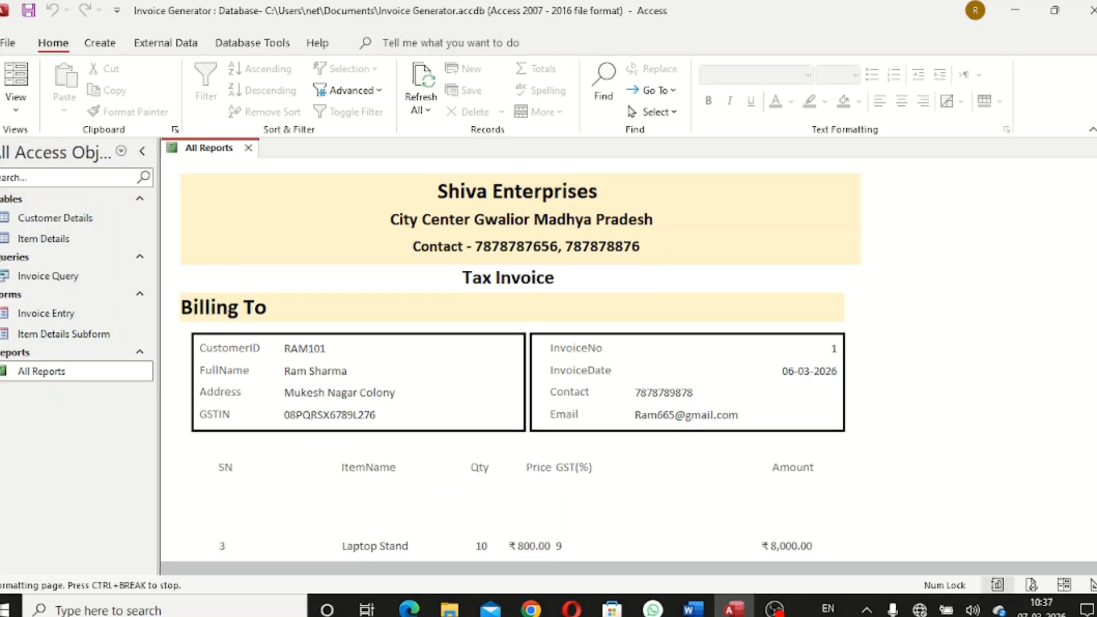
pyautogui.scroll(-3, 958, 341)
pyautogui.scroll(3, 642, 197)
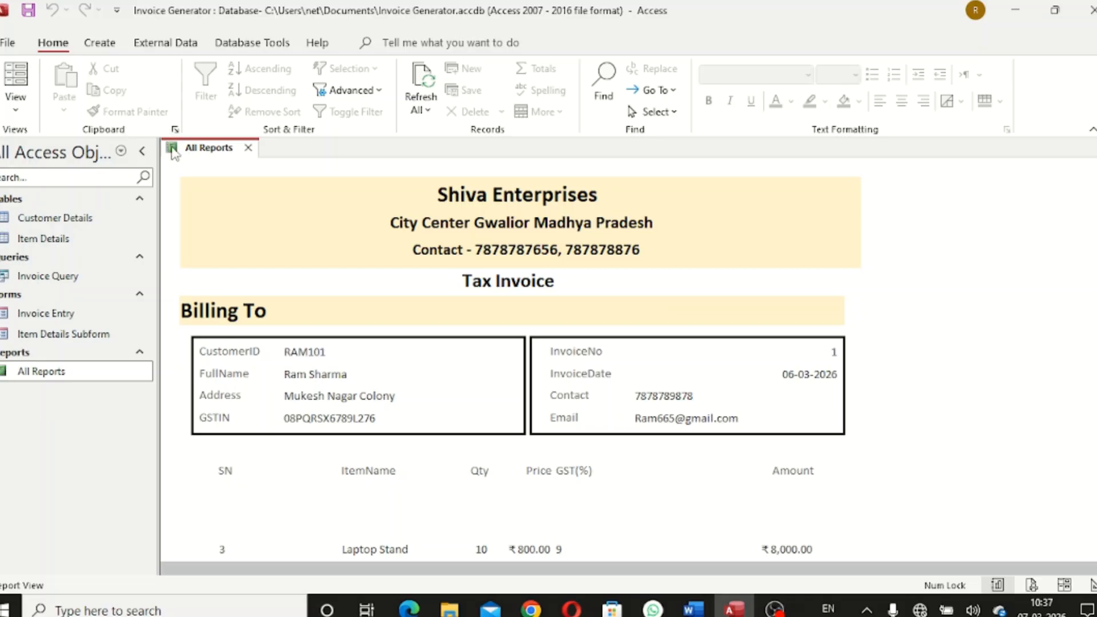
pyautogui.rightClick(201, 149)
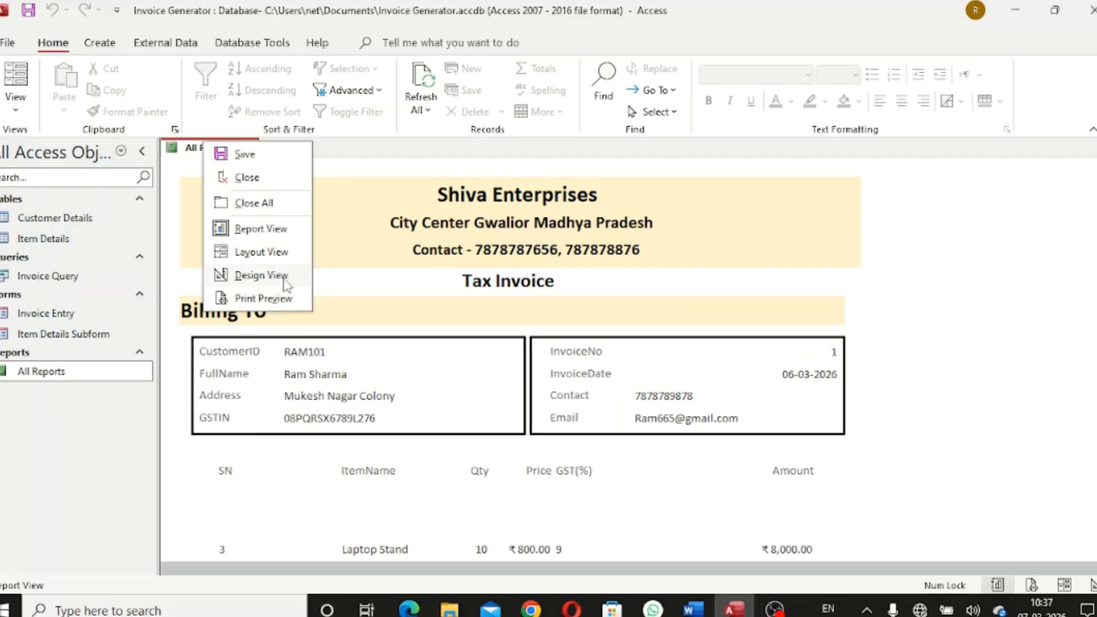
pyautogui.click(261, 275)
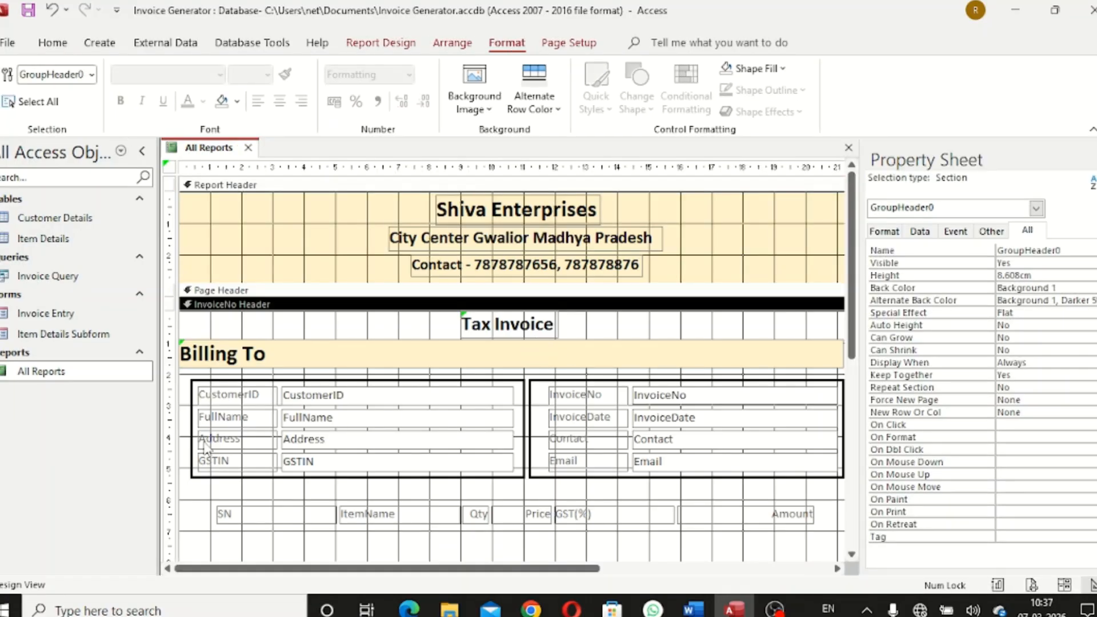
pyautogui.click(193, 438)
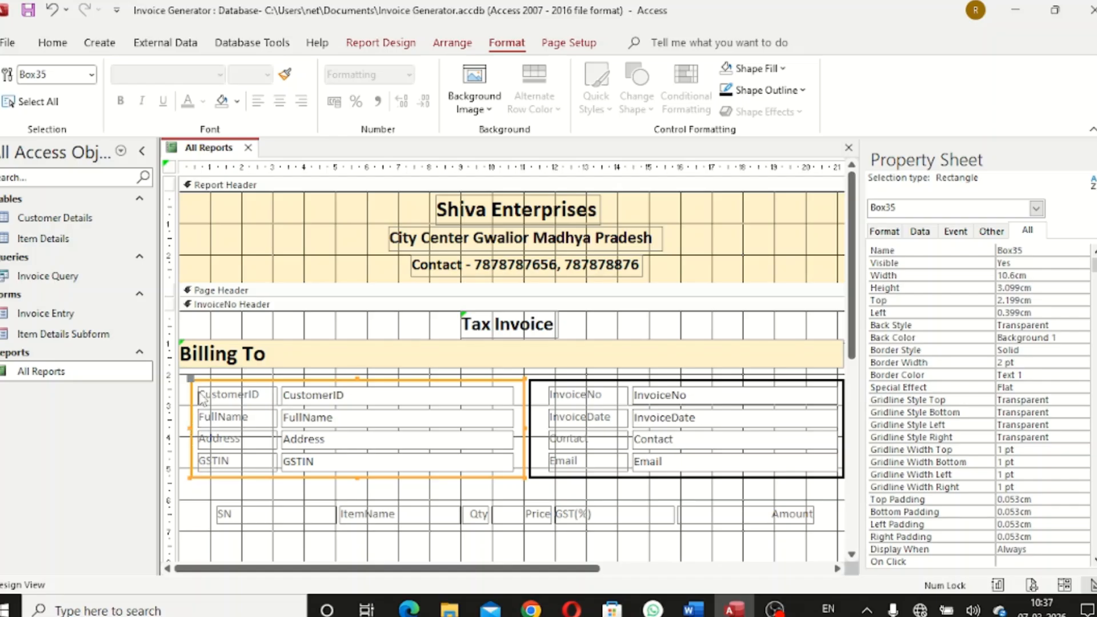
pyautogui.click(184, 354)
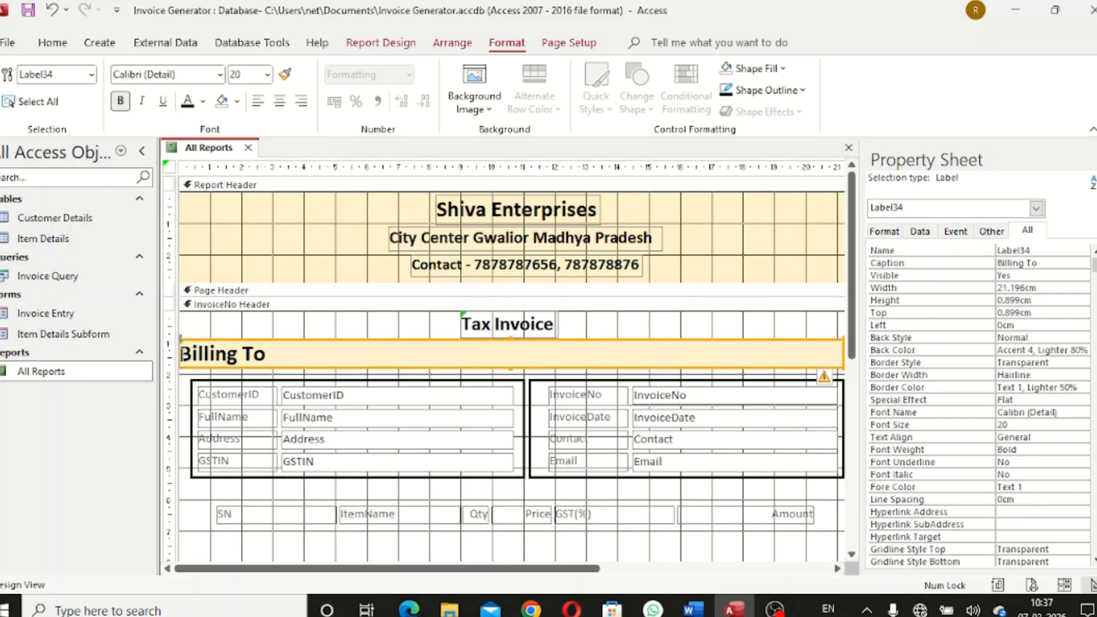
# Indent the Billing To text and widen its band to 21.698 cm, reaching the right edge
pyautogui.click(183, 354)
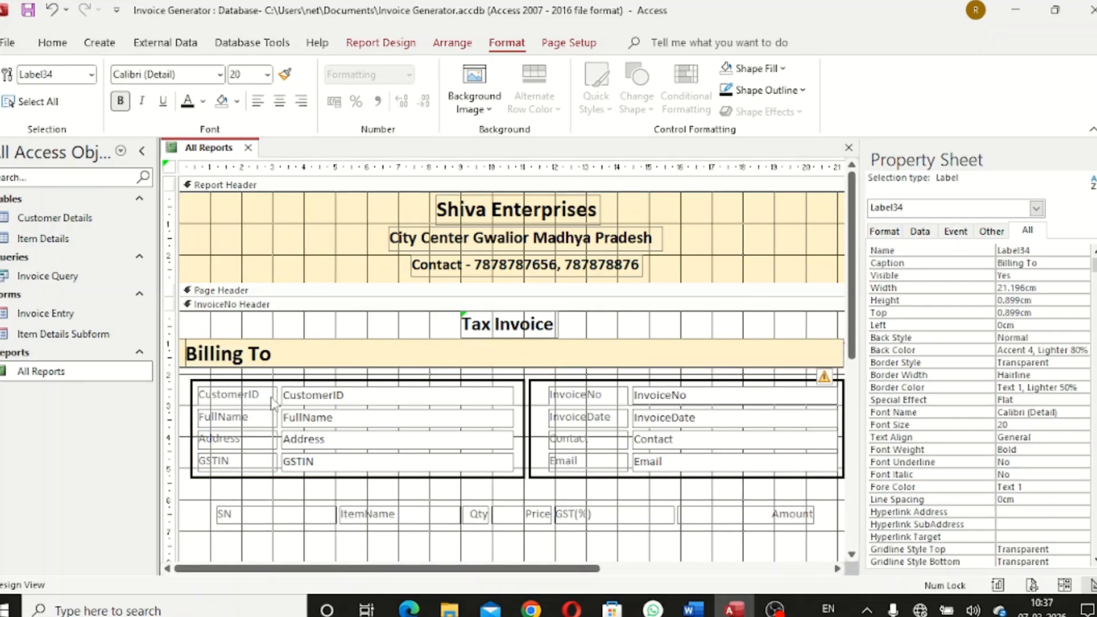
pyautogui.click(315, 323)
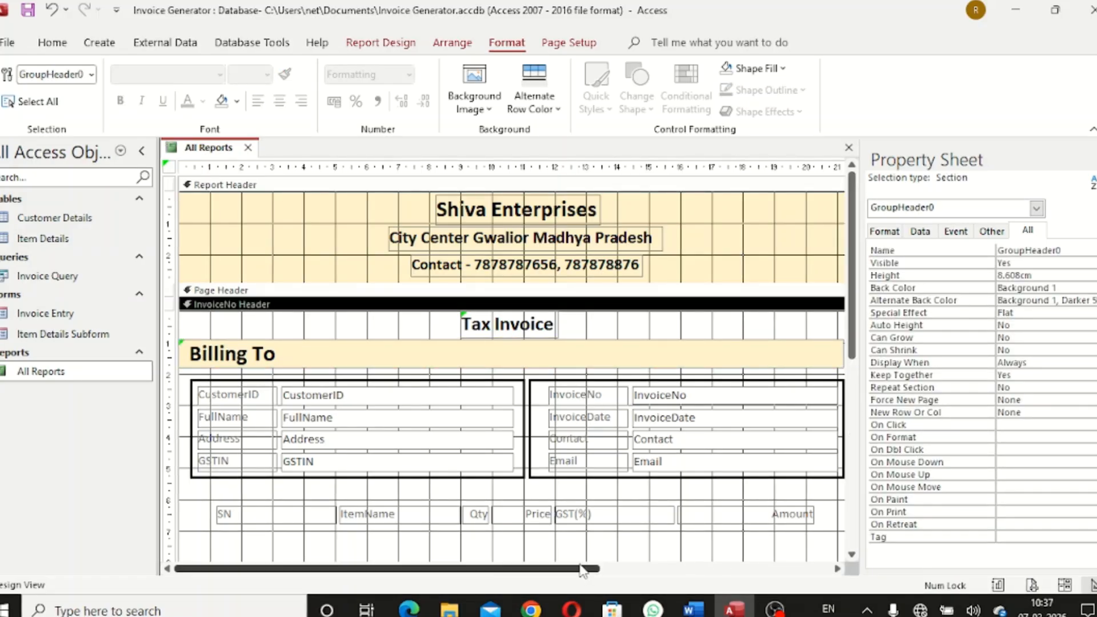
pyautogui.click(631, 570)
pyautogui.click(749, 354)
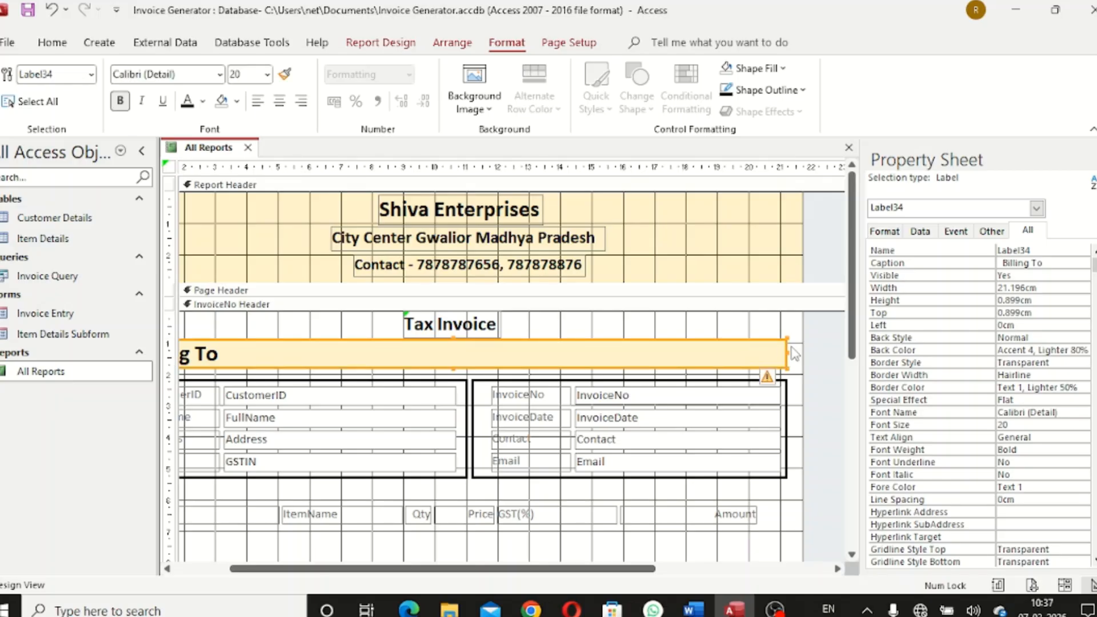
pyautogui.moveTo(788, 352); pyautogui.dragTo(803, 353)
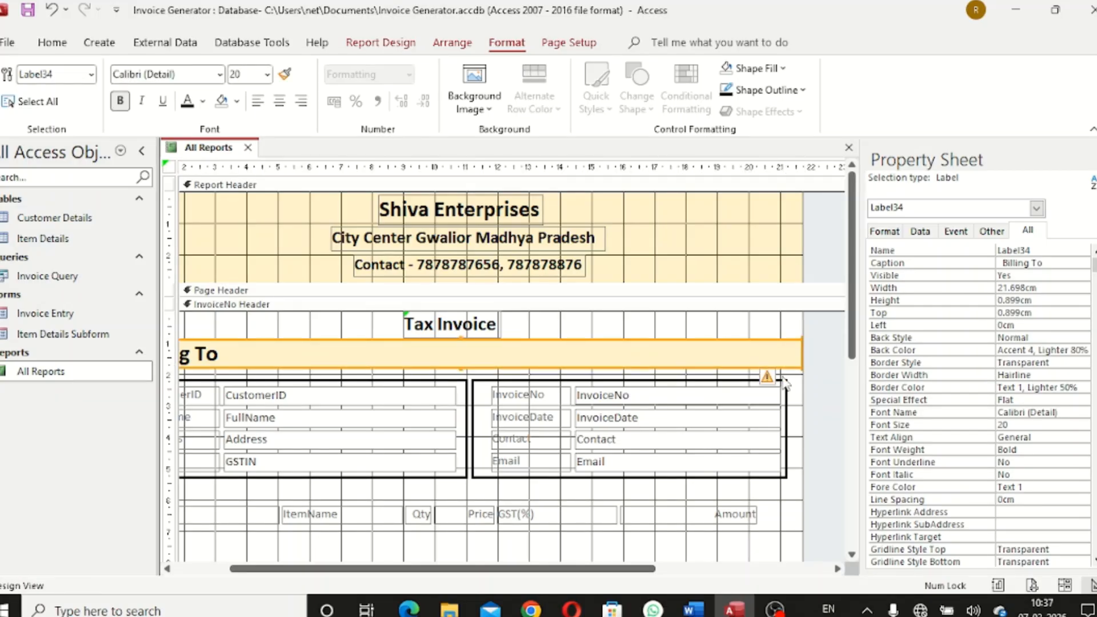
pyautogui.click(740, 337)
pyautogui.moveTo(622, 569); pyautogui.dragTo(549, 570)
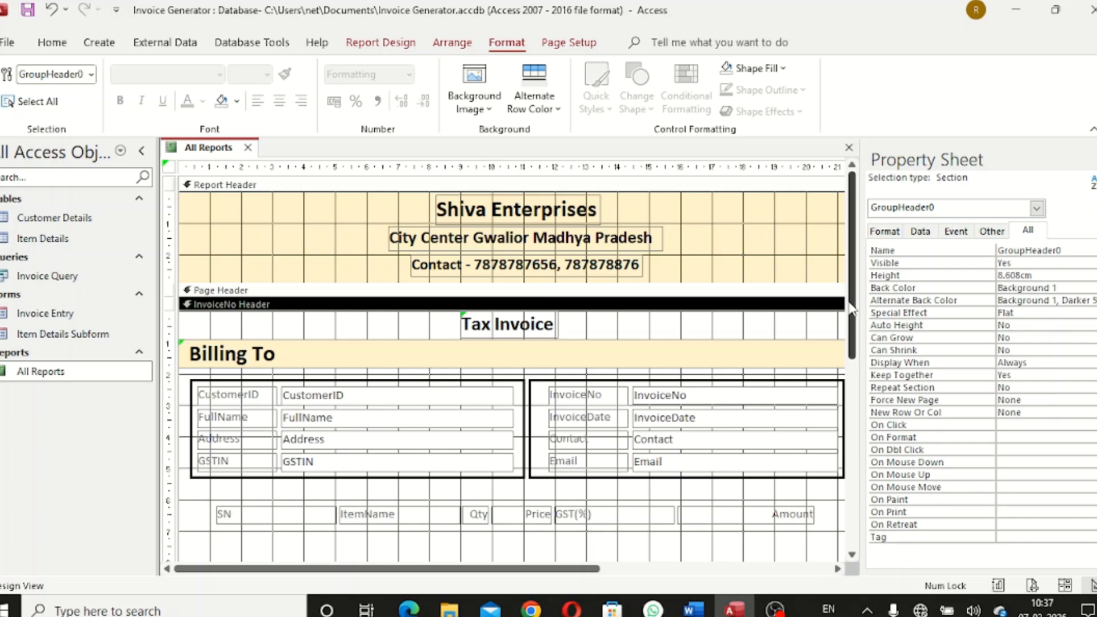
pyautogui.moveTo(852, 309); pyautogui.dragTo(840, 423)
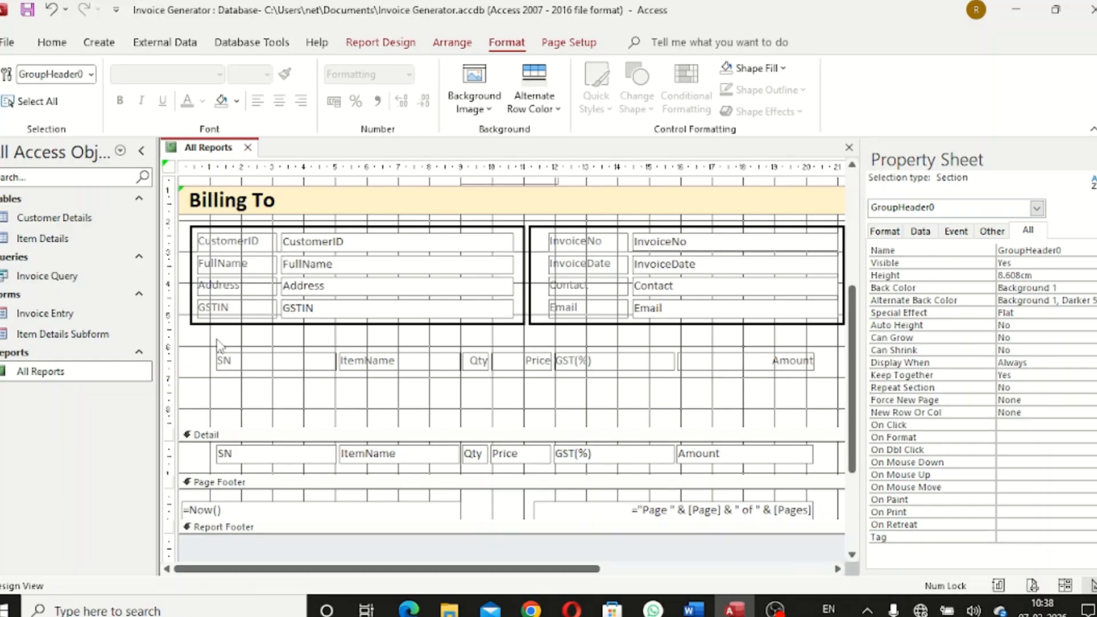
# Narrow the SN heading and SN field to about 1.5 cm
pyautogui.moveTo(219, 345); pyautogui.dragTo(307, 453)
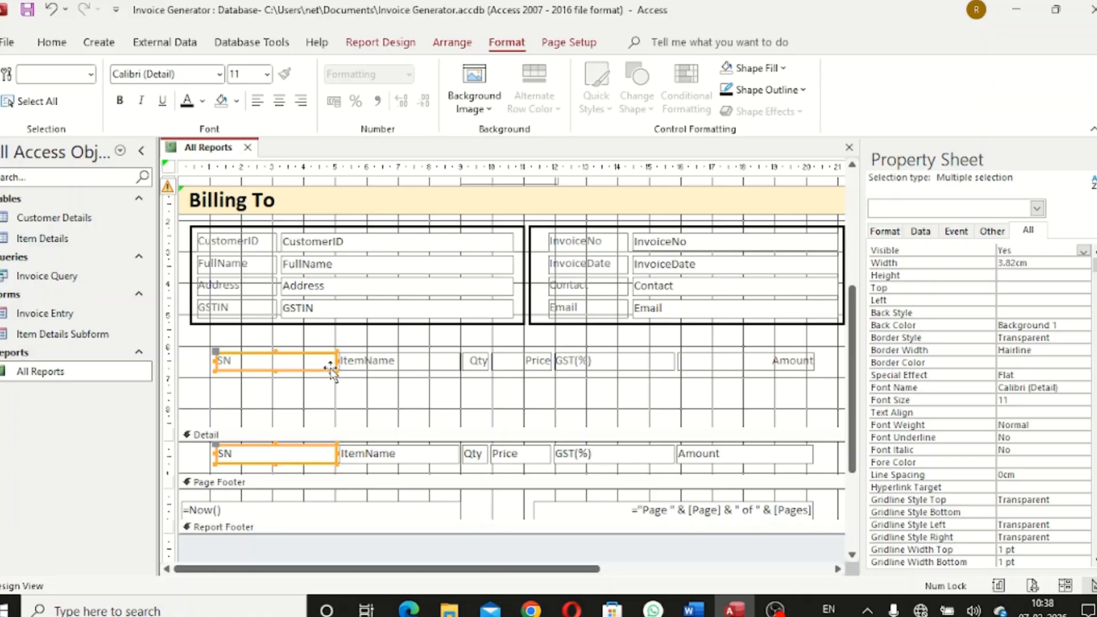
pyautogui.moveTo(337, 358); pyautogui.dragTo(265, 360)
pyautogui.click(312, 393)
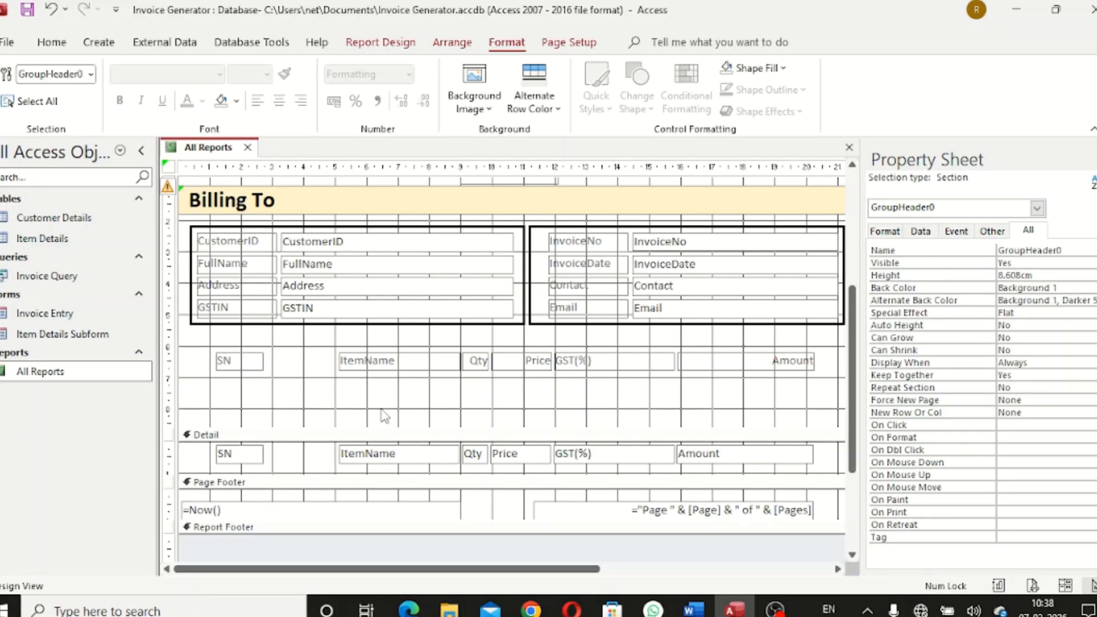
# Move the ItemName heading and field left, next to the SN column
pyautogui.click(388, 363)
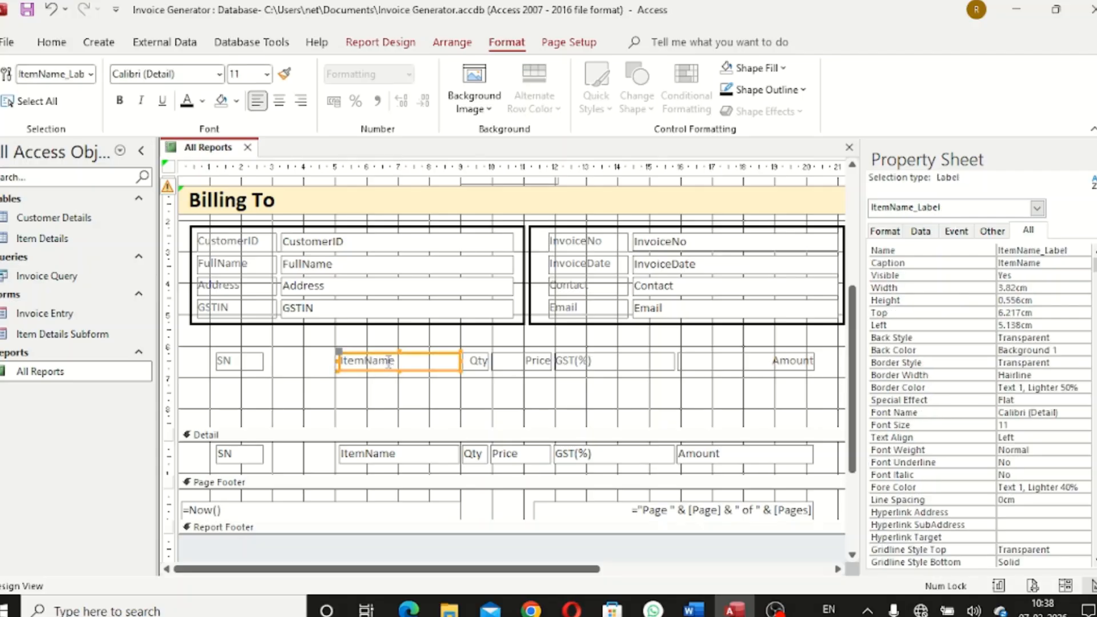
pyautogui.click(367, 315)
pyautogui.click(378, 346)
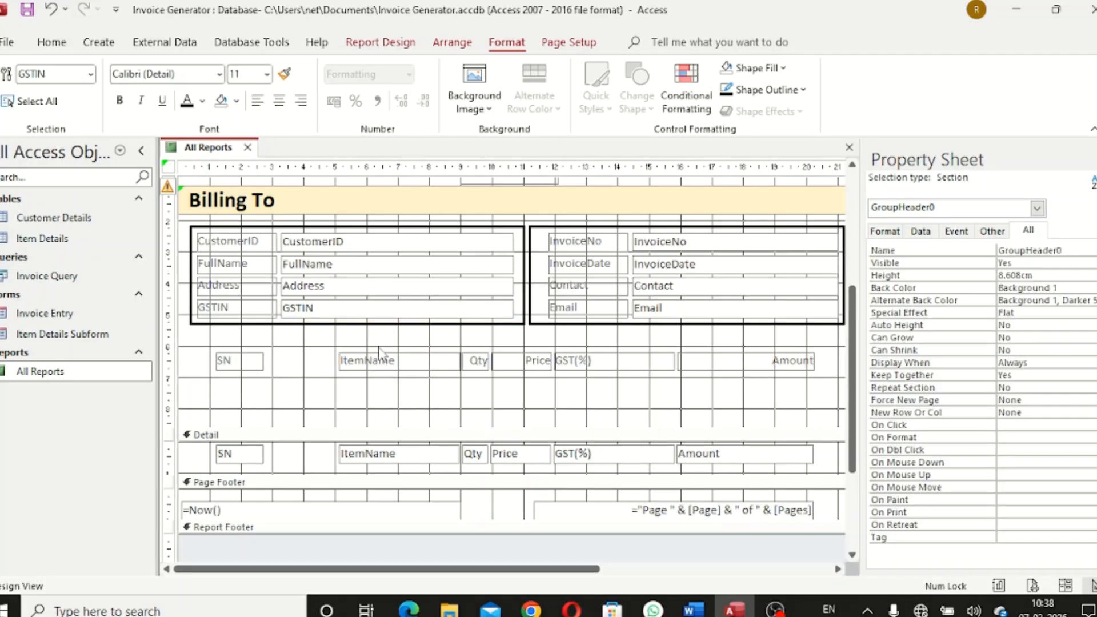
pyautogui.moveTo(383, 339); pyautogui.dragTo(407, 486)
pyautogui.press('Left')
pyautogui.press('Left')
pyautogui.press('Left')
pyautogui.press('Left')
pyautogui.press('Left')
pyautogui.press('Left')
pyautogui.press('Left')
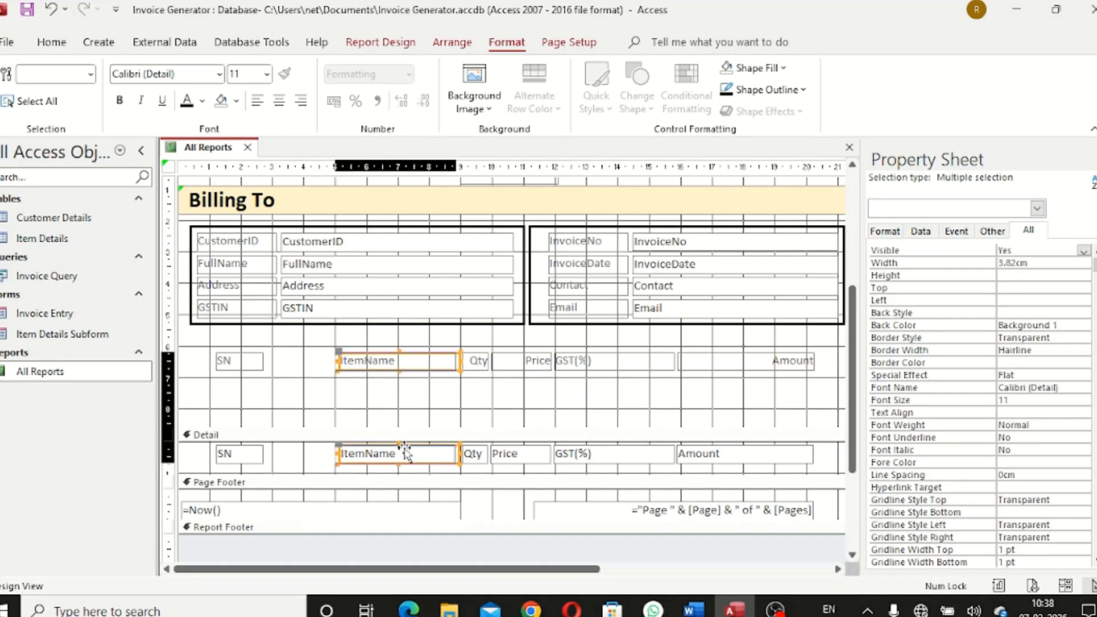
pyautogui.press('Left')
pyautogui.press('Left')
pyautogui.press('Left')
pyautogui.press('Left')
pyautogui.press('Left')
pyautogui.press('Left')
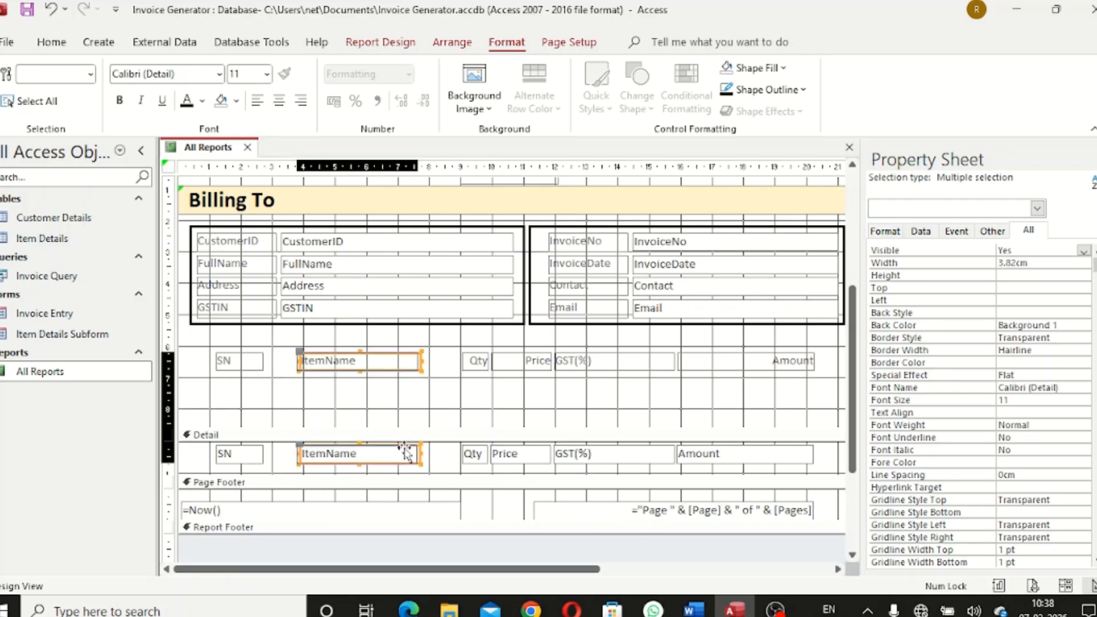
pyautogui.press('Left')
pyautogui.press('Left')
pyautogui.press('Left')
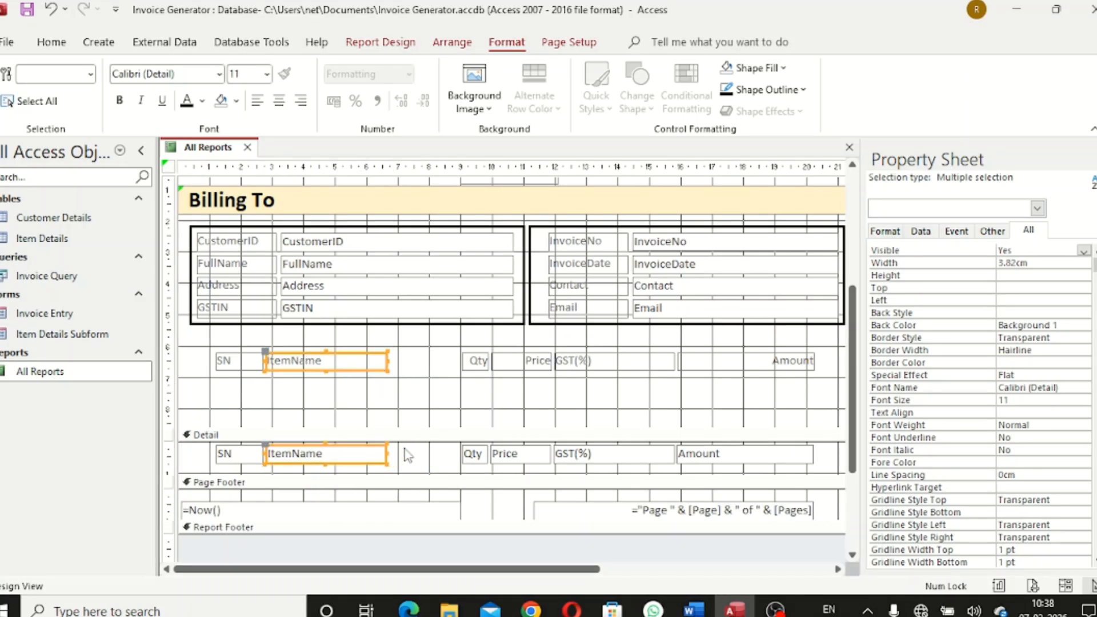
pyautogui.click(413, 417)
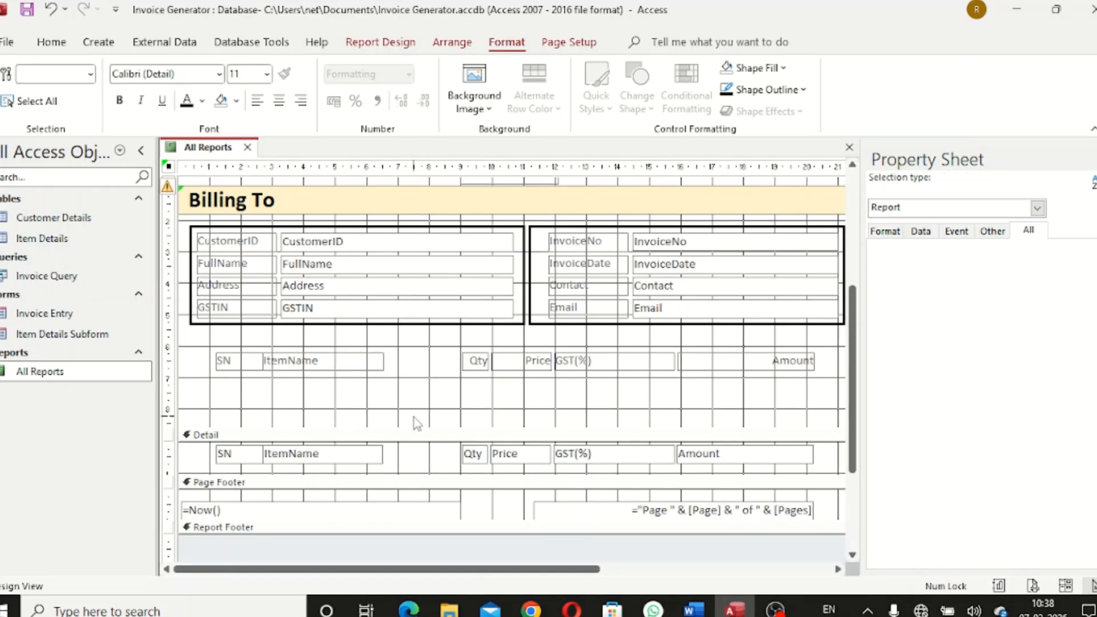
# Widen the ItemName heading and field rightward up to the Qty column
pyautogui.click(368, 370)
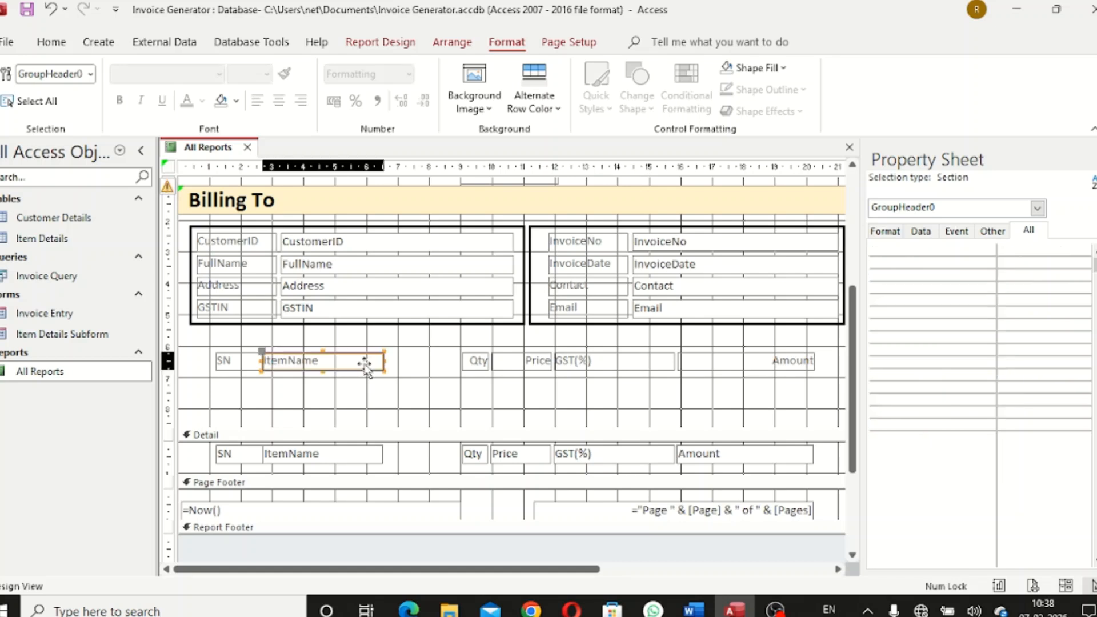
pyautogui.keyDown('shift'); pyautogui.click(351, 460); pyautogui.keyUp('shift')
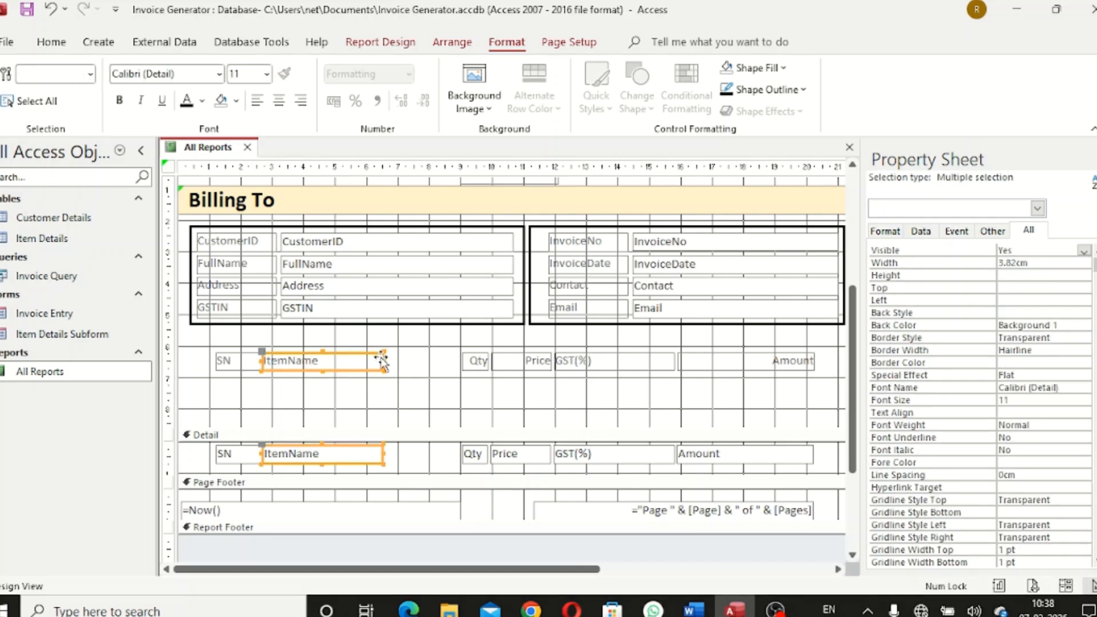
pyautogui.moveTo(380, 360); pyautogui.dragTo(448, 379)
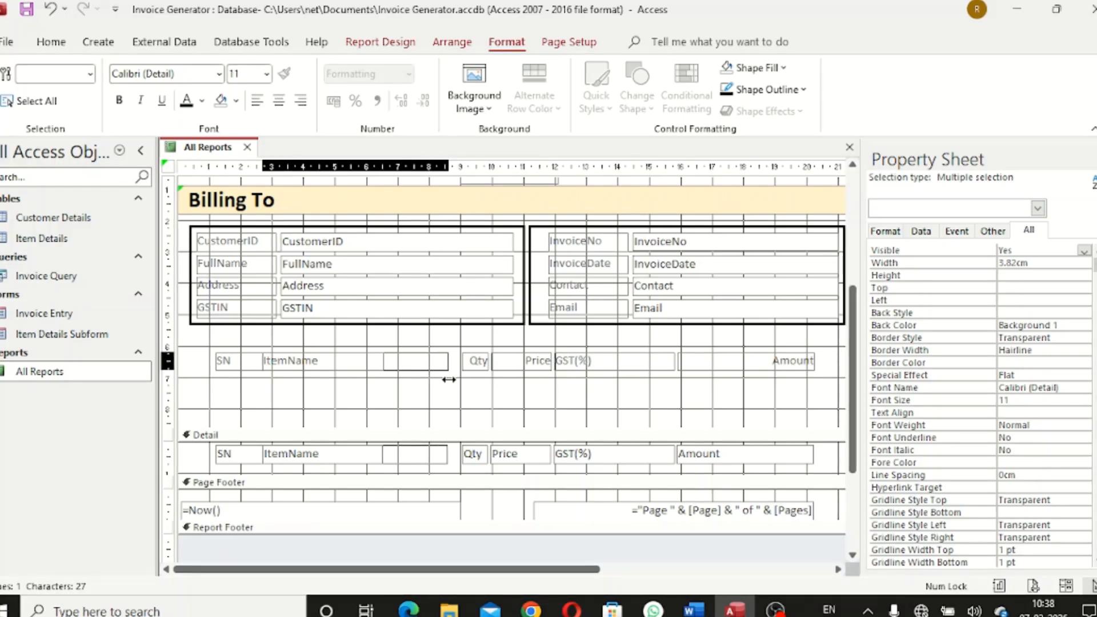
pyautogui.moveTo(448, 379); pyautogui.dragTo(453, 381)
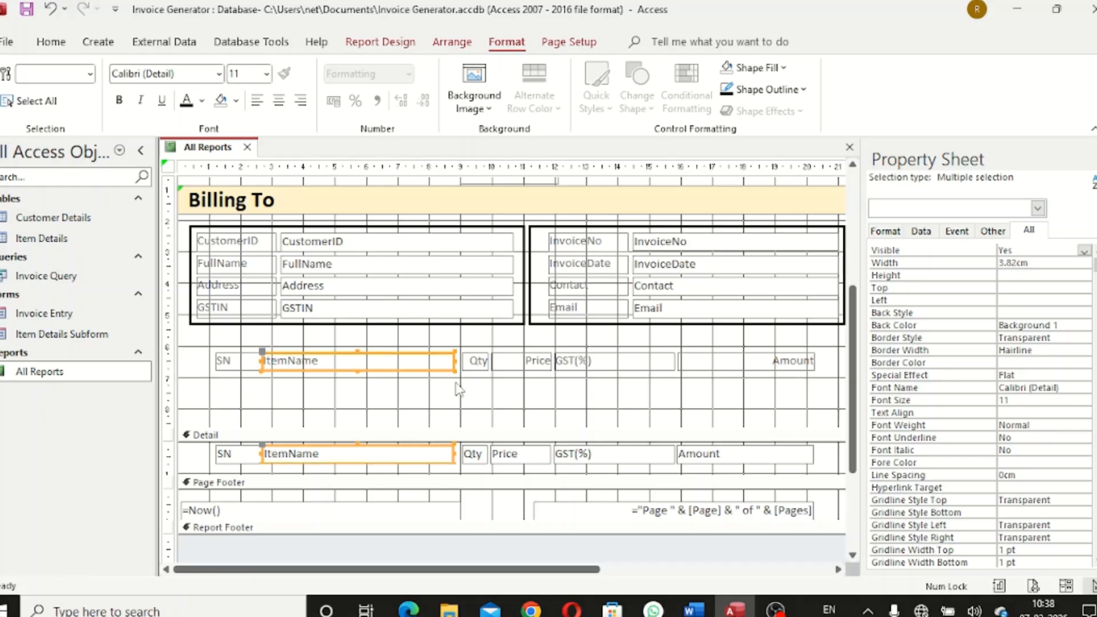
pyautogui.click(581, 422)
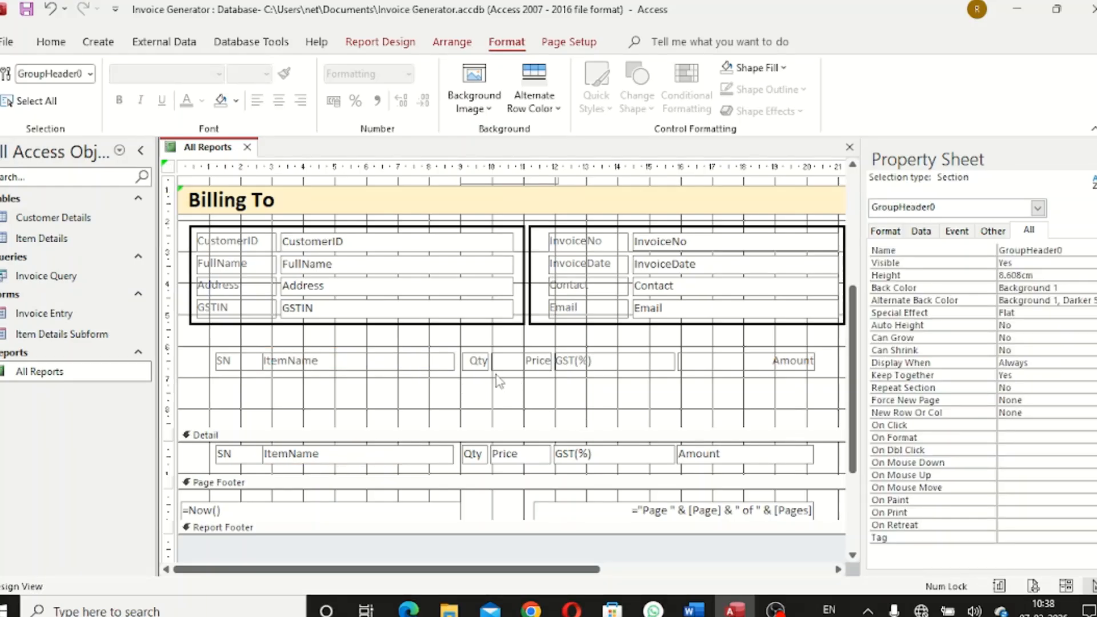
pyautogui.click(479, 366)
# Nudge the Qty and Price columns left and widen Price toward GST(%)
pyautogui.keyDown('shift'); pyautogui.click(480, 460); pyautogui.keyUp('shift')
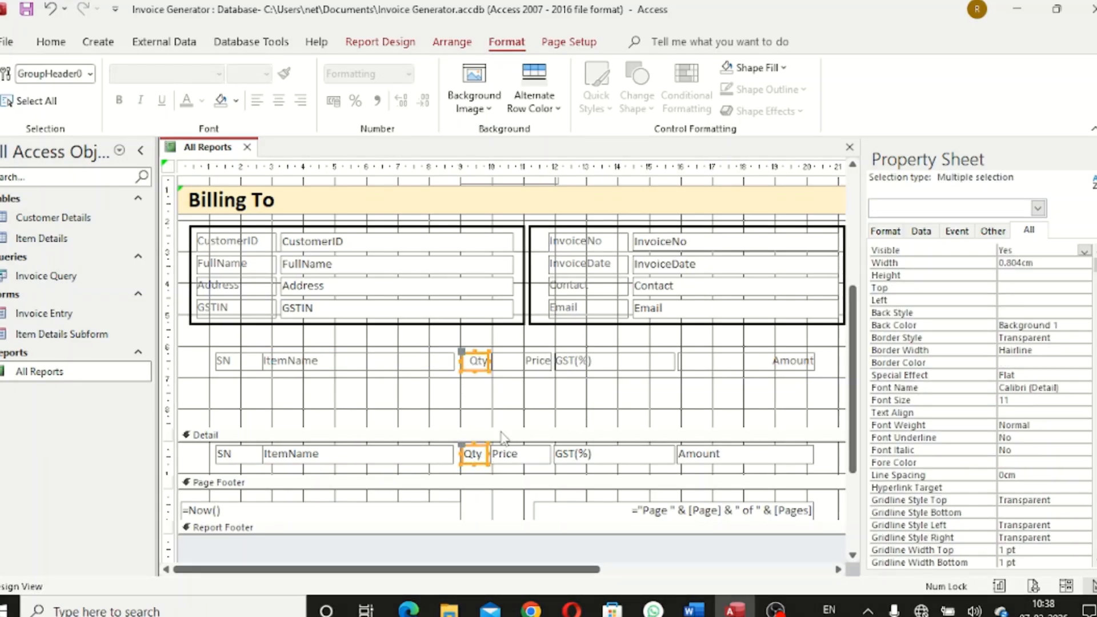
pyautogui.press('Left')
pyautogui.press('Left')
pyautogui.press('Left')
pyautogui.click(534, 403)
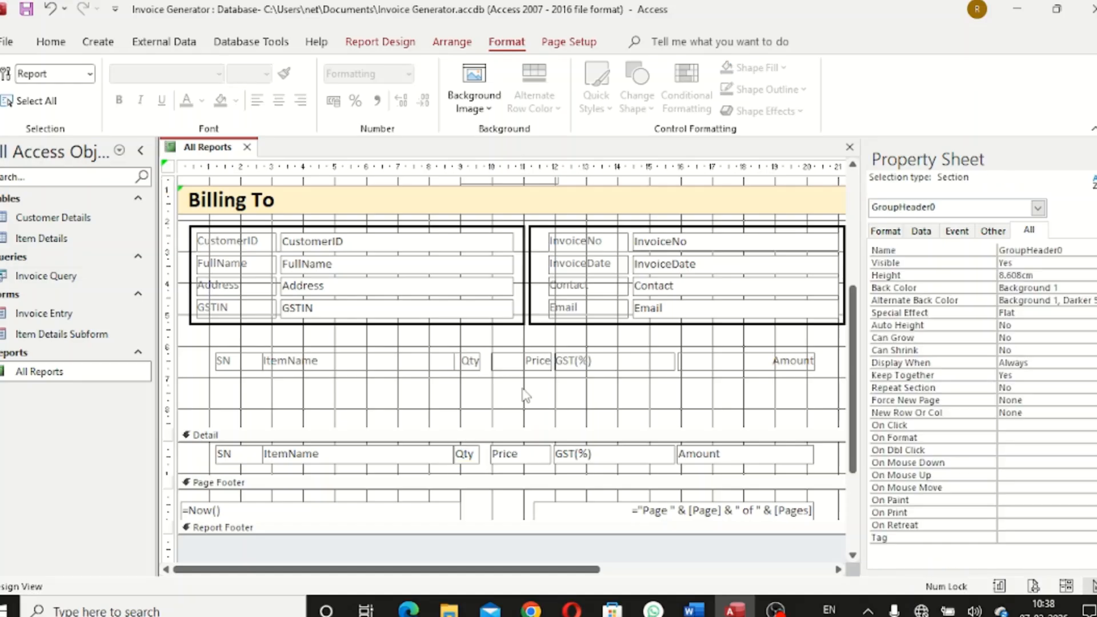
pyautogui.click(528, 365)
pyautogui.keyDown('shift'); pyautogui.click(517, 454); pyautogui.keyUp('shift')
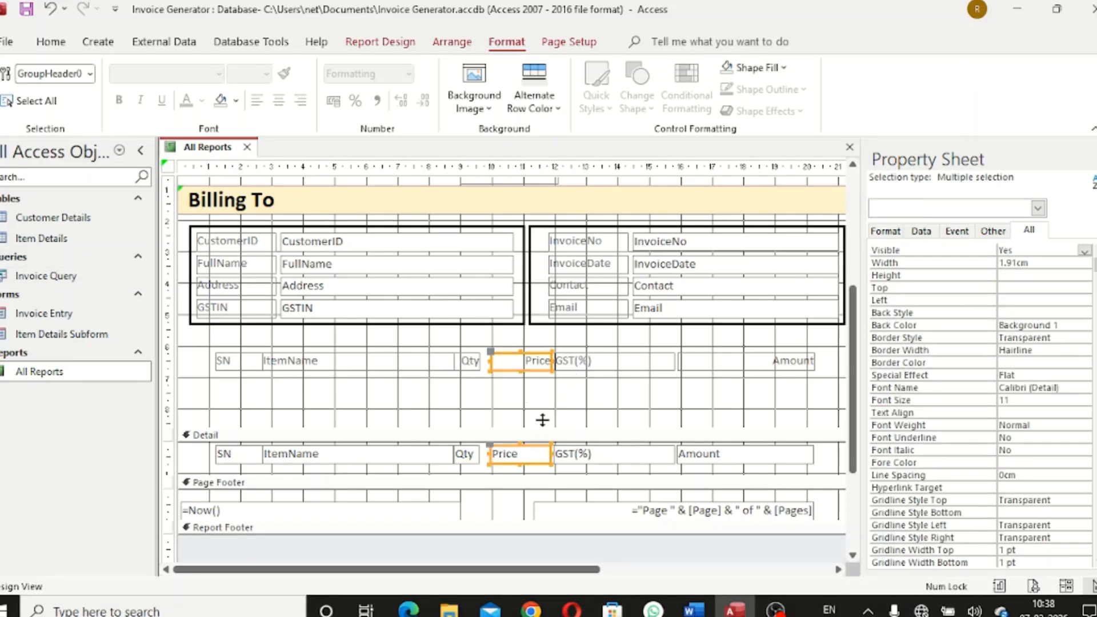
pyautogui.press('Left')
pyautogui.press('Left')
pyautogui.press('Left')
pyautogui.press('Left')
pyautogui.press('Left')
pyautogui.press('Left')
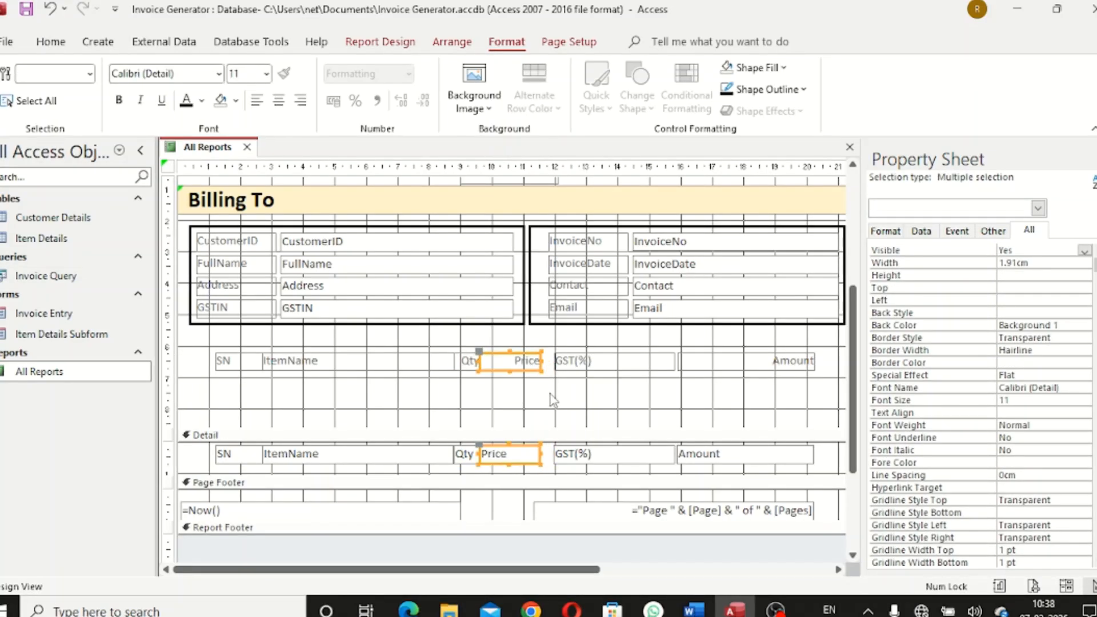
pyautogui.moveTo(544, 364); pyautogui.dragTo(557, 371)
pyautogui.click(582, 398)
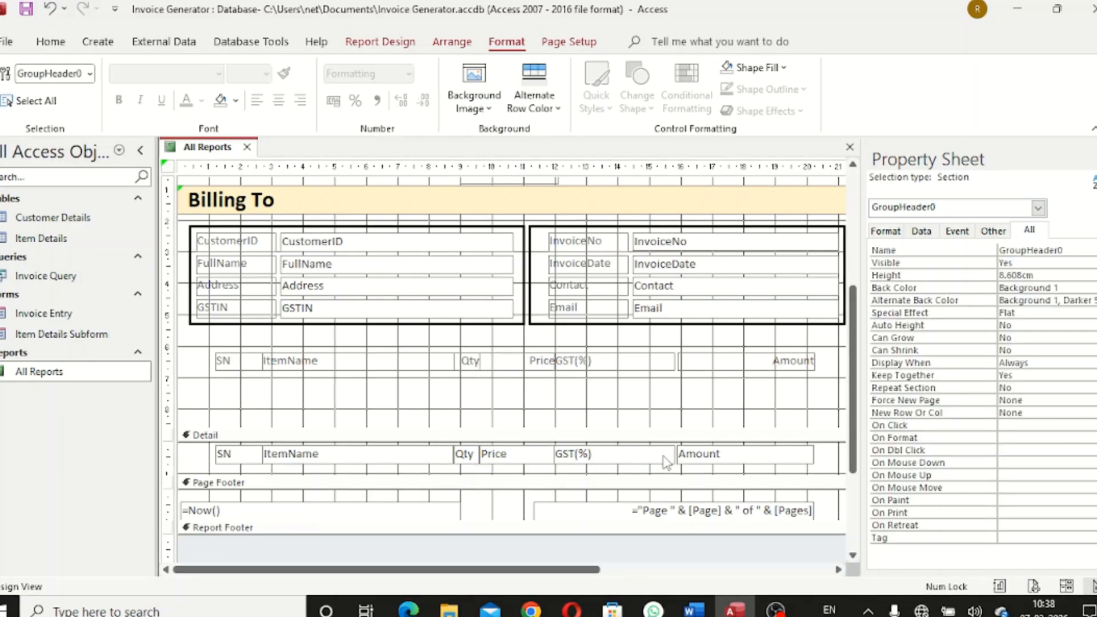
# Narrow the GST(%) column to 2.312 cm and shift the Amount column left
pyautogui.click(631, 362)
pyautogui.keyDown('shift'); pyautogui.click(632, 456); pyautogui.keyUp('shift')
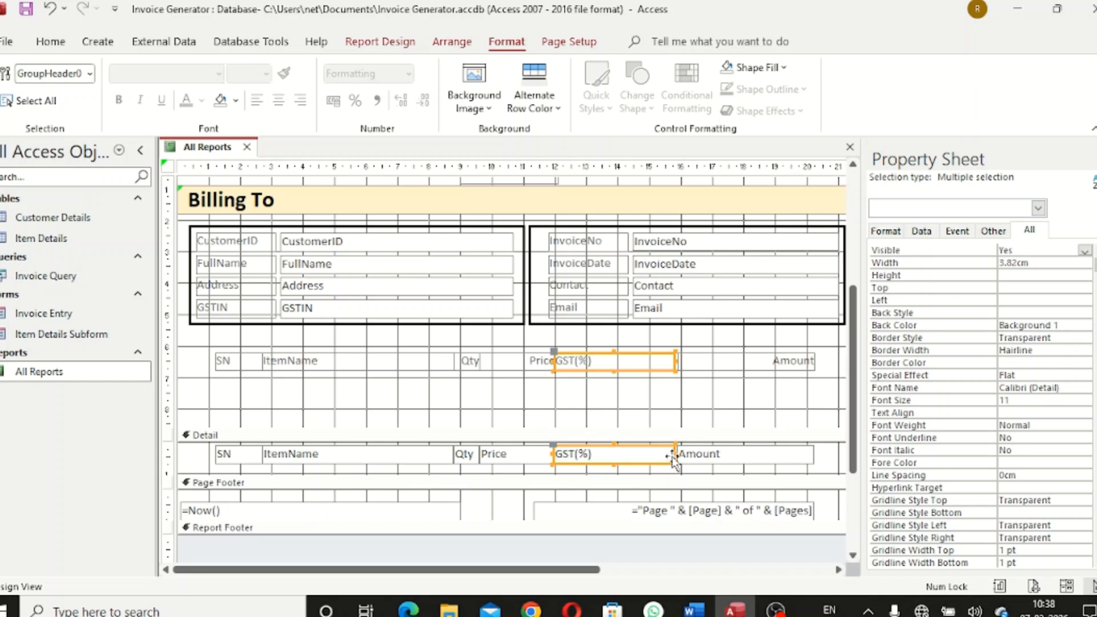
pyautogui.moveTo(673, 458); pyautogui.dragTo(626, 455)
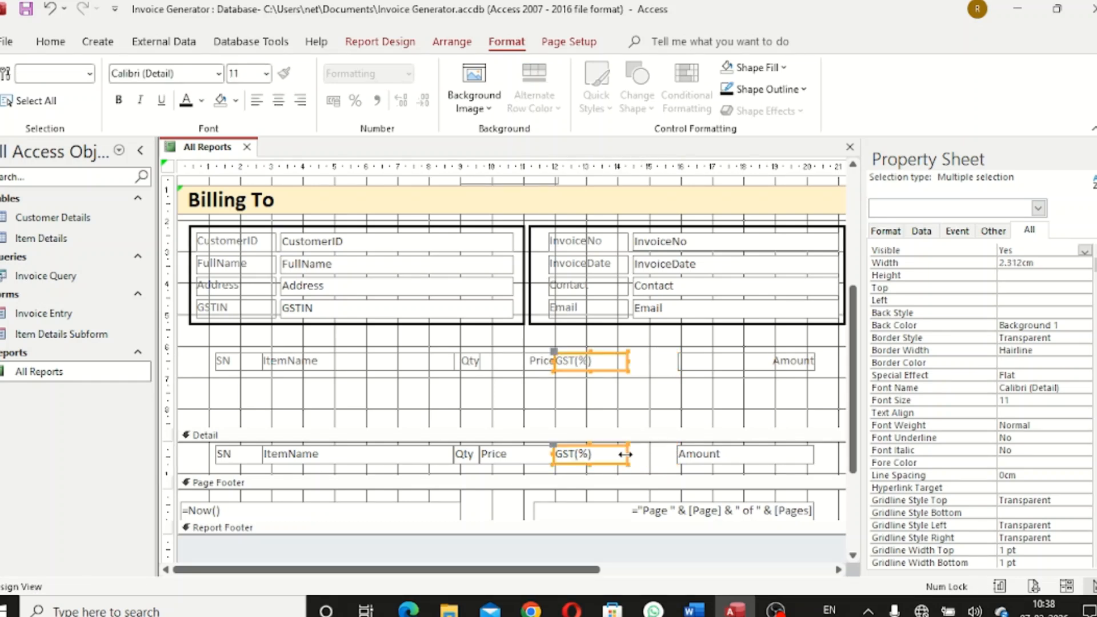
pyautogui.click(658, 416)
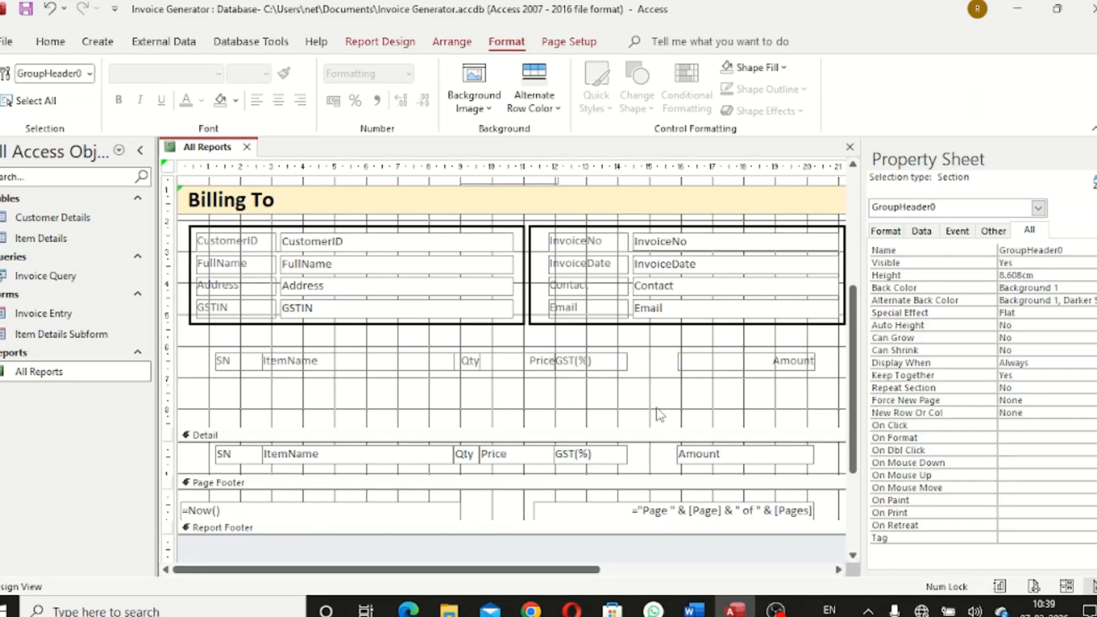
pyautogui.click(746, 365)
pyautogui.keyDown('shift'); pyautogui.click(737, 457); pyautogui.keyUp('shift')
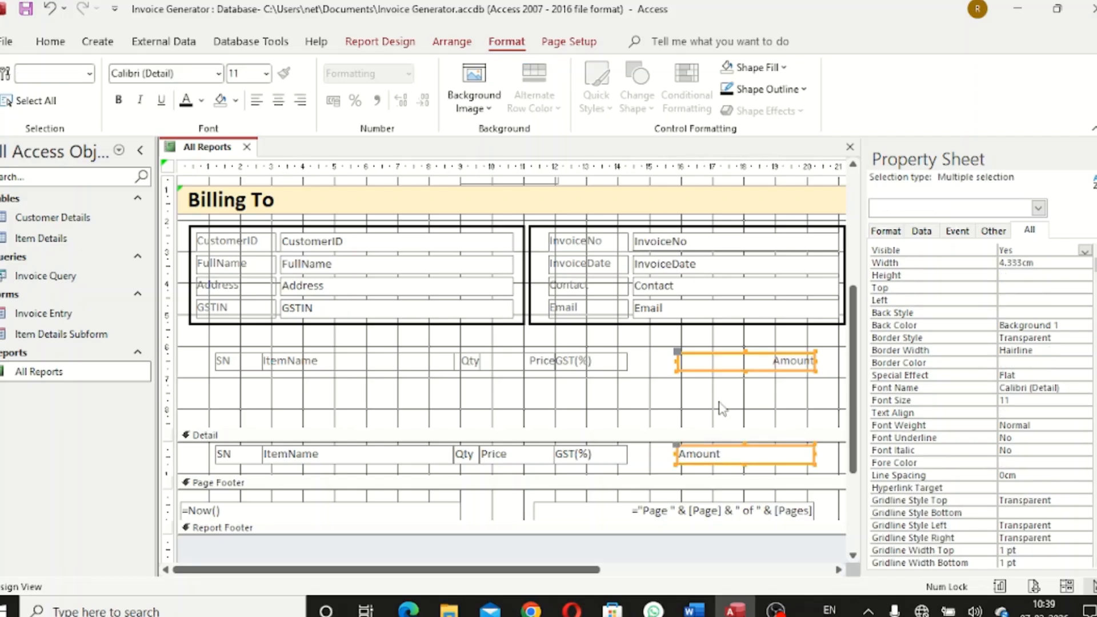
pyautogui.press('Left')
pyautogui.press('Left')
pyautogui.press('Left')
pyautogui.press('Left')
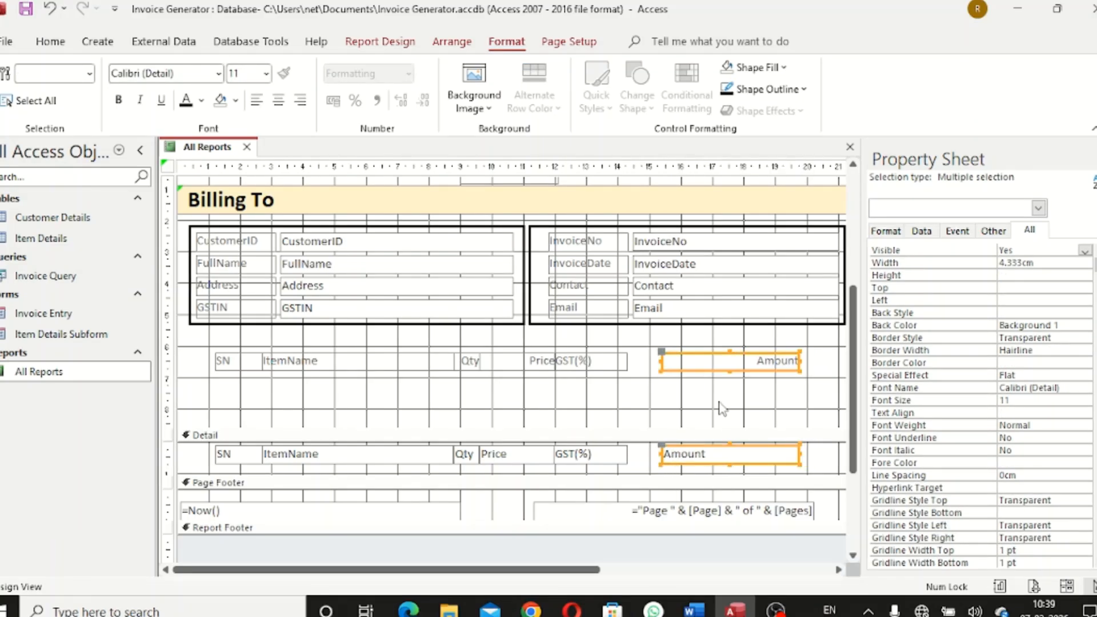
pyautogui.click(722, 409)
# Shift Qty, Price and GST(%) right together, then readjust the GST(%) column edges
pyautogui.moveTo(474, 341); pyautogui.dragTo(612, 476)
pyautogui.press('Right')
pyautogui.press('Right')
pyautogui.press('Right')
pyautogui.press('Right')
pyautogui.press('Right')
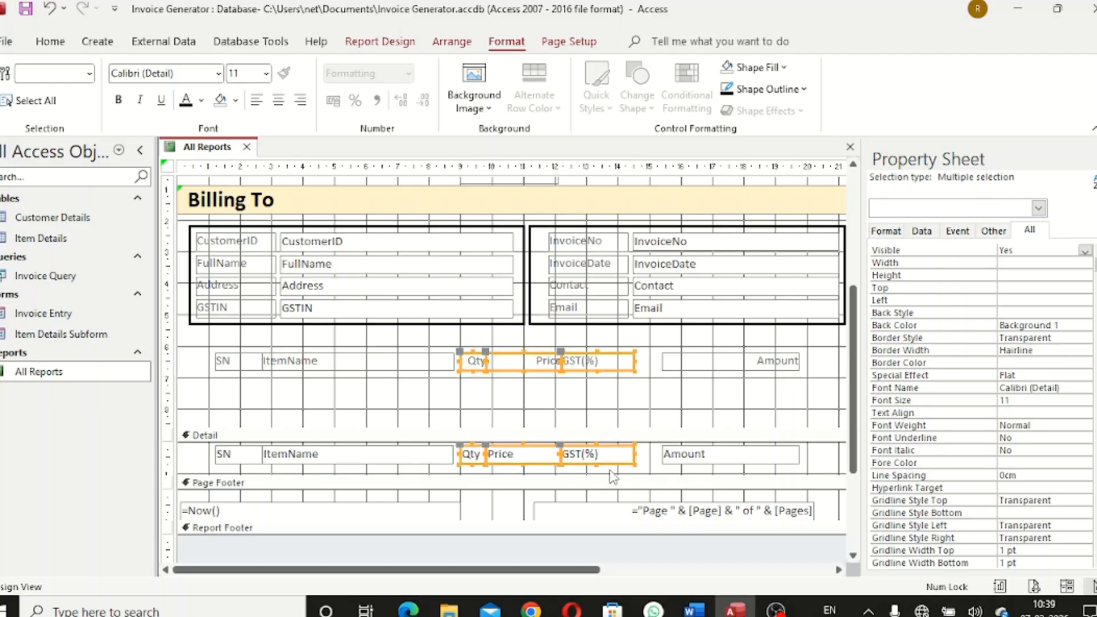
pyautogui.click(596, 383)
pyautogui.moveTo(607, 348); pyautogui.dragTo(637, 471)
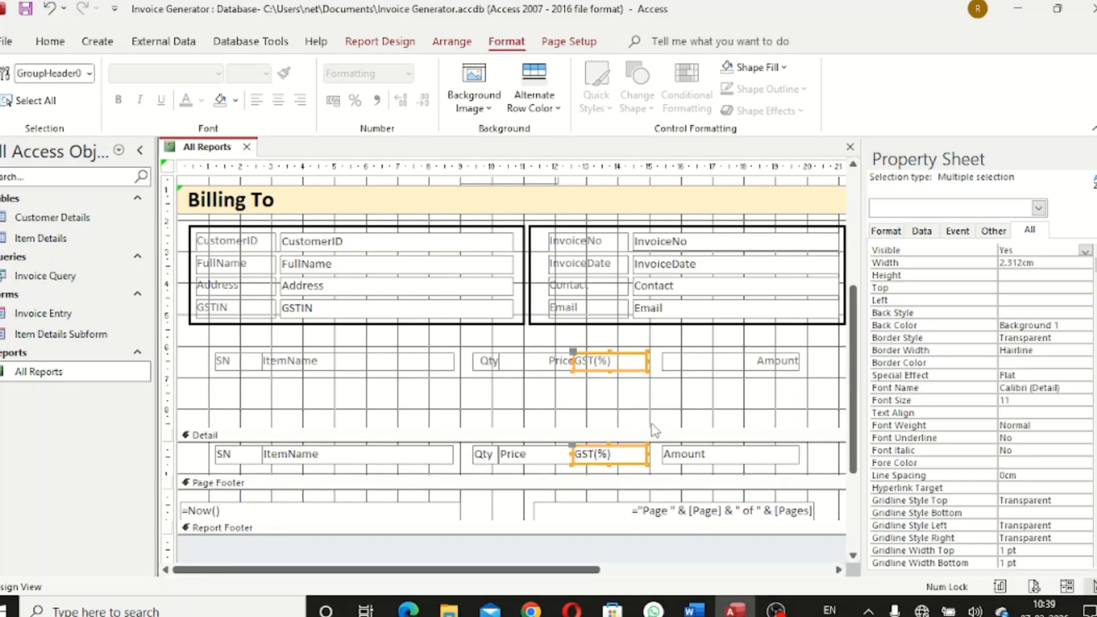
pyautogui.moveTo(647, 362); pyautogui.dragTo(663, 362)
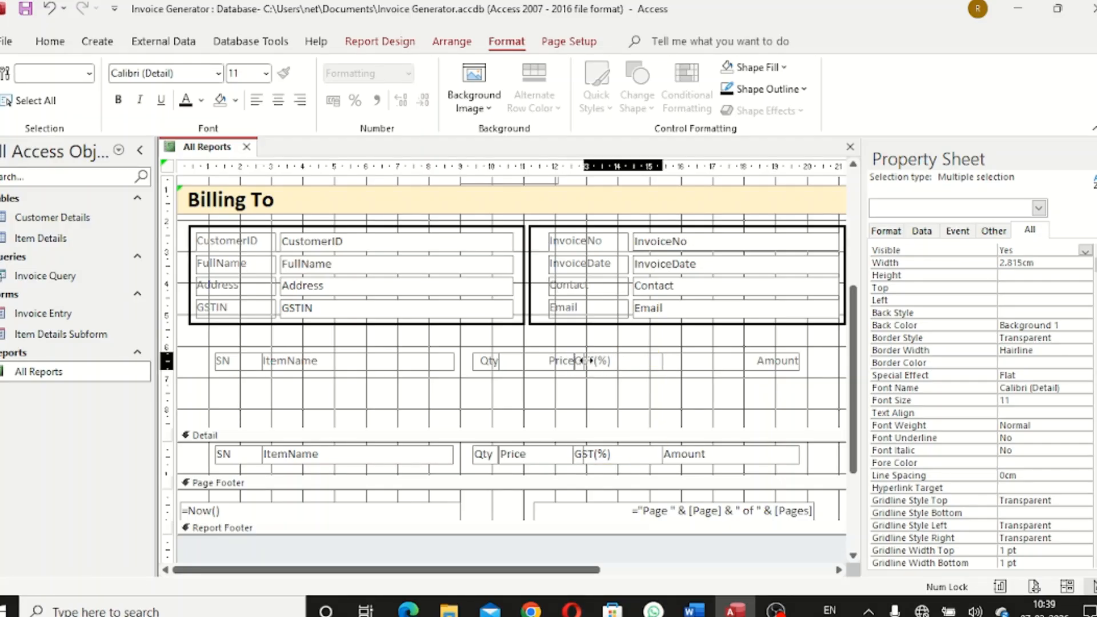
pyautogui.moveTo(587, 361); pyautogui.dragTo(589, 360)
pyautogui.click(573, 378)
# Widen the Price heading and field to about 2.386 cm to meet GST(%)
pyautogui.click(560, 367)
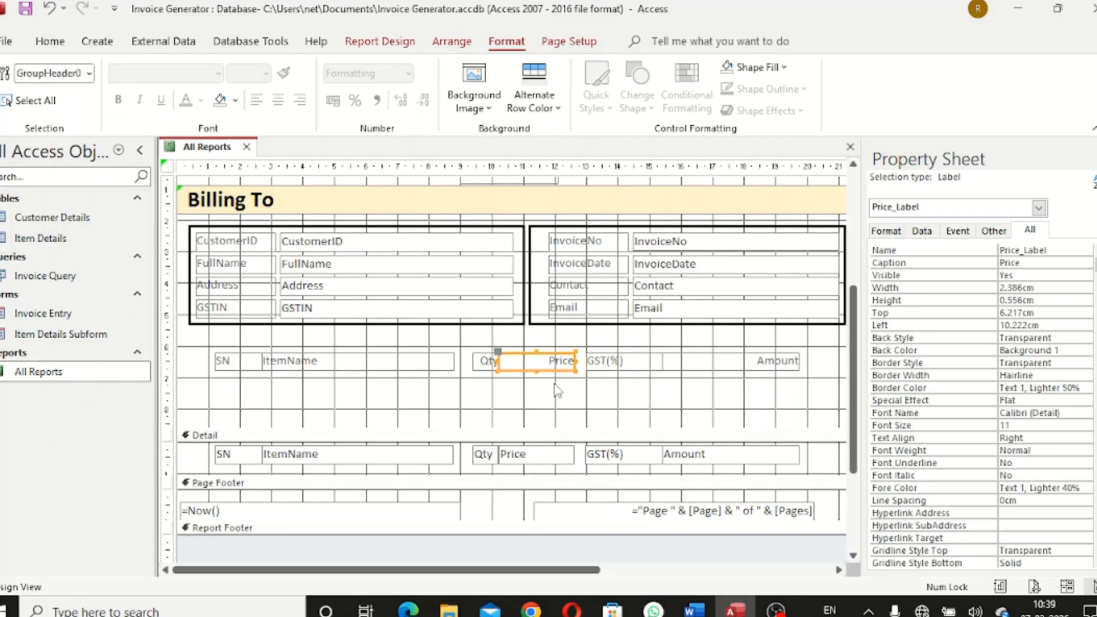
pyautogui.keyDown('shift'); pyautogui.click(555, 455); pyautogui.keyUp('shift')
pyautogui.moveTo(577, 360); pyautogui.dragTo(586, 360)
pyautogui.click(594, 403)
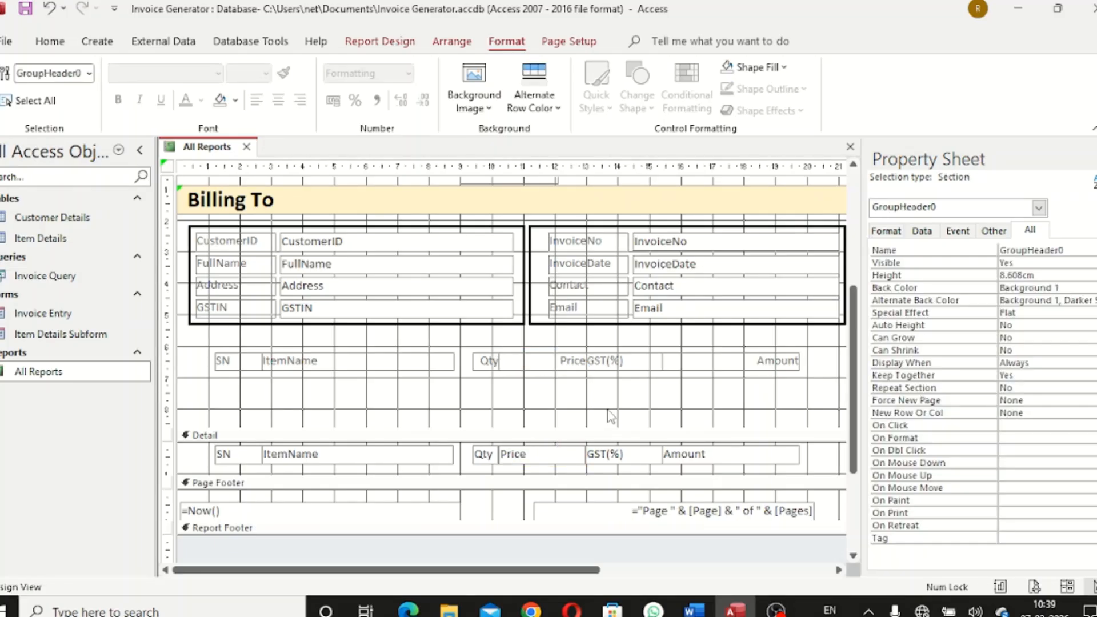
# Widen the ItemName heading and field slightly
pyautogui.click(395, 364)
pyautogui.keyDown('shift'); pyautogui.click(400, 454); pyautogui.keyUp('shift')
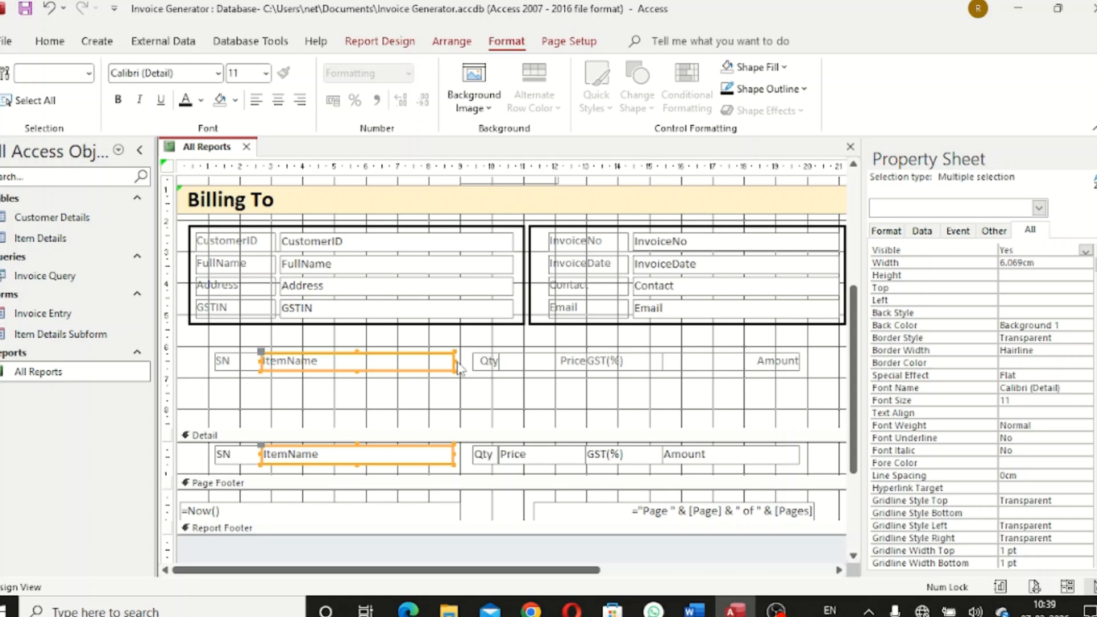
pyautogui.moveTo(455, 361); pyautogui.dragTo(466, 361)
pyautogui.click(500, 388)
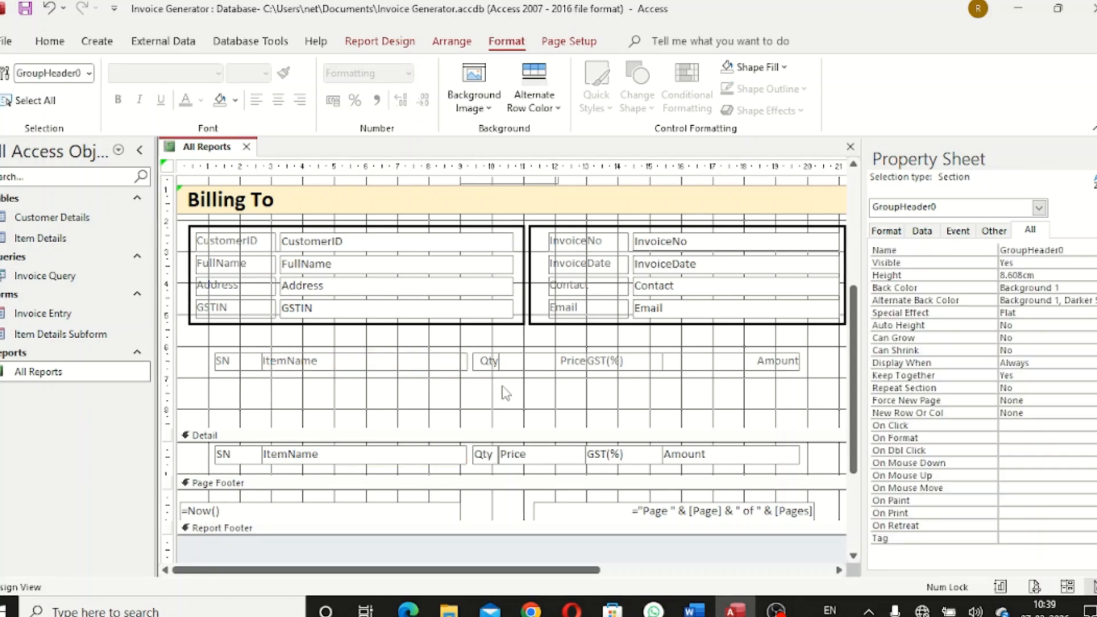
# Extend the Price column's left edge up to the Qty column
pyautogui.click(491, 362)
pyautogui.keyDown('shift'); pyautogui.click(483, 454); pyautogui.keyUp('shift')
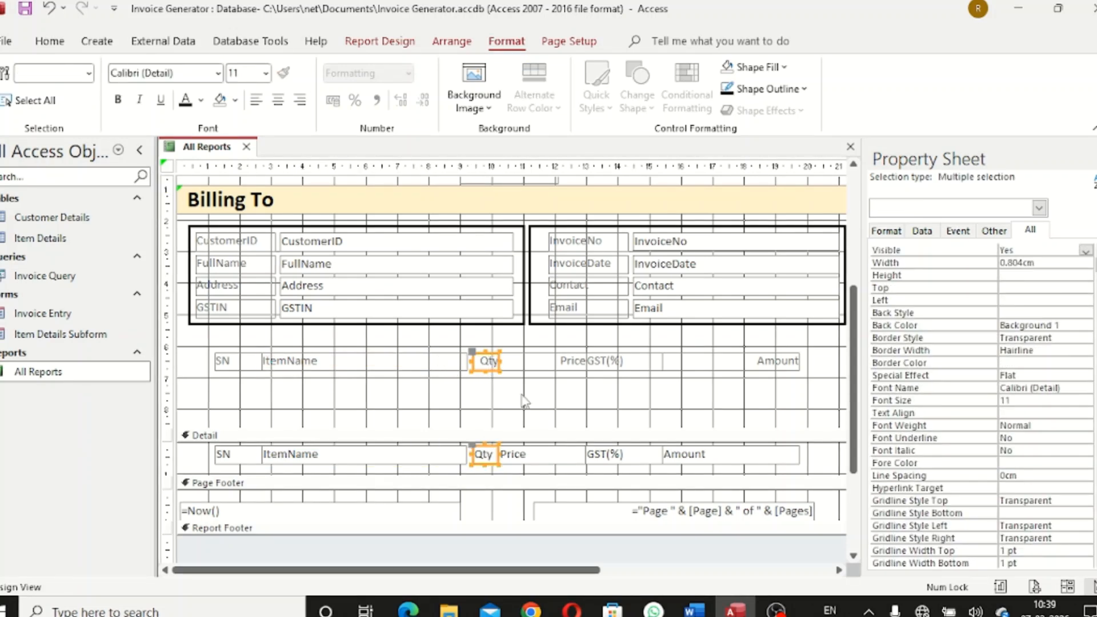
pyautogui.click(524, 400)
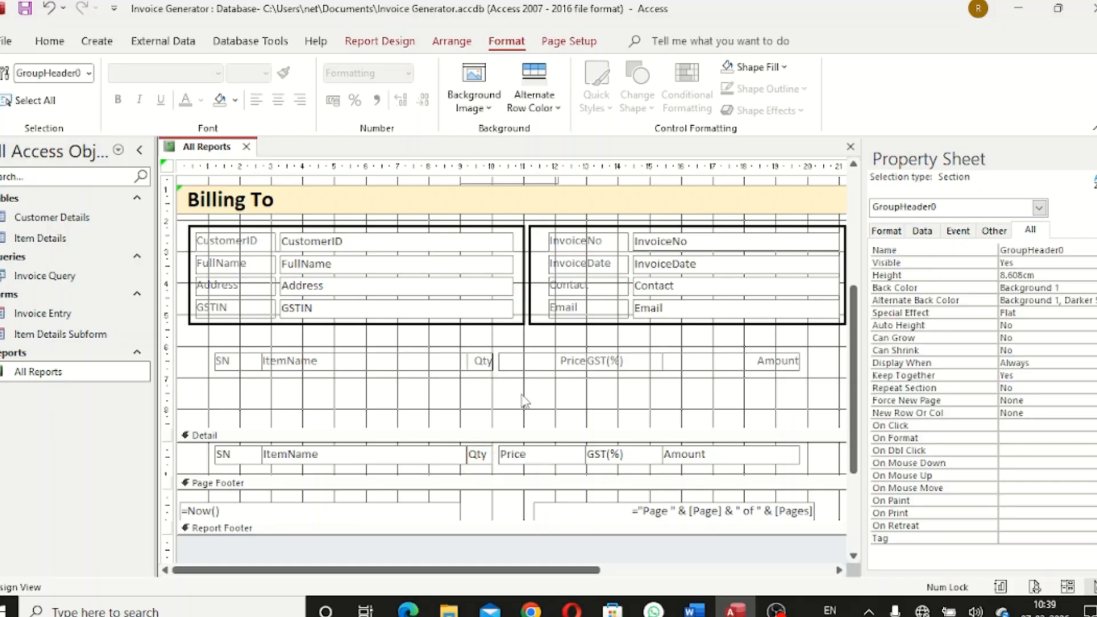
pyautogui.click(526, 362)
pyautogui.keyDown('shift'); pyautogui.click(528, 460); pyautogui.keyUp('shift')
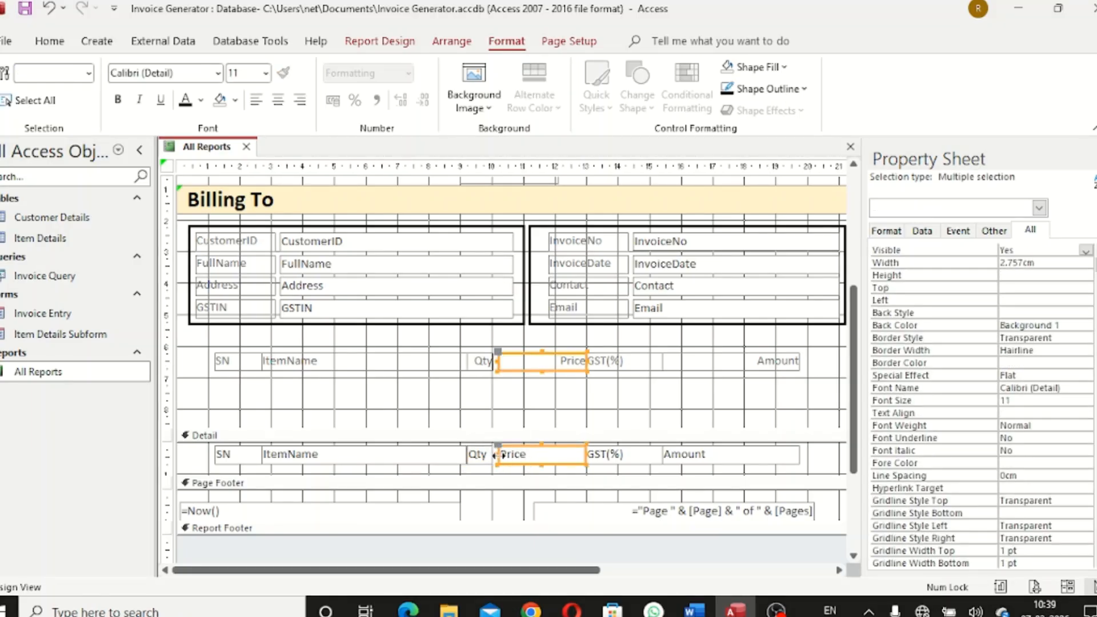
pyautogui.moveTo(499, 455); pyautogui.dragTo(492, 454)
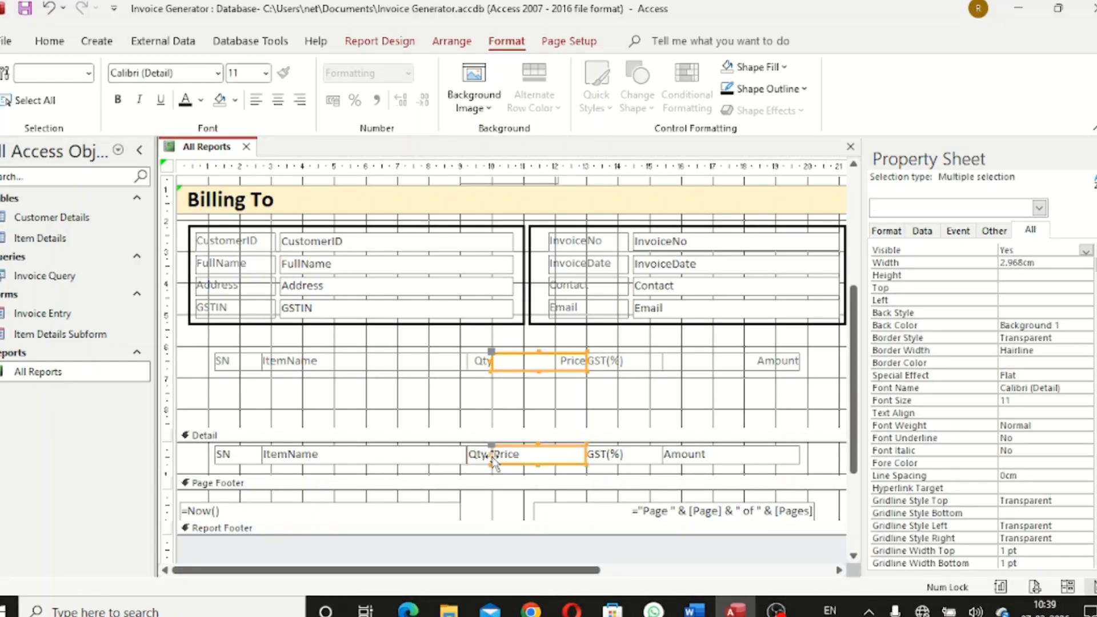
pyautogui.click(655, 407)
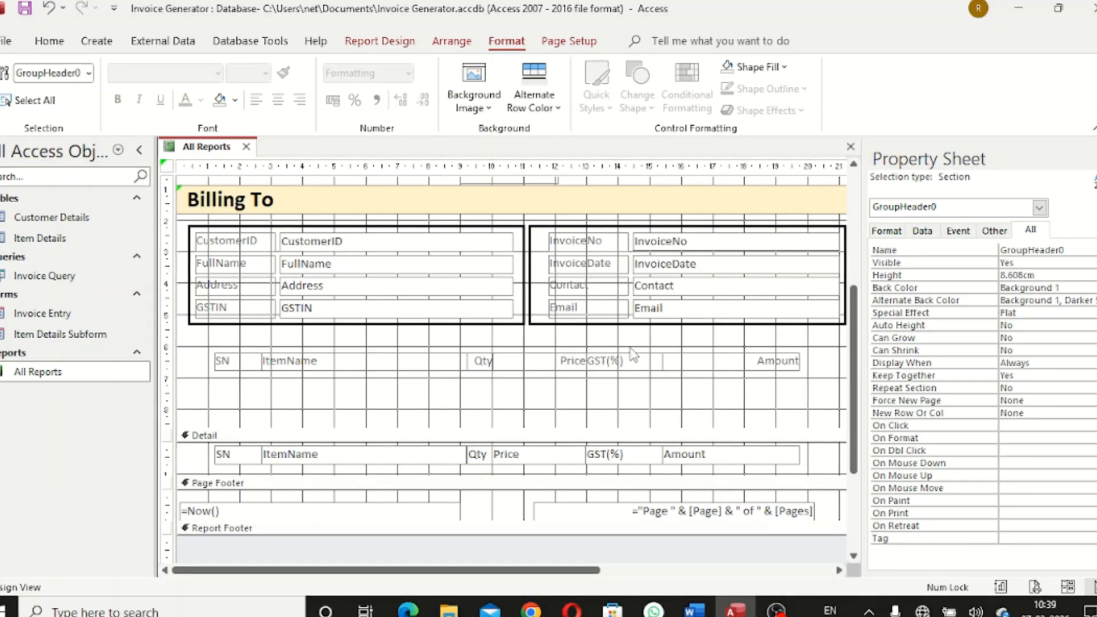
# Shift GST(%) and Amount right, then widen Price to 2.968 cm up to GST(%)
pyautogui.moveTo(634, 354); pyautogui.dragTo(692, 402)
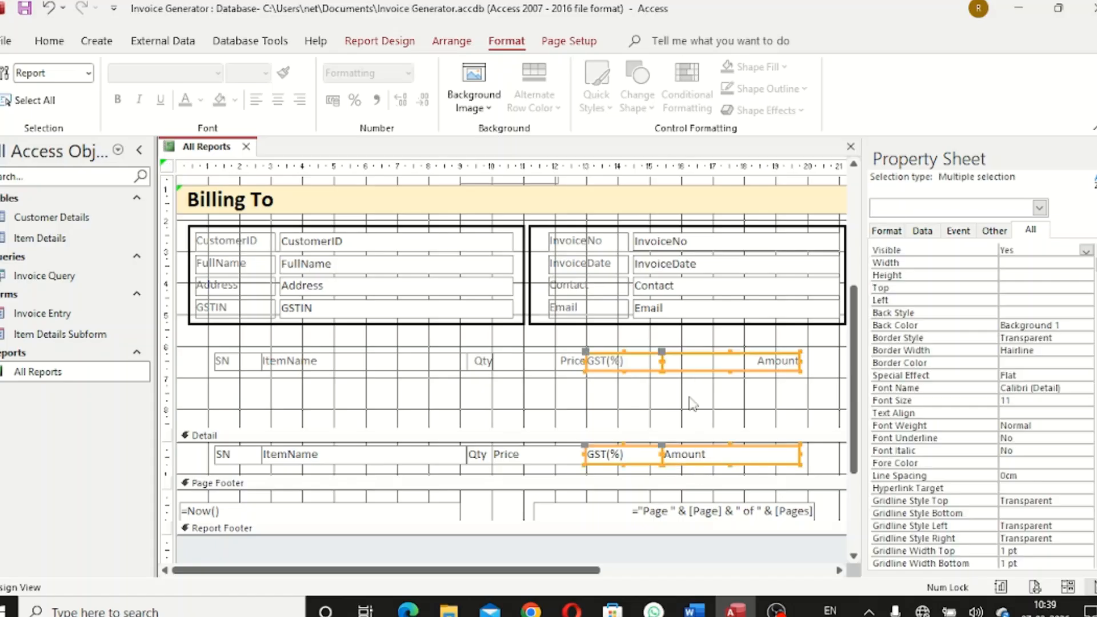
pyautogui.press('Right')
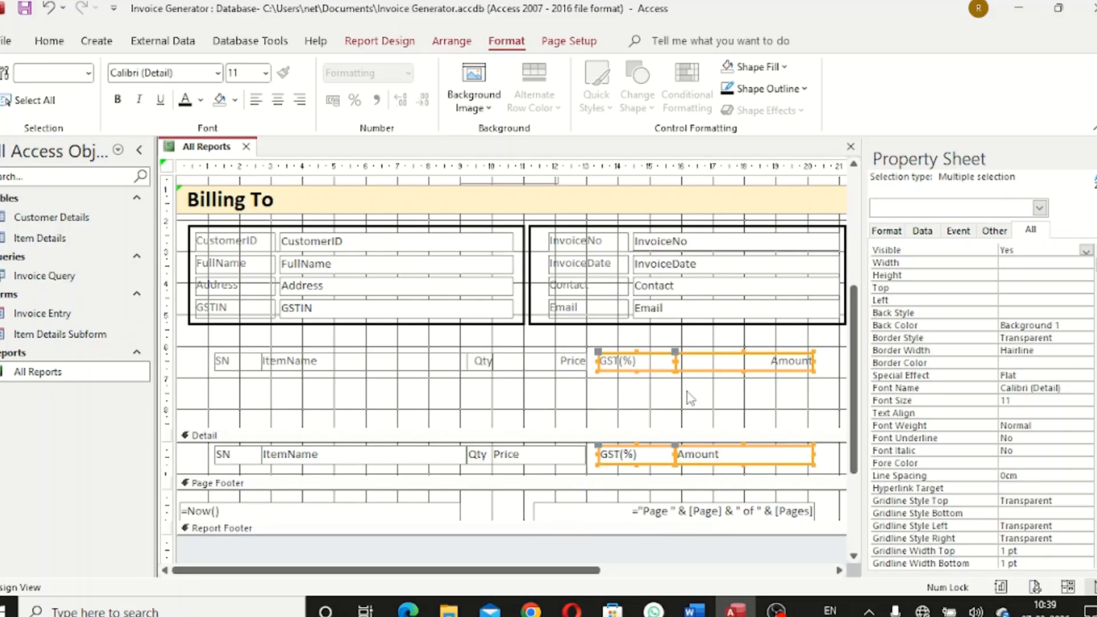
pyautogui.click(687, 390)
pyautogui.click(553, 366)
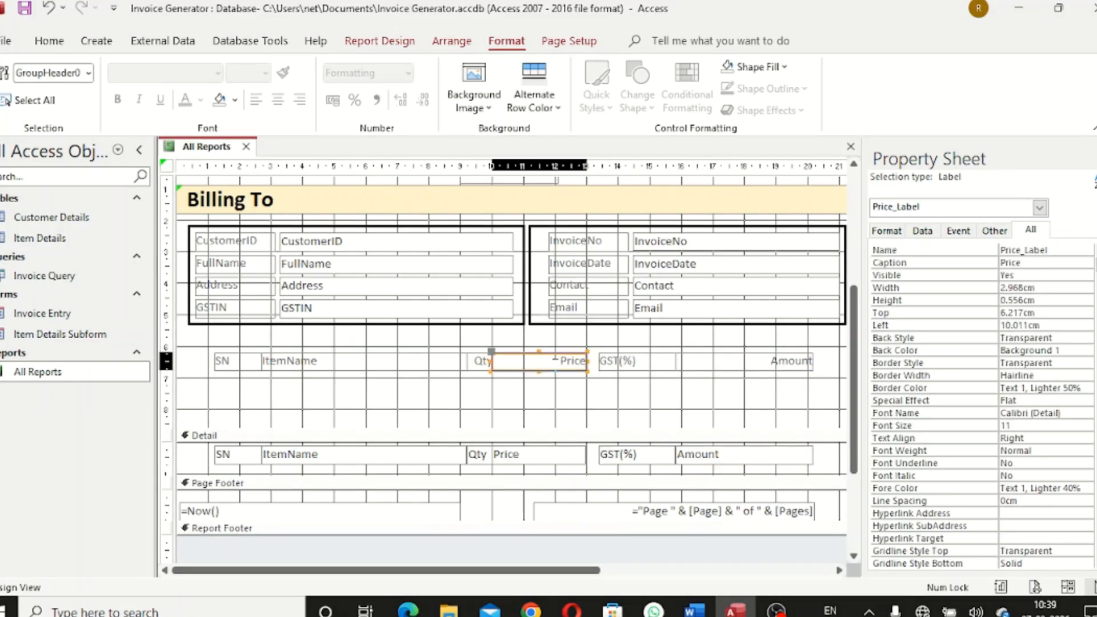
pyautogui.keyDown('shift'); pyautogui.click(548, 454); pyautogui.keyUp('shift')
pyautogui.moveTo(587, 362); pyautogui.dragTo(599, 363)
pyautogui.click(657, 424)
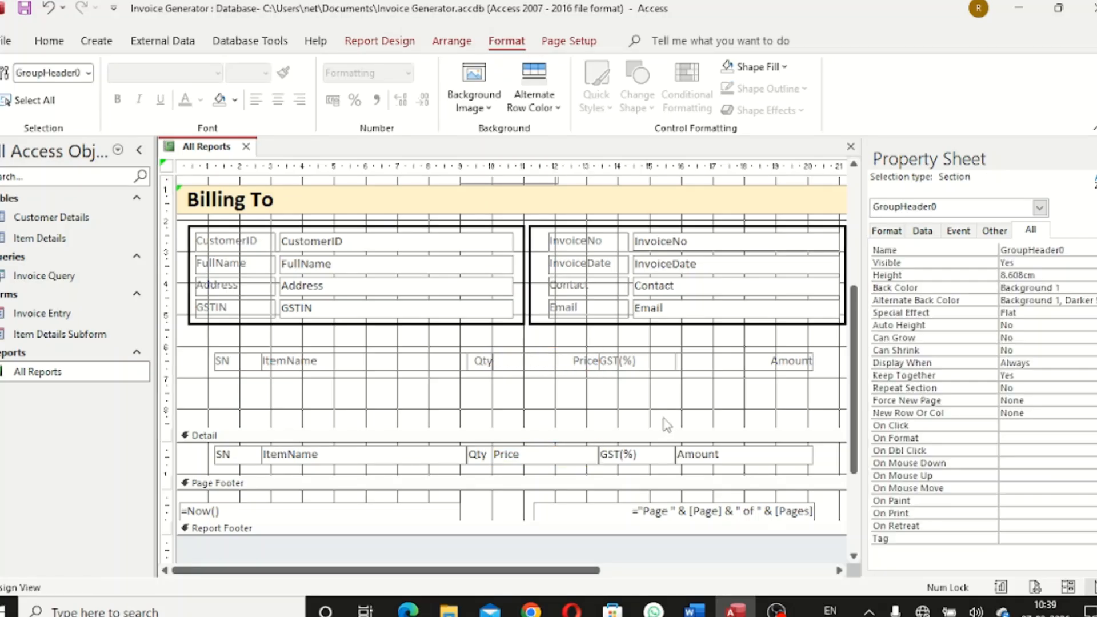
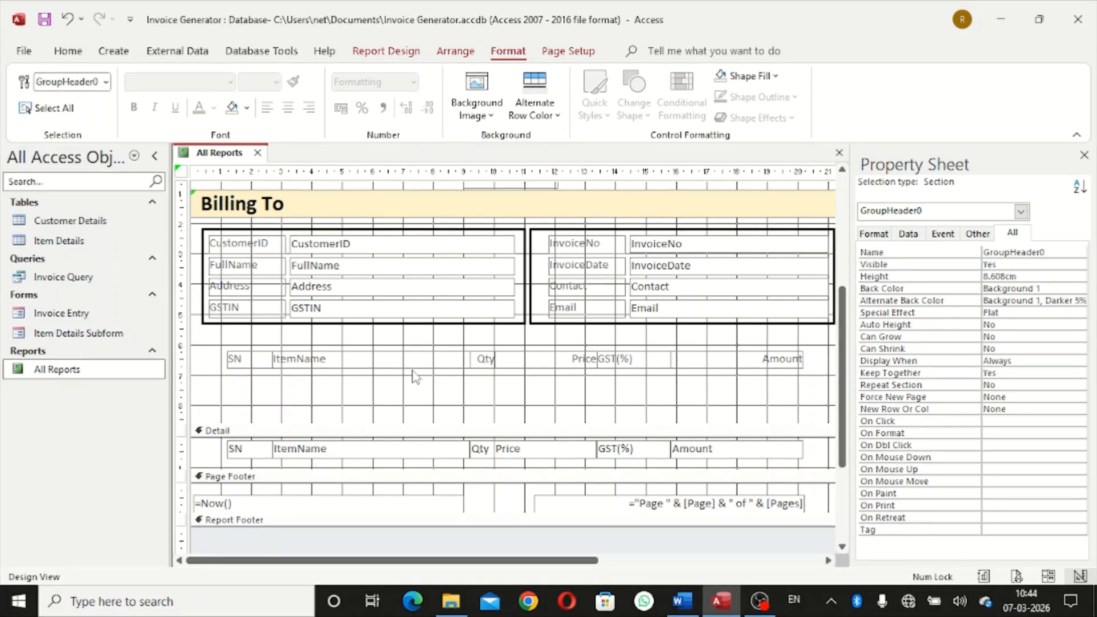
# Nudge the SN-to-Amount column heading labels up to a Top of 6.005 cm
pyautogui.click(1070, 600)
pyautogui.click(1070, 600)
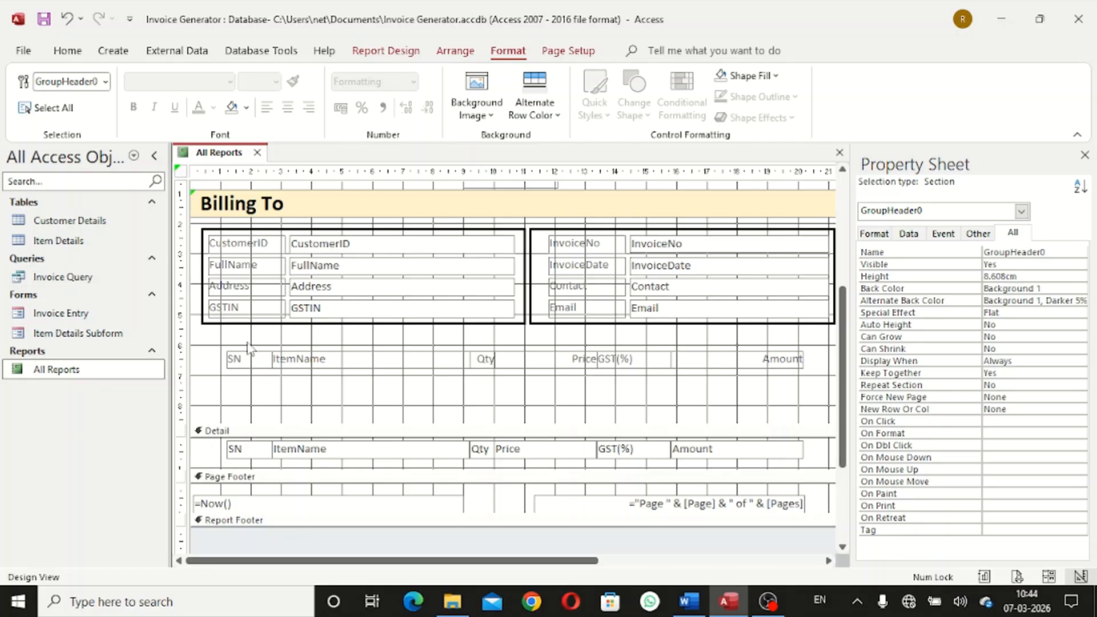
pyautogui.moveTo(236, 343); pyautogui.dragTo(812, 393)
pyautogui.press('Up')
pyautogui.press('Up')
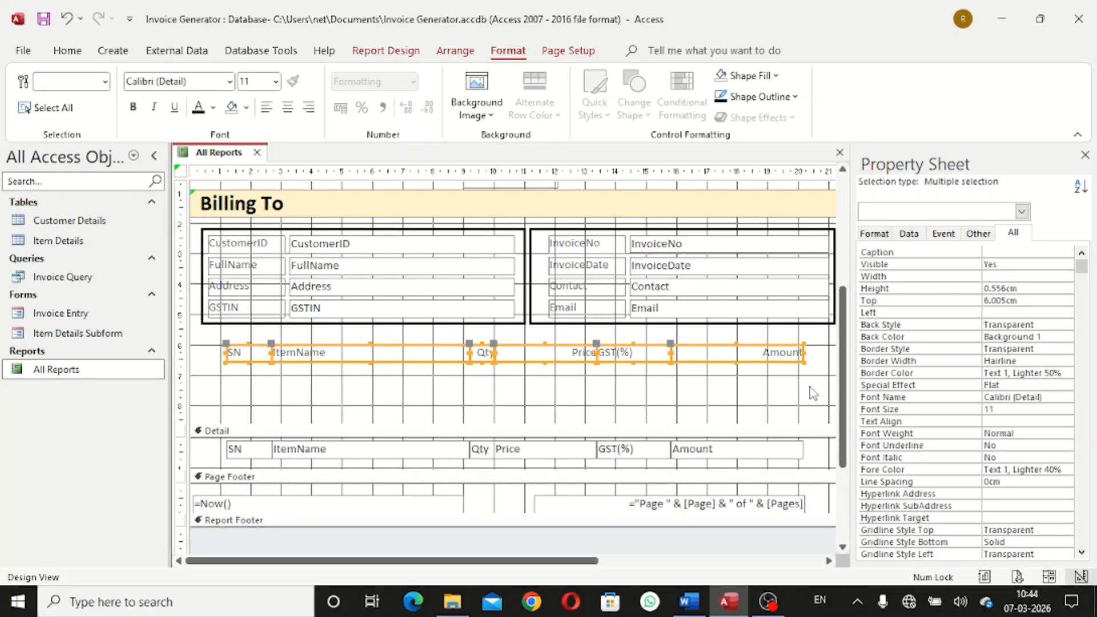
pyautogui.click(814, 393)
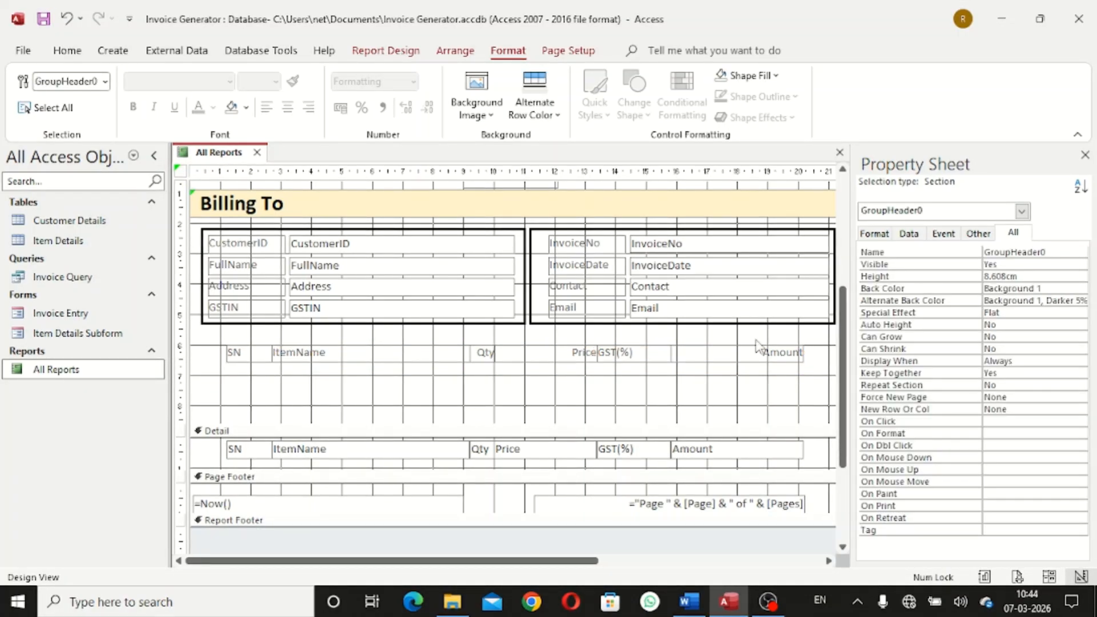
pyautogui.click(408, 56)
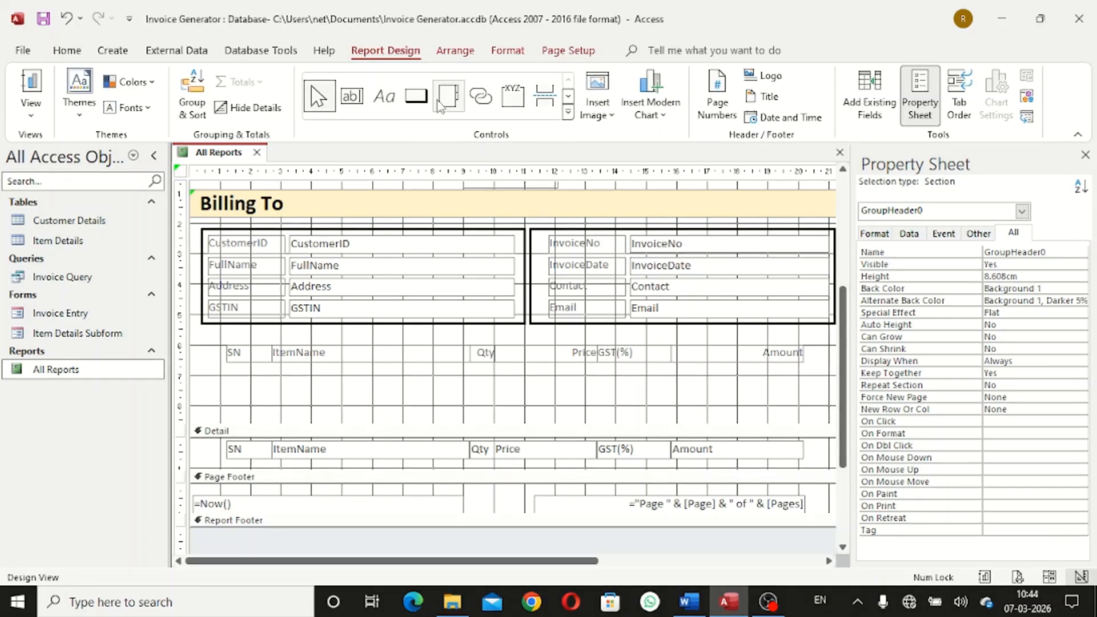
# Draw a 20.991 × 1.101 cm rectangle across the heading row, aligned with the boxes above
pyautogui.click(567, 114)
pyautogui.click(448, 131)
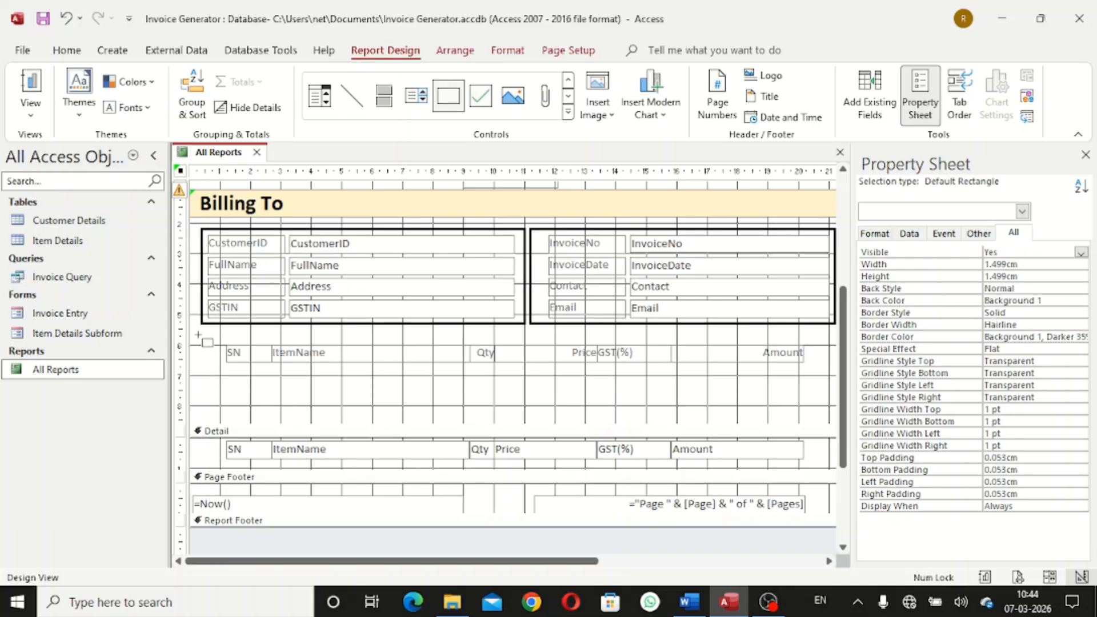
pyautogui.moveTo(199, 334); pyautogui.dragTo(836, 369)
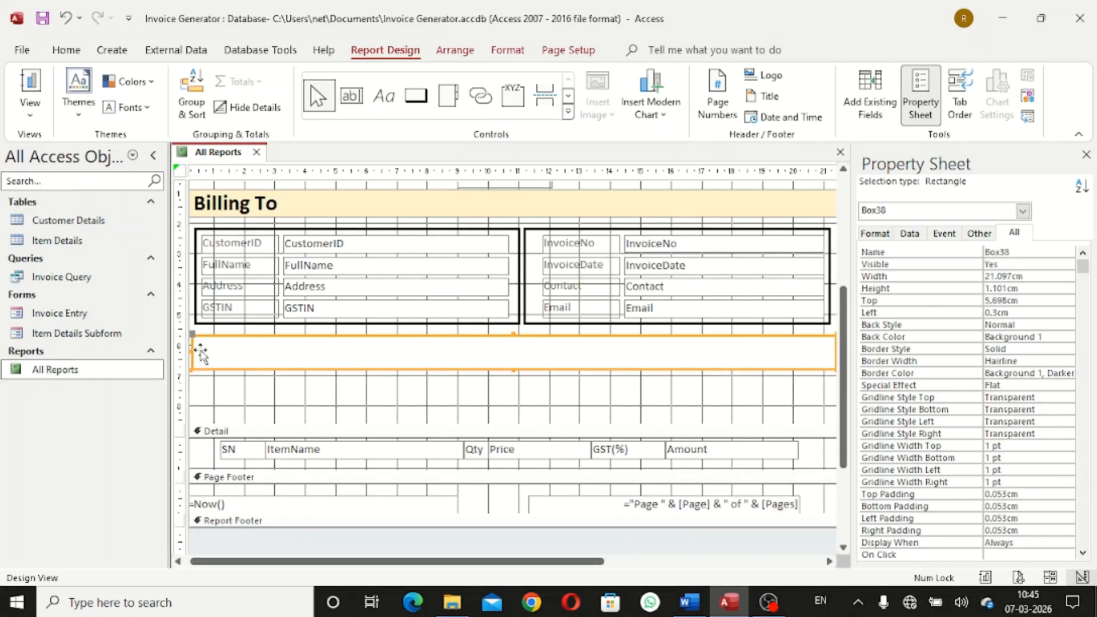
pyautogui.moveTo(194, 350); pyautogui.dragTo(198, 350)
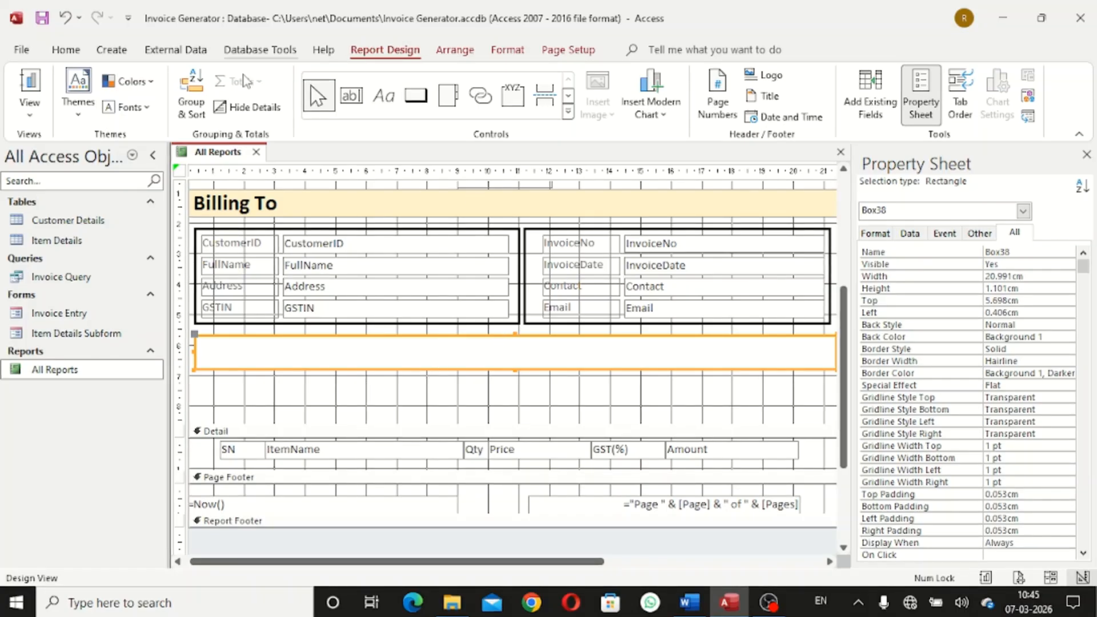
# Give the rectangle a transparent background and a black 2 pt outline
pyautogui.click(507, 50)
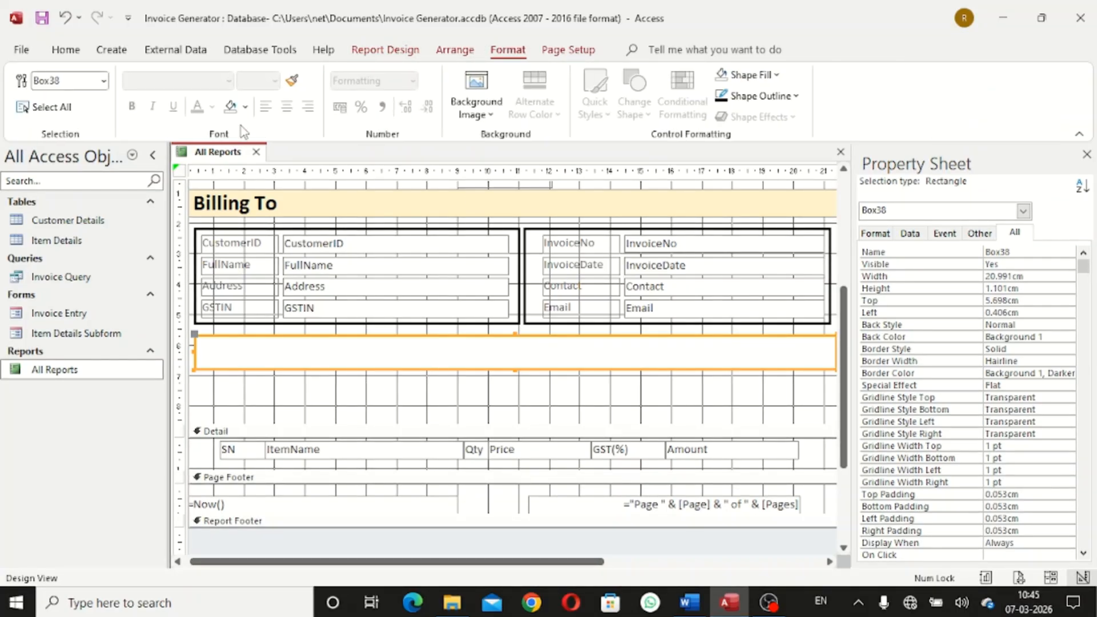
pyautogui.click(246, 111)
pyautogui.click(300, 443)
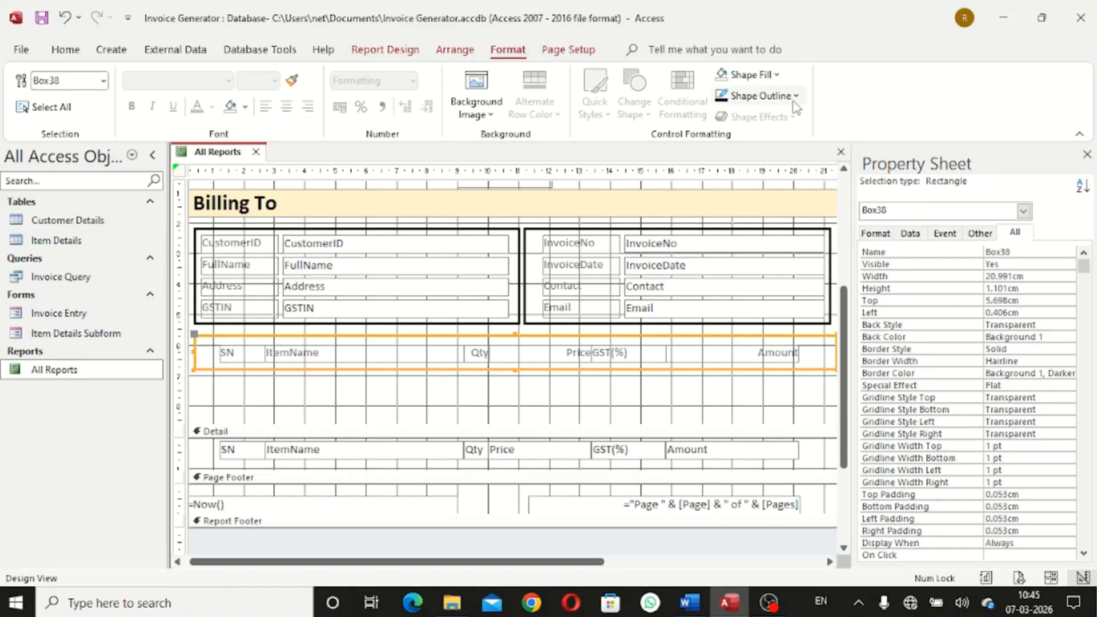
pyautogui.click(774, 96)
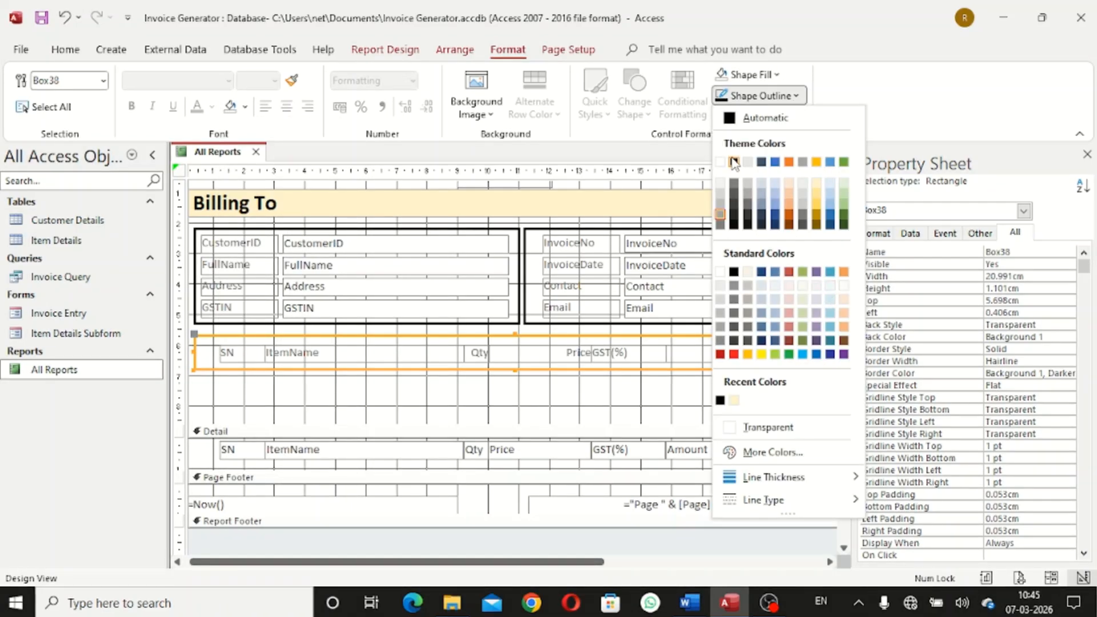
pyautogui.click(734, 163)
pyautogui.click(788, 97)
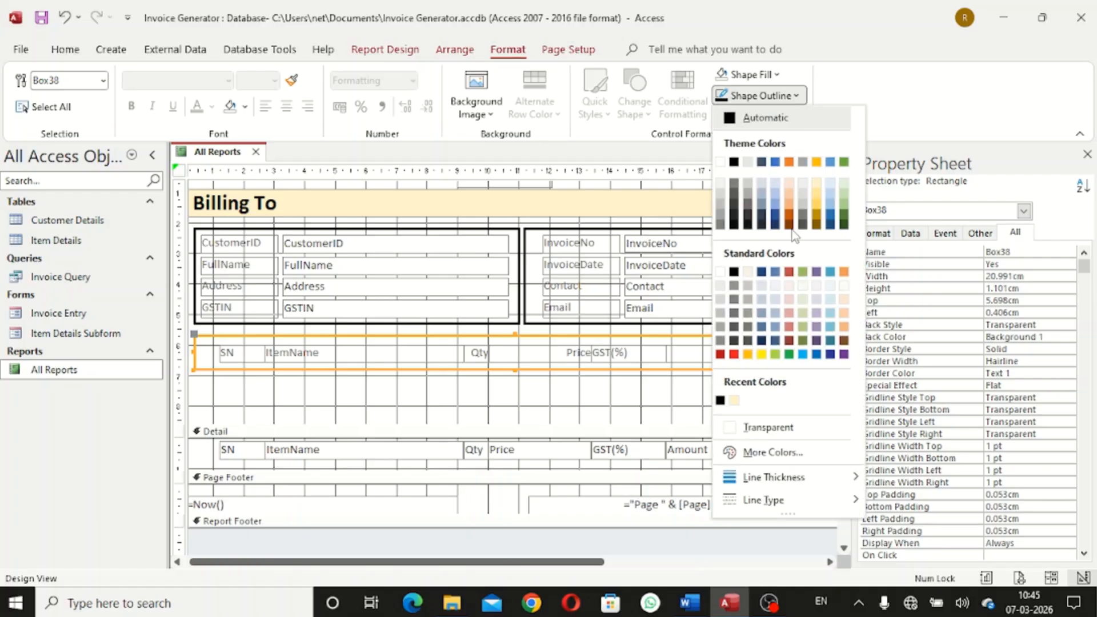
pyautogui.moveTo(793, 479)
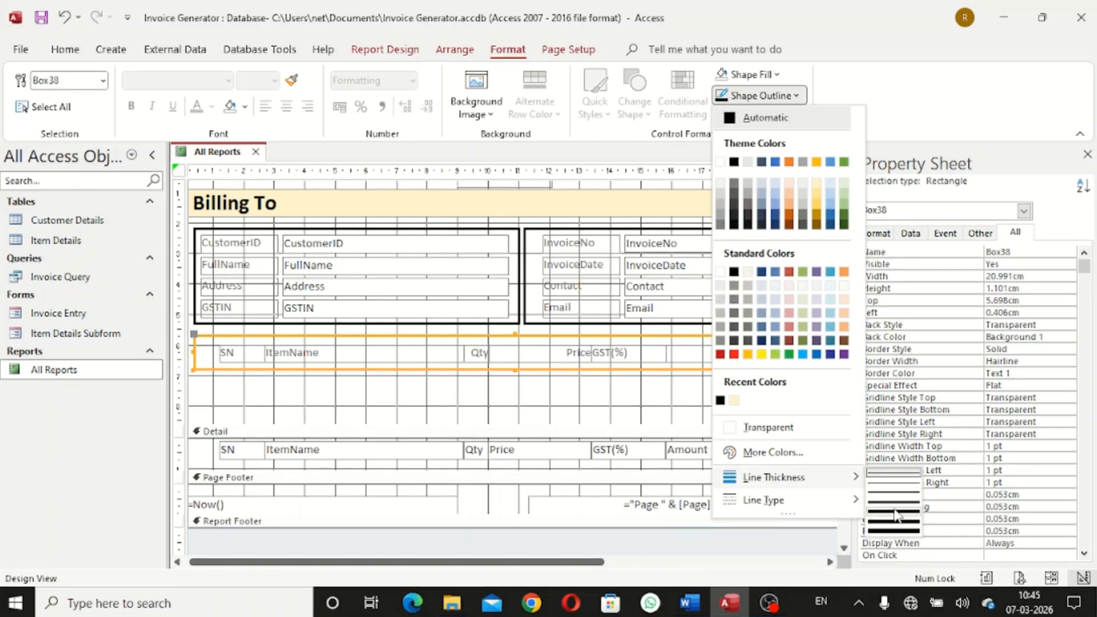
pyautogui.click(894, 492)
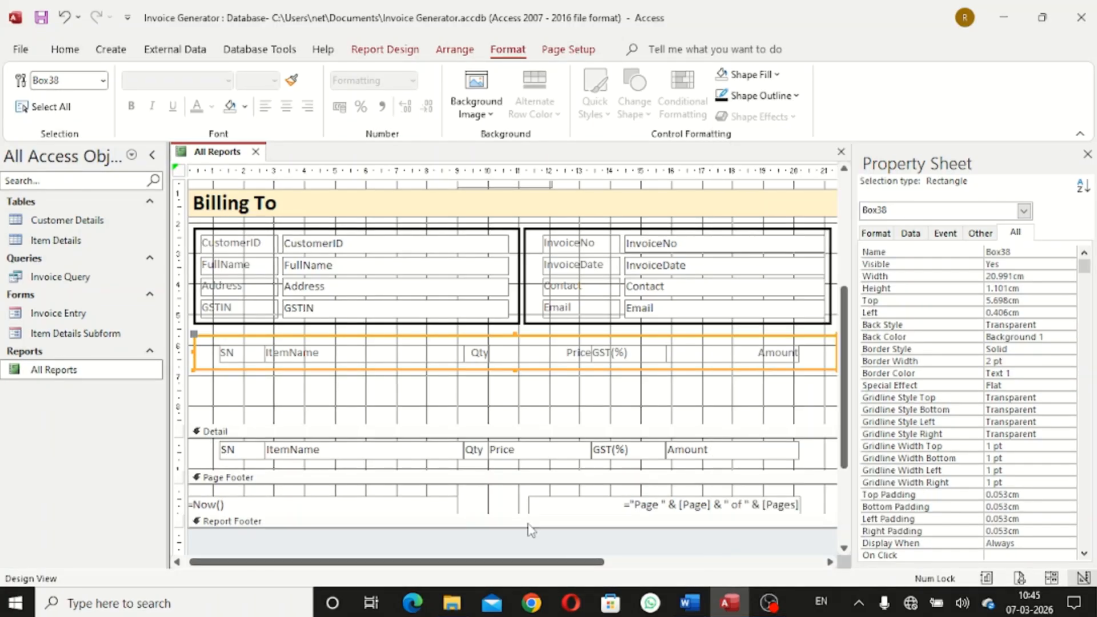
# Pull the rectangle's right edge slightly left to match the boxes above
pyautogui.click(366, 390)
pyautogui.click(817, 348)
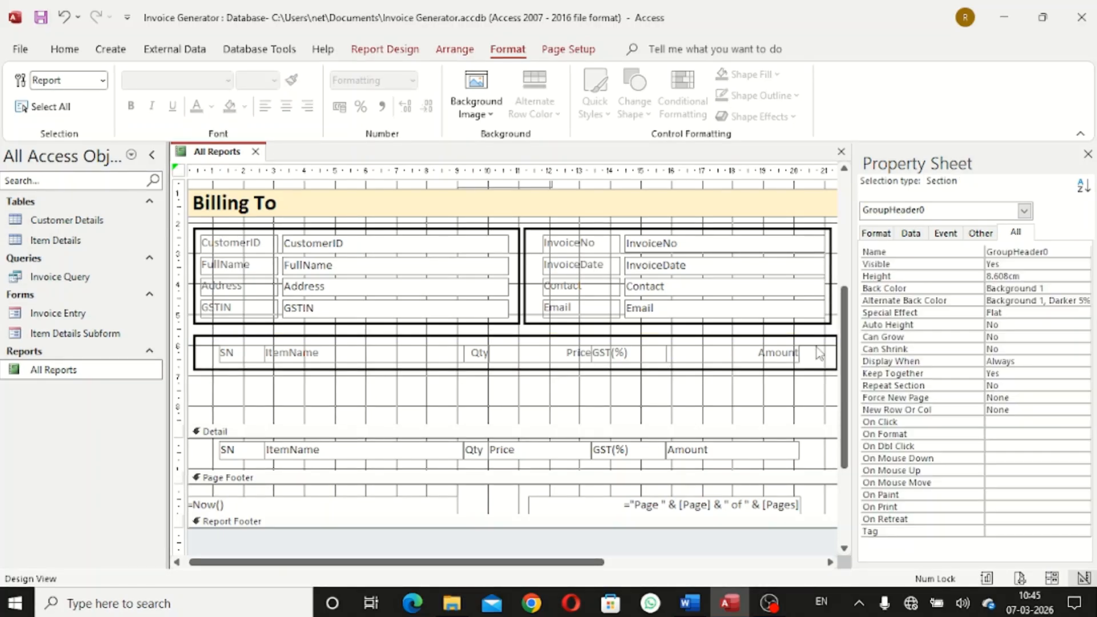
pyautogui.click(837, 355)
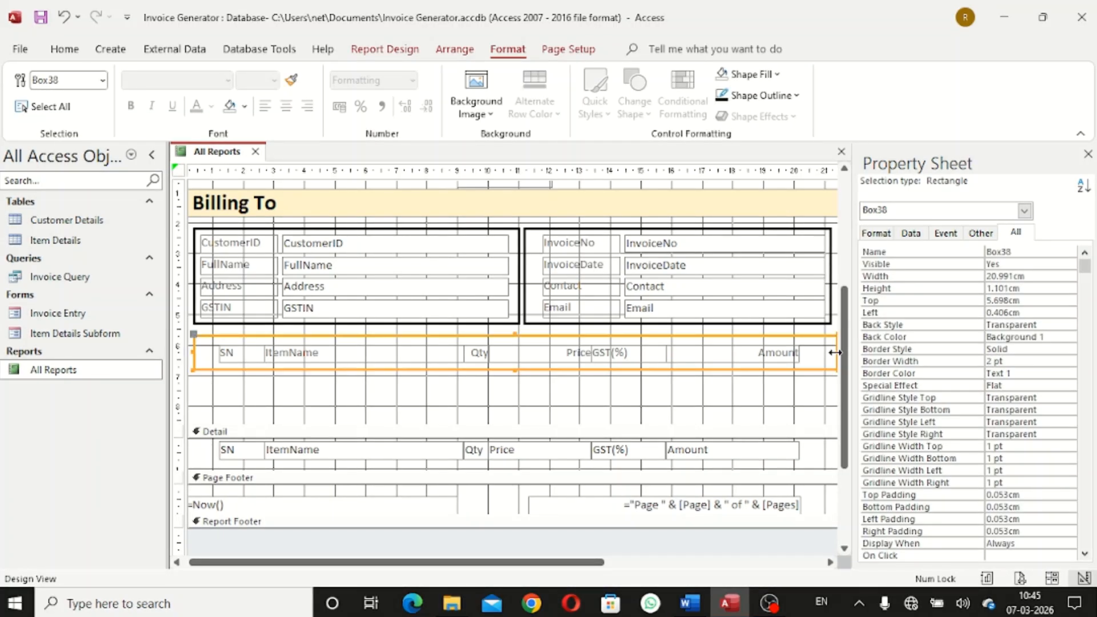
pyautogui.moveTo(831, 354); pyautogui.dragTo(831, 353)
pyautogui.click(815, 403)
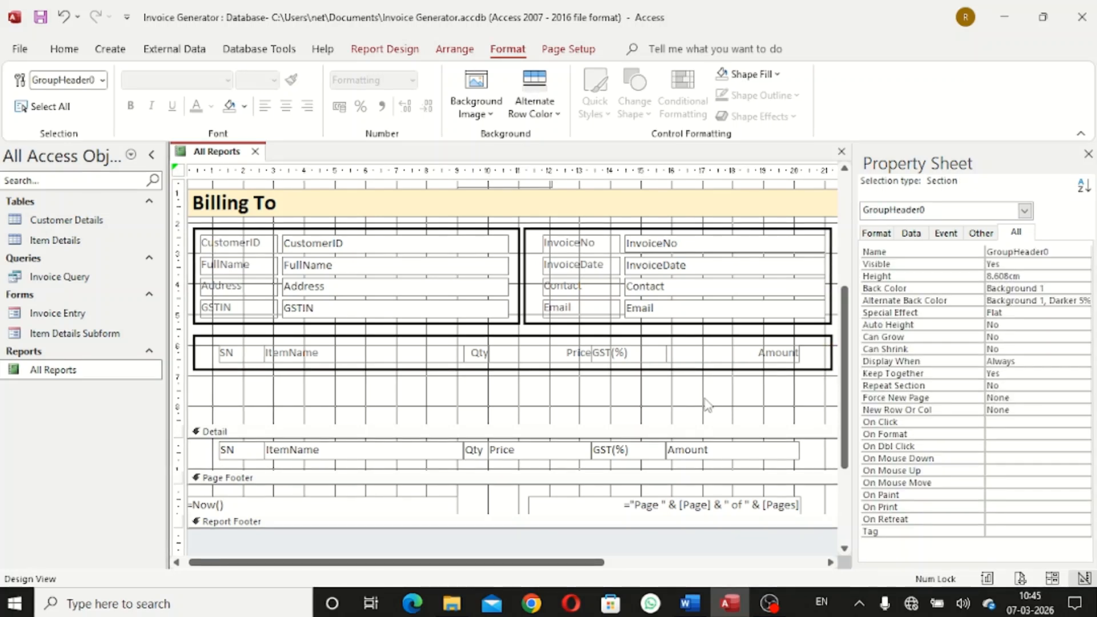
# Nudge the SN and ItemName heading labels to the left
pyautogui.click(237, 357)
pyautogui.press('Left')
pyautogui.press('Left')
pyautogui.press('Left')
pyautogui.press('Left')
pyautogui.press('Left')
pyautogui.press('Left')
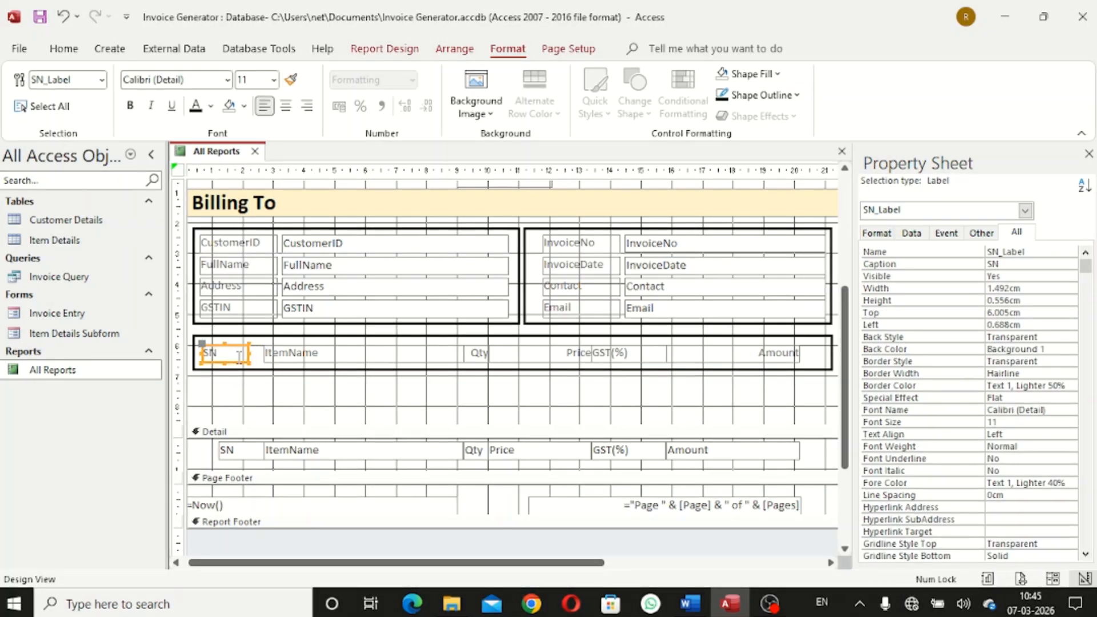
pyautogui.click(262, 416)
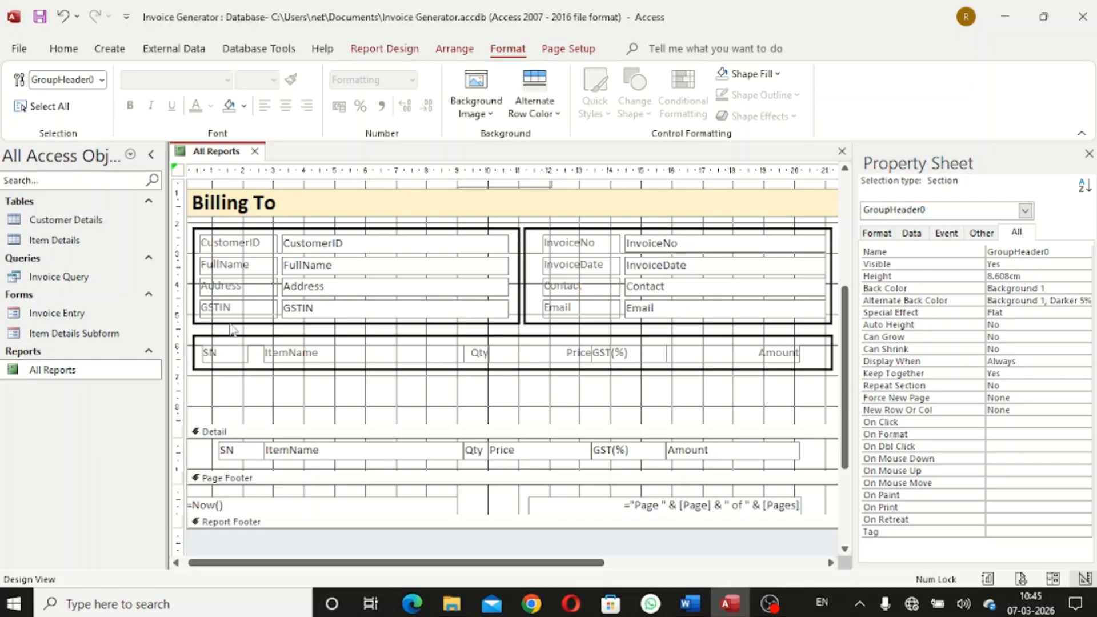
pyautogui.click(344, 353)
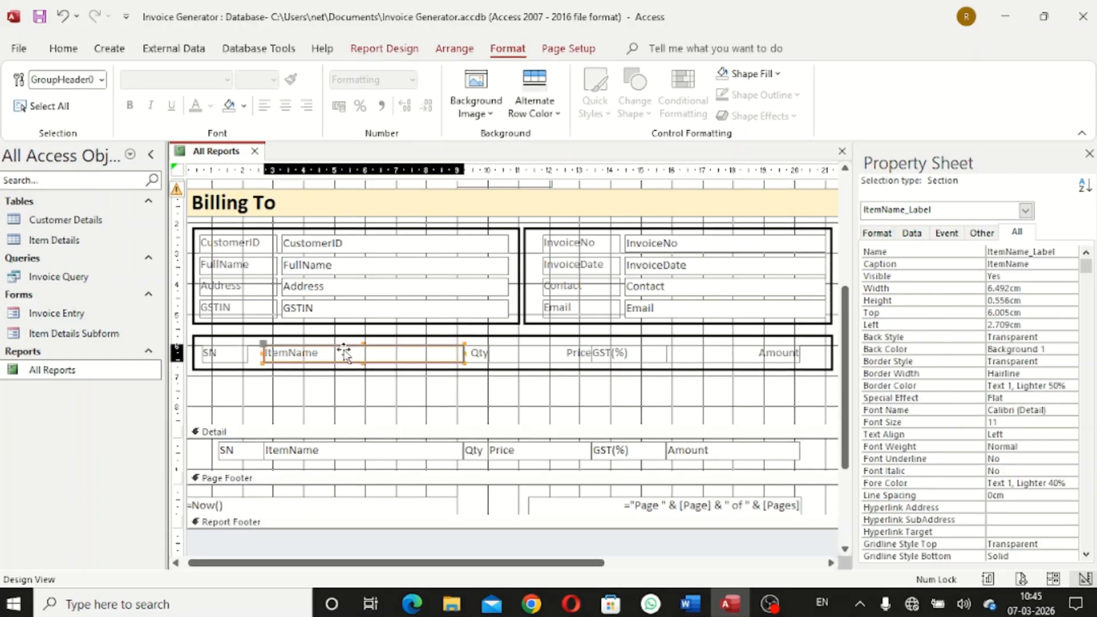
pyautogui.press('Left')
pyautogui.press('Left')
pyautogui.press('Left')
pyautogui.press('Left')
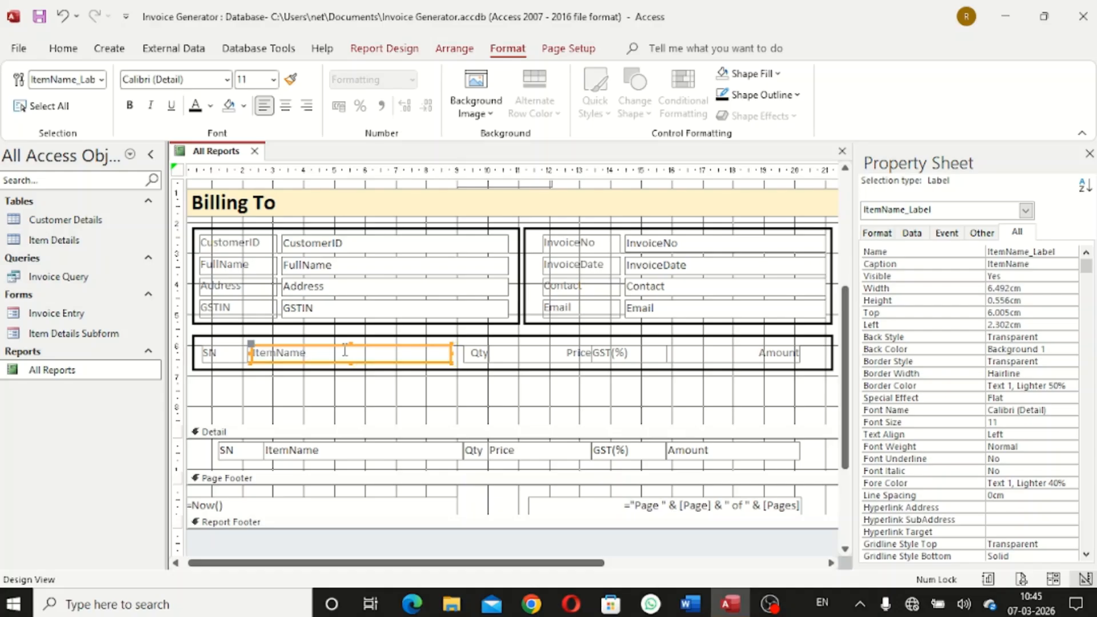
pyautogui.click(385, 387)
pyautogui.click(374, 348)
pyautogui.press('Left')
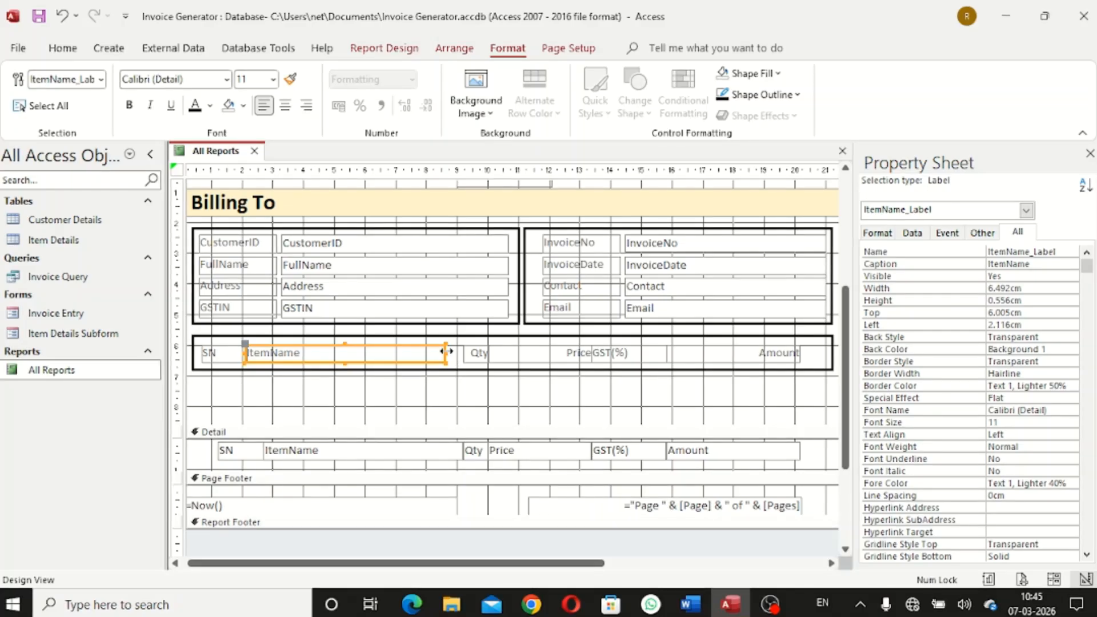
pyautogui.click(465, 384)
# Nudge the Amount heading right and widen it slightly
pyautogui.click(468, 355)
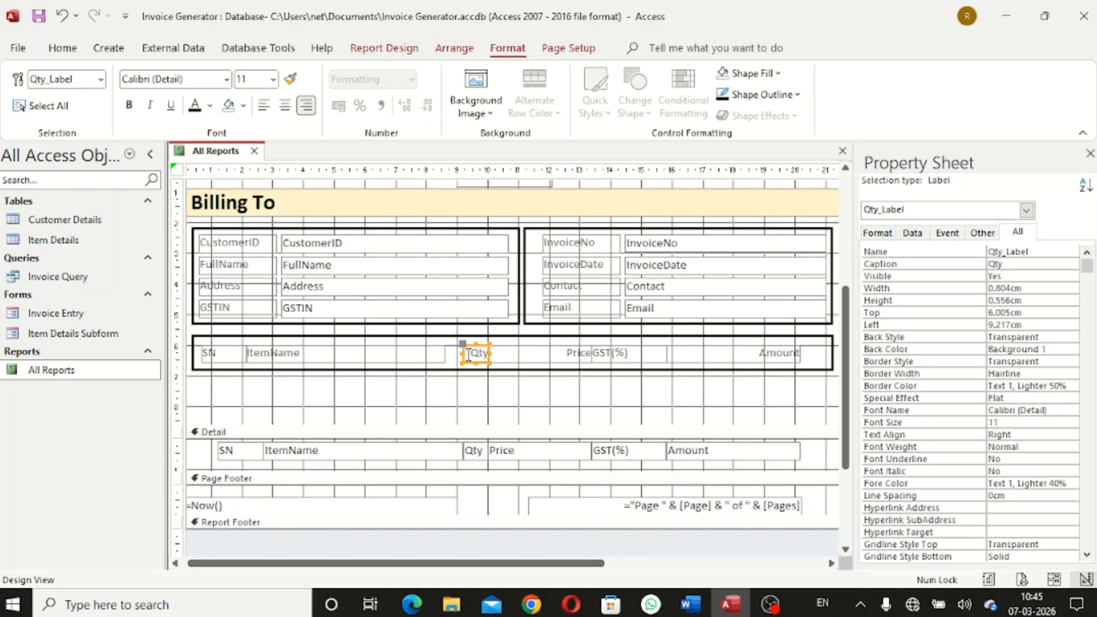
pyautogui.click(463, 352)
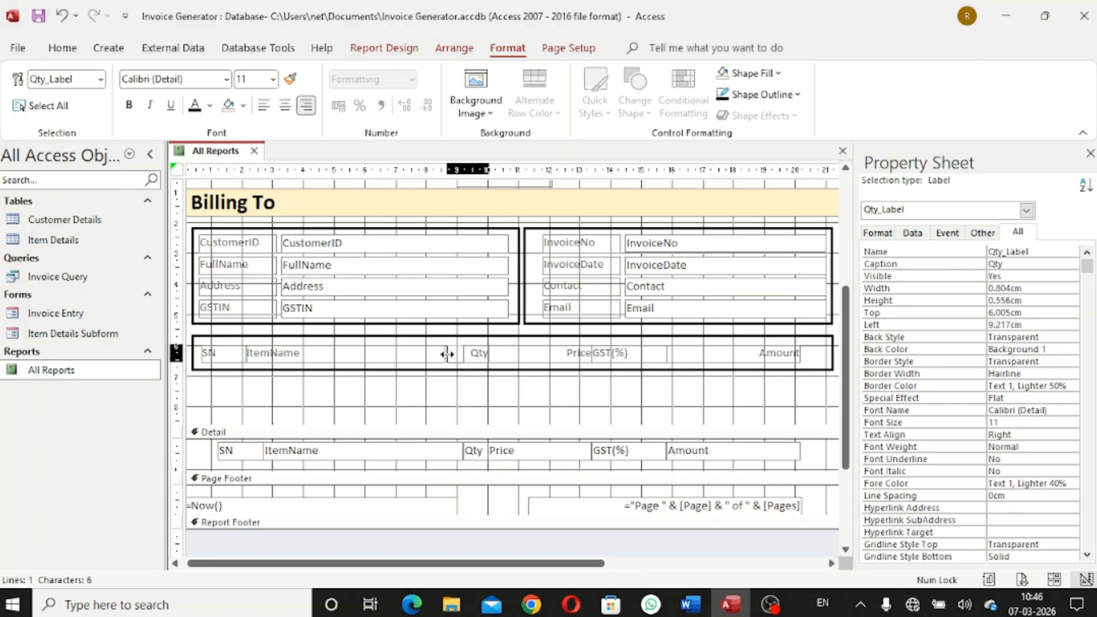
pyautogui.click(444, 355)
pyautogui.click(475, 396)
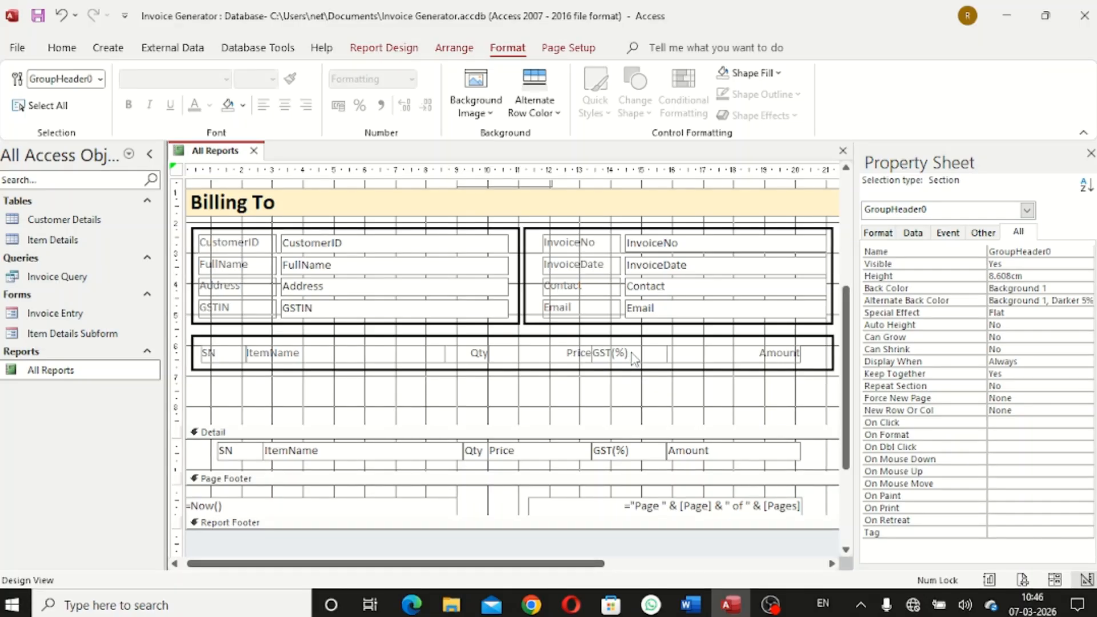
pyautogui.click(721, 354)
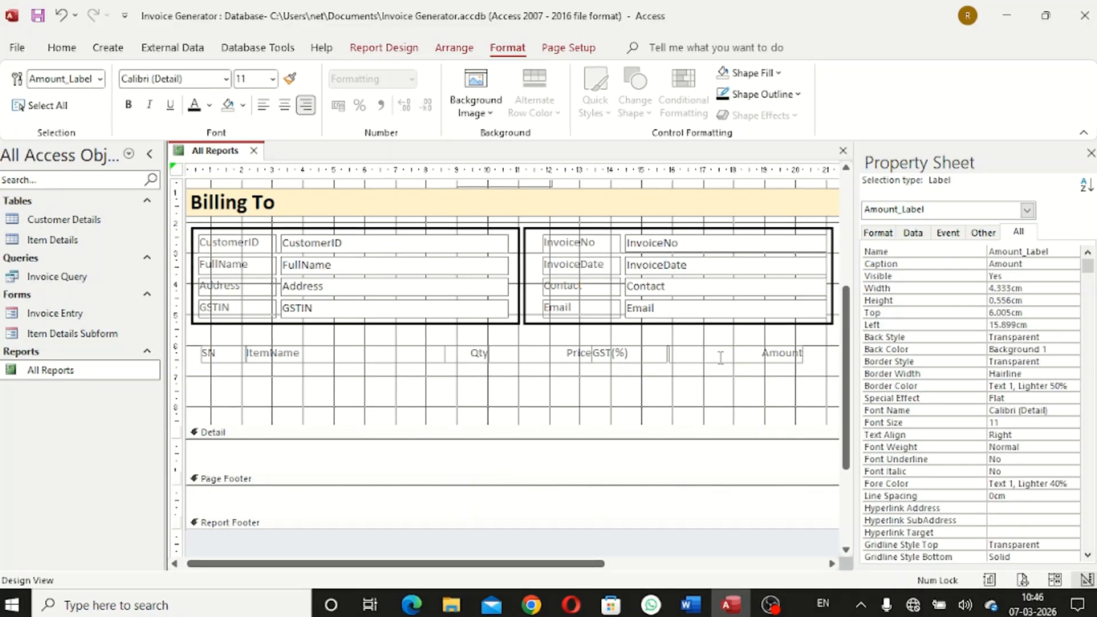
pyautogui.press('Right')
pyautogui.press('Right')
pyautogui.press('Right')
pyautogui.press('Right')
pyautogui.press('Right')
pyautogui.press('Right')
pyautogui.press('Right')
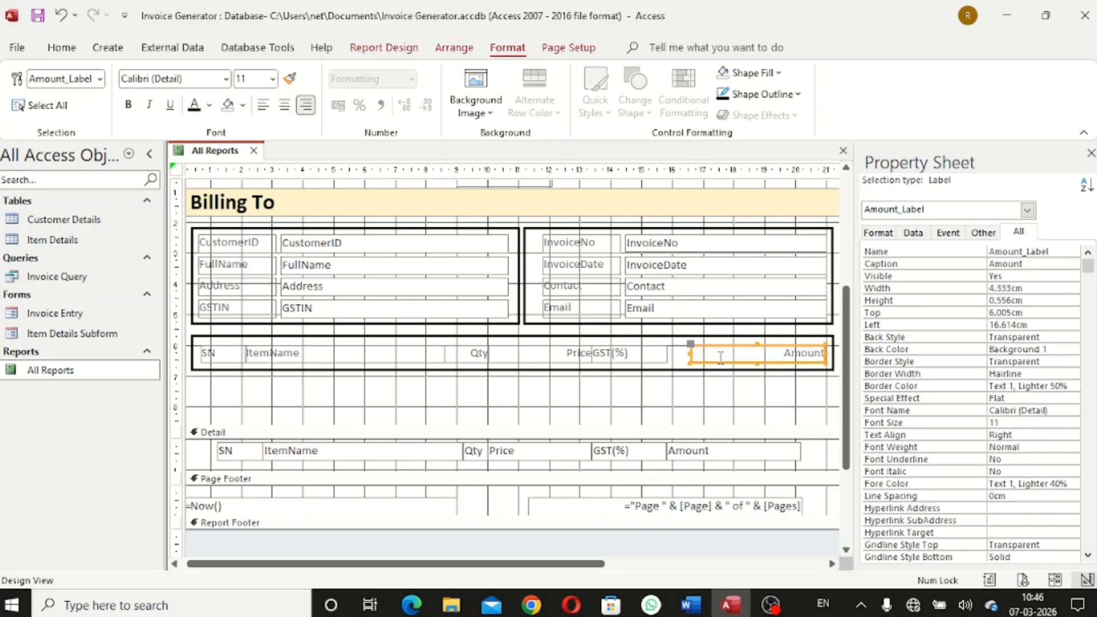
pyautogui.hotkey('ctrl', 'Right')
pyautogui.click(732, 416)
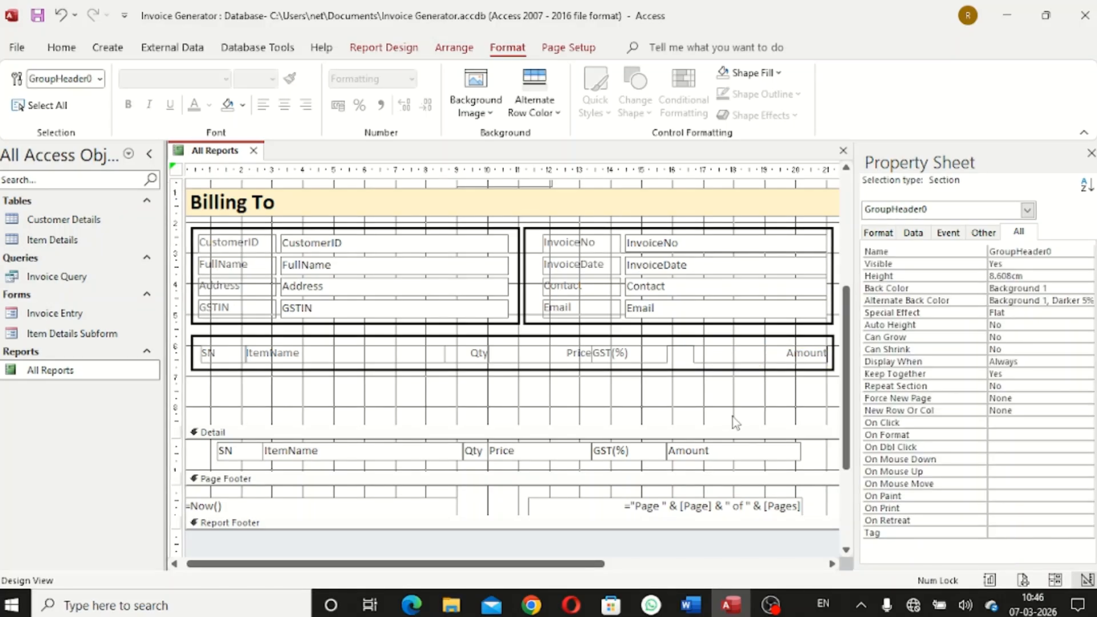
pyautogui.click(808, 353)
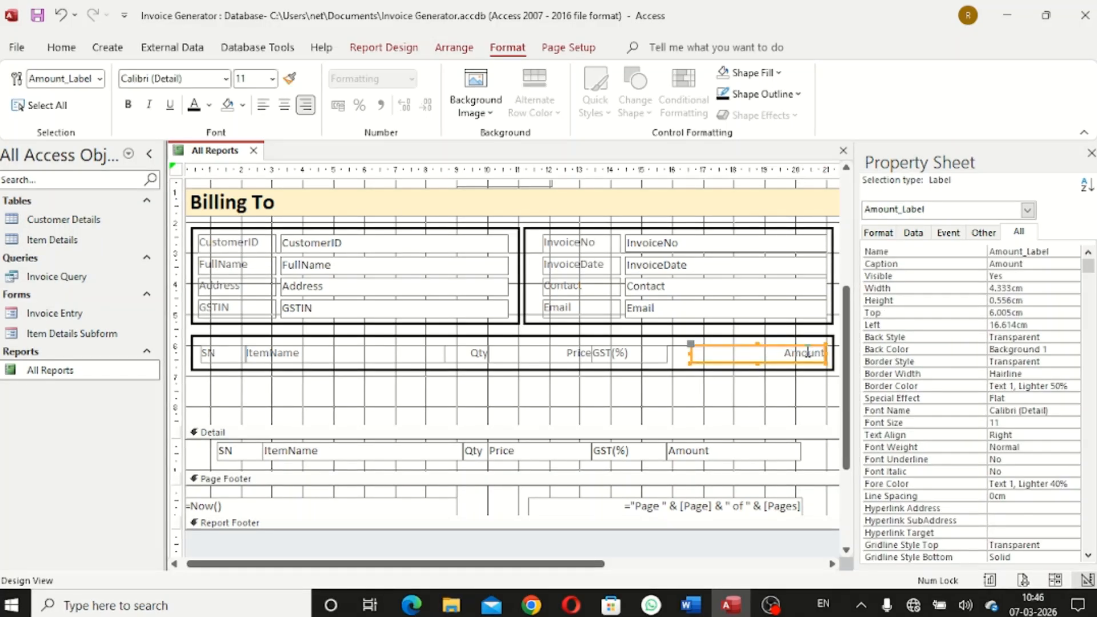
pyautogui.click(823, 410)
pyautogui.click(821, 354)
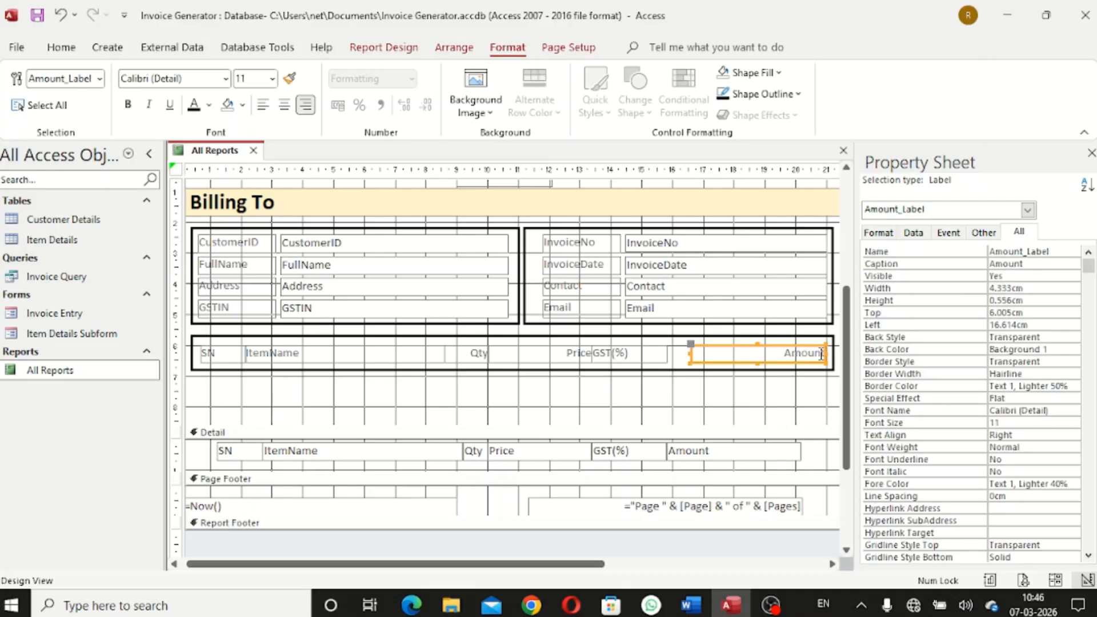
pyautogui.click(825, 353)
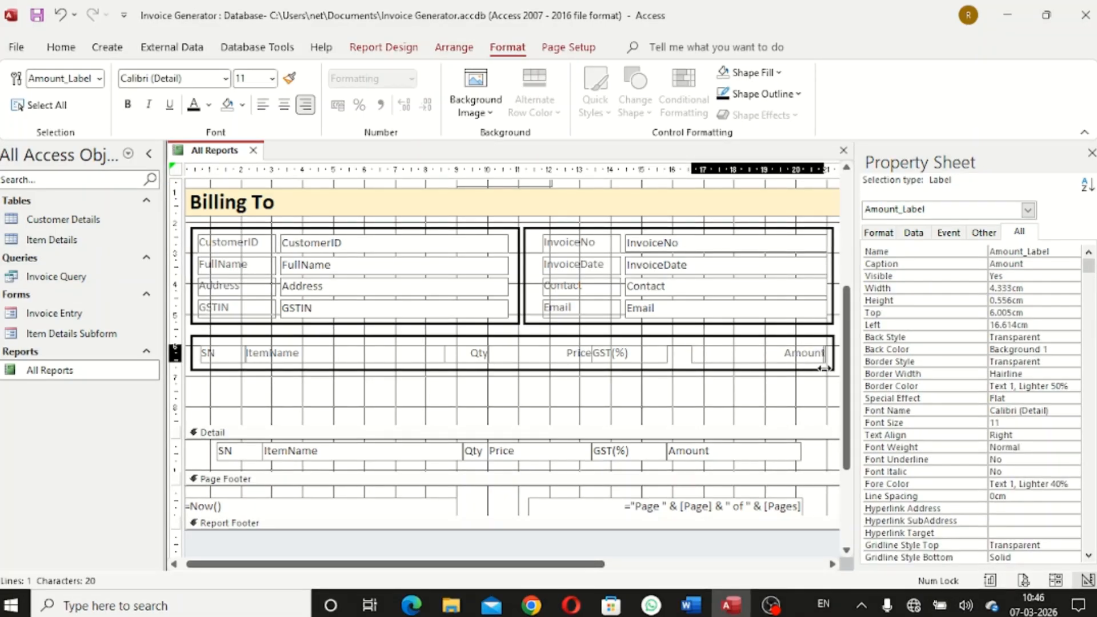
pyautogui.moveTo(824, 368); pyautogui.dragTo(827, 368)
pyautogui.click(811, 394)
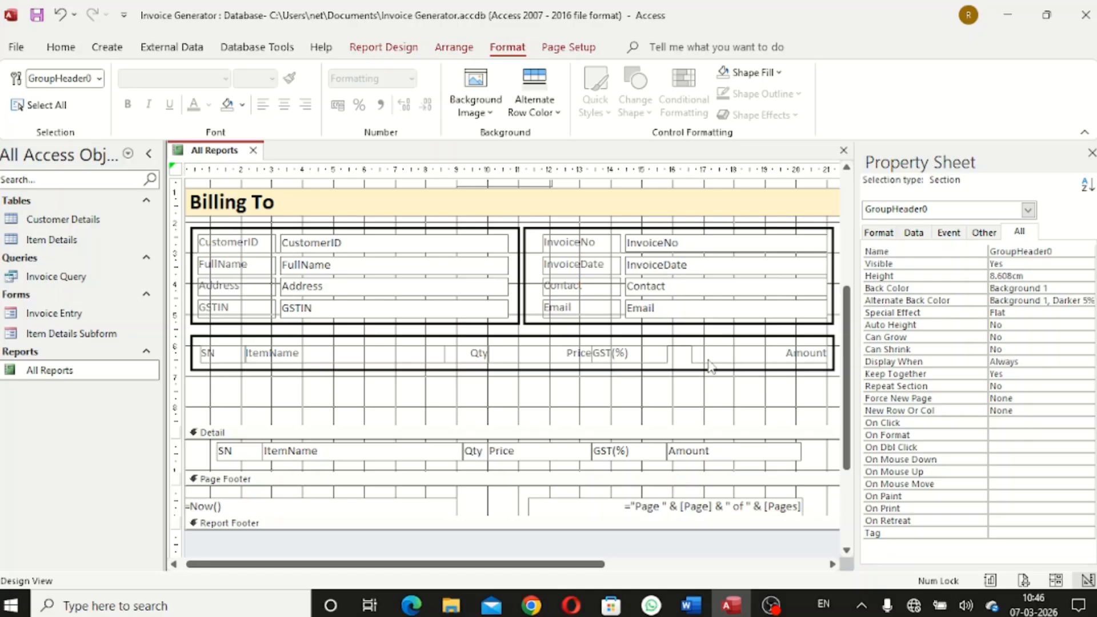
# Nudge the GST(%) and Price headings right and remove a stray character from Price
pyautogui.click(648, 355)
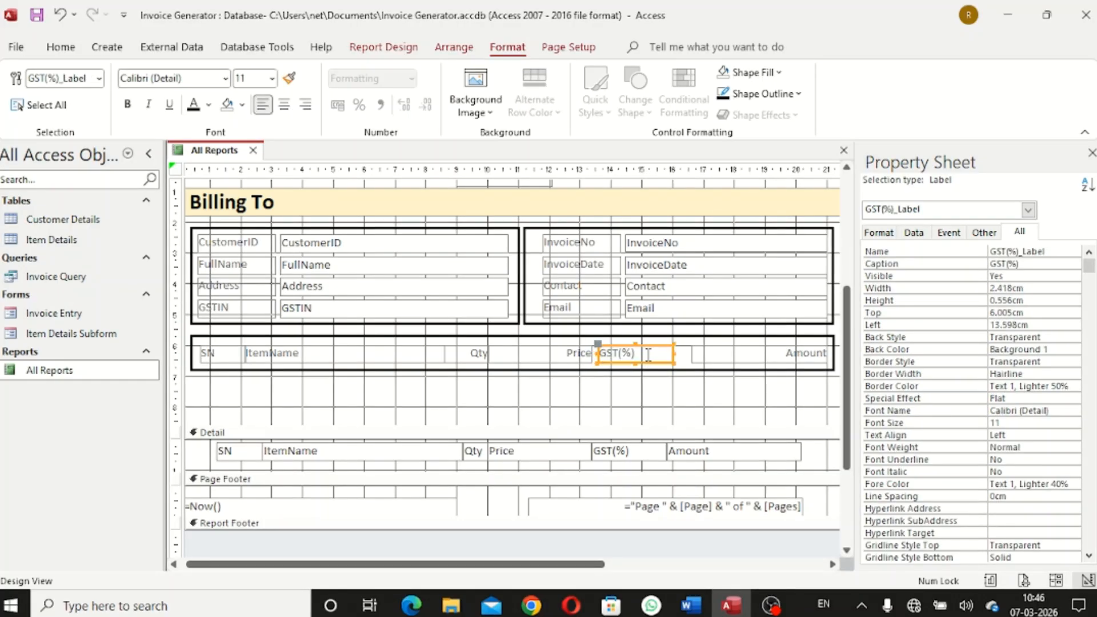
pyautogui.press('Right')
pyautogui.press('Right')
pyautogui.press('Right')
pyautogui.press('Right')
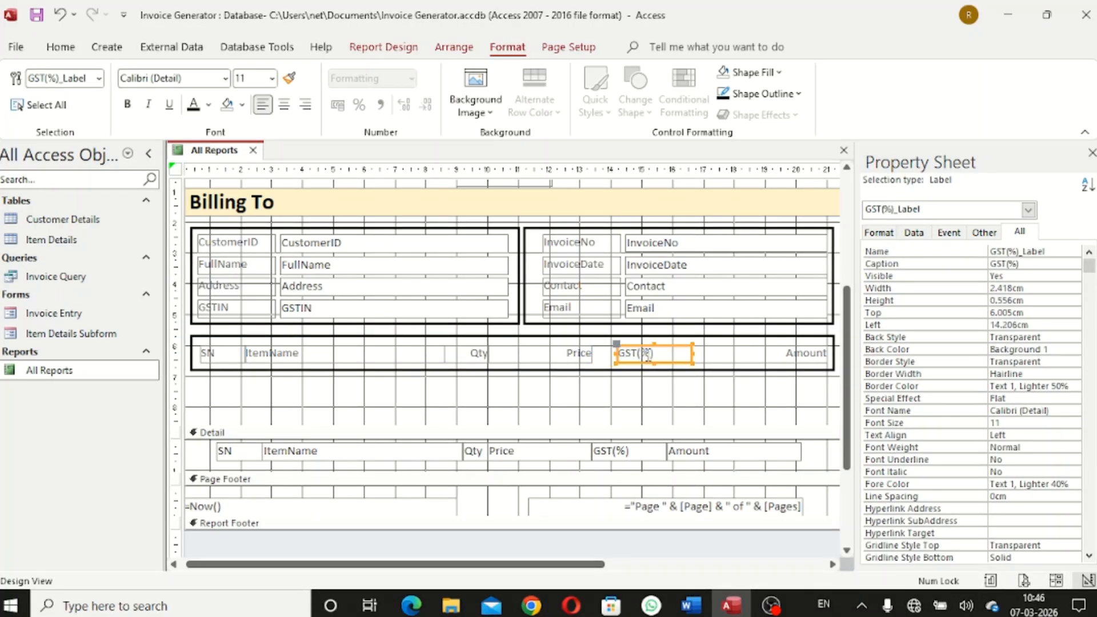
pyautogui.click(572, 356)
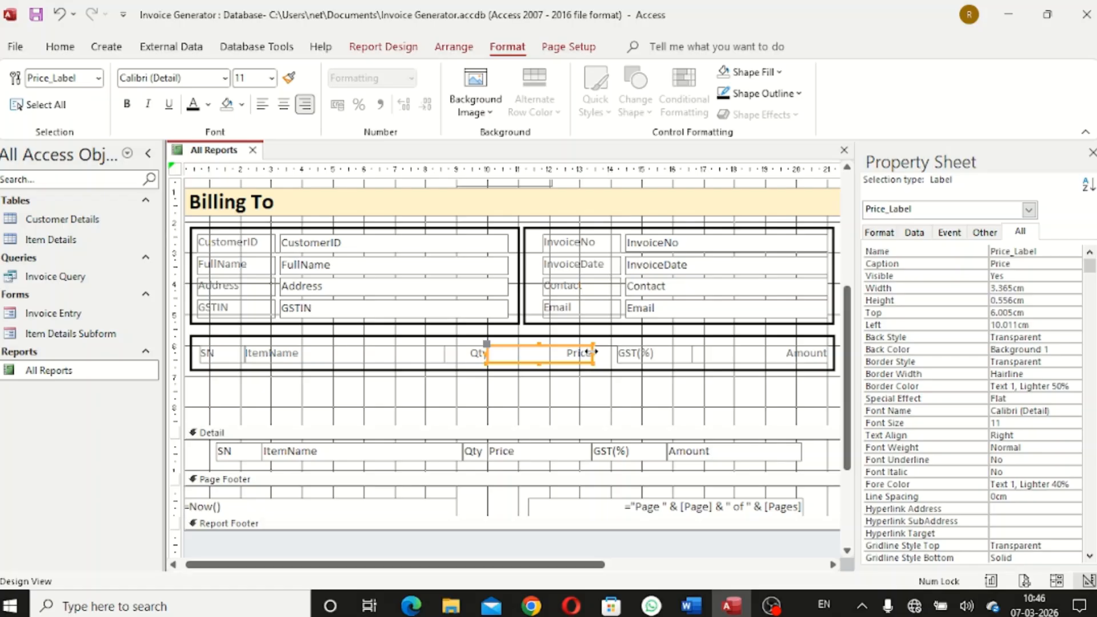
pyautogui.press('Right')
pyautogui.press('Right')
pyautogui.press('Right')
pyautogui.press('Right')
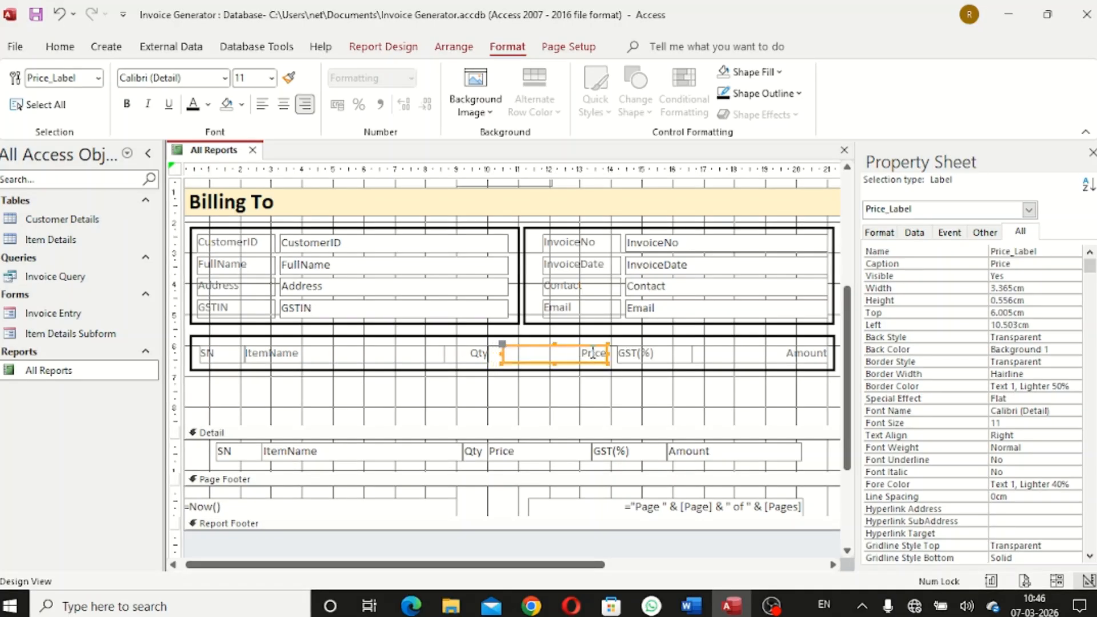
pyautogui.press('Right')
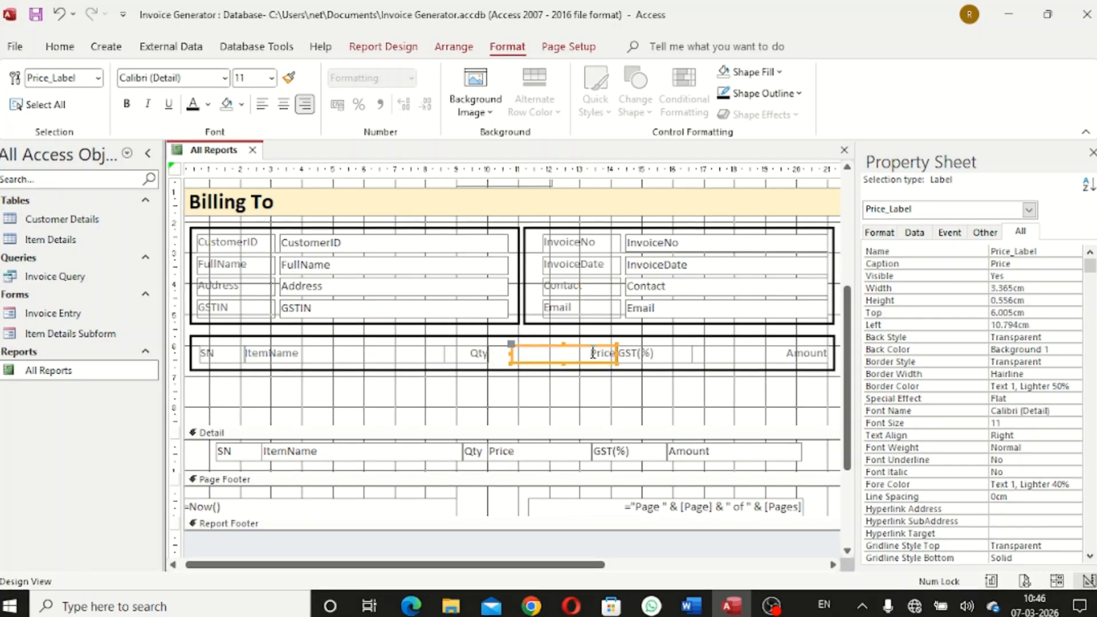
pyautogui.click(674, 404)
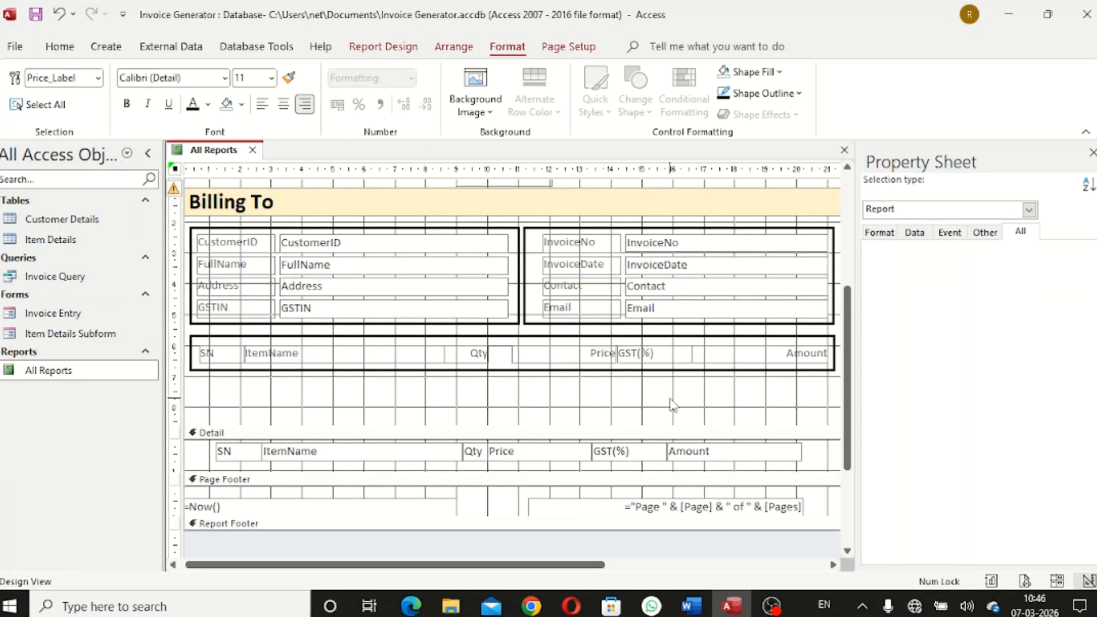
pyautogui.click(576, 356)
pyautogui.press('Right')
pyautogui.click(577, 386)
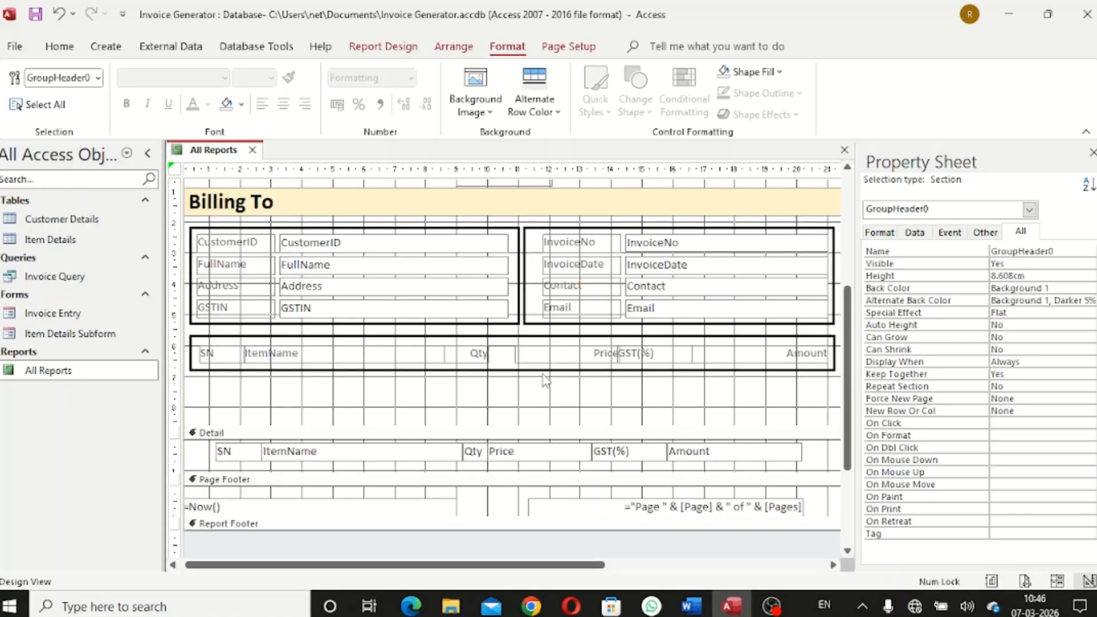
pyautogui.click(570, 353)
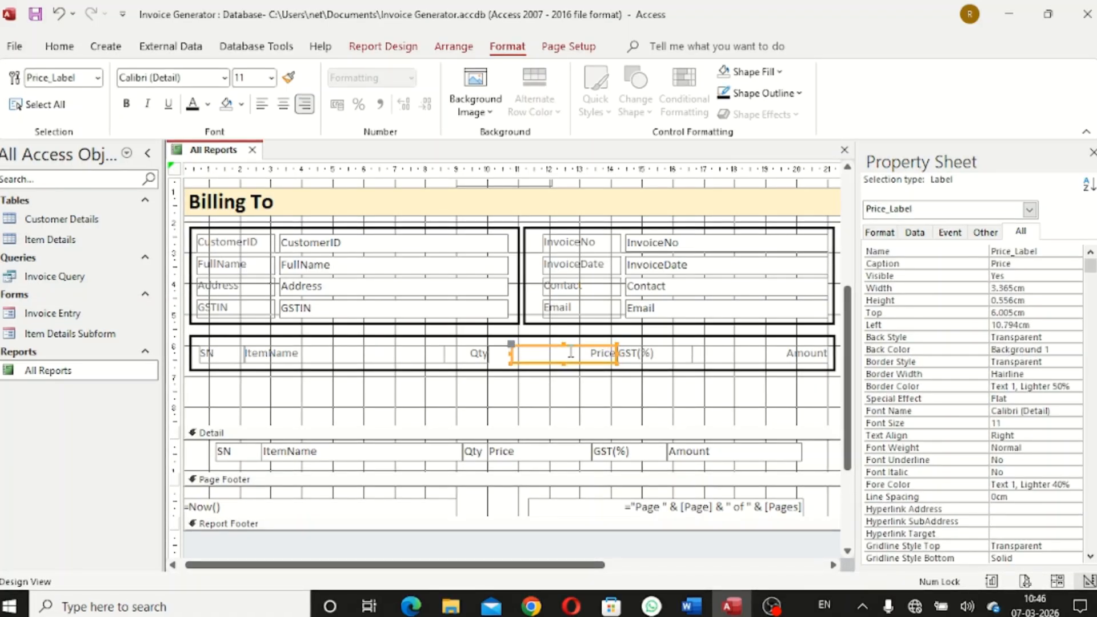
pyautogui.click(537, 390)
pyautogui.click(573, 358)
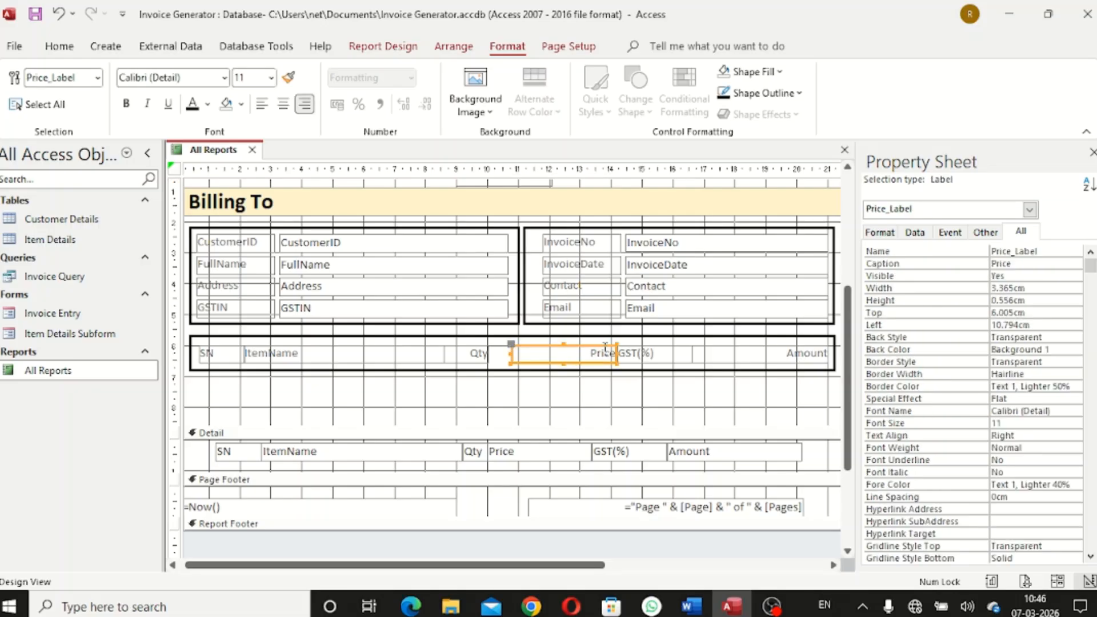
pyautogui.click(614, 353)
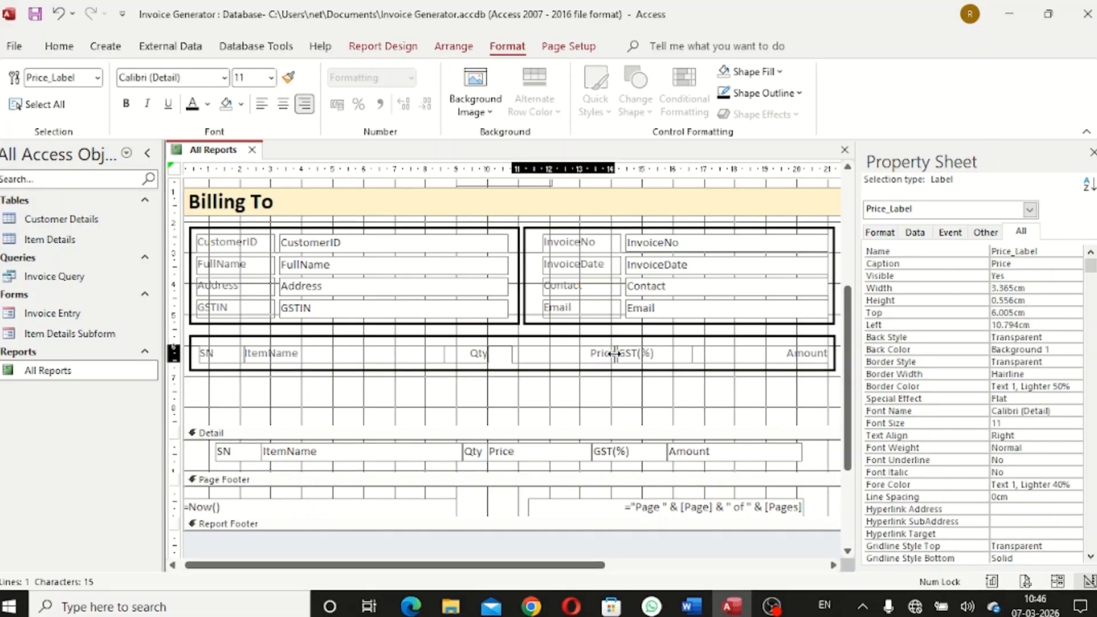
pyautogui.press('BackSpace')
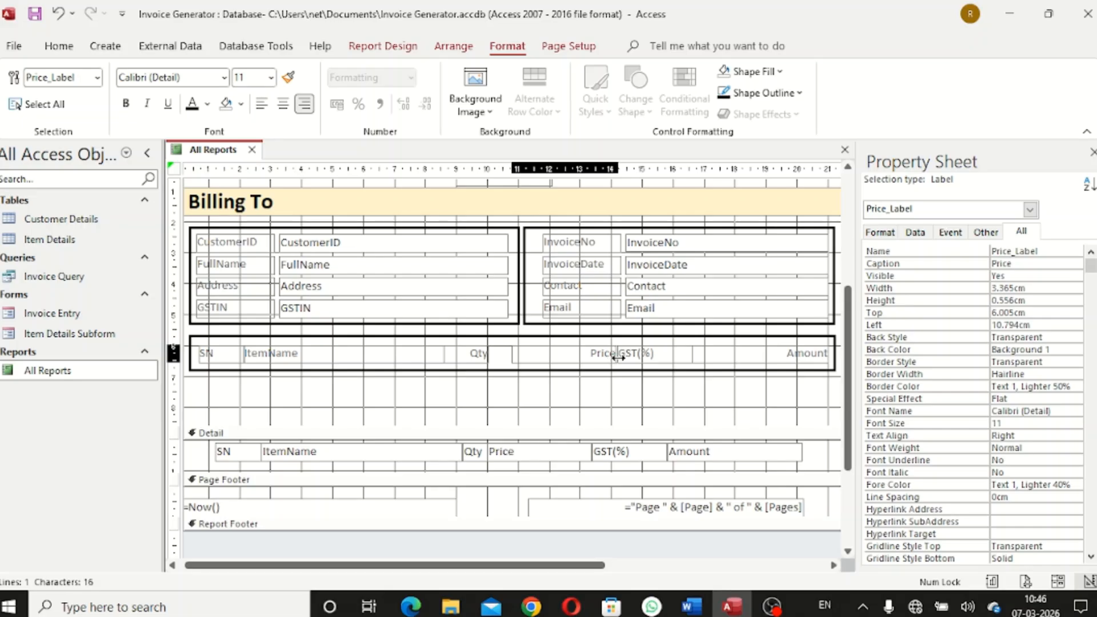
pyautogui.click(620, 387)
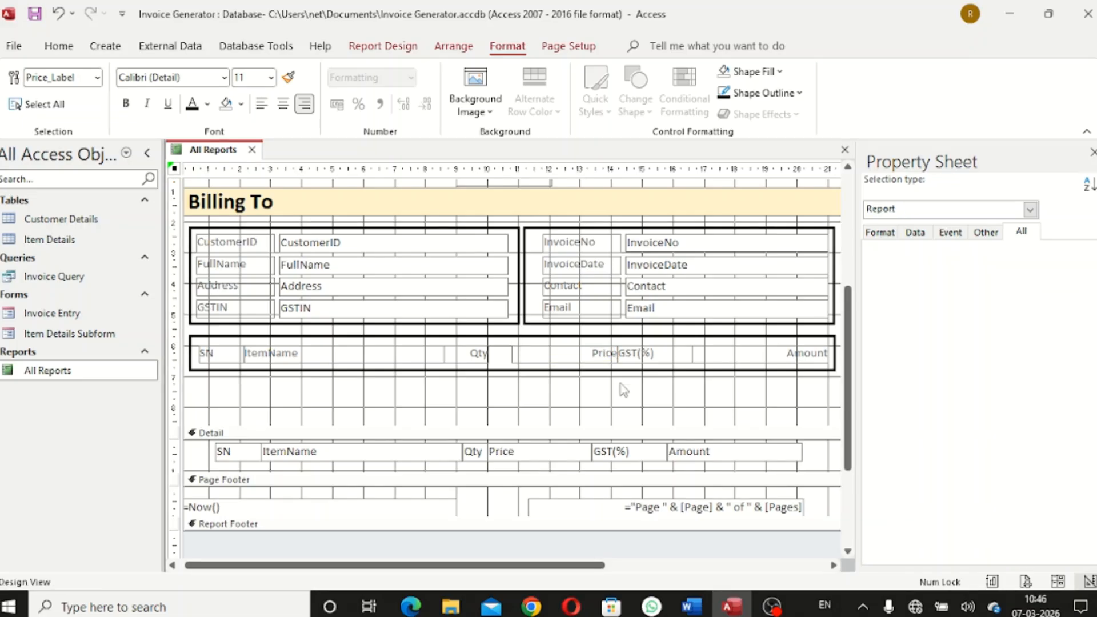
# Move the Qty heading further right and widen the ItemName heading up to it
pyautogui.click(471, 357)
pyautogui.moveTo(443, 353); pyautogui.dragTo(465, 352)
pyautogui.click(486, 380)
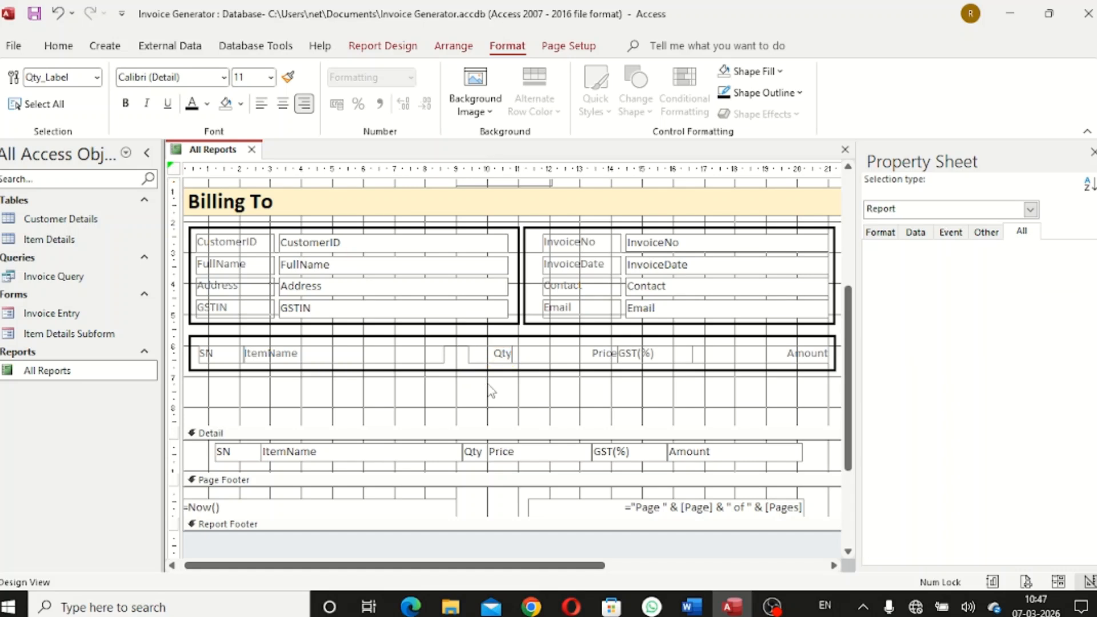
pyautogui.click(439, 357)
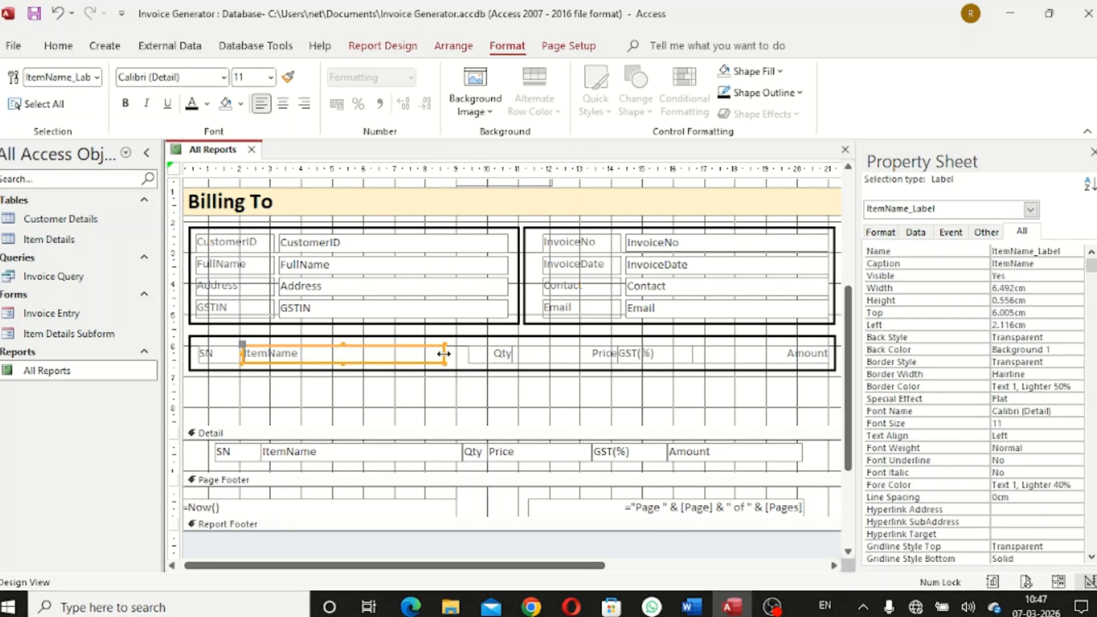
pyautogui.moveTo(440, 355); pyautogui.dragTo(469, 358)
pyautogui.click(482, 396)
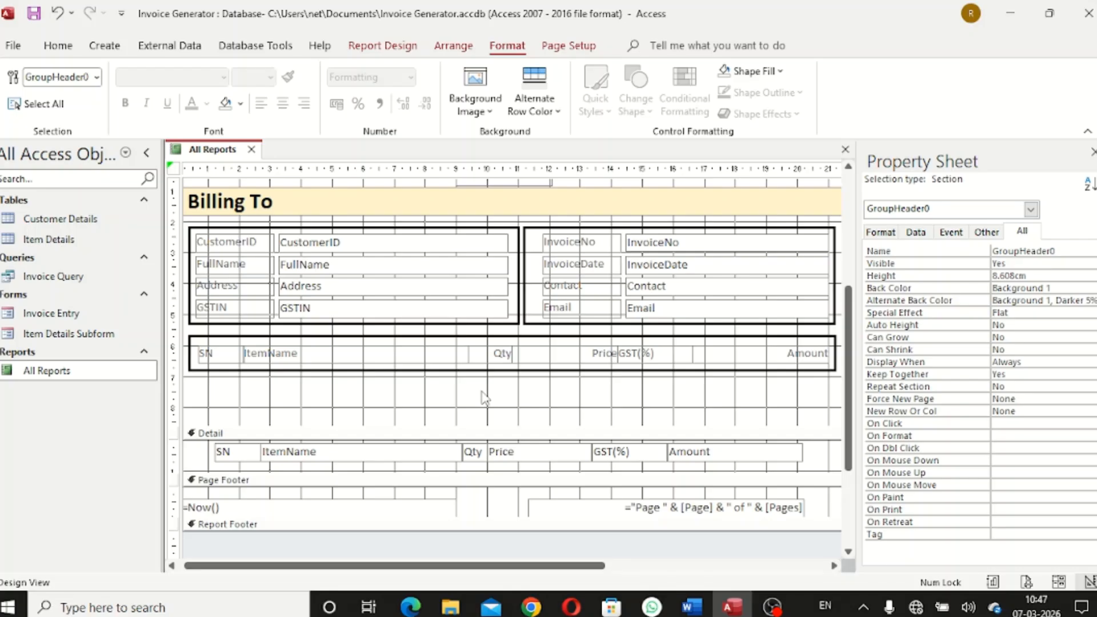
# Nudge the SN and ItemName detail fields to the left
pyautogui.click(236, 452)
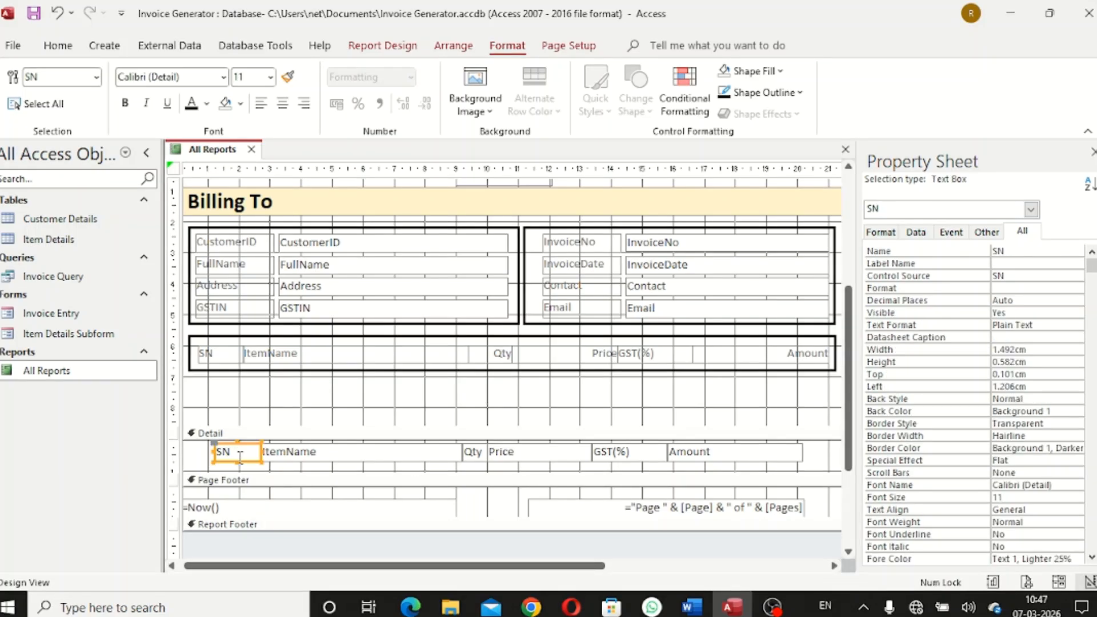
pyautogui.press('Left')
pyautogui.press('Left')
pyautogui.press('Left')
pyautogui.press('Left')
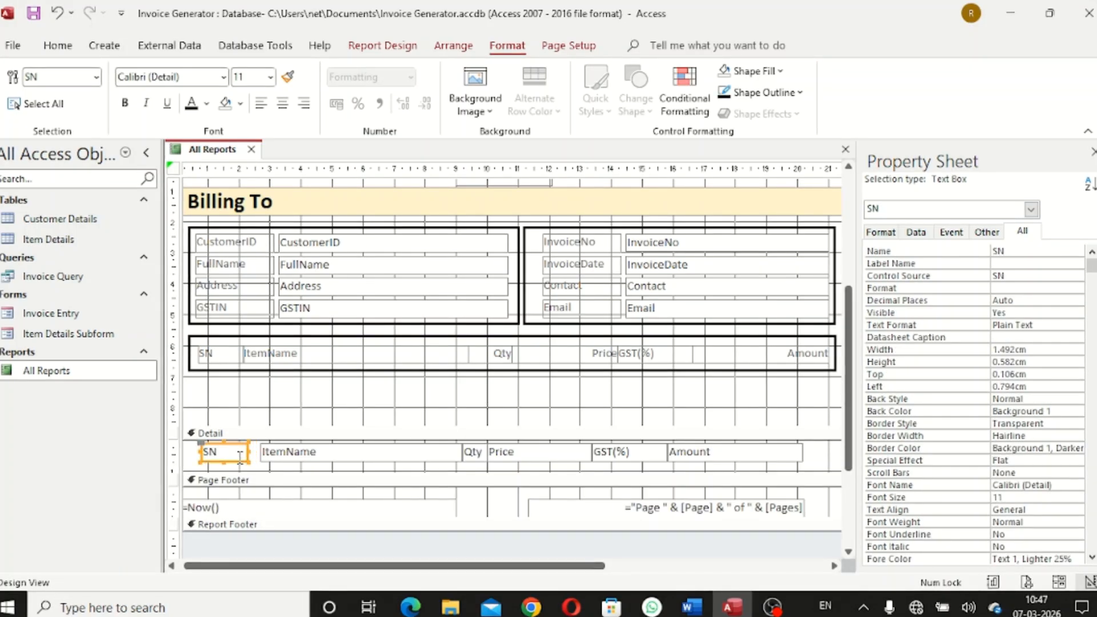
pyautogui.press('Left')
pyautogui.click(282, 424)
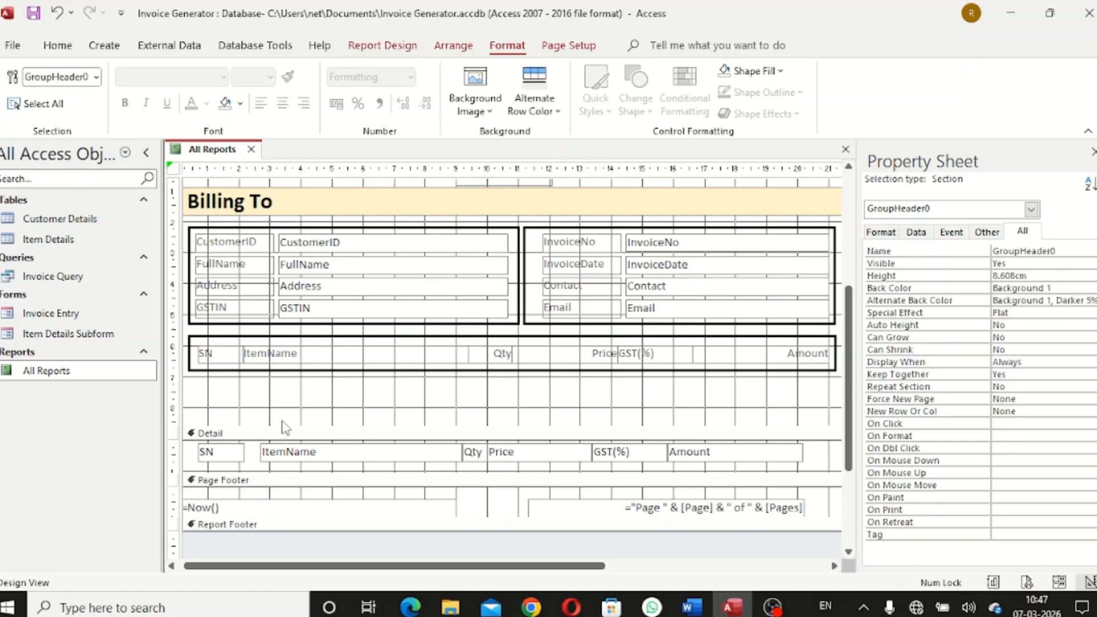
pyautogui.click(343, 452)
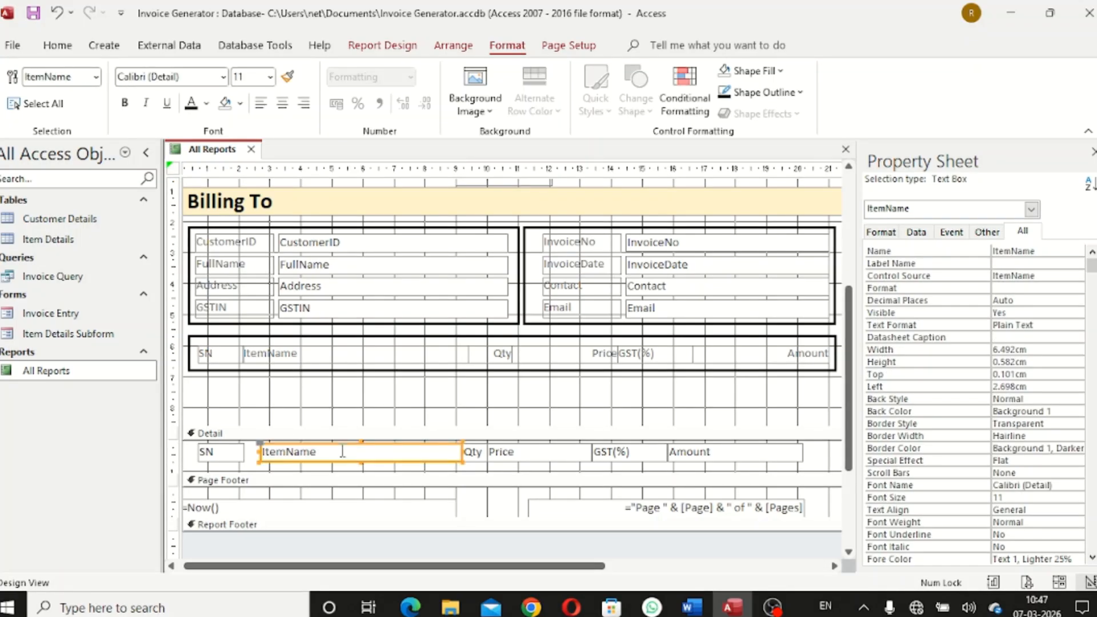
pyautogui.press('Left')
pyautogui.press('Left')
pyautogui.press('Left')
pyautogui.press('Left')
pyautogui.press('Left')
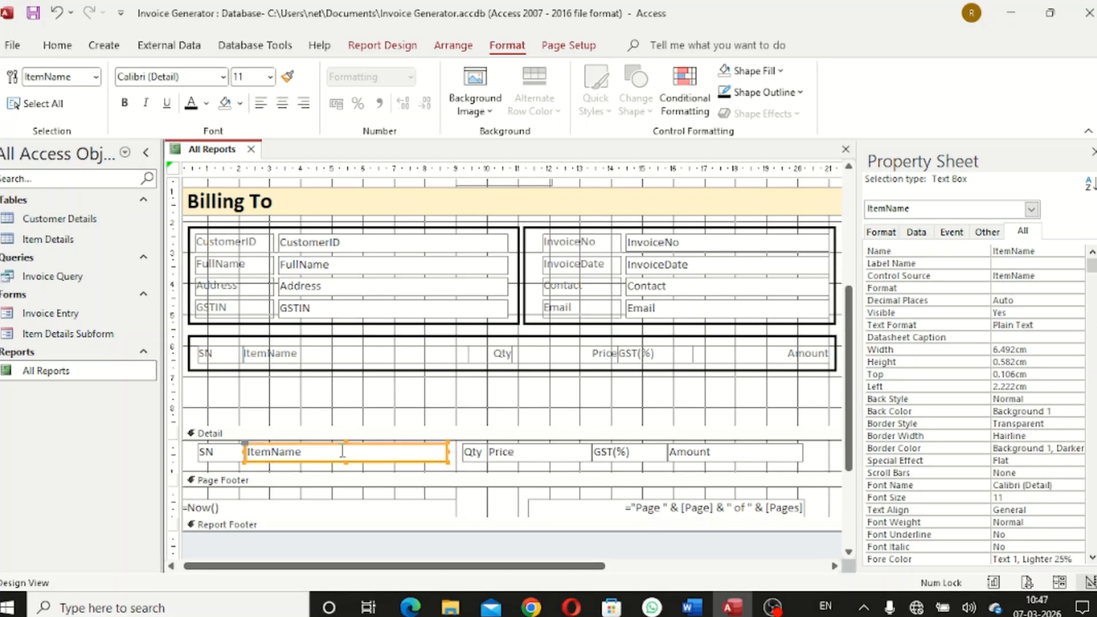
pyautogui.click(384, 398)
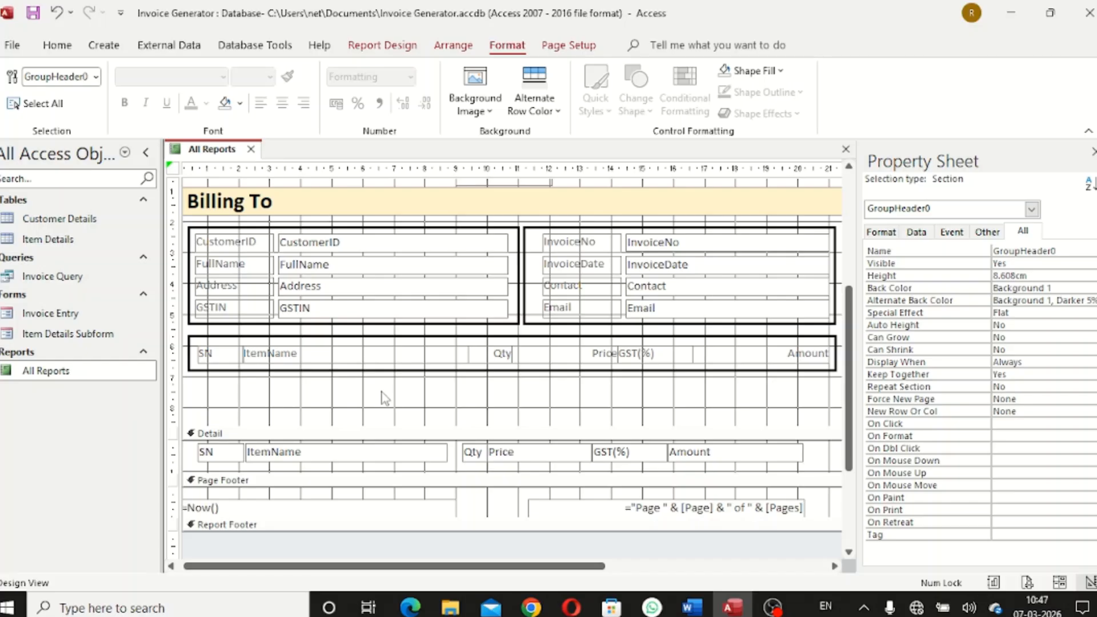
# Shift the Amount detail field right and widen it to 4.386 cm
pyautogui.click(476, 453)
pyautogui.click(506, 461)
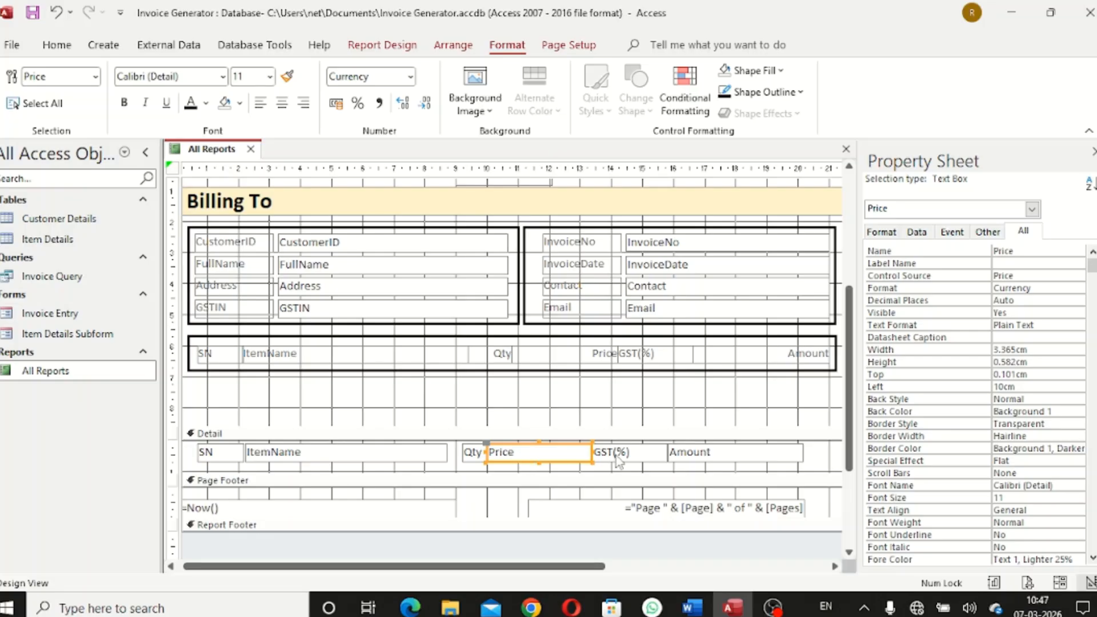
pyautogui.click(722, 455)
pyautogui.press('Right')
pyautogui.press('Right')
pyautogui.press('Right')
pyautogui.press('Right')
pyautogui.press('Right')
pyautogui.press('Right')
pyautogui.press('Right')
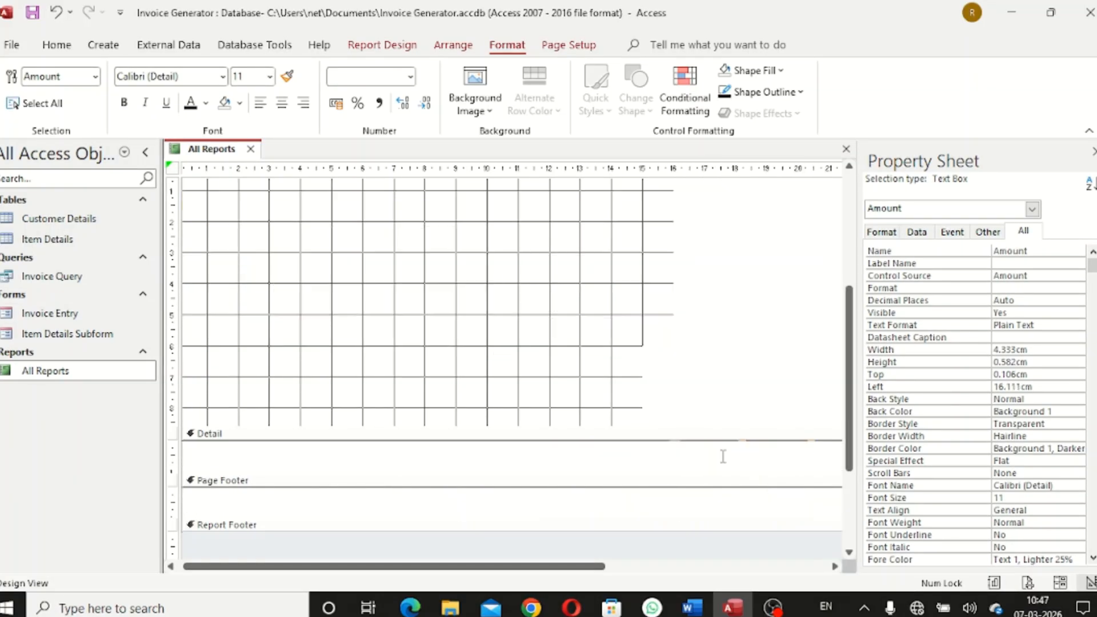
pyautogui.press('Right')
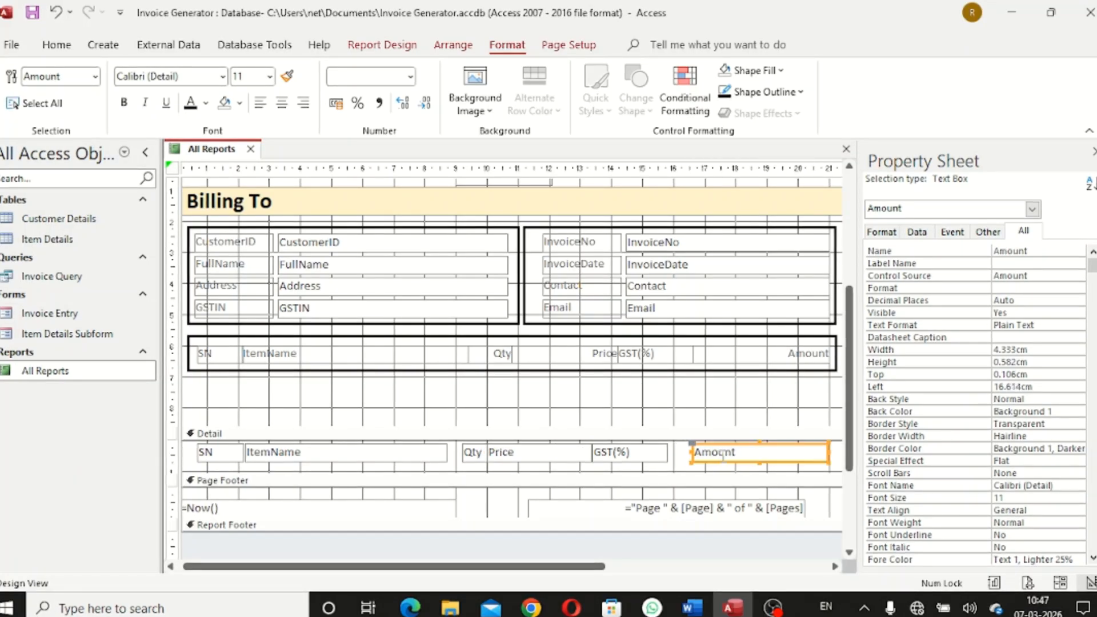
pyautogui.click(794, 471)
pyautogui.click(818, 455)
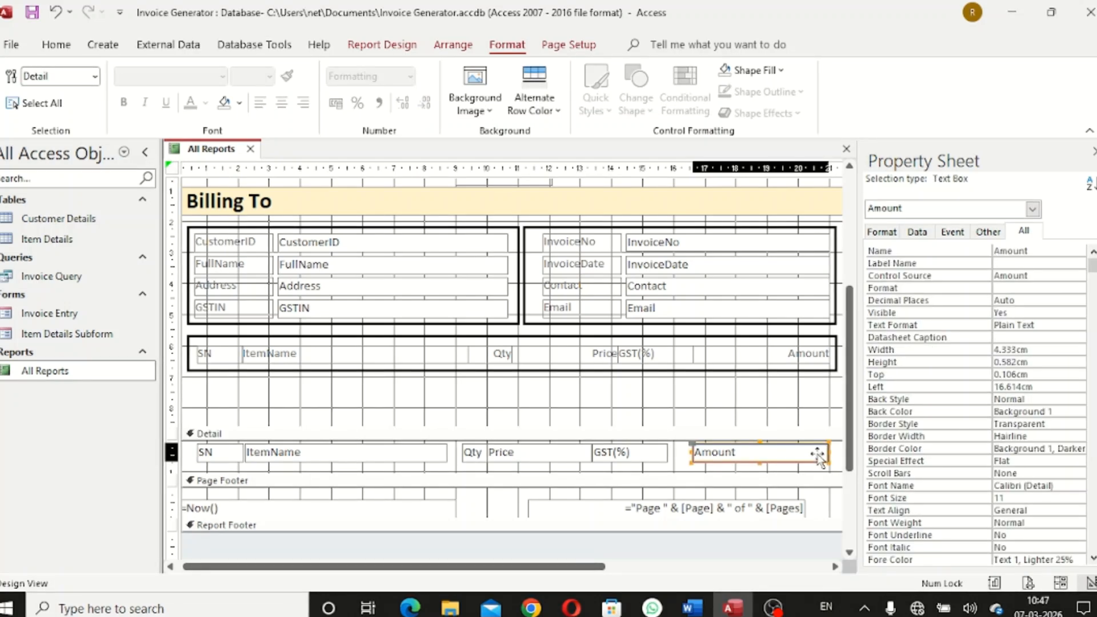
pyautogui.click(827, 455)
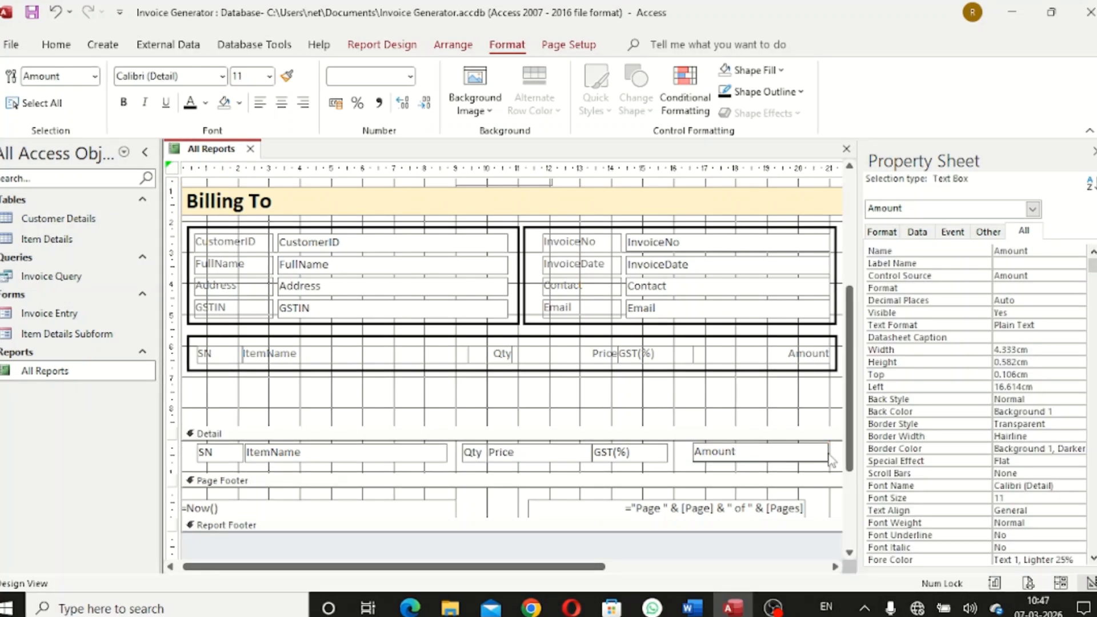
pyautogui.click(831, 457)
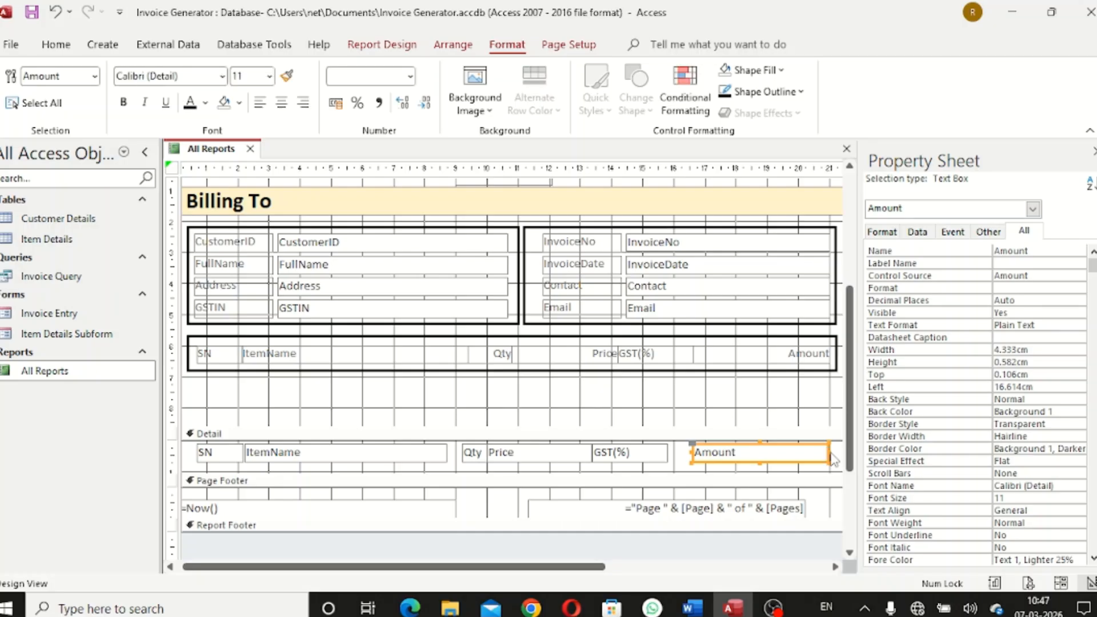
pyautogui.click(828, 453)
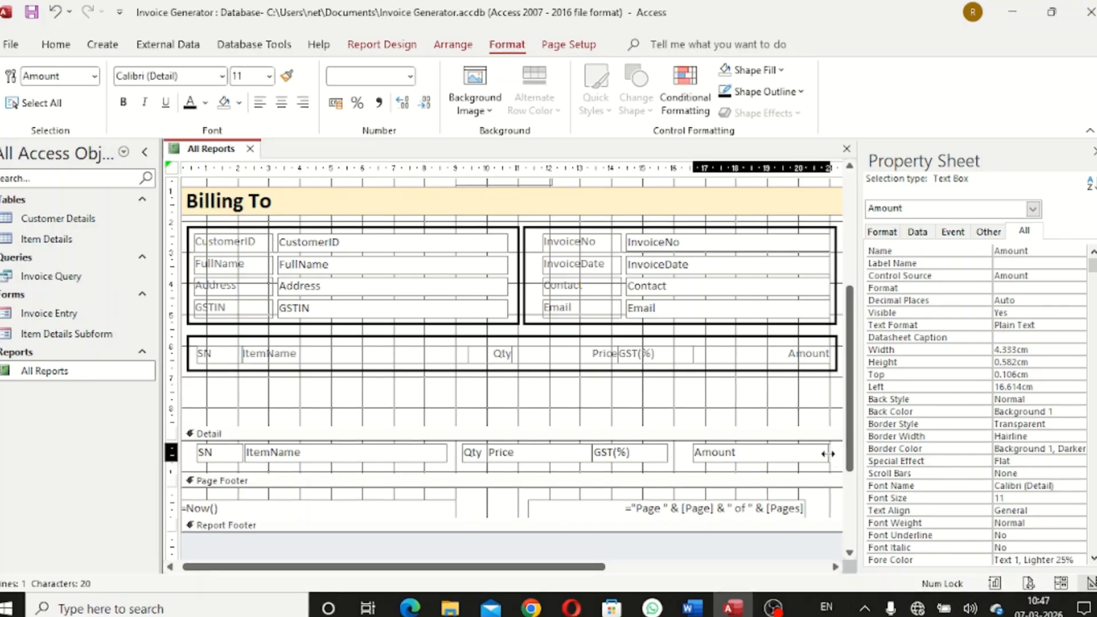
pyautogui.moveTo(828, 454); pyautogui.dragTo(831, 454)
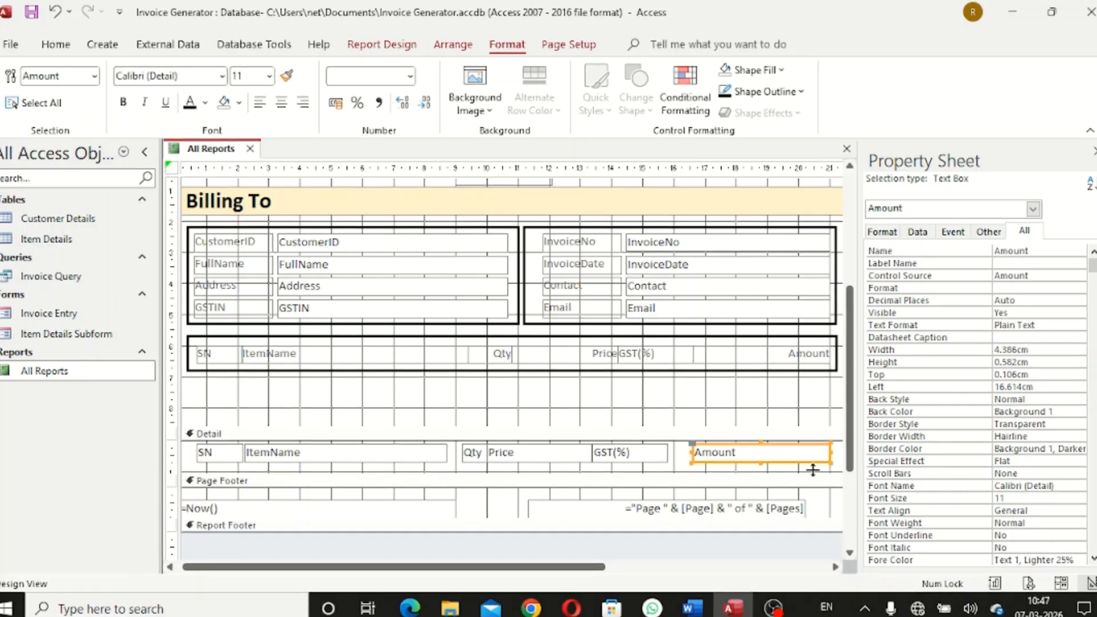
# Nudge the GST(%) and Price detail fields right under their headings
pyautogui.click(705, 470)
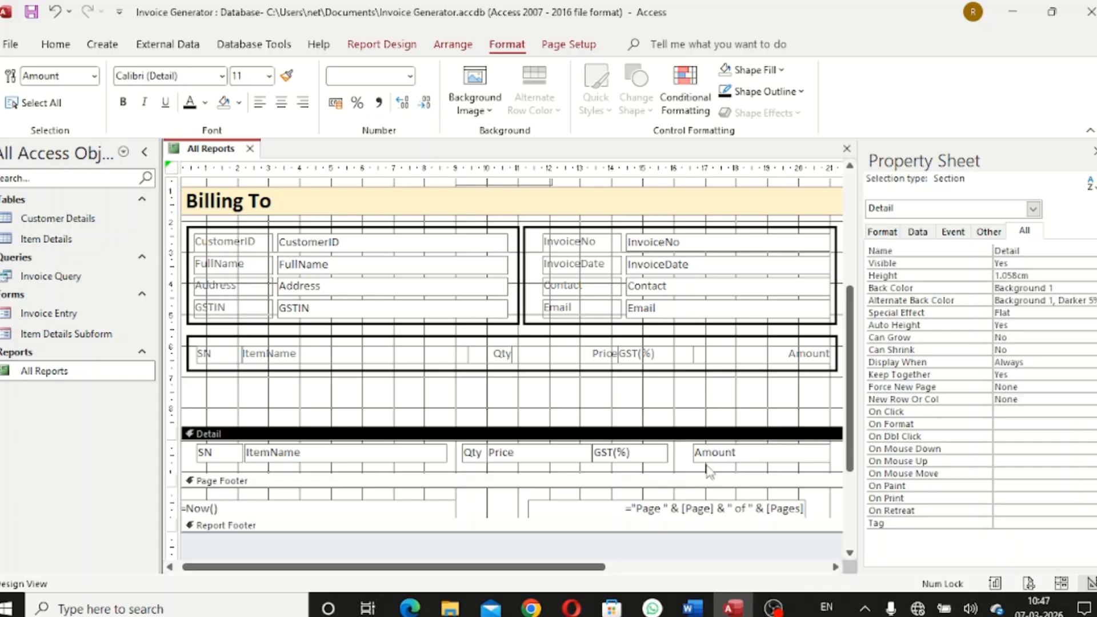
pyautogui.click(648, 454)
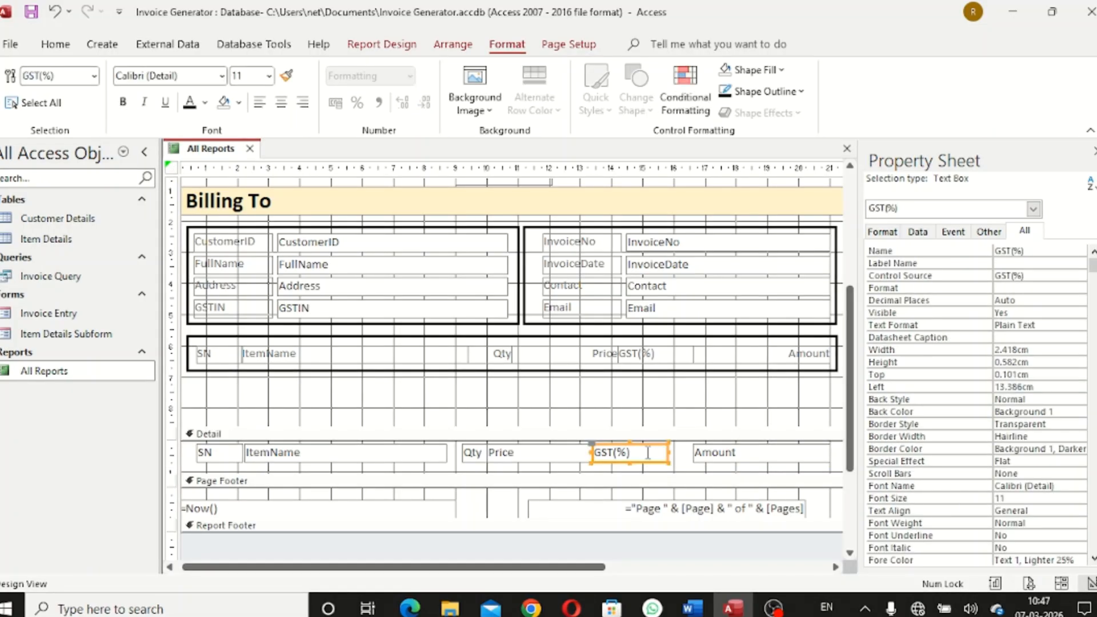
pyautogui.press('Right')
pyautogui.press('Right')
pyautogui.press('Right')
pyautogui.press('Right')
pyautogui.press('Right')
pyautogui.press('Right')
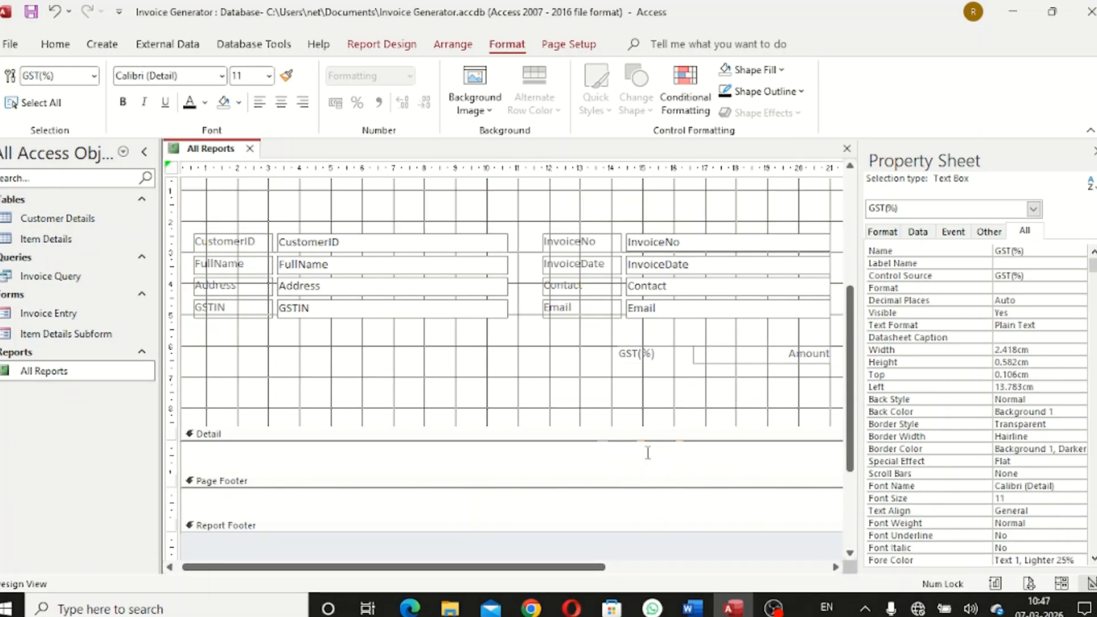
pyautogui.press('Right')
pyautogui.press('Right')
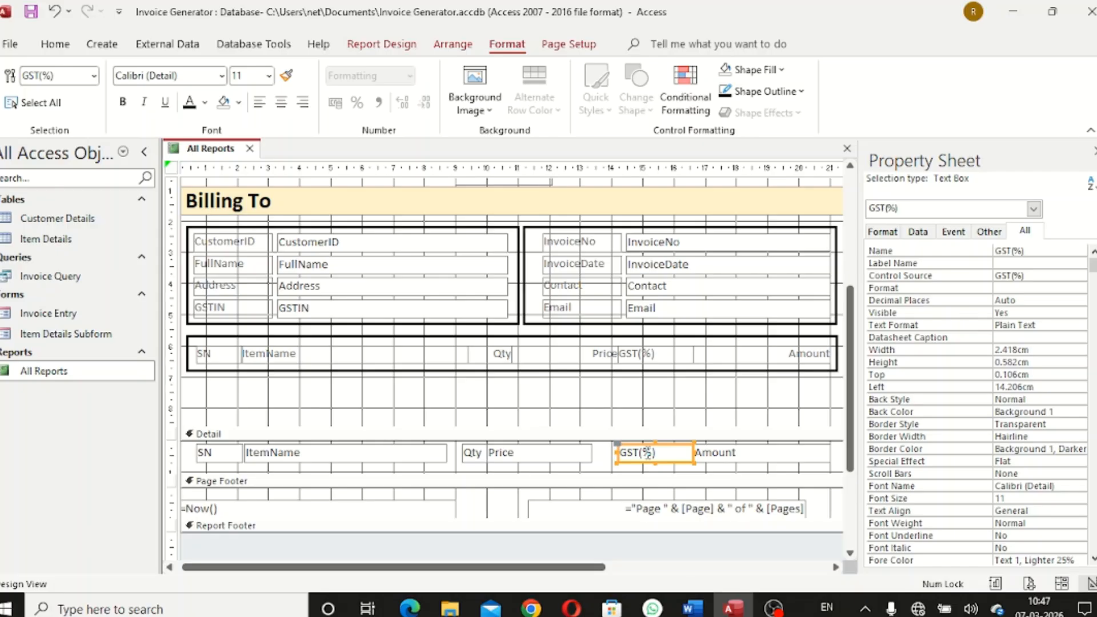
pyautogui.click(646, 472)
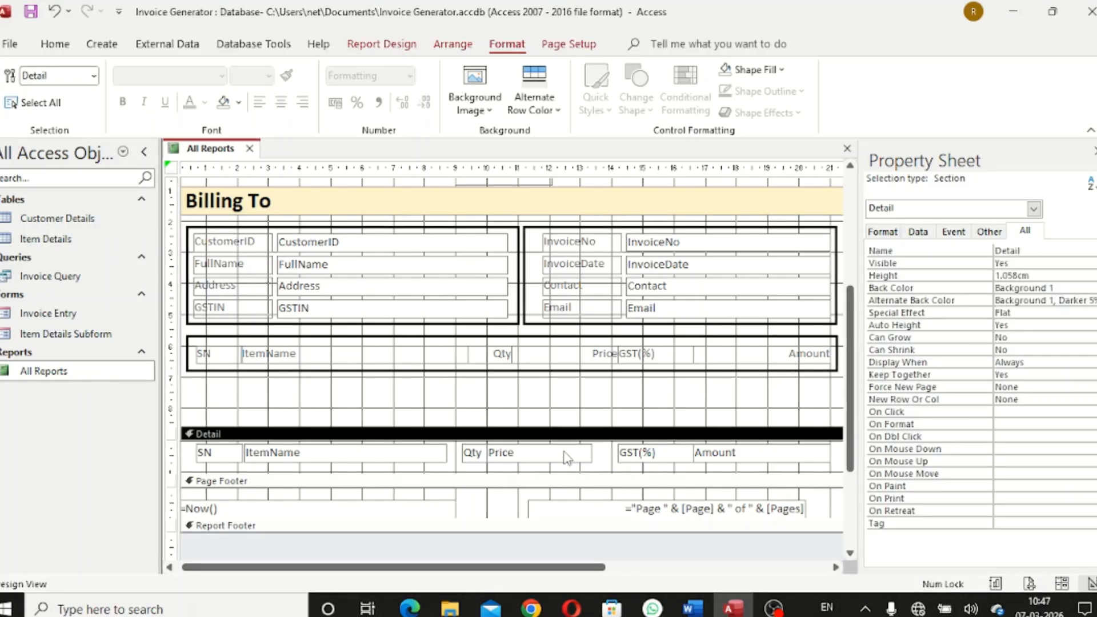
pyautogui.click(567, 452)
pyautogui.press('Right')
pyautogui.press('Right')
pyautogui.press('Right')
pyautogui.press('Right')
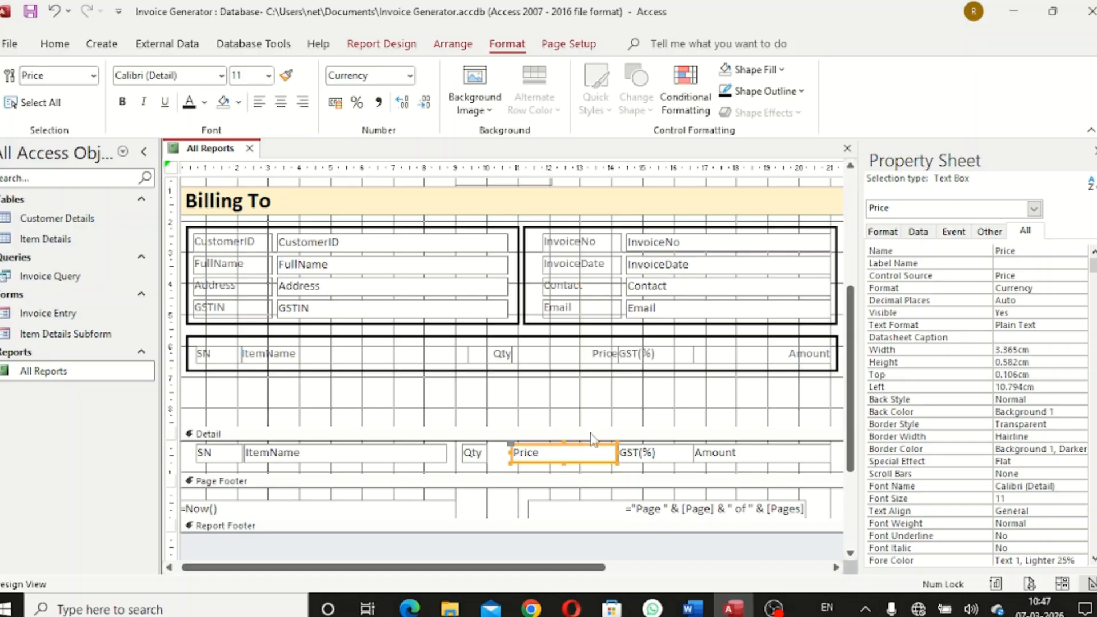
pyautogui.click(639, 459)
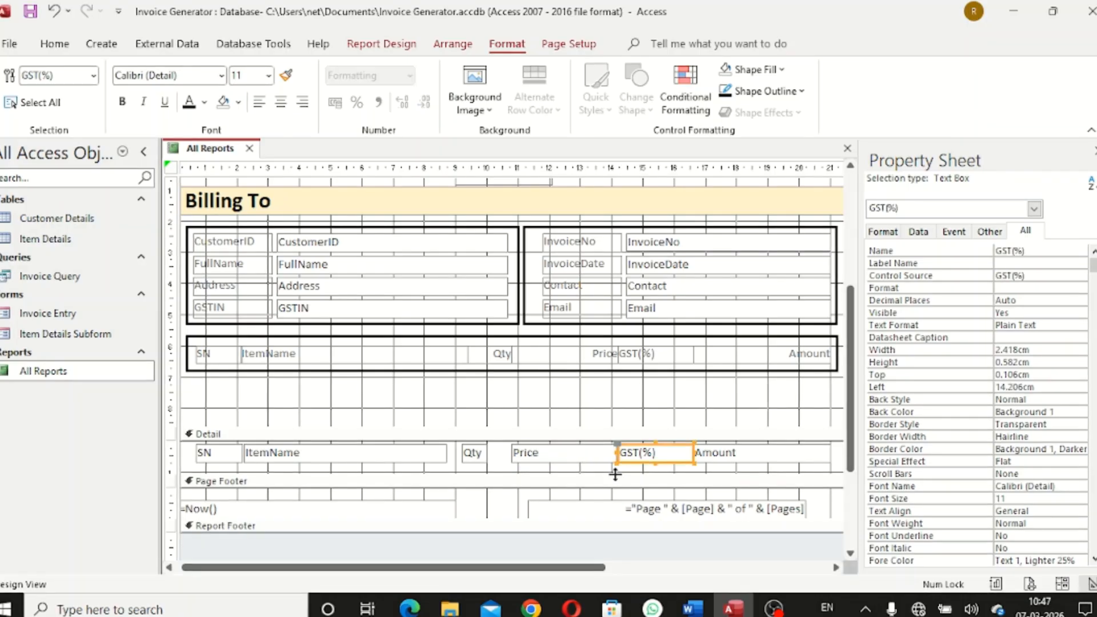
pyautogui.click(529, 458)
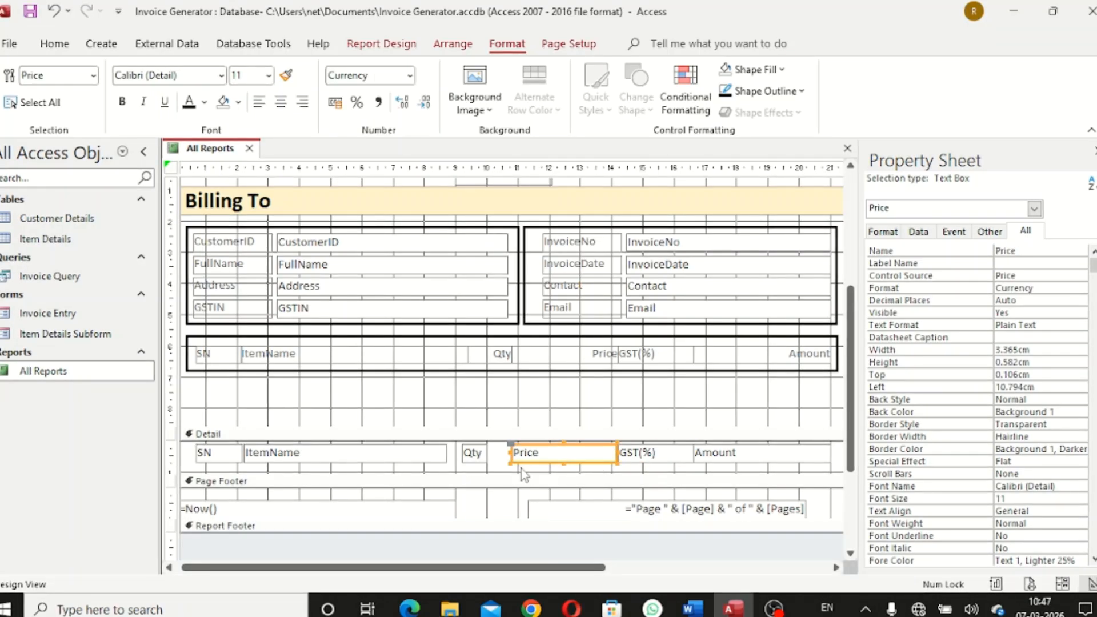
# Widen the Qty detail field to meet Price, then check the Qty and ItemName fields
pyautogui.click(473, 455)
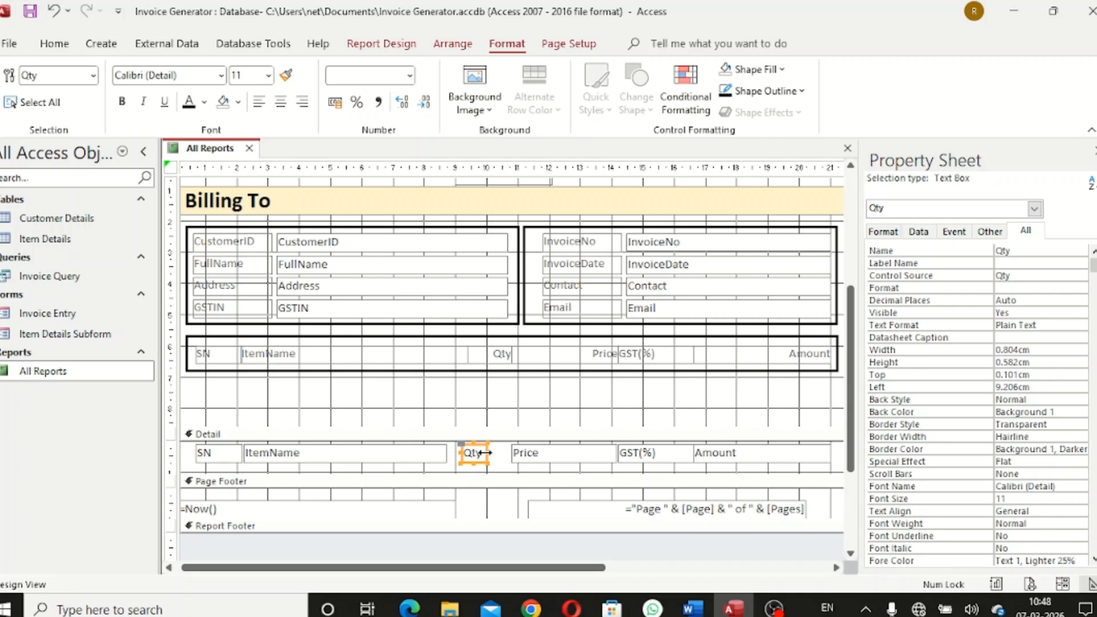
pyautogui.moveTo(484, 453); pyautogui.dragTo(511, 460)
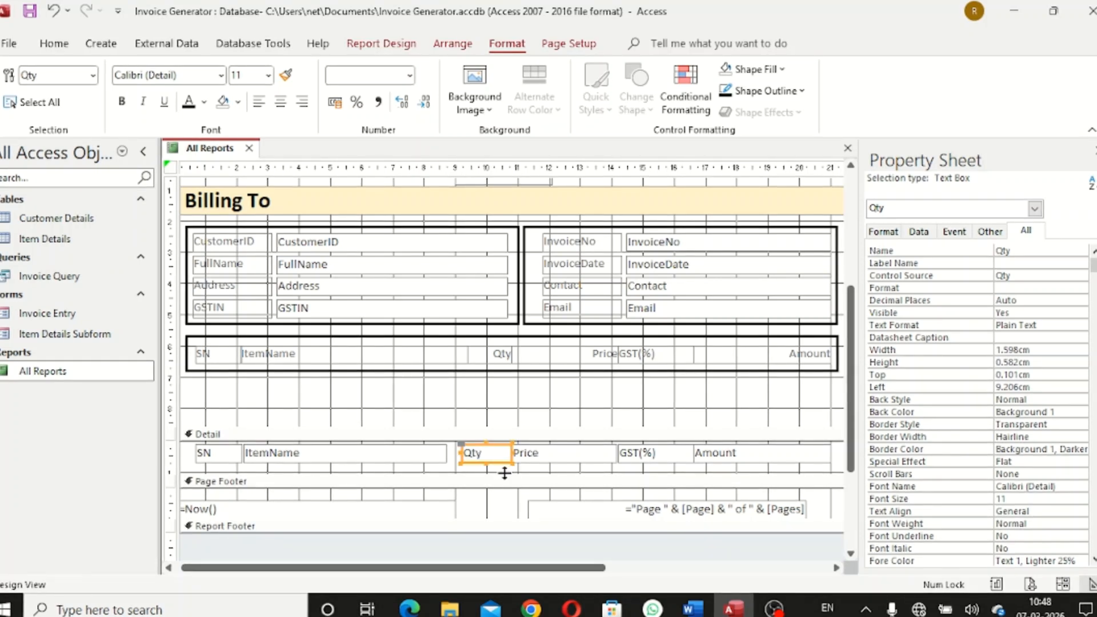
pyautogui.click(489, 470)
pyautogui.click(470, 456)
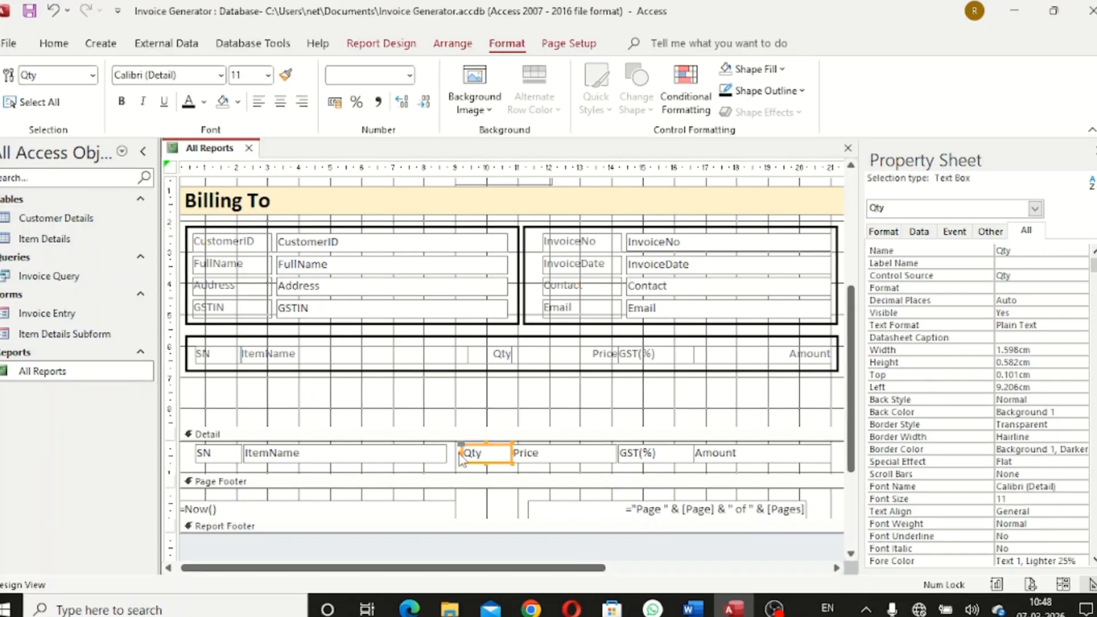
pyautogui.click(467, 452)
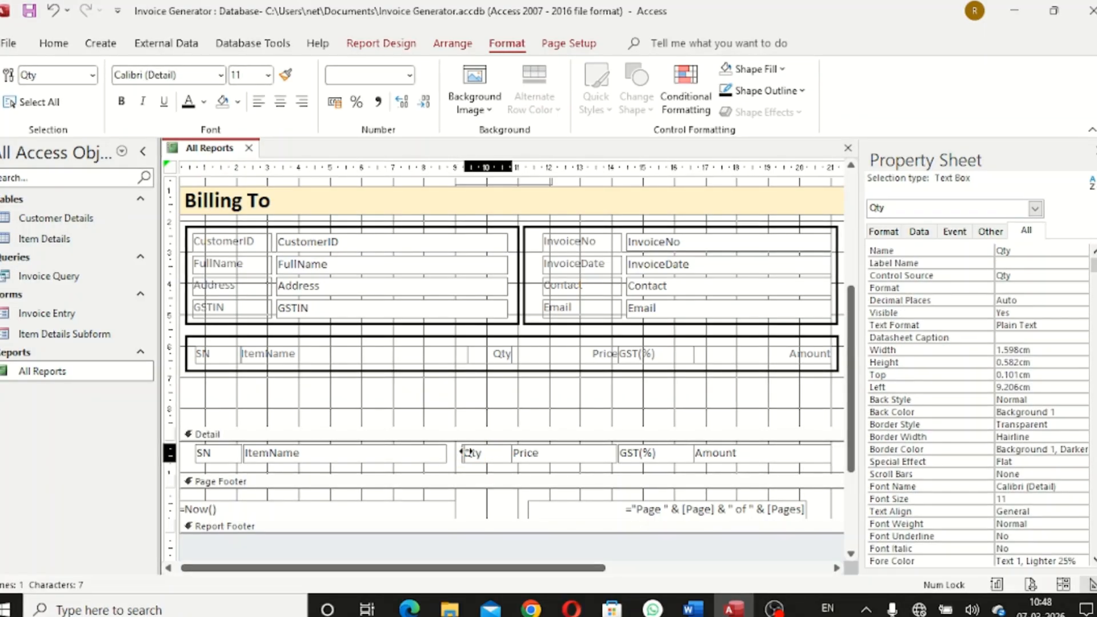
pyautogui.click(489, 473)
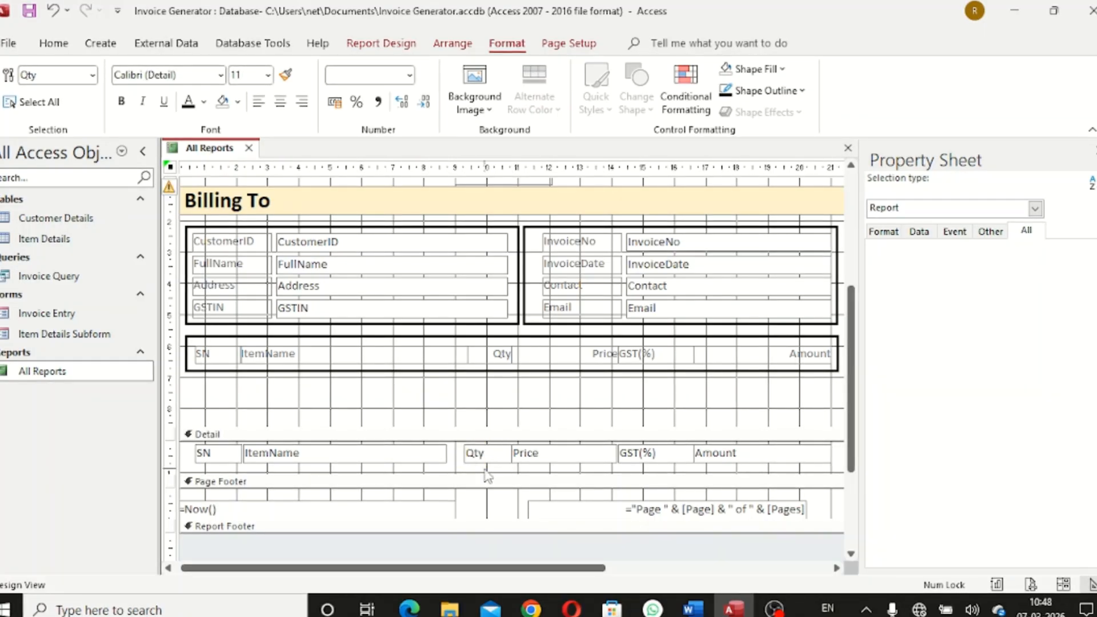
pyautogui.click(426, 461)
pyautogui.click(449, 452)
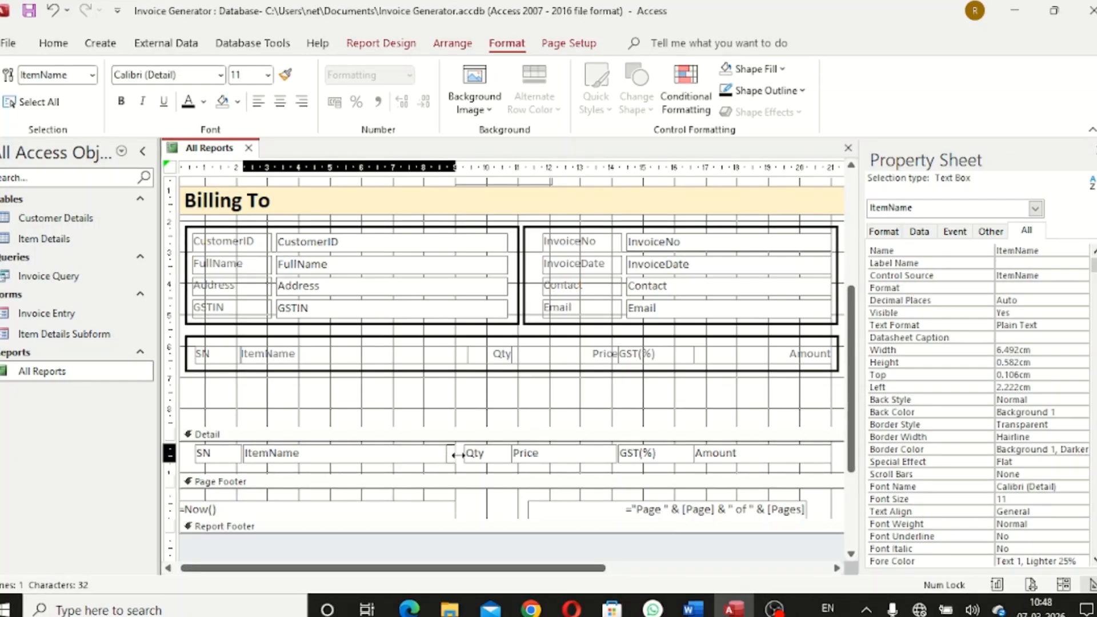
pyautogui.click(535, 476)
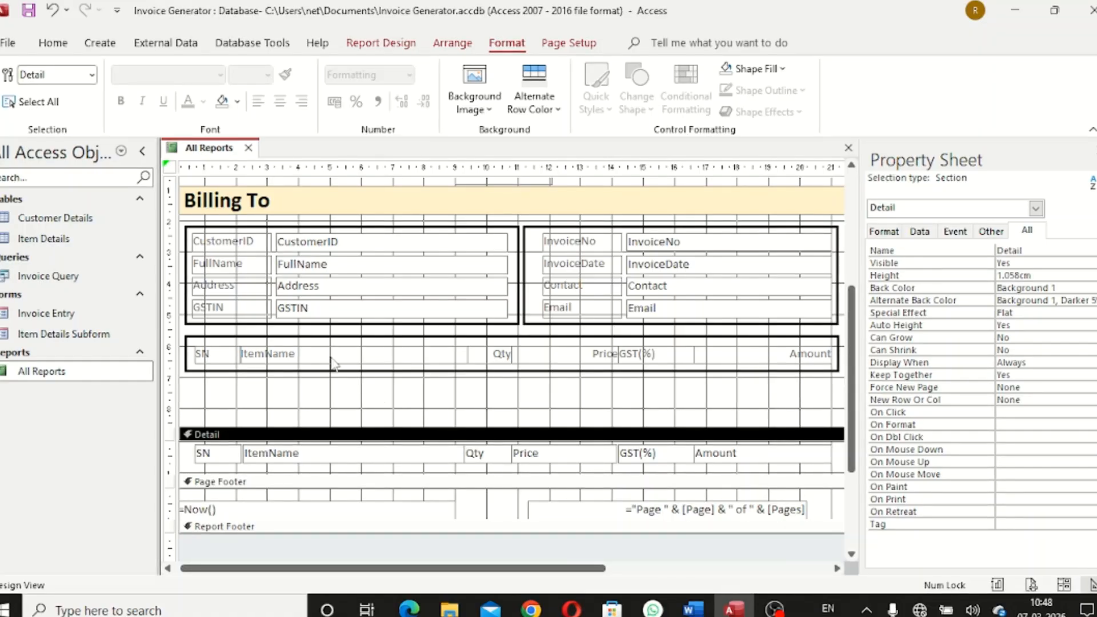
# Nudge the SN and ItemName headings and their box up slightly
pyautogui.moveTo(184, 337); pyautogui.dragTo(310, 378)
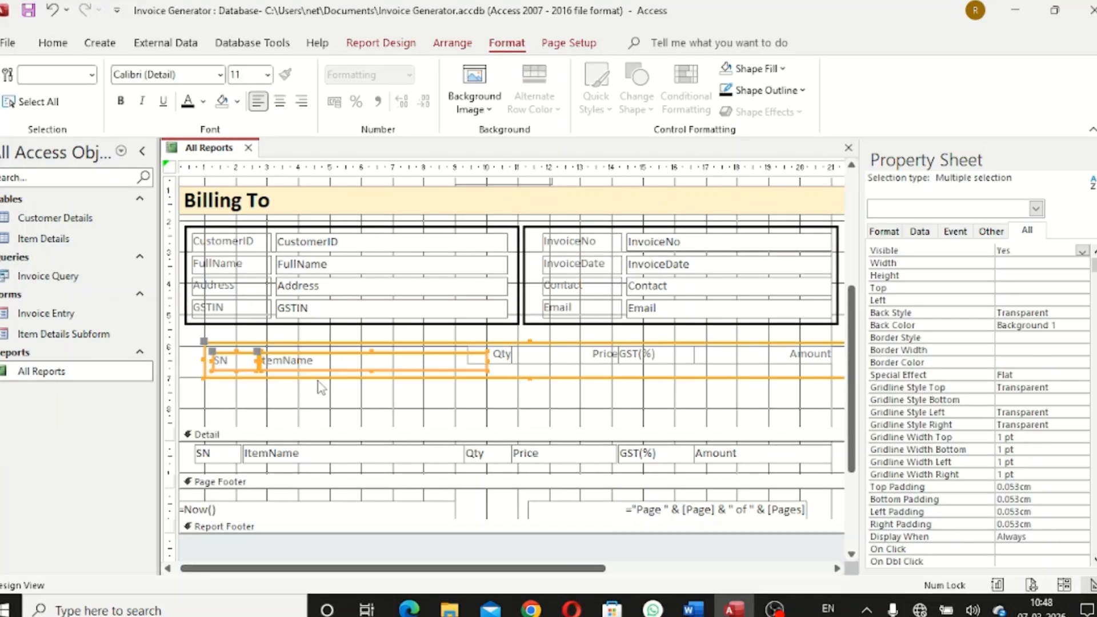
pyautogui.hotkey('ctrl', 'z')
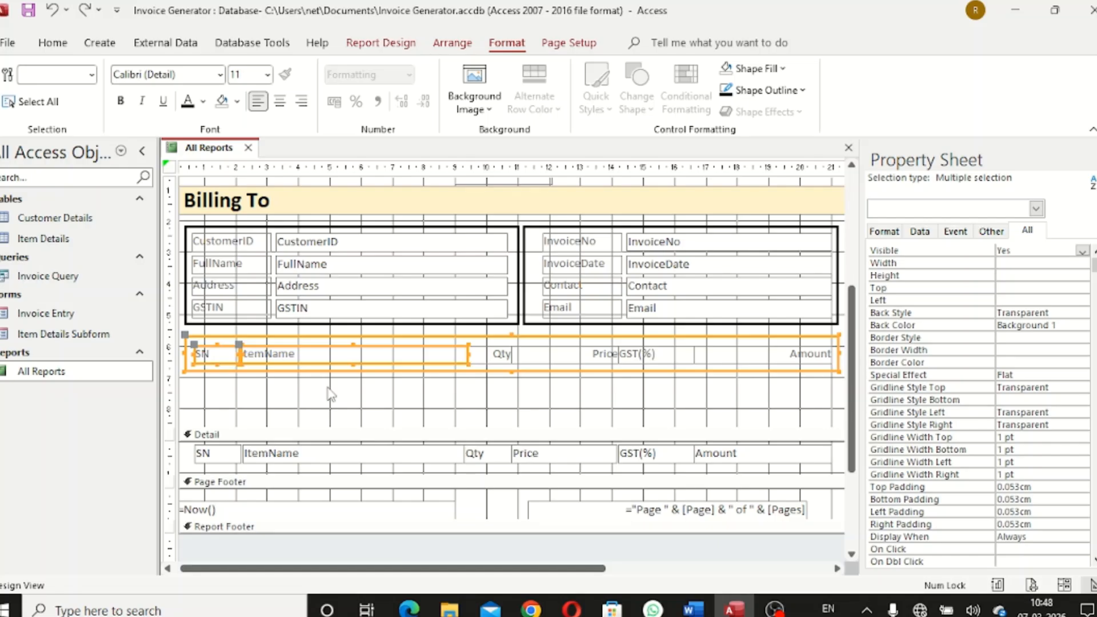
pyautogui.press('Up')
pyautogui.press('Up')
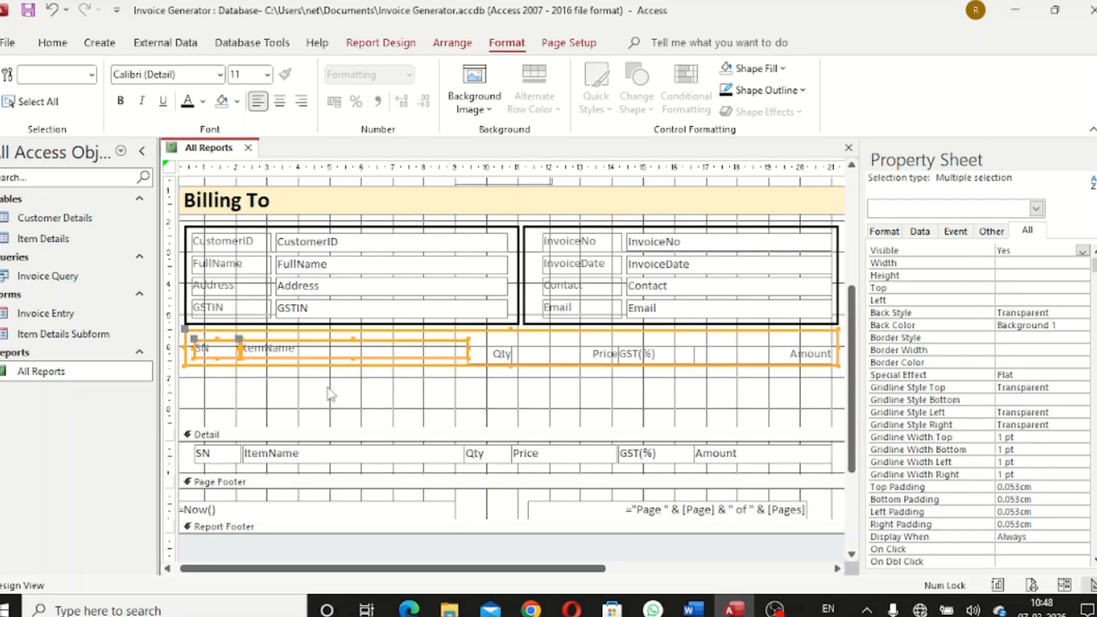
pyautogui.click(330, 395)
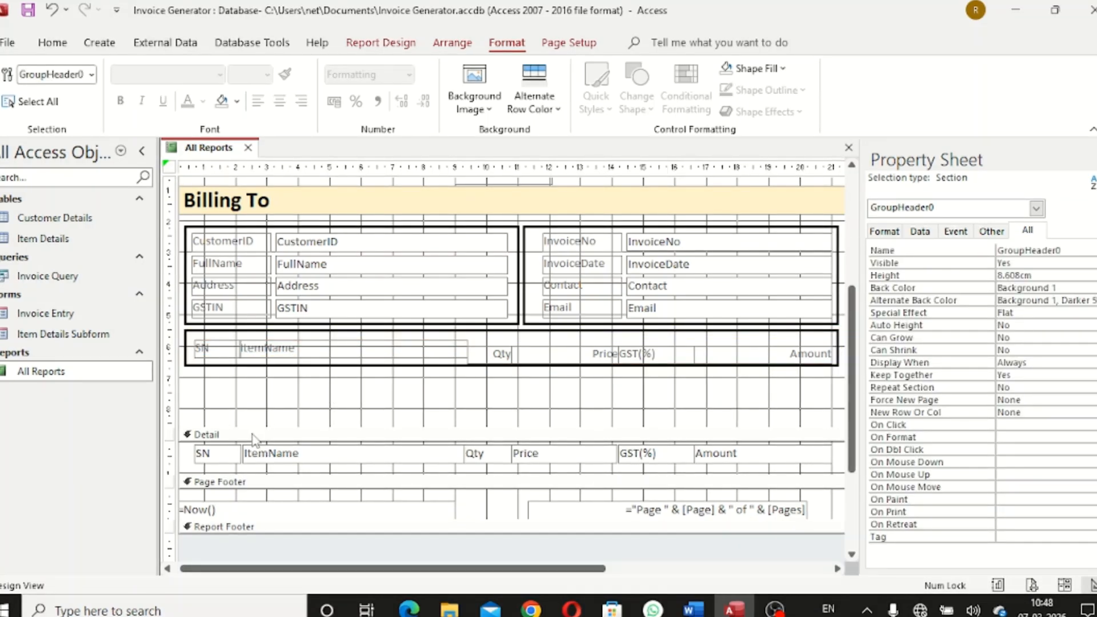
# Shorten the header to 6.698 cm and move the Detail row fields up to the top
pyautogui.moveTo(259, 428); pyautogui.dragTo(277, 367)
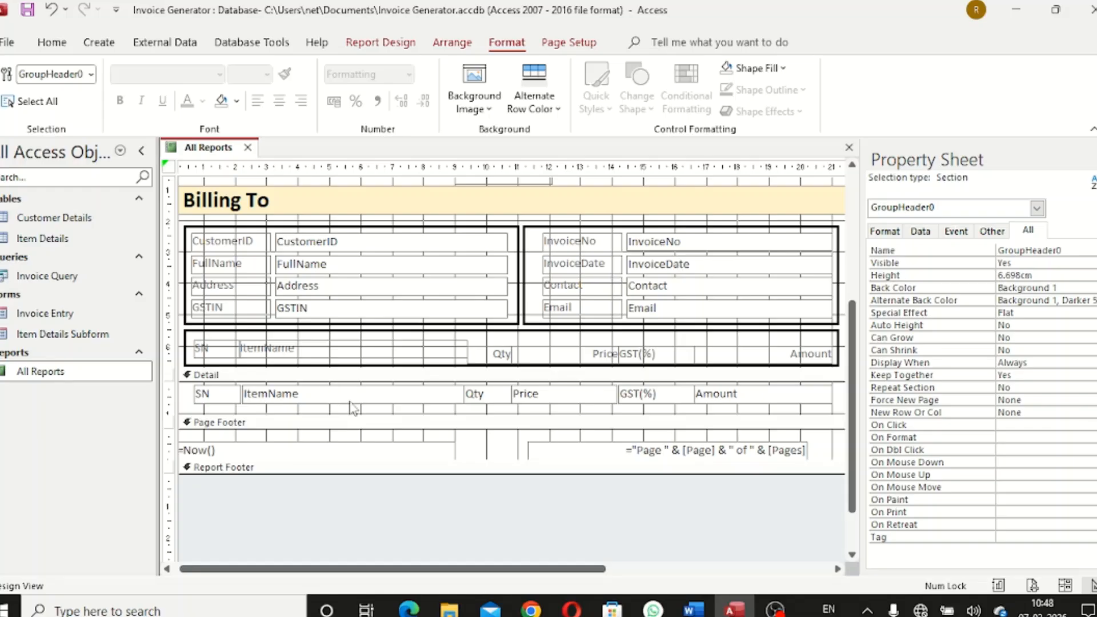
pyautogui.moveTo(190, 400); pyautogui.dragTo(850, 404)
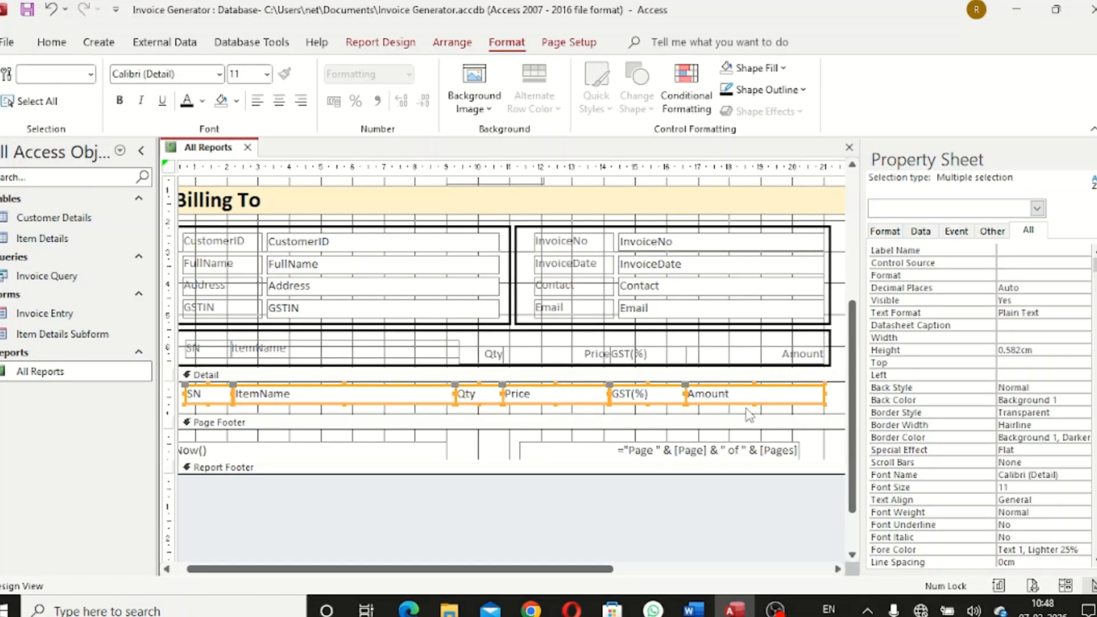
pyautogui.press('Up')
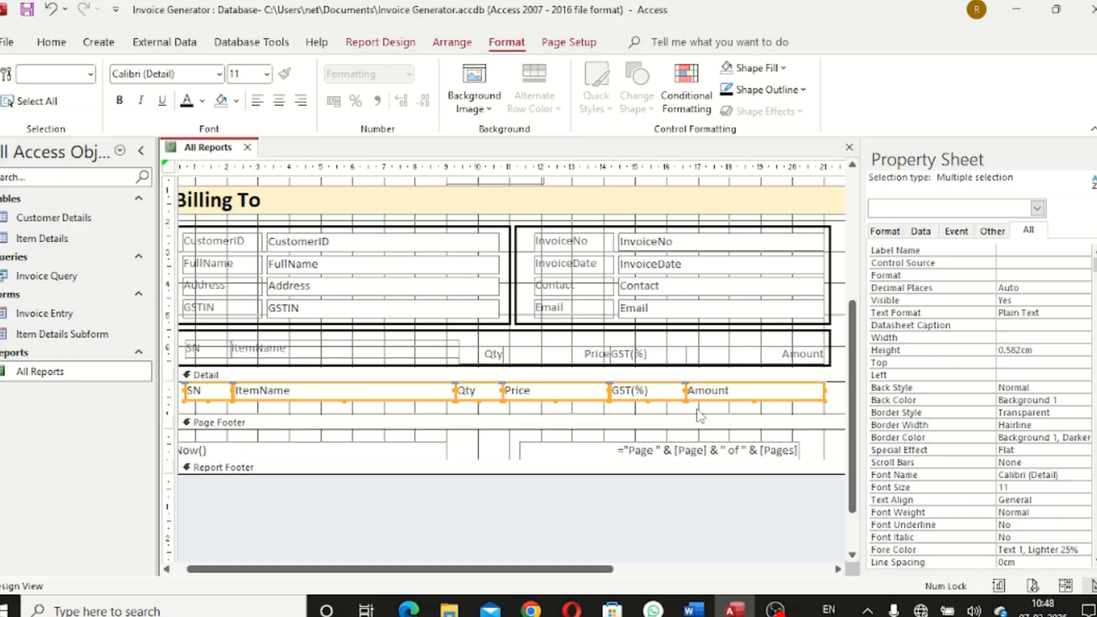
# Make all headings and Detail fields centred, bold and black
pyautogui.click(547, 412)
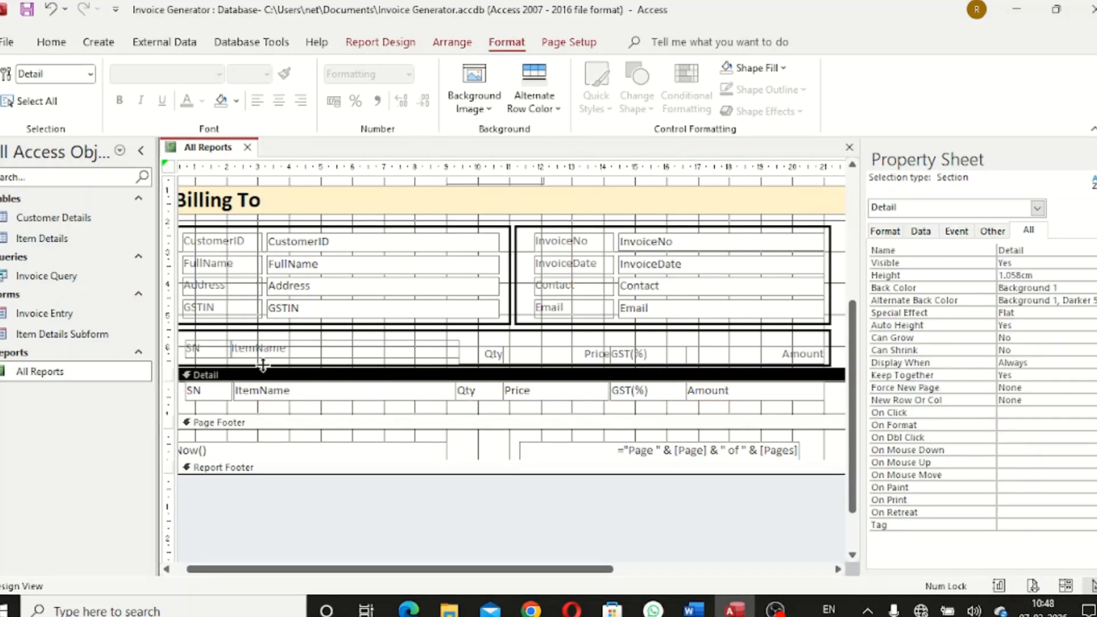
pyautogui.moveTo(193, 340); pyautogui.dragTo(806, 403)
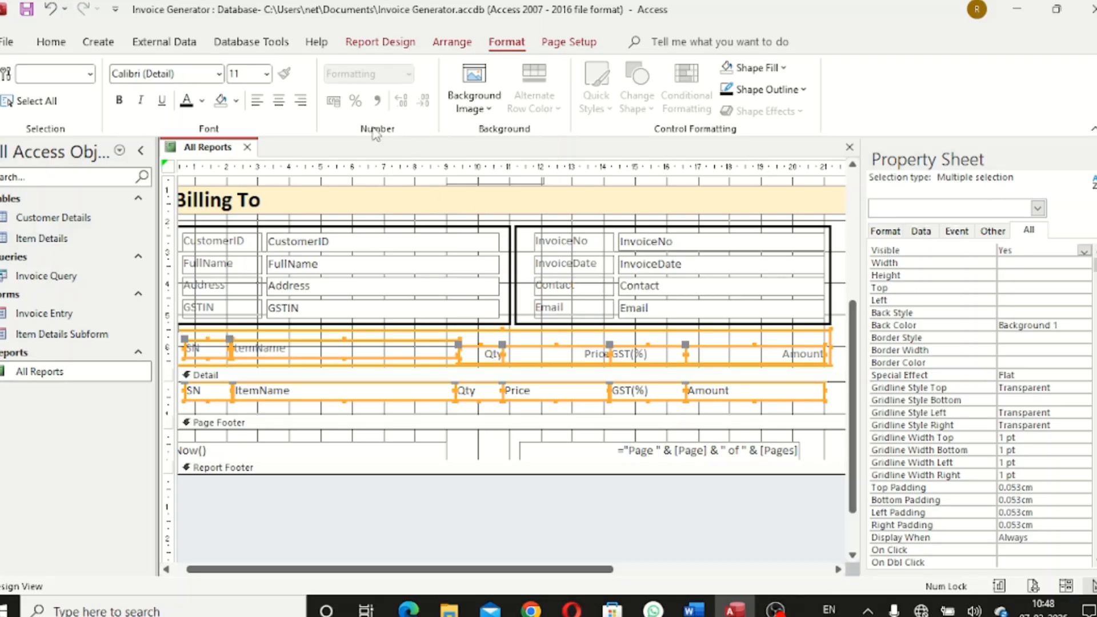
pyautogui.click(278, 101)
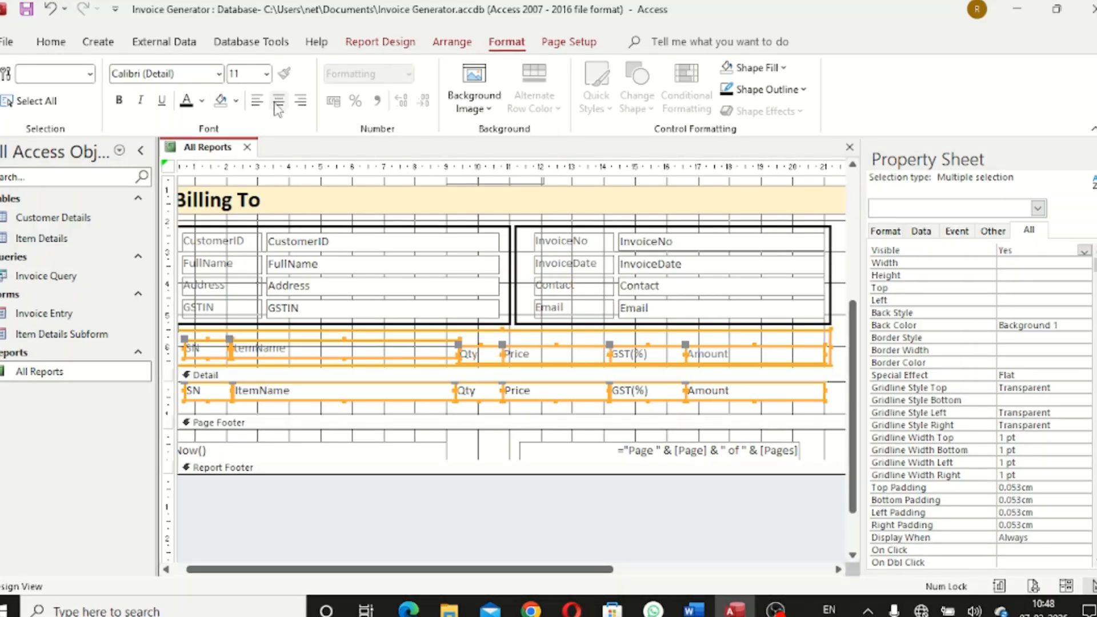
pyautogui.click(119, 100)
pyautogui.click(201, 103)
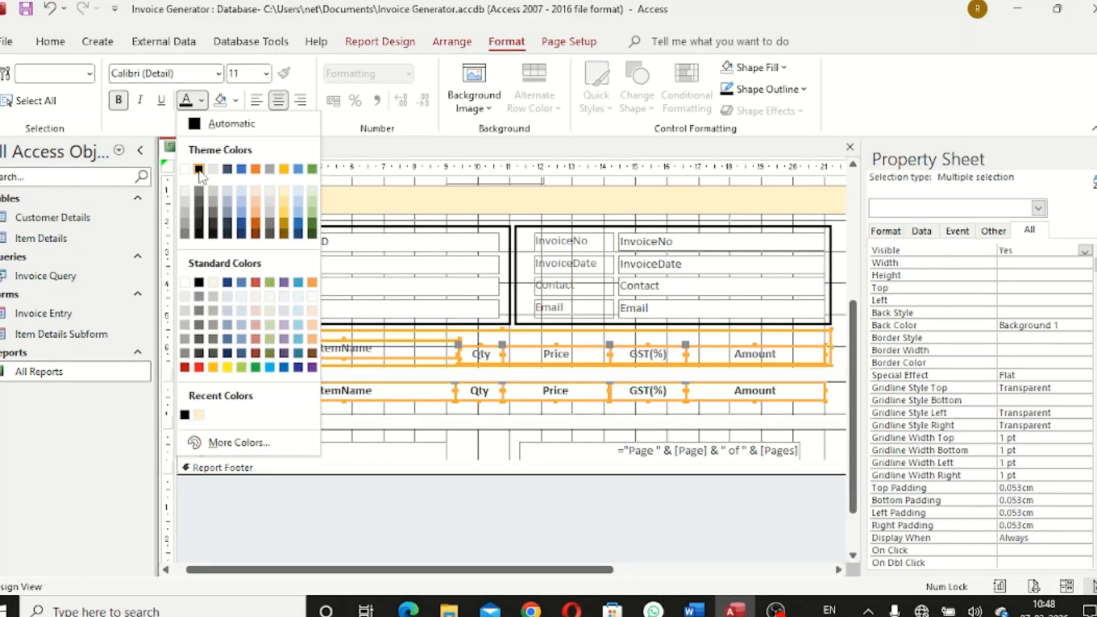
pyautogui.click(198, 169)
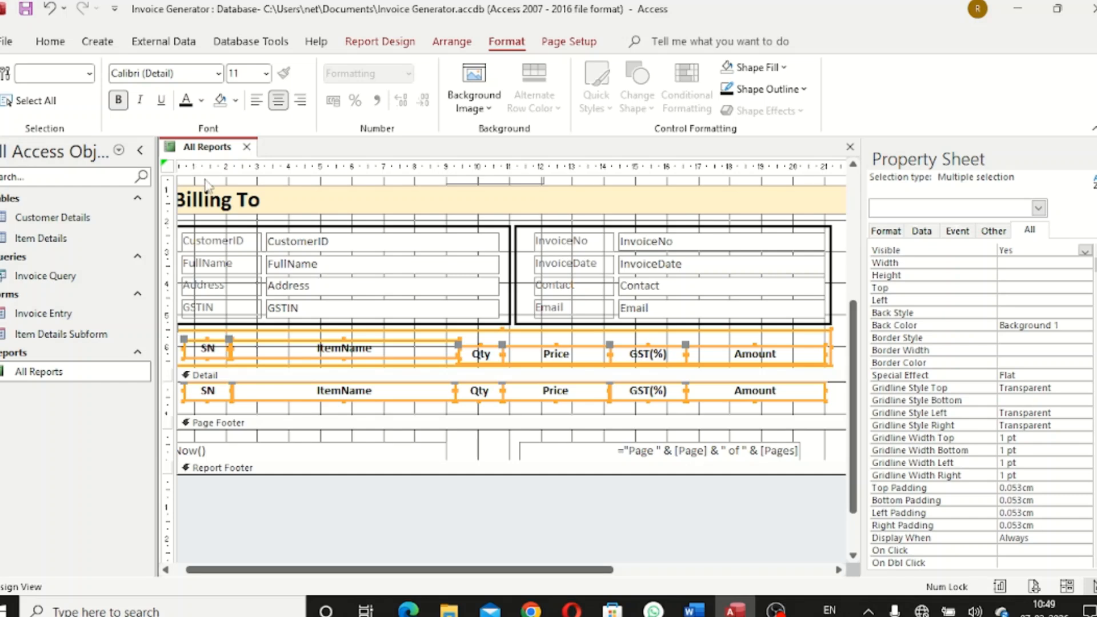
# Fill the Detail section background with pale blue-grey #EFF2F7
pyautogui.click(413, 416)
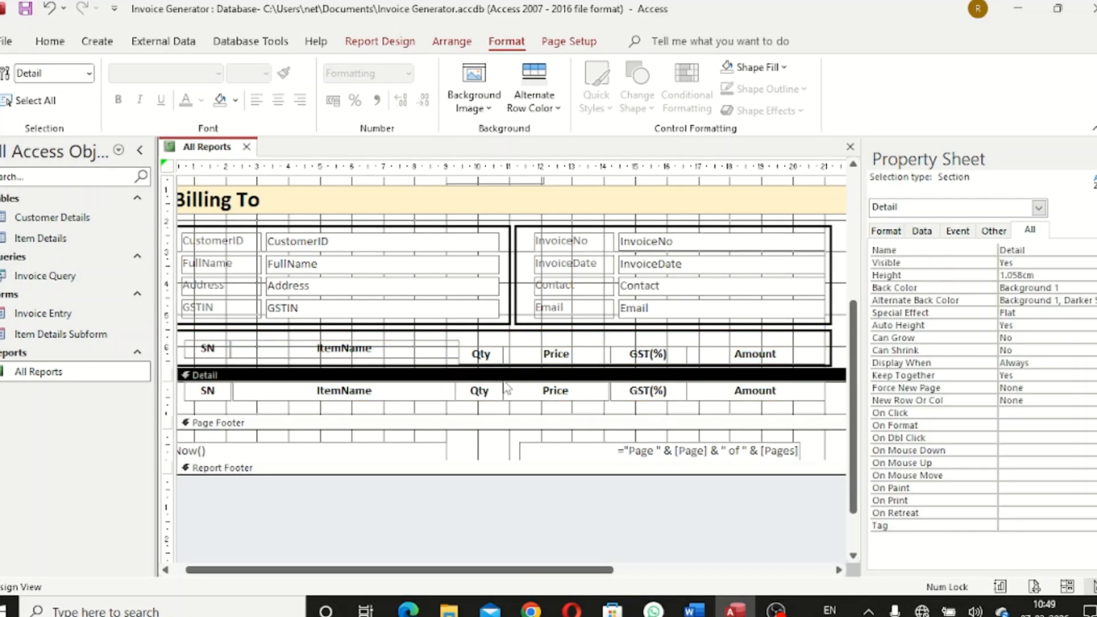
pyautogui.click(780, 67)
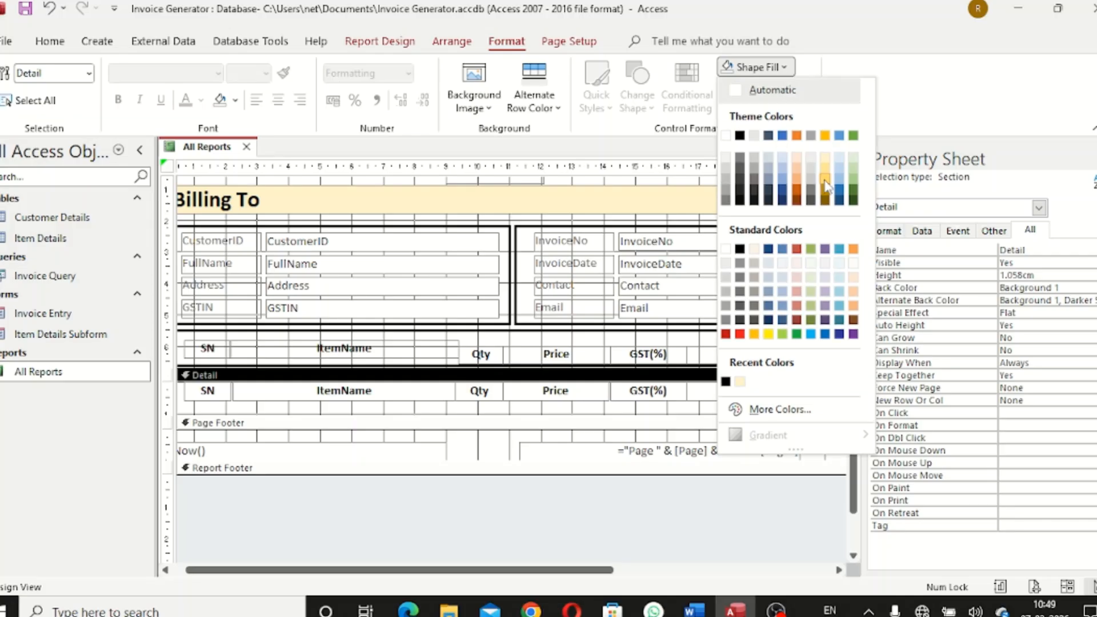
pyautogui.click(782, 264)
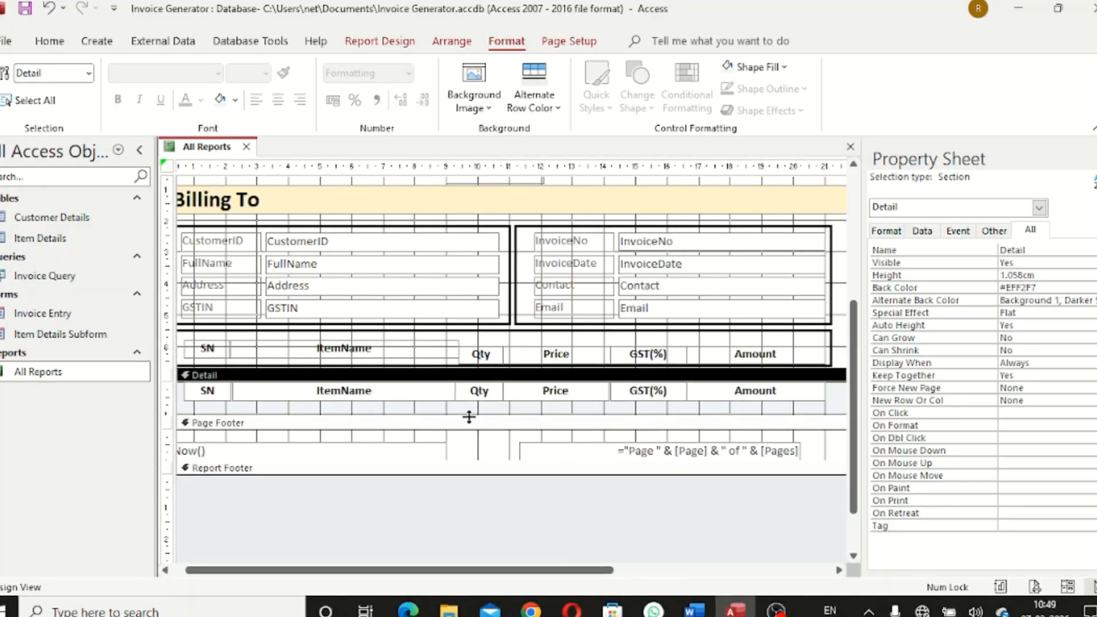
# Shrink the Detail section to its row and realign the six header labels inside their box
pyautogui.moveTo(469, 417); pyautogui.dragTo(477, 403)
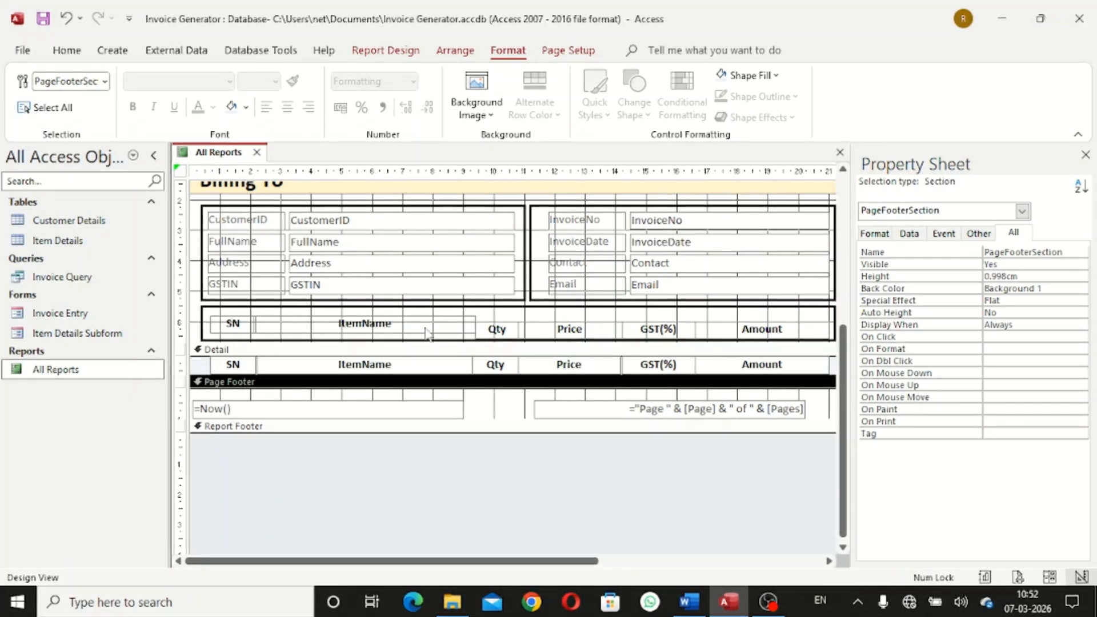
pyautogui.moveTo(219, 314); pyautogui.dragTo(452, 341)
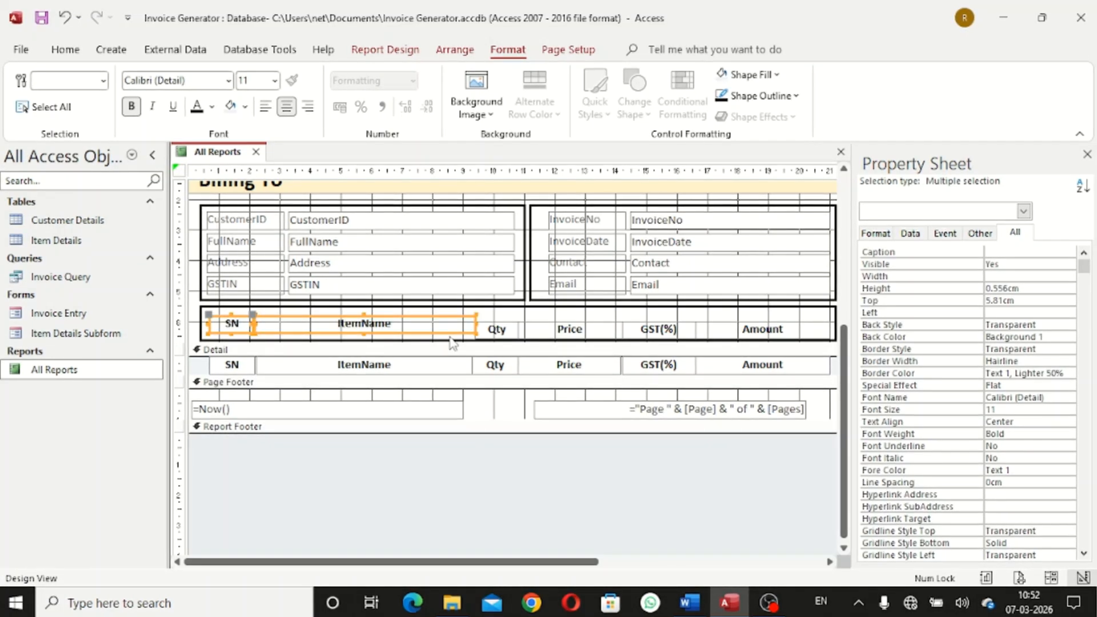
pyautogui.press('Down')
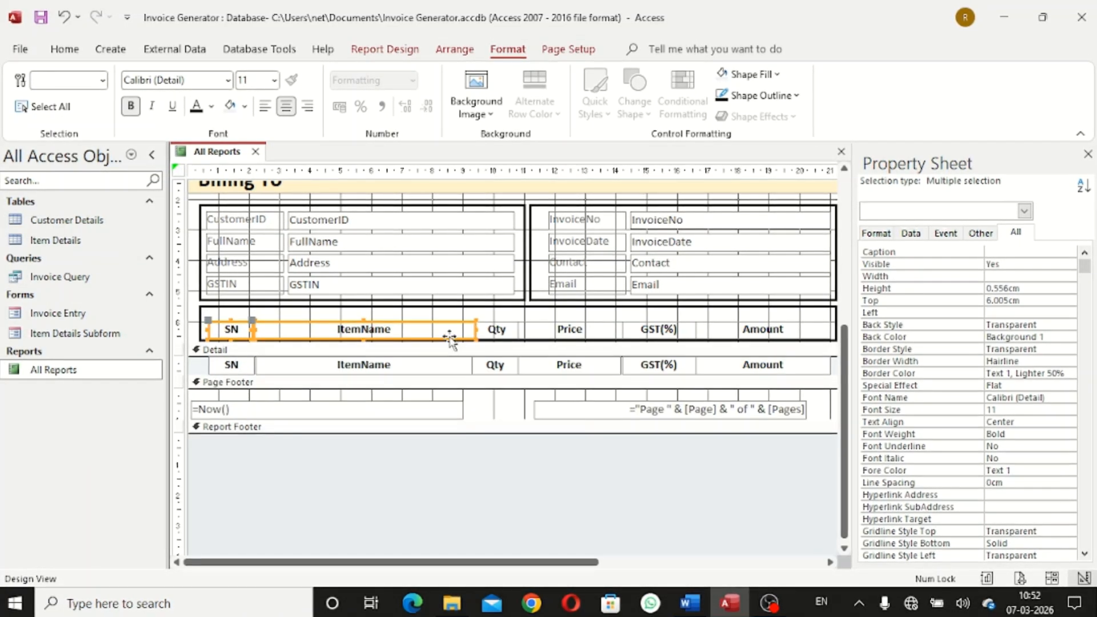
pyautogui.click(368, 317)
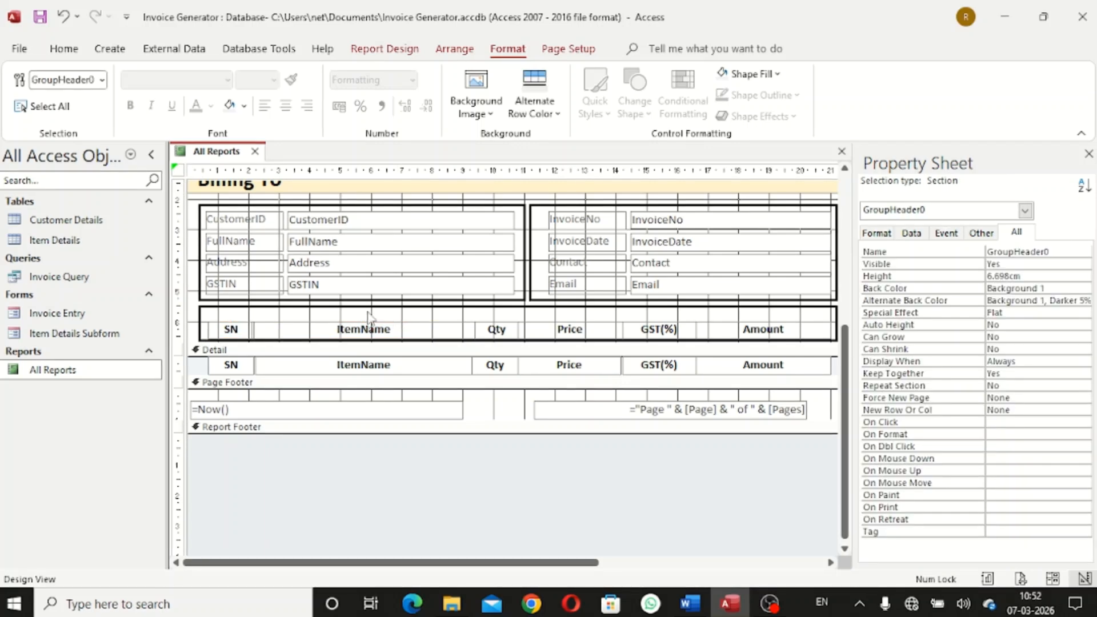
pyautogui.moveTo(283, 338); pyautogui.dragTo(805, 354)
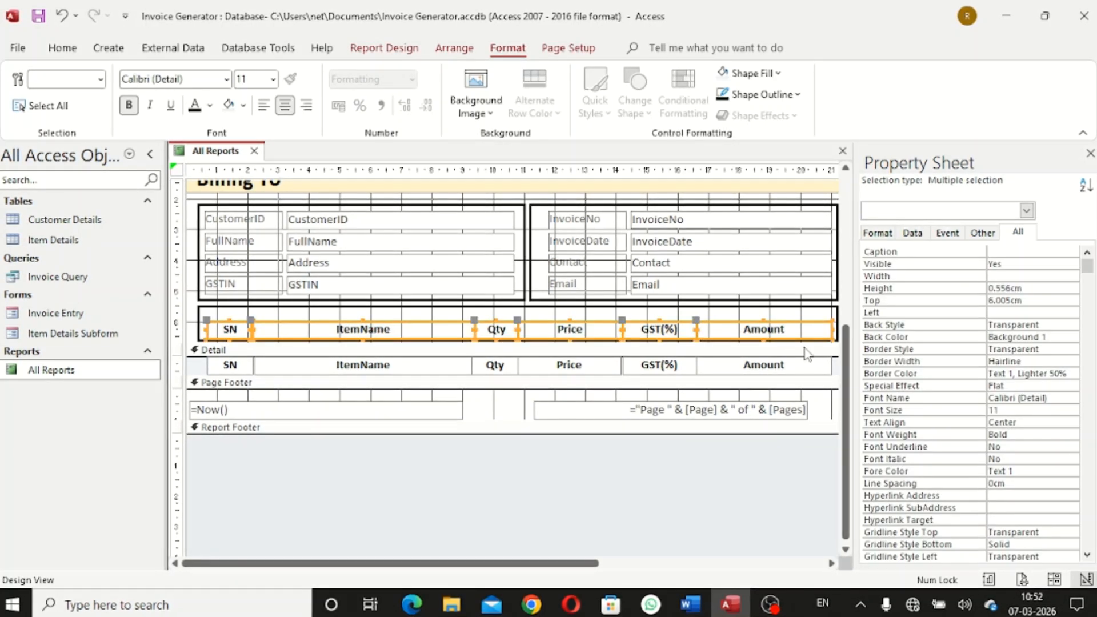
pyautogui.press('Up')
pyautogui.press('Up')
pyautogui.press('Up')
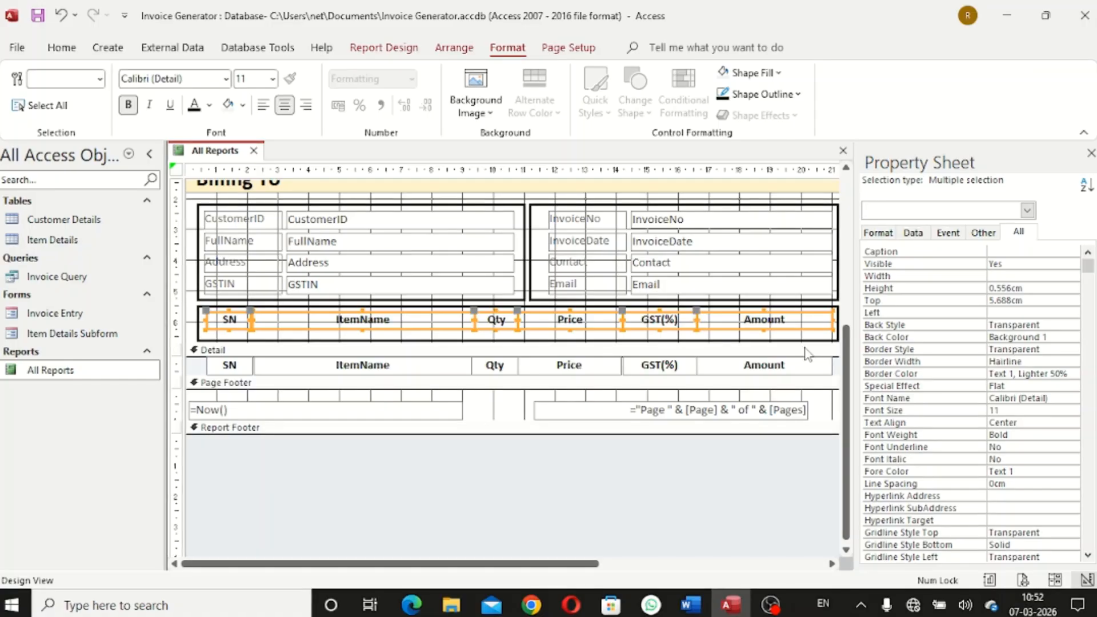
pyautogui.click(762, 343)
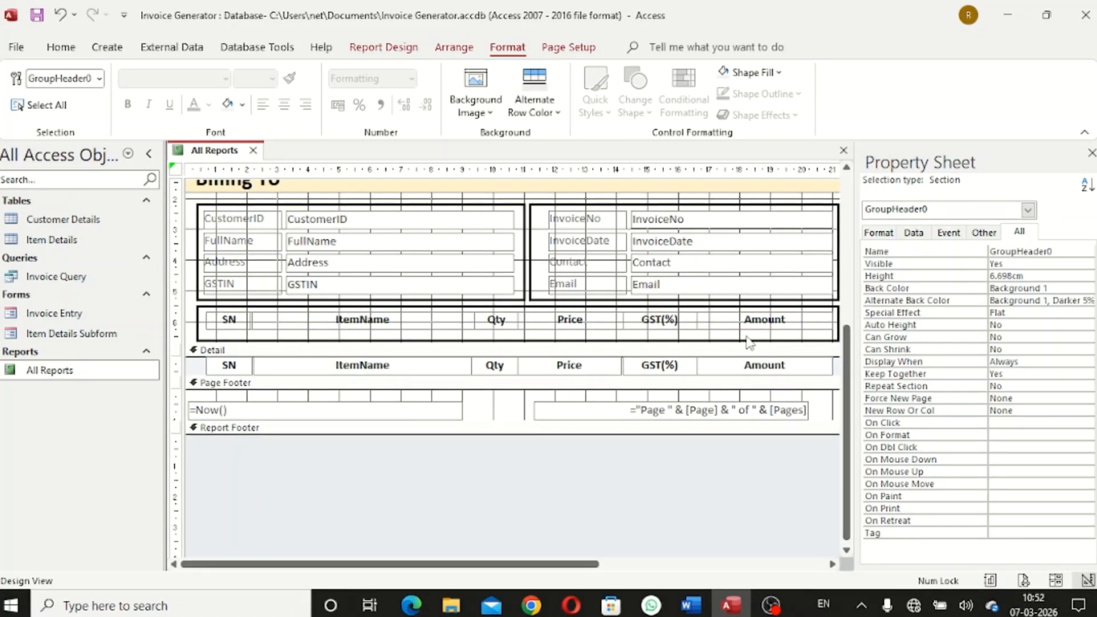
# Tighten Box38 around the header row and trim the header section to 6.499 cm
pyautogui.click(738, 342)
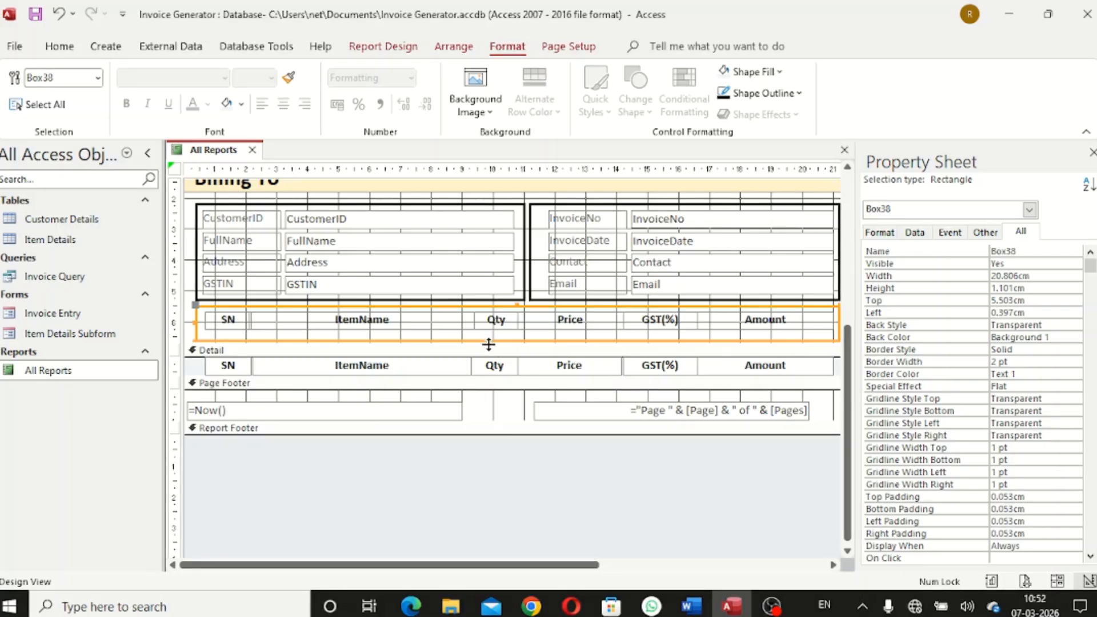
pyautogui.moveTo(488, 341); pyautogui.dragTo(517, 336)
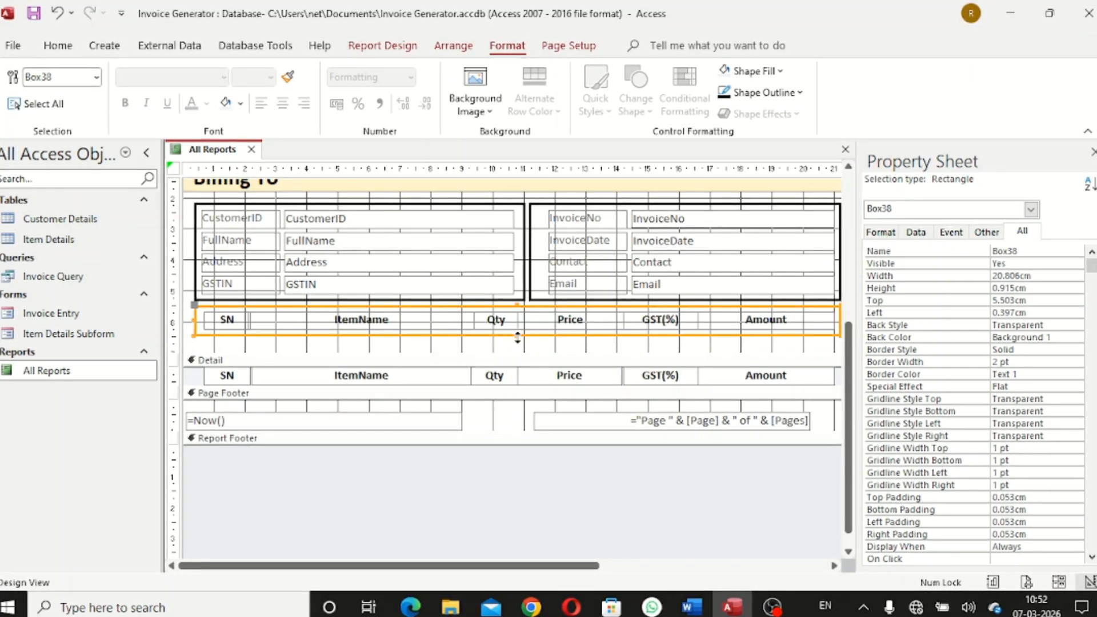
pyautogui.click(520, 349)
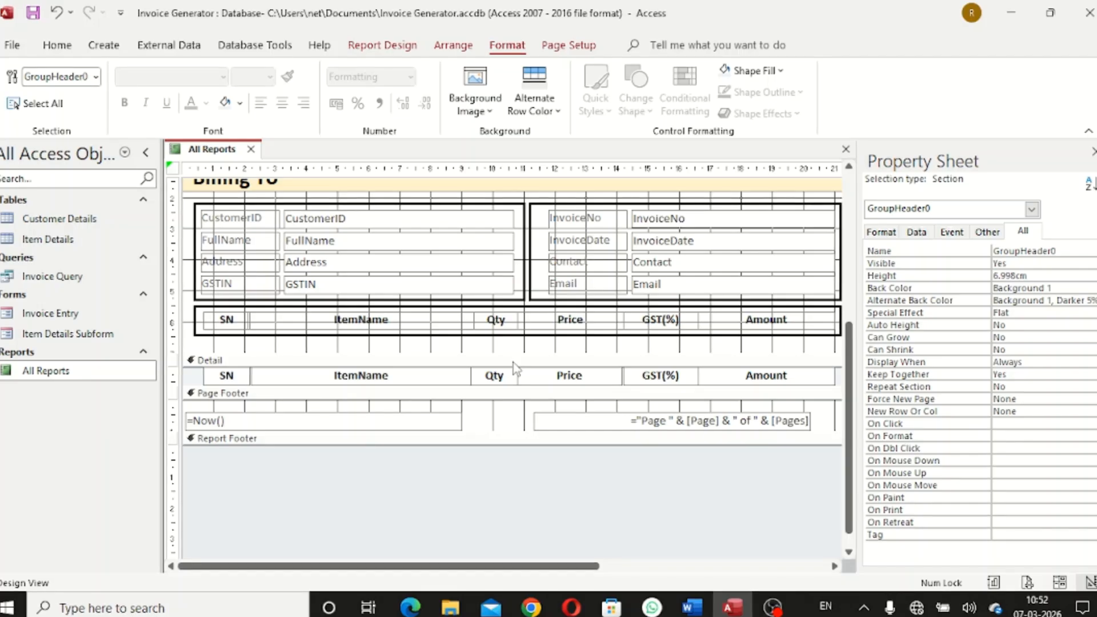
pyautogui.moveTo(515, 354); pyautogui.dragTo(515, 339)
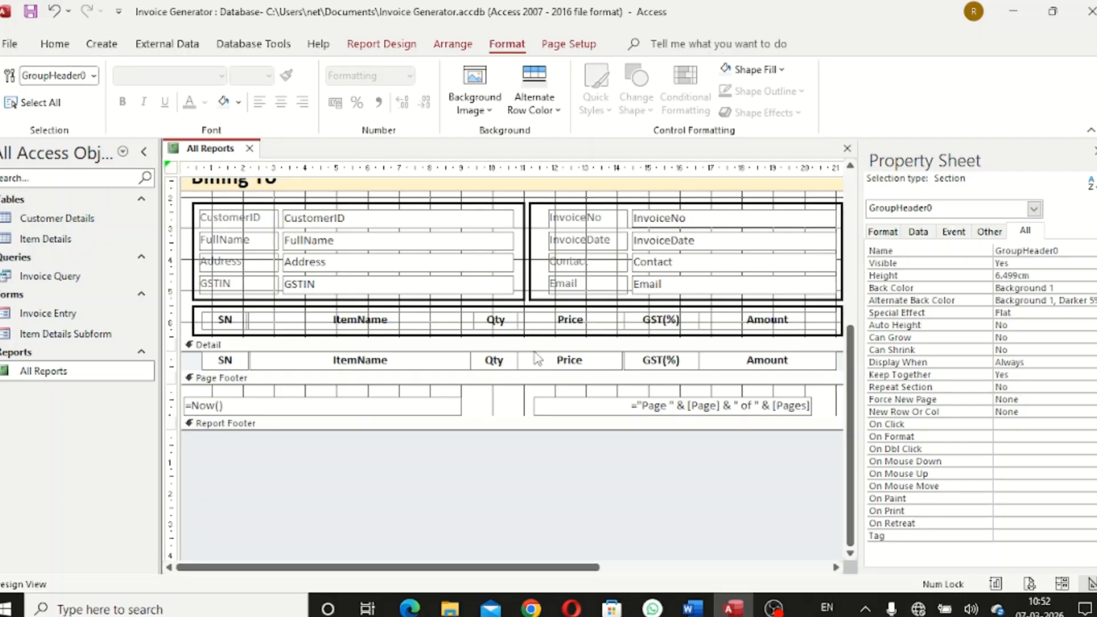
pyautogui.click(543, 345)
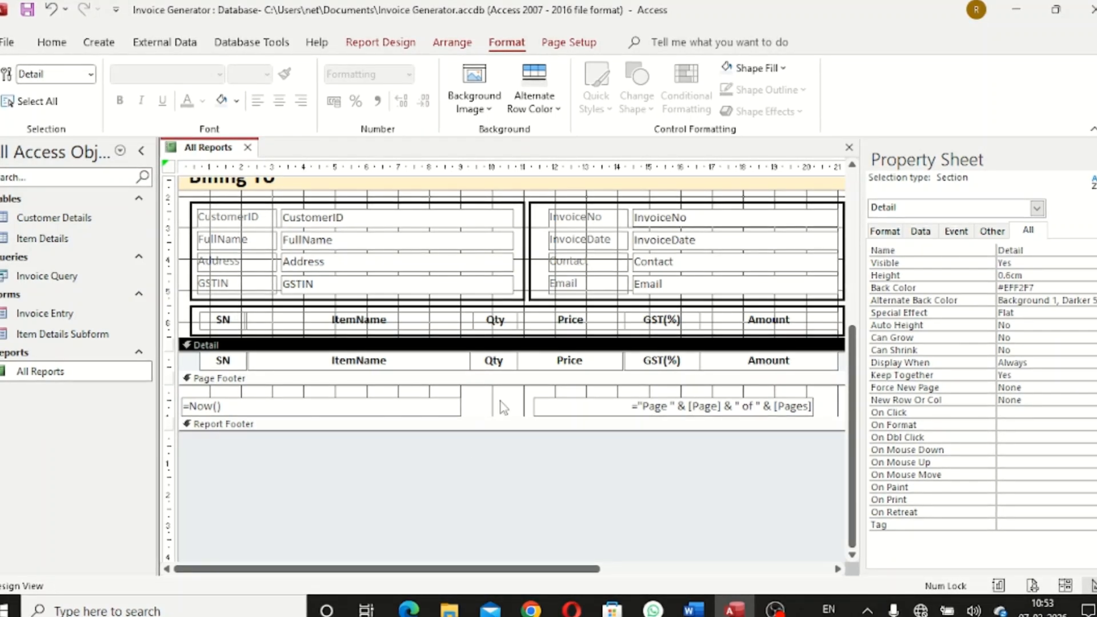
# Add a Subtotal grouping under InvoiceNo with a footer section but no header section
pyautogui.click(380, 42)
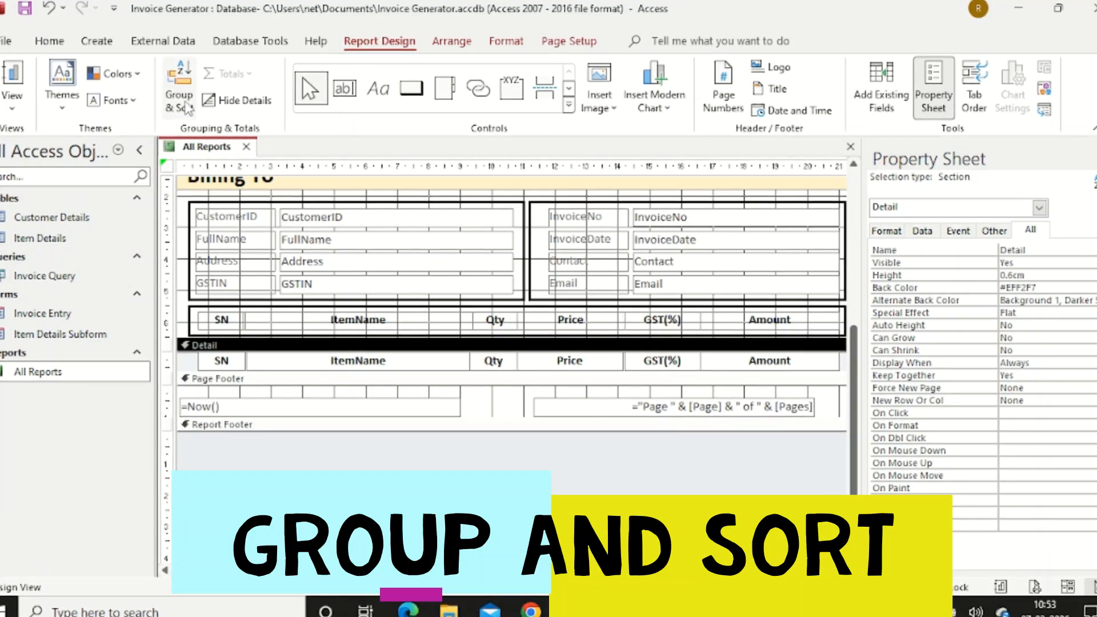
pyautogui.click(187, 106)
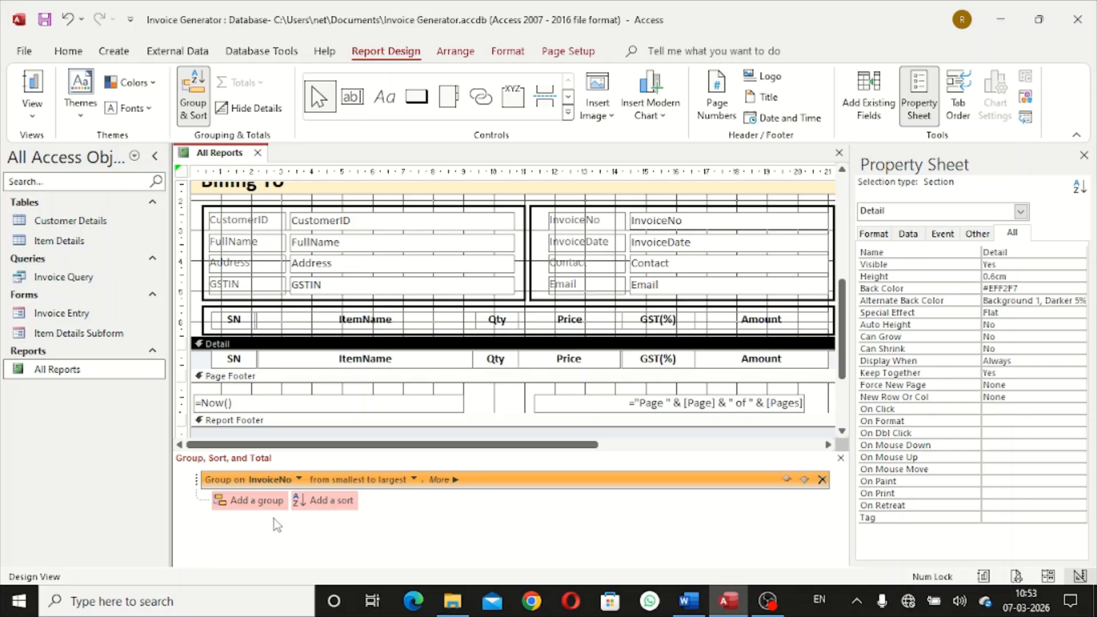
pyautogui.click(247, 501)
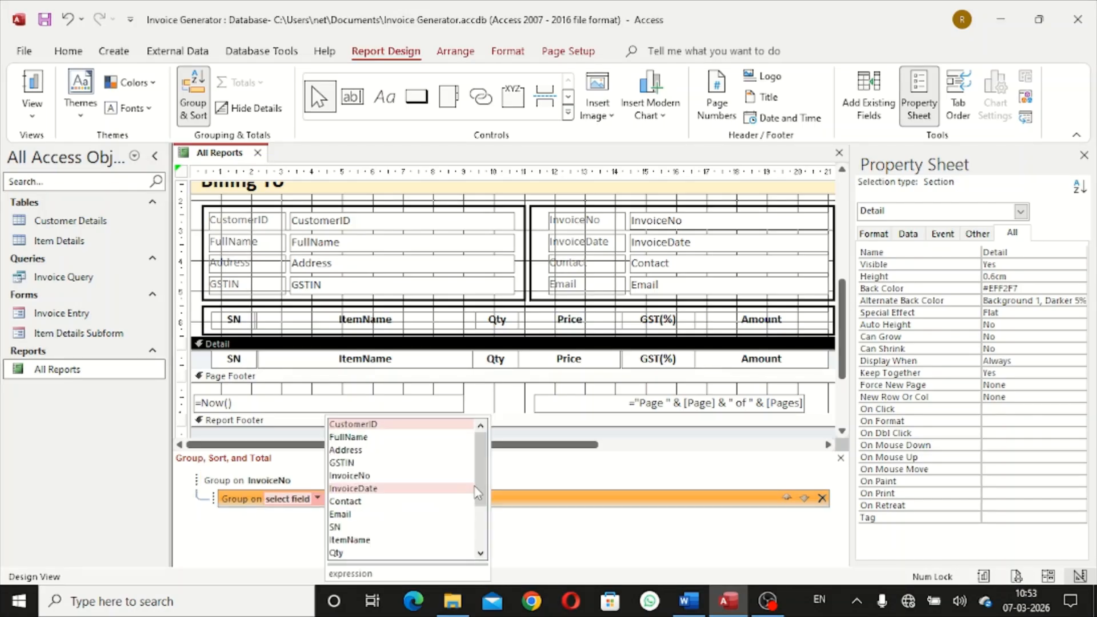
pyautogui.moveTo(480, 477); pyautogui.dragTo(480, 509)
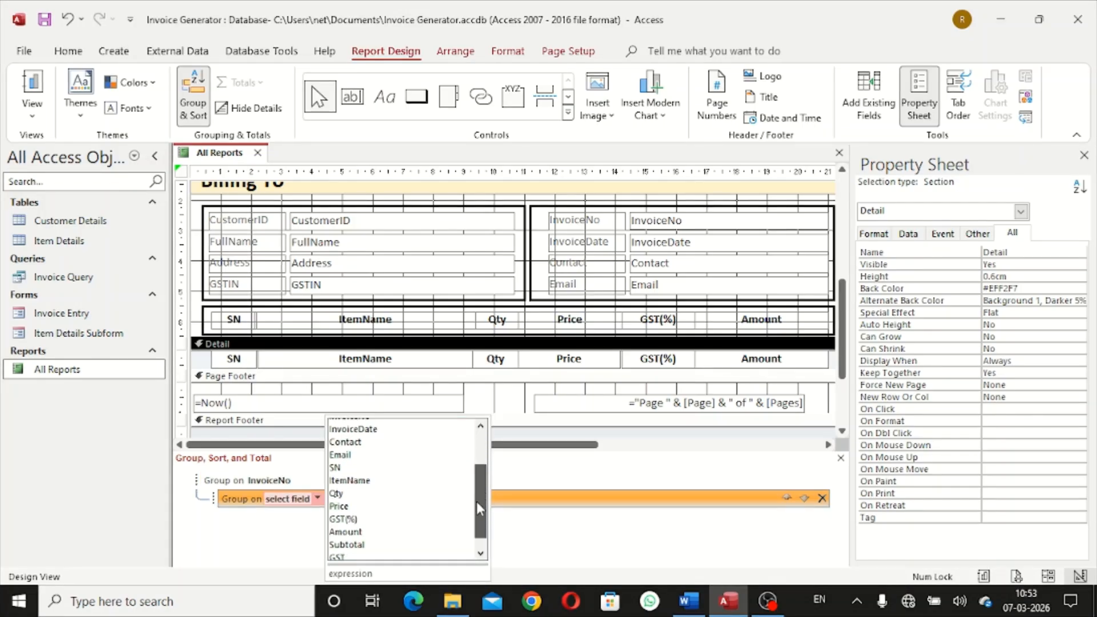
pyautogui.click(373, 545)
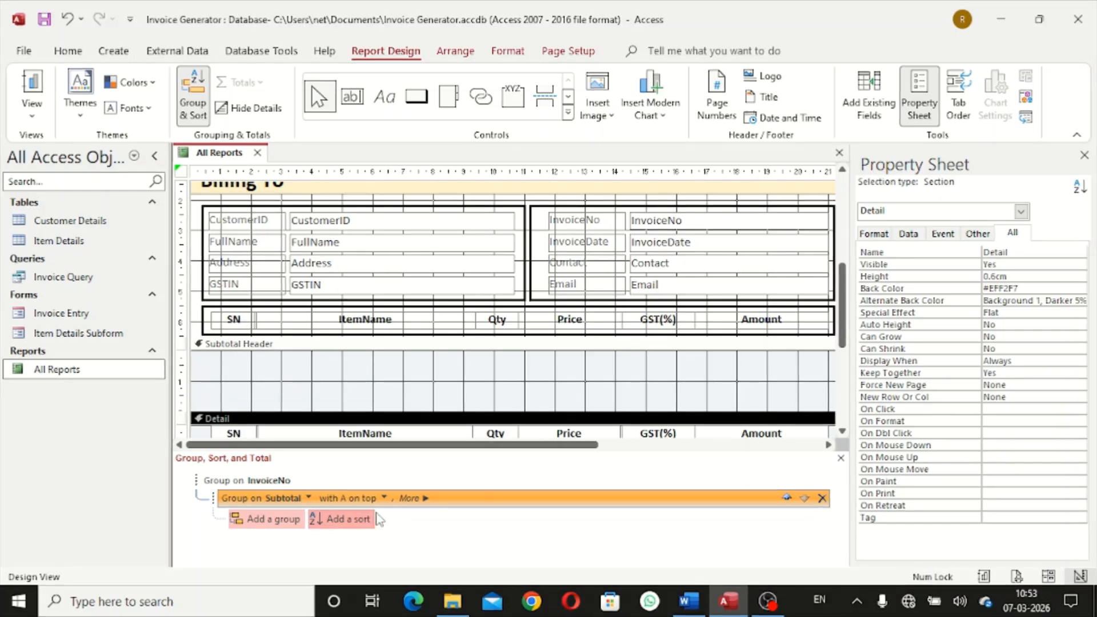
pyautogui.click(414, 498)
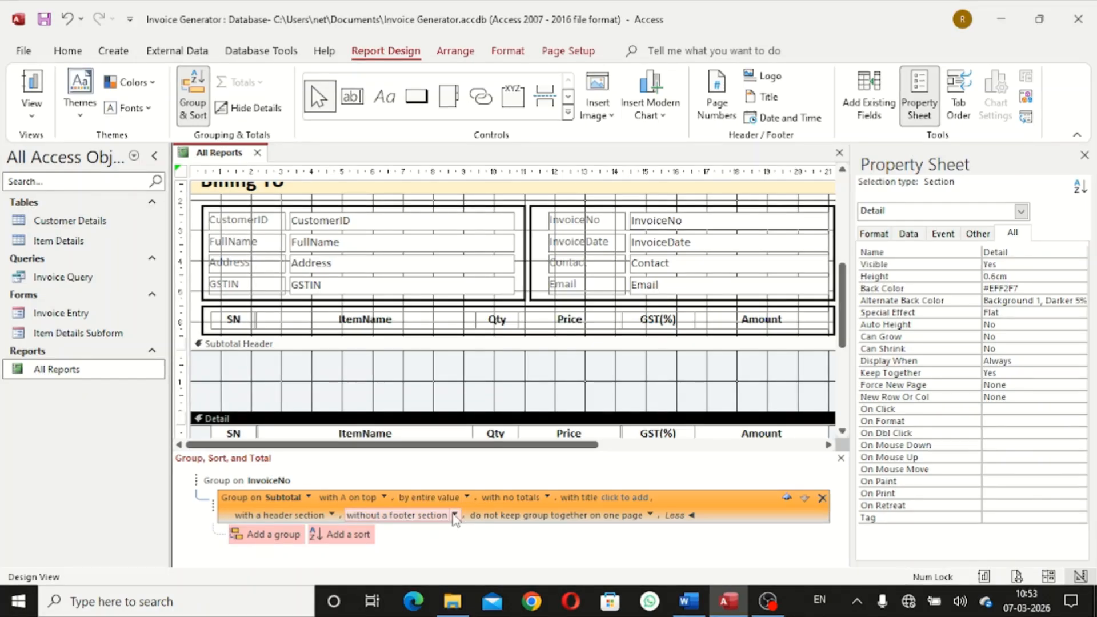
pyautogui.click(332, 515)
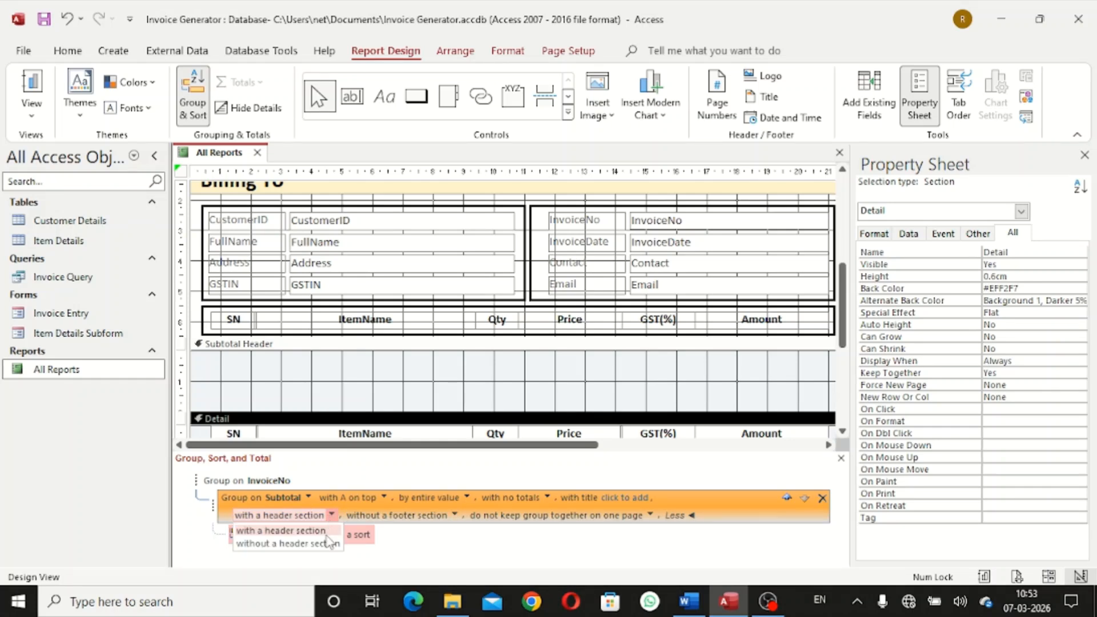
pyautogui.click(323, 543)
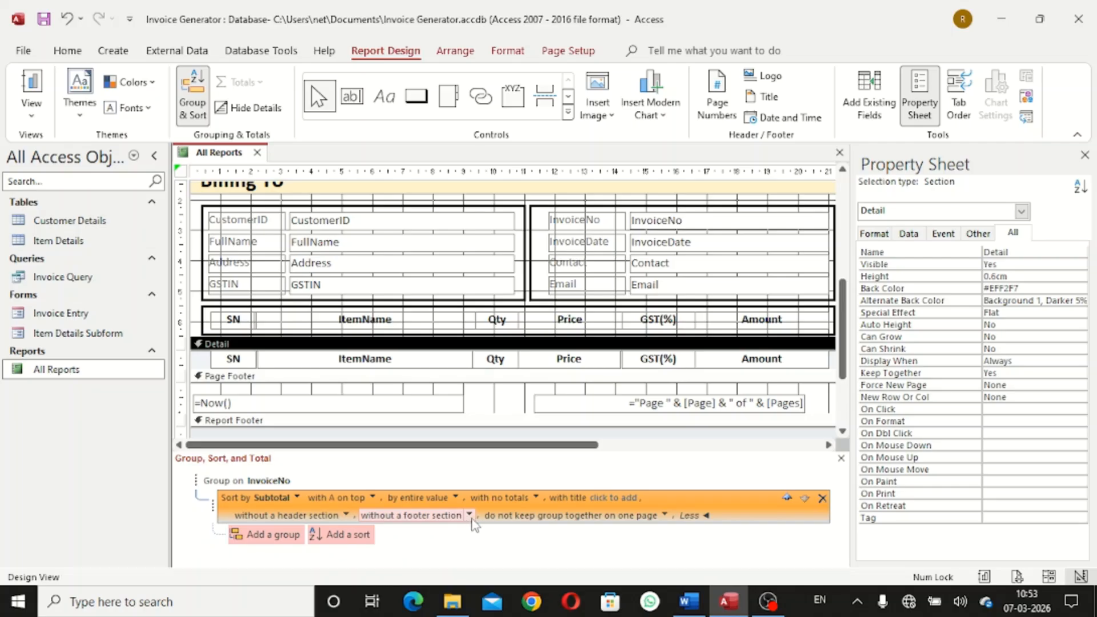
pyautogui.click(469, 516)
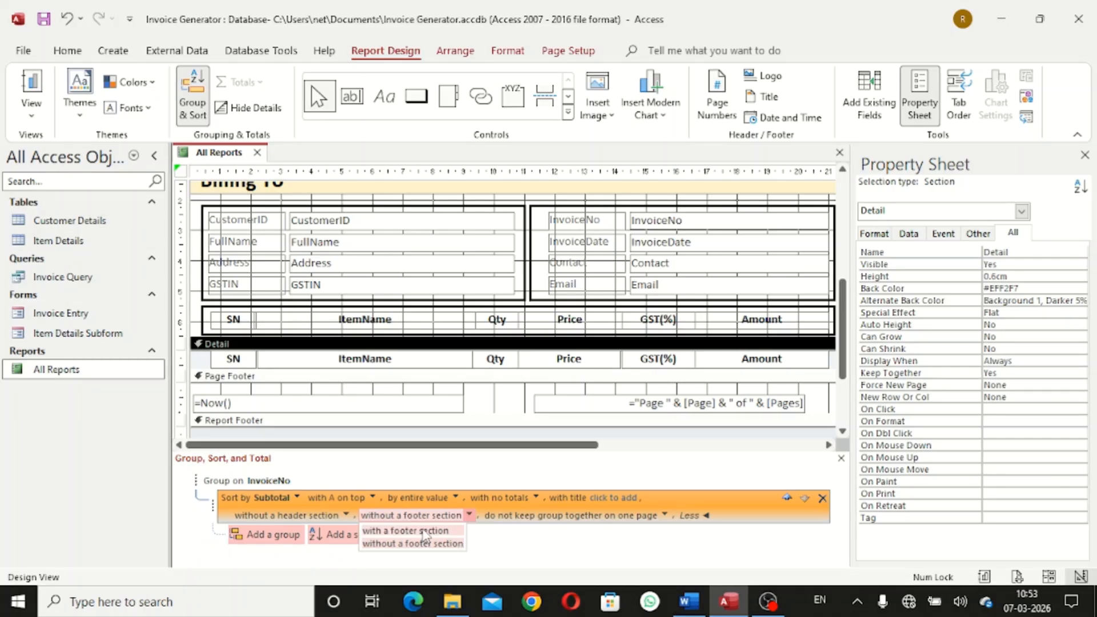
pyautogui.click(423, 531)
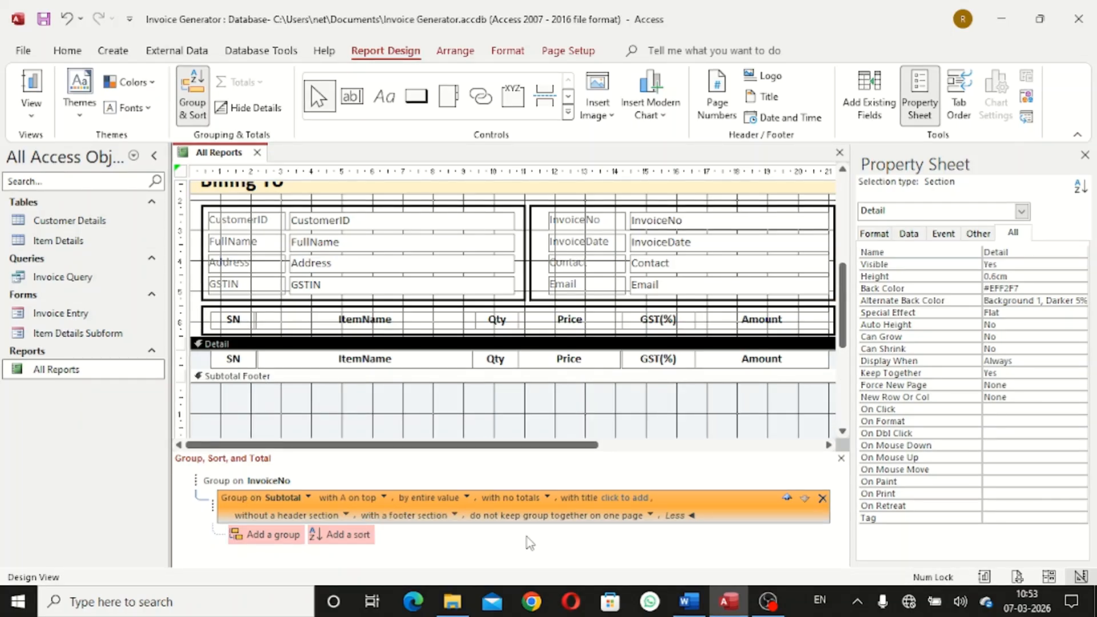
pyautogui.click(840, 459)
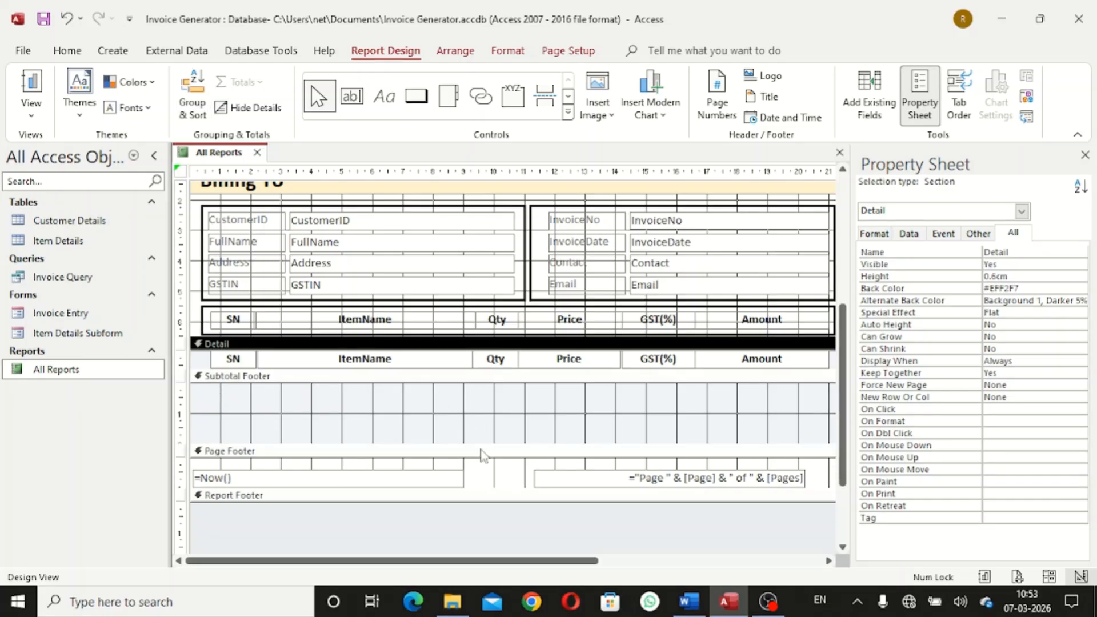
# Stretch the Subtotal Footer to about 7.099 cm tall and select it
pyautogui.moveTo(484, 442); pyautogui.dragTo(481, 530)
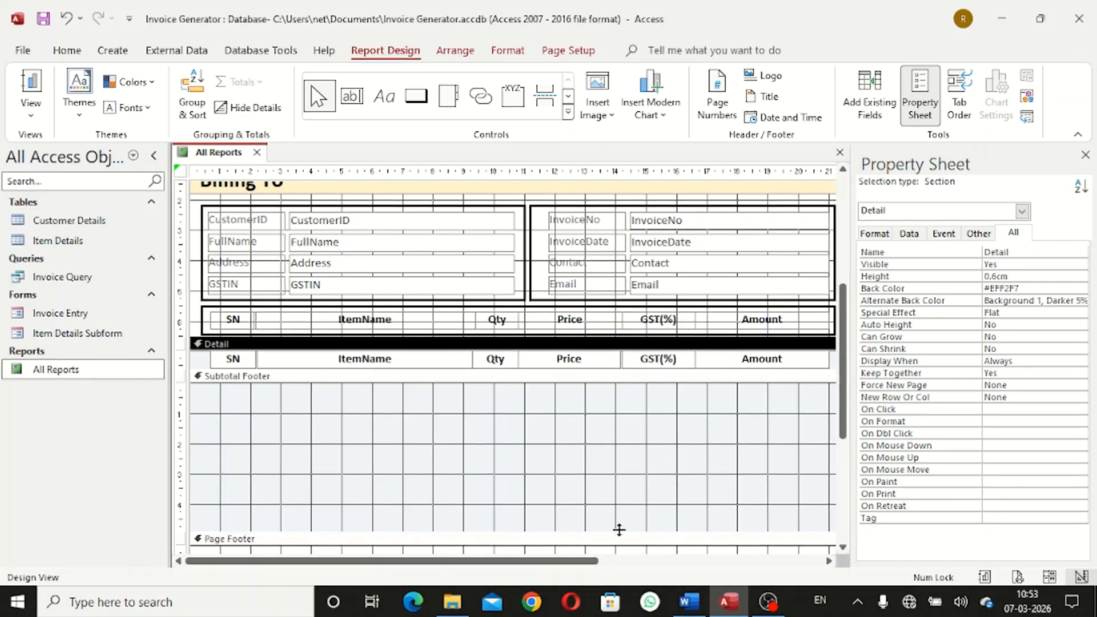
pyautogui.moveTo(619, 530); pyautogui.dragTo(624, 552)
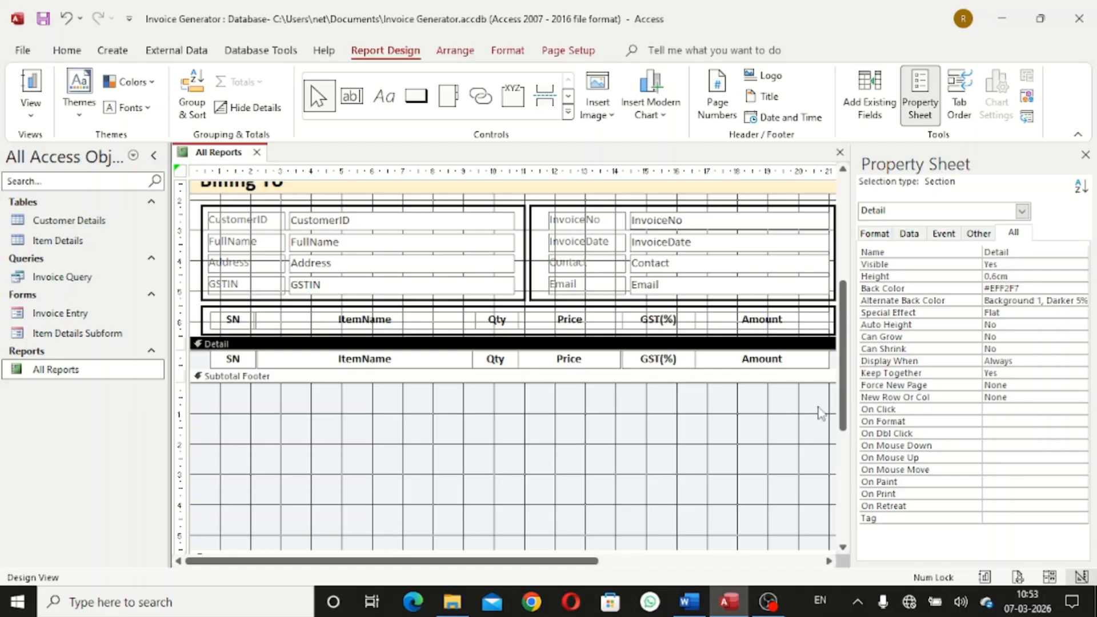
pyautogui.scroll(-3, 846, 349)
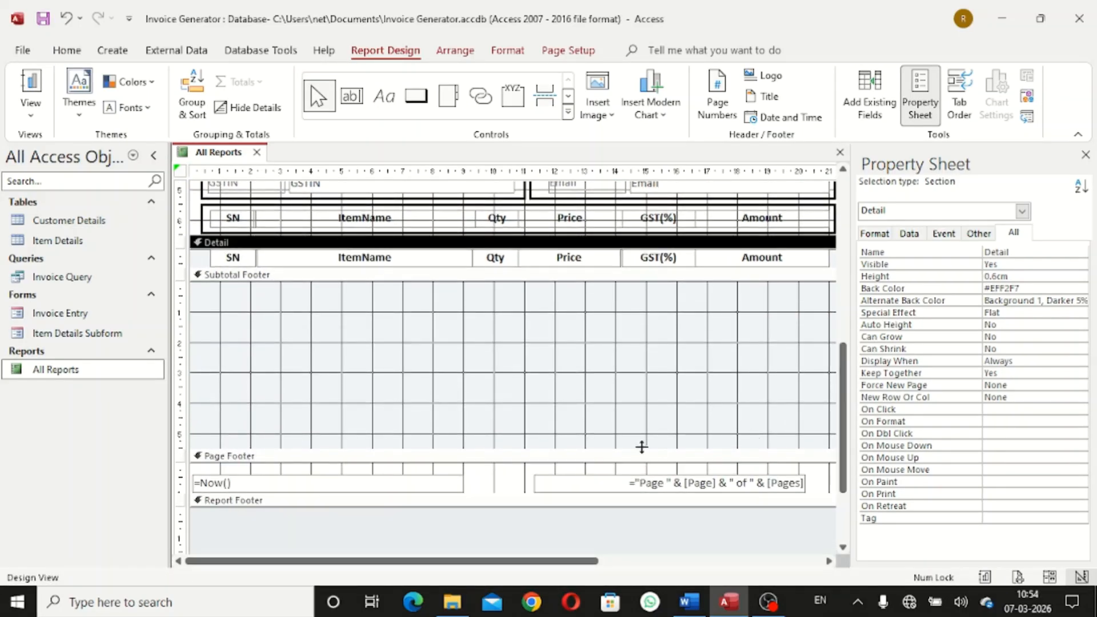
pyautogui.moveTo(642, 447); pyautogui.dragTo(643, 496)
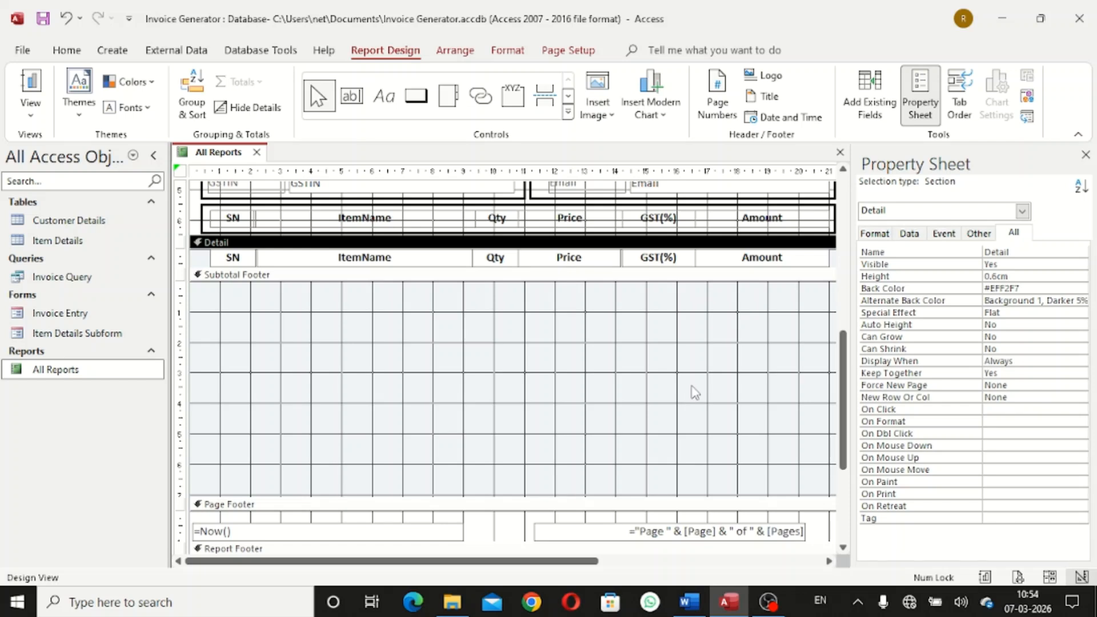
pyautogui.click(695, 391)
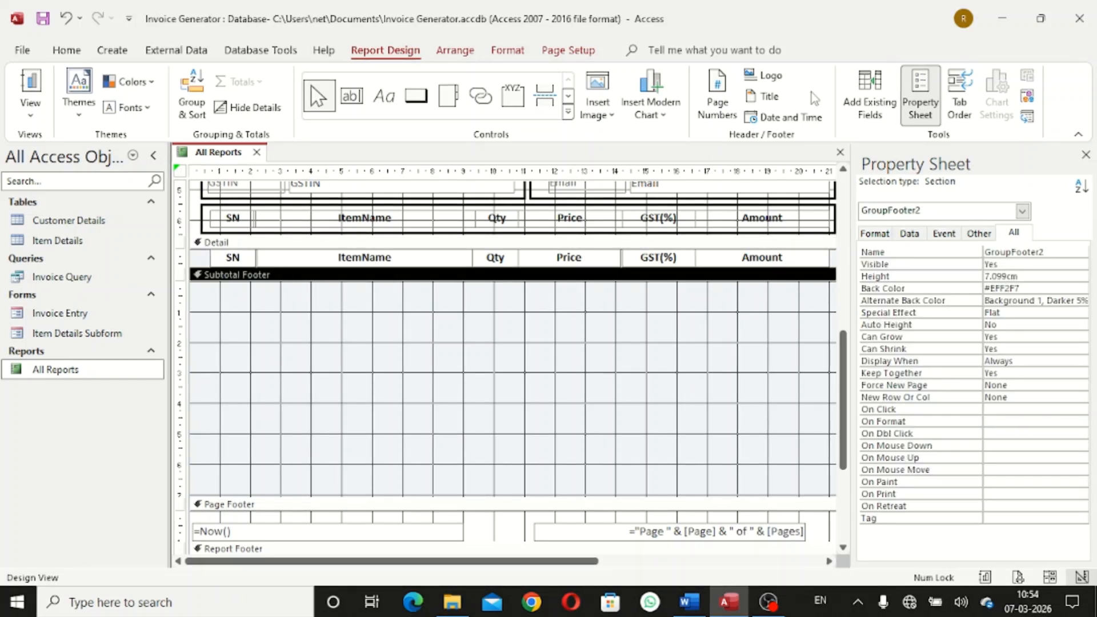
# Drag the Subtotal, GST and GrandTotal fields from the field list into the Subtotal Footer
pyautogui.click(859, 112)
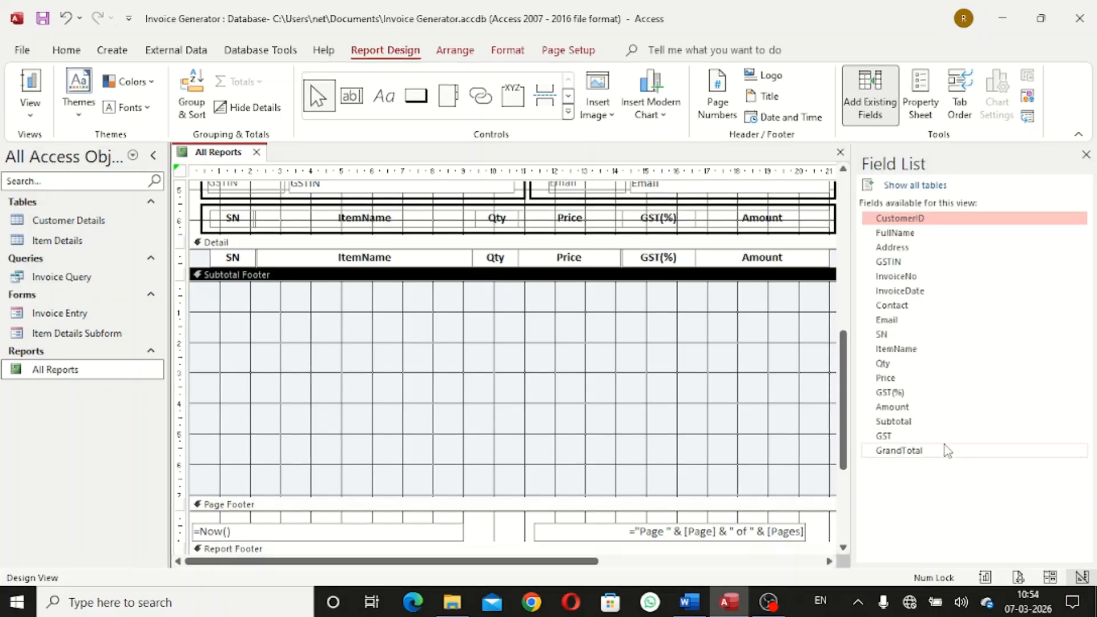
pyautogui.click(946, 423)
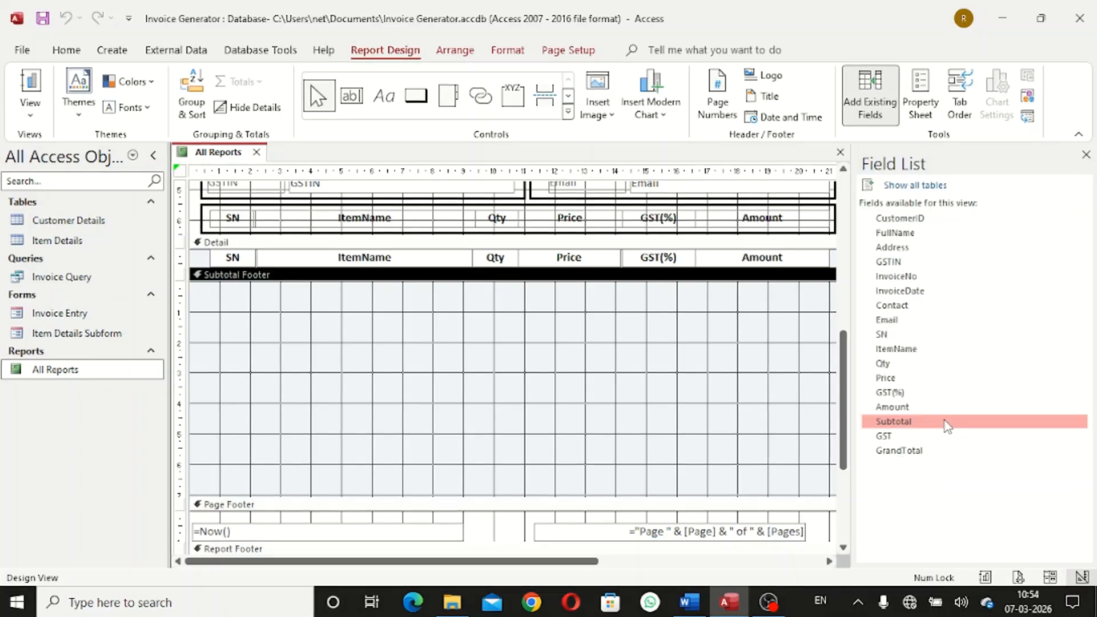
pyautogui.keyDown('shift'); pyautogui.click(938, 451); pyautogui.keyUp('shift')
pyautogui.moveTo(931, 420); pyautogui.dragTo(724, 324)
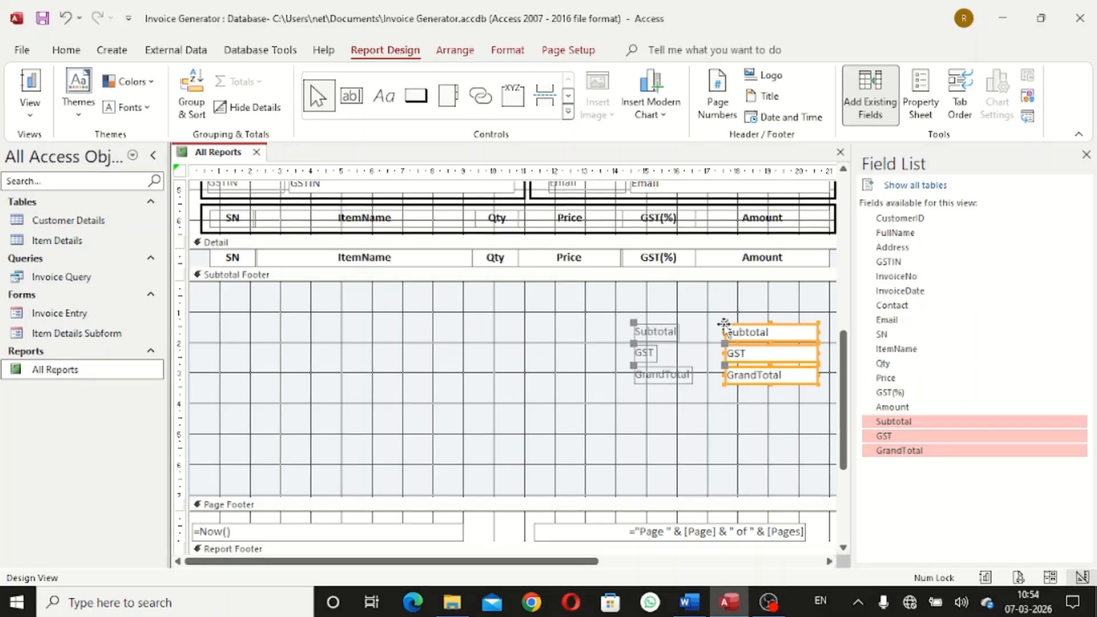
pyautogui.rightClick(764, 341)
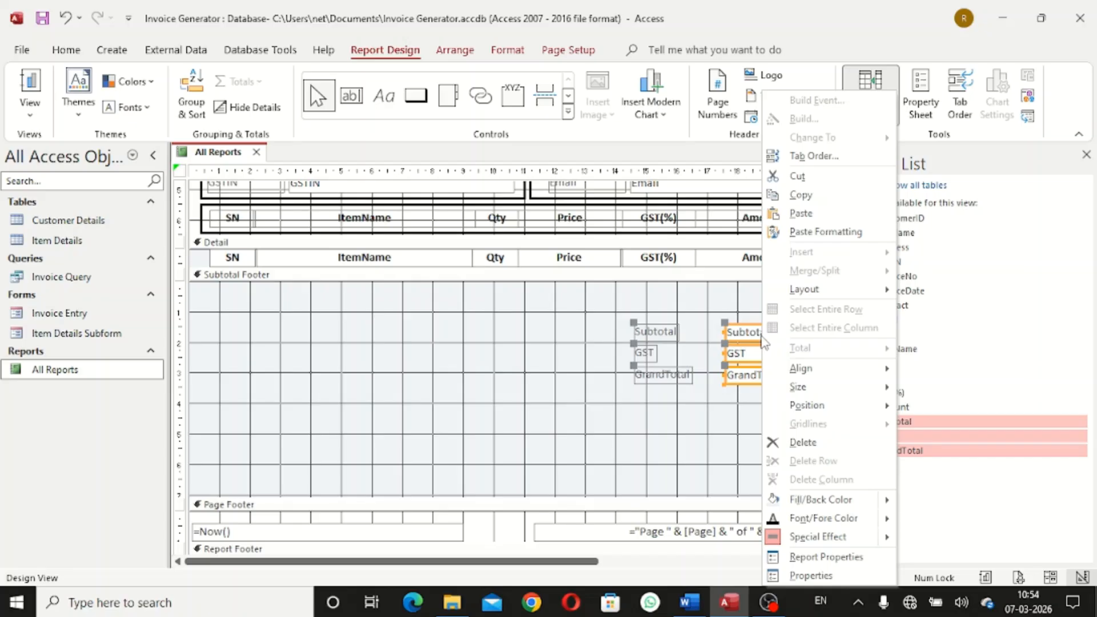
# Remove the stacked layout from the Subtotal, GST and GrandTotal controls
pyautogui.moveTo(812, 289)
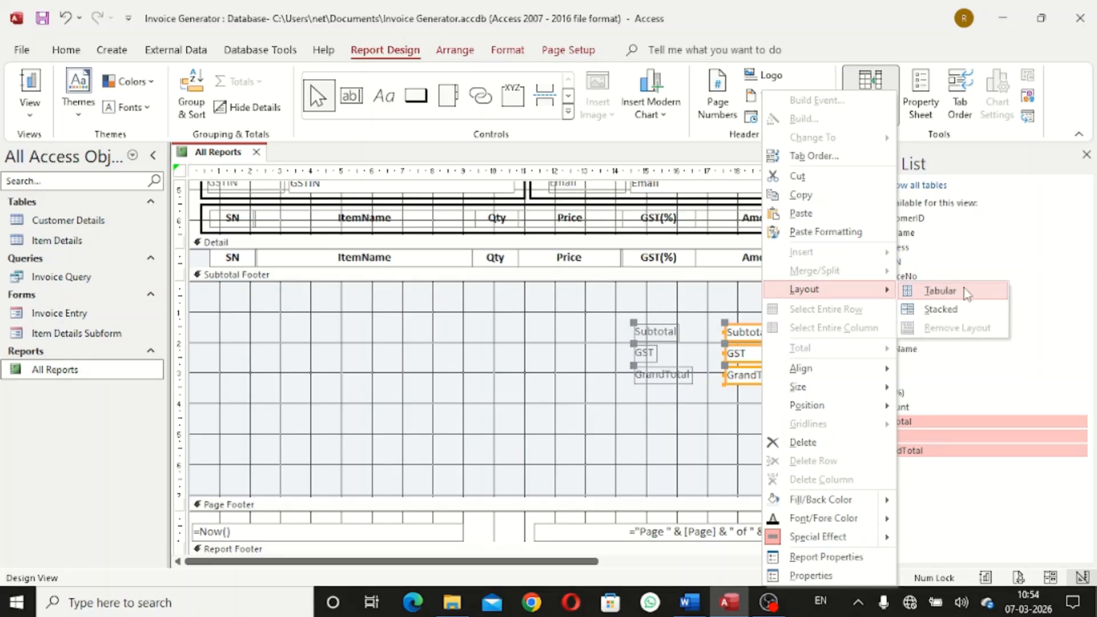
pyautogui.click(959, 319)
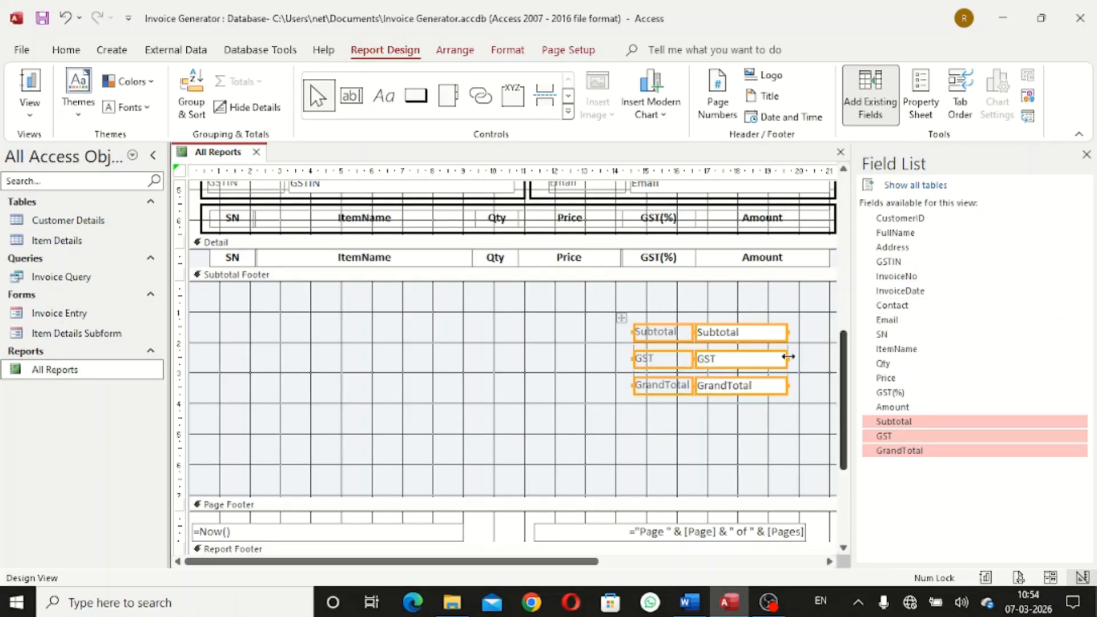
pyautogui.rightClick(749, 336)
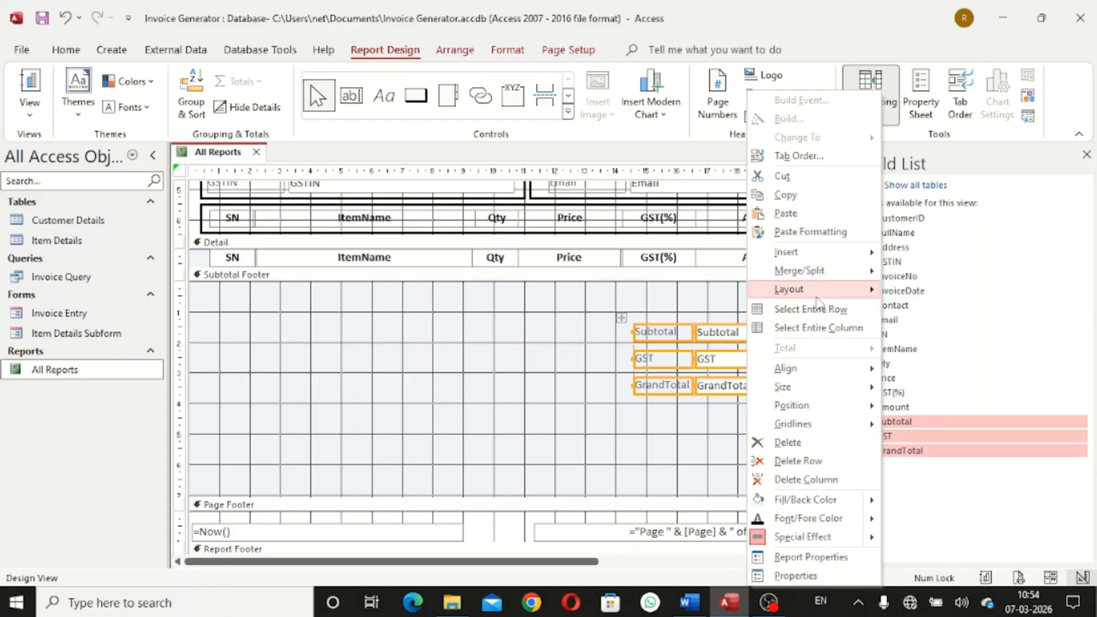
pyautogui.moveTo(815, 293)
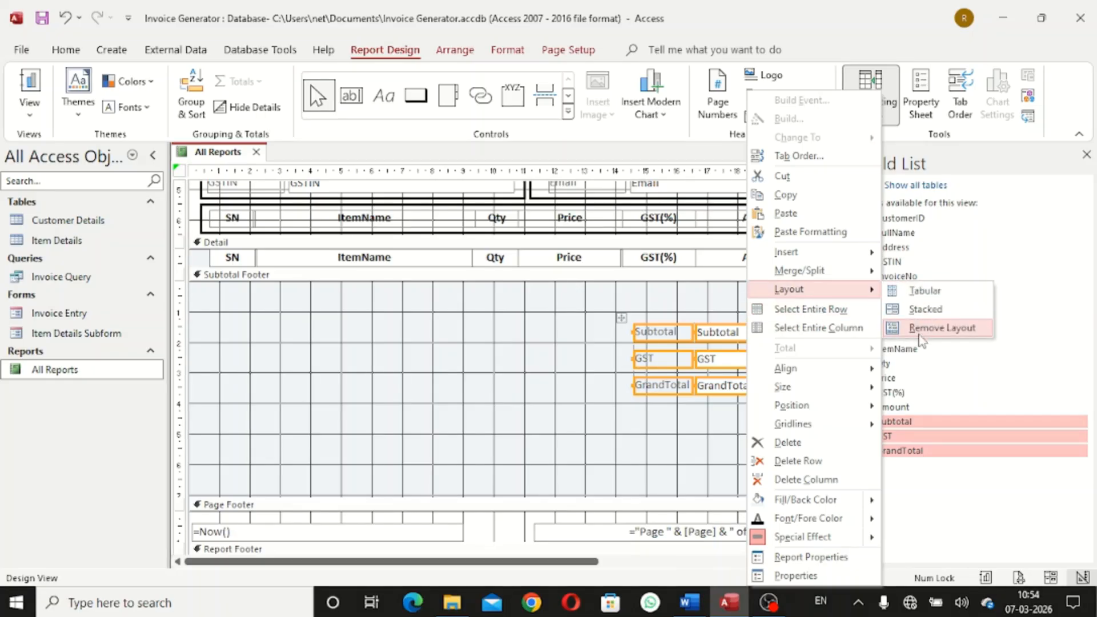
pyautogui.click(942, 328)
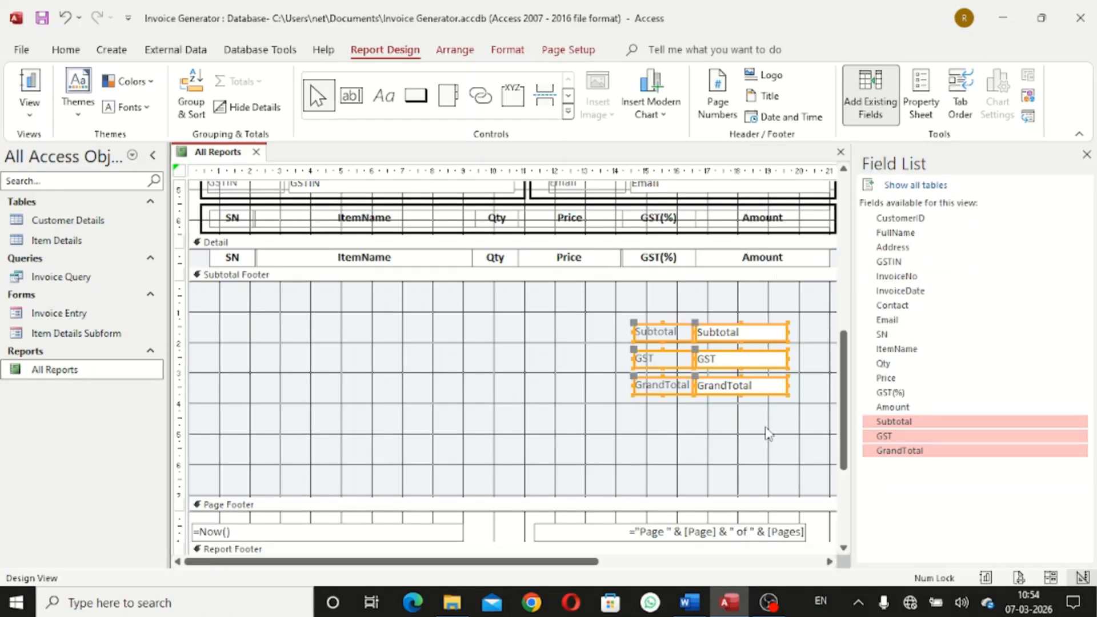
# Nudge the totals controls higher in the Subtotal Footer, then deselect them
pyautogui.press('Up')
pyautogui.press('Up')
pyautogui.press('Up')
pyautogui.press('Up')
pyautogui.press('Up')
pyautogui.press('Up')
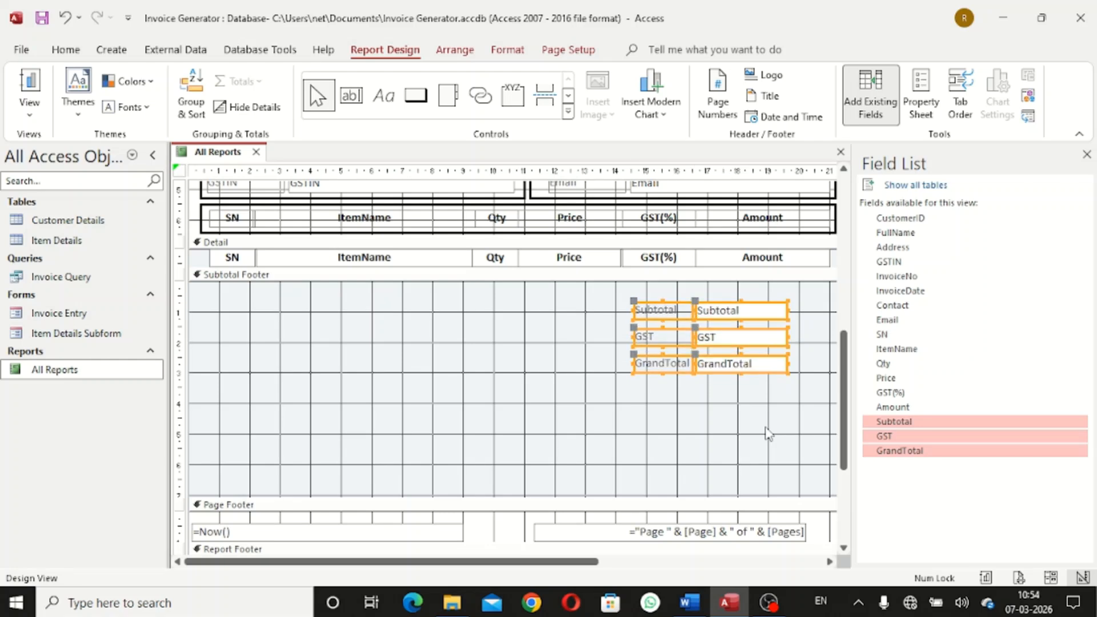
pyautogui.press('Right')
pyautogui.press('Right')
pyautogui.press('Right')
pyautogui.press('Right')
pyautogui.press('Left')
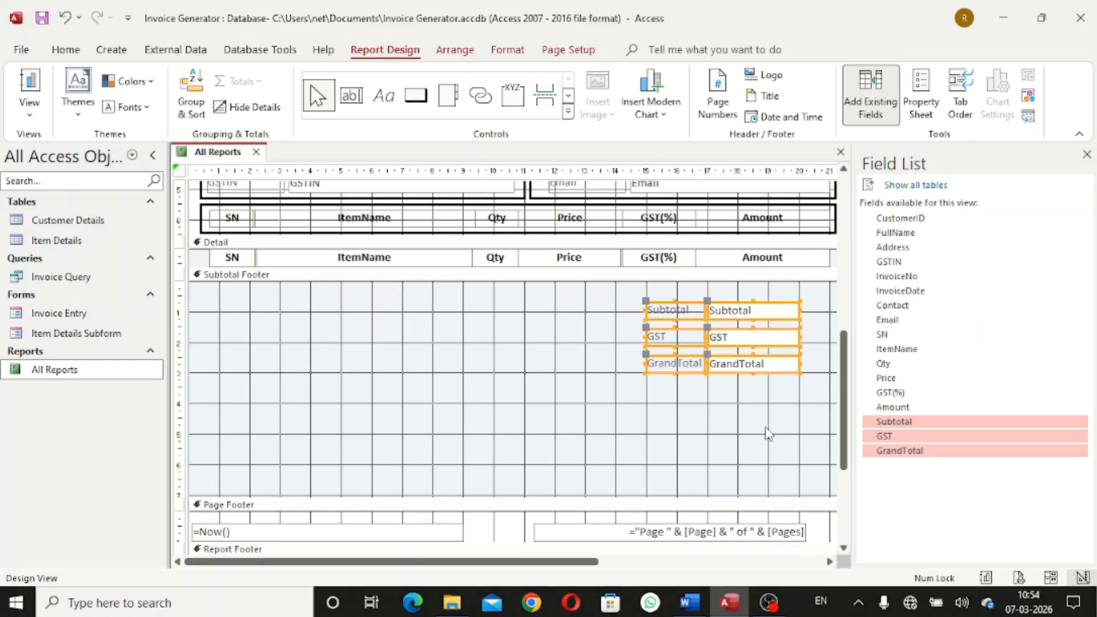
pyautogui.press('Right')
pyautogui.press('Right')
pyautogui.press('Right')
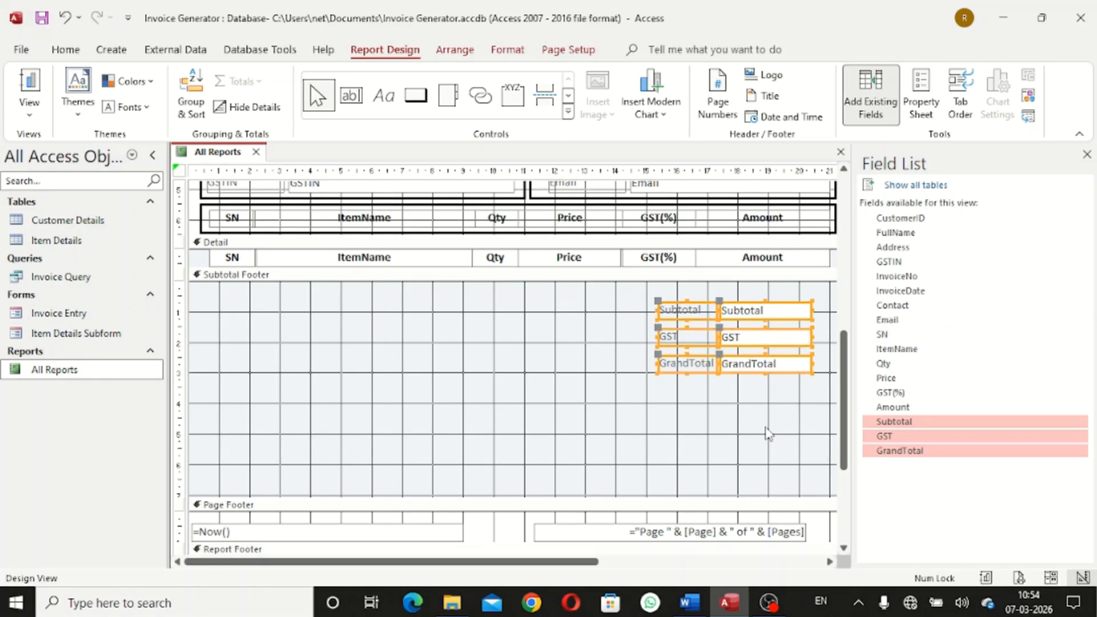
pyautogui.press('Left')
pyautogui.press('Left')
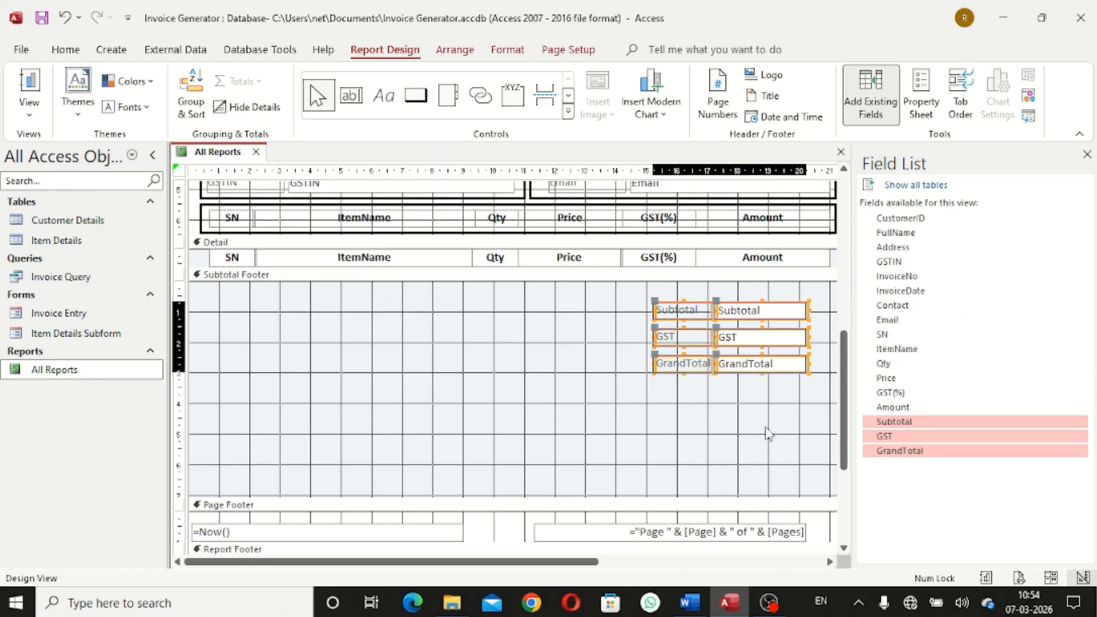
pyautogui.click(768, 434)
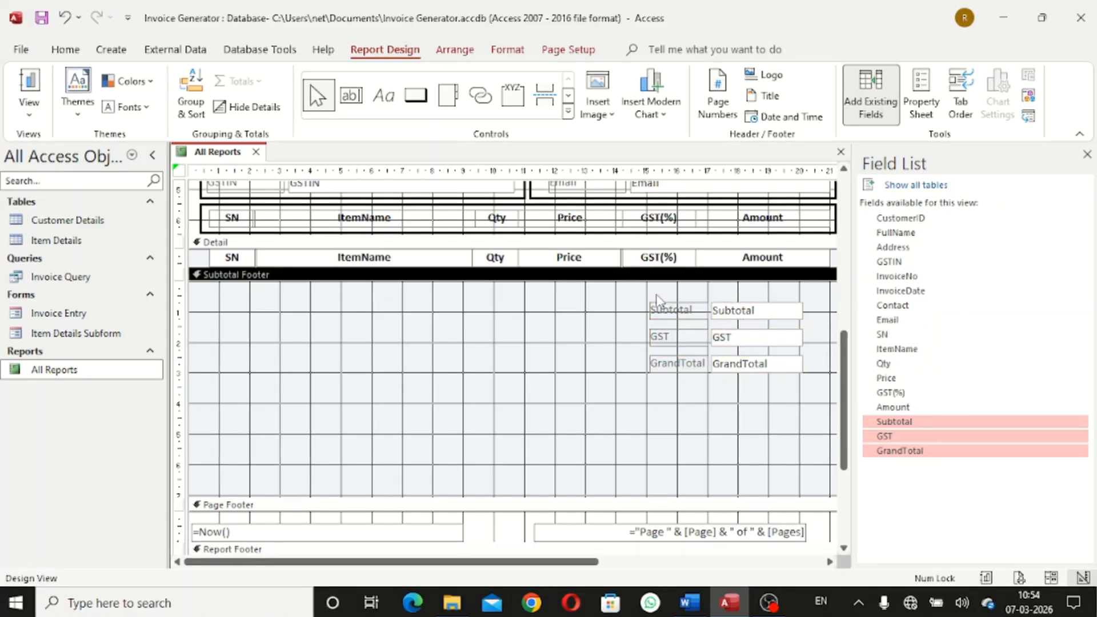
# Give all six totals controls darker text at font size 12
pyautogui.moveTo(654, 294); pyautogui.dragTo(778, 392)
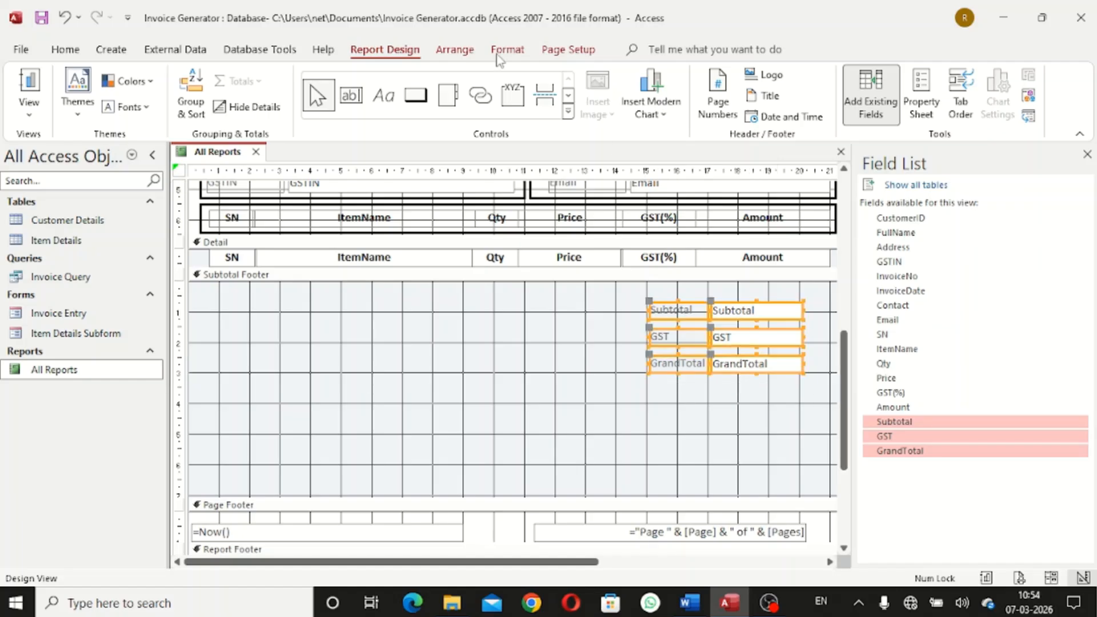
pyautogui.click(507, 50)
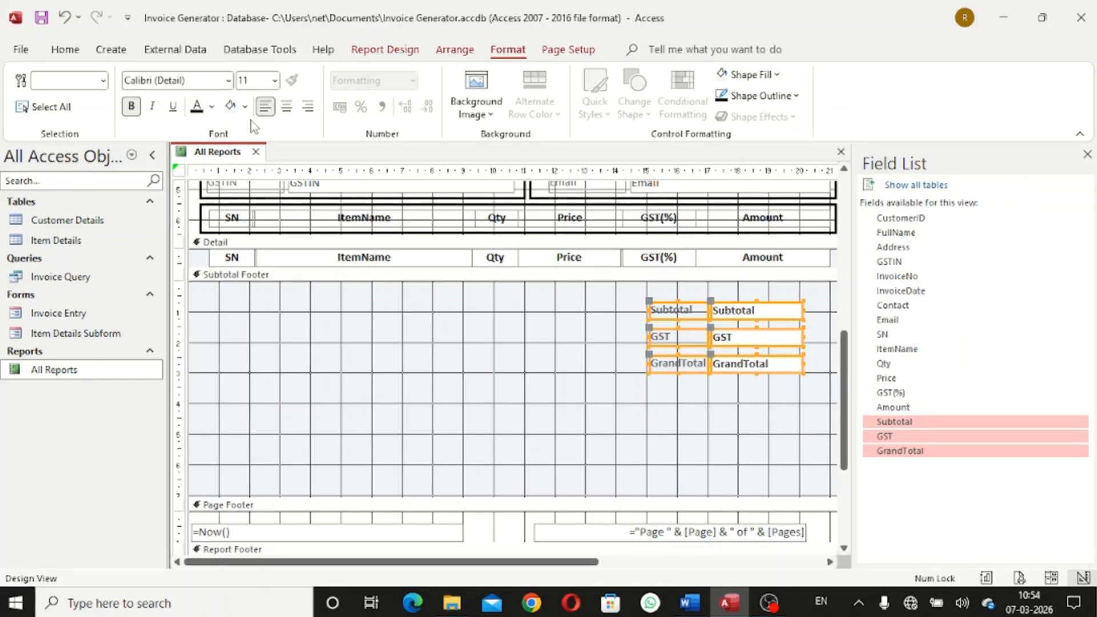
pyautogui.click(212, 108)
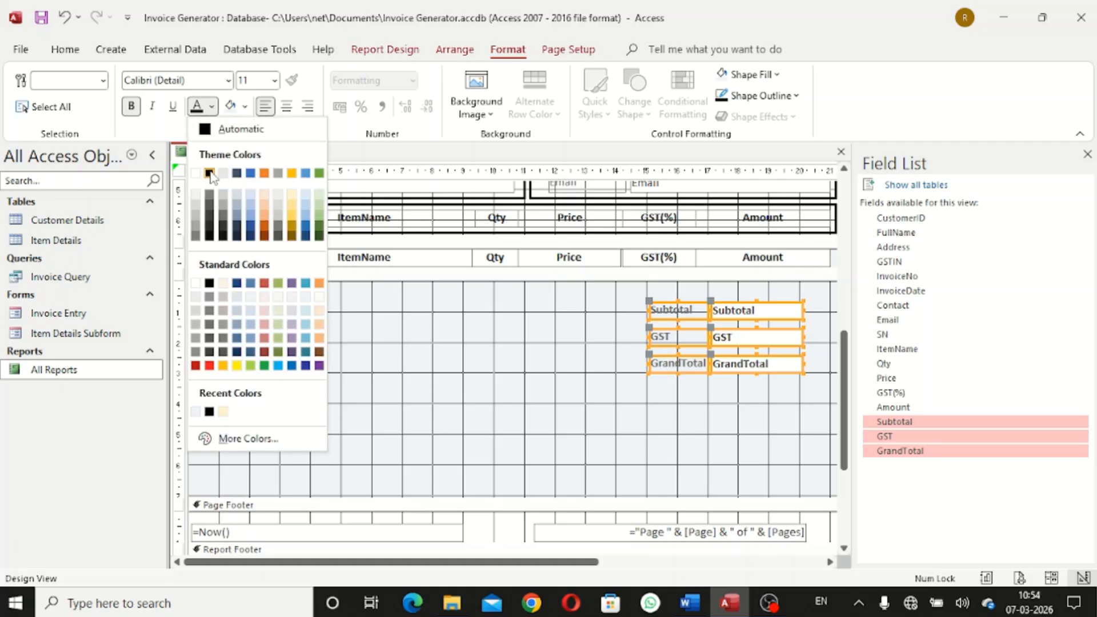
pyautogui.click(206, 170)
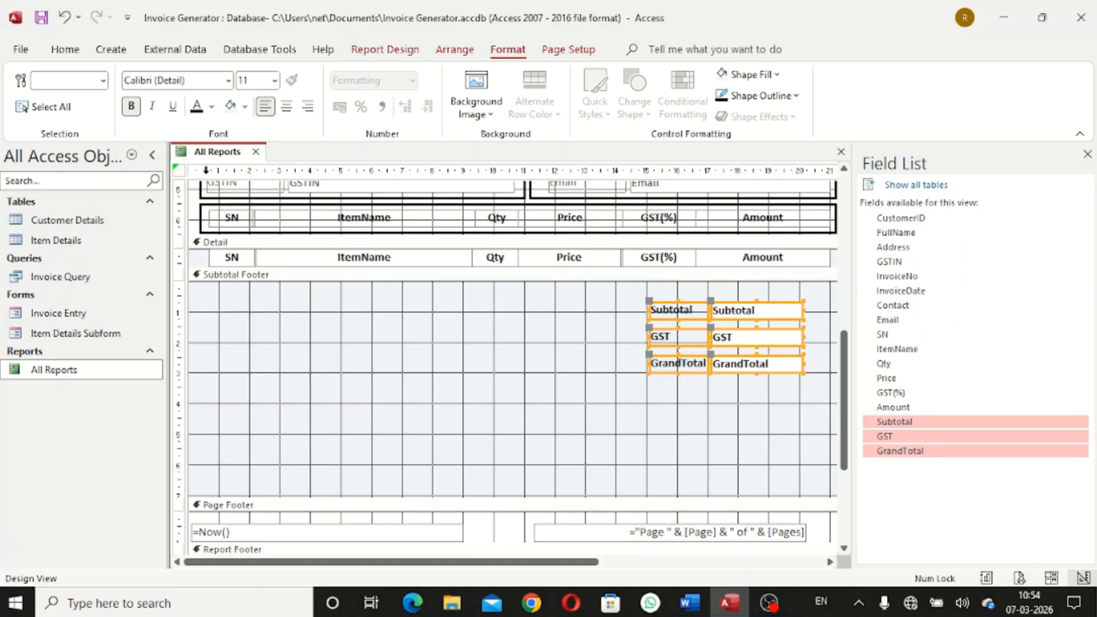
pyautogui.click(275, 80)
pyautogui.click(259, 182)
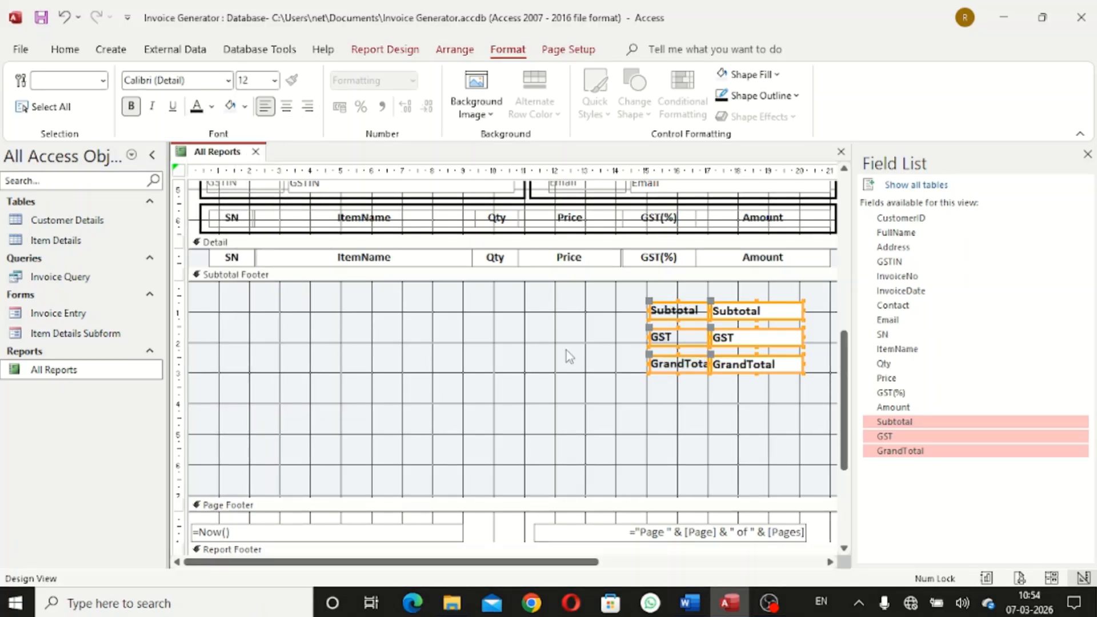
# Widen the Subtotal, GST and GrandTotal labels leftward so 'GrandTotal' shows in full
pyautogui.moveTo(644, 364); pyautogui.dragTo(630, 363)
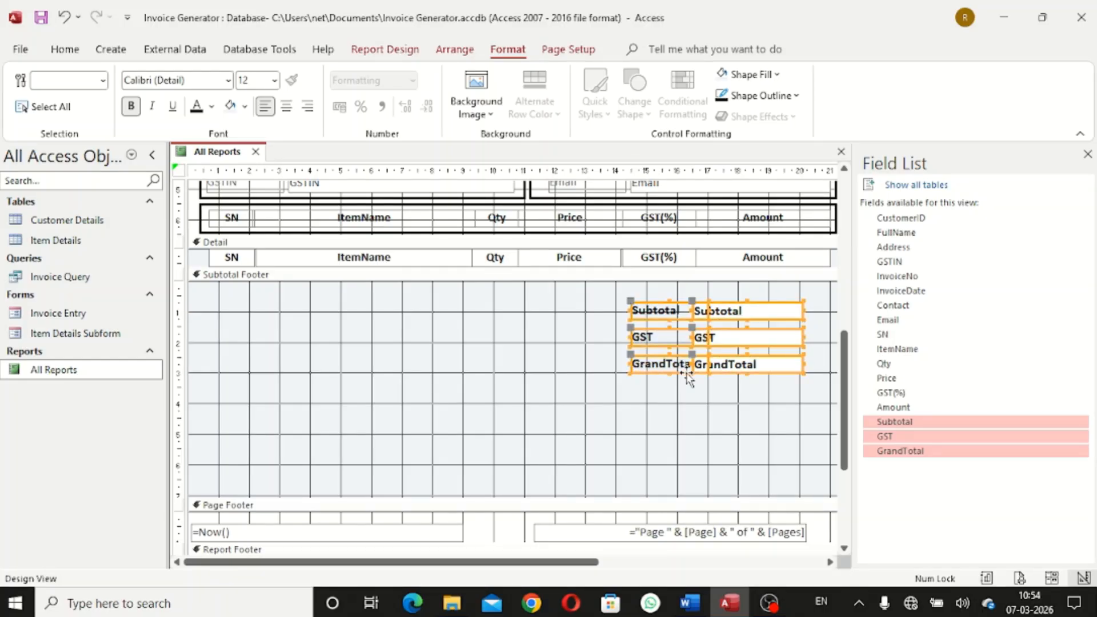
pyautogui.hotkey('ctrl', 'z')
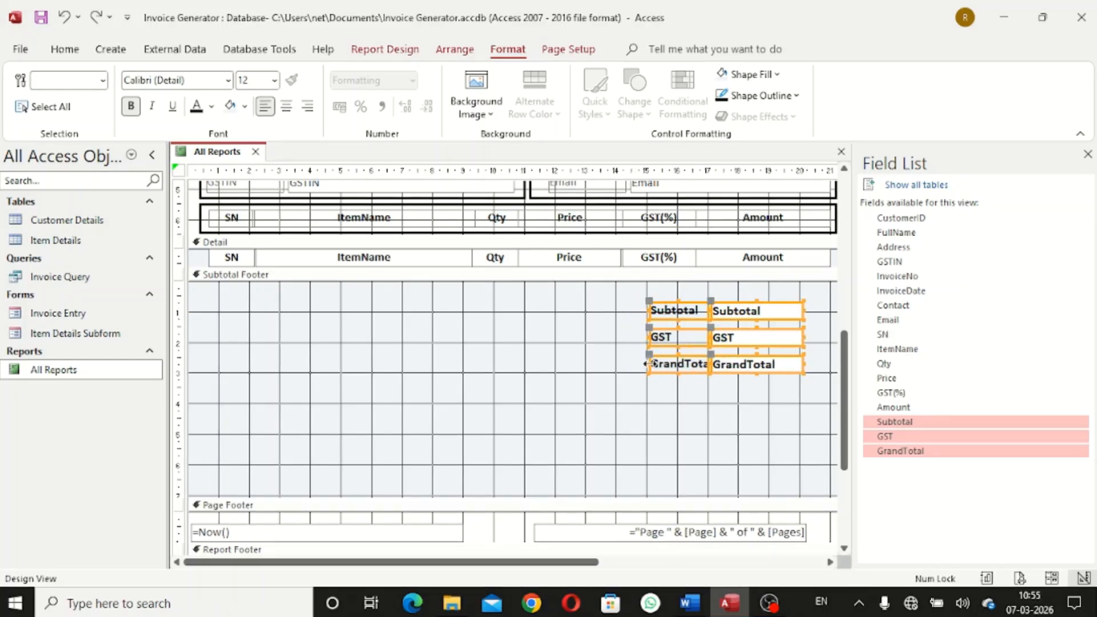
pyautogui.moveTo(643, 363); pyautogui.dragTo(631, 362)
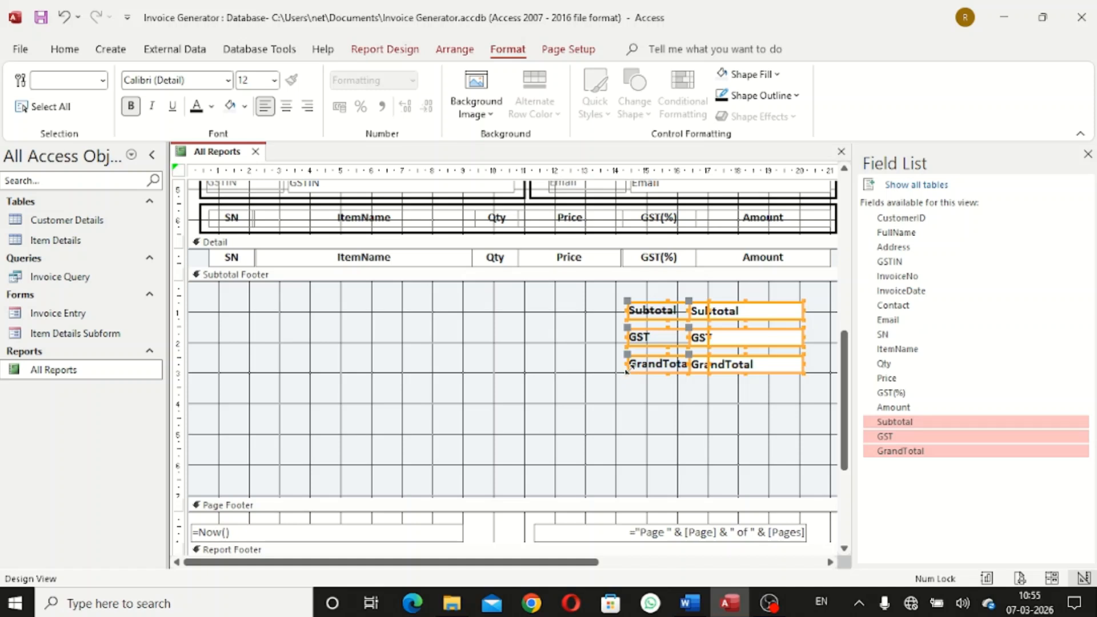
pyautogui.hotkey('ctrl', 'z')
pyautogui.click(678, 406)
pyautogui.click(665, 366)
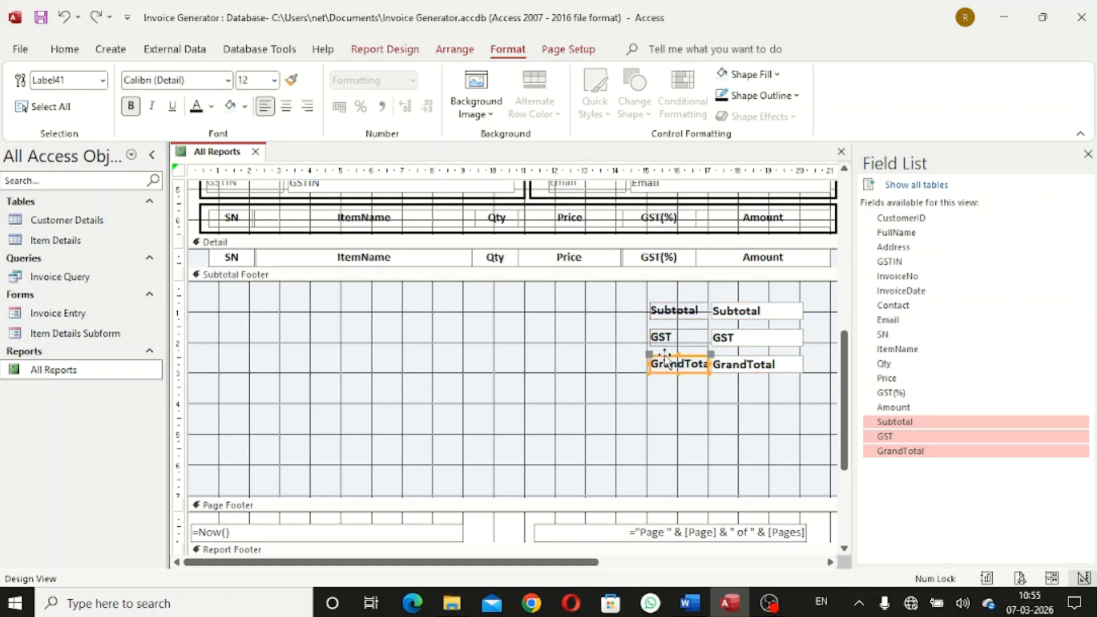
pyautogui.keyDown('shift'); pyautogui.click(658, 340); pyautogui.keyUp('shift')
pyautogui.keyDown('shift'); pyautogui.click(658, 311); pyautogui.keyUp('shift')
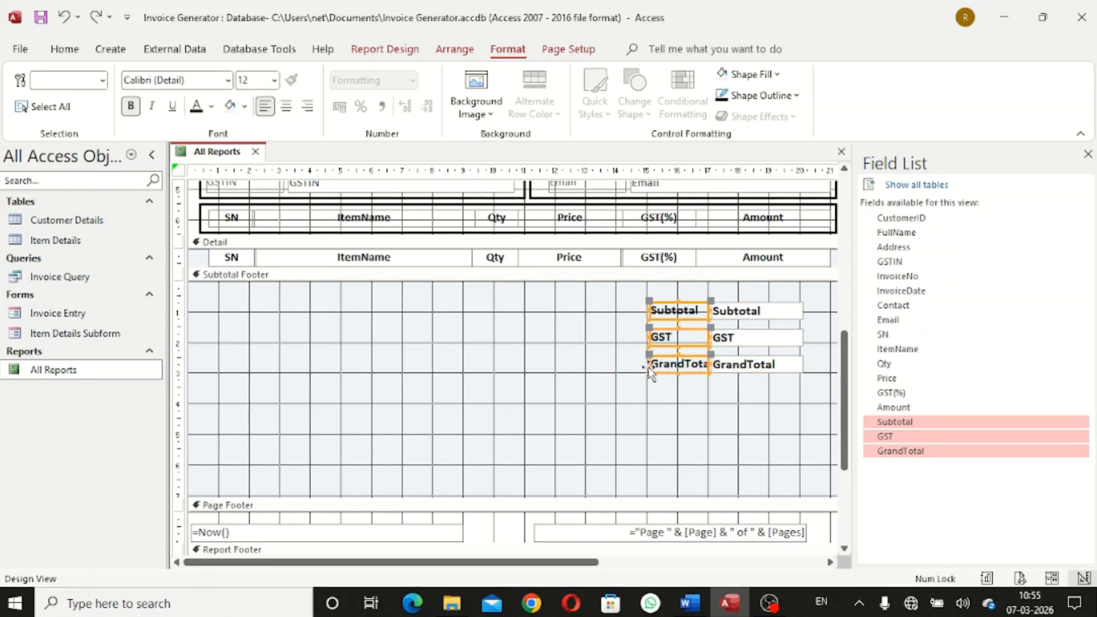
pyautogui.moveTo(648, 364); pyautogui.dragTo(633, 364)
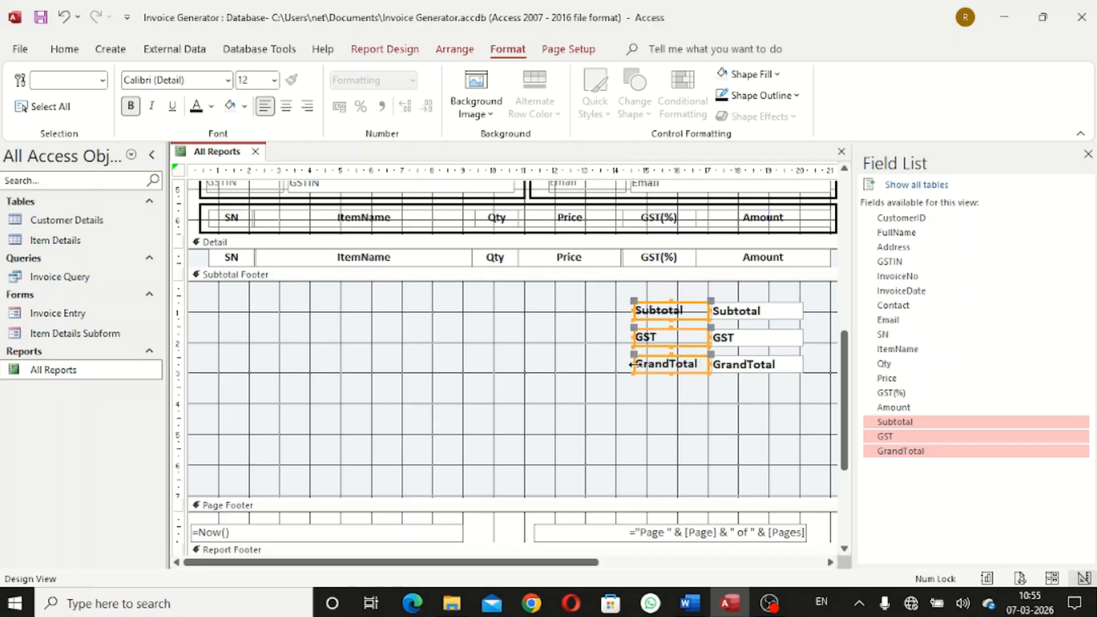
pyautogui.click(666, 391)
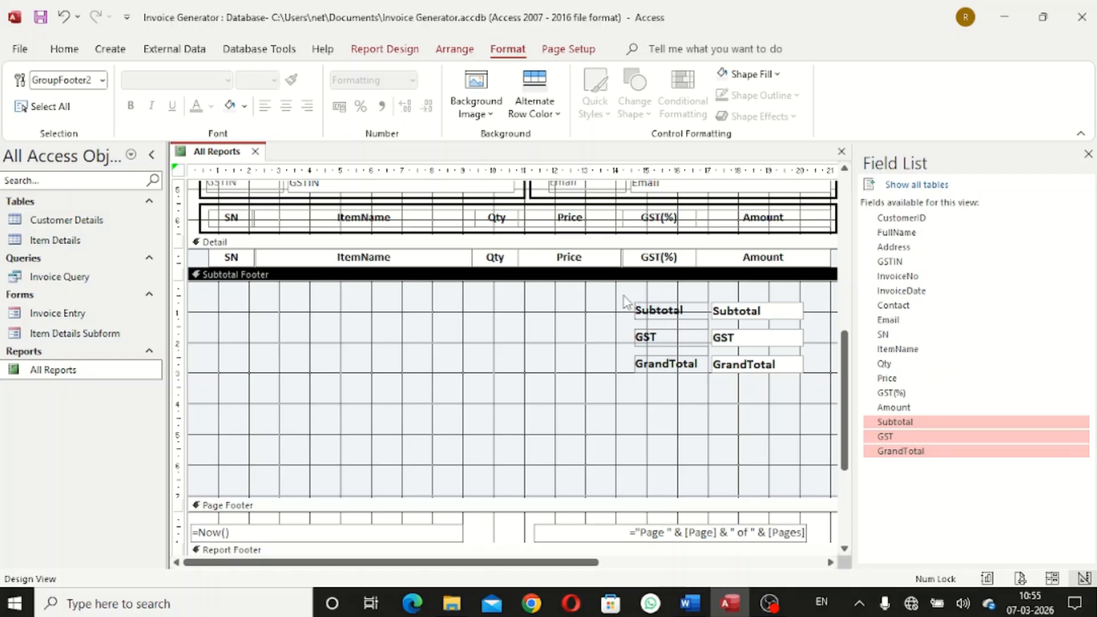
# Fill the Subtotal Footer background with light orange
pyautogui.click(779, 75)
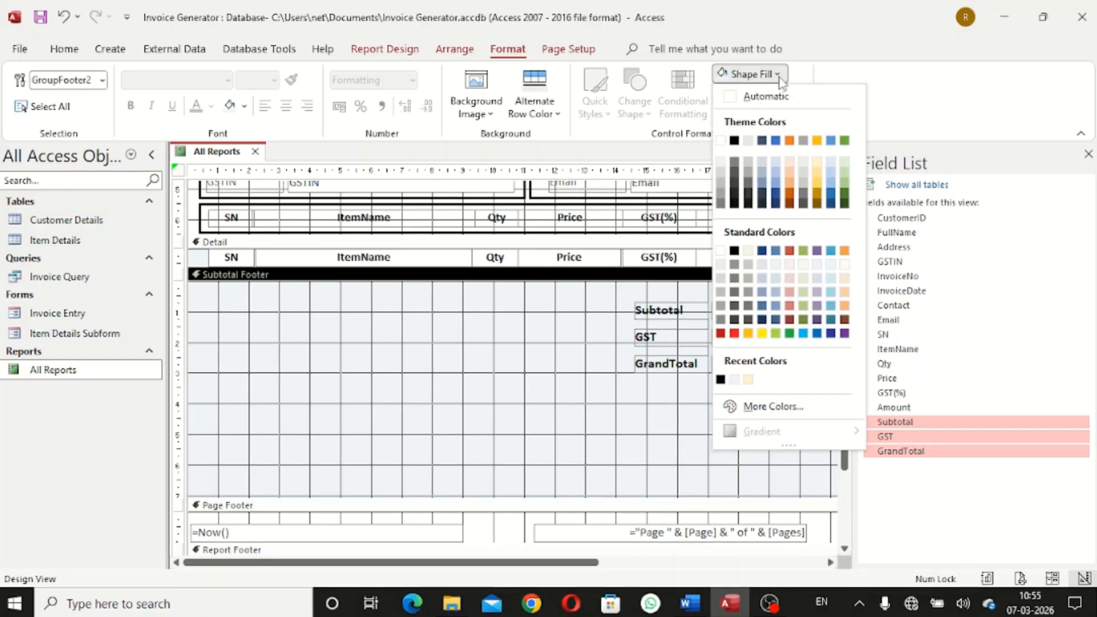
pyautogui.click(845, 264)
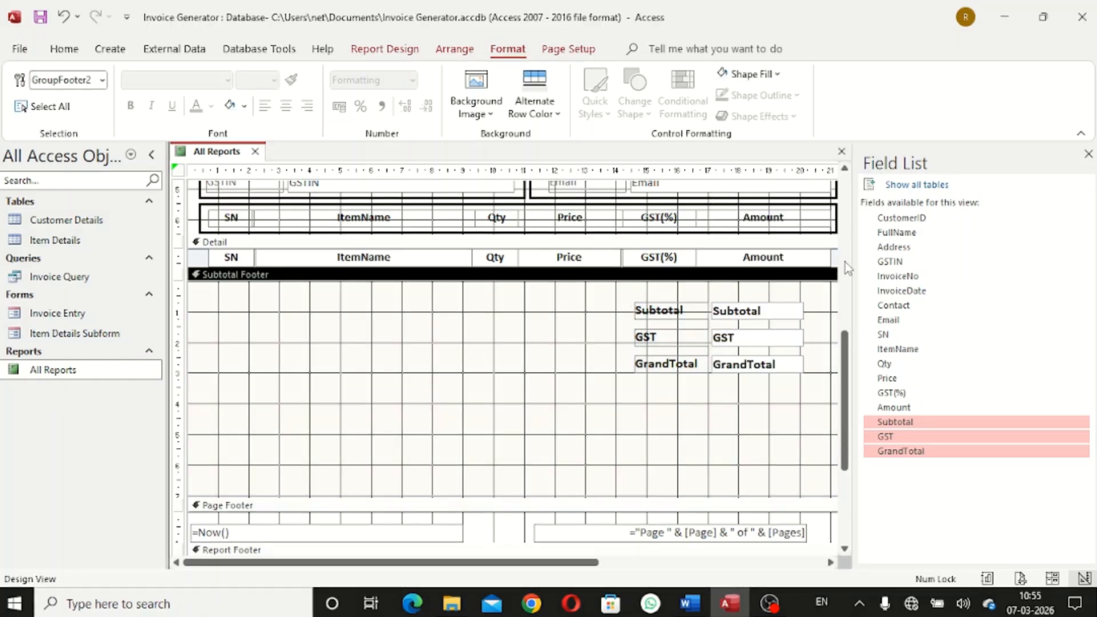
pyautogui.click(777, 76)
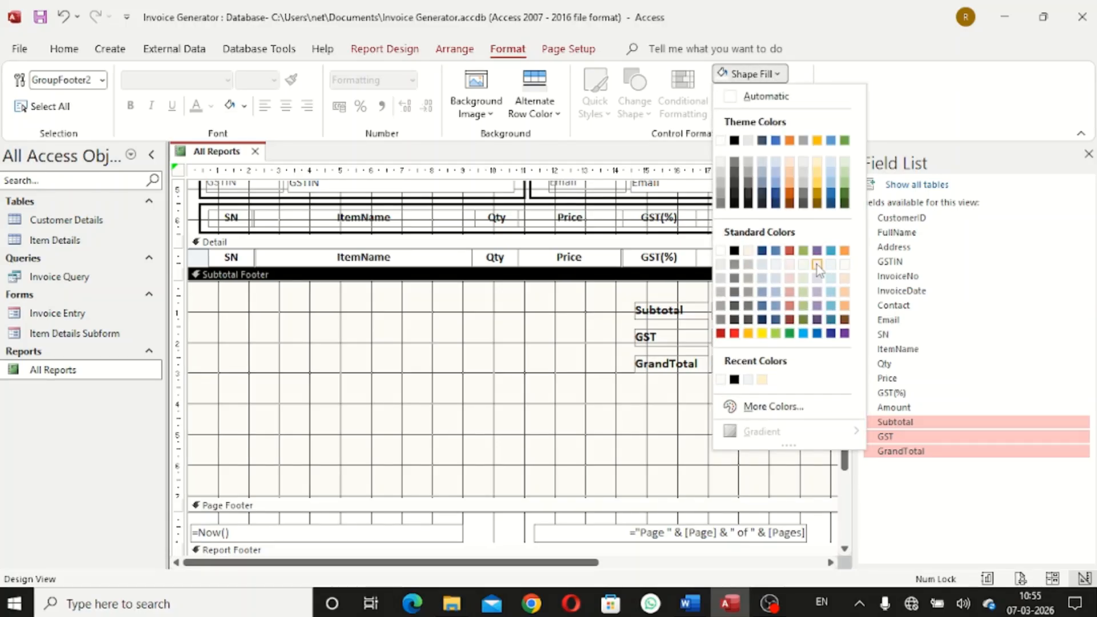
pyautogui.click(790, 279)
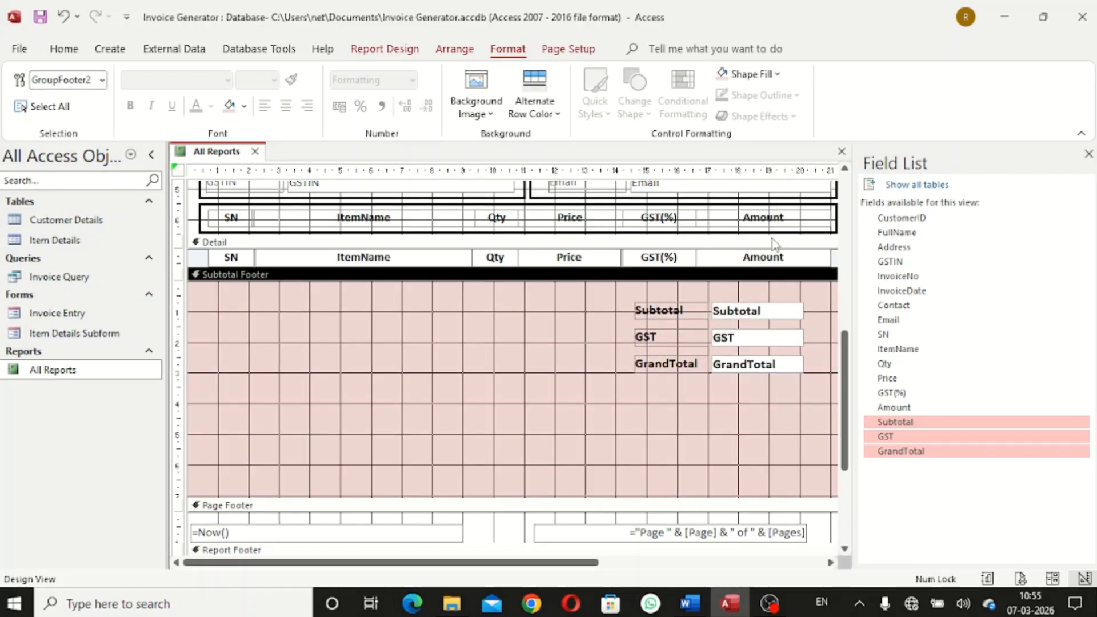
pyautogui.click(771, 77)
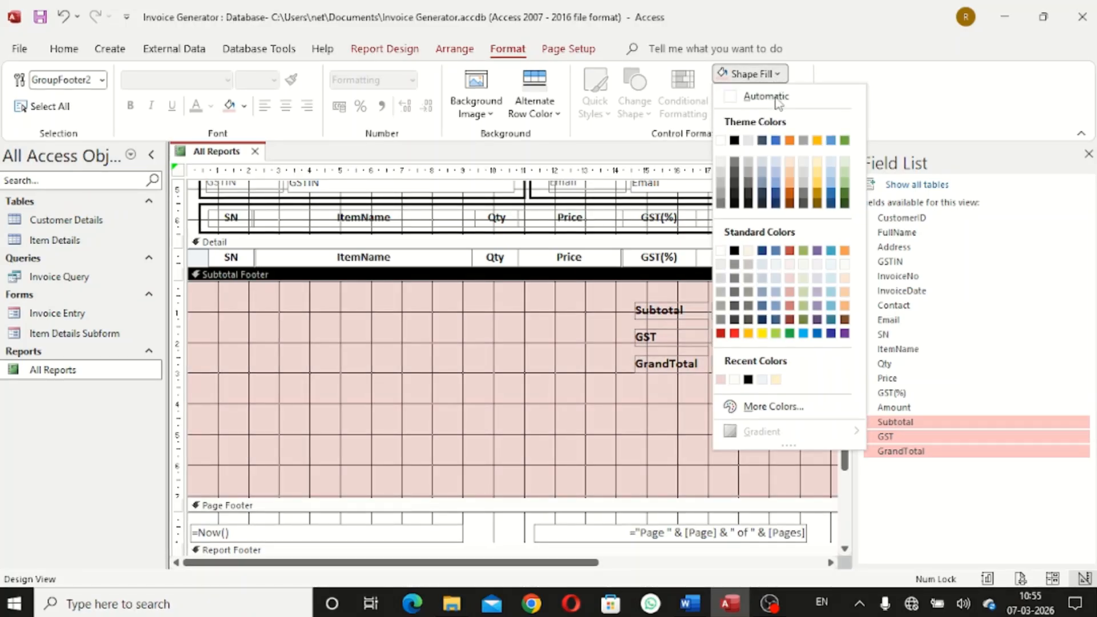
pyautogui.click(846, 284)
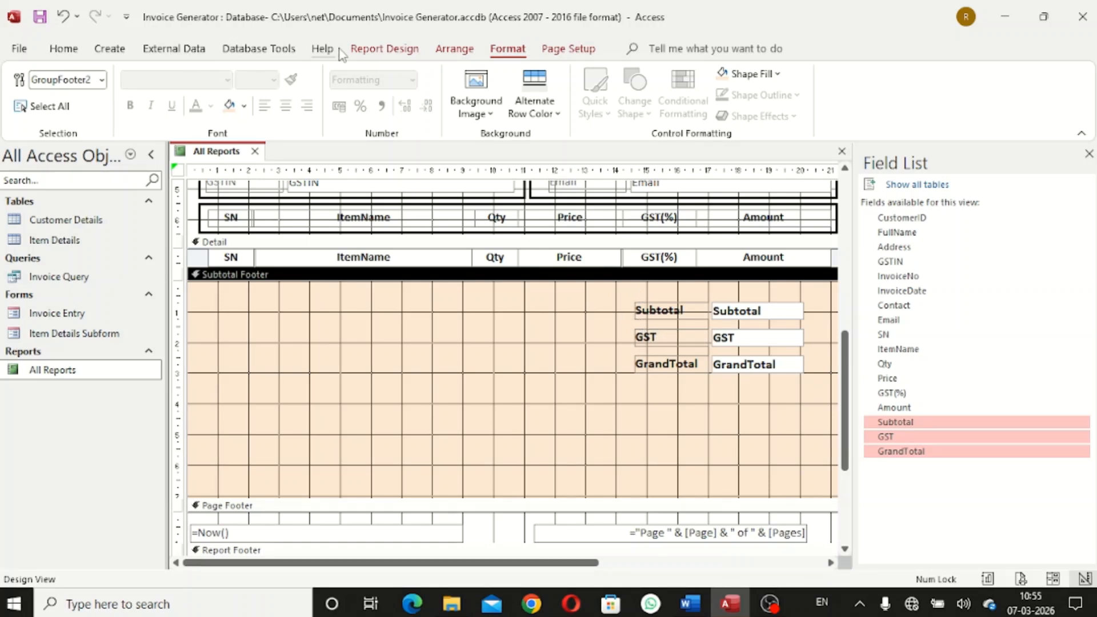
# Make the totals value boxes' fill and outlines transparent
pyautogui.click(244, 108)
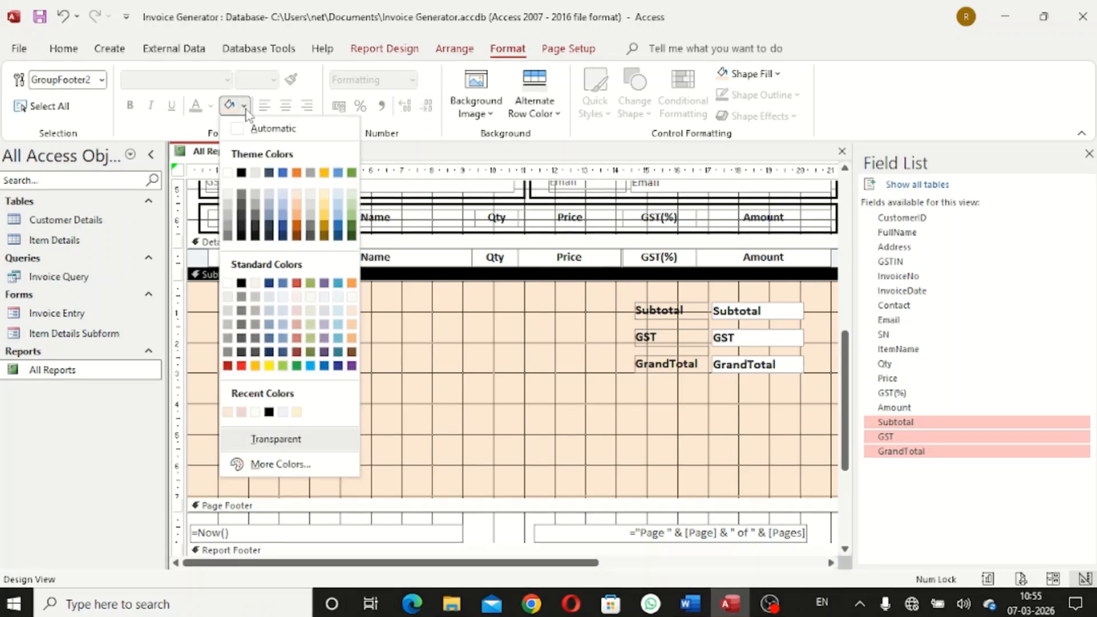
pyautogui.click(305, 446)
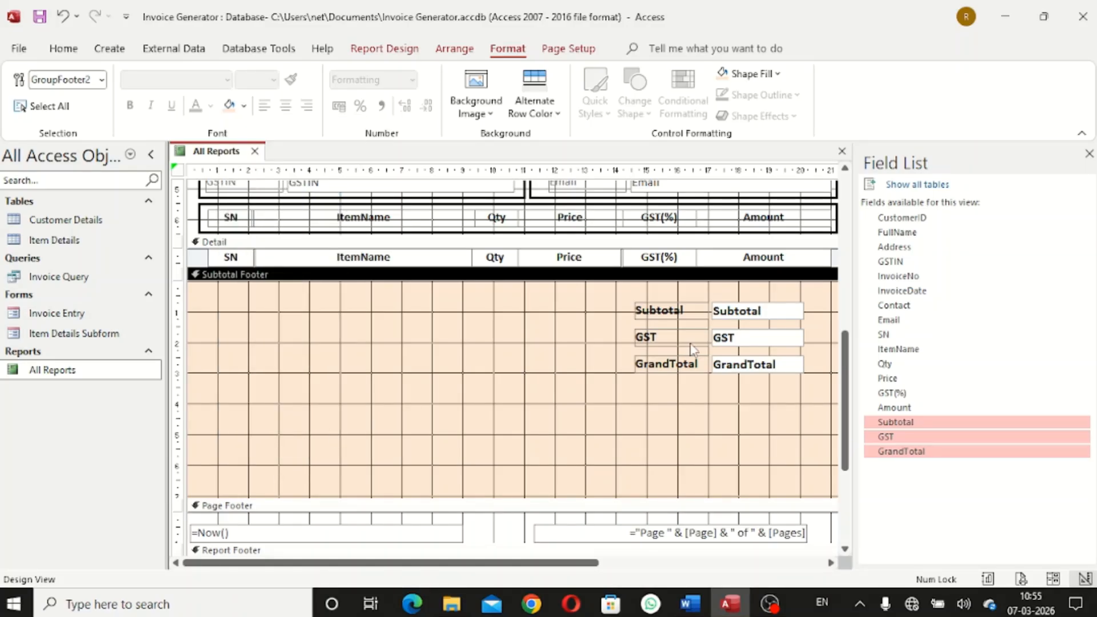
pyautogui.moveTo(621, 313); pyautogui.dragTo(773, 379)
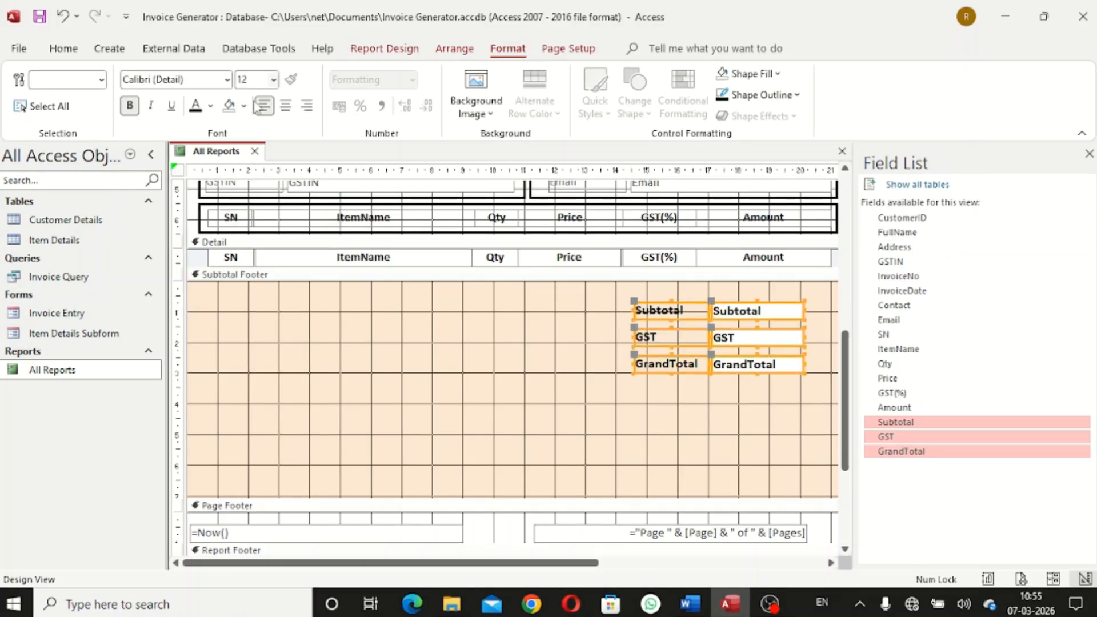
pyautogui.click(244, 106)
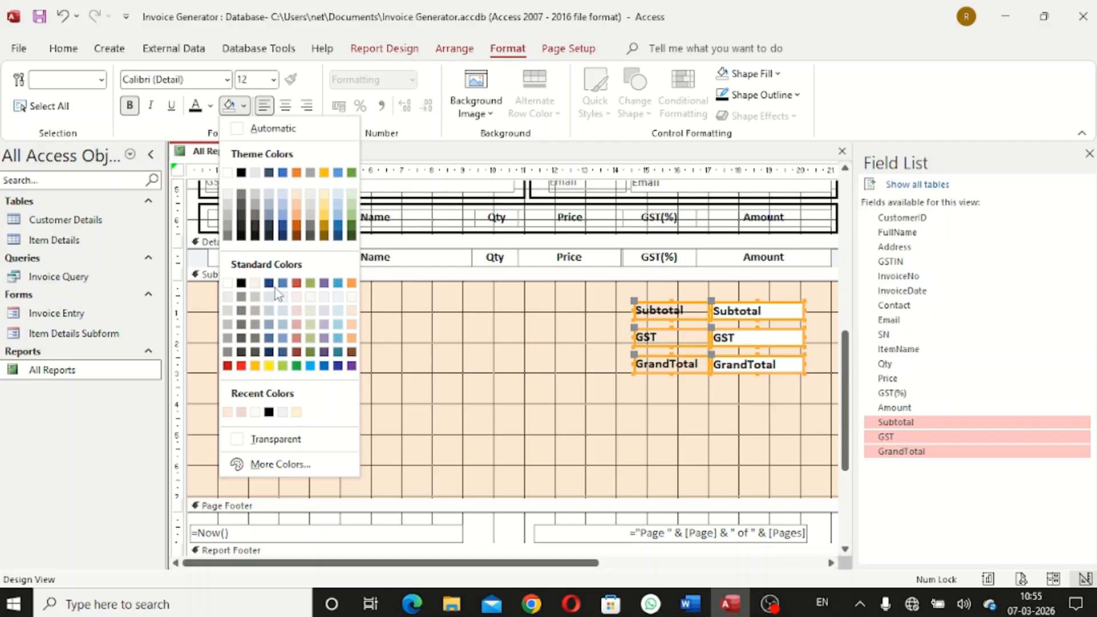
pyautogui.click(304, 436)
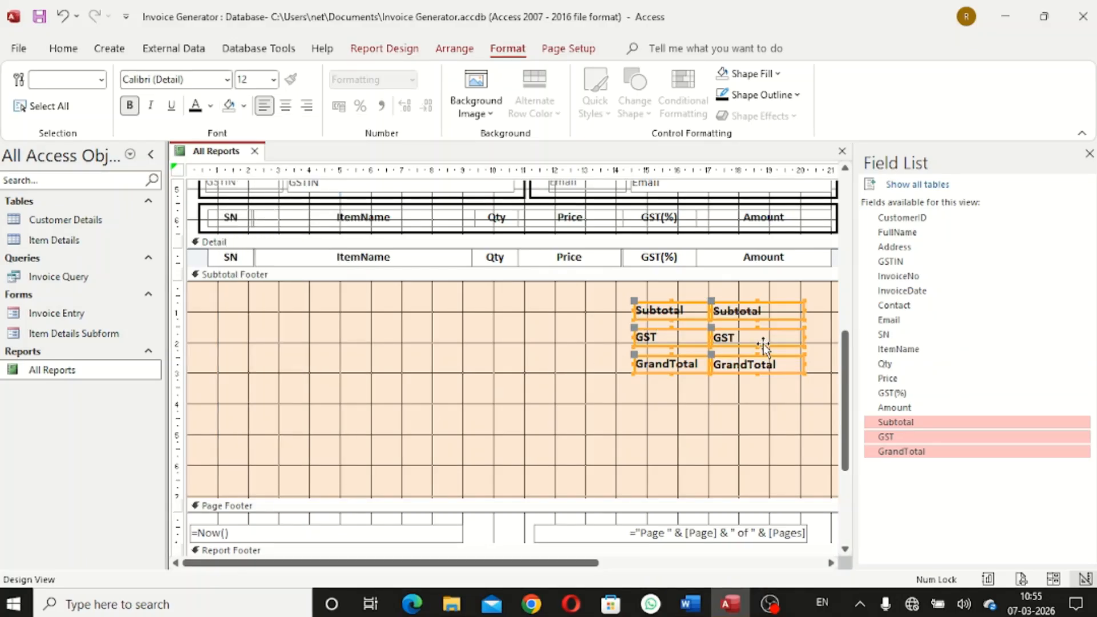
pyautogui.click(797, 94)
pyautogui.click(791, 423)
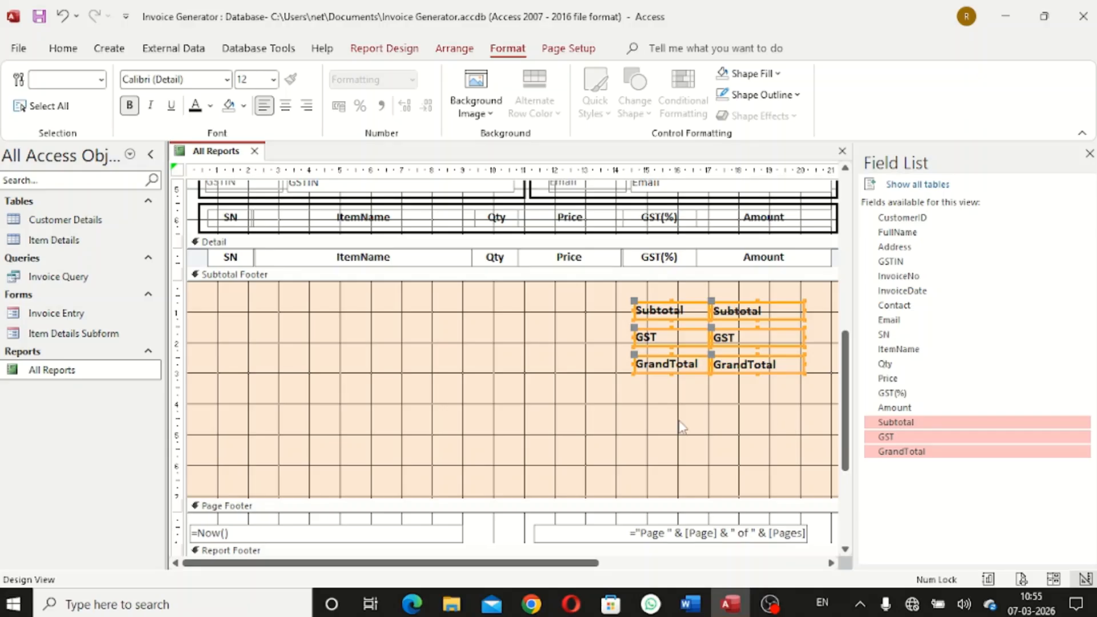
pyautogui.click(562, 400)
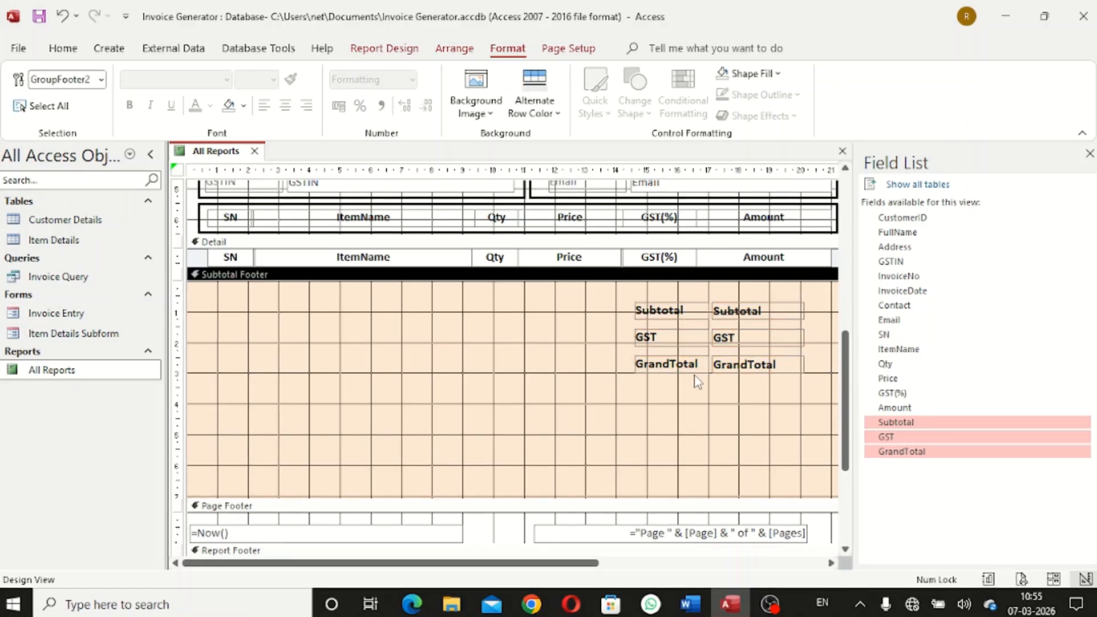
# Draw a full-width line across the top of the Subtotal Footer
pyautogui.click(400, 53)
pyautogui.click(568, 110)
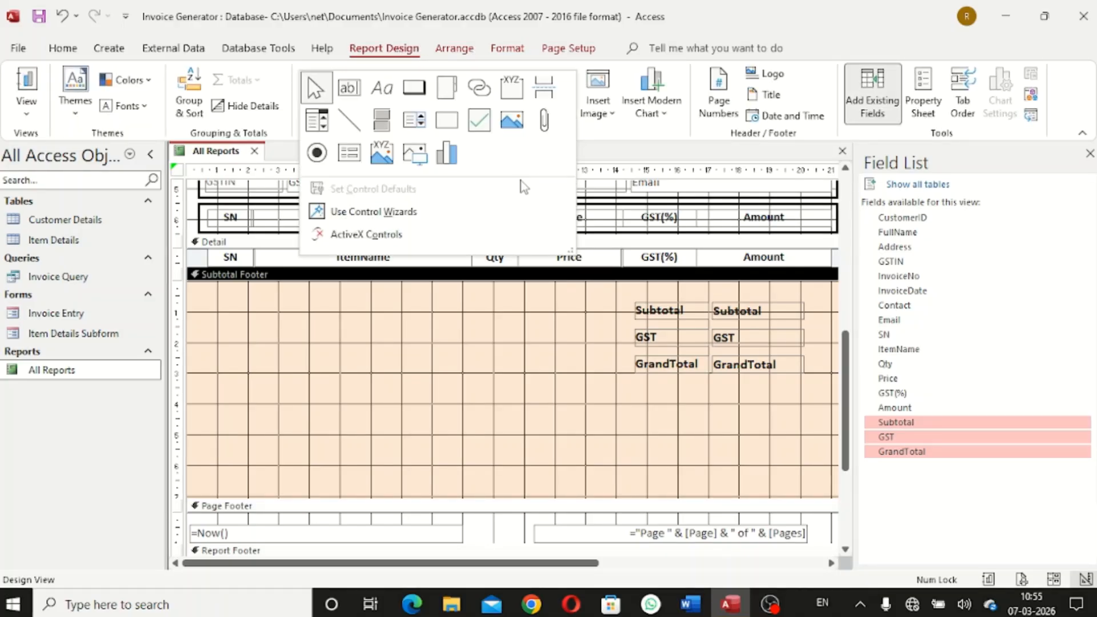
pyautogui.click(368, 128)
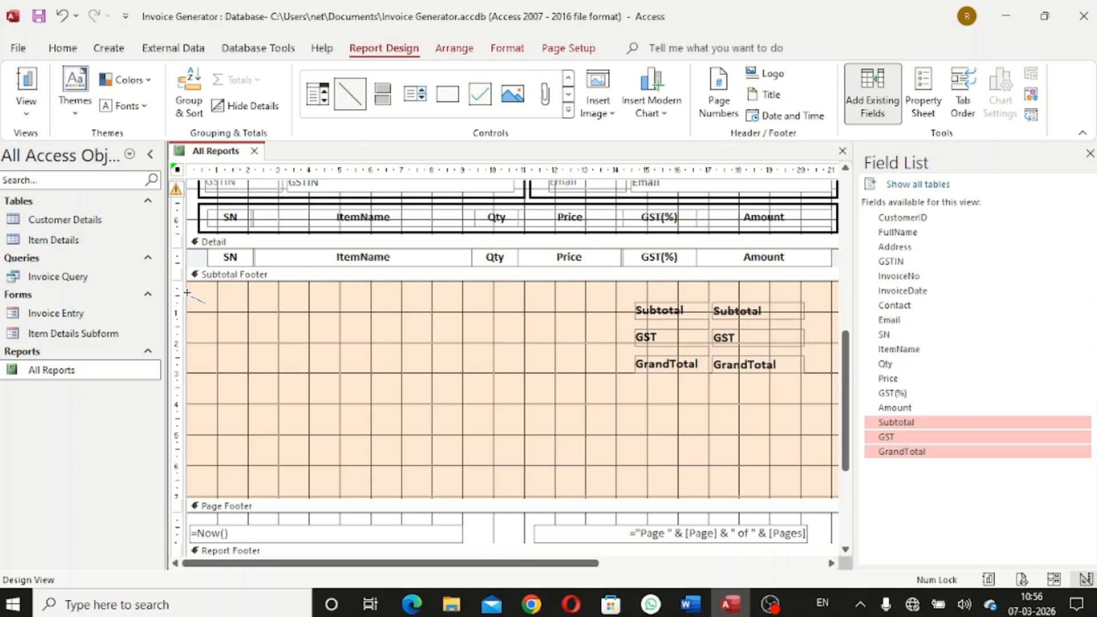
pyautogui.moveTo(208, 292)
pyautogui.mouseDown()
pyautogui.moveTo(822, 290)
pyautogui.moveTo(798, 290)
pyautogui.mouseUp()
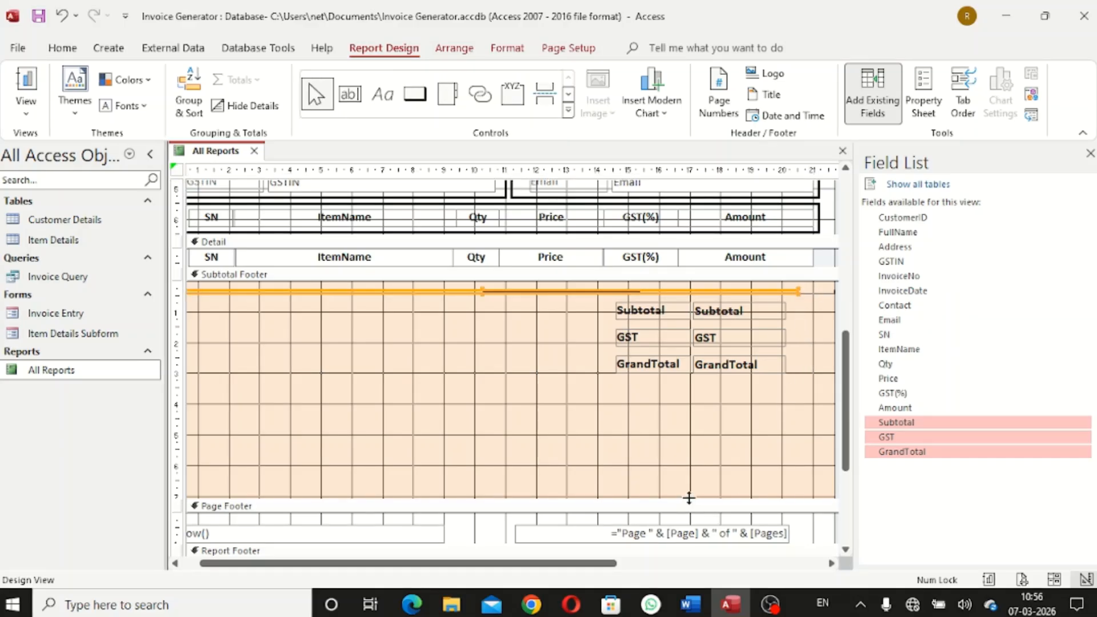
pyautogui.press('Delete')
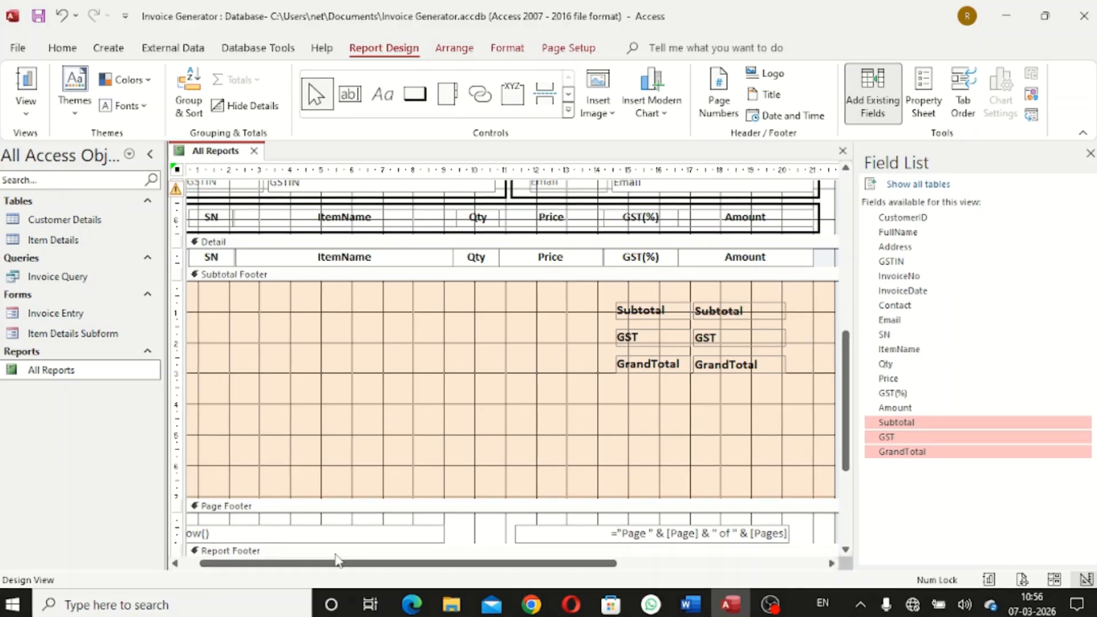
pyautogui.moveTo(325, 571); pyautogui.dragTo(307, 571)
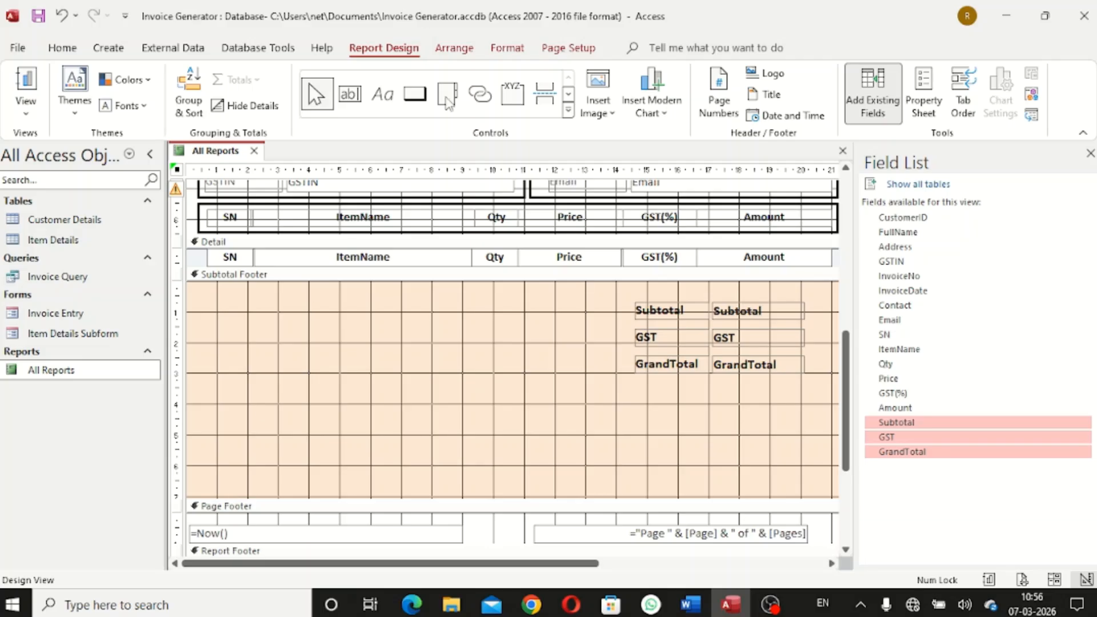
pyautogui.click(569, 110)
pyautogui.click(349, 120)
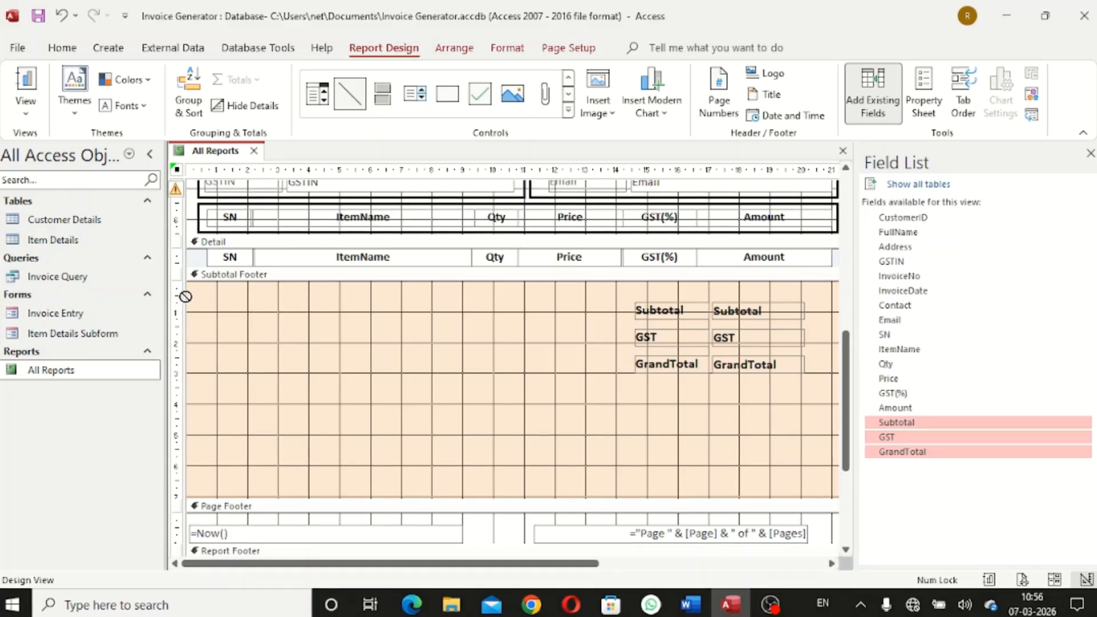
pyautogui.moveTo(187, 291); pyautogui.dragTo(833, 287)
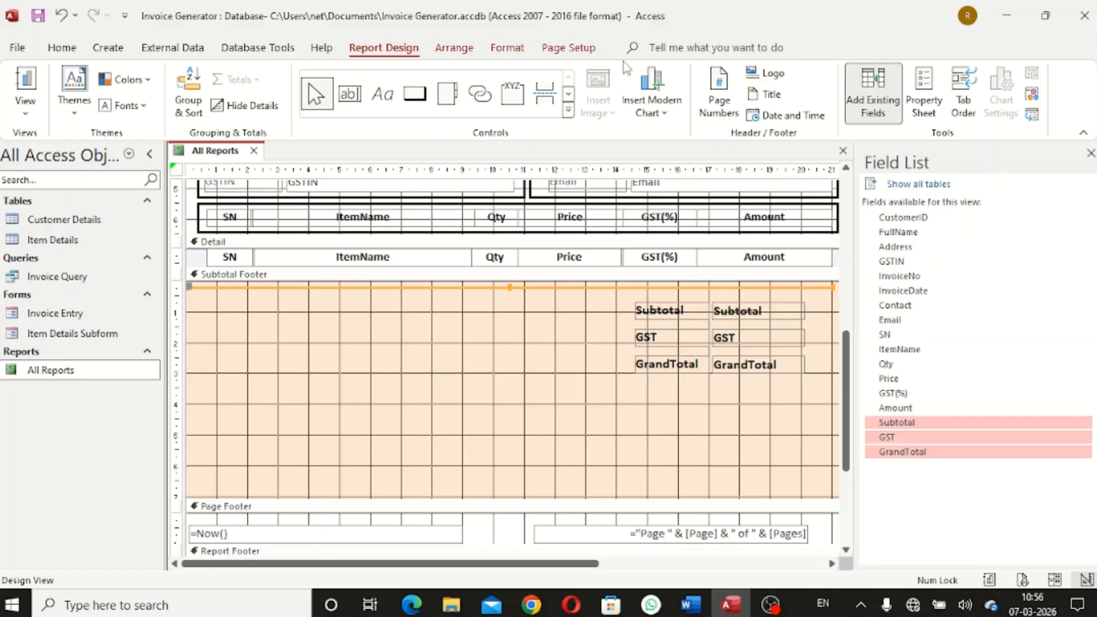
# Make the line black with a thicker weight
pyautogui.click(516, 50)
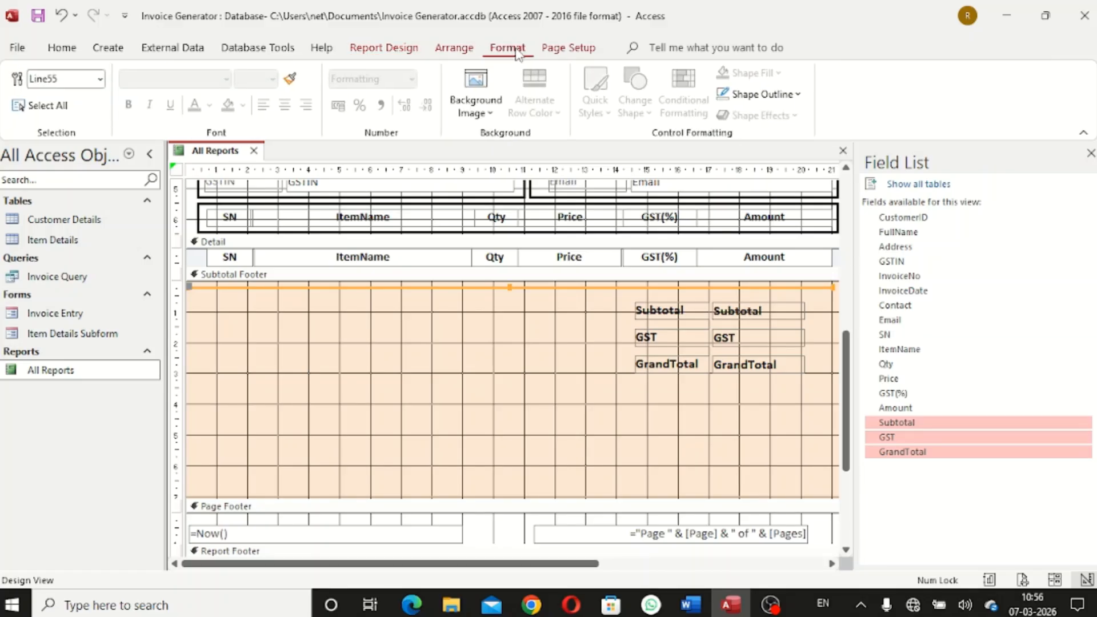
pyautogui.click(795, 95)
pyautogui.click(735, 162)
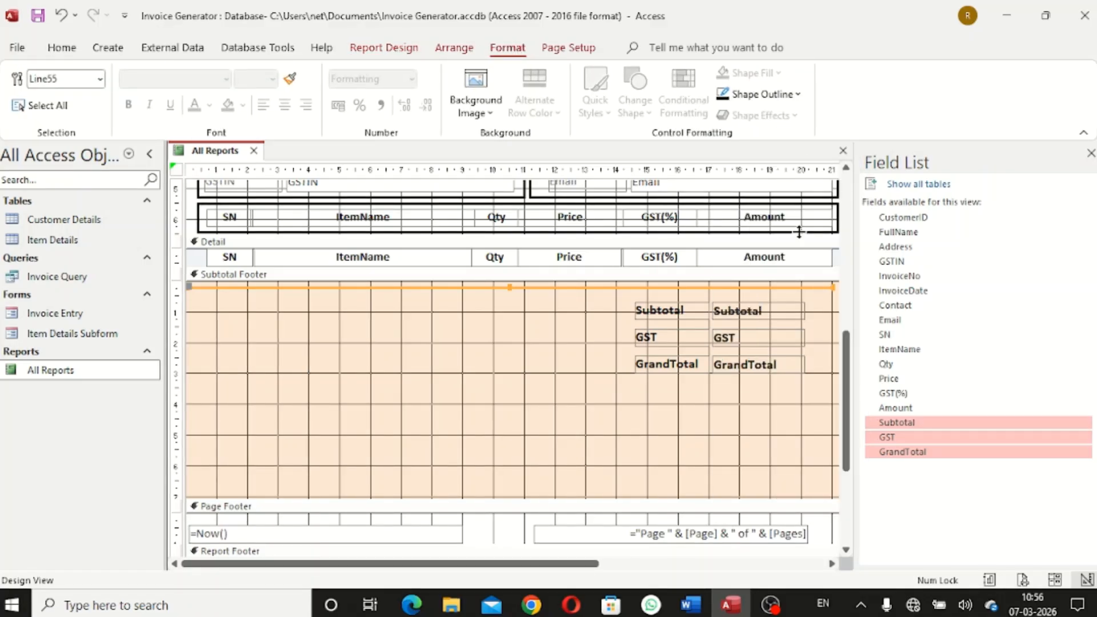
pyautogui.click(771, 97)
pyautogui.moveTo(845, 479)
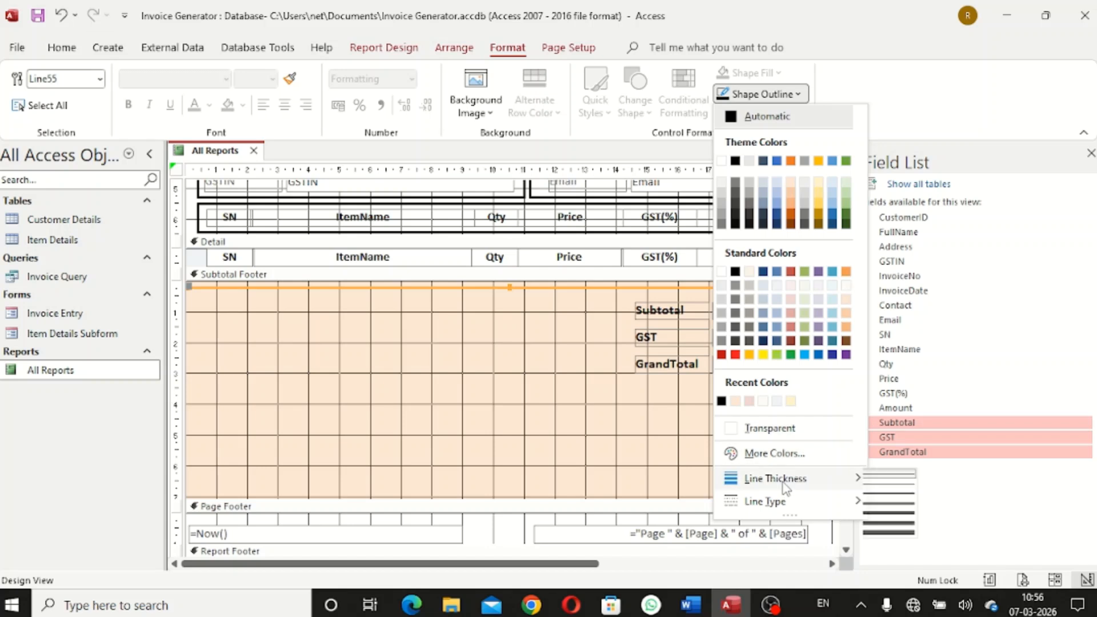
pyautogui.click(892, 503)
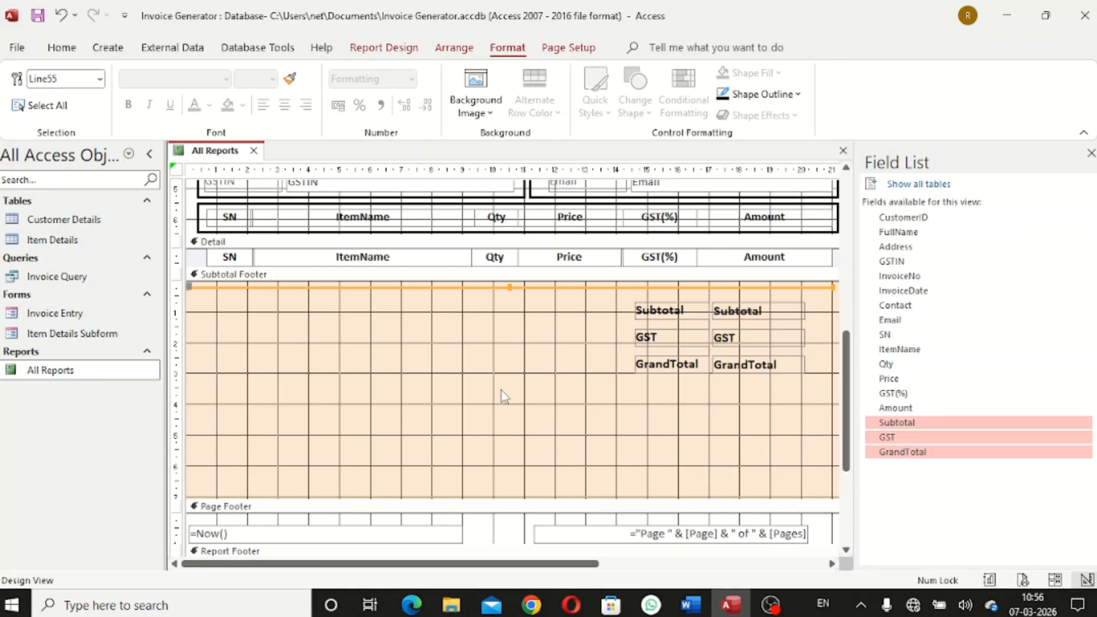
# Duplicate the line and place the copy below the GrandTotal row
pyautogui.hotkey('ctrl', 'v')
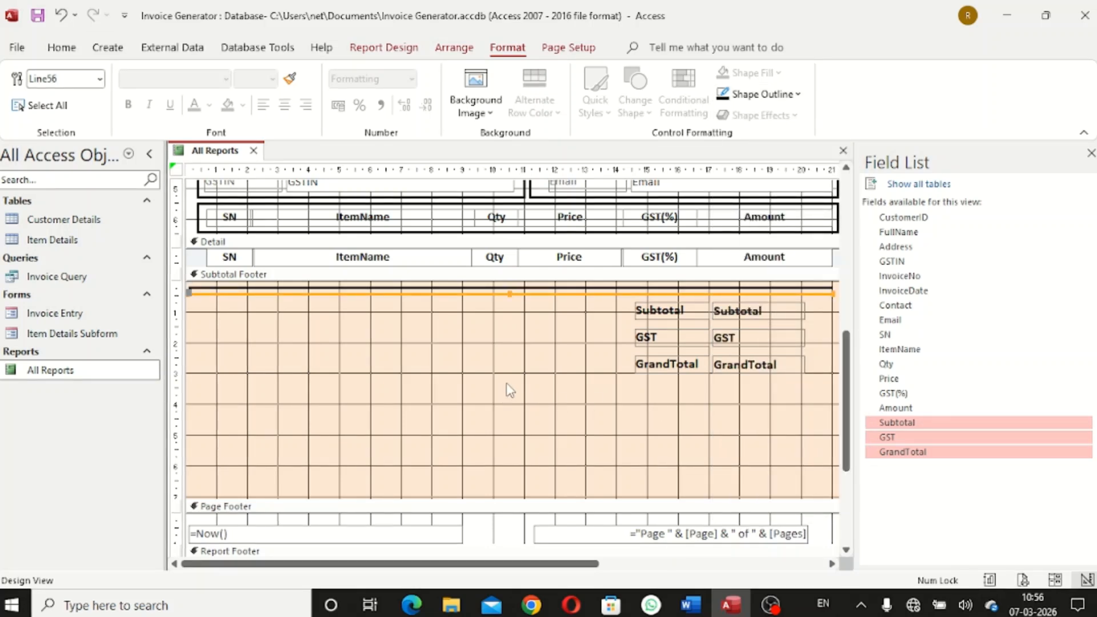
pyautogui.press('Down')
pyautogui.press('Down')
pyautogui.press('Down')
pyautogui.press('Down')
pyautogui.press('Down')
pyautogui.press('Down')
pyautogui.press('Down')
pyautogui.press('Down')
pyautogui.press('Down')
pyautogui.press('Down')
pyautogui.press('Down')
pyautogui.press('Down')
pyautogui.press('Down')
pyautogui.press('Down')
pyautogui.press('Down')
pyautogui.press('Down')
pyautogui.press('Down')
pyautogui.press('Down')
pyautogui.press('Down')
pyautogui.press('Down')
pyautogui.press('Down')
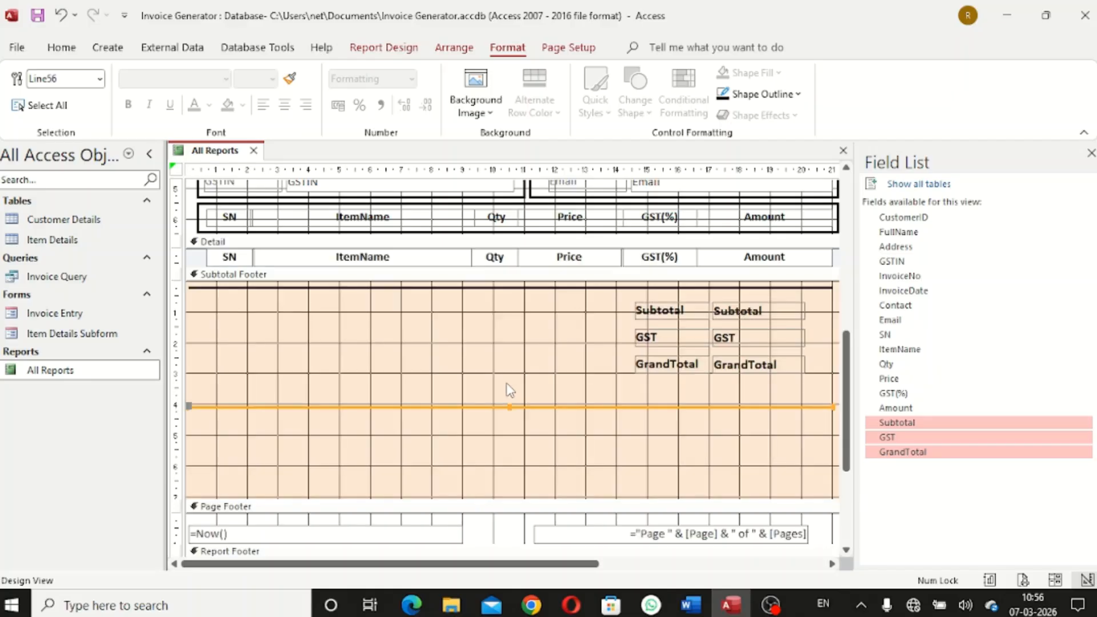
pyautogui.press('Up')
pyautogui.press('Up')
pyautogui.click(509, 384)
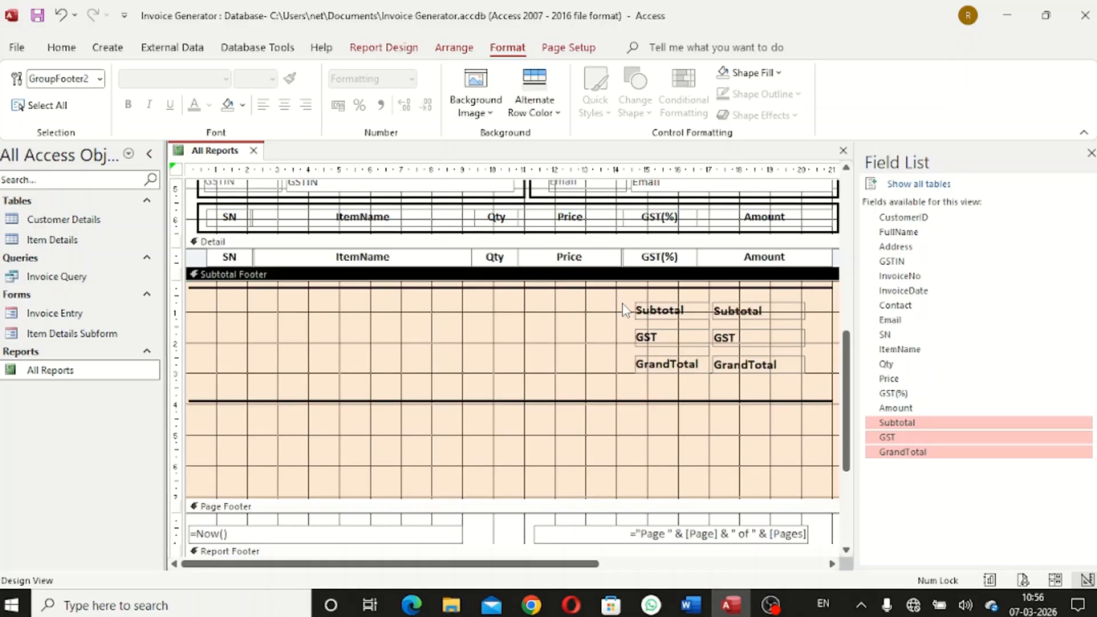
# Nudge the totals block up, then move the lower line up closer to GrandTotal
pyautogui.moveTo(622, 303); pyautogui.dragTo(789, 395)
pyautogui.press('Up')
pyautogui.press('Up')
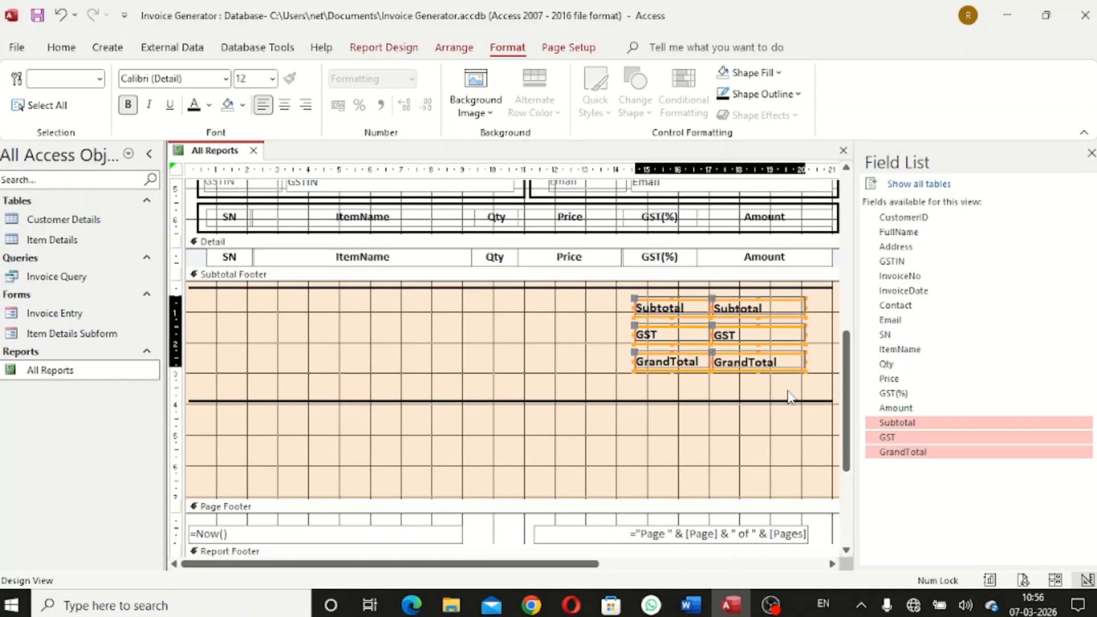
pyautogui.press('Up')
pyautogui.click(780, 386)
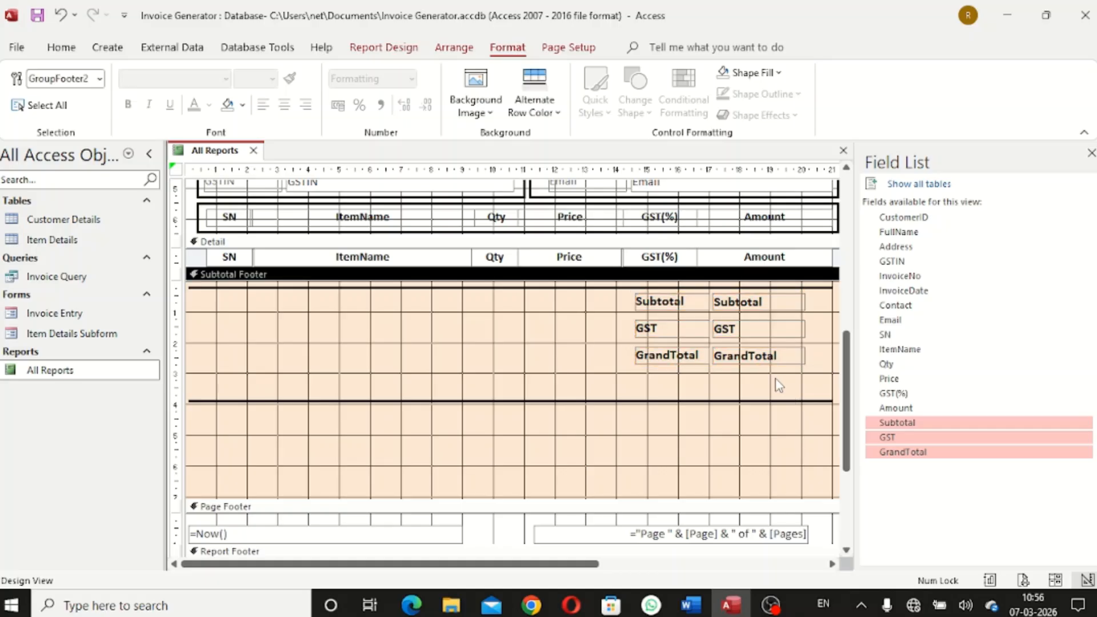
pyautogui.click(734, 402)
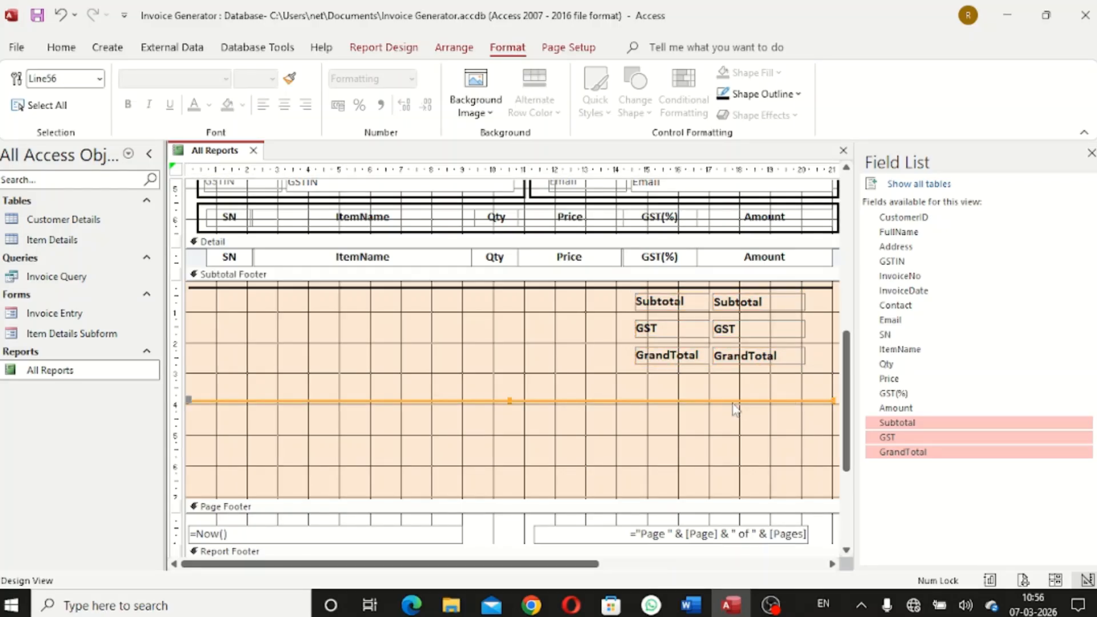
pyautogui.press('Up')
pyautogui.press('Up')
pyautogui.press('Up')
pyautogui.press('Up')
pyautogui.press('Up')
pyautogui.press('Up')
pyautogui.press('Up')
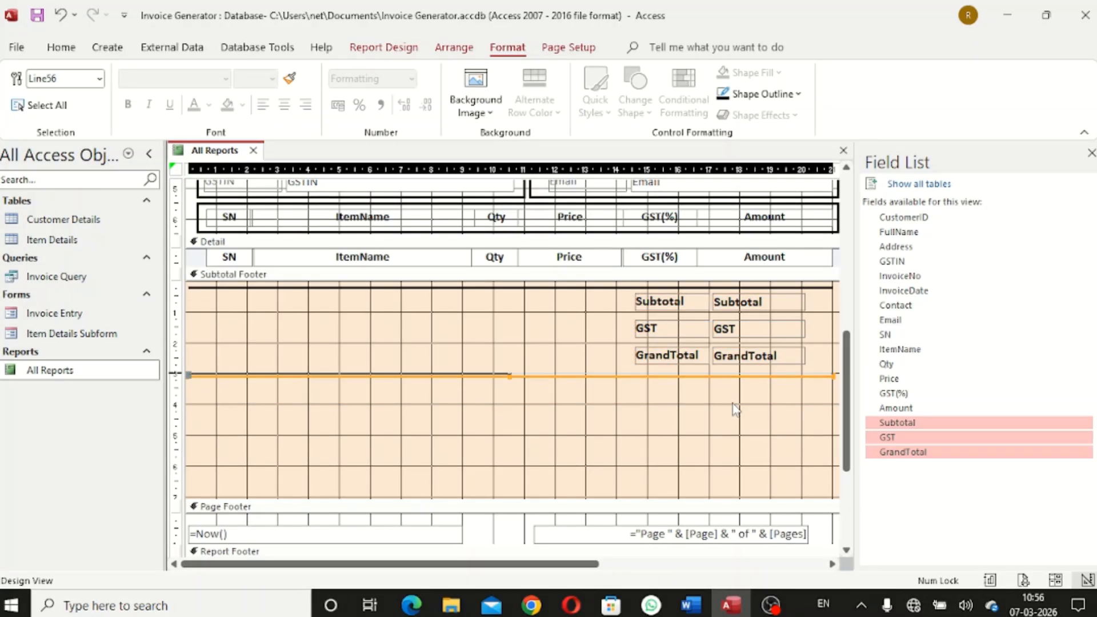
pyautogui.press('Up')
pyautogui.click(733, 408)
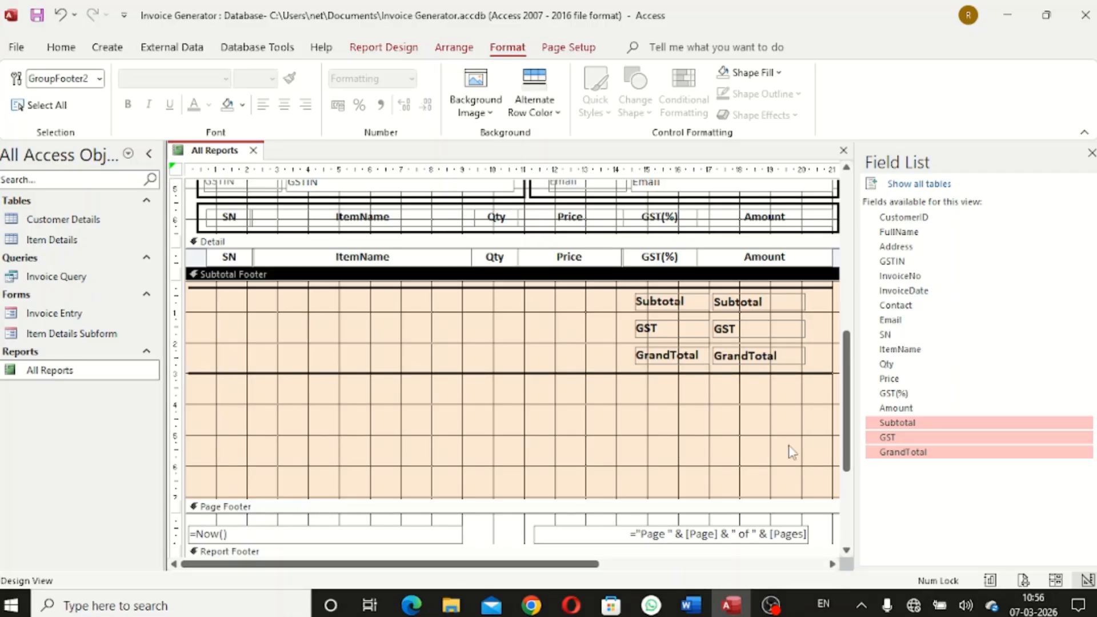
# Add a 'Terms and Conditions' label below the lower line in the Subtotal Footer
pyautogui.click(401, 57)
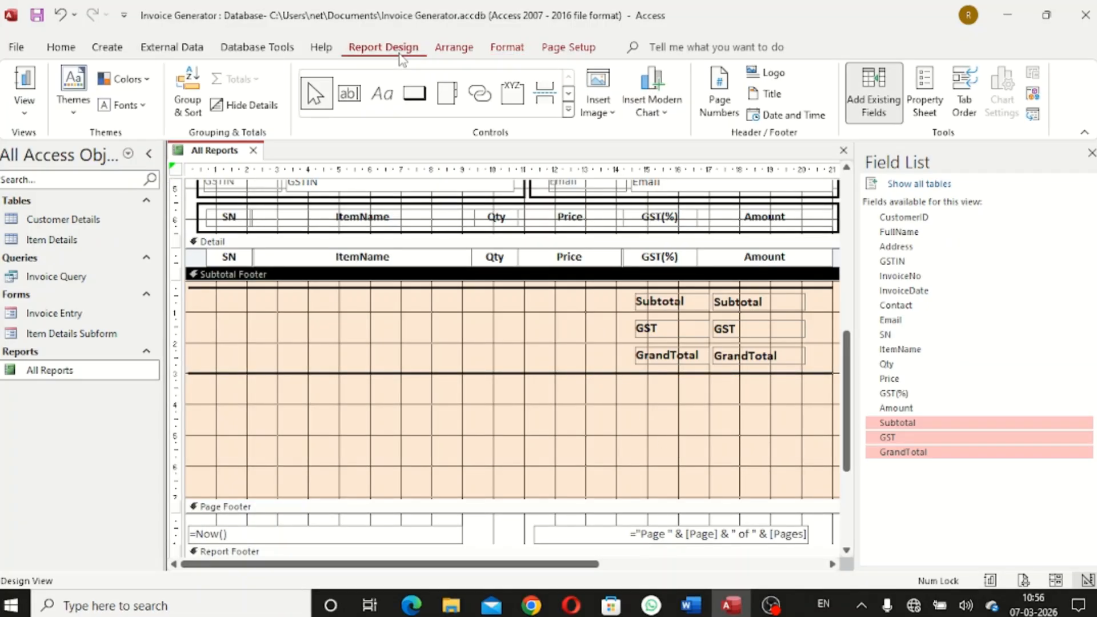
pyautogui.click(381, 94)
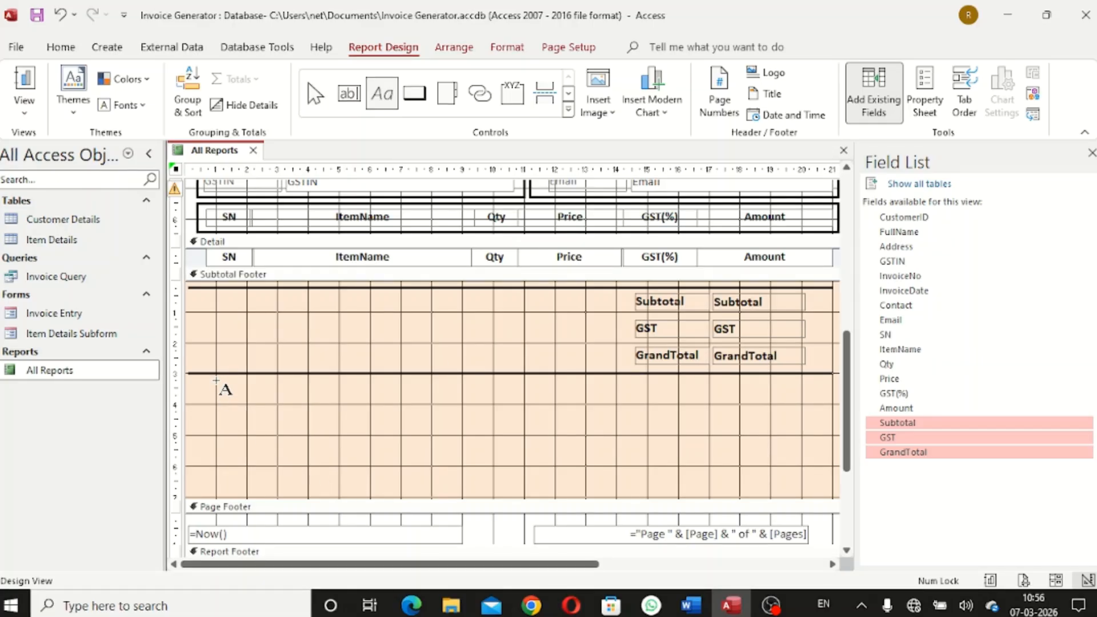
pyautogui.moveTo(216, 380)
pyautogui.mouseDown()
pyautogui.moveTo(328, 406)
pyautogui.moveTo(393, 404)
pyautogui.mouseUp()
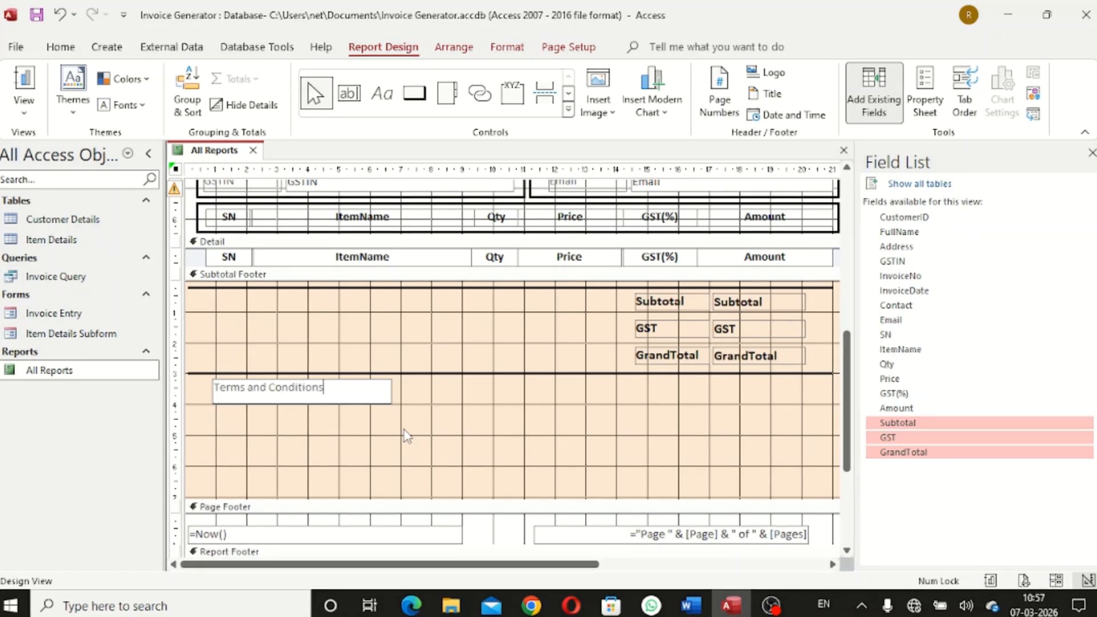
pyautogui.click(302, 433)
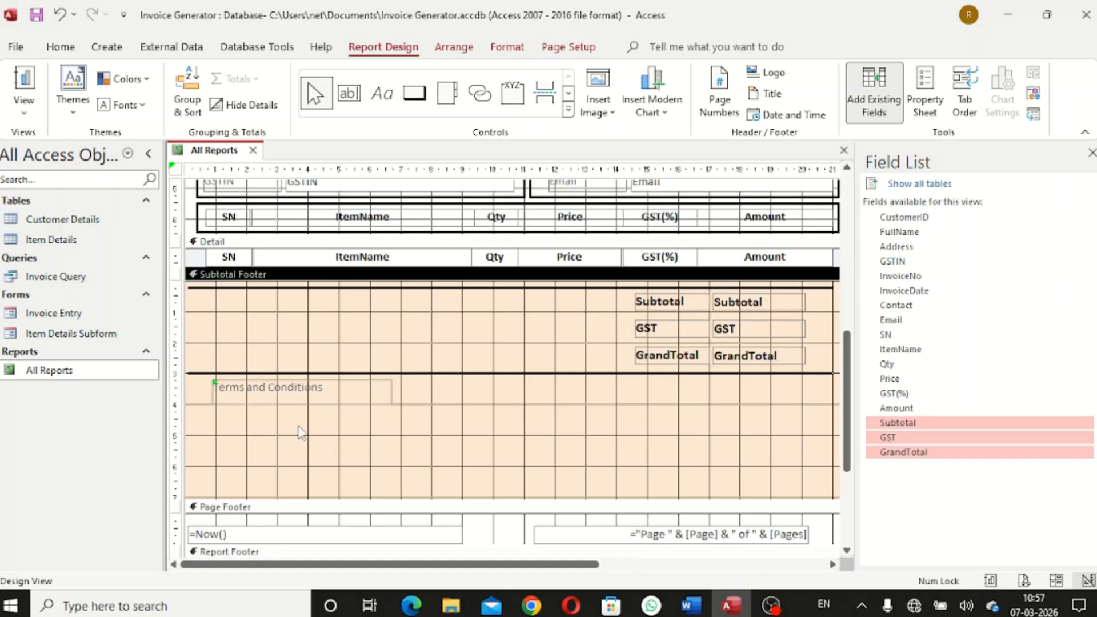
pyautogui.click(319, 394)
# Format the Terms and Conditions label as bold, black, size 14, sized to fit
pyautogui.click(506, 56)
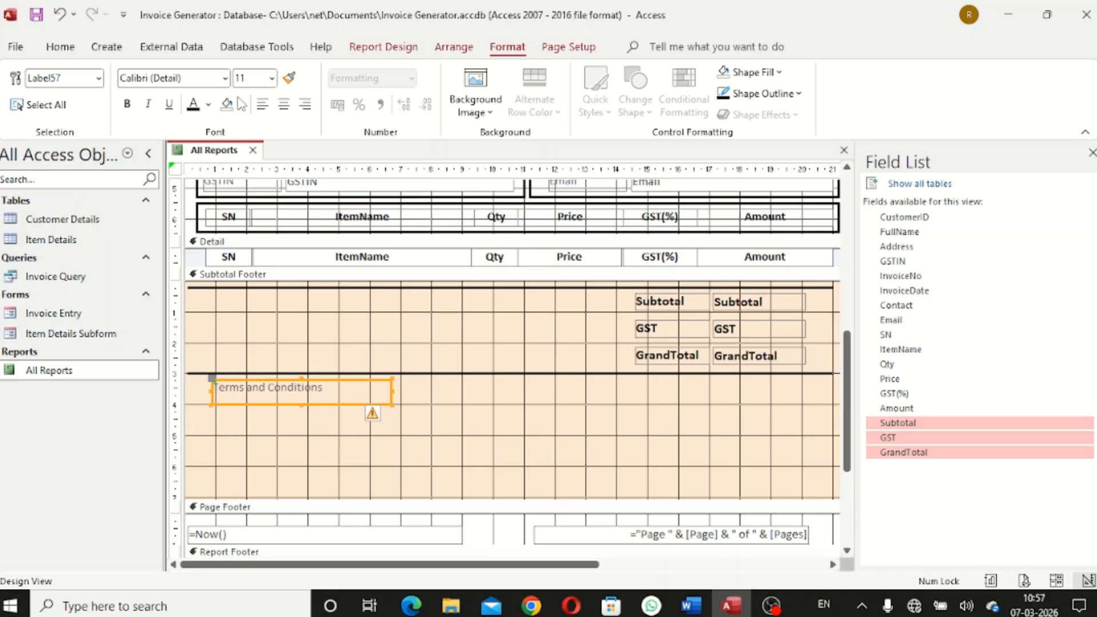
pyautogui.click(127, 104)
pyautogui.click(208, 104)
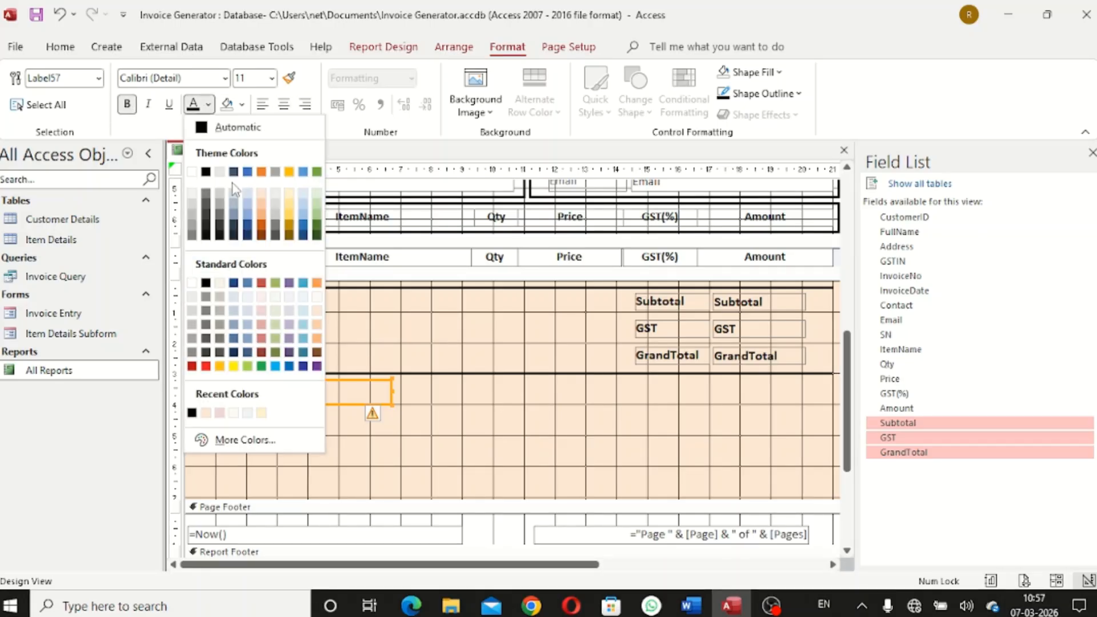
pyautogui.click(206, 172)
pyautogui.click(271, 79)
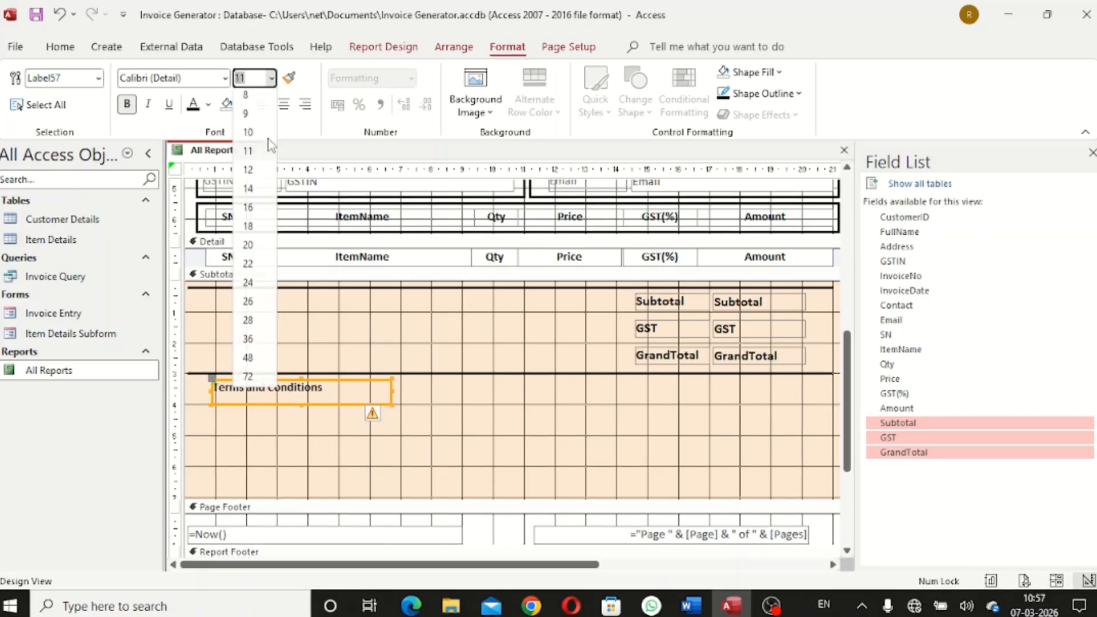
pyautogui.click(256, 189)
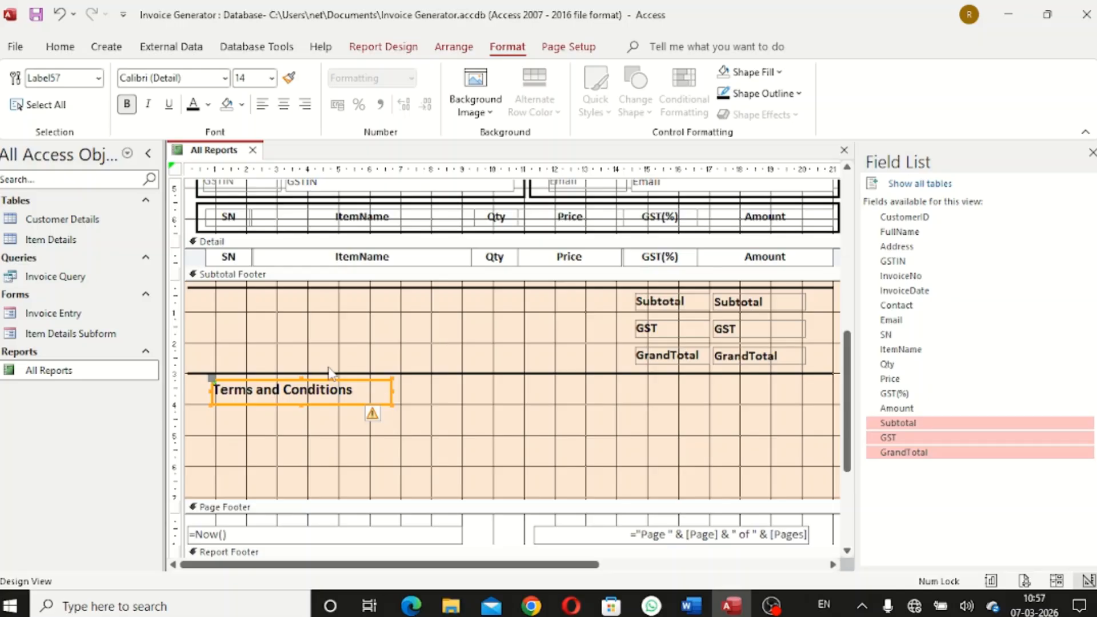
pyautogui.rightClick(357, 394)
pyautogui.moveTo(436, 394)
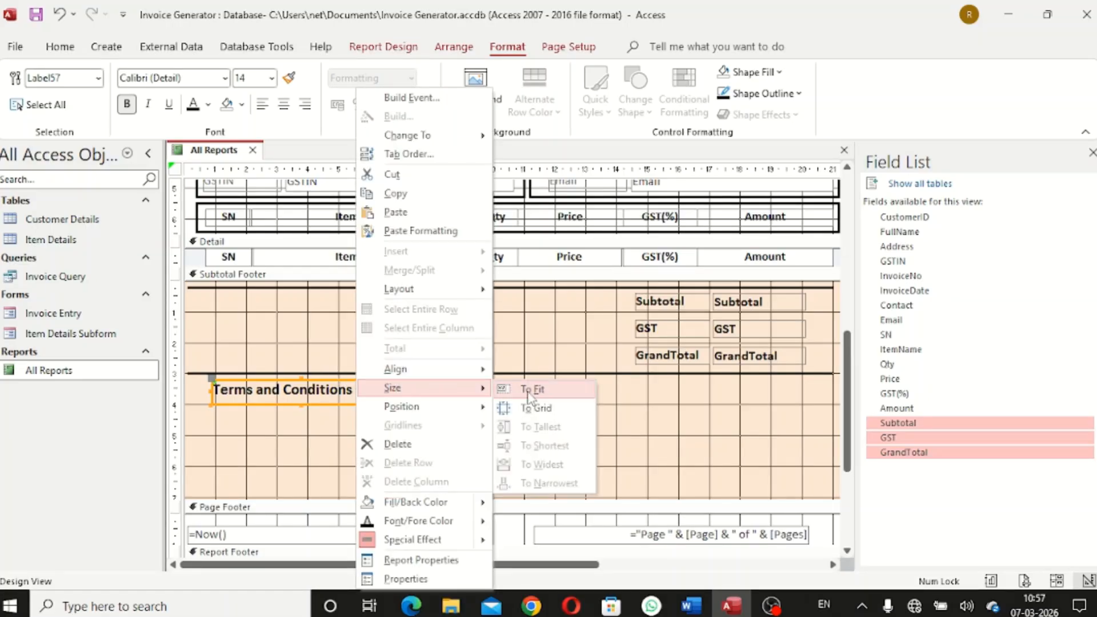
pyautogui.click(527, 393)
pyautogui.click(496, 403)
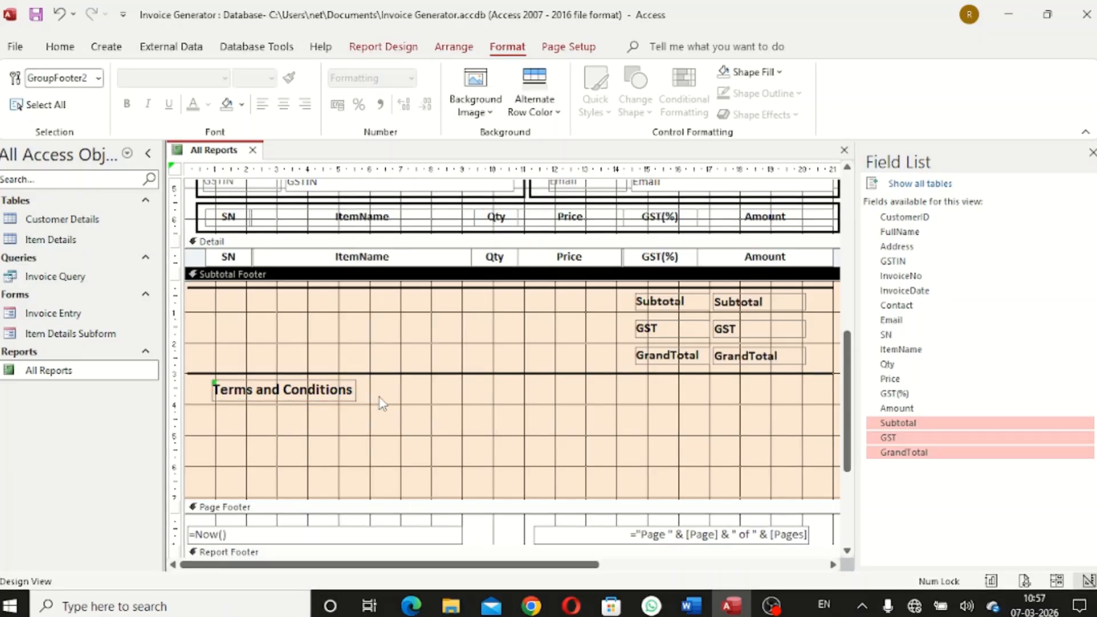
pyautogui.click(332, 394)
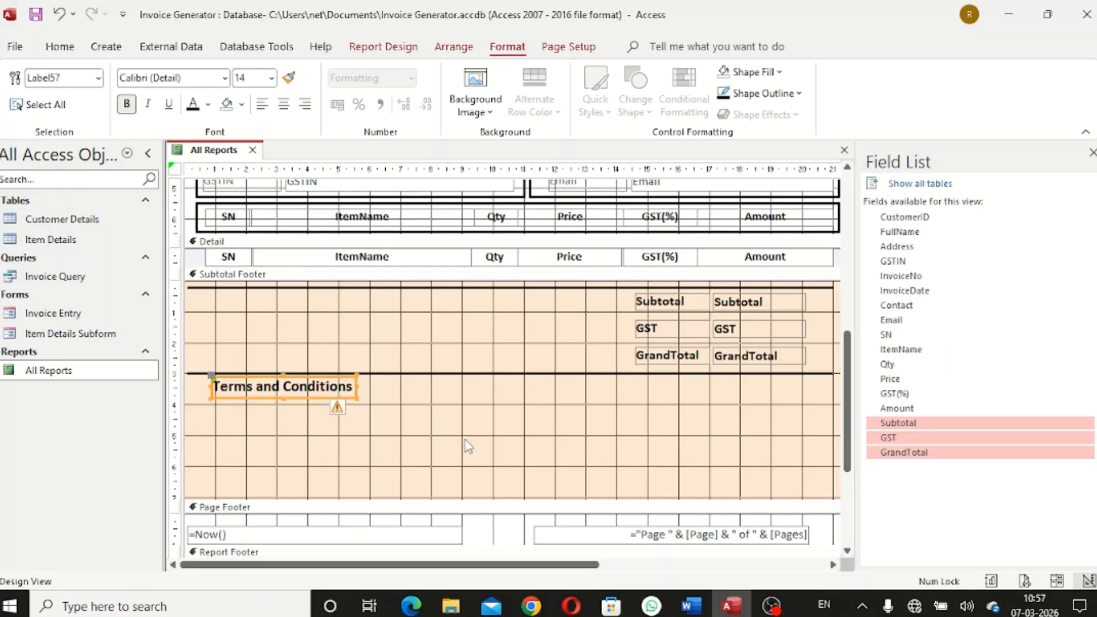
pyautogui.click(337, 410)
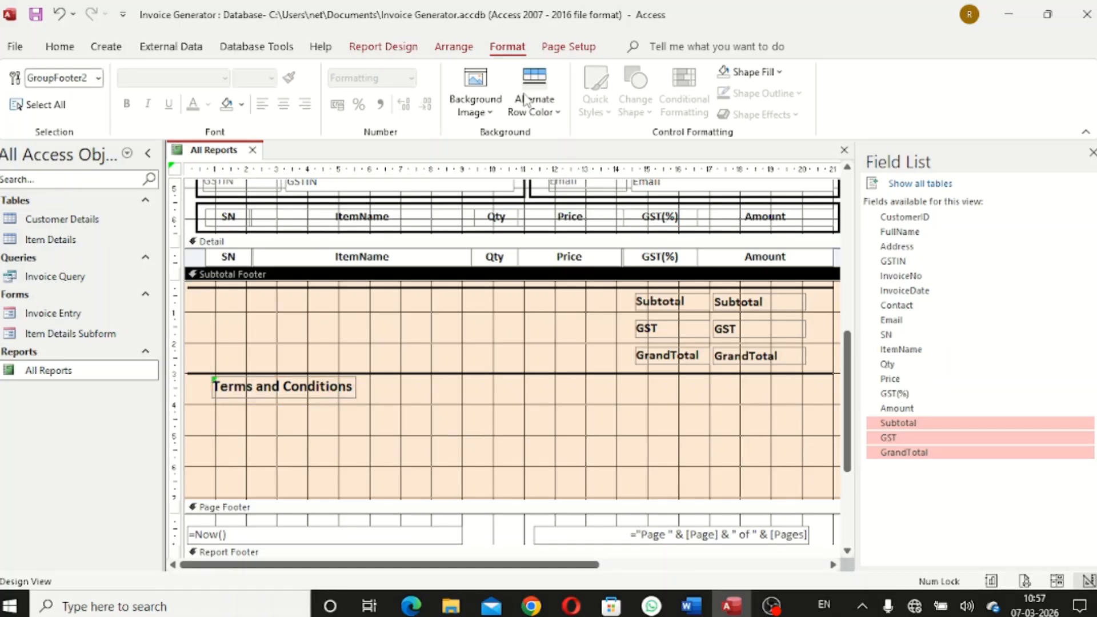
# Draw an empty label box beneath the Terms and Conditions heading, then bring up the Word terms document
pyautogui.click(381, 50)
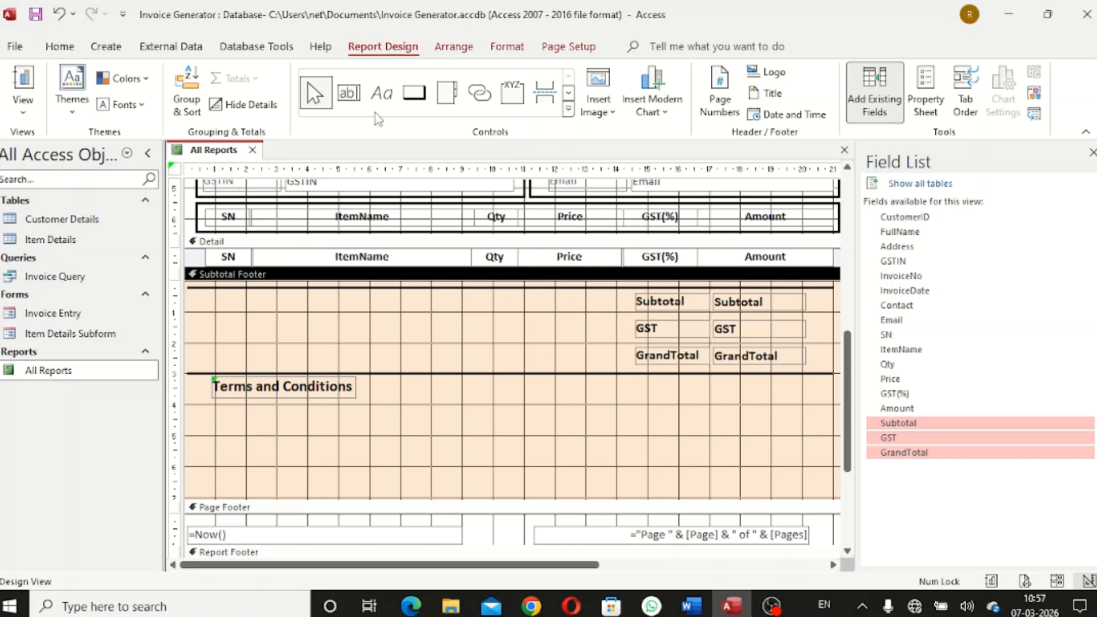
pyautogui.click(381, 97)
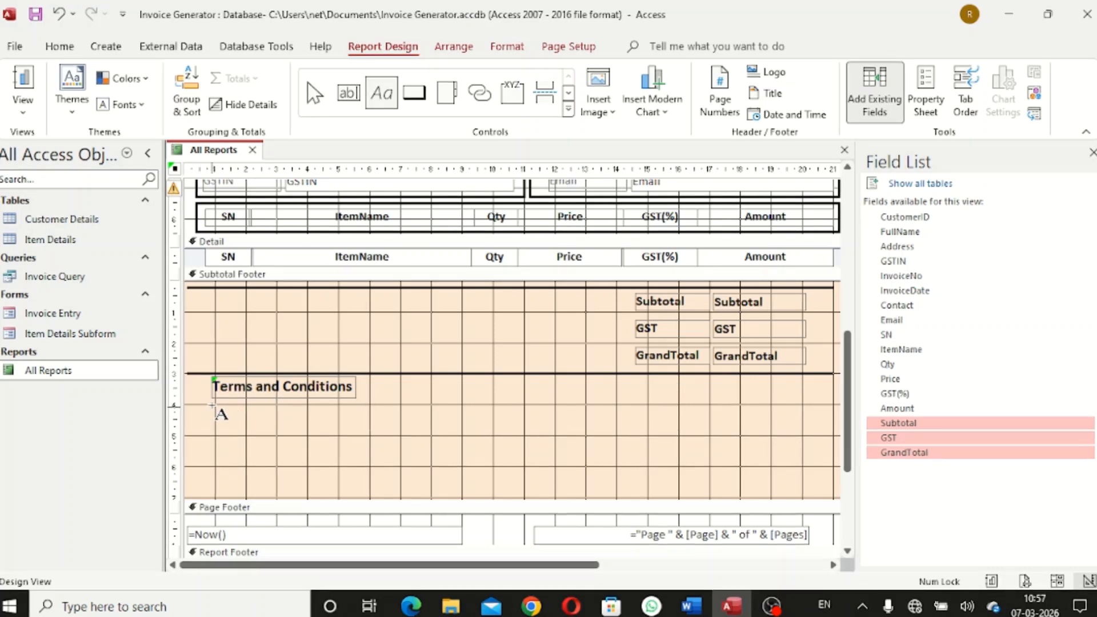
pyautogui.moveTo(213, 406)
pyautogui.mouseDown()
pyautogui.moveTo(390, 448)
pyautogui.moveTo(491, 432)
pyautogui.moveTo(644, 439)
pyautogui.mouseUp()
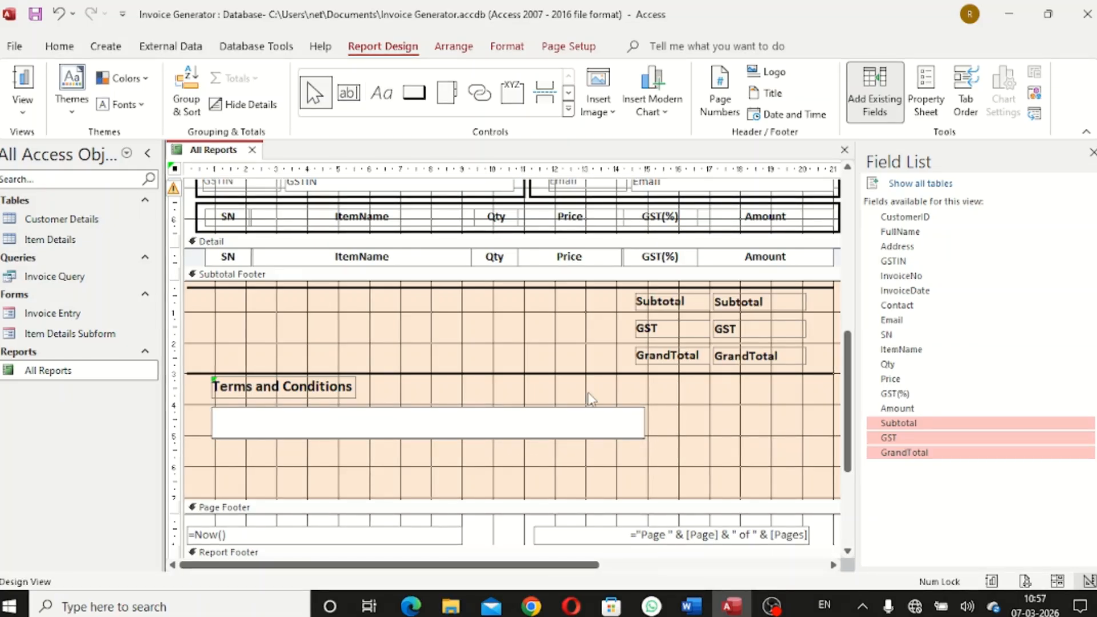
pyautogui.moveTo(693, 608)
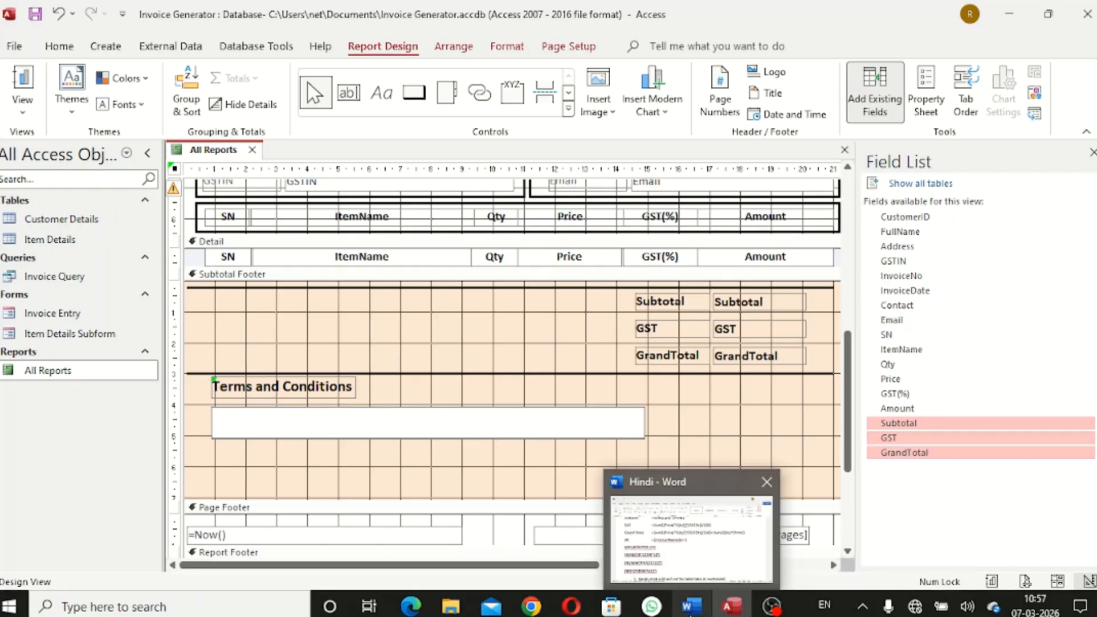
pyautogui.click(690, 614)
# Copy term 1, 'Goods once sold will not be taken back or exchanged', and minimize Word
pyautogui.scroll(-3, 547, 448)
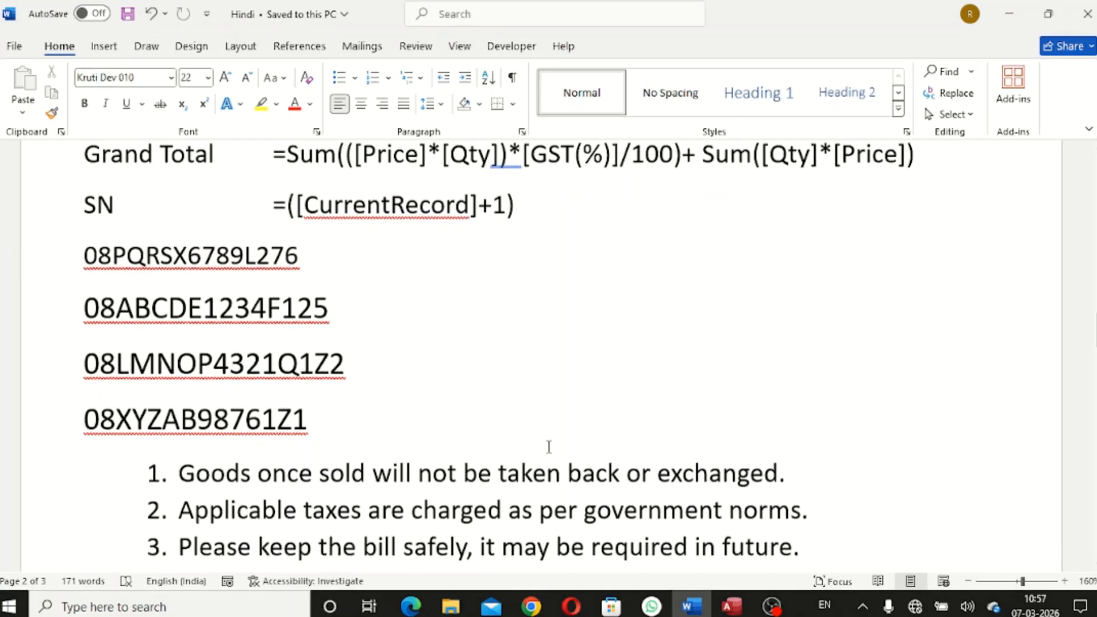
pyautogui.moveTo(788, 443); pyautogui.dragTo(136, 452)
pyautogui.hotkey('ctrl', 'z')
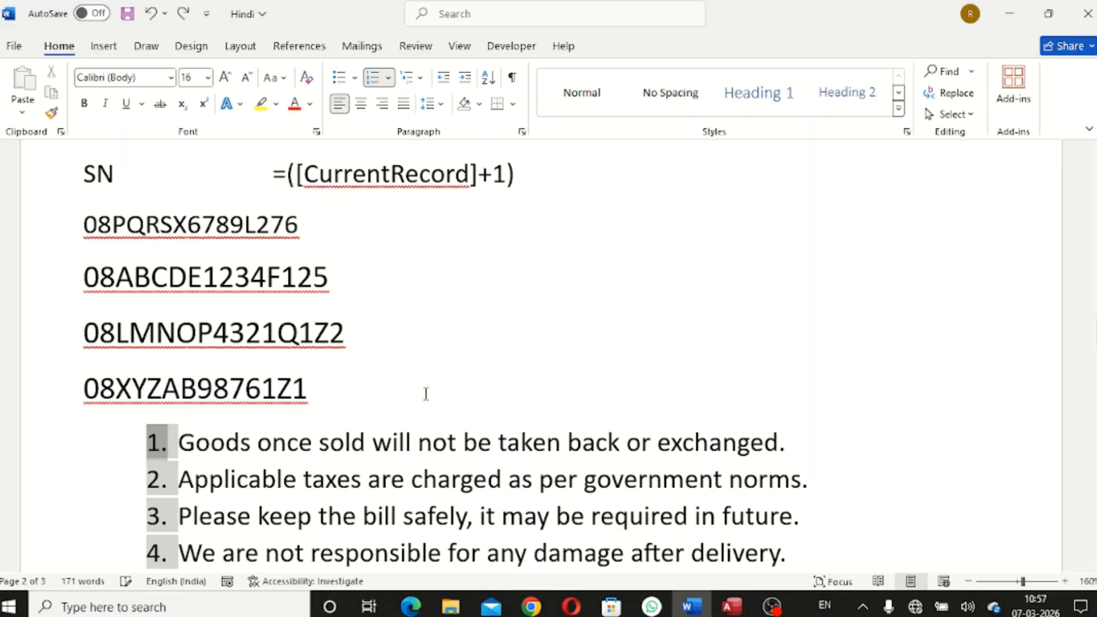
pyautogui.click(426, 392)
pyautogui.moveTo(714, 452); pyautogui.dragTo(182, 443)
pyautogui.hotkey('ctrl', 'c')
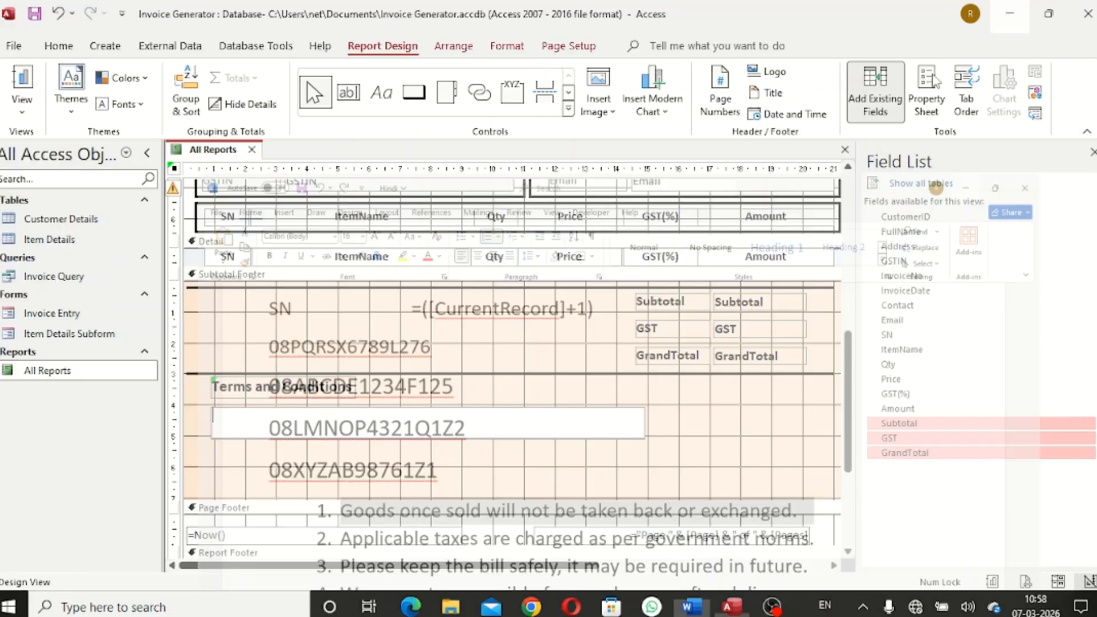
pyautogui.click(1010, 14)
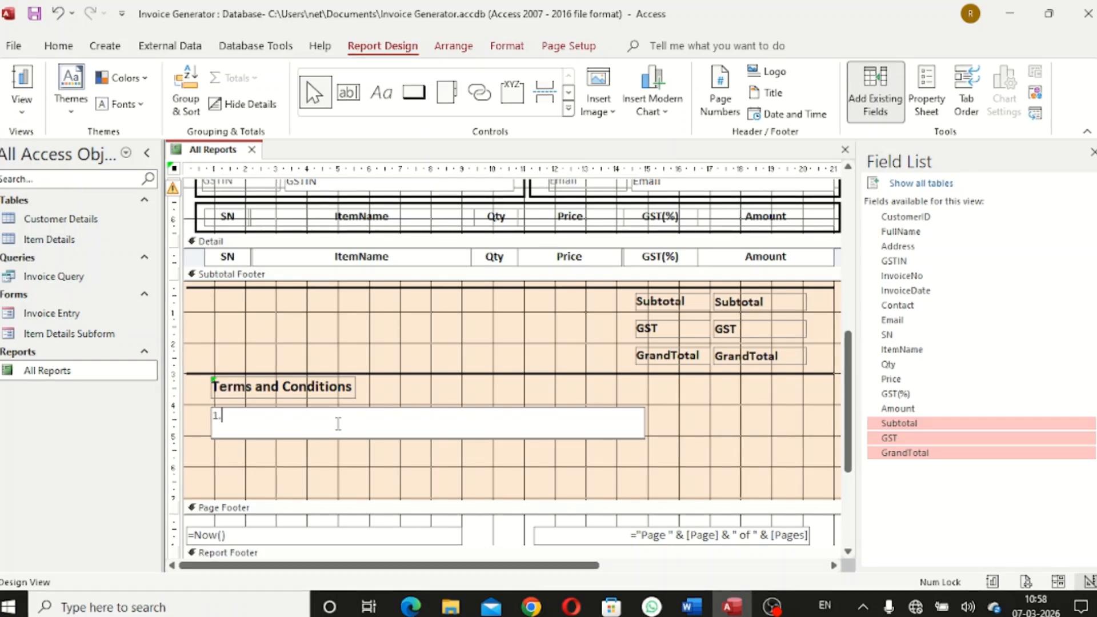
# Paste the first term into the label and delete the duplicated '1.' numbering
pyautogui.hotkey('ctrl', 'v')
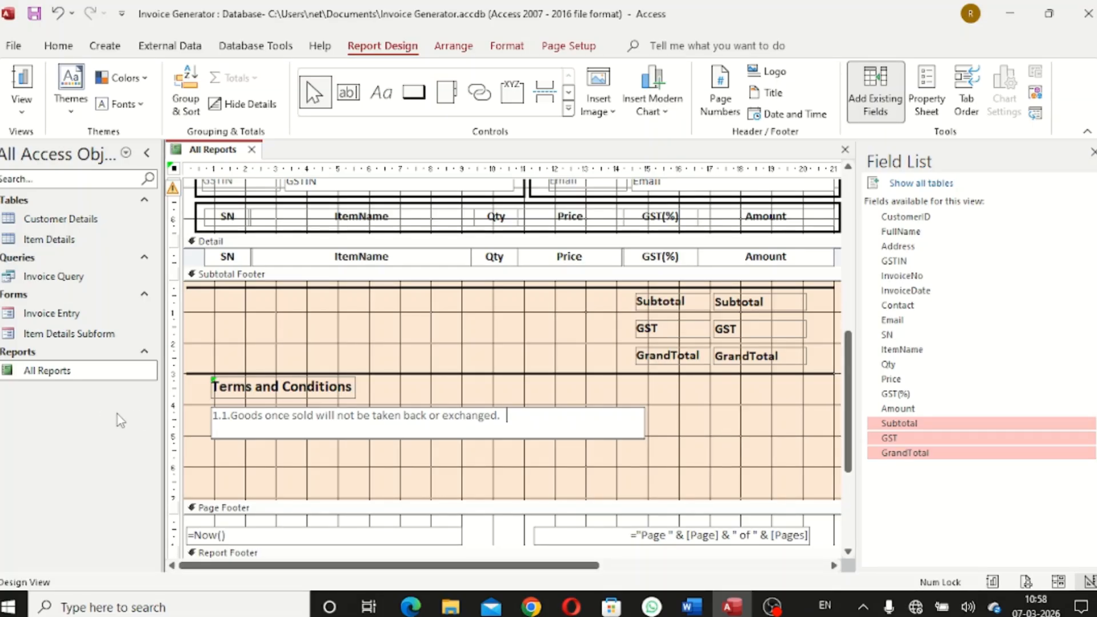
pyautogui.press('Delete')
pyautogui.press('Delete')
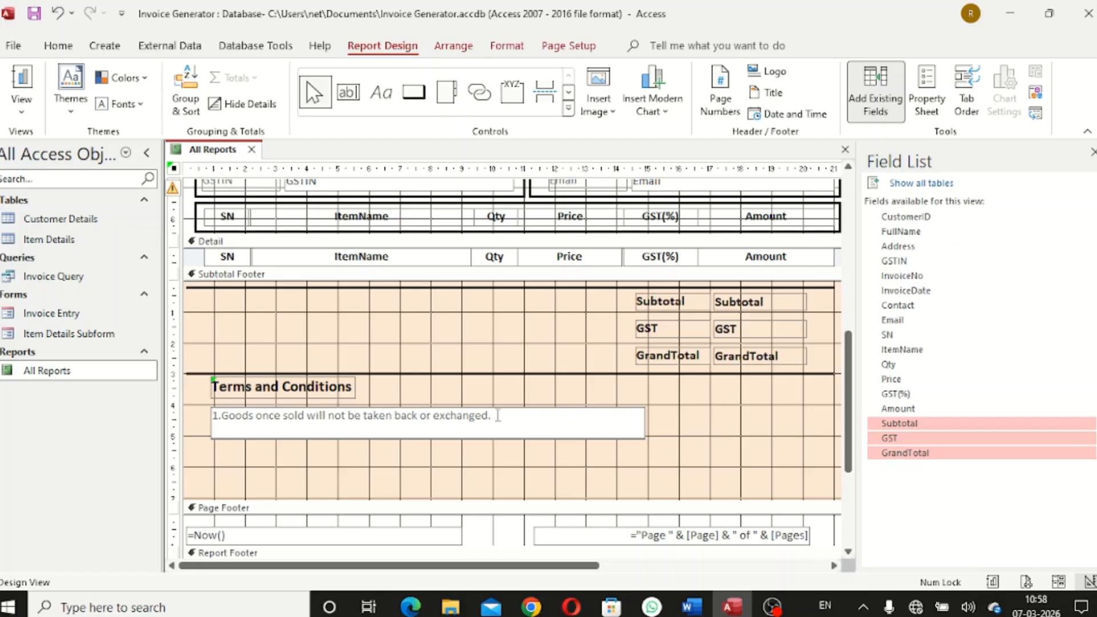
pyautogui.click(542, 395)
pyautogui.click(567, 429)
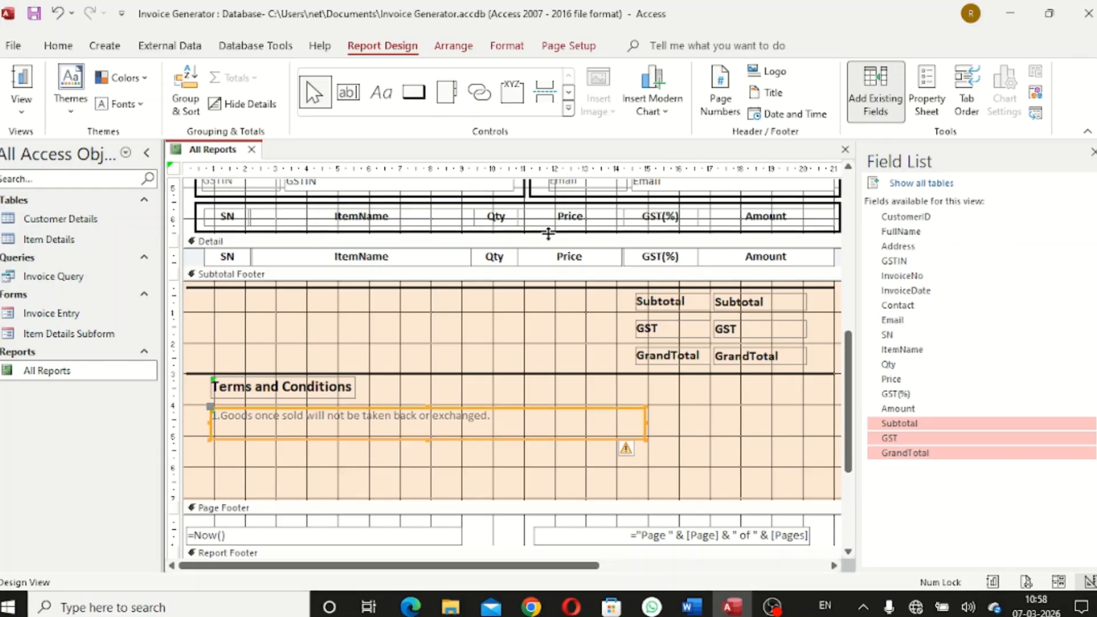
# Make the first terms label bold white 16 pt text on a dark blue fill
pyautogui.click(507, 46)
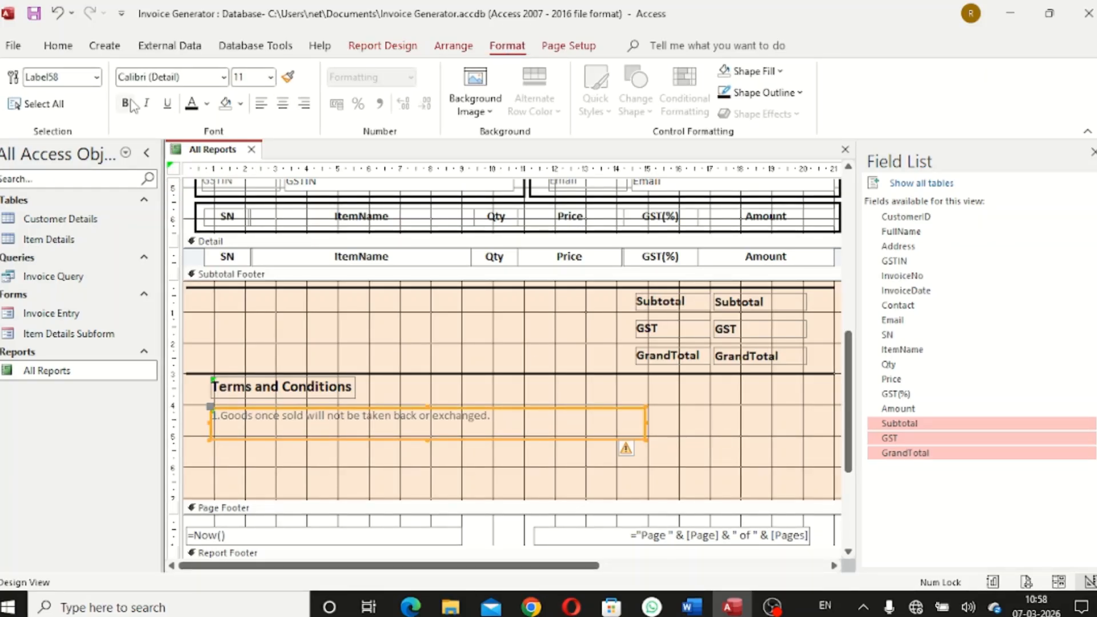
pyautogui.click(125, 103)
pyautogui.click(206, 103)
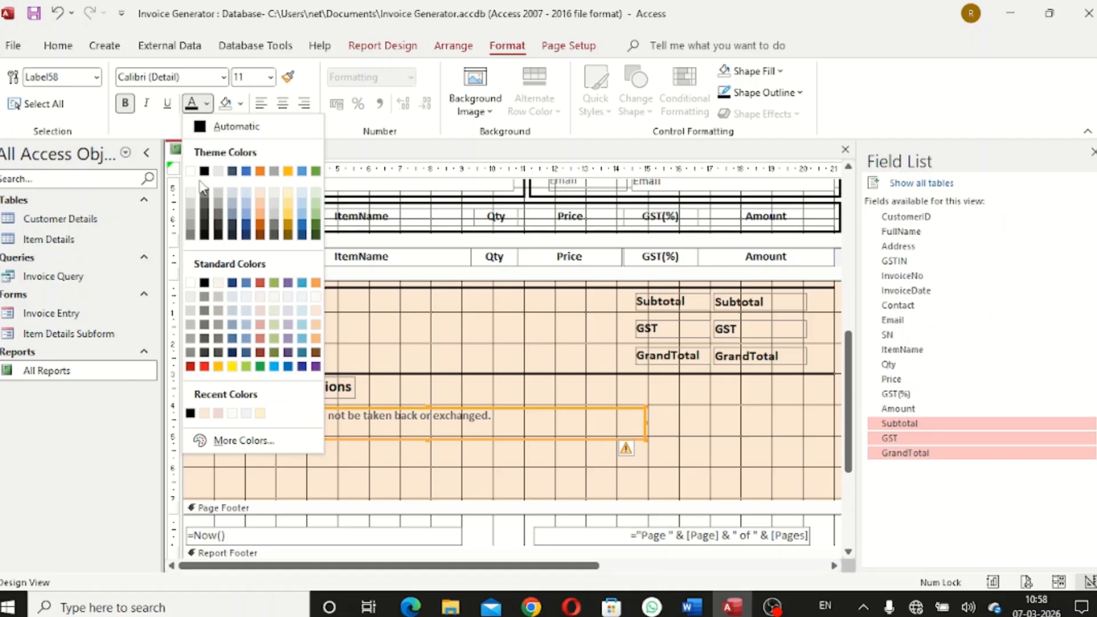
pyautogui.click(191, 171)
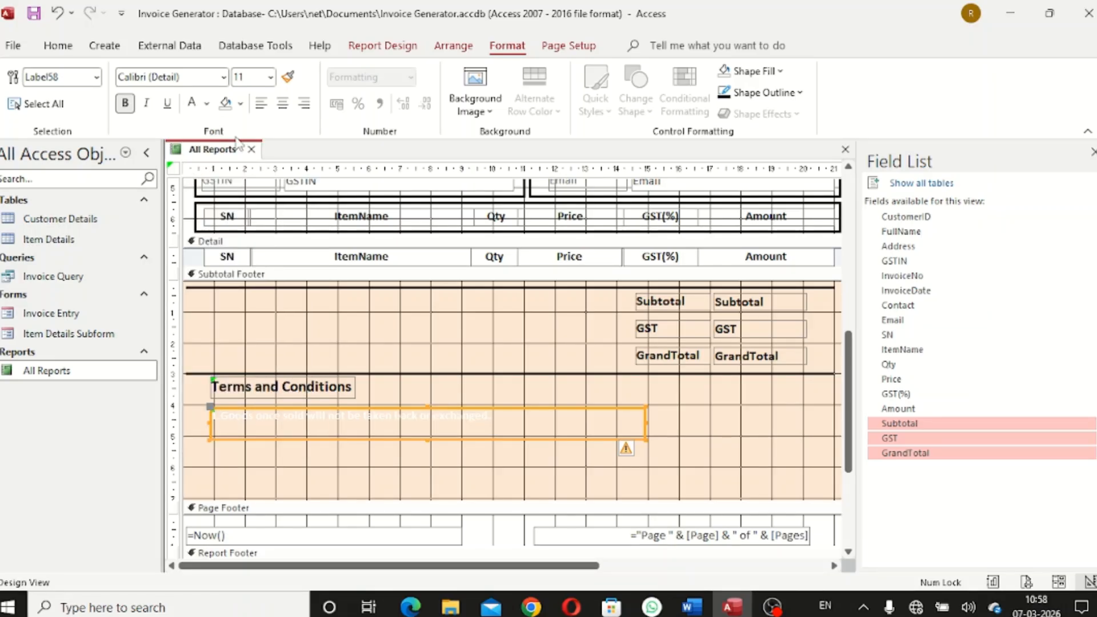
pyautogui.click(240, 103)
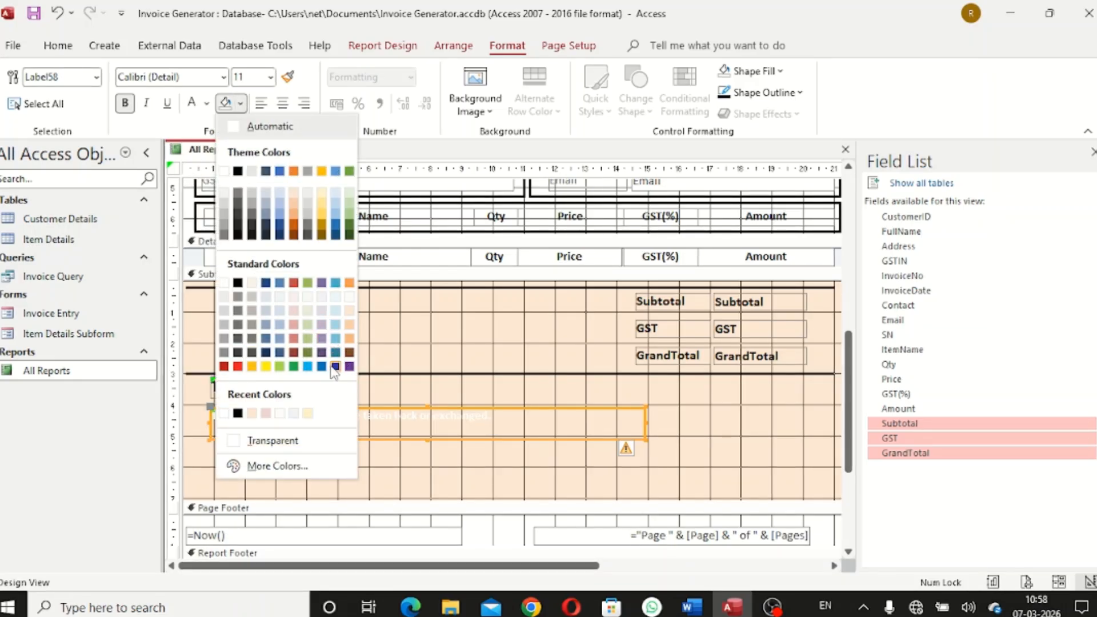
pyautogui.click(309, 368)
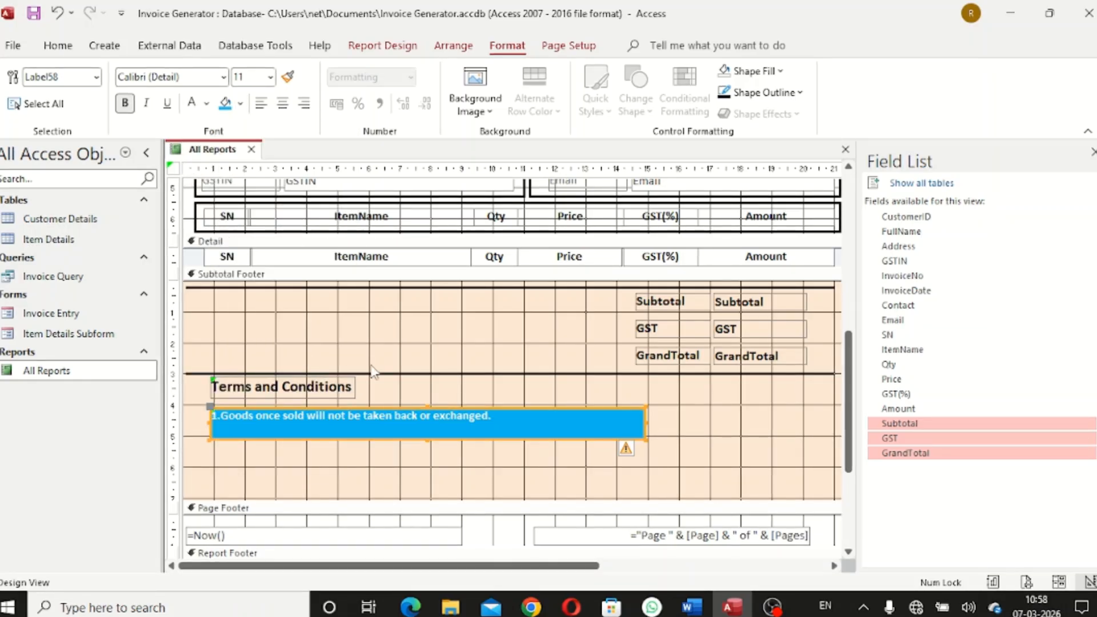
pyautogui.click(240, 104)
pyautogui.click(279, 176)
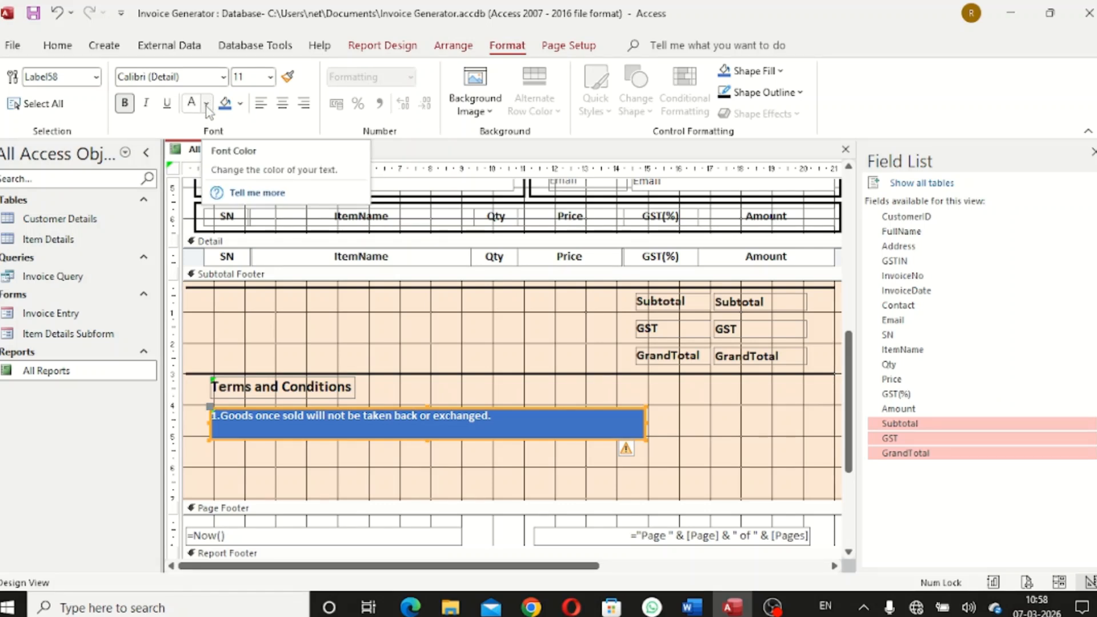
pyautogui.click(270, 77)
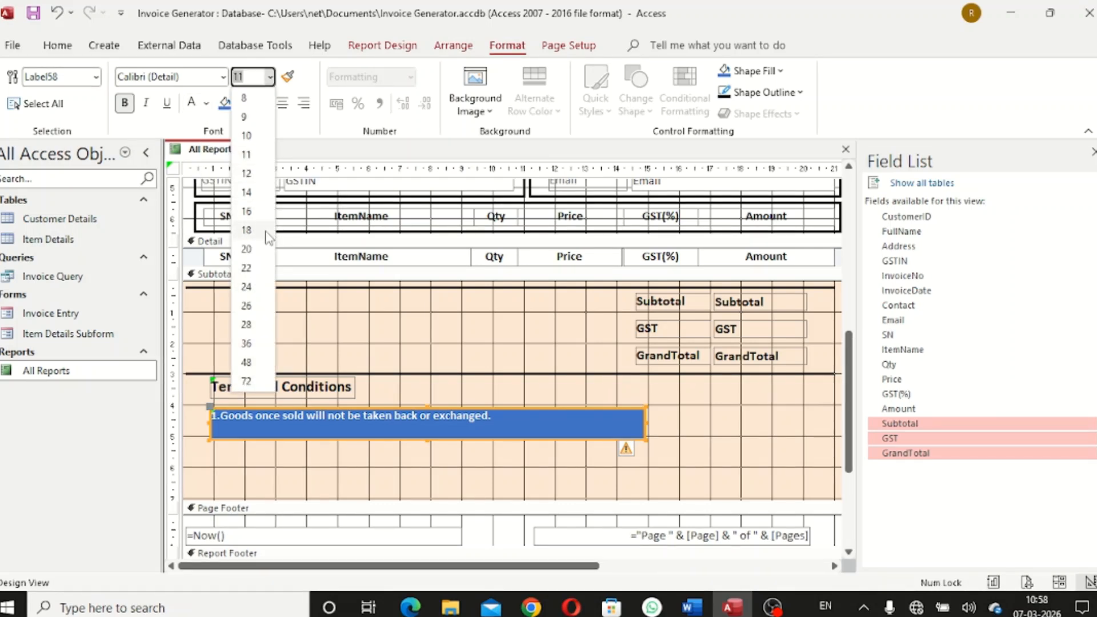
pyautogui.click(250, 211)
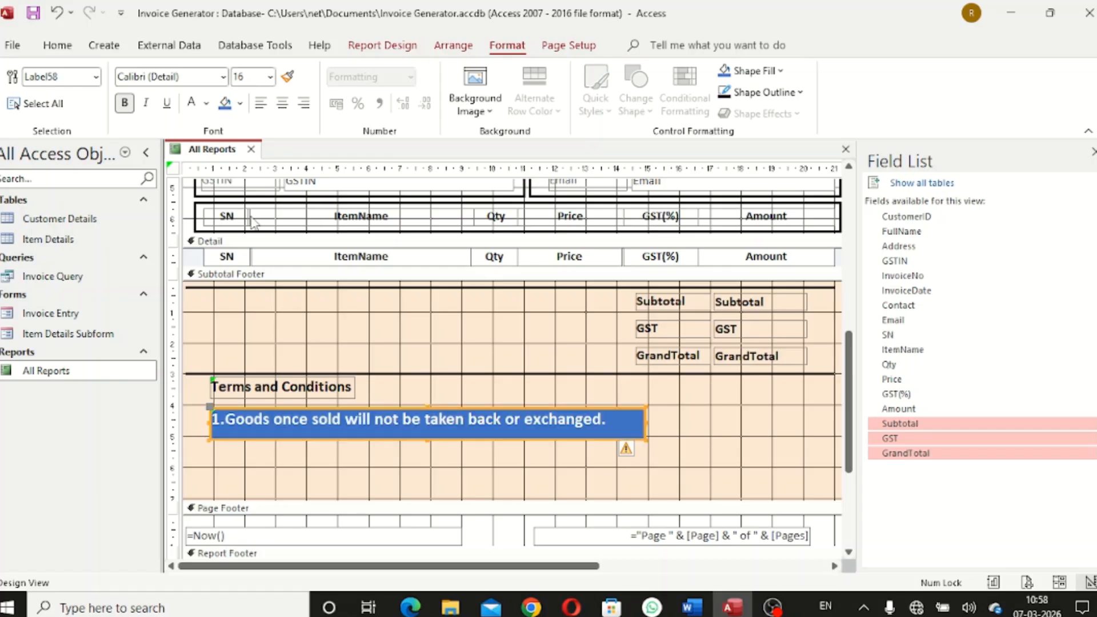
# Size the first terms label to fit its text
pyautogui.rightClick(547, 428)
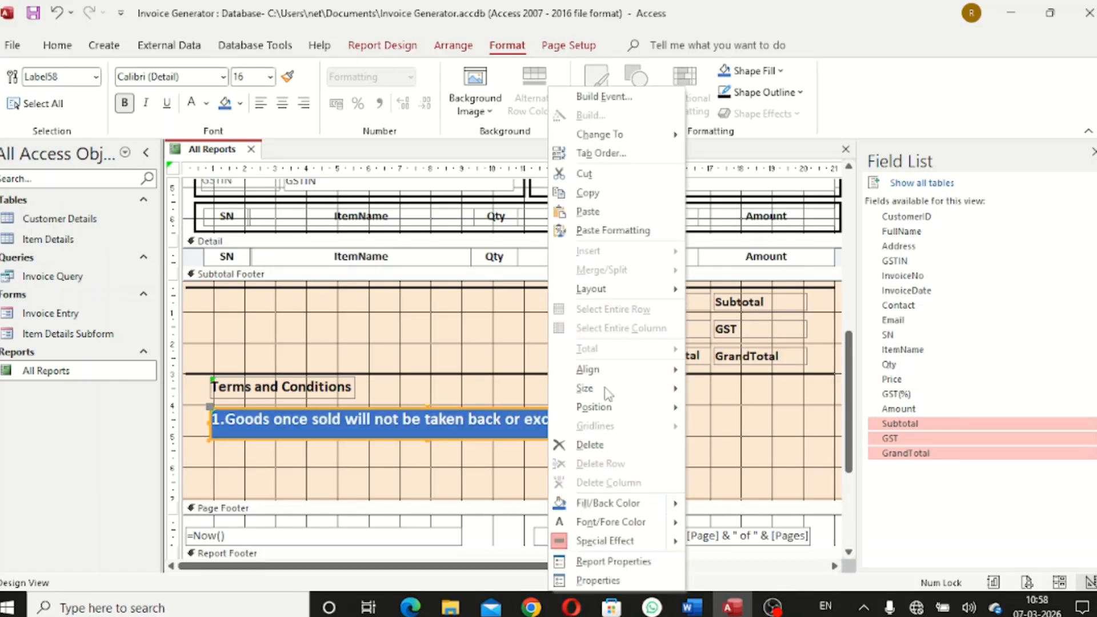
pyautogui.moveTo(609, 392)
pyautogui.click(724, 389)
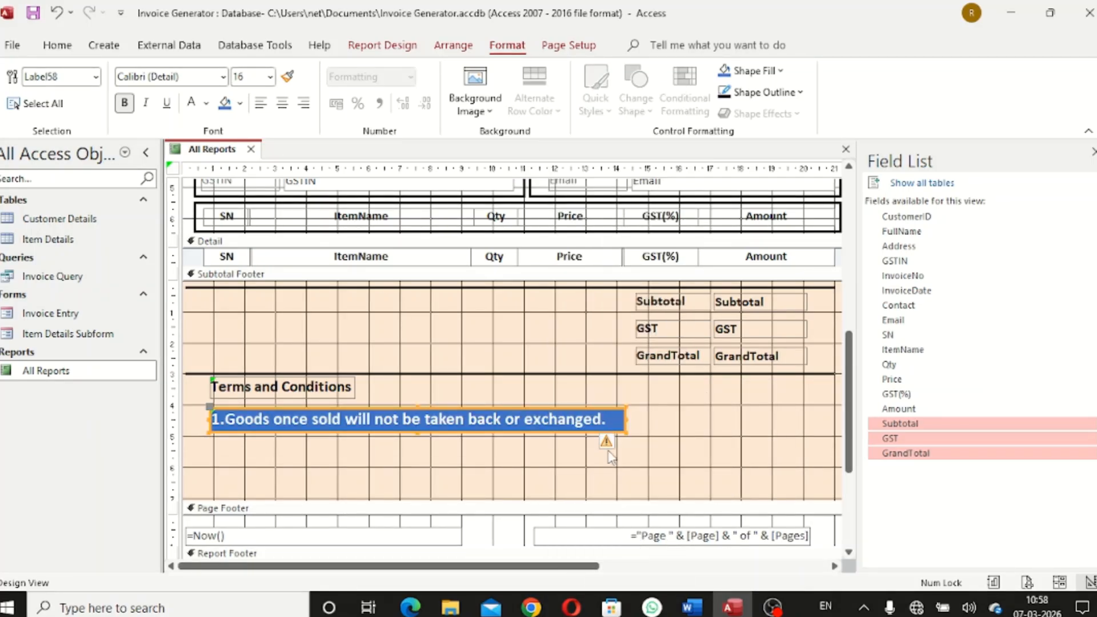
pyautogui.click(685, 438)
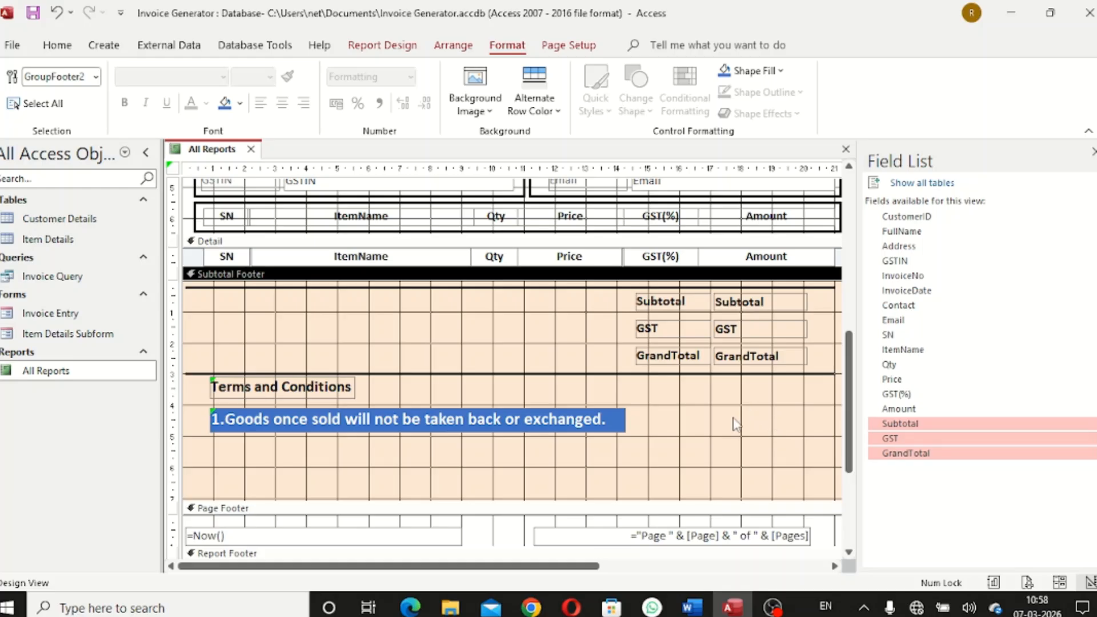
pyautogui.click(580, 421)
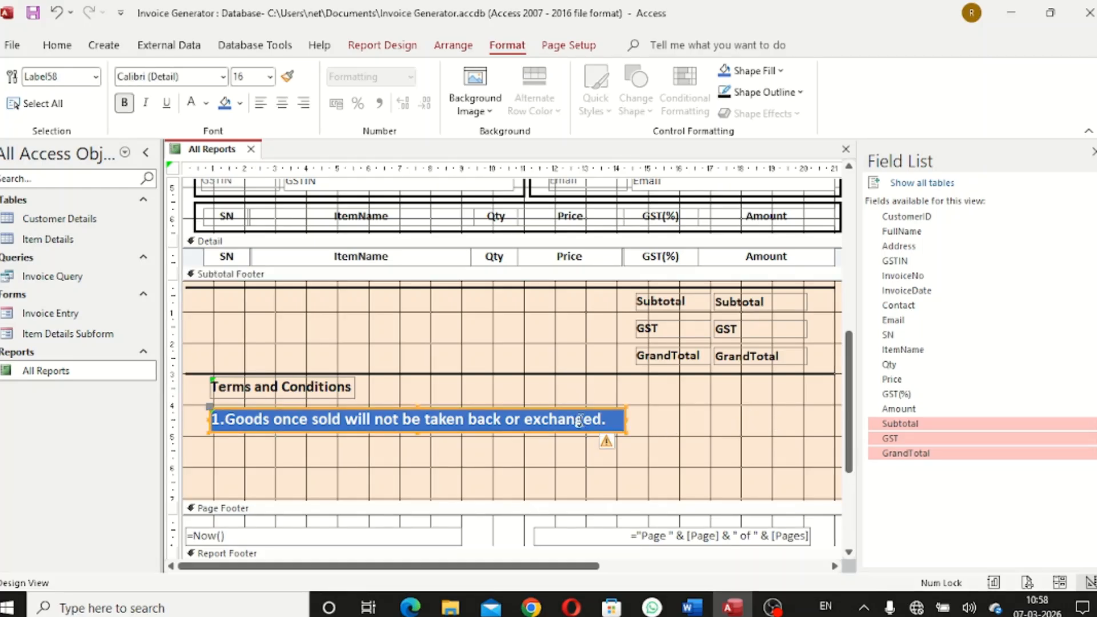
# Duplicate the blue terms label below the original and clear its copied text
pyautogui.hotkey('ctrl', 'c')
pyautogui.hotkey('ctrl', 'v')
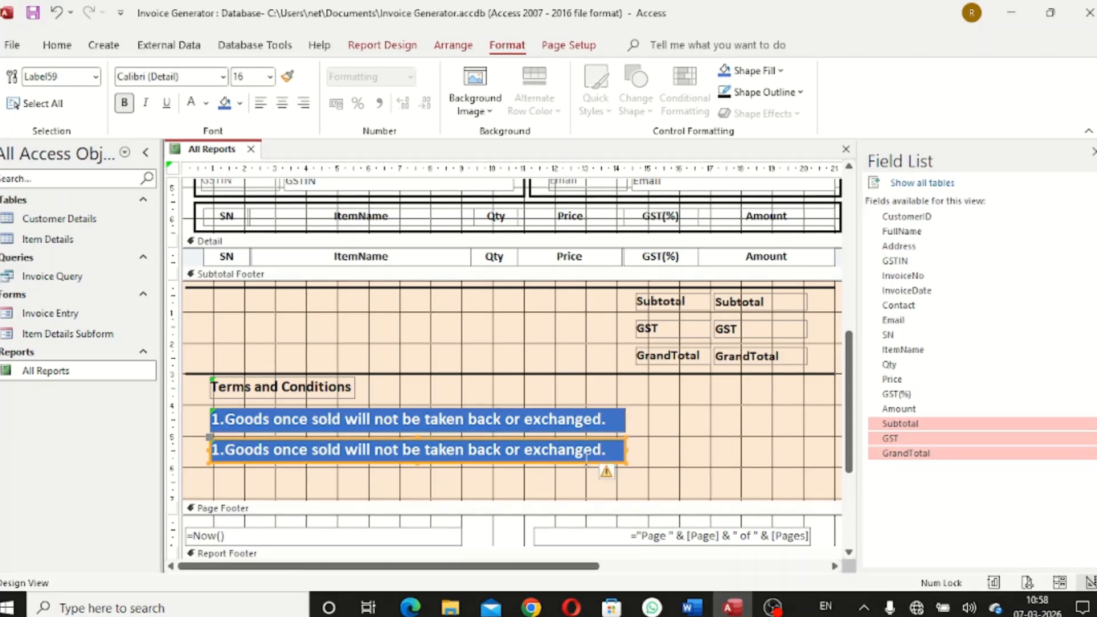
pyautogui.click(604, 453)
pyautogui.moveTo(608, 452); pyautogui.dragTo(534, 451)
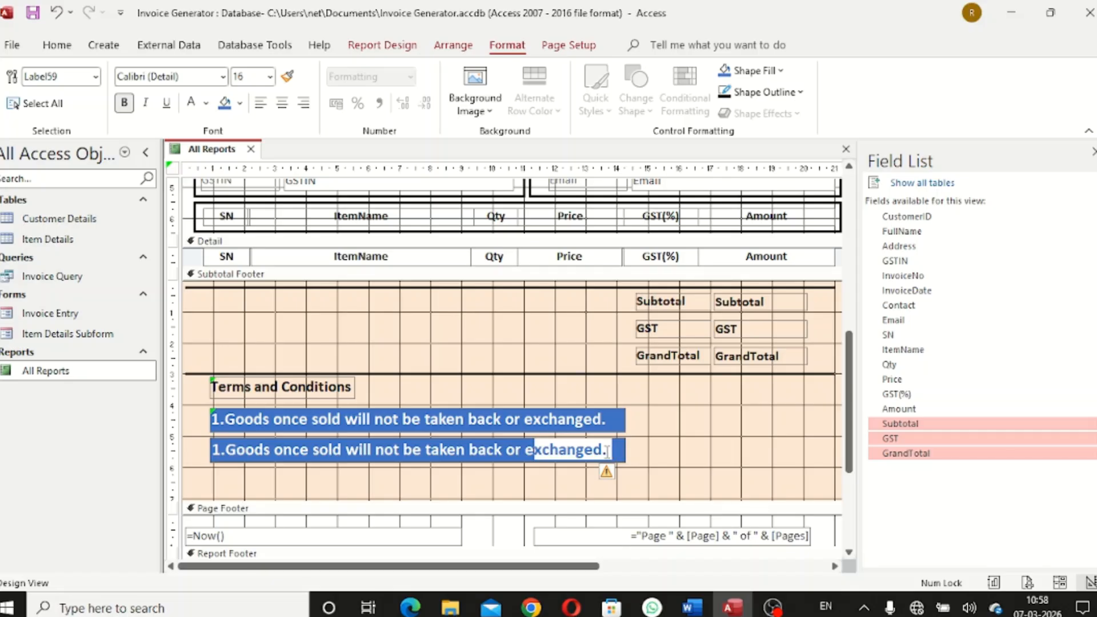
pyautogui.press('BackSpace')
pyautogui.press('BackSpace')
pyautogui.press('BackSpace')
pyautogui.press('BackSpace')
pyautogui.press('BackSpace')
pyautogui.press('BackSpace')
pyautogui.press('BackSpace')
pyautogui.press('BackSpace')
pyautogui.press('BackSpace')
pyautogui.press('BackSpace')
pyautogui.press('BackSpace')
pyautogui.press('BackSpace')
pyautogui.press('BackSpace')
pyautogui.press('BackSpace')
pyautogui.press('BackSpace')
pyautogui.press('BackSpace')
pyautogui.press('BackSpace')
pyautogui.press('BackSpace')
pyautogui.press('BackSpace')
pyautogui.press('BackSpace')
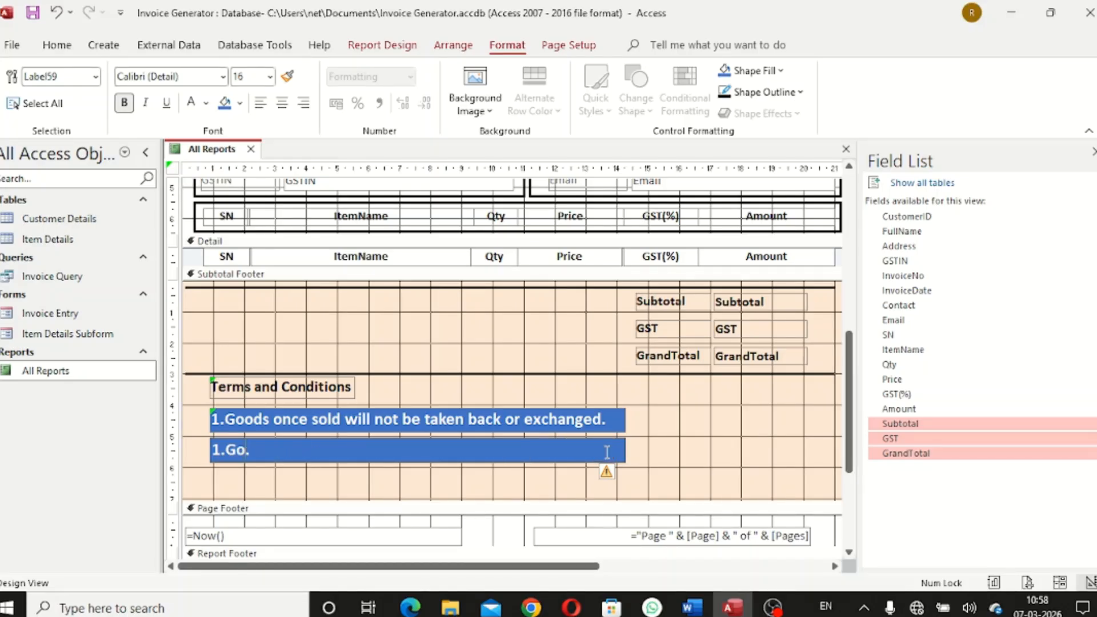
pyautogui.press('BackSpace')
pyautogui.press('BackSpace')
pyautogui.press('BackSpace')
pyautogui.press('BackSpace')
# Copy the second terms item from the Word document and return to Access
pyautogui.click(691, 607)
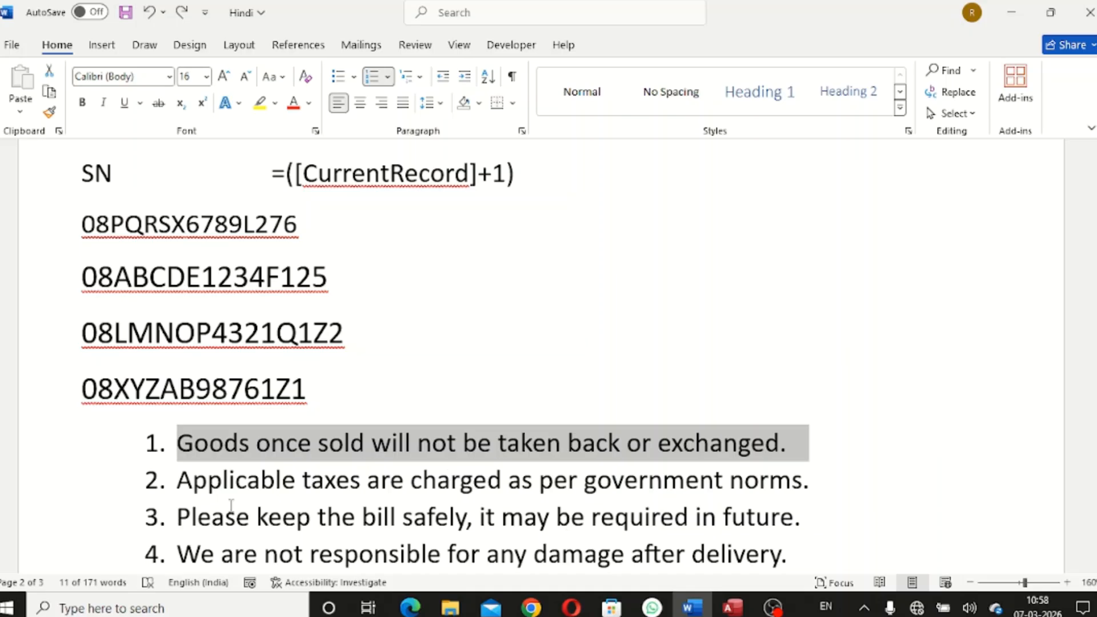
pyautogui.moveTo(822, 489); pyautogui.dragTo(183, 486)
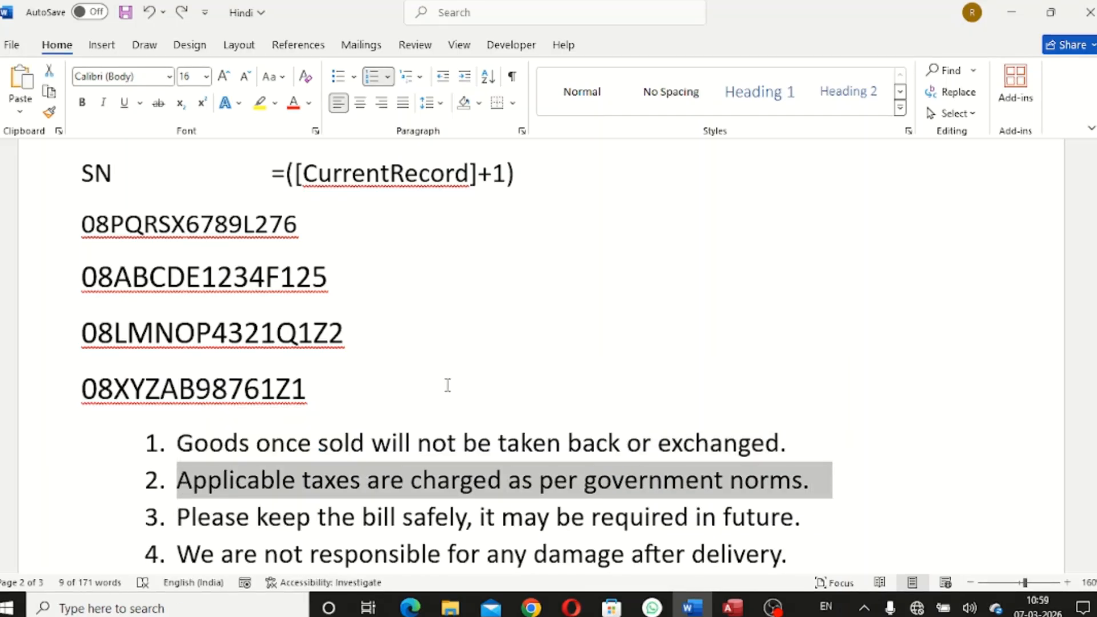
pyautogui.click(1011, 12)
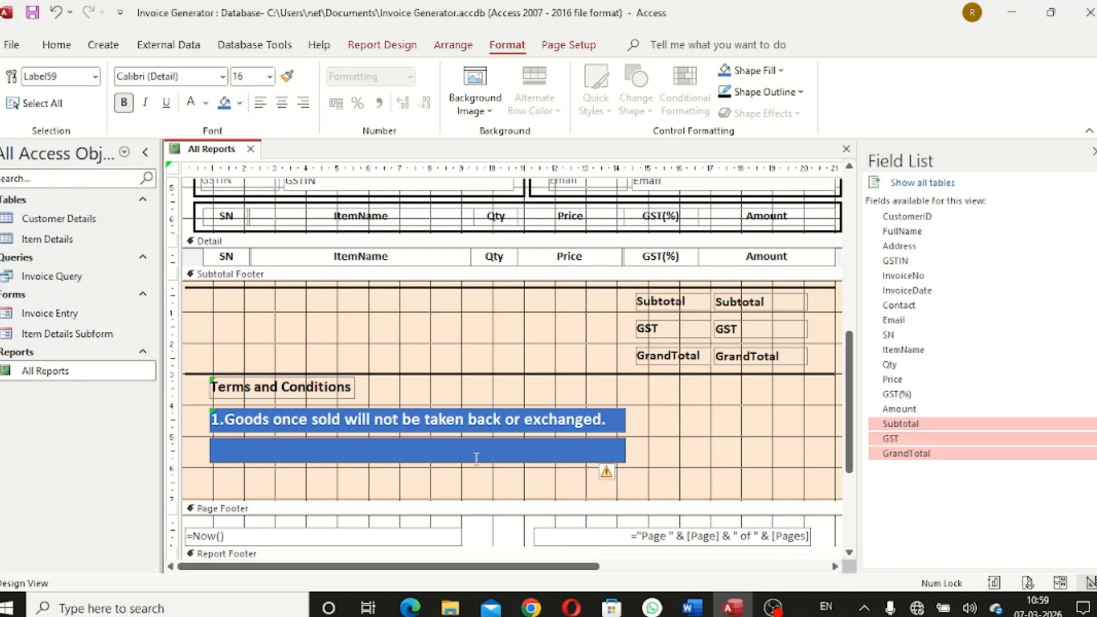
# Paste '2.Applicable taxes are charged as per government norms.', fit the label, and shorten the Subtotal Footer
pyautogui.hotkey('ctrl', 'v')
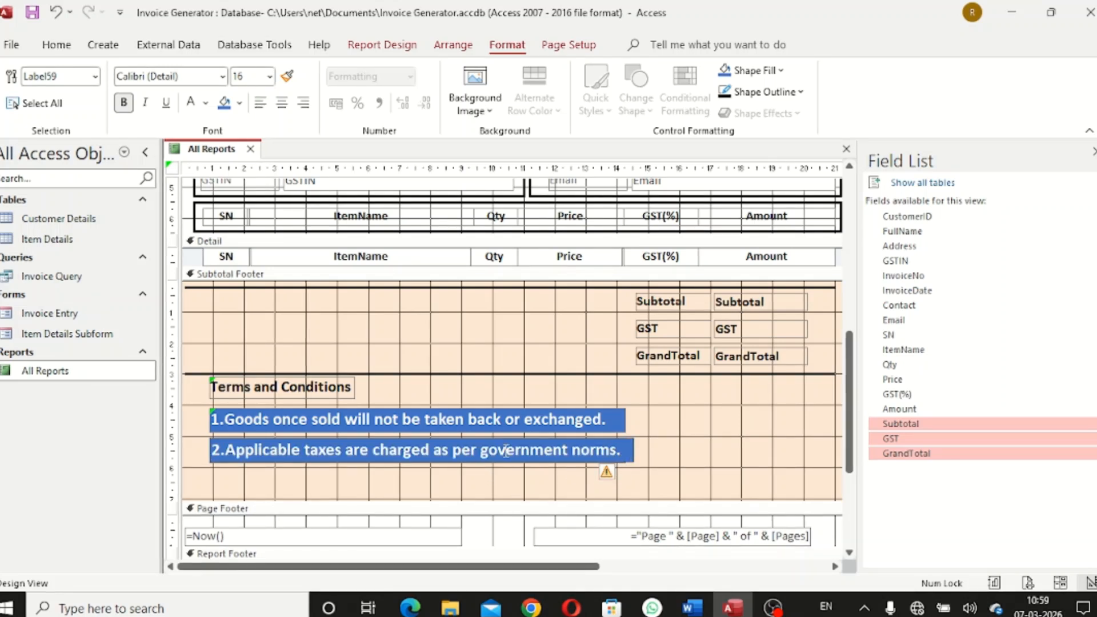
pyautogui.rightClick(534, 451)
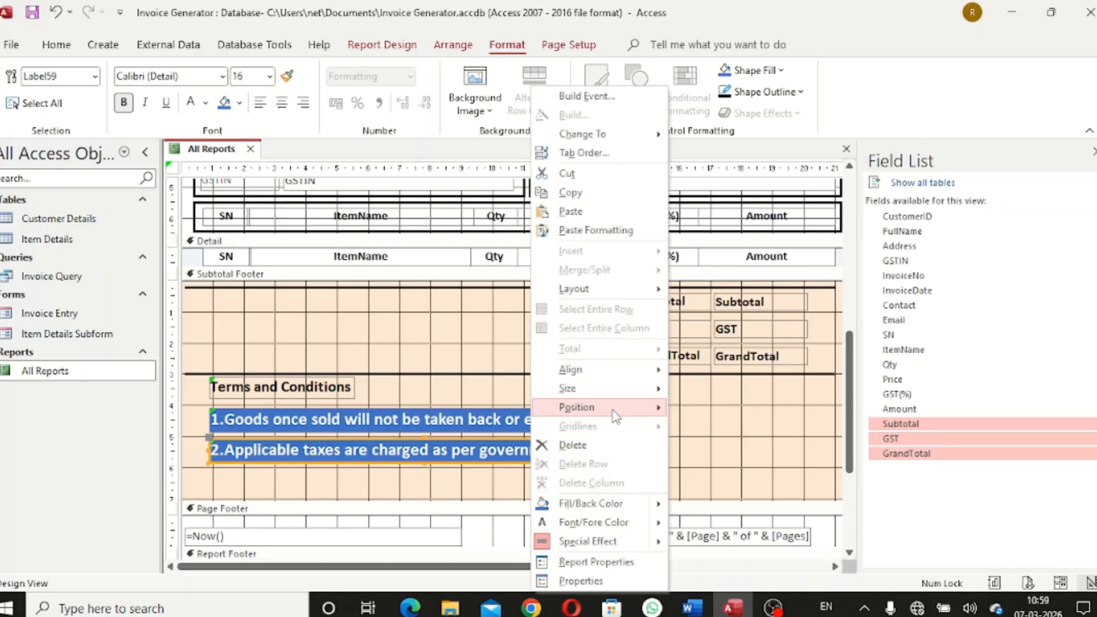
pyautogui.moveTo(619, 394)
pyautogui.click(711, 390)
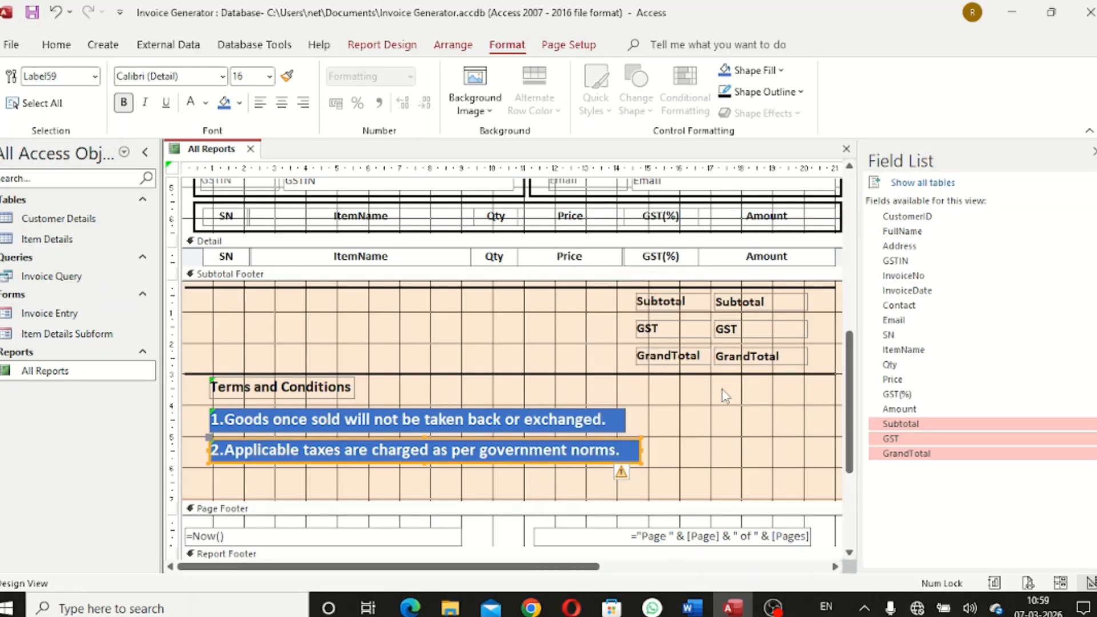
pyautogui.click(703, 454)
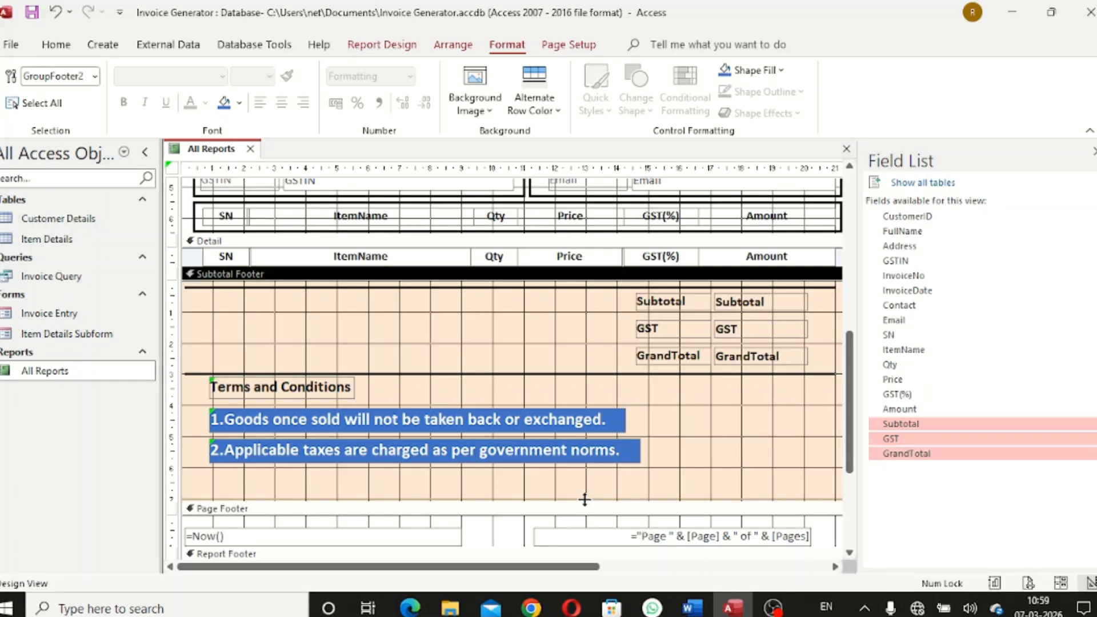
pyautogui.moveTo(585, 499); pyautogui.dragTo(591, 468)
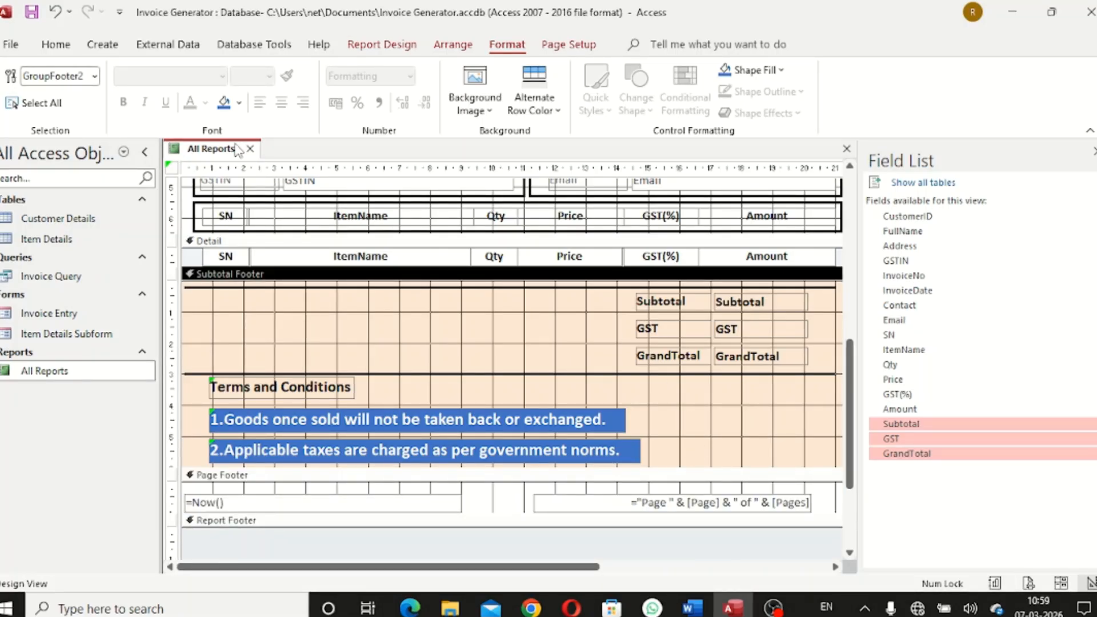
# Switch the All Reports invoice to Report View and scroll to check the totals and terms
pyautogui.rightClick(215, 149)
pyautogui.click(264, 236)
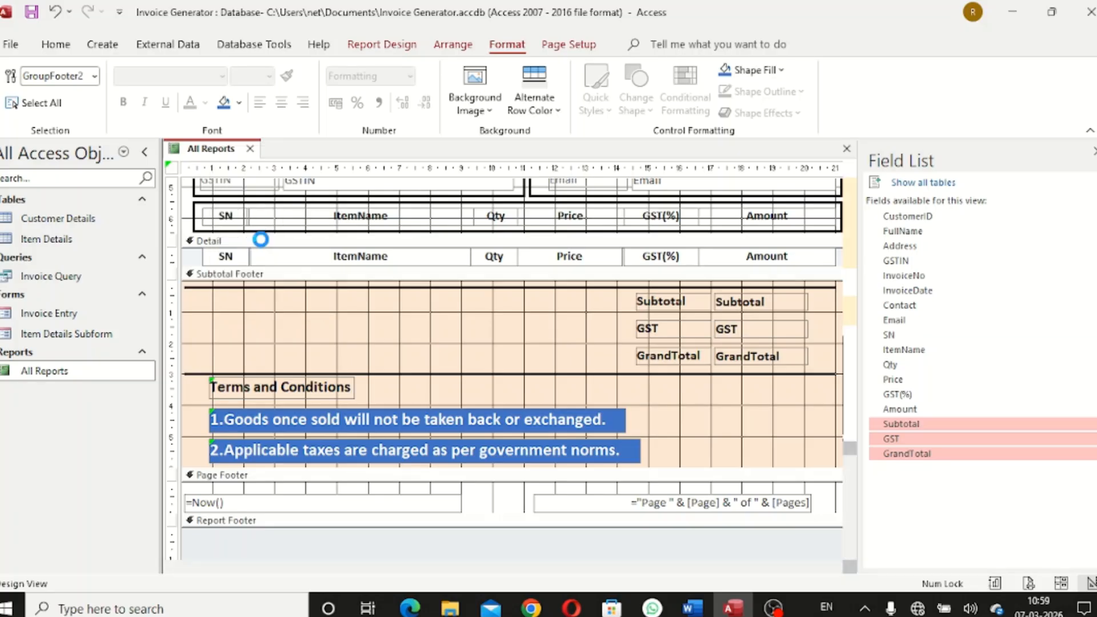
pyautogui.scroll(-5, 520, 371)
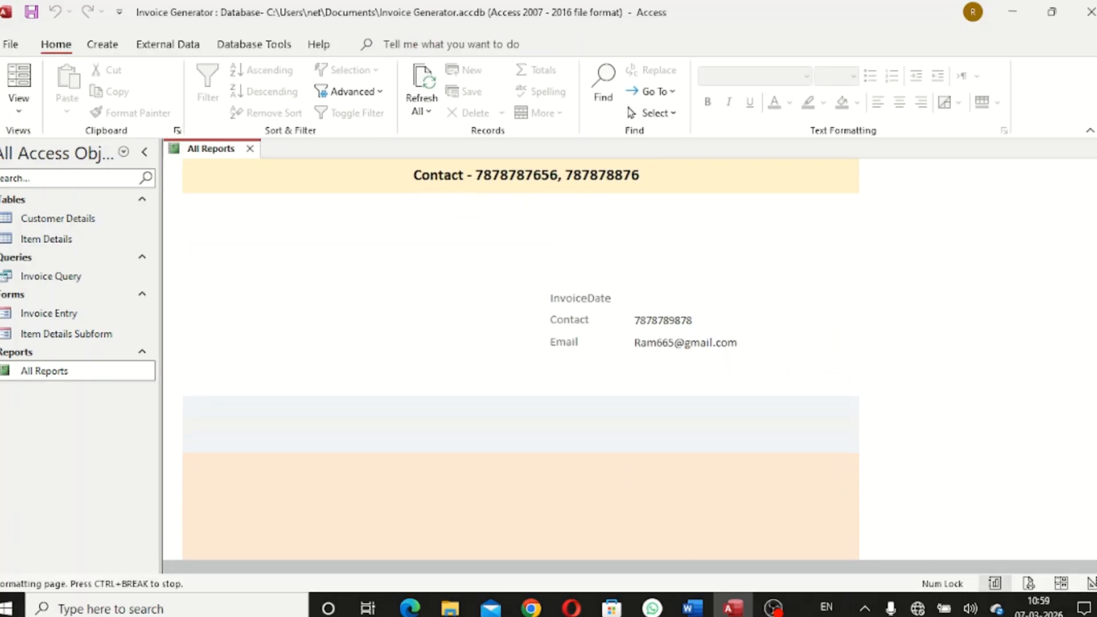
pyautogui.scroll(-1, 520, 372)
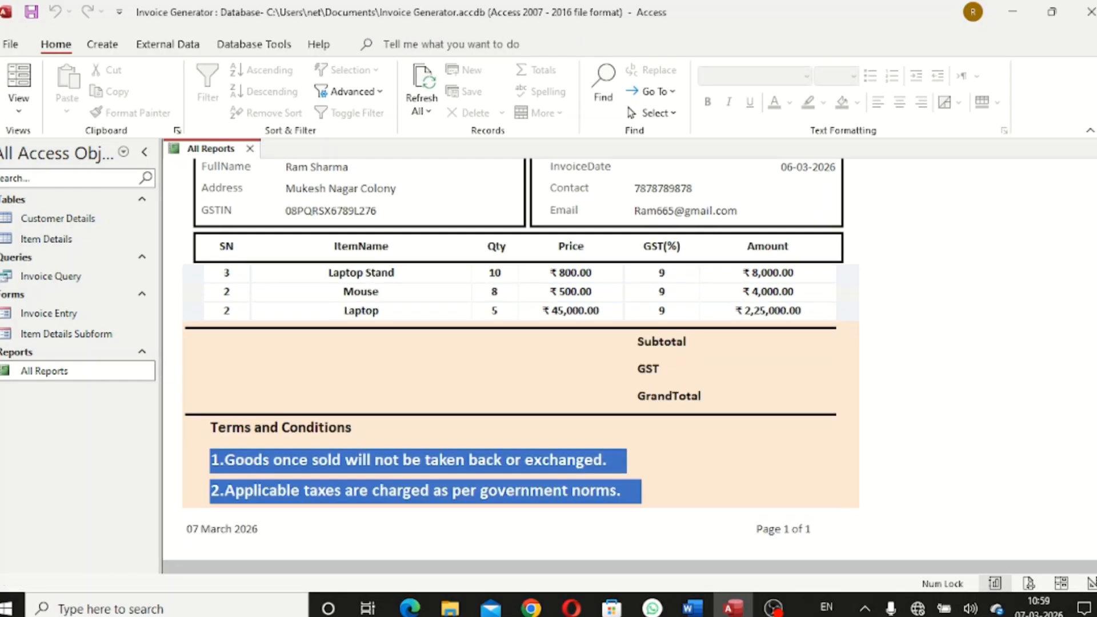
pyautogui.scroll(3, 520, 371)
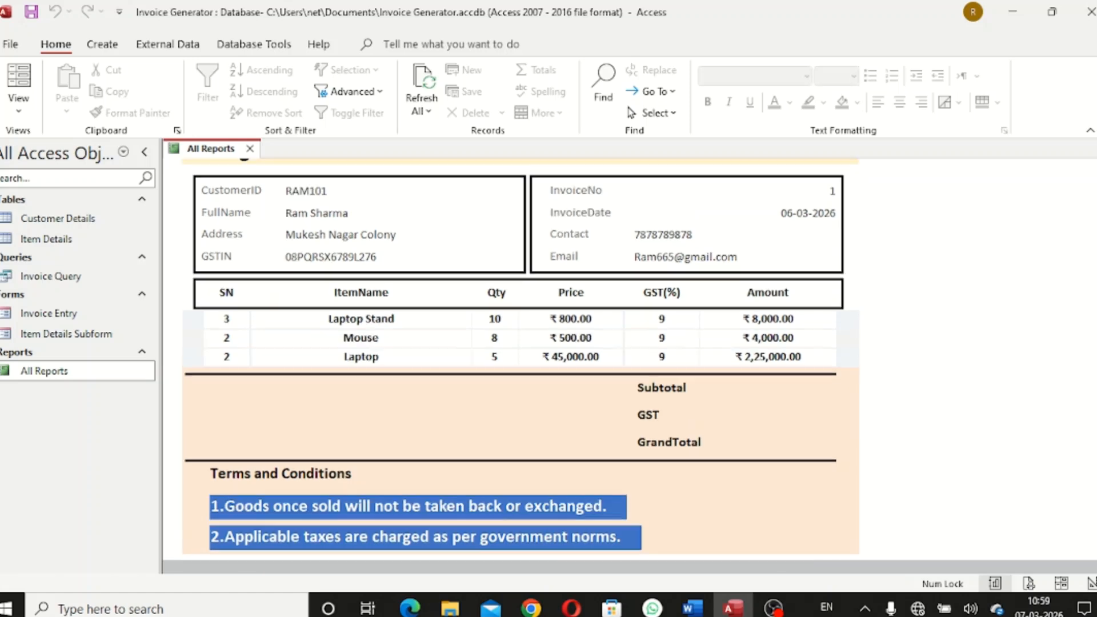
pyautogui.scroll(-3, 520, 372)
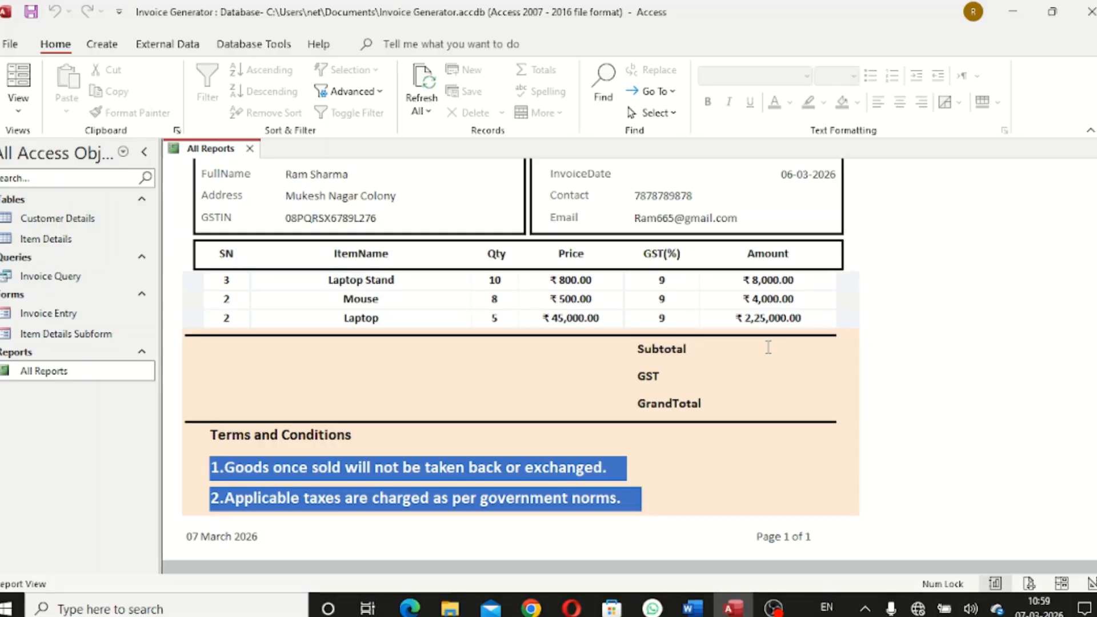
pyautogui.scroll(7, 828, 254)
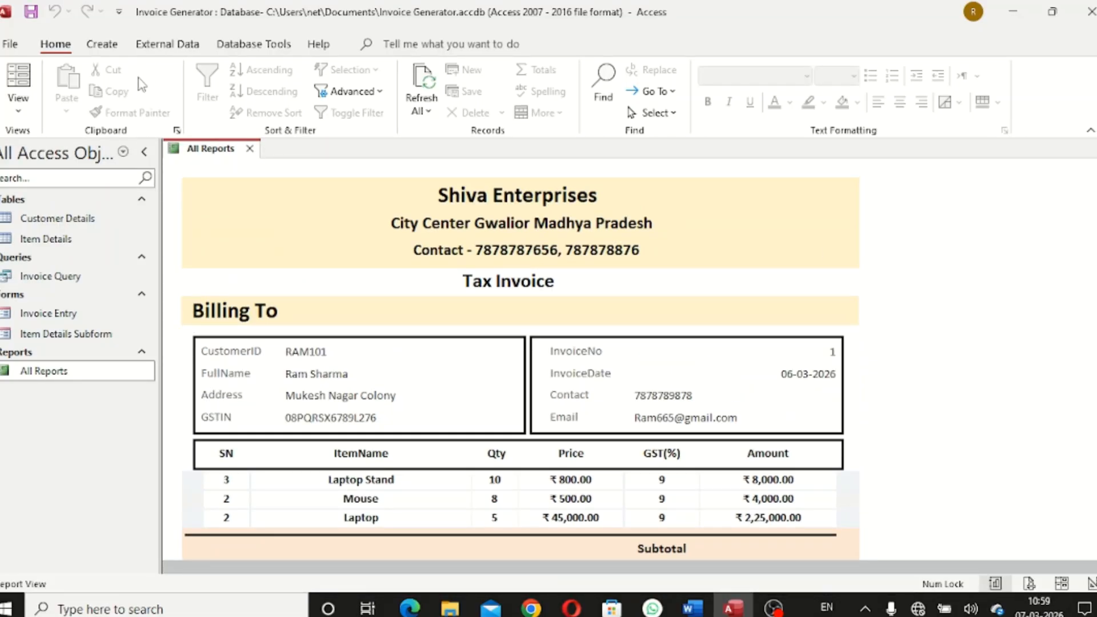
pyautogui.rightClick(219, 149)
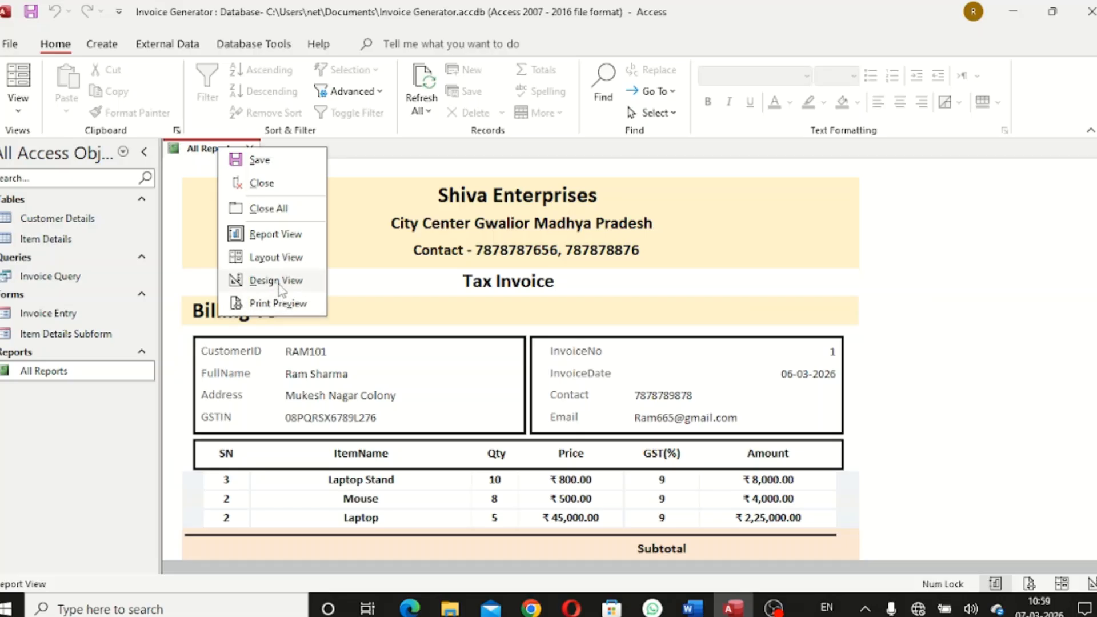
# Back in Design View, give the six Subtotal, GST and GrandTotal controls a white background
pyautogui.click(277, 281)
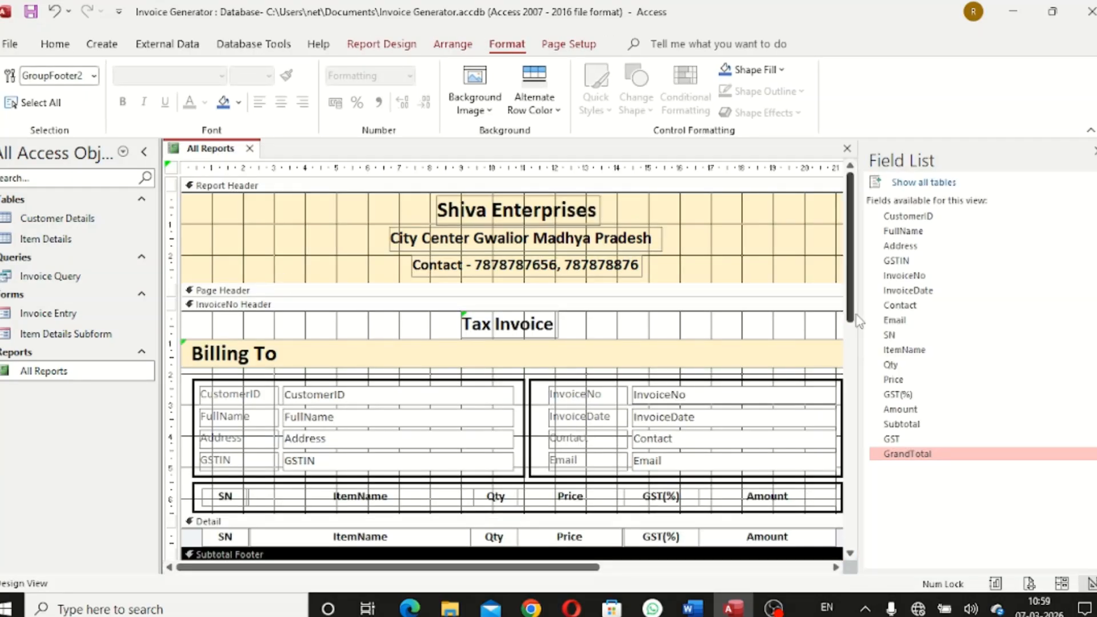
pyautogui.scroll(-5, 850, 275)
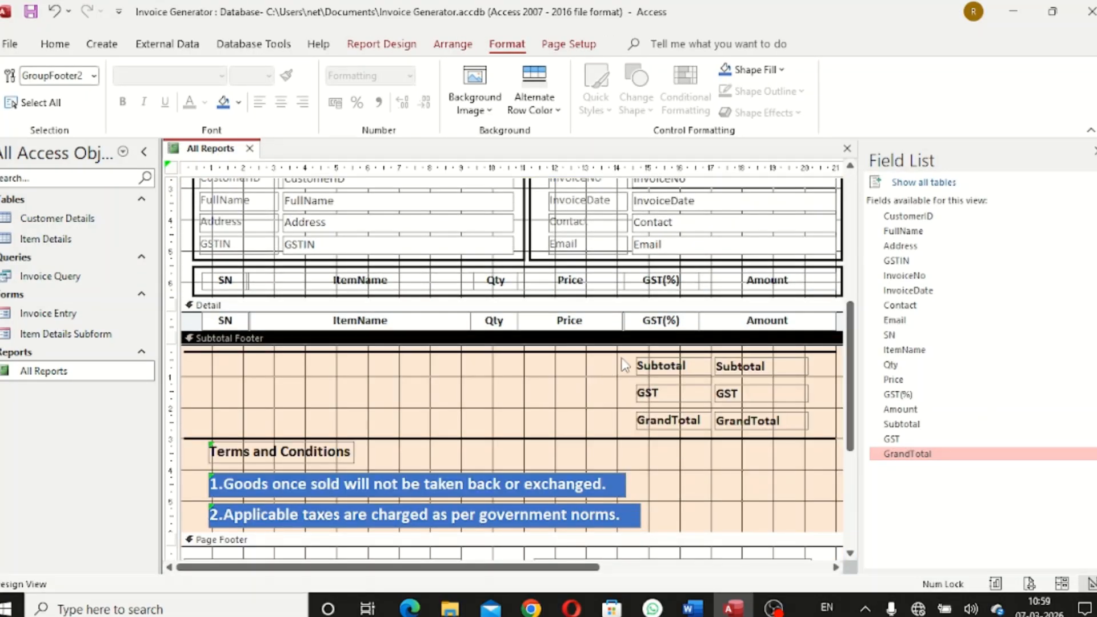
pyautogui.moveTo(625, 365); pyautogui.dragTo(817, 430)
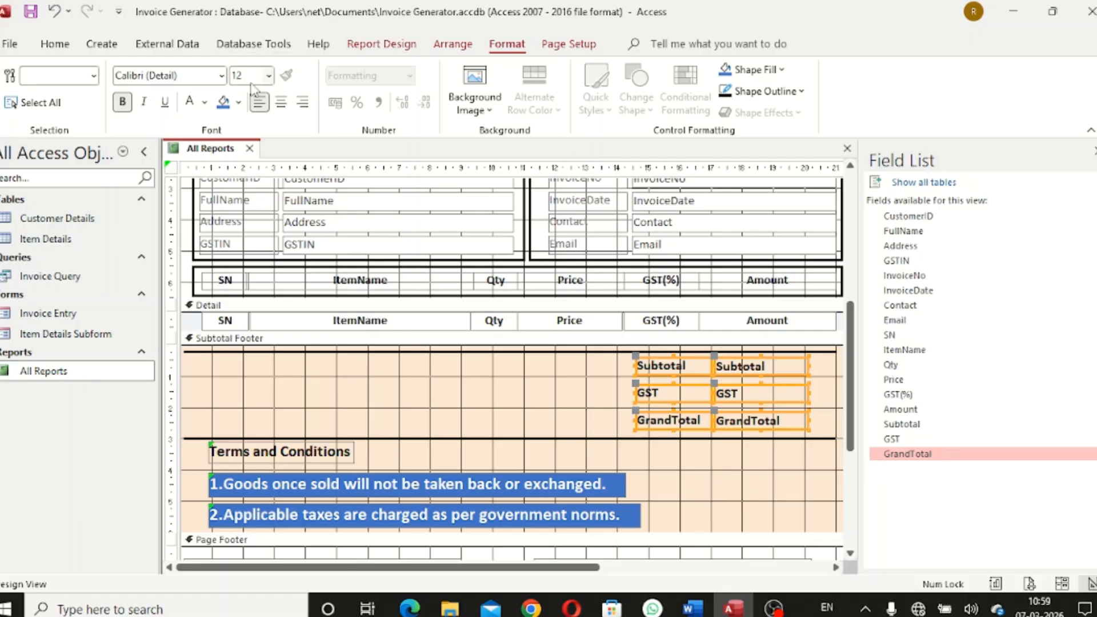
pyautogui.click(238, 103)
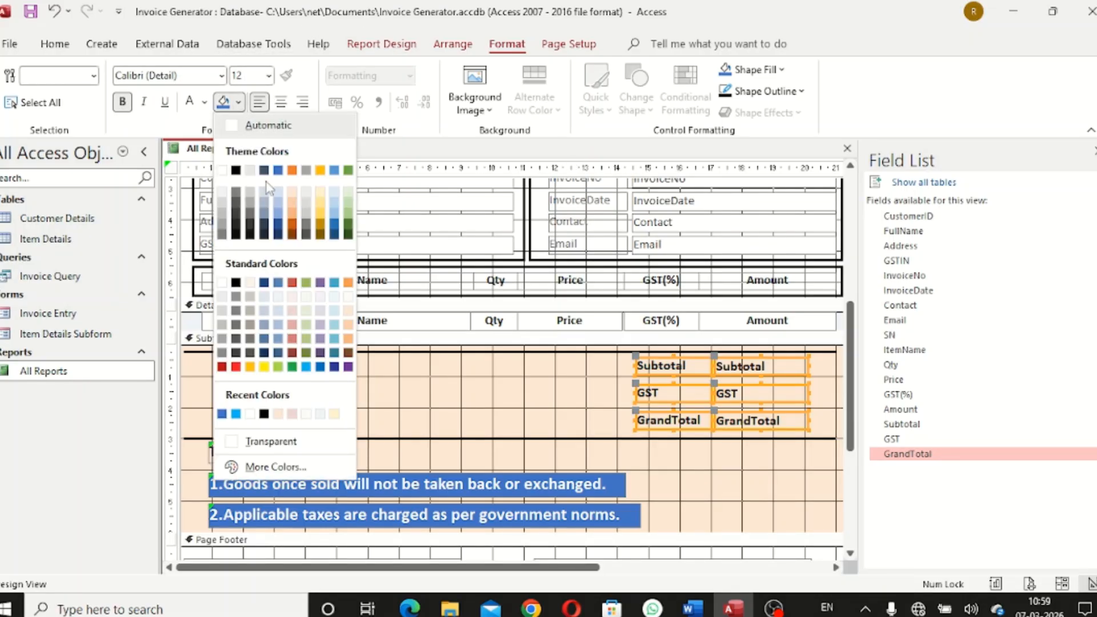
pyautogui.click(222, 192)
pyautogui.click(517, 350)
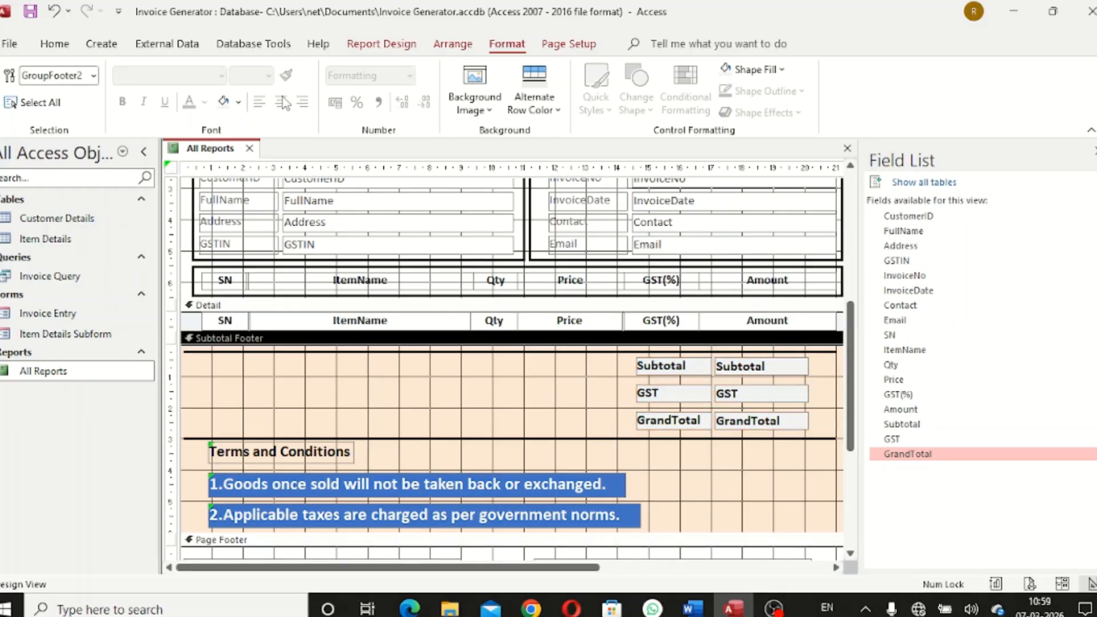
# Switch to Report View and scroll through the Laptop Stand, Mouse and Laptop rows and totals
pyautogui.rightClick(228, 150)
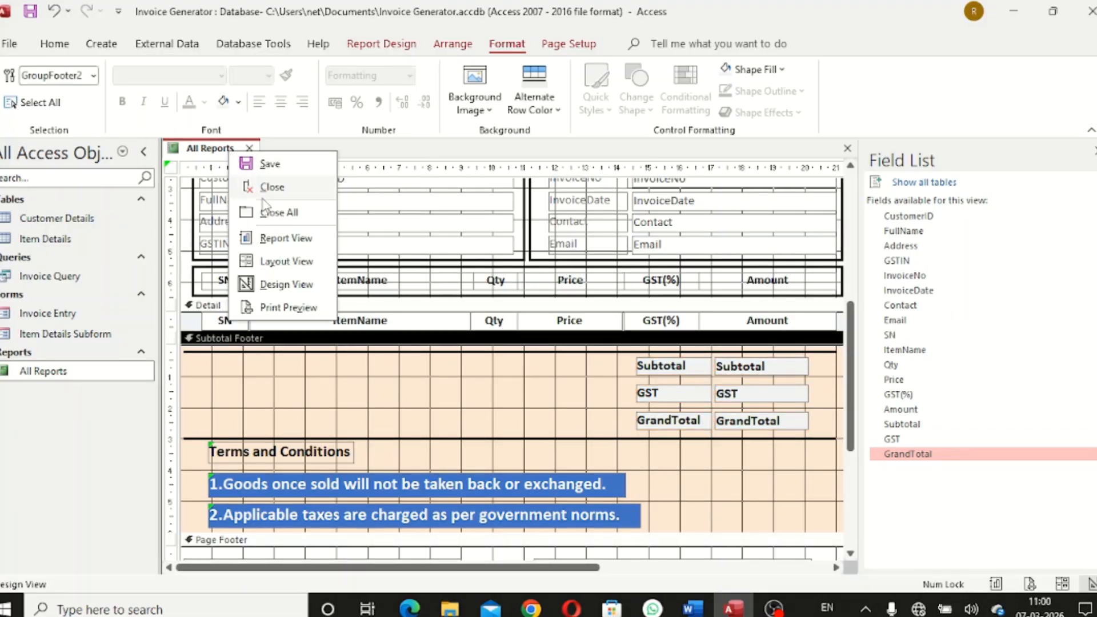
pyautogui.click(286, 240)
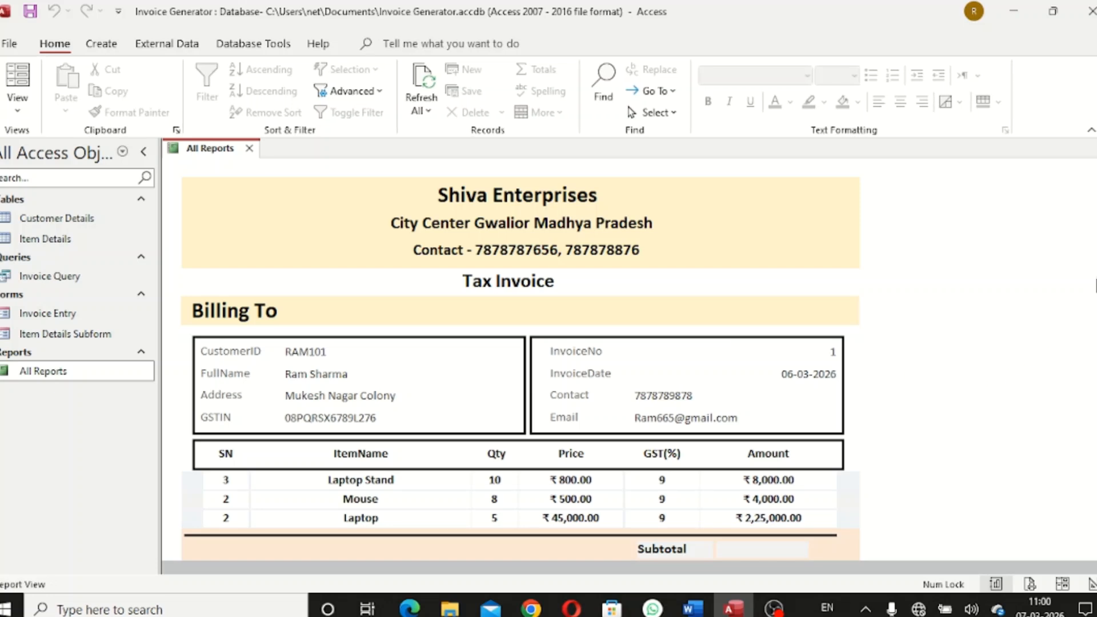
pyautogui.scroll(-3, 734, 343)
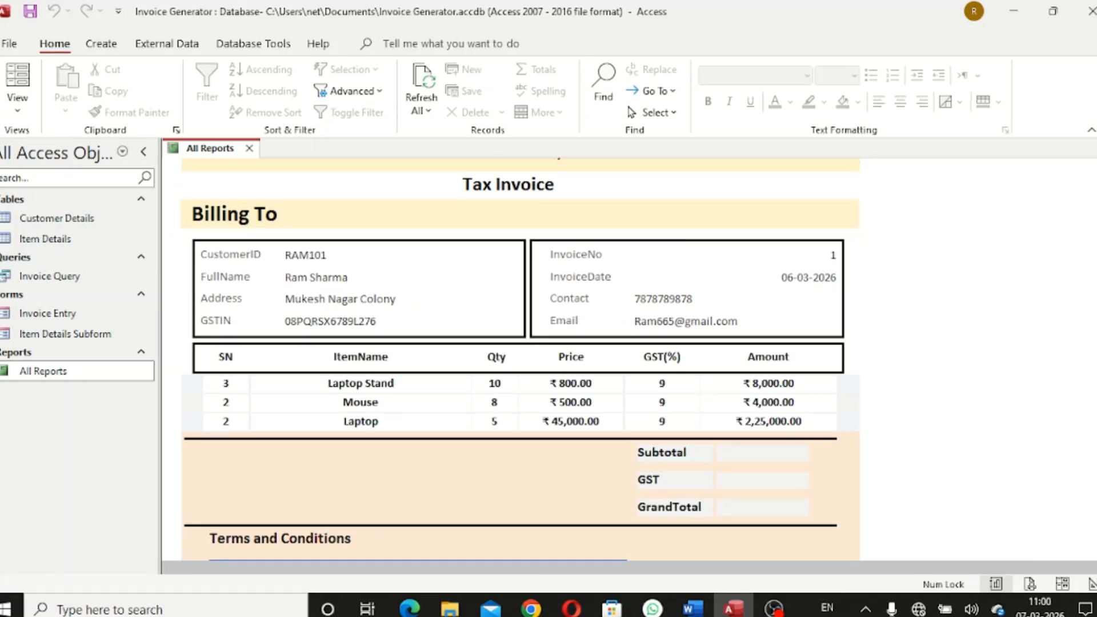
pyautogui.scroll(1, 520, 358)
pyautogui.scroll(-3, 520, 359)
pyautogui.scroll(1, 520, 359)
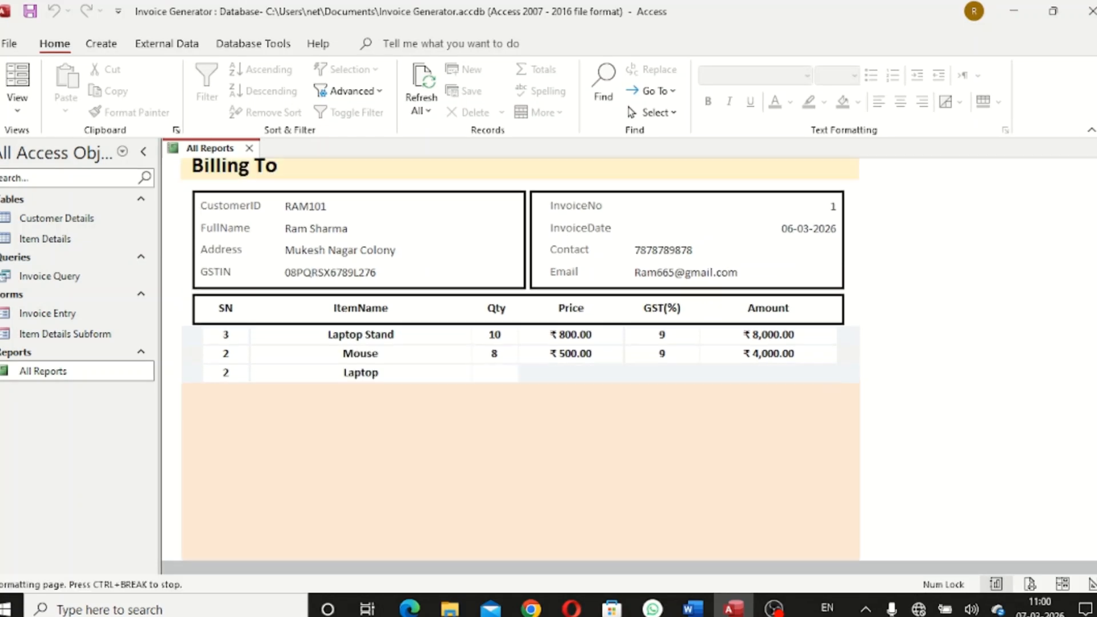
pyautogui.scroll(-2, 520, 359)
pyautogui.scroll(5, 520, 359)
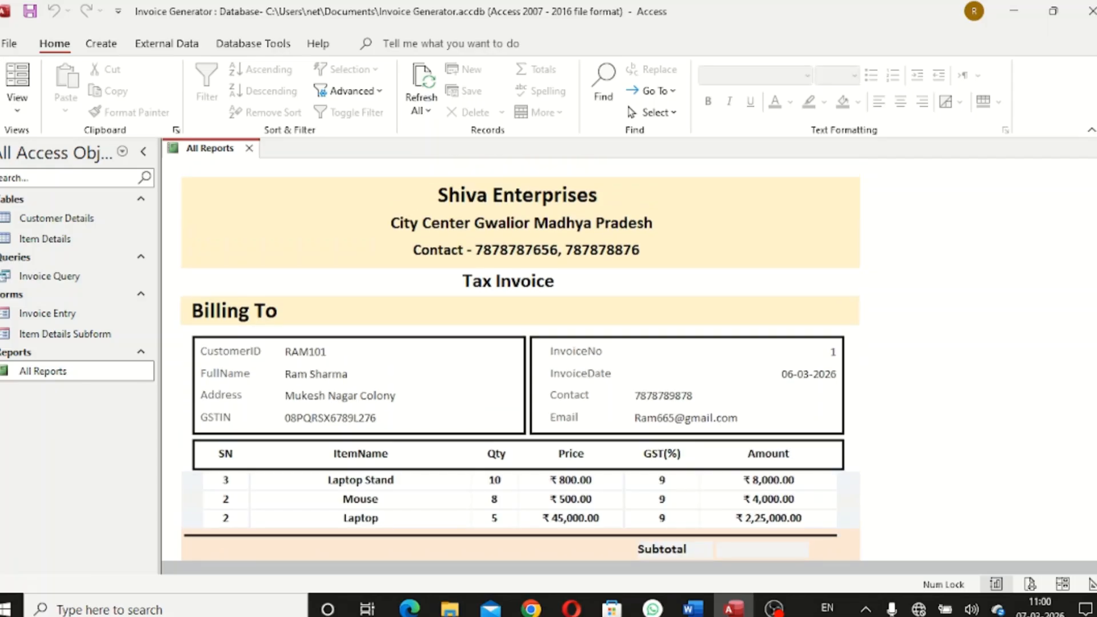
pyautogui.scroll(-4, 520, 359)
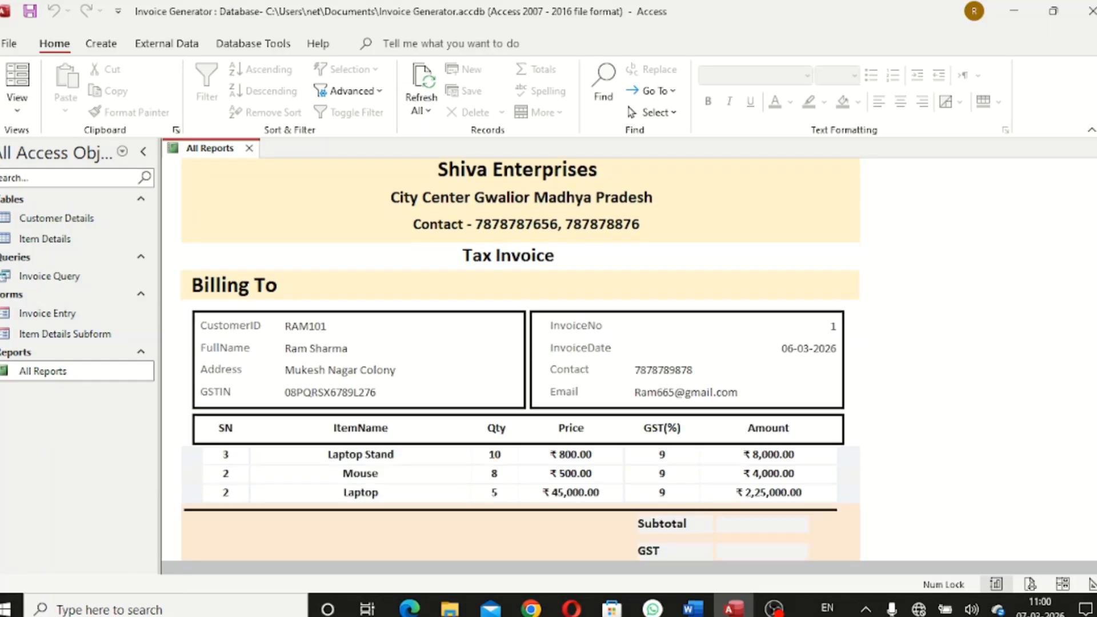
pyautogui.scroll(5, 857, 320)
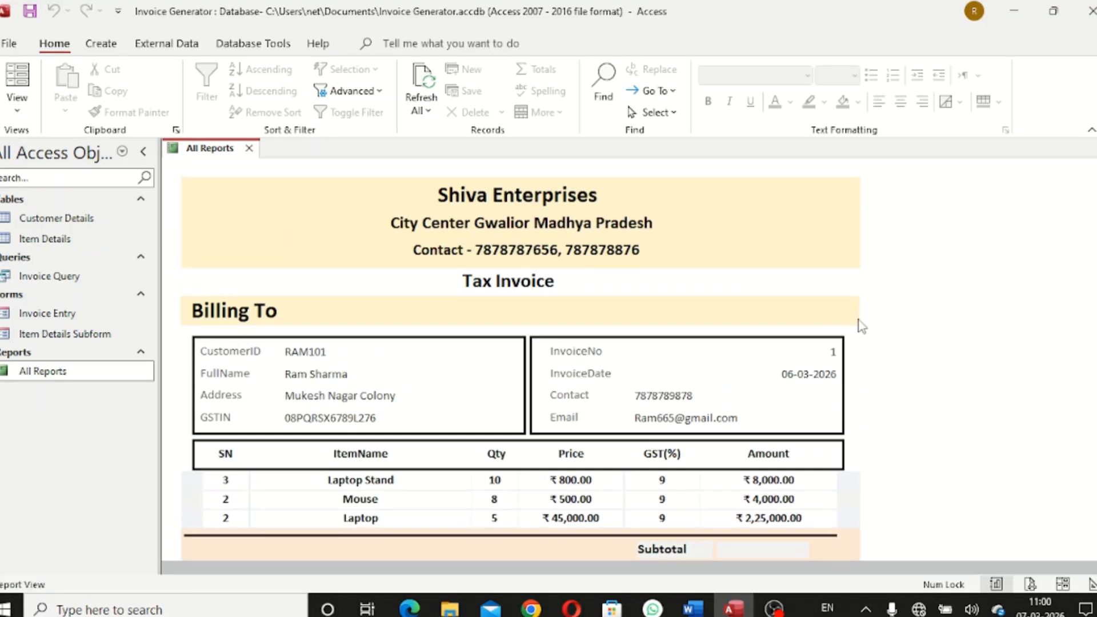
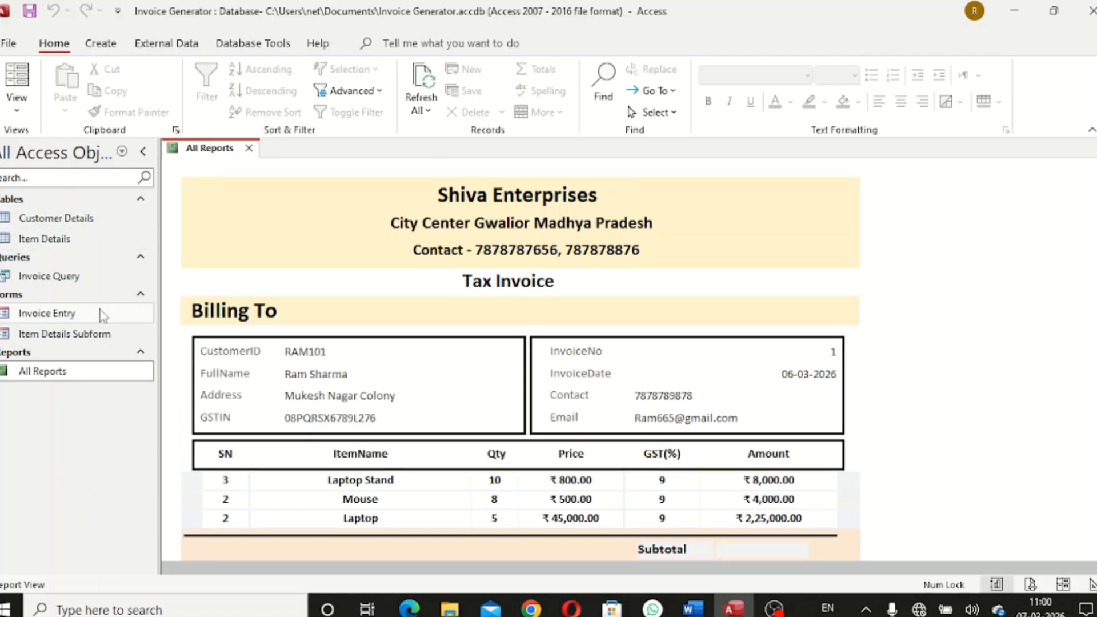
# Close All Reports, open the Invoice Entry form and start a new blank invoice
pyautogui.click(249, 148)
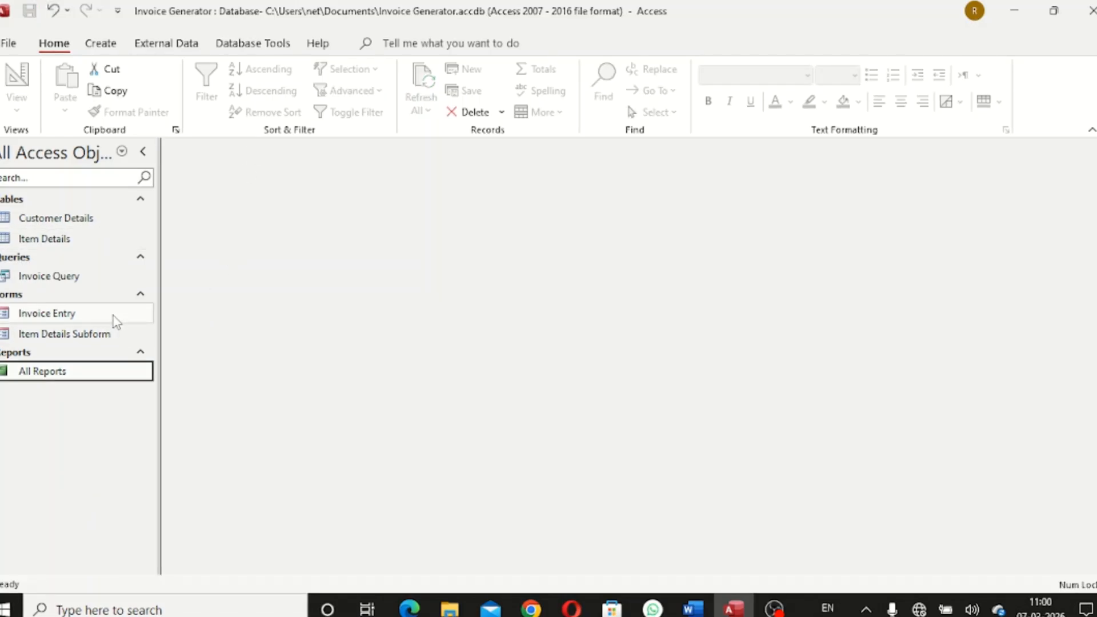
pyautogui.doubleClick(114, 315)
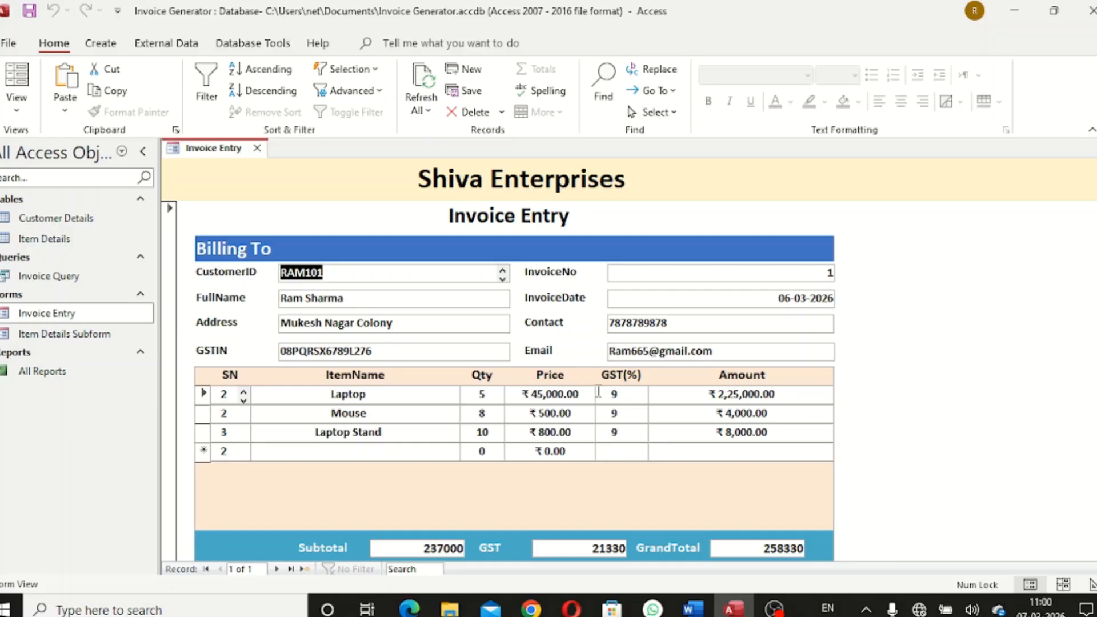
pyautogui.scroll(-2, 495, 400)
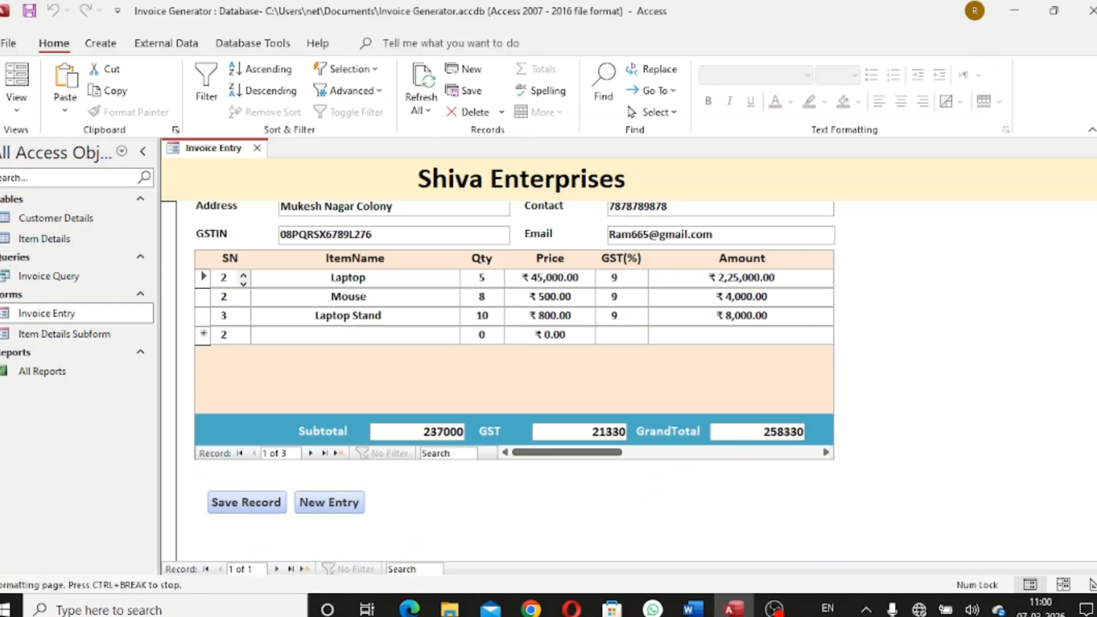
pyautogui.click(346, 504)
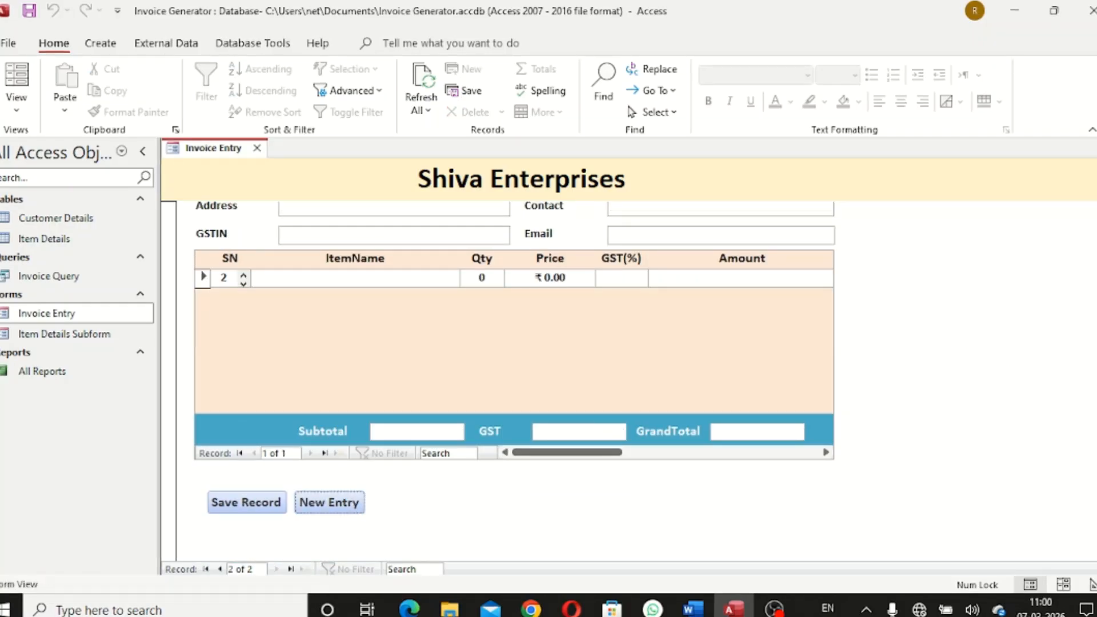
pyautogui.scroll(2, 972, 289)
# Enter CustomerID A, a full name and placeholder address, then copy the last GSTIN from Word
pyautogui.click(417, 275)
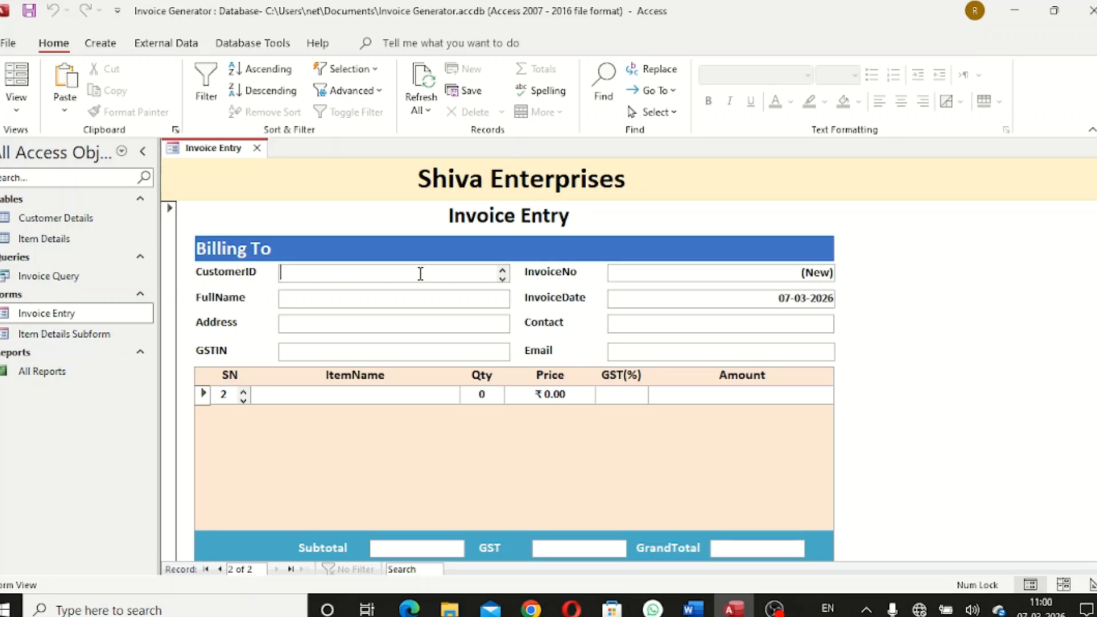
pyautogui.write('Abhi102')
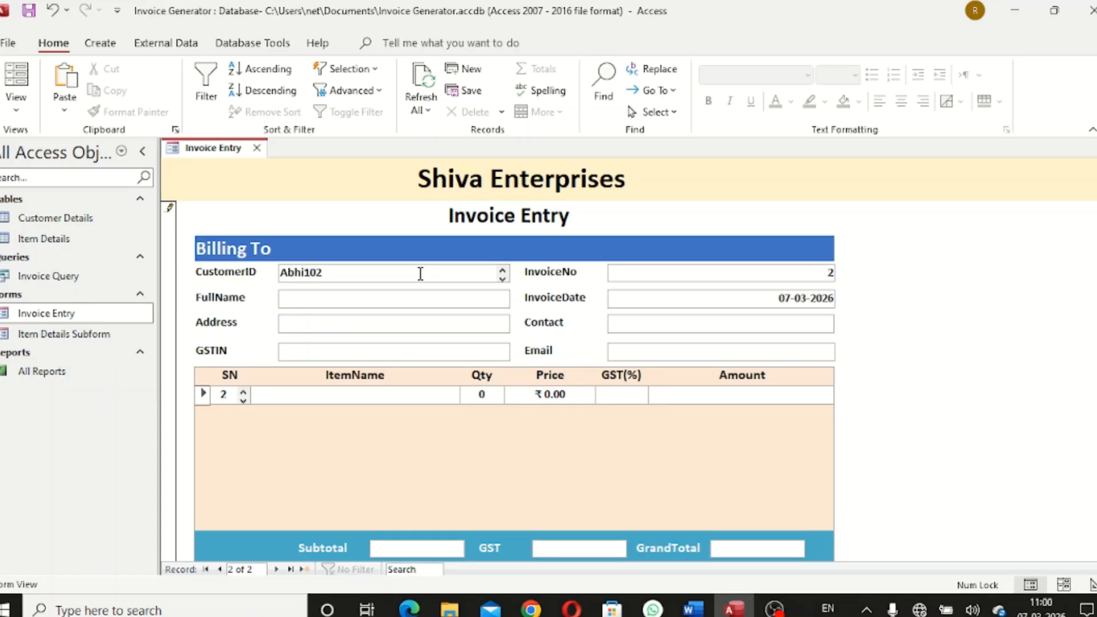
pyautogui.press('Tab')
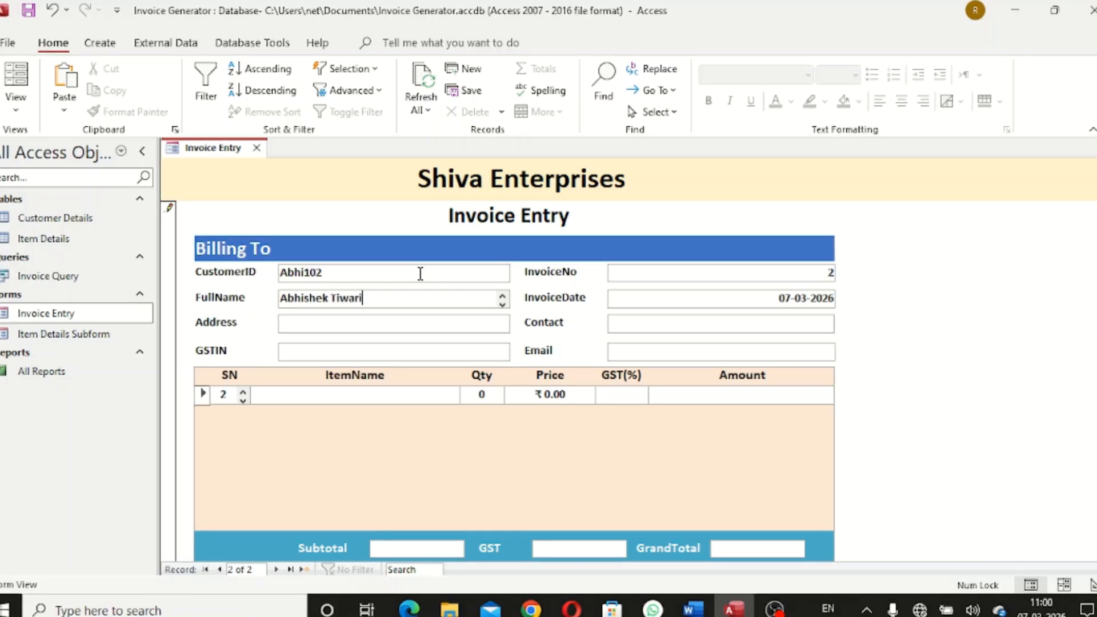
pyautogui.press('Tab')
pyautogui.write('skjdkljljaskljklsjd')
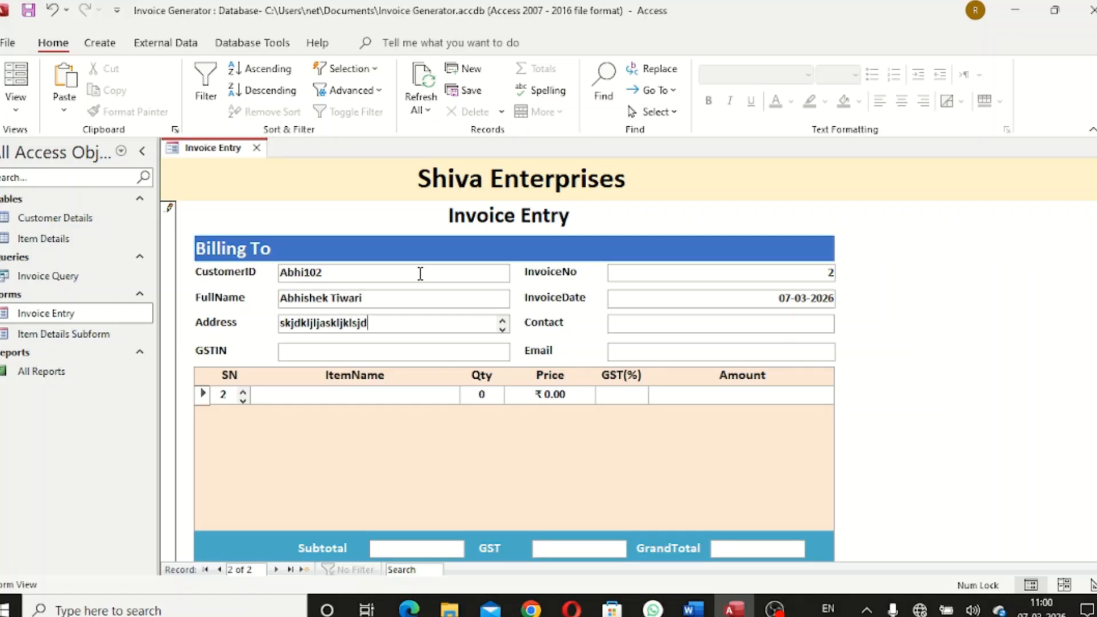
pyautogui.press('Tab')
pyautogui.click(705, 607)
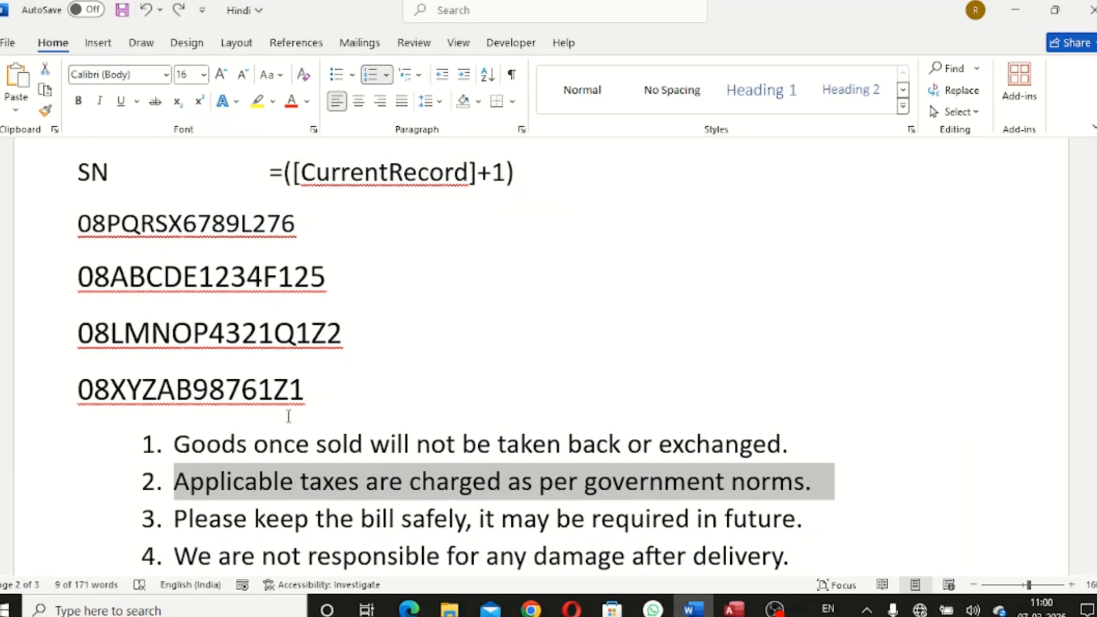
pyautogui.moveTo(288, 416); pyautogui.dragTo(53, 409)
pyautogui.hotkey('ctrl', 'c')
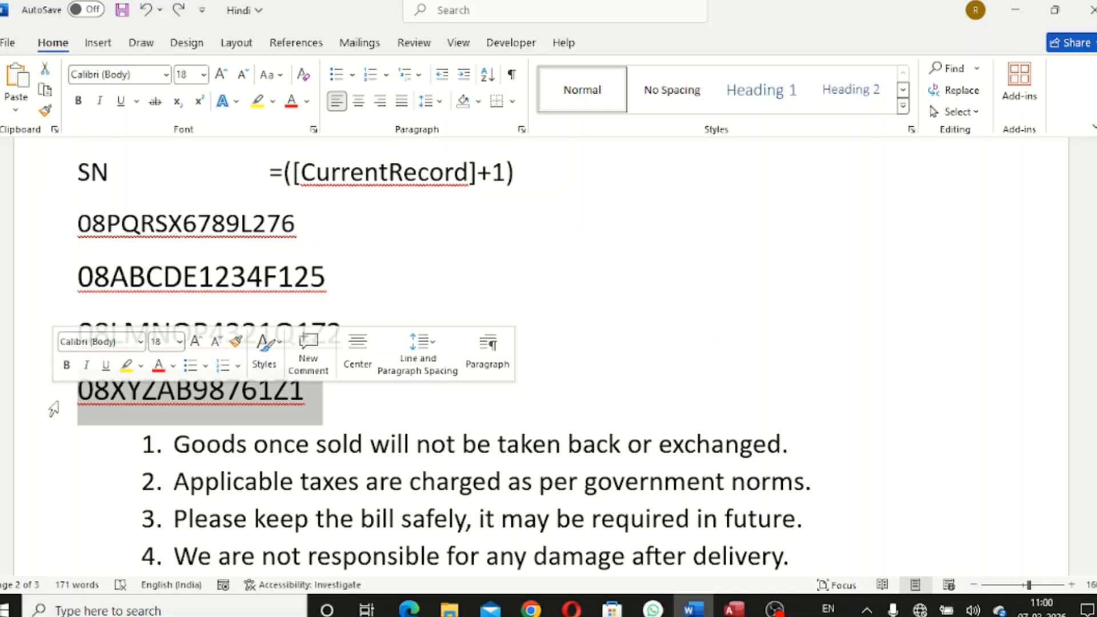
# Paste the copied GSTIN and fill in the contact number and e-mail for invoice 2
pyautogui.click(1015, 10)
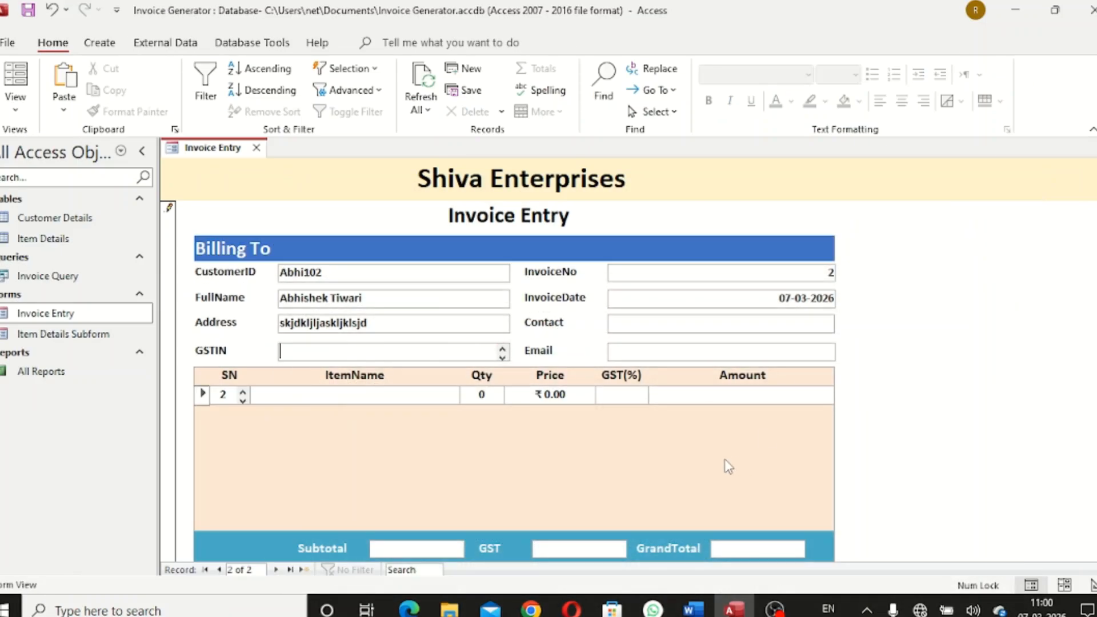
pyautogui.hotkey('ctrl', 'v')
pyautogui.press('Tab')
pyautogui.press('Tab')
pyautogui.press('Tab')
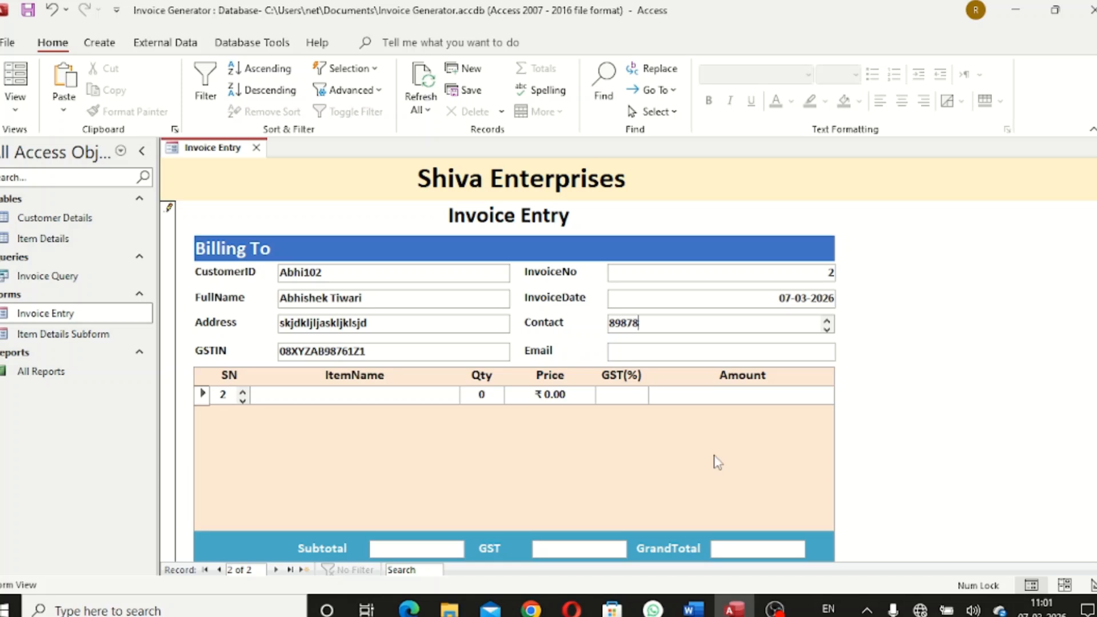
pyautogui.press('Tab')
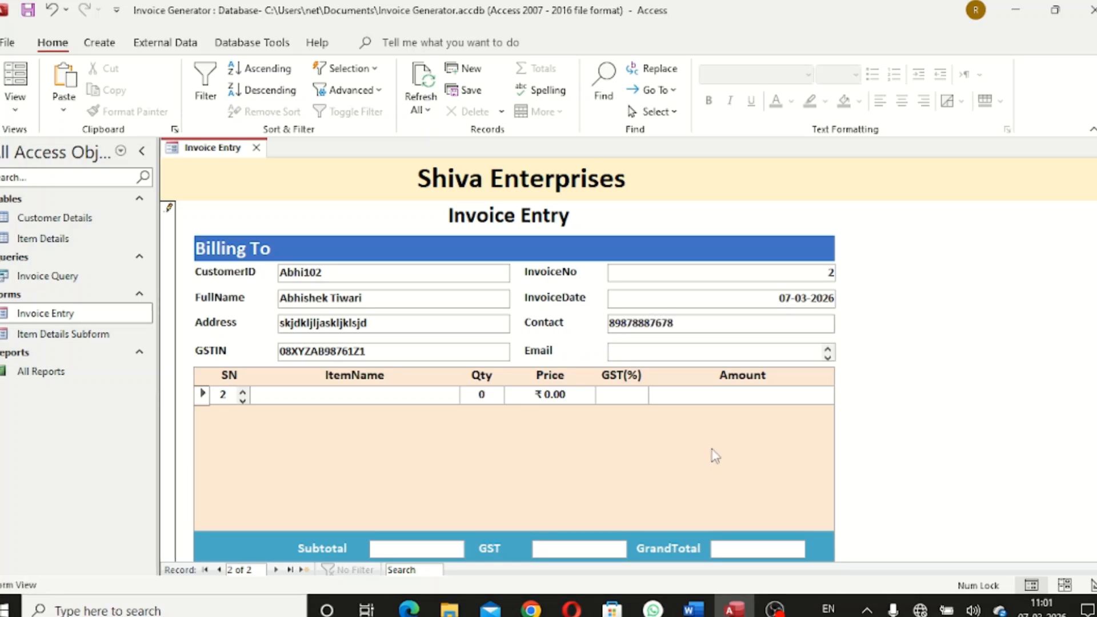
pyautogui.press('Tab')
pyautogui.write('jk')
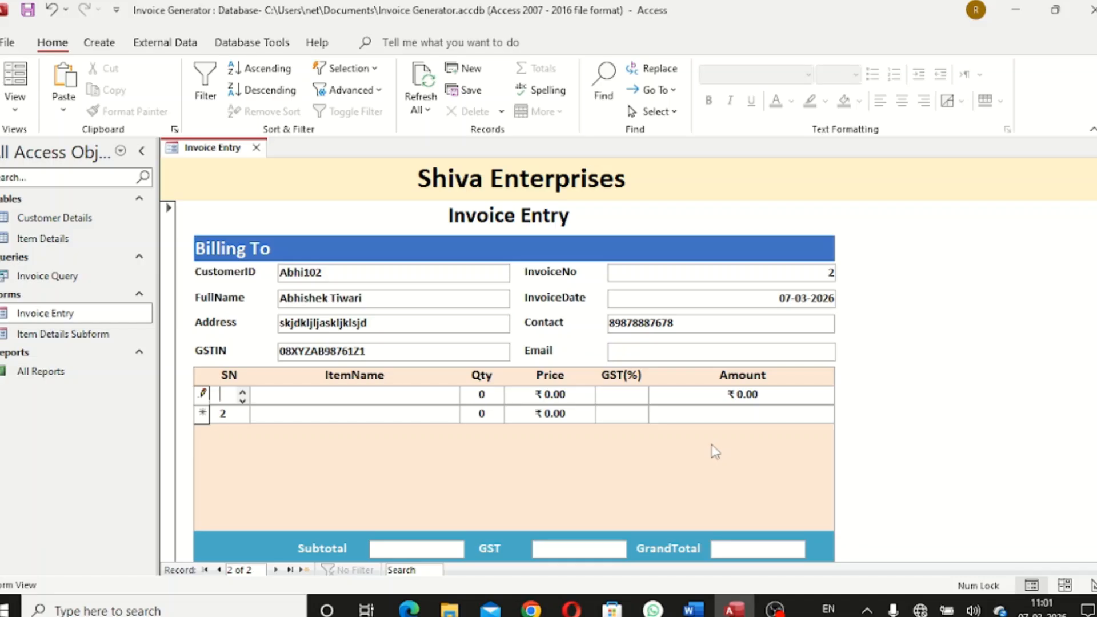
pyautogui.click(706, 351)
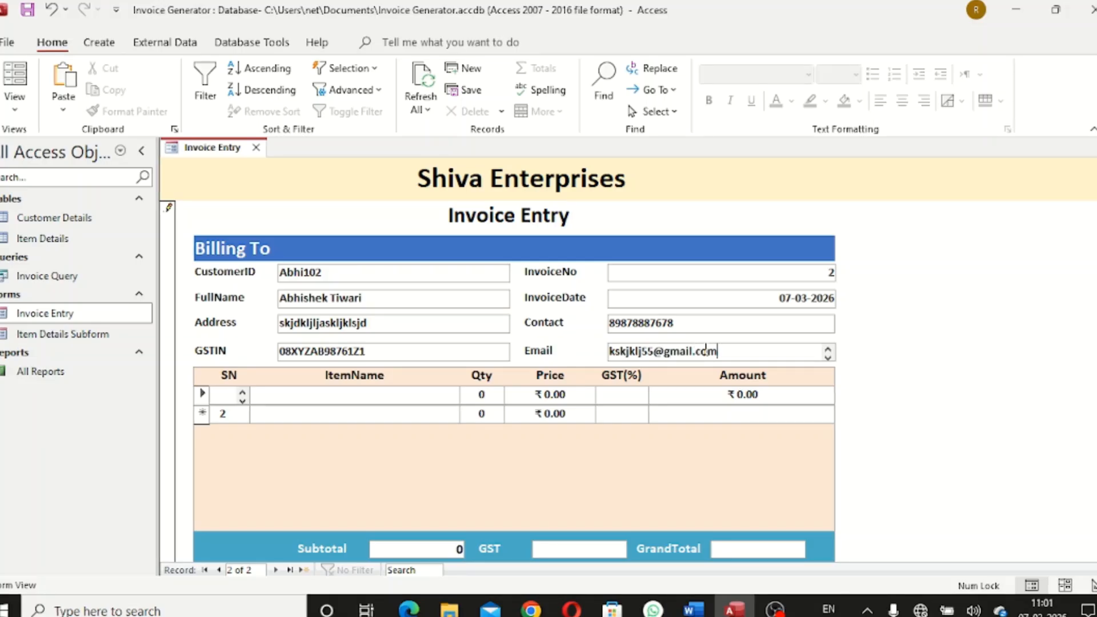
pyautogui.press('Tab')
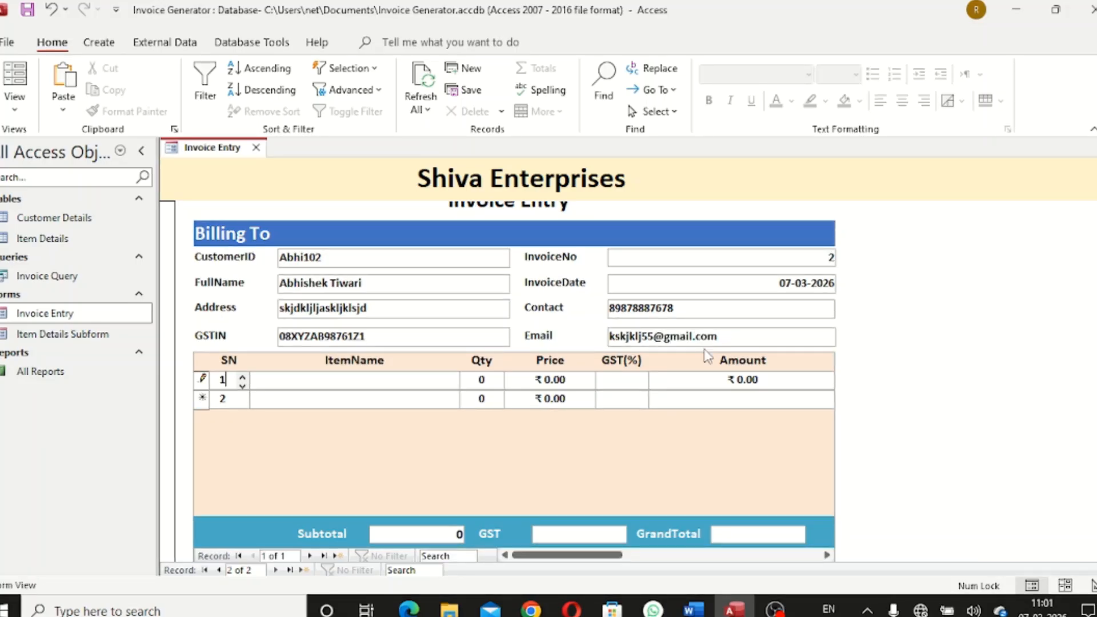
# Add item row 1: Mouse, quantity 6, price 600, GST 9%
pyautogui.press('Tab')
pyautogui.write('Mouse')
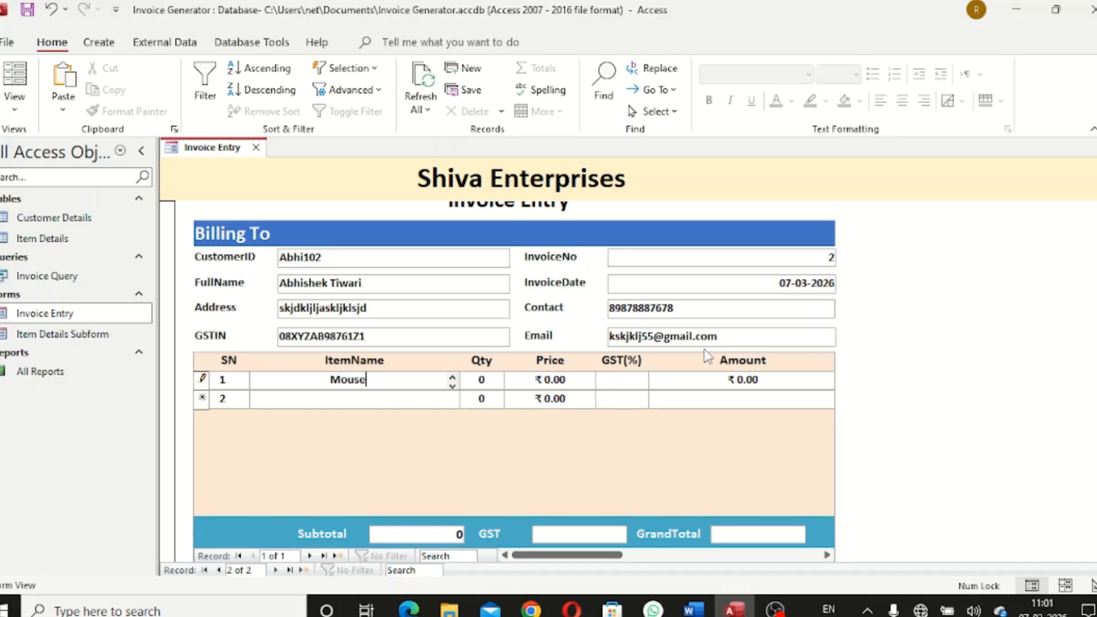
pyautogui.press('Tab')
pyautogui.write('6')
pyautogui.press('Tab')
pyautogui.write('600')
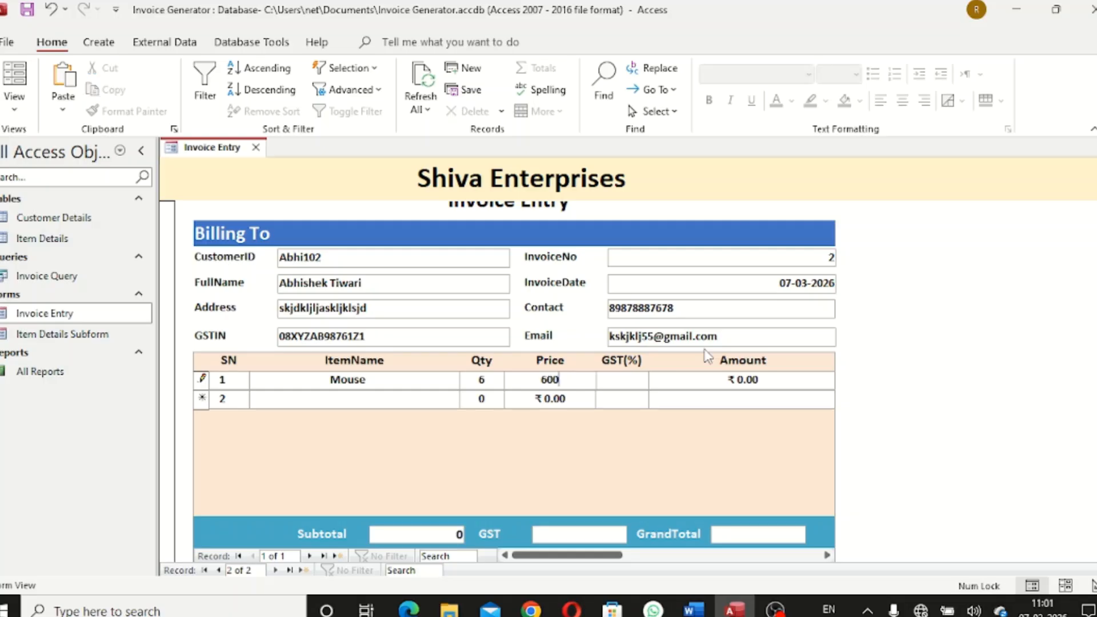
pyautogui.press('Tab')
pyautogui.write('9')
pyautogui.press('Tab')
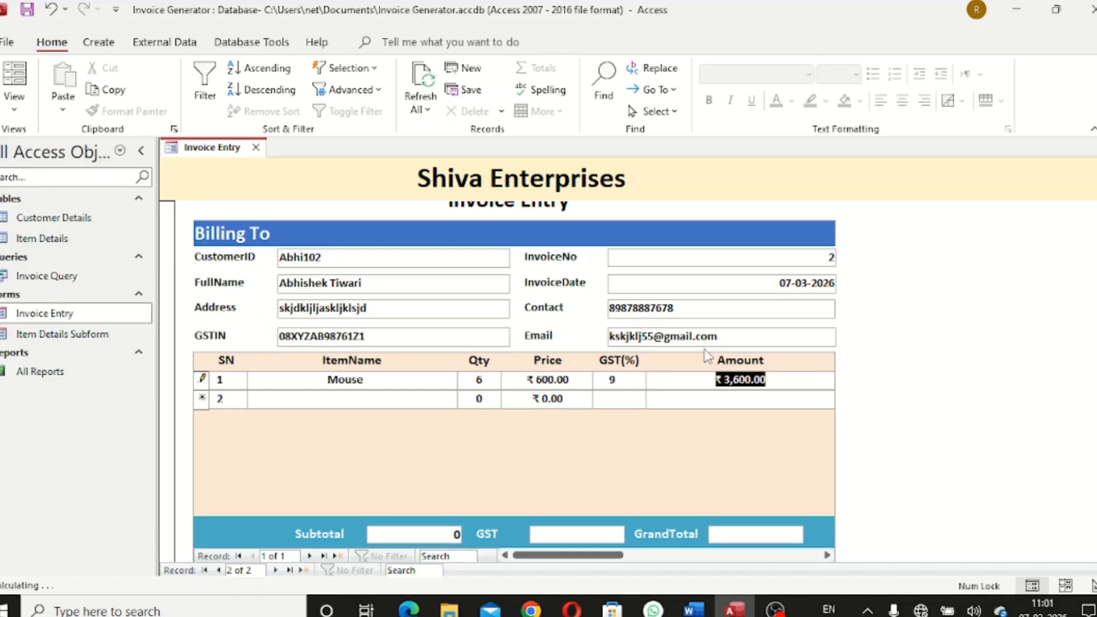
# Add item row 2: Keyboard, quantity 8, price 45
pyautogui.press('Tab')
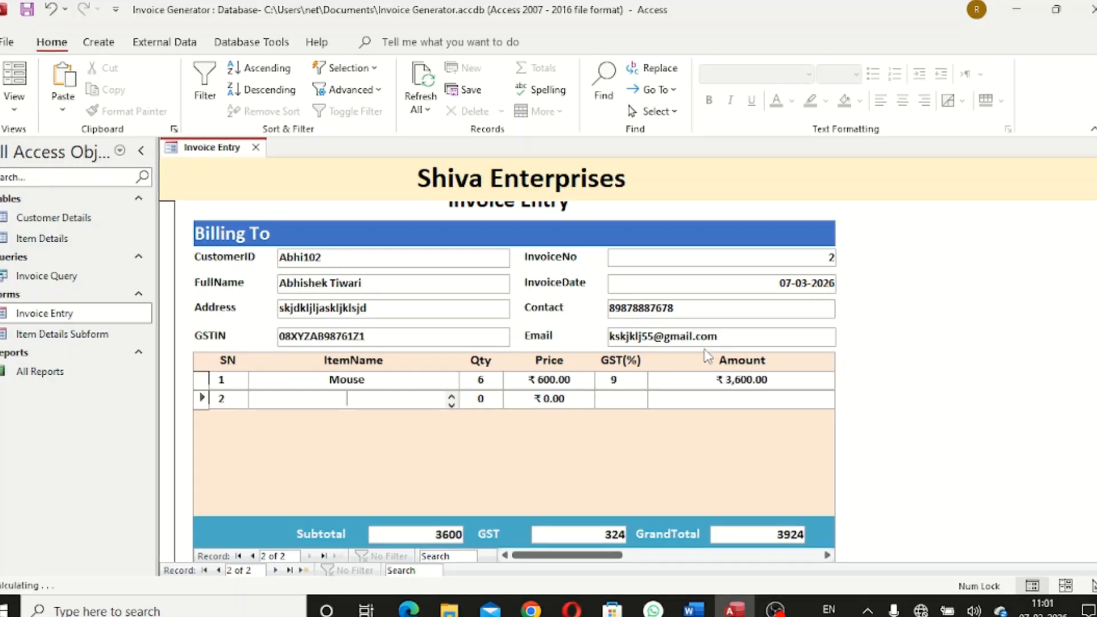
pyautogui.write('Keyboard')
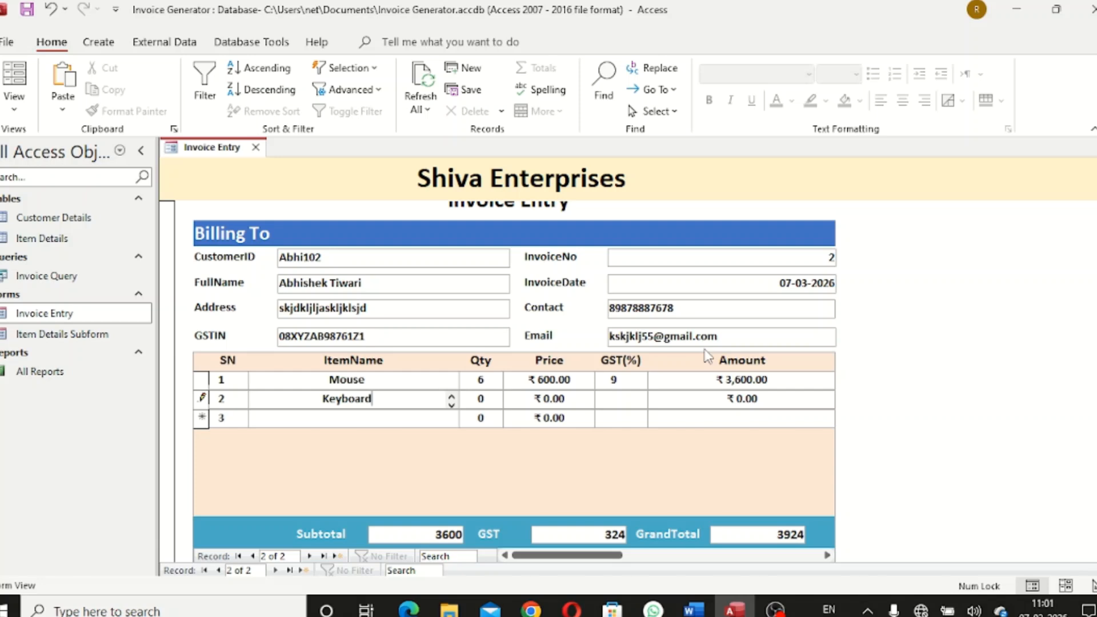
pyautogui.press('Tab')
pyautogui.write('8')
pyautogui.press('Tab')
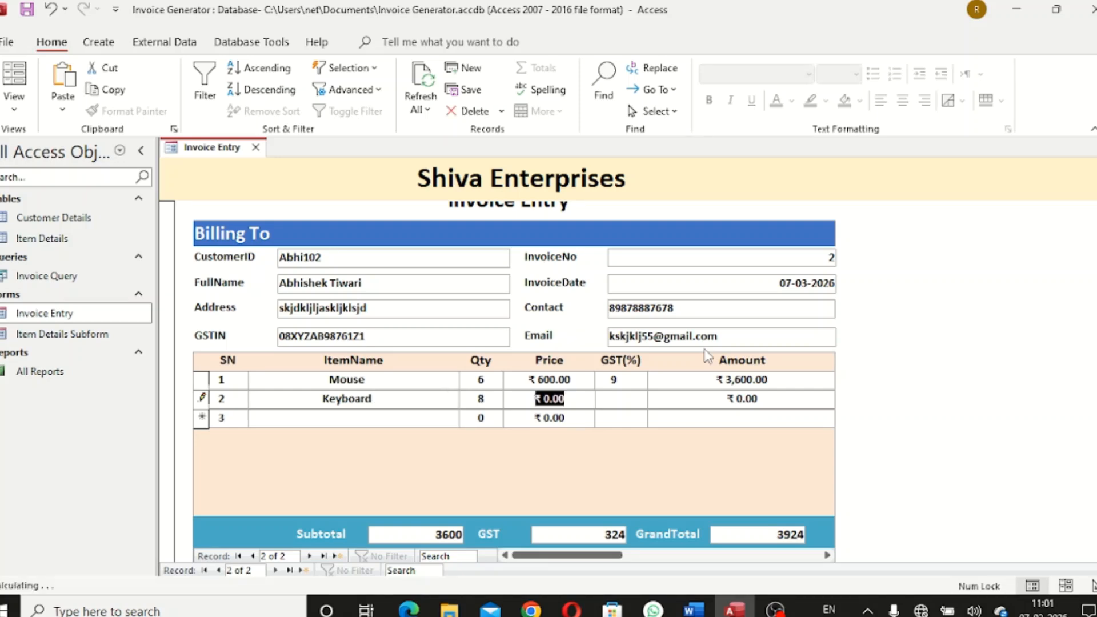
pyautogui.write('450')
pyautogui.press('Tab')
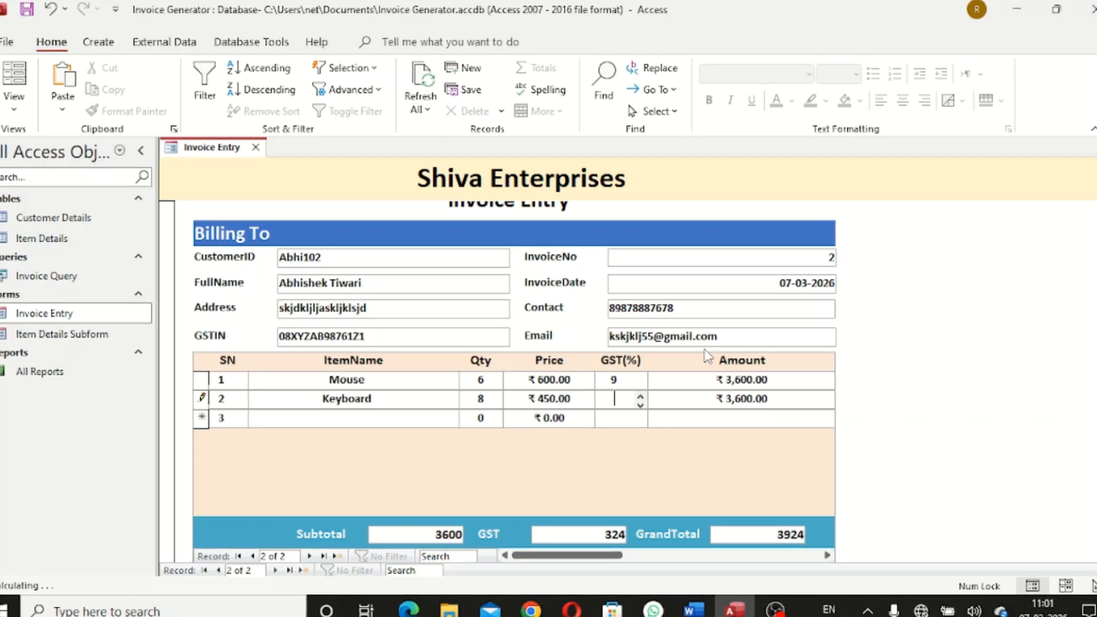
pyautogui.press('Tab')
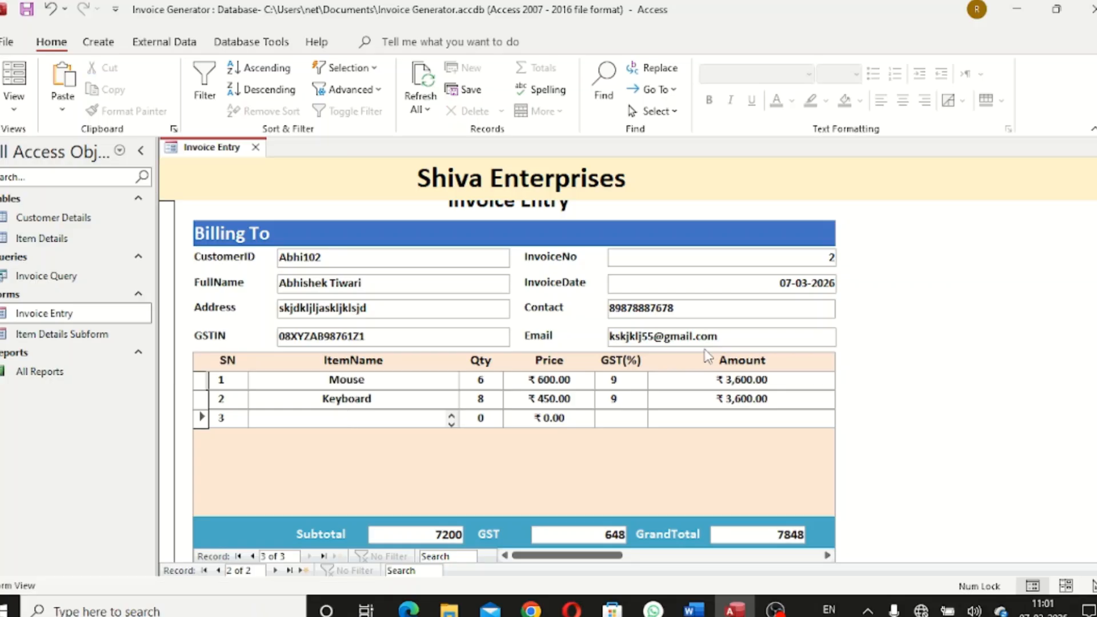
# Add item row 3: Display 4k, quantity 8, price 66000, GST 9%
pyautogui.write('Displaty')
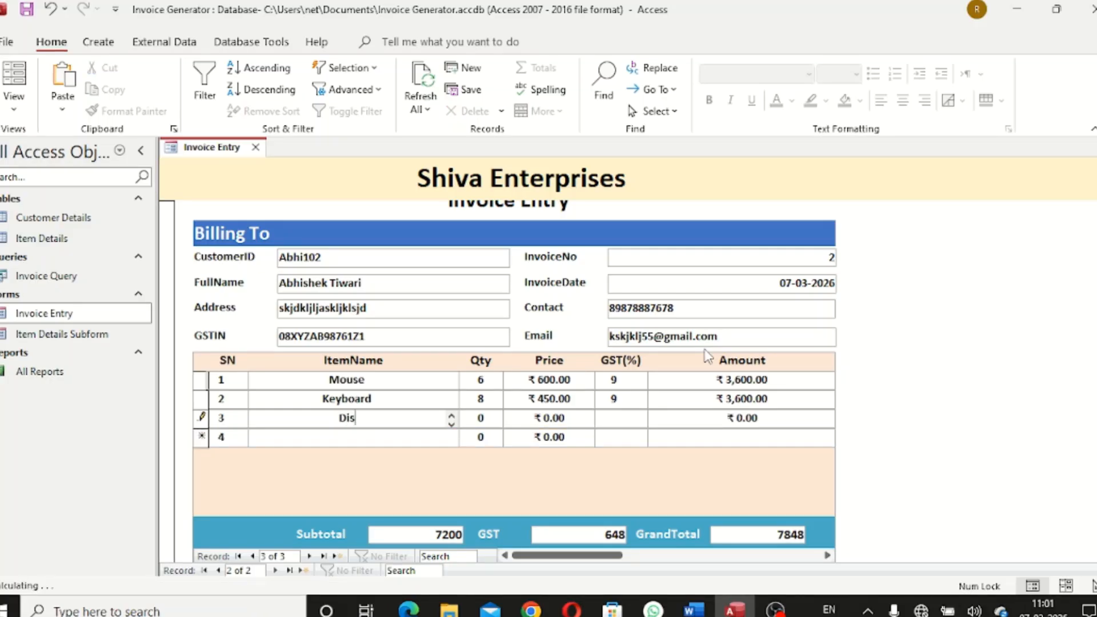
pyautogui.press('BackSpace')
pyautogui.press('BackSpace')
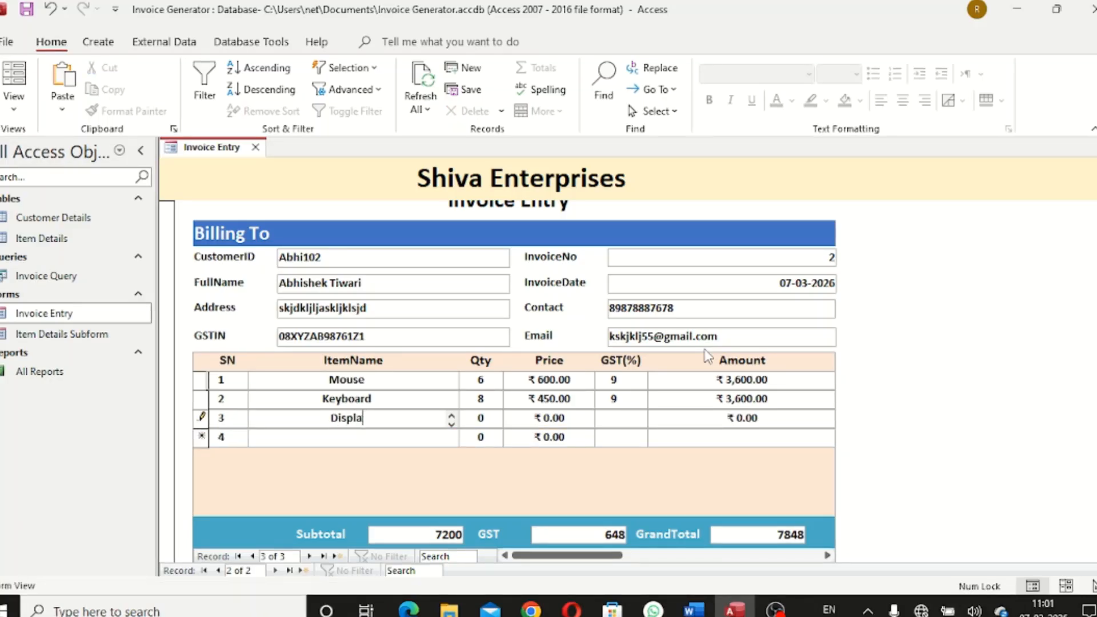
pyautogui.press('BackSpace')
pyautogui.write('ya')
pyautogui.press('BackSpace')
pyautogui.press('BackSpace')
pyautogui.write('ay ')
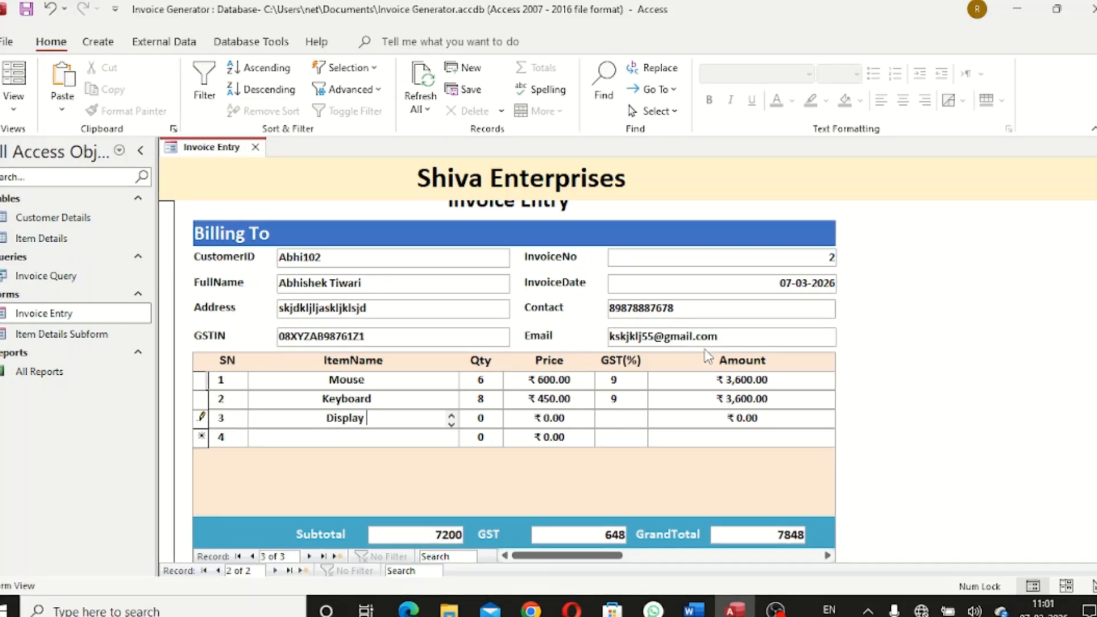
pyautogui.write('4k')
pyautogui.press('Tab')
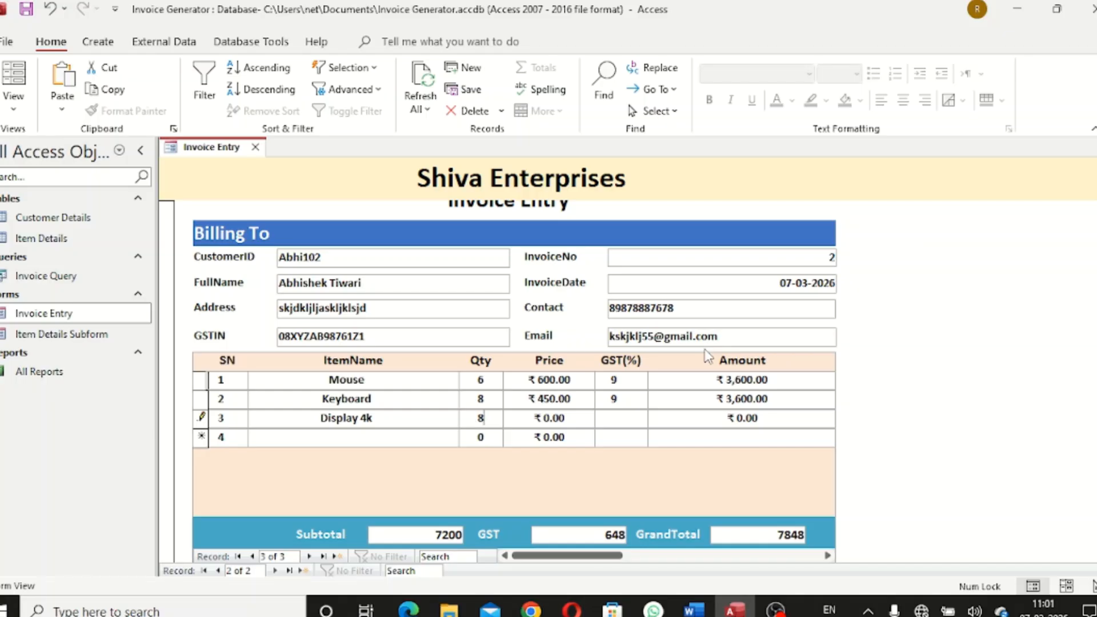
pyautogui.write('8')
pyautogui.press('Tab')
pyautogui.write('66000')
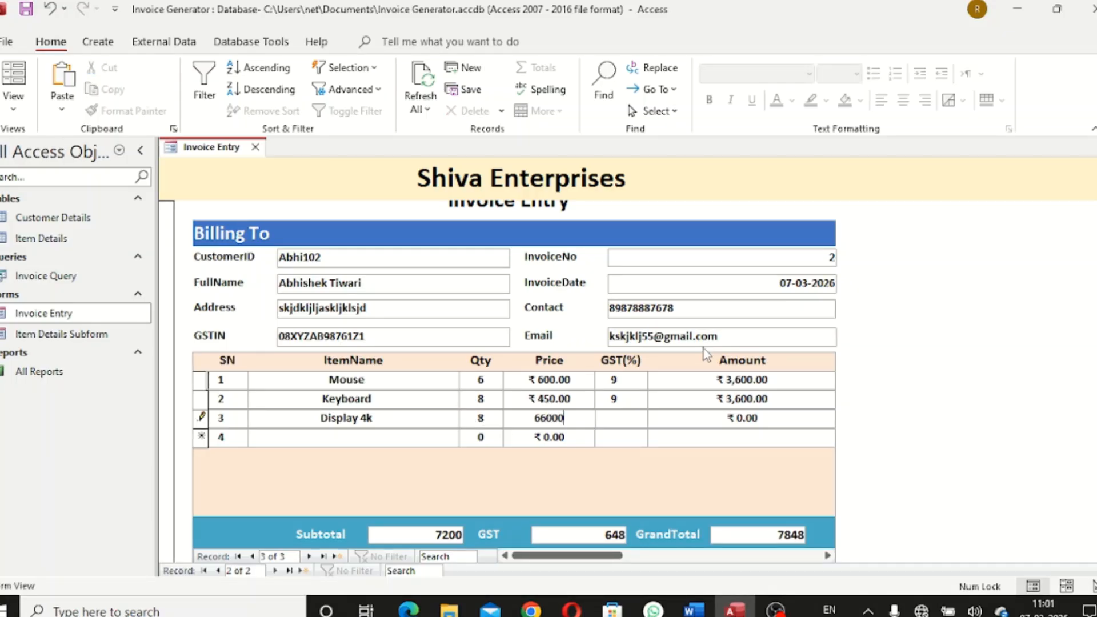
pyautogui.press('Tab')
pyautogui.write('9')
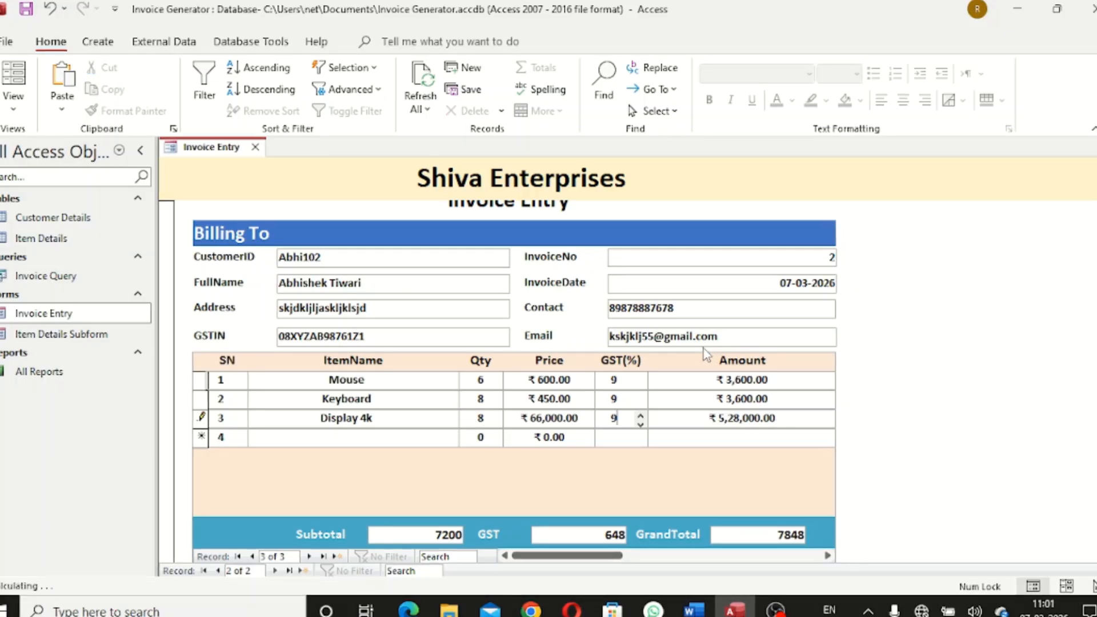
pyautogui.press('Tab')
pyautogui.press('Tab')
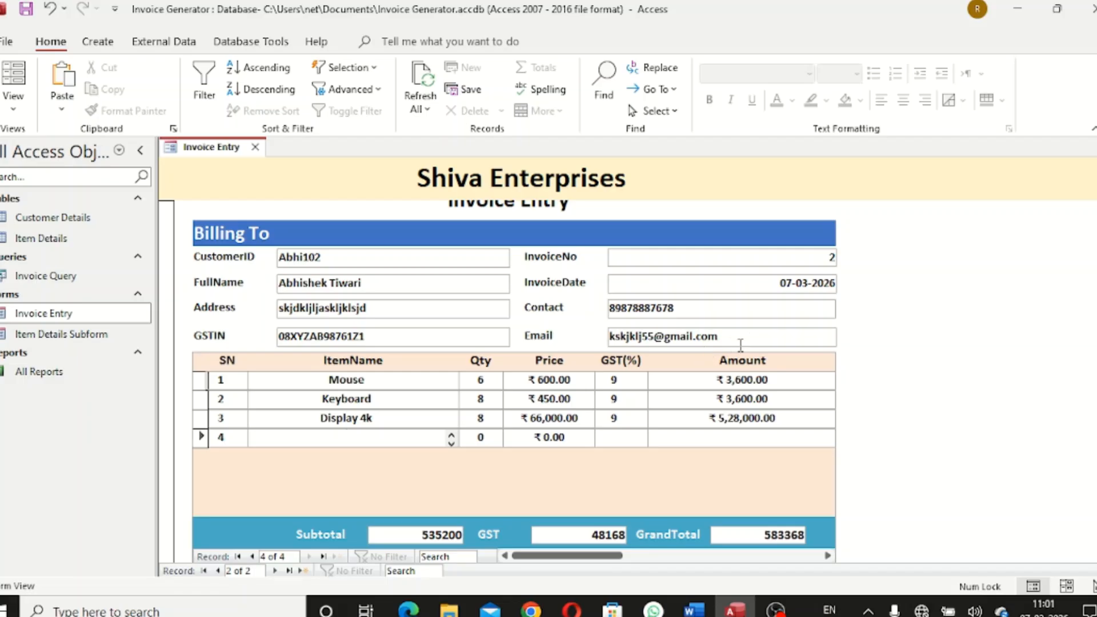
# Save invoice 2 with the form's Save button and close the Invoice Entry form
pyautogui.scroll(-3, 843, 420)
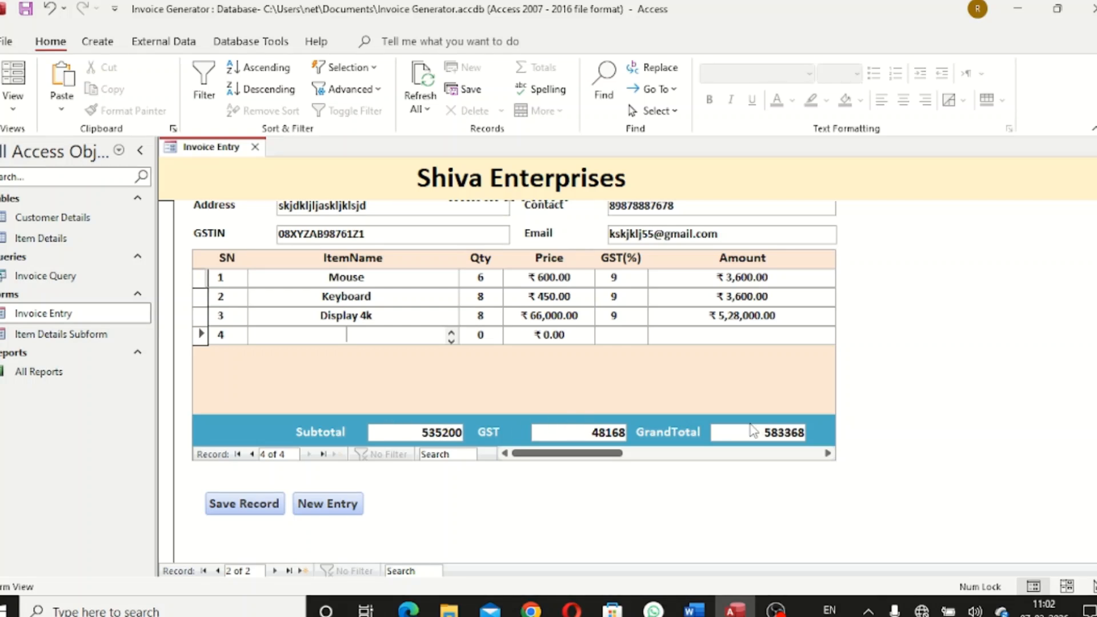
pyautogui.click(254, 505)
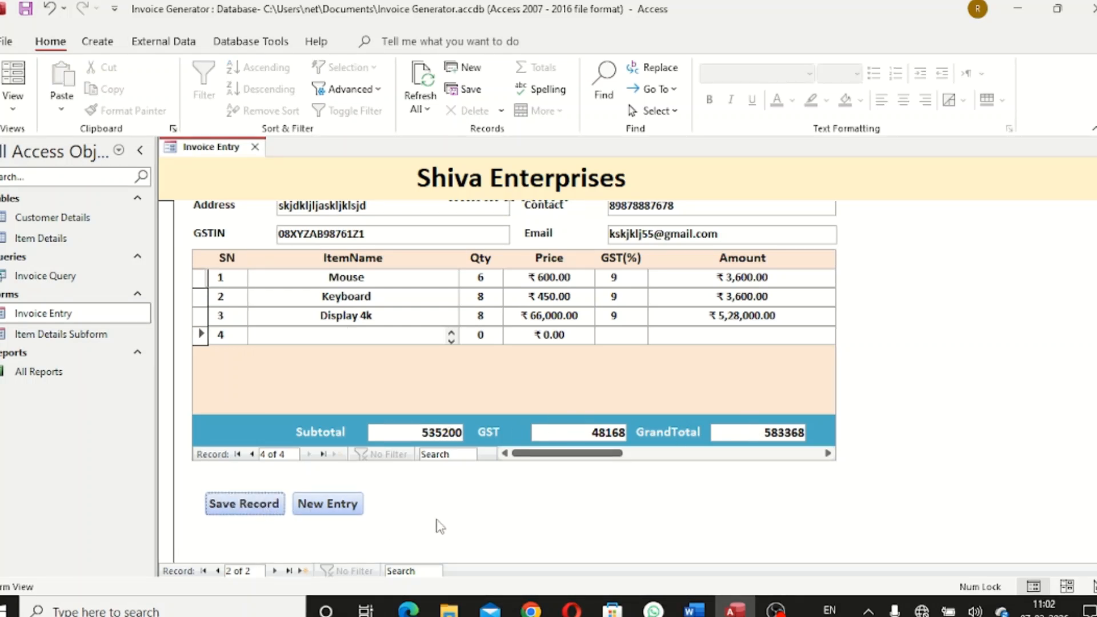
pyautogui.scroll(2, 514, 377)
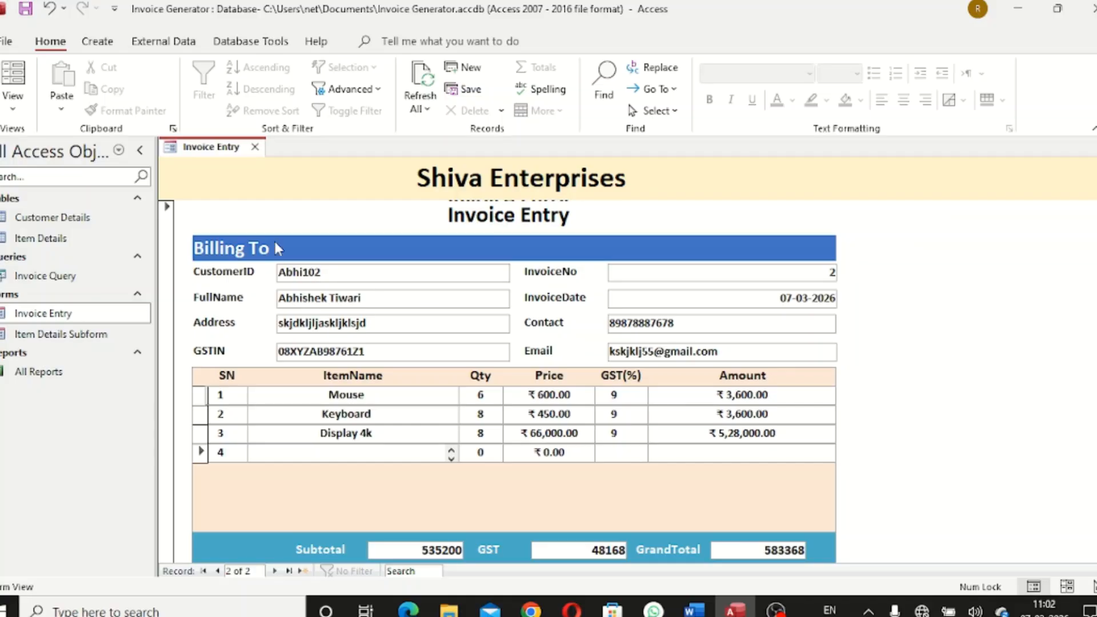
pyautogui.click(255, 147)
pyautogui.doubleClick(63, 374)
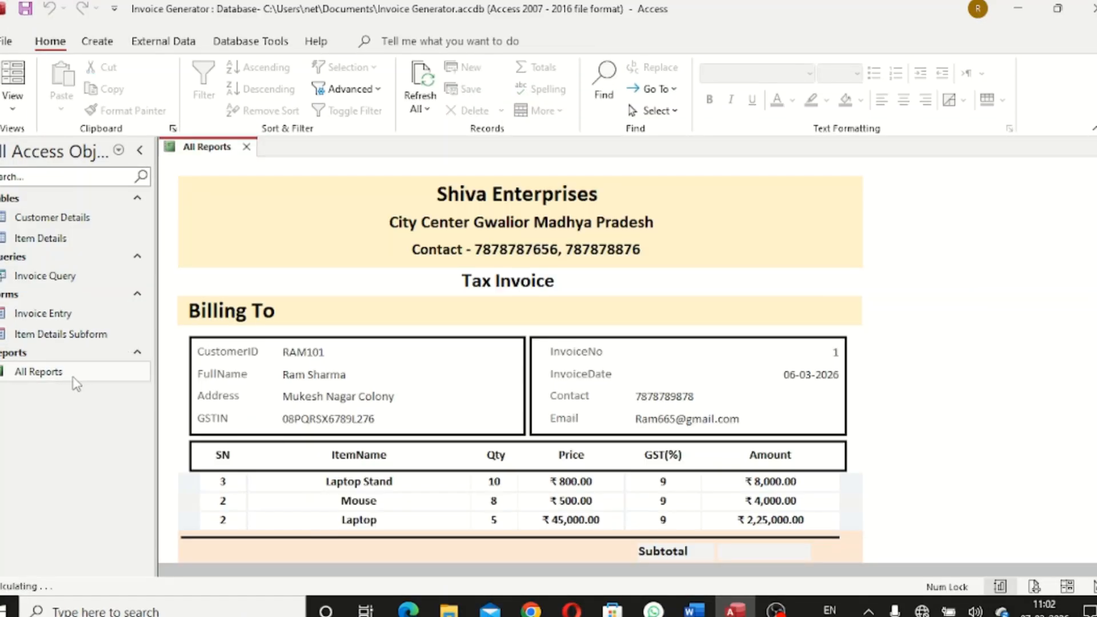
pyautogui.scroll(-7, 520, 360)
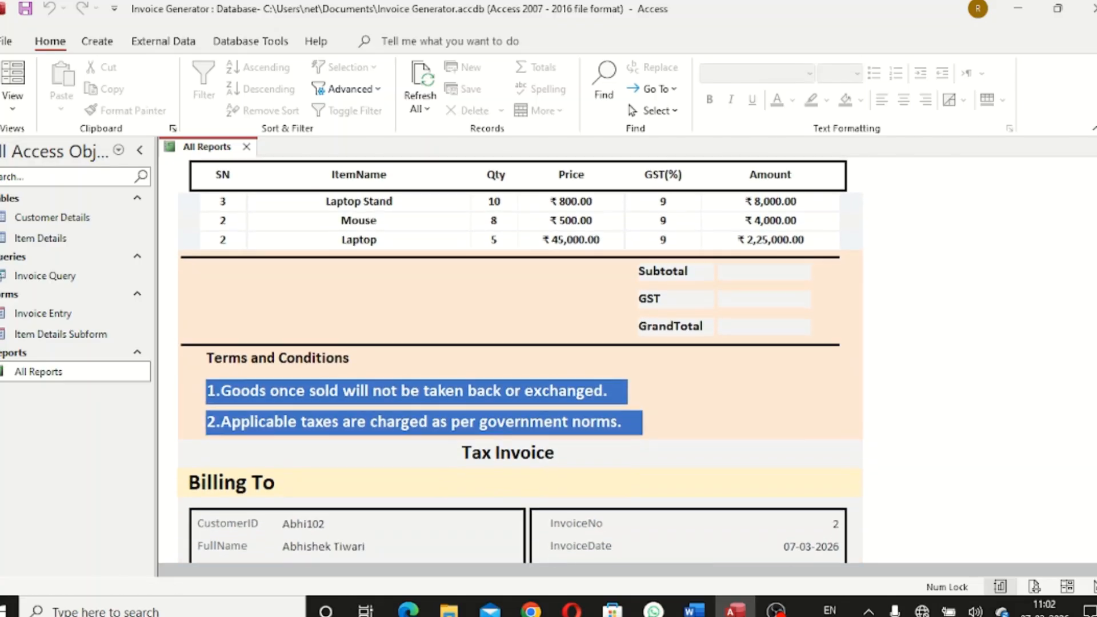
pyautogui.scroll(-4, 520, 360)
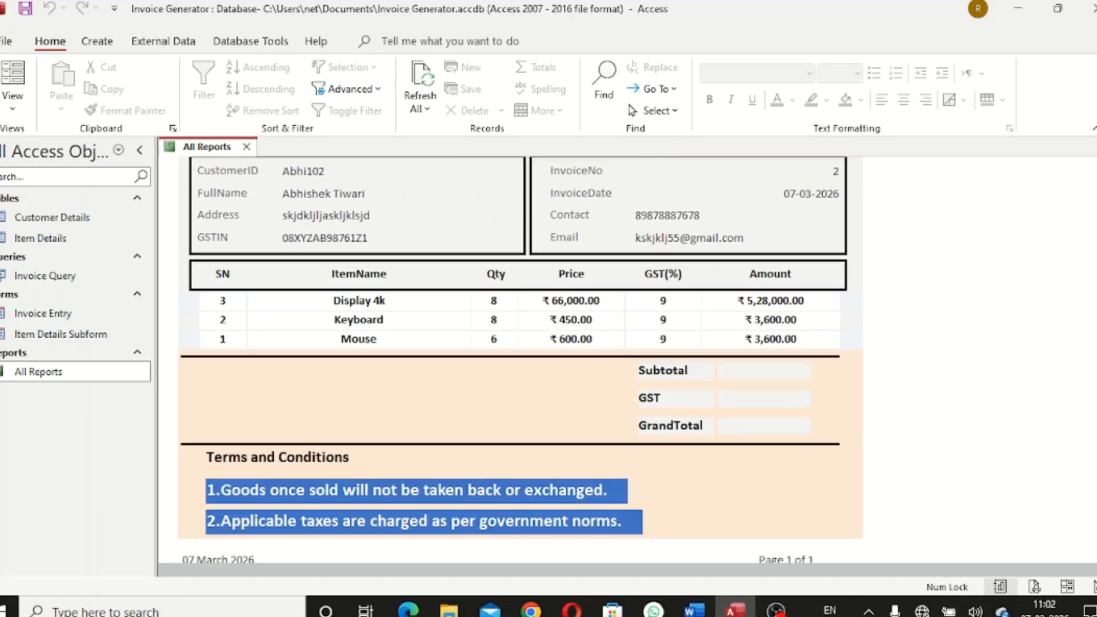
pyautogui.scroll(1, 520, 360)
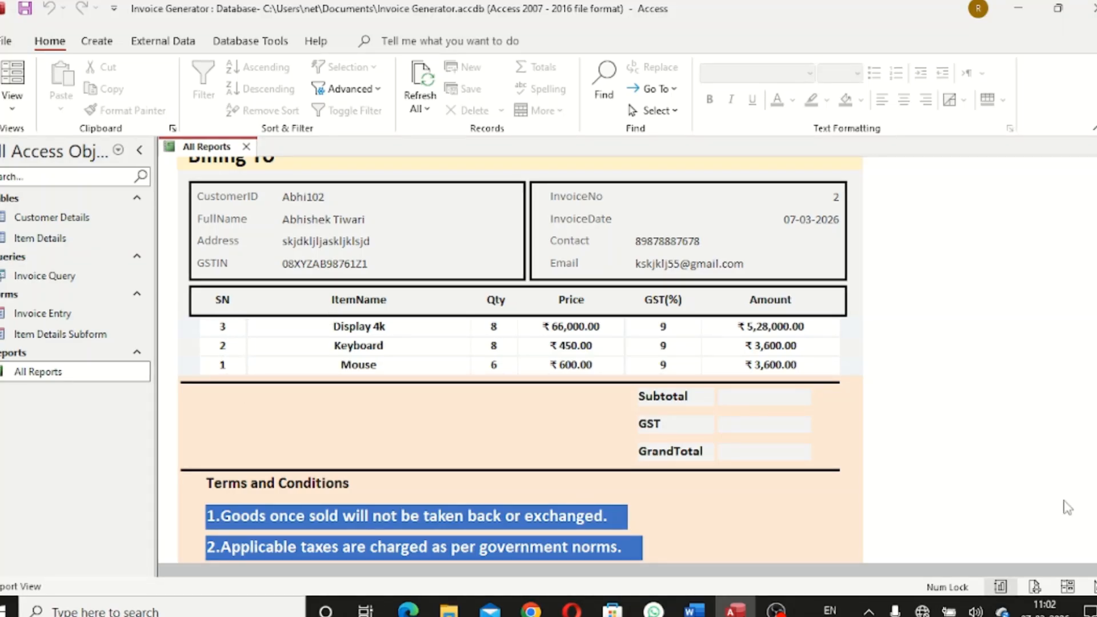
pyautogui.scroll(6, 520, 360)
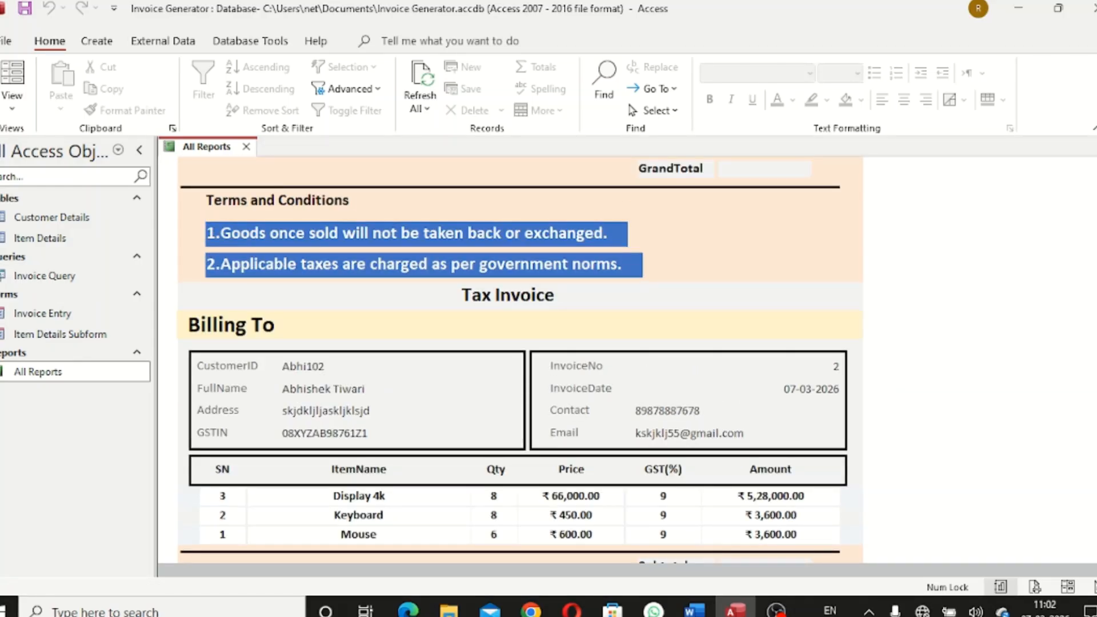
pyautogui.scroll(15, 520, 360)
pyautogui.scroll(-9, 520, 360)
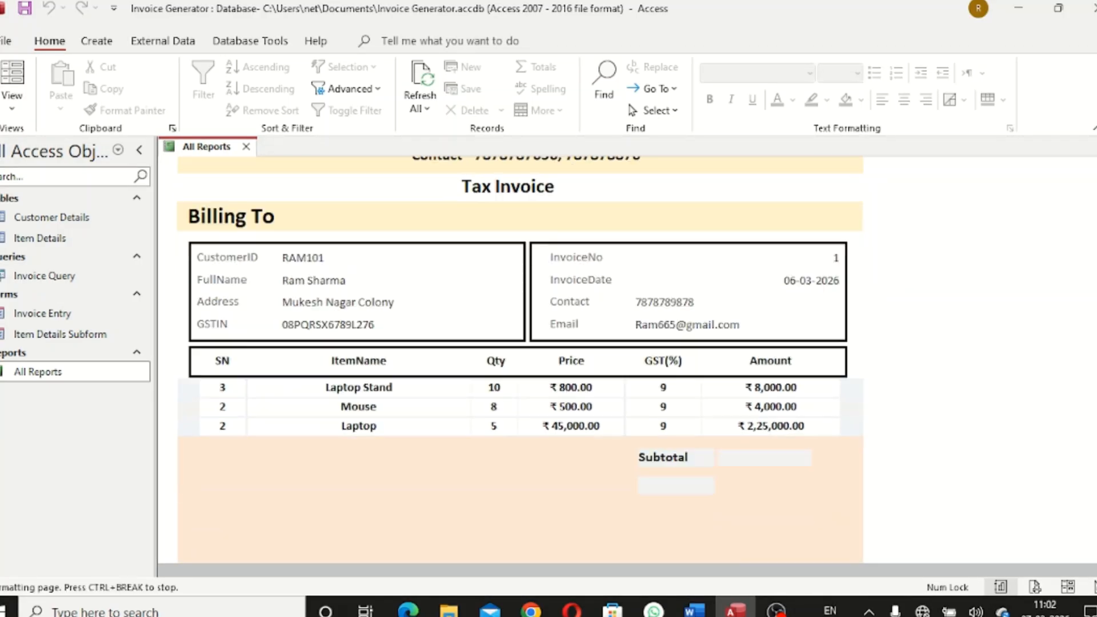
pyautogui.scroll(9, 661, 245)
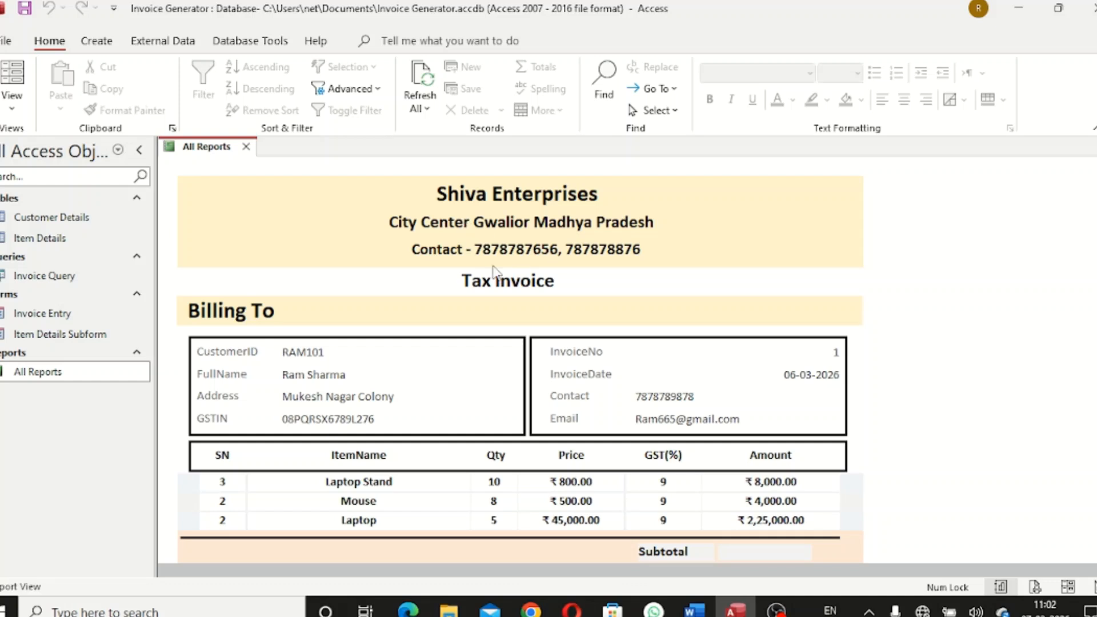
# Reopen the All Reports report in Design View and select its InvoiceNo Header section
pyautogui.click(246, 147)
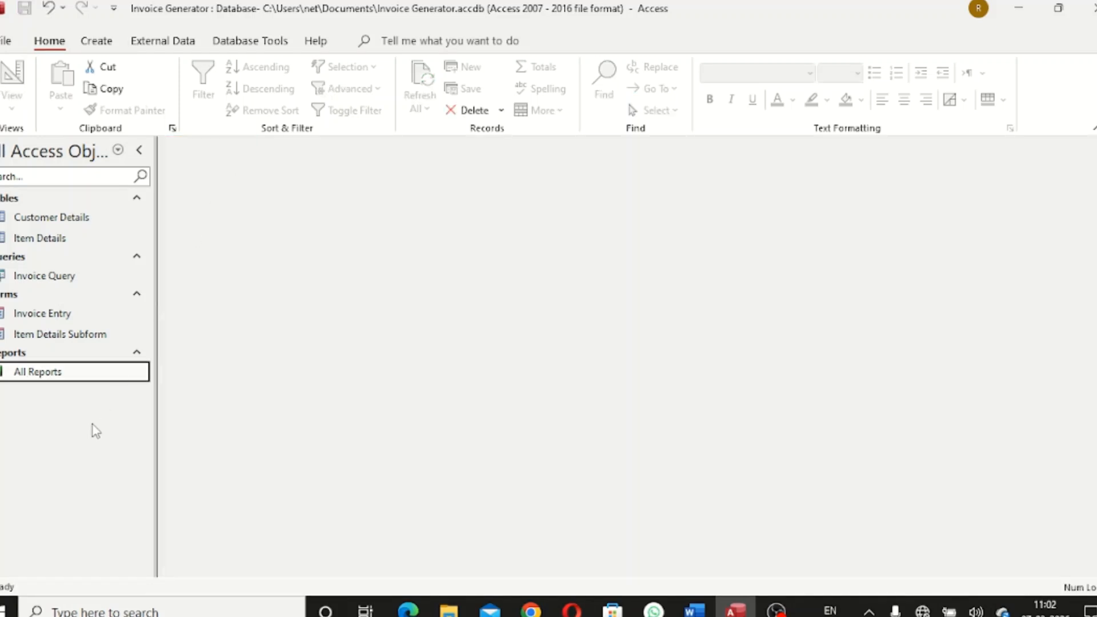
pyautogui.rightClick(94, 372)
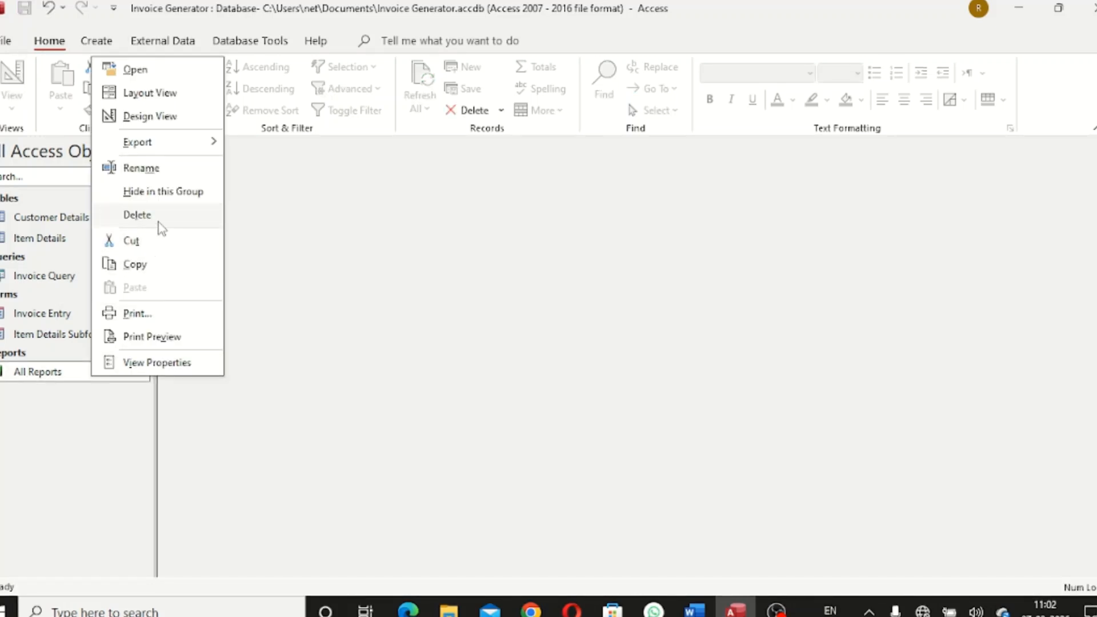
pyautogui.click(163, 116)
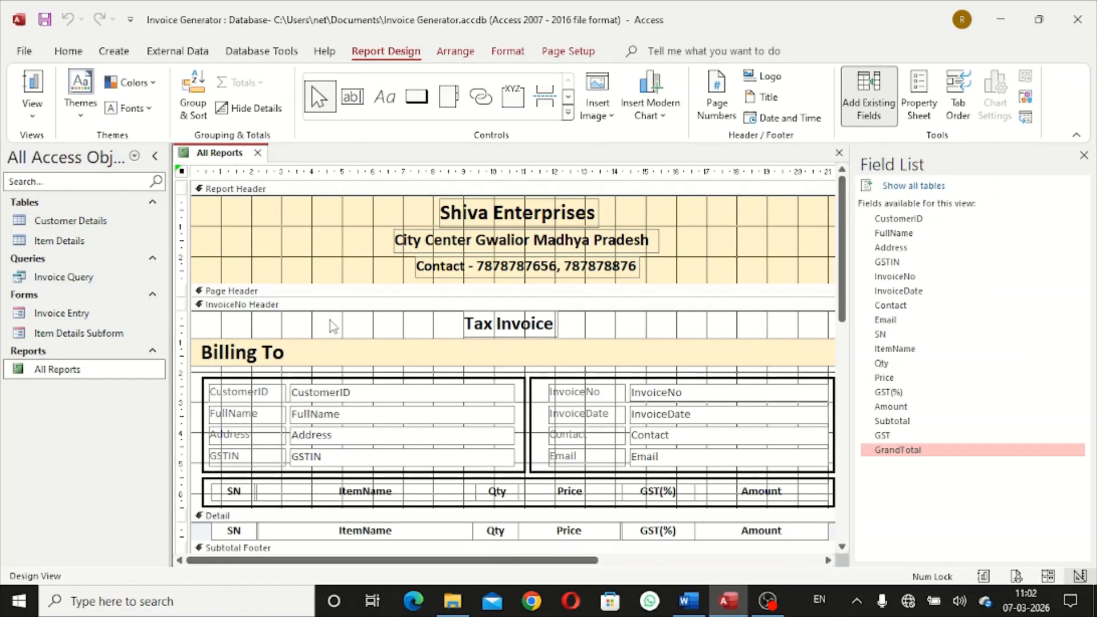
pyautogui.click(326, 305)
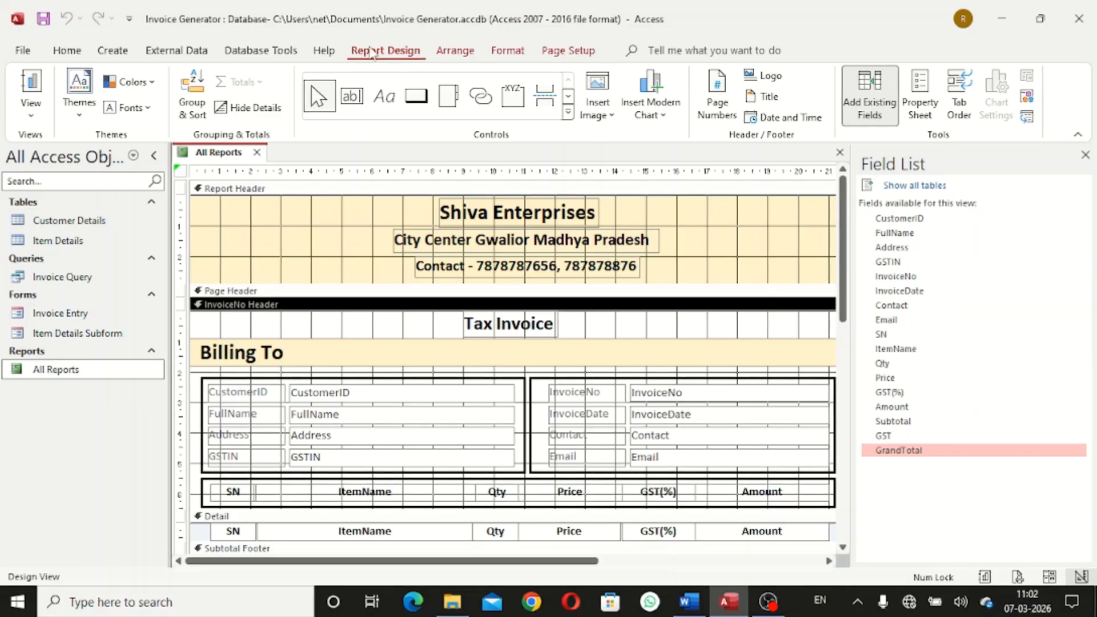
# Change the InvoiceNo Header's Shape Fill from light green to light blue
pyautogui.click(506, 50)
pyautogui.click(749, 75)
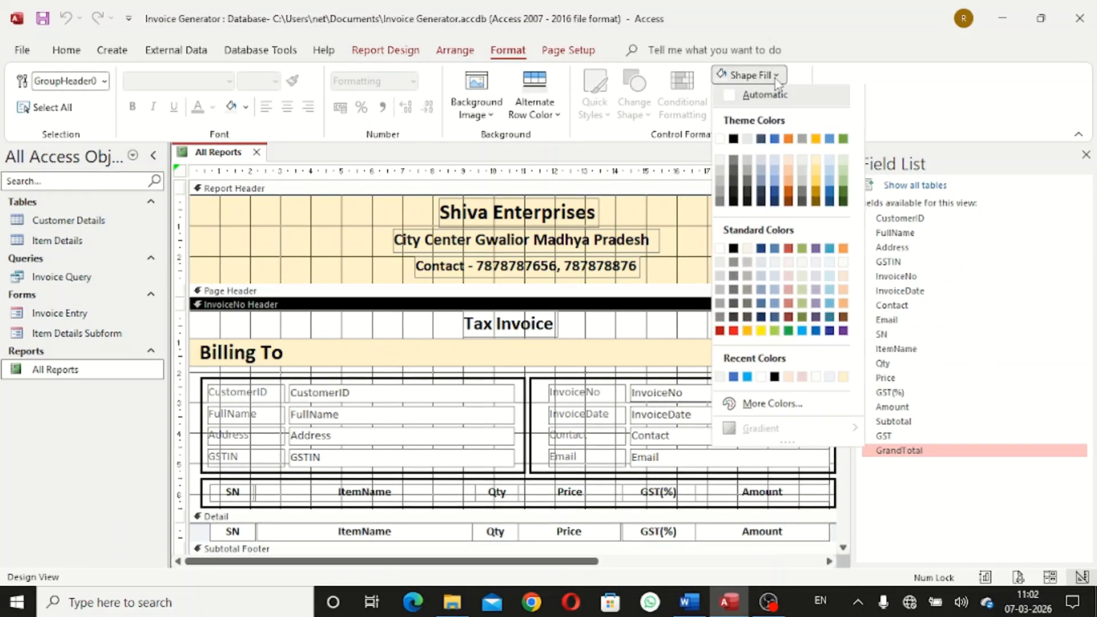
pyautogui.click(845, 163)
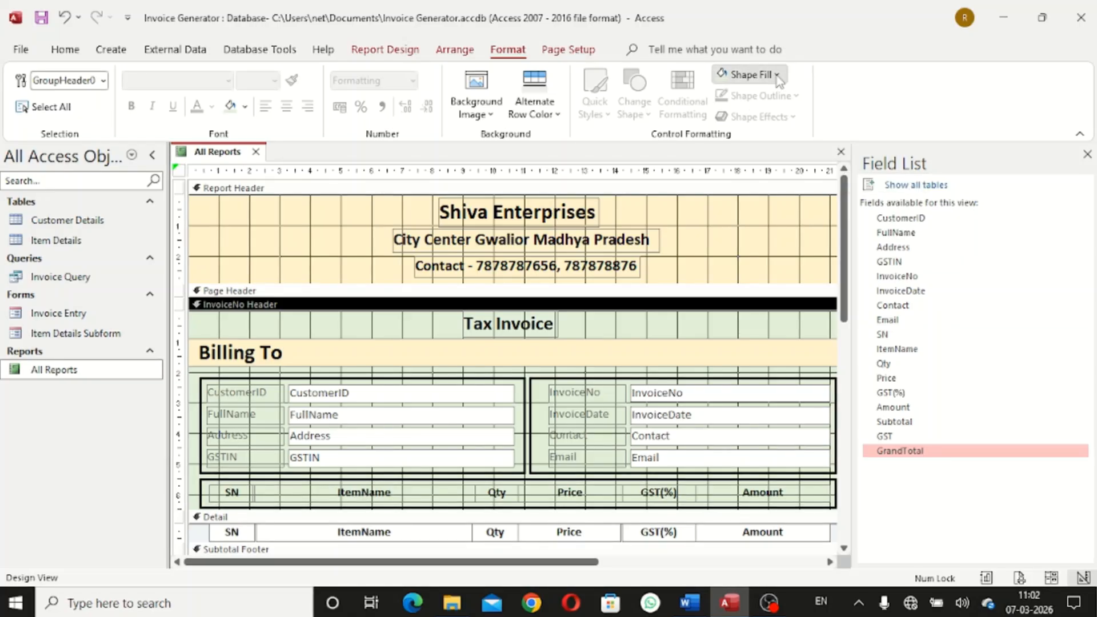
pyautogui.click(749, 75)
pyautogui.click(762, 264)
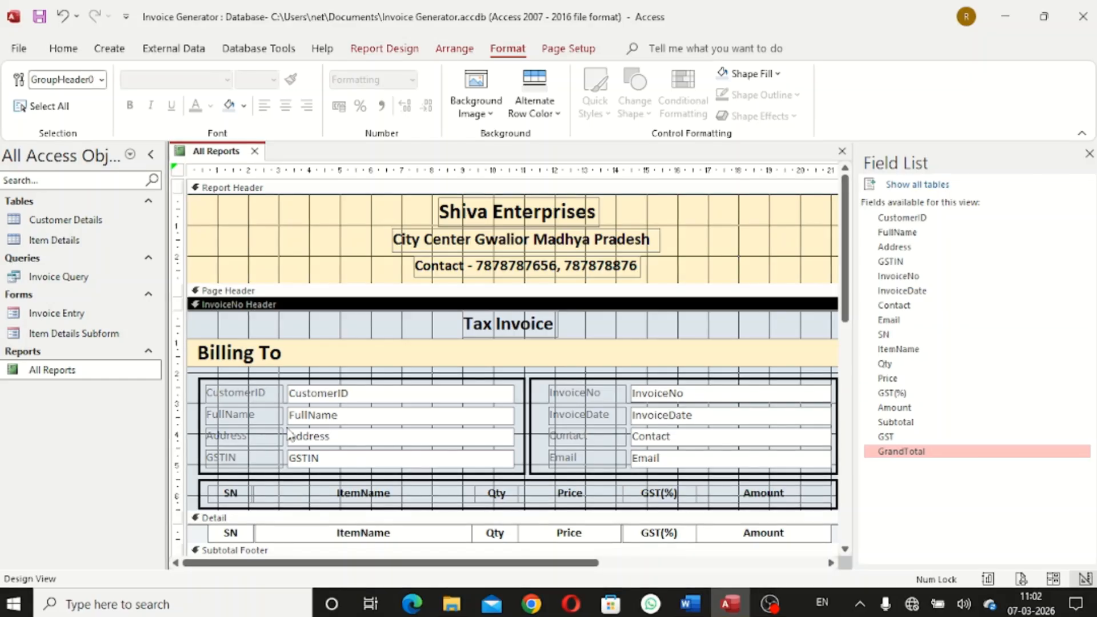
pyautogui.click(209, 392)
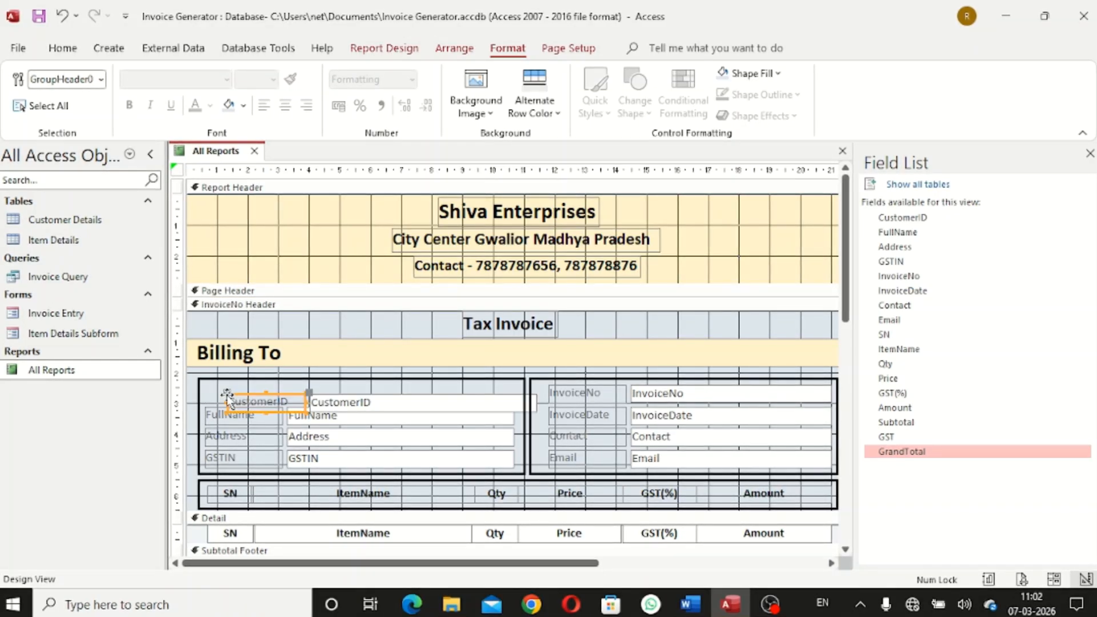
# Make all Billing To and invoice labels and field boxes bold with a dark font colour
pyautogui.keyDown('shift'); pyautogui.click(312, 396); pyautogui.keyUp('shift')
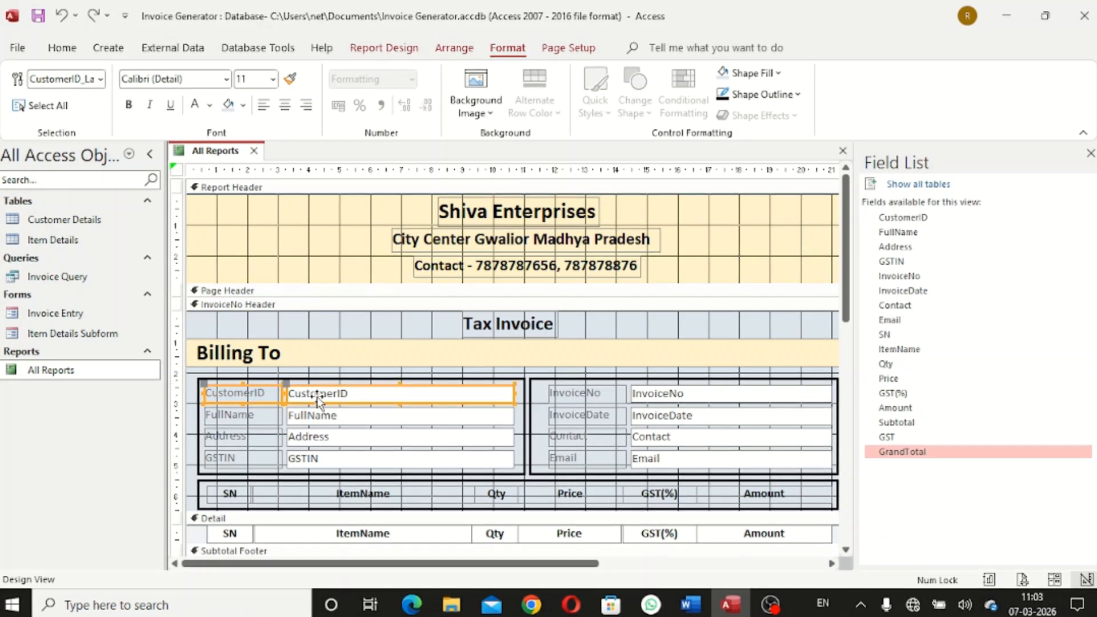
pyautogui.keyDown('shift'); pyautogui.click(260, 417); pyautogui.keyUp('shift')
pyautogui.keyDown('shift'); pyautogui.click(319, 432); pyautogui.keyUp('shift')
pyautogui.keyDown('shift'); pyautogui.click(249, 436); pyautogui.keyUp('shift')
pyautogui.keyDown('shift'); pyautogui.click(326, 420); pyautogui.keyUp('shift')
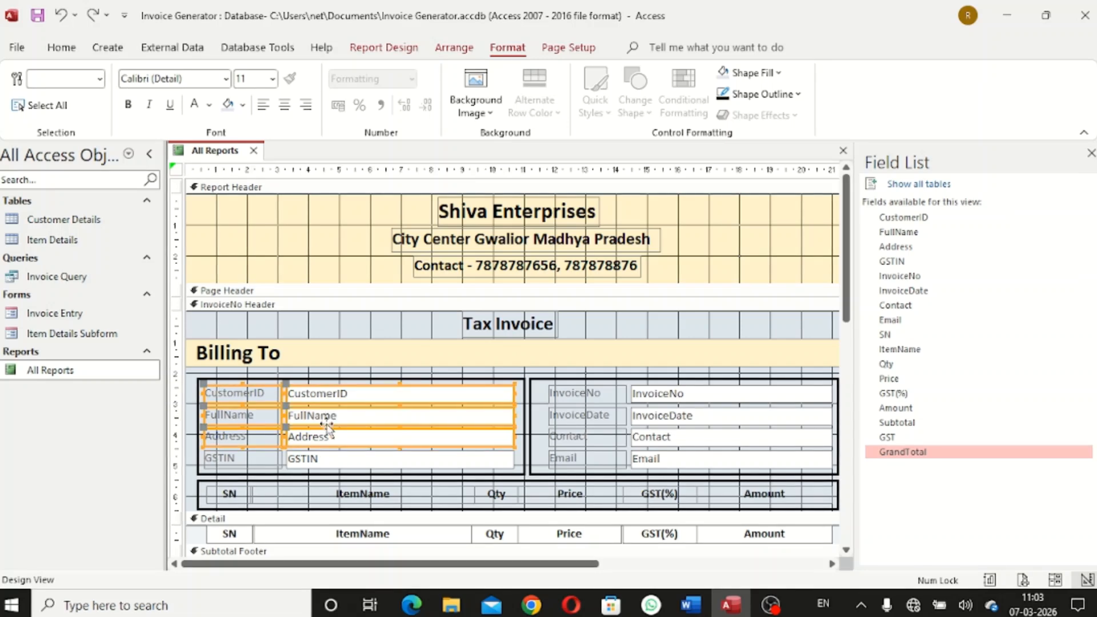
pyautogui.keyDown('shift'); pyautogui.click(323, 464); pyautogui.keyUp('shift')
pyautogui.keyDown('shift'); pyautogui.click(251, 464); pyautogui.keyUp('shift')
pyautogui.keyDown('shift'); pyautogui.click(593, 458); pyautogui.keyUp('shift')
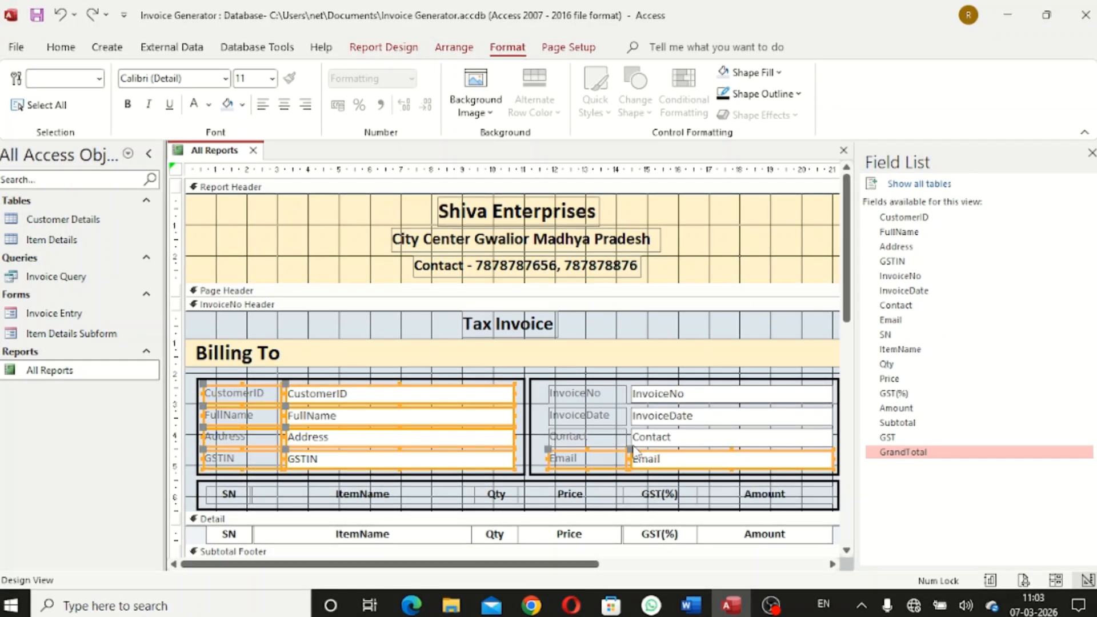
pyautogui.keyDown('shift'); pyautogui.click(589, 438); pyautogui.keyUp('shift')
pyautogui.keyDown('shift'); pyautogui.click(590, 416); pyautogui.keyUp('shift')
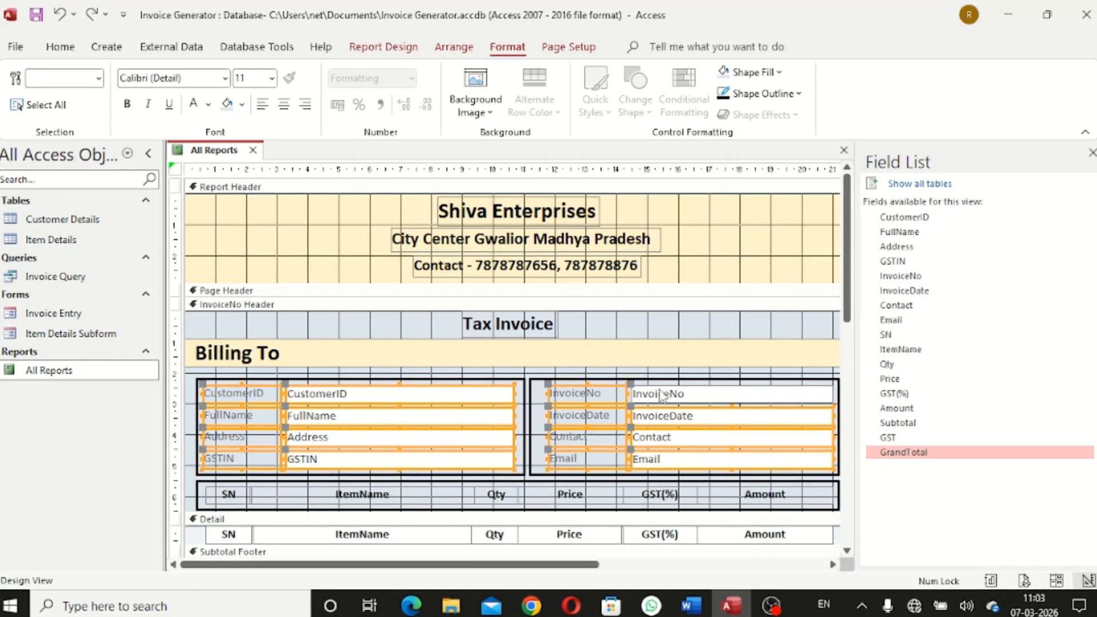
pyautogui.keyDown('shift'); pyautogui.click(578, 394); pyautogui.keyUp('shift')
pyautogui.click(127, 103)
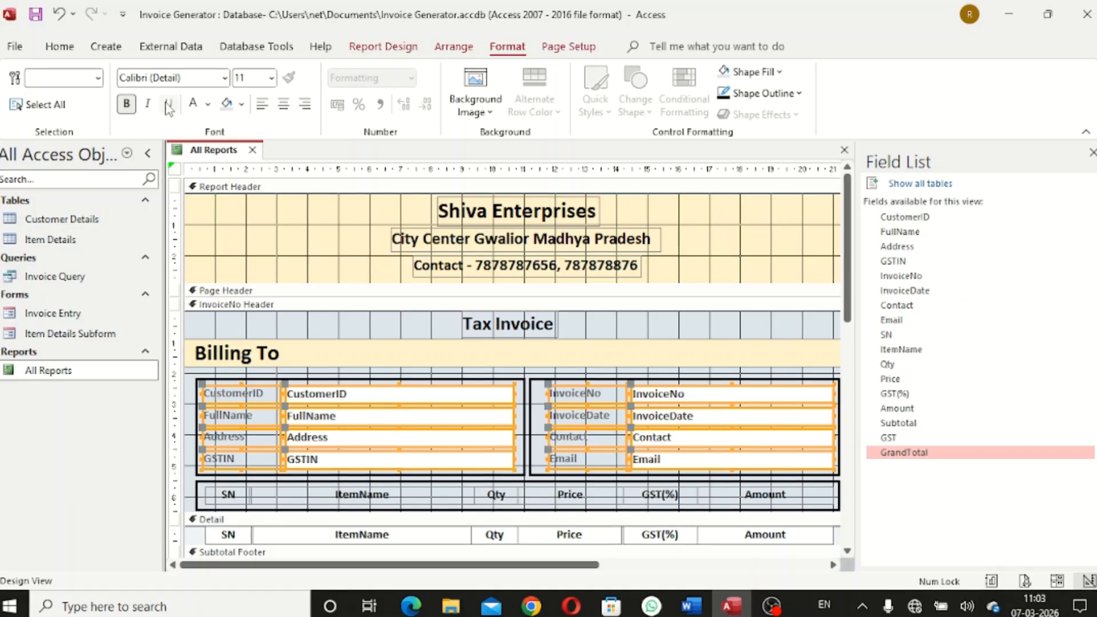
pyautogui.click(207, 104)
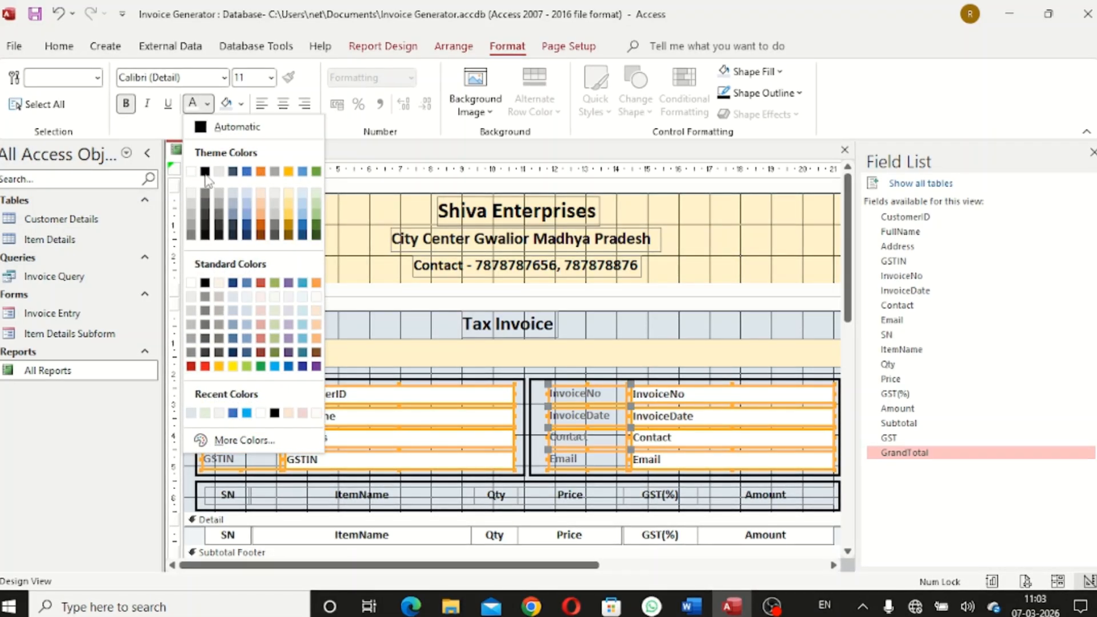
pyautogui.click(206, 172)
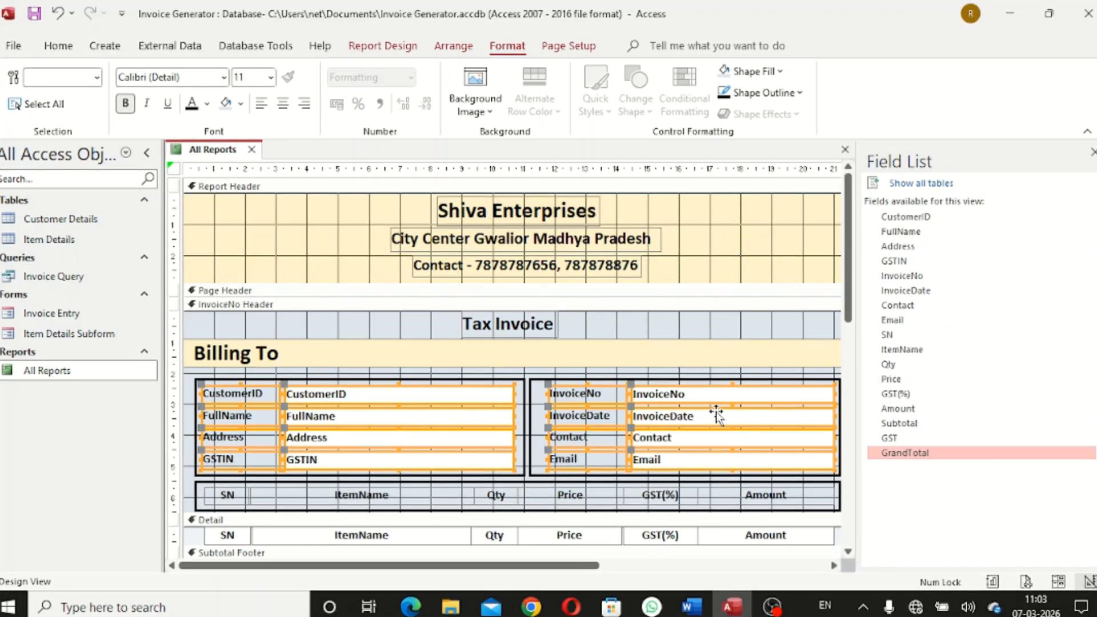
# Select the InvoiceNo and InvoiceDate field boxes, then the Subtotal Footer section
pyautogui.click(850, 407)
pyautogui.scroll(5, 851, 452)
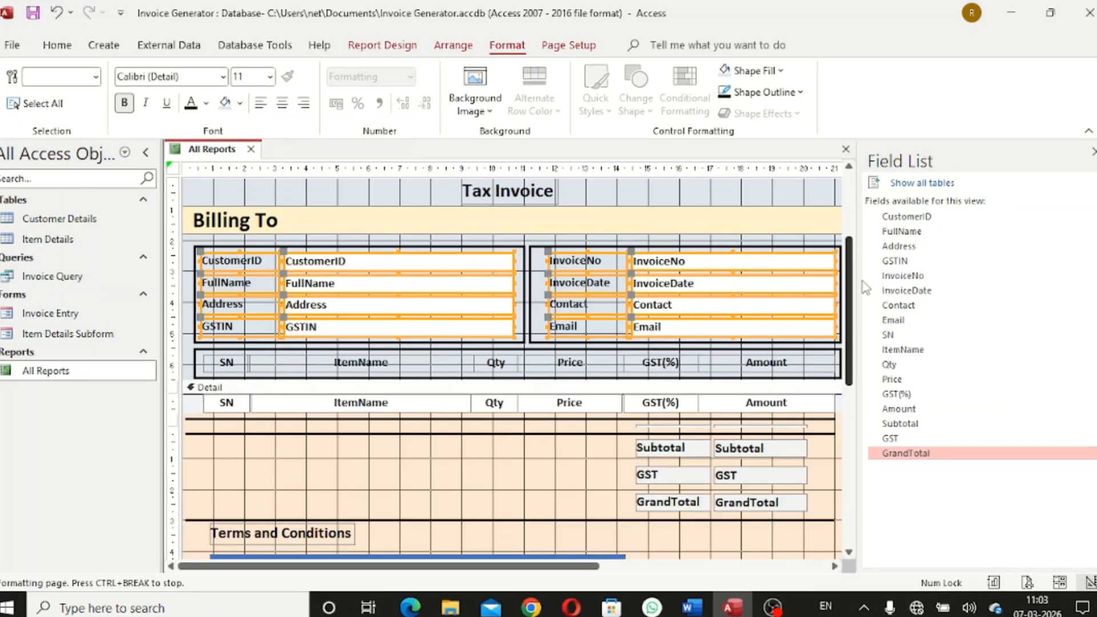
pyautogui.click(526, 550)
pyautogui.click(729, 316)
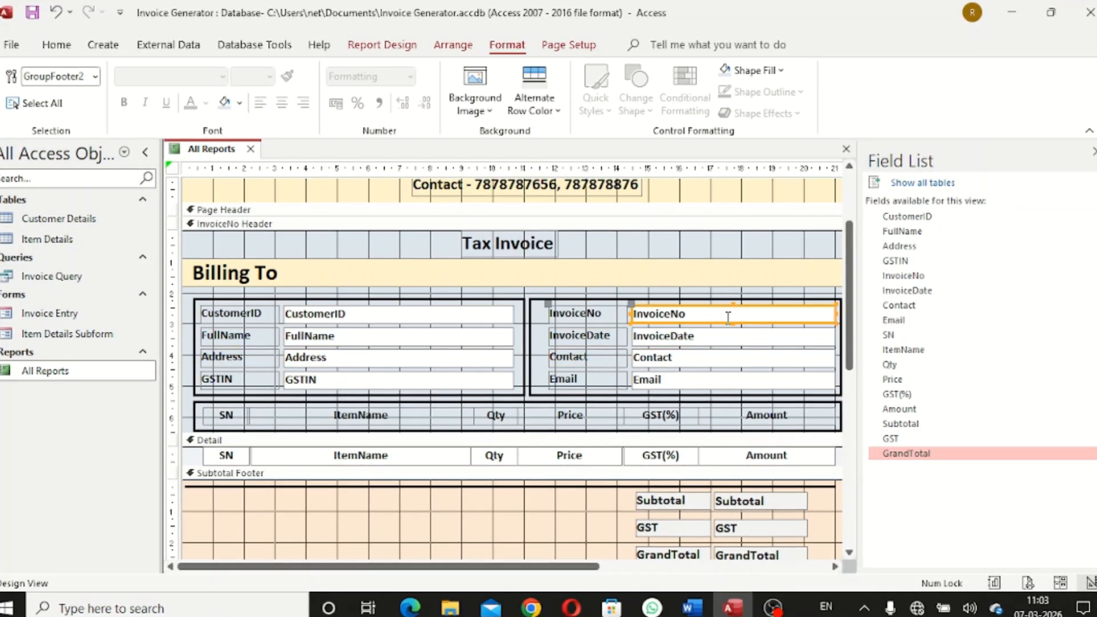
pyautogui.keyDown('shift'); pyautogui.click(722, 342); pyautogui.keyUp('shift')
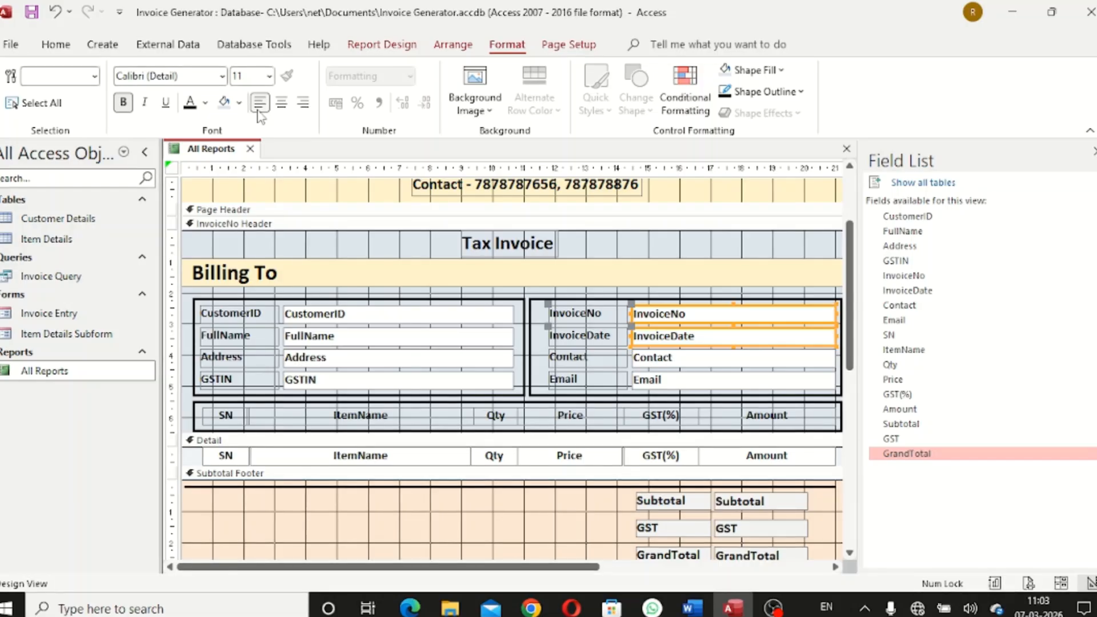
pyautogui.click(541, 540)
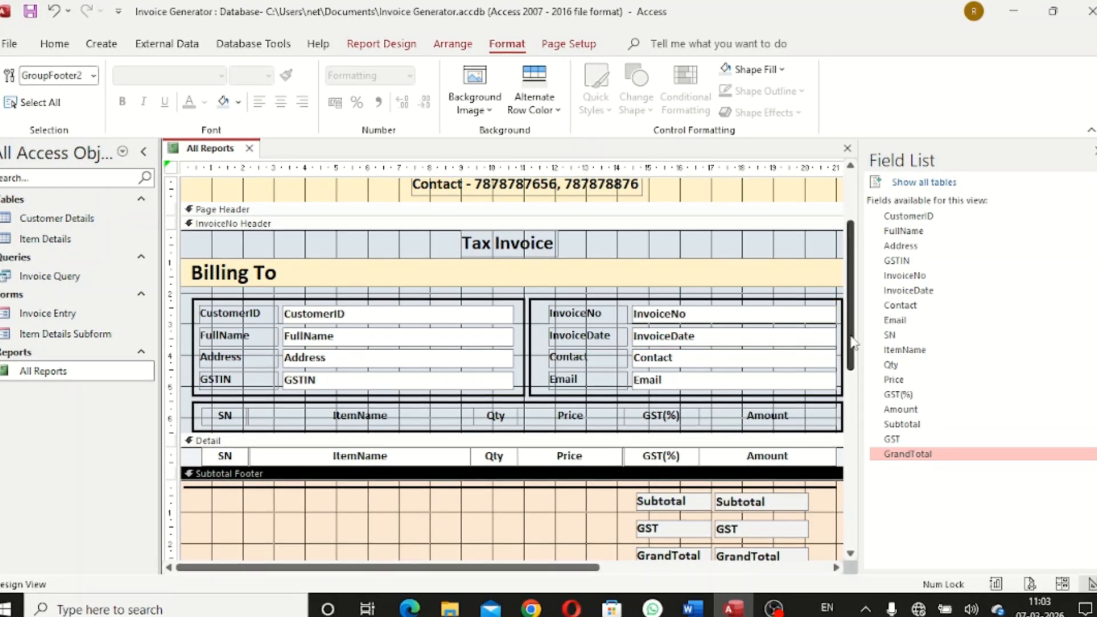
pyautogui.moveTo(853, 343)
pyautogui.mouseDown()
pyautogui.moveTo(855, 474)
pyautogui.moveTo(861, 332)
pyautogui.mouseUp()
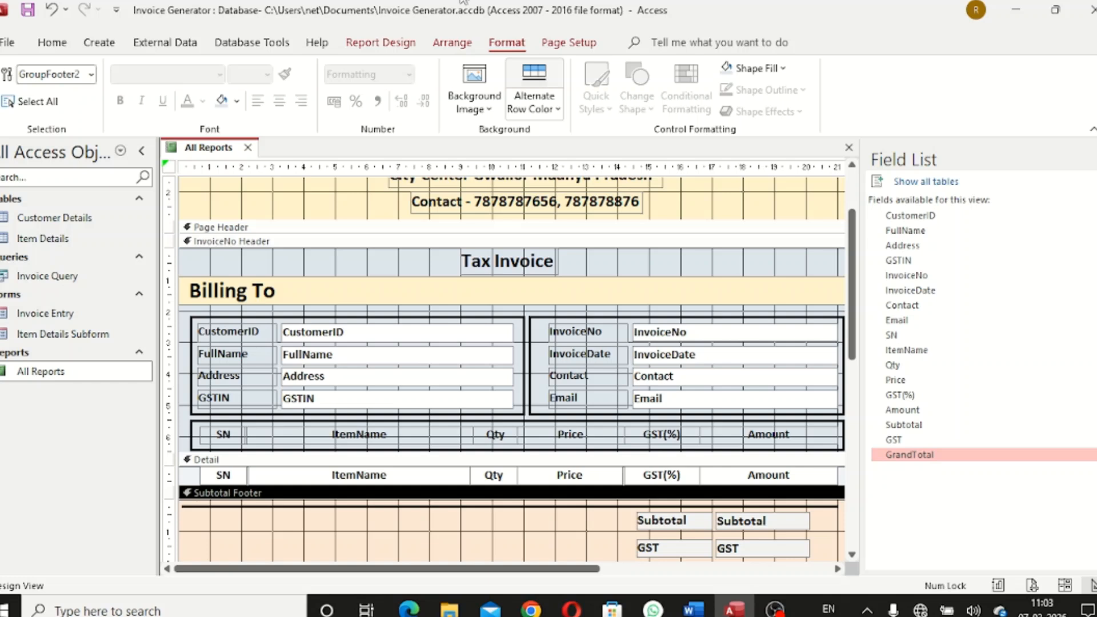
# Add an SN sort level in Group, Sort and Total, then bring up the Word formulas document
pyautogui.click(380, 42)
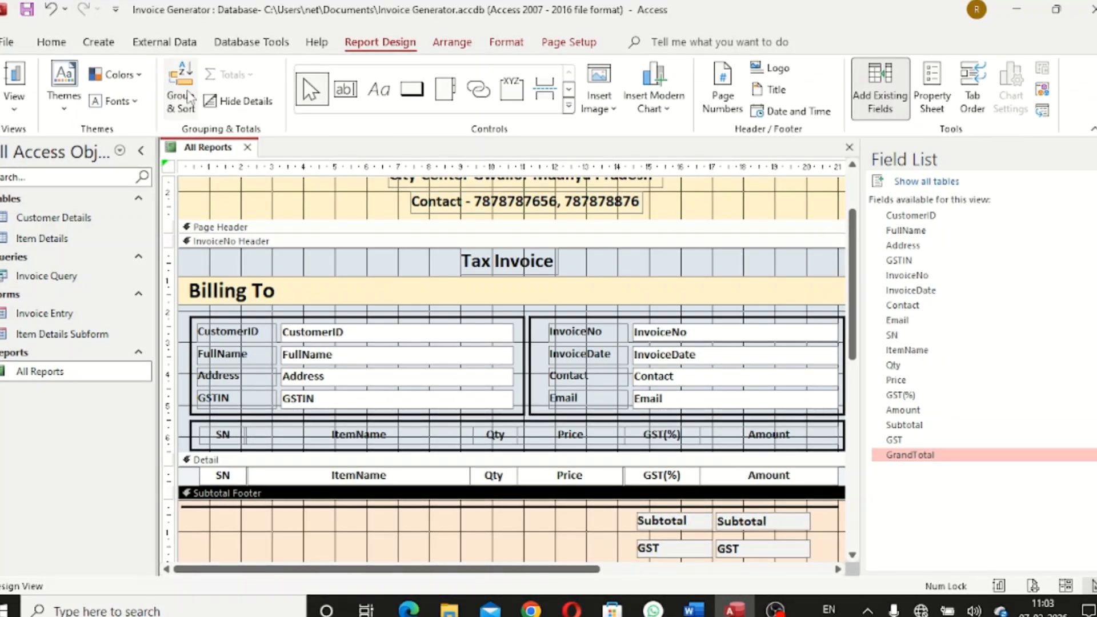
pyautogui.click(190, 98)
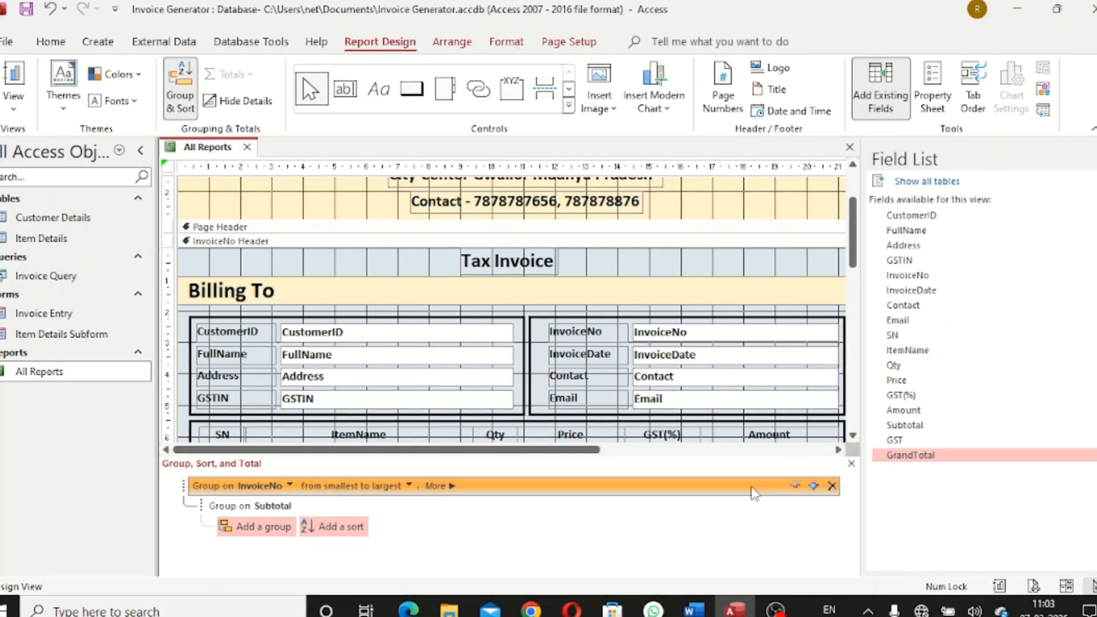
pyautogui.click(353, 528)
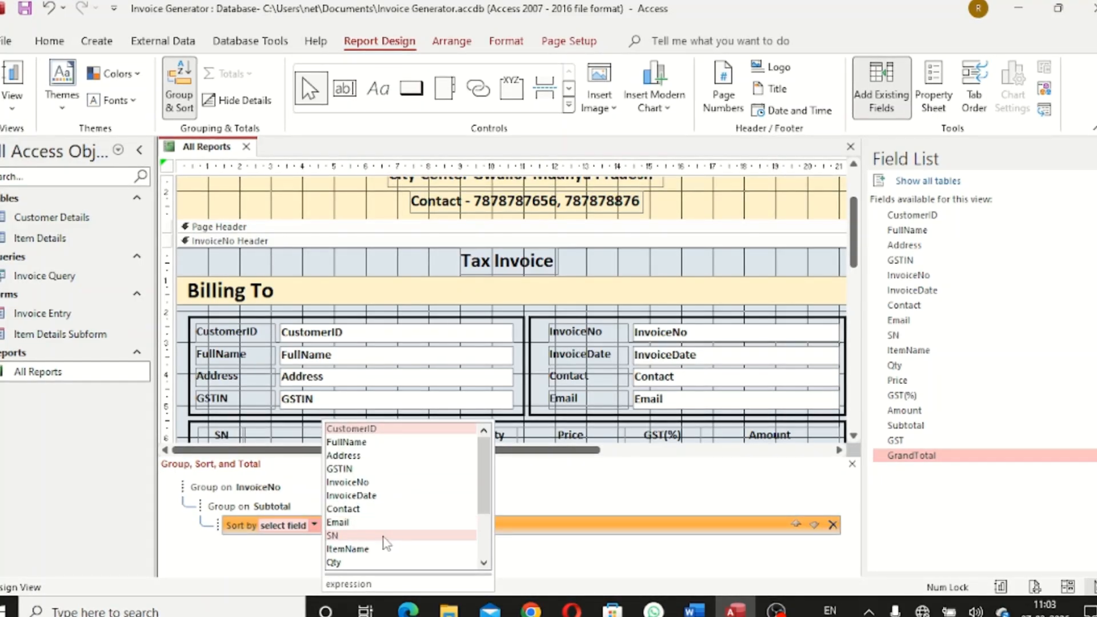
pyautogui.click(384, 536)
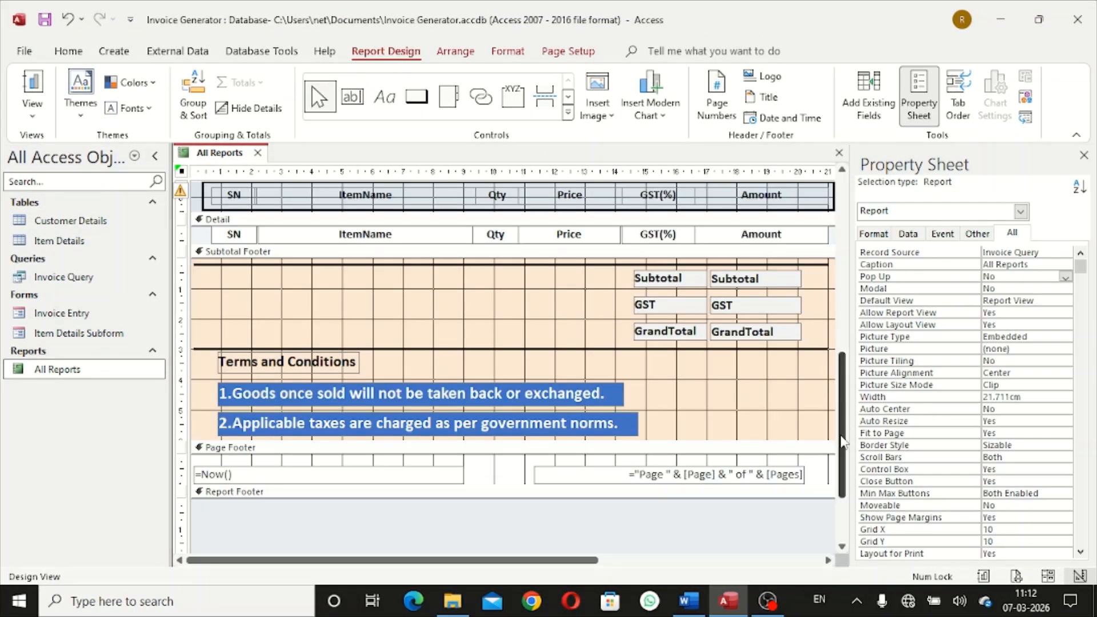
pyautogui.moveTo(840, 443); pyautogui.dragTo(848, 389)
pyautogui.click(570, 395)
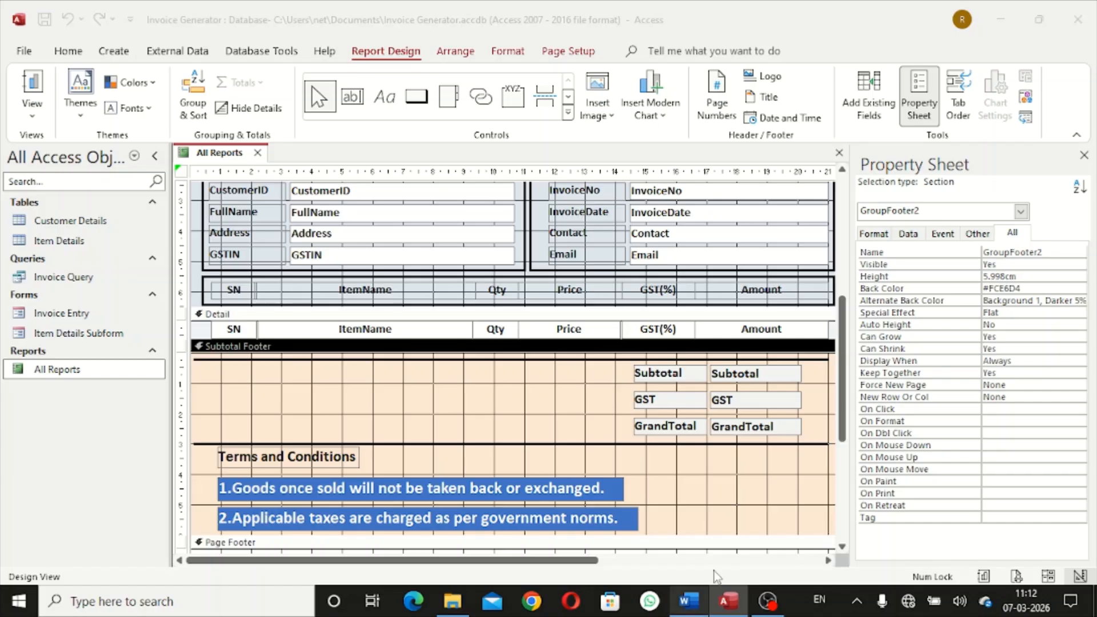
pyautogui.click(688, 600)
pyautogui.click(471, 325)
# Copy the Subtotal formula from Word and paste it into the footer's Subtotal box
pyautogui.scroll(5, 588, 341)
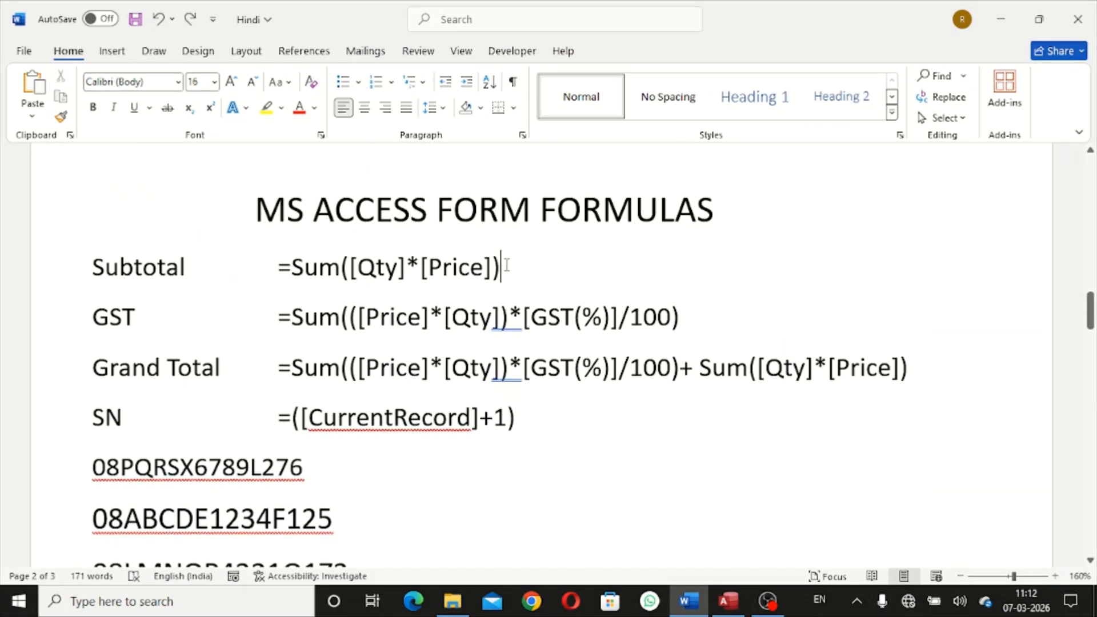
pyautogui.moveTo(503, 271); pyautogui.dragTo(281, 280)
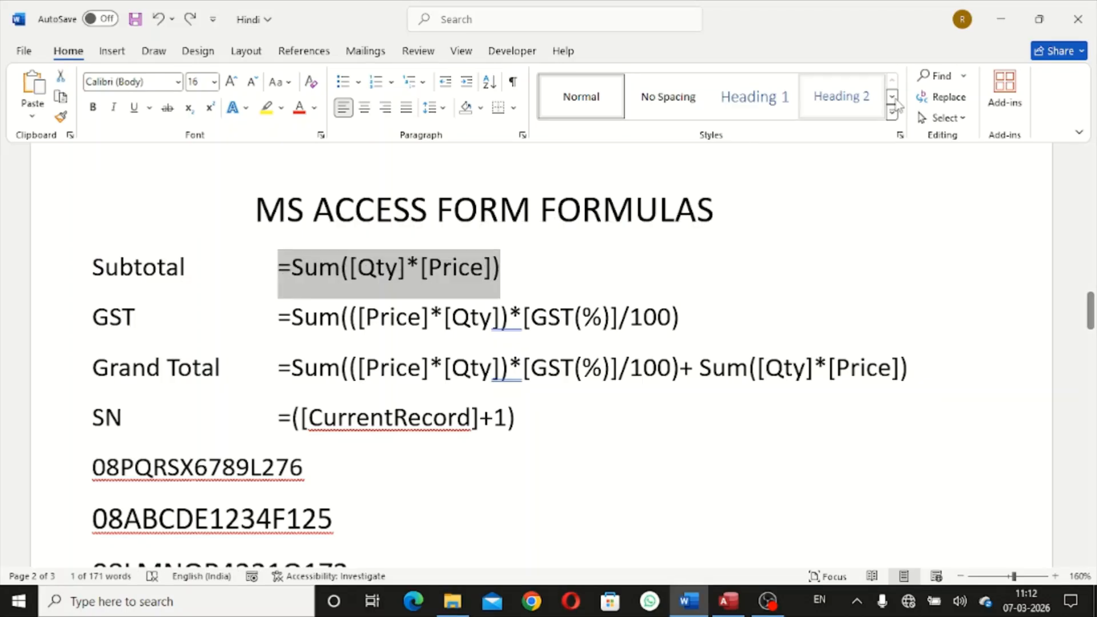
pyautogui.click(999, 13)
pyautogui.click(758, 375)
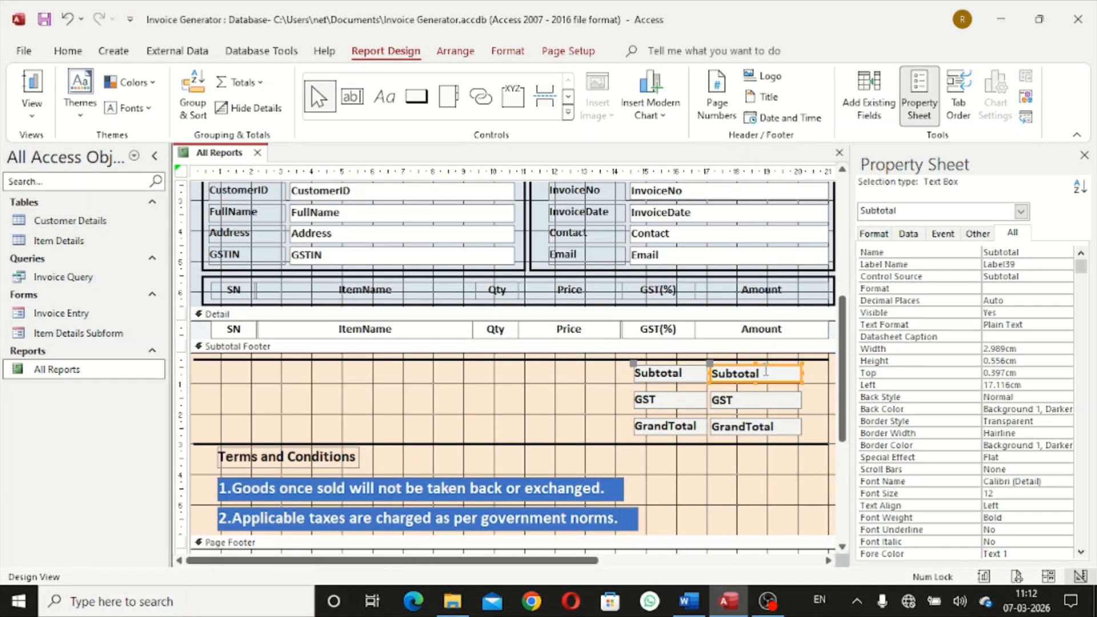
pyautogui.hotkey('ctrl', 'a')
pyautogui.press('BackSpace')
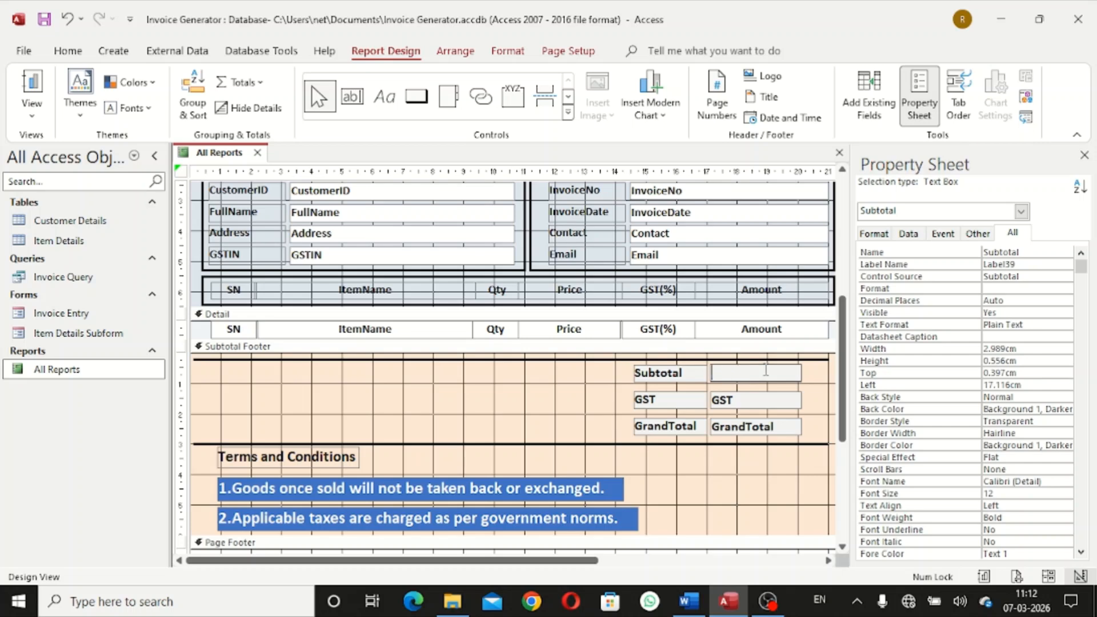
pyautogui.hotkey('ctrl', 'v')
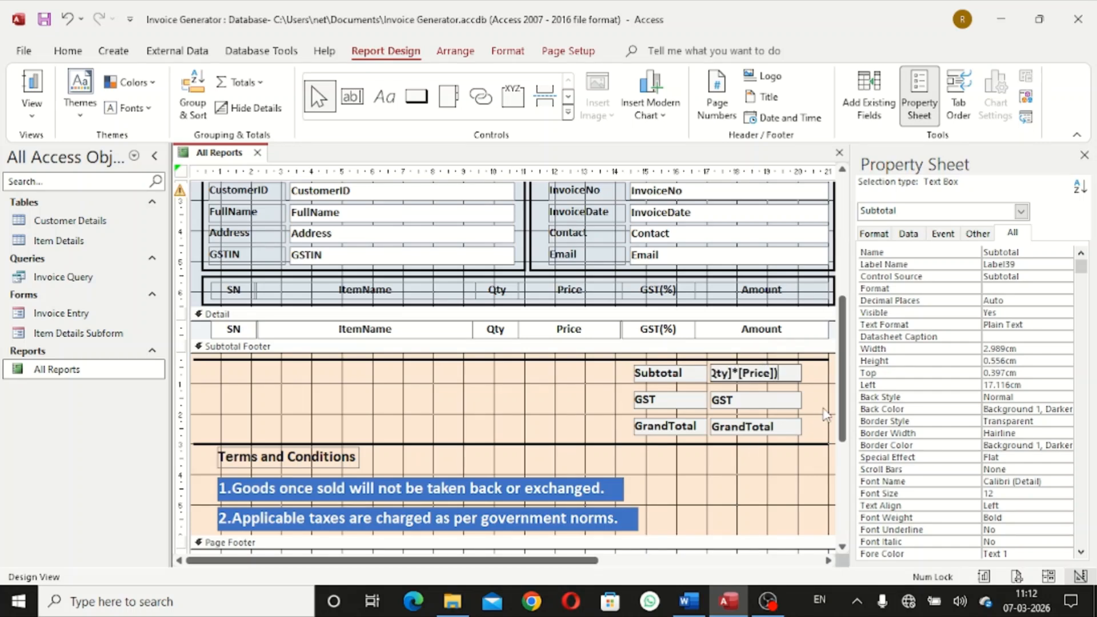
pyautogui.click(823, 409)
# Copy the GST formula from Word and replace the GST box's text with it
pyautogui.click(688, 601)
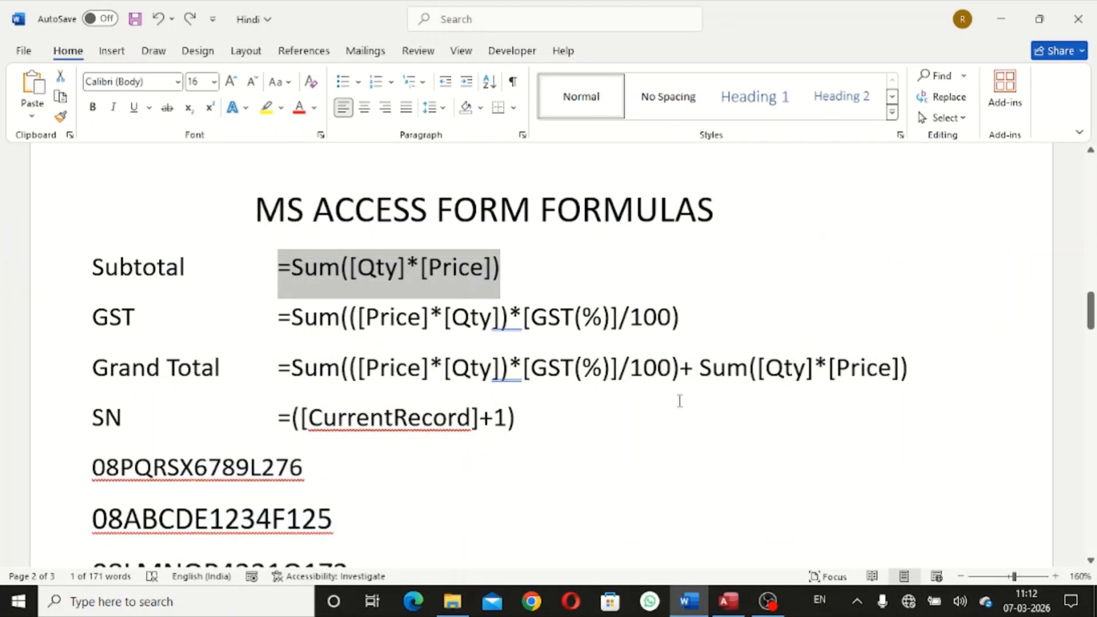
pyautogui.moveTo(683, 320); pyautogui.dragTo(274, 332)
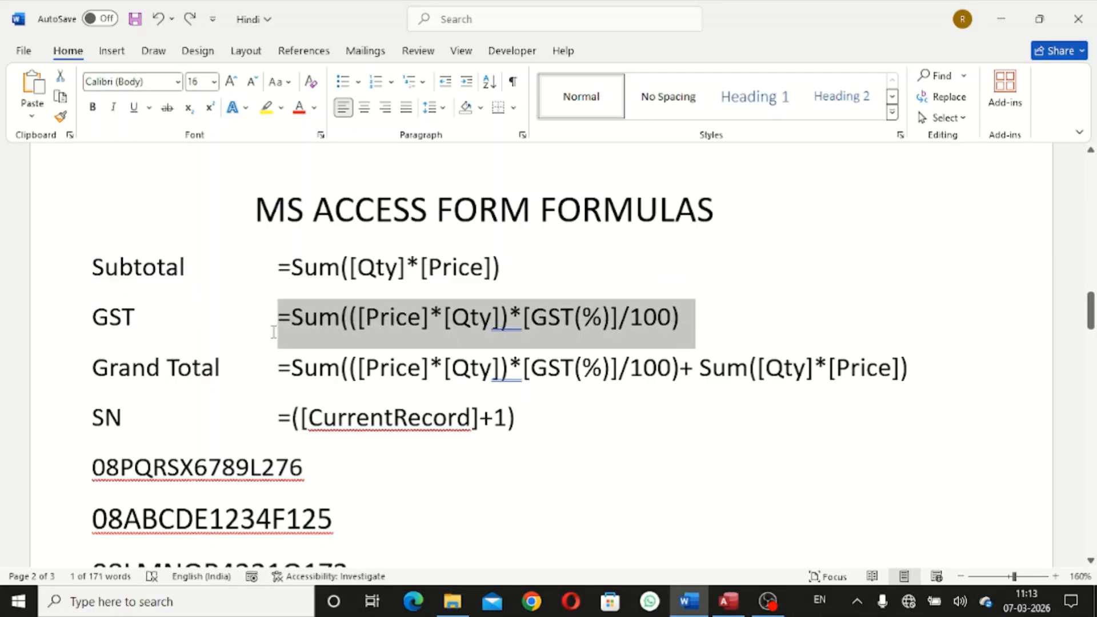
pyautogui.click(1002, 19)
pyautogui.click(764, 400)
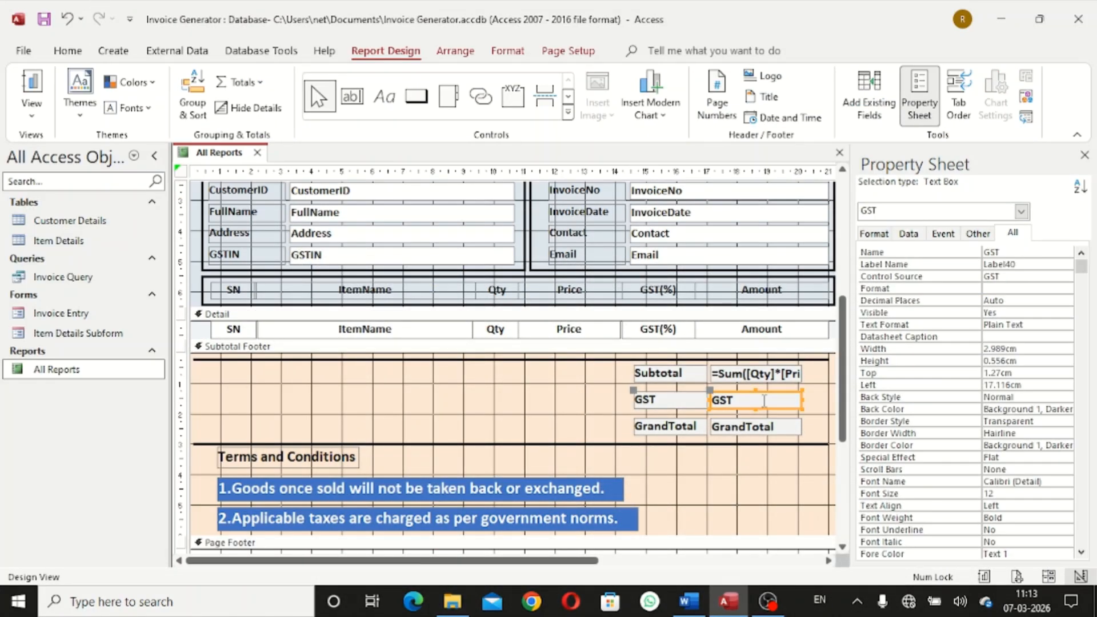
pyautogui.click(764, 400)
pyautogui.press('BackSpace')
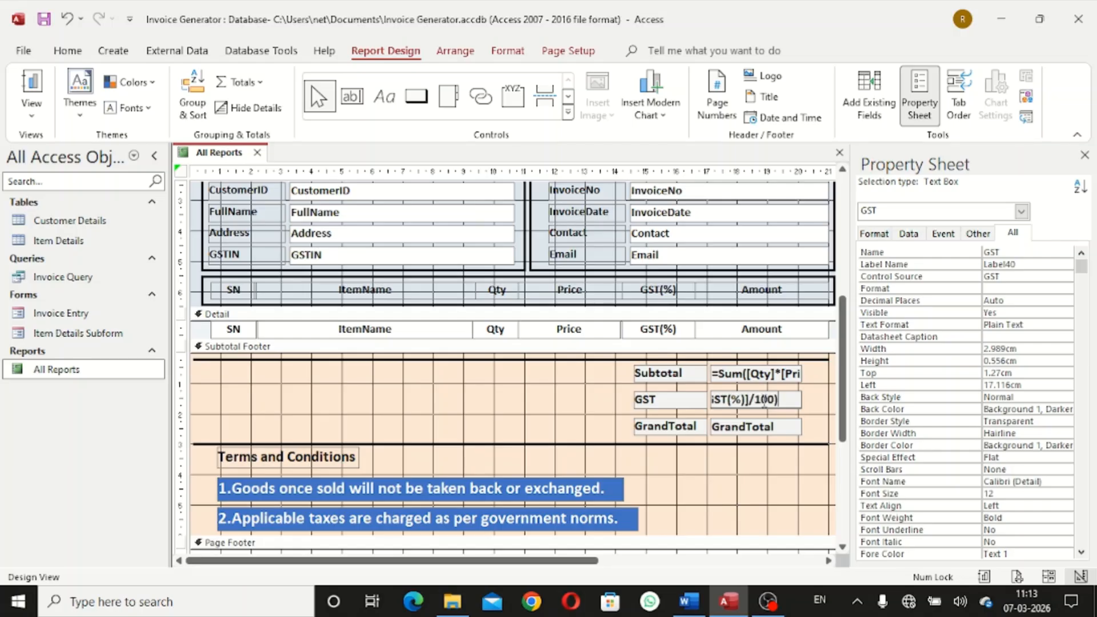
pyautogui.click(819, 433)
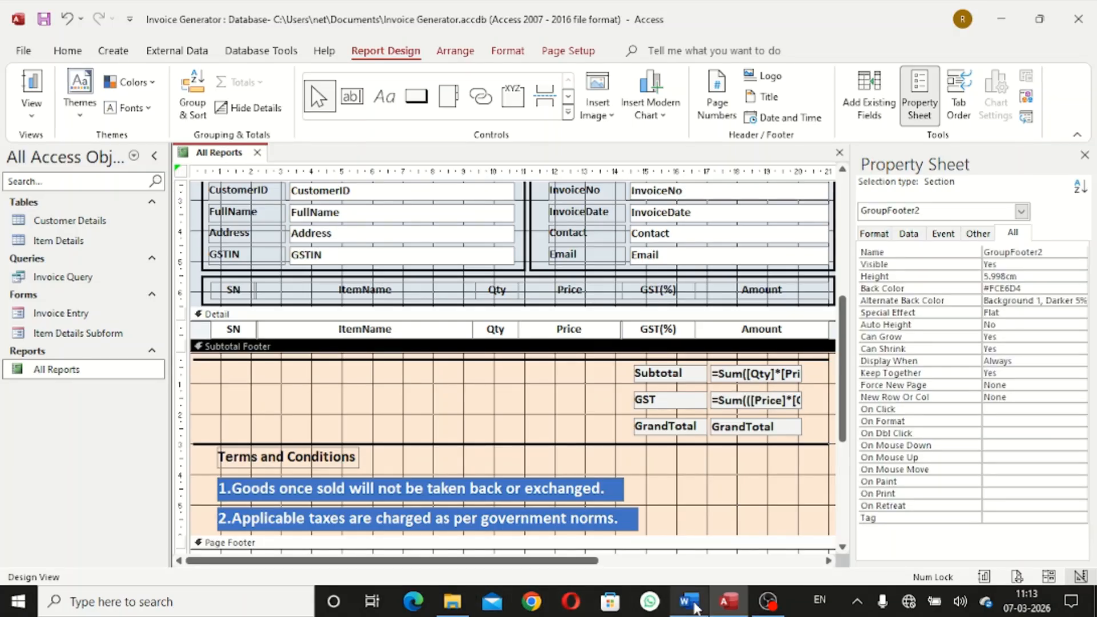
# Copy the Grand Total formula from Word and paste it into the GrandTotal box
pyautogui.click(689, 601)
pyautogui.moveTo(282, 377); pyautogui.dragTo(914, 375)
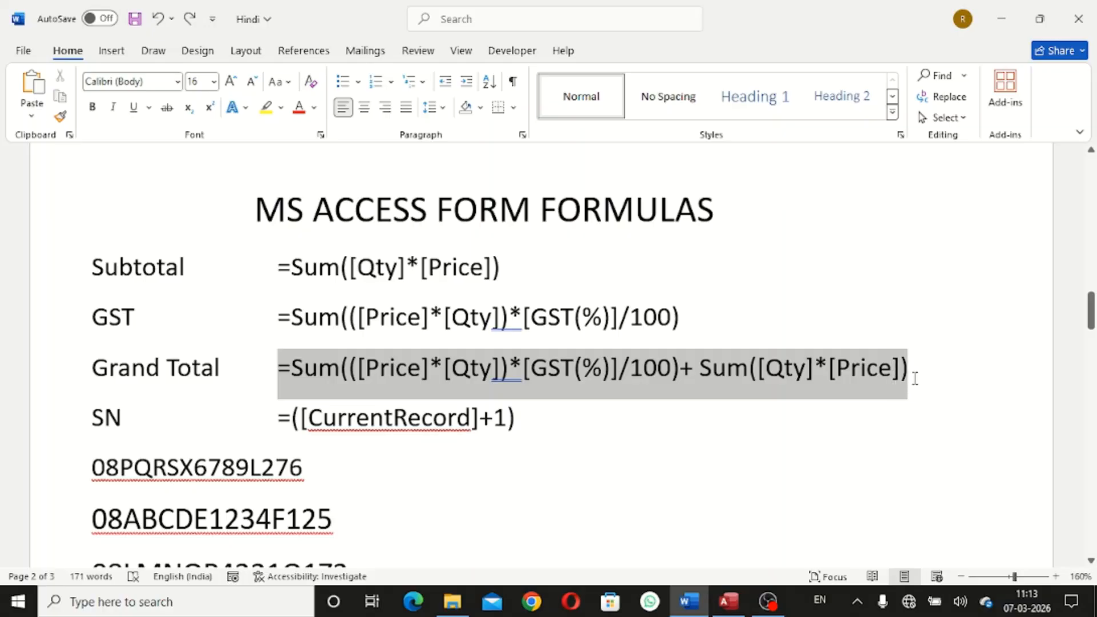
pyautogui.click(1000, 7)
pyautogui.click(774, 426)
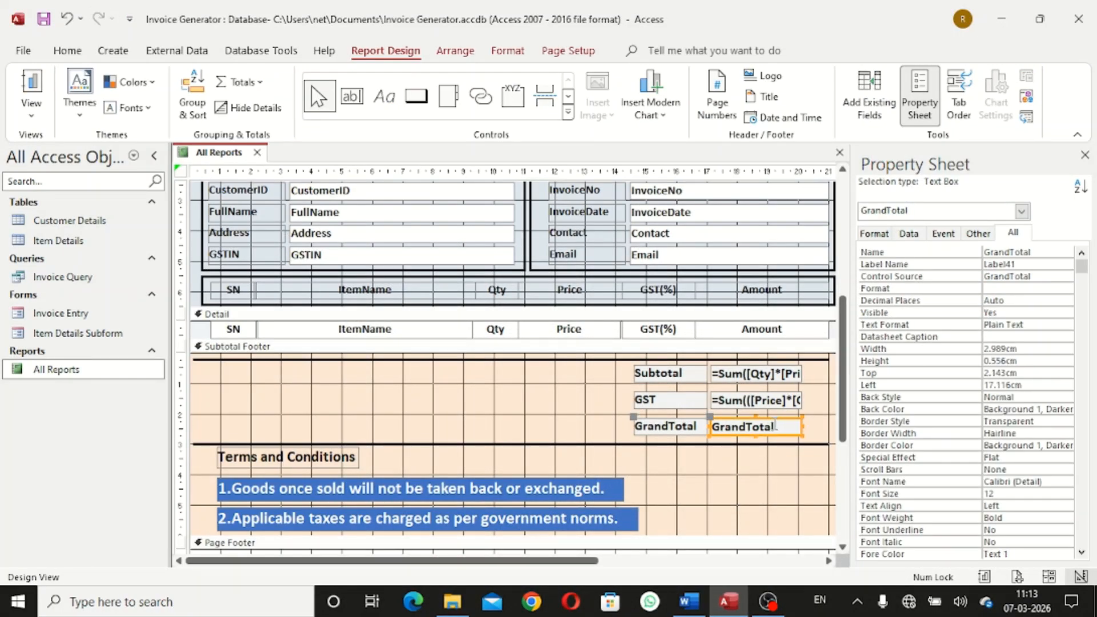
pyautogui.click(774, 426)
pyautogui.press('BackSpace')
pyautogui.press('BackSpace')
pyautogui.press('BackSpace')
pyautogui.press('BackSpace')
pyautogui.press('BackSpace')
pyautogui.press('BackSpace')
pyautogui.press('BackSpace')
pyautogui.press('BackSpace')
pyautogui.hotkey('ctrl', 'v')
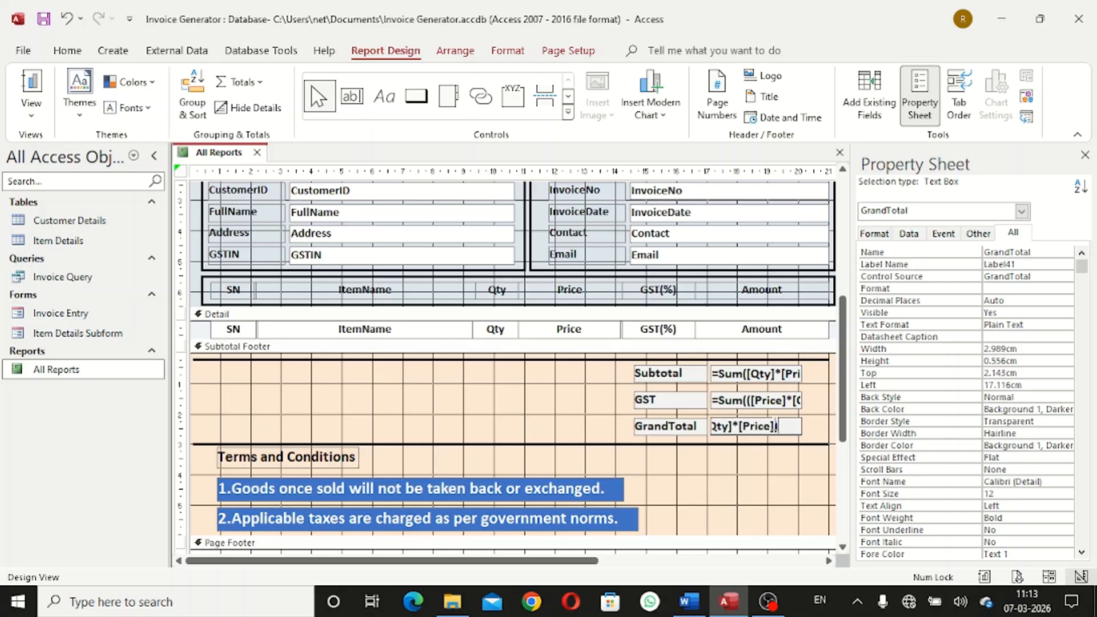
pyautogui.click(542, 417)
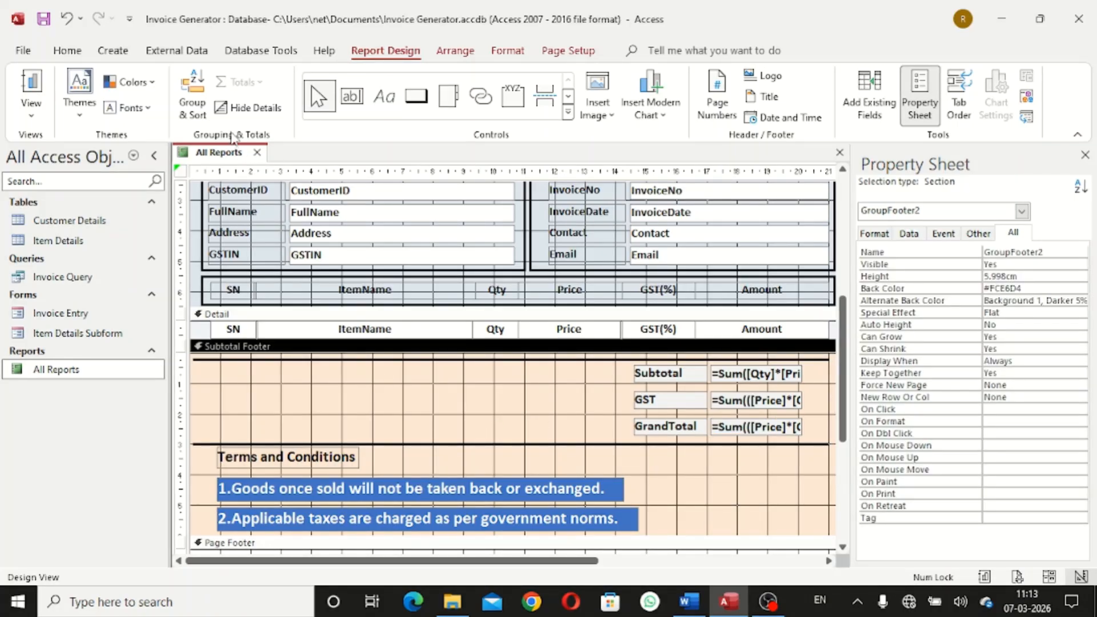
# Switch All Reports to Report View, then close and reopen the report
pyautogui.rightClick(223, 152)
pyautogui.click(277, 233)
pyautogui.moveTo(1092, 258)
pyautogui.mouseDown()
pyautogui.moveTo(1091, 349)
pyautogui.moveTo(1091, 246)
pyautogui.mouseUp()
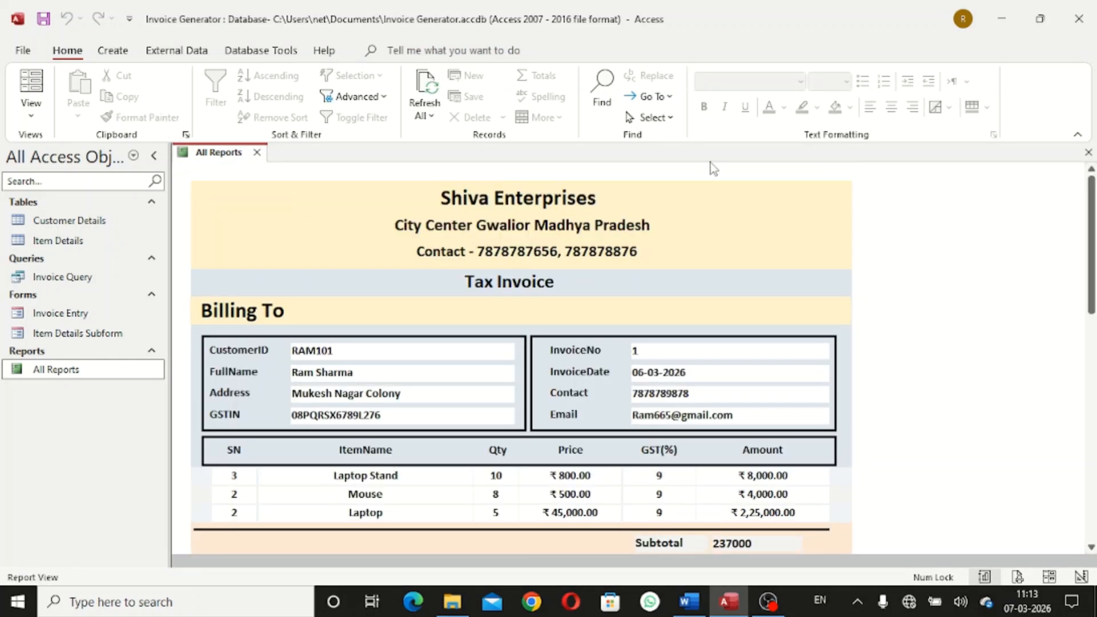
pyautogui.click(258, 153)
pyautogui.doubleClick(111, 370)
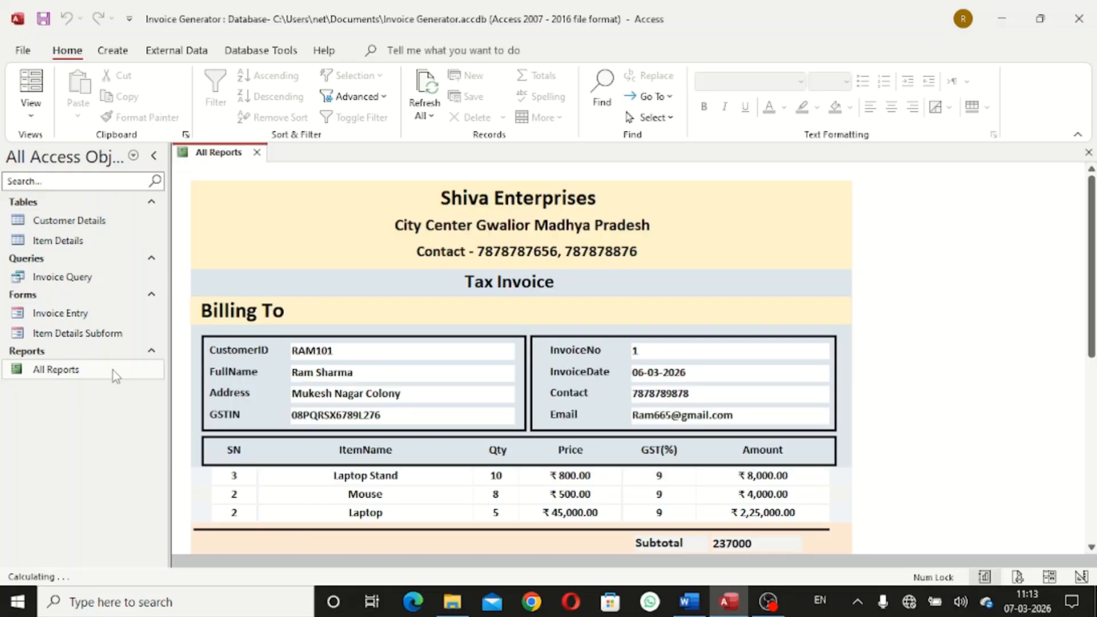
# Open Print Preview and scroll to check Subtotal 237000, GST 21330 and GrandTotal 258330
pyautogui.rightClick(210, 157)
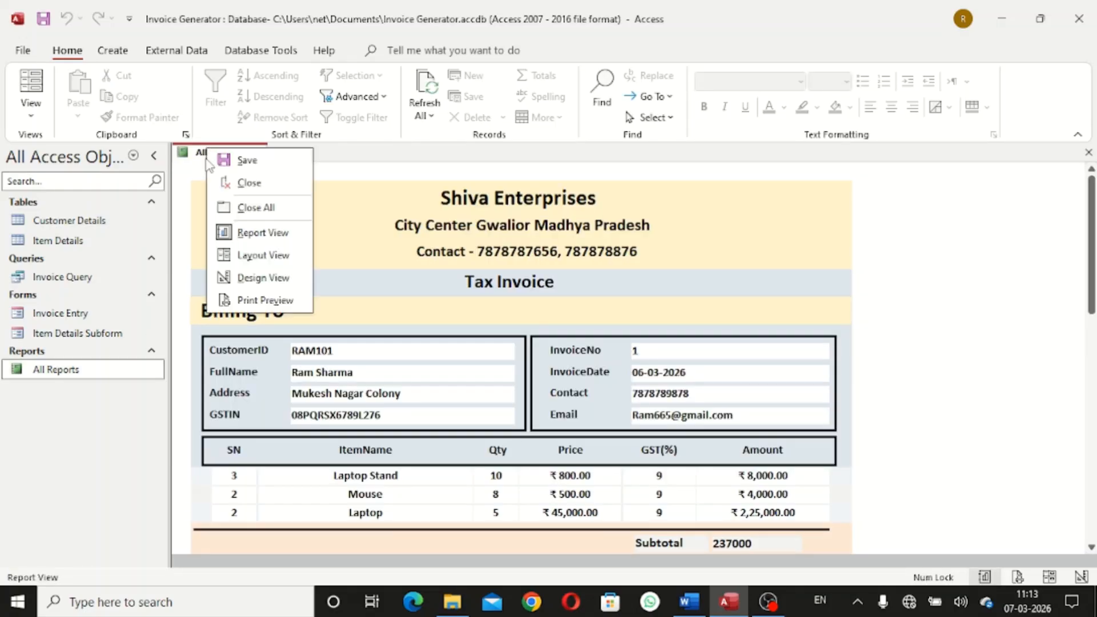
pyautogui.click(264, 301)
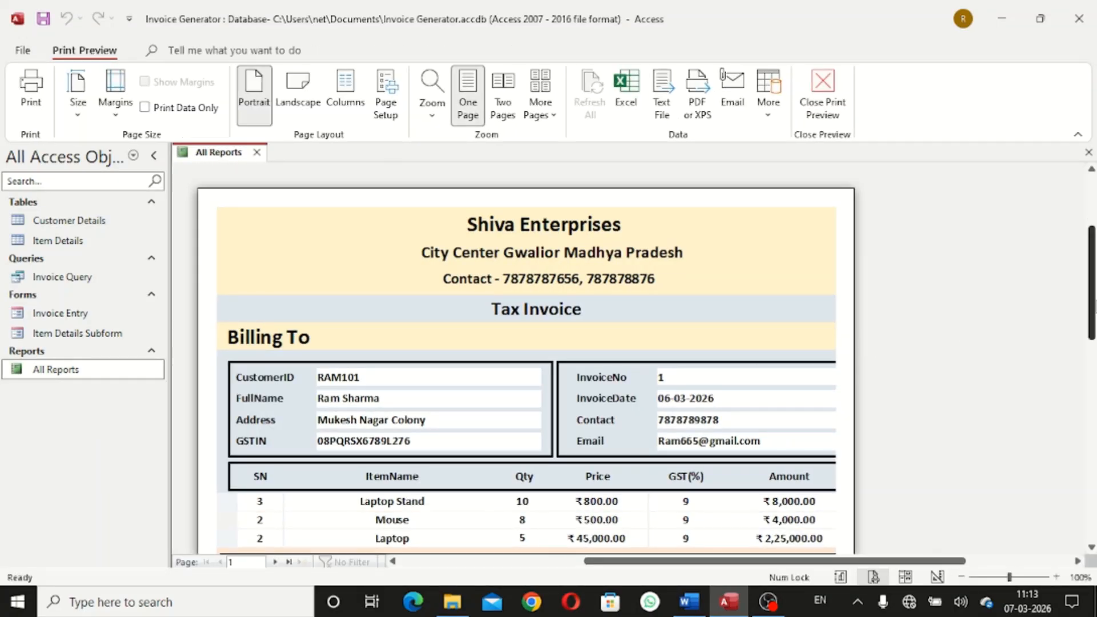
pyautogui.scroll(-2, 1094, 342)
pyautogui.scroll(-5, 1091, 343)
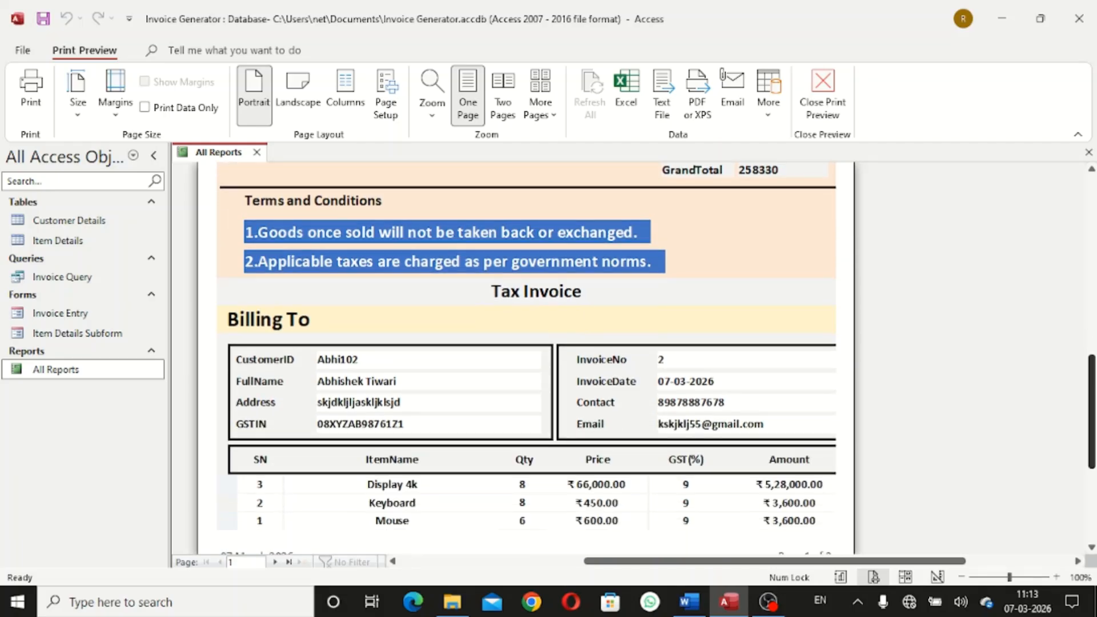
pyautogui.scroll(2, 525, 343)
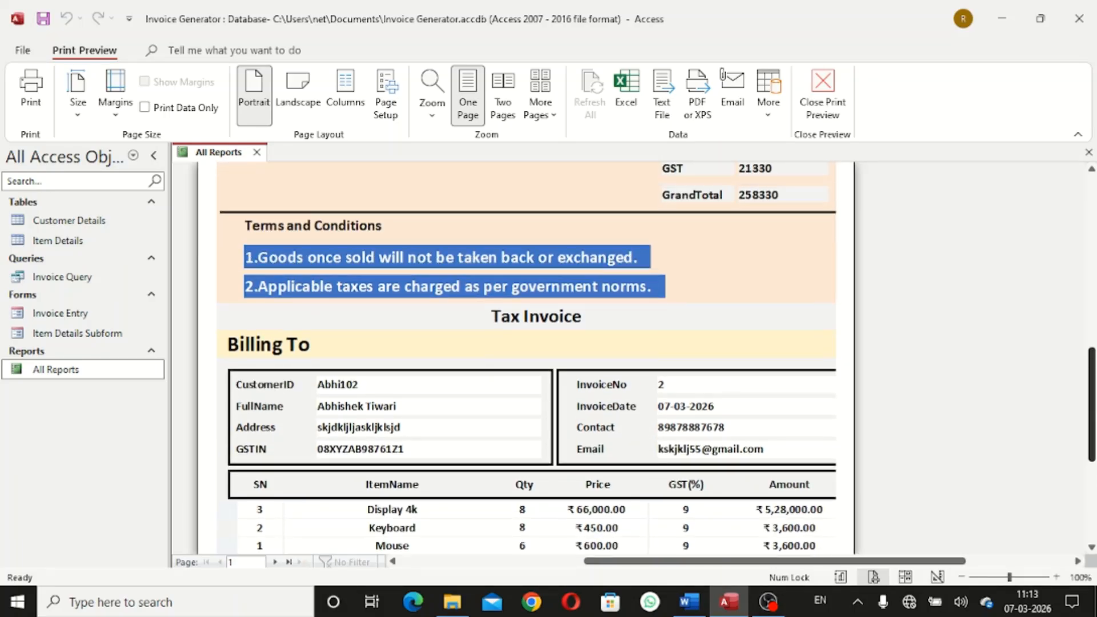
pyautogui.scroll(-4, 526, 343)
pyautogui.scroll(3, 526, 343)
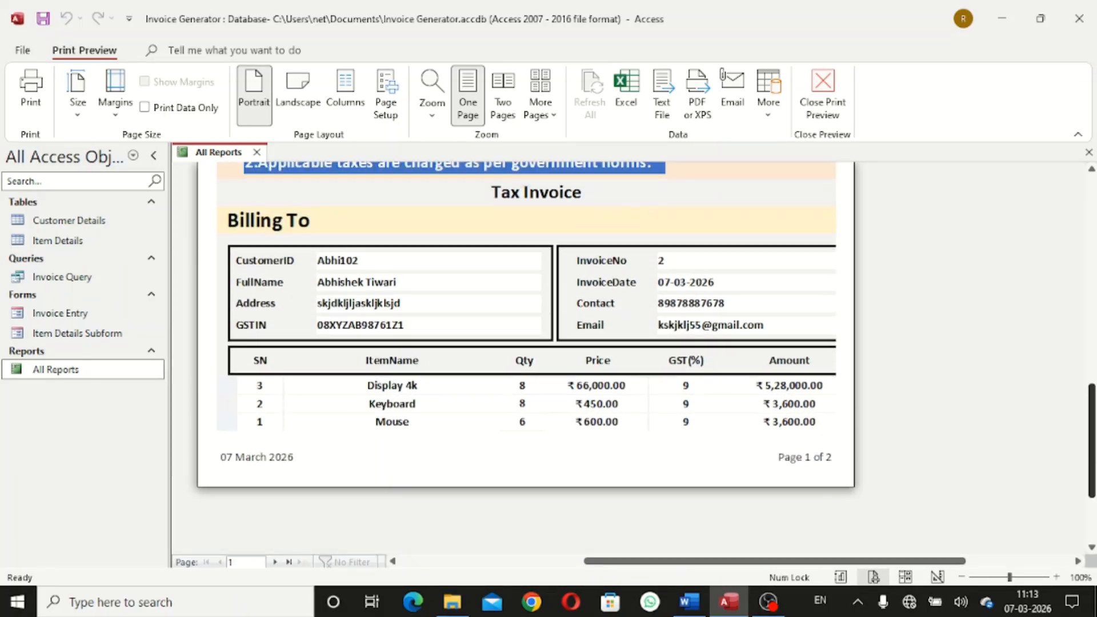
pyautogui.scroll(-2, 526, 343)
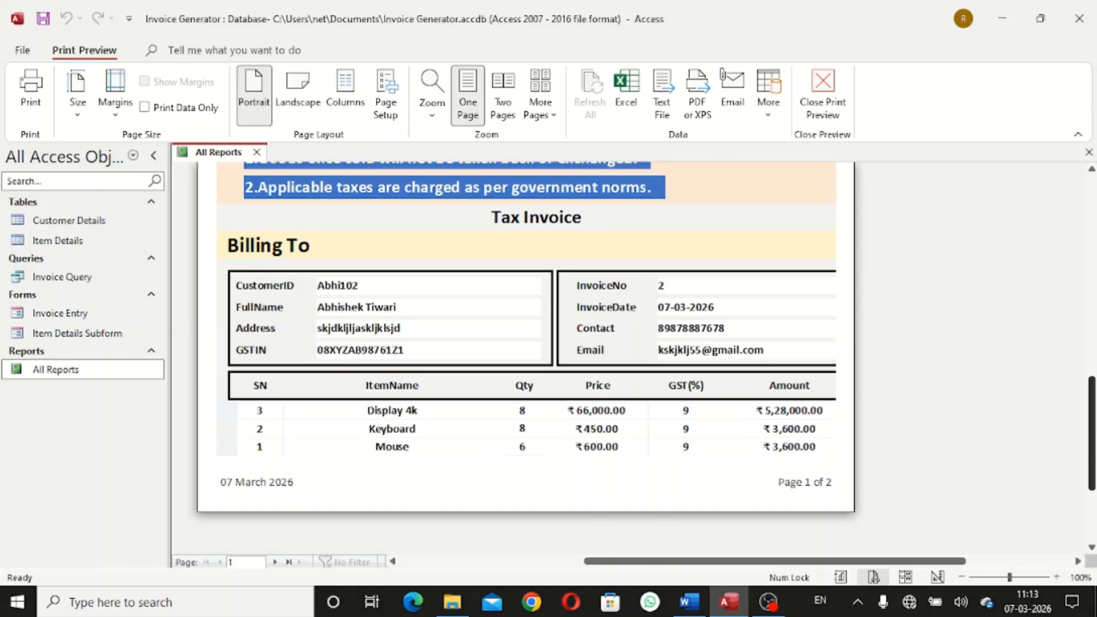
pyautogui.scroll(8, 526, 343)
pyautogui.scroll(-5, 526, 343)
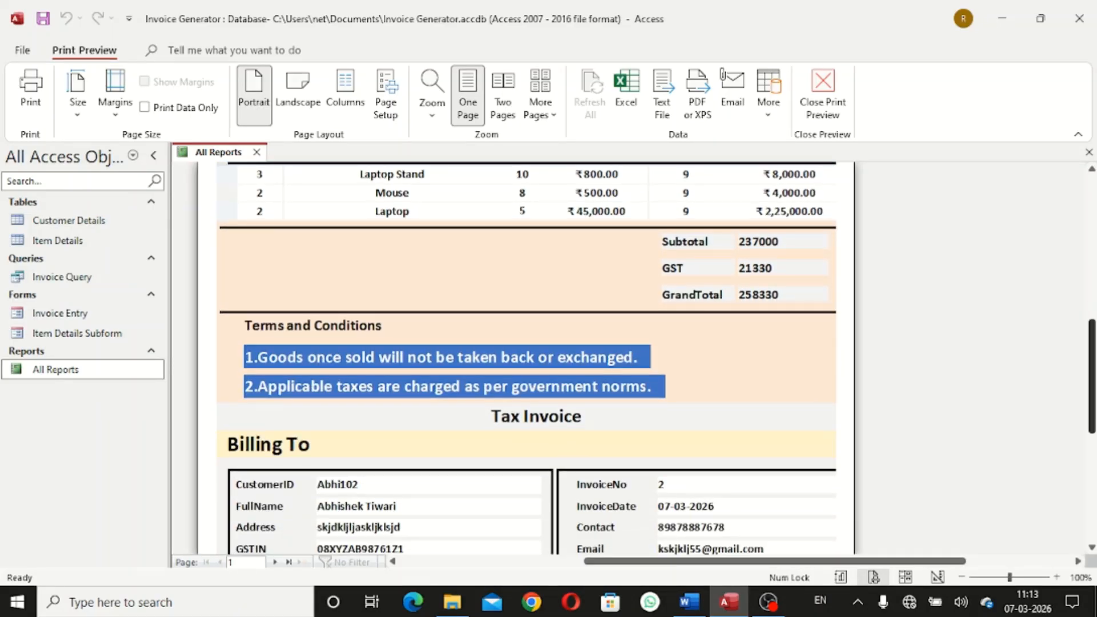
pyautogui.scroll(-5, 634, 378)
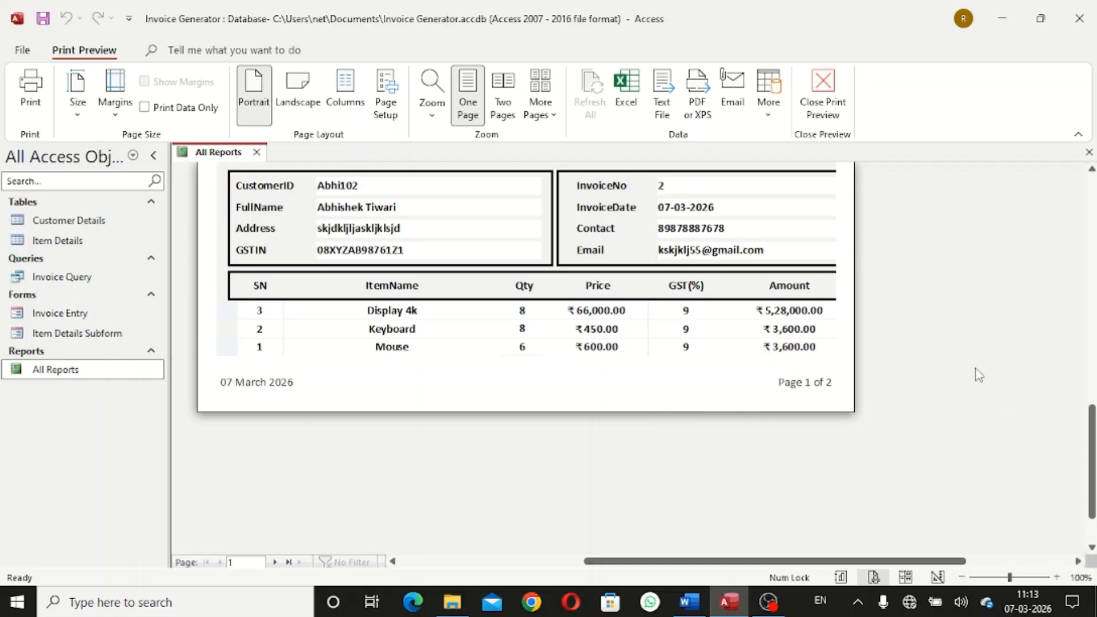
pyautogui.scroll(5, 978, 375)
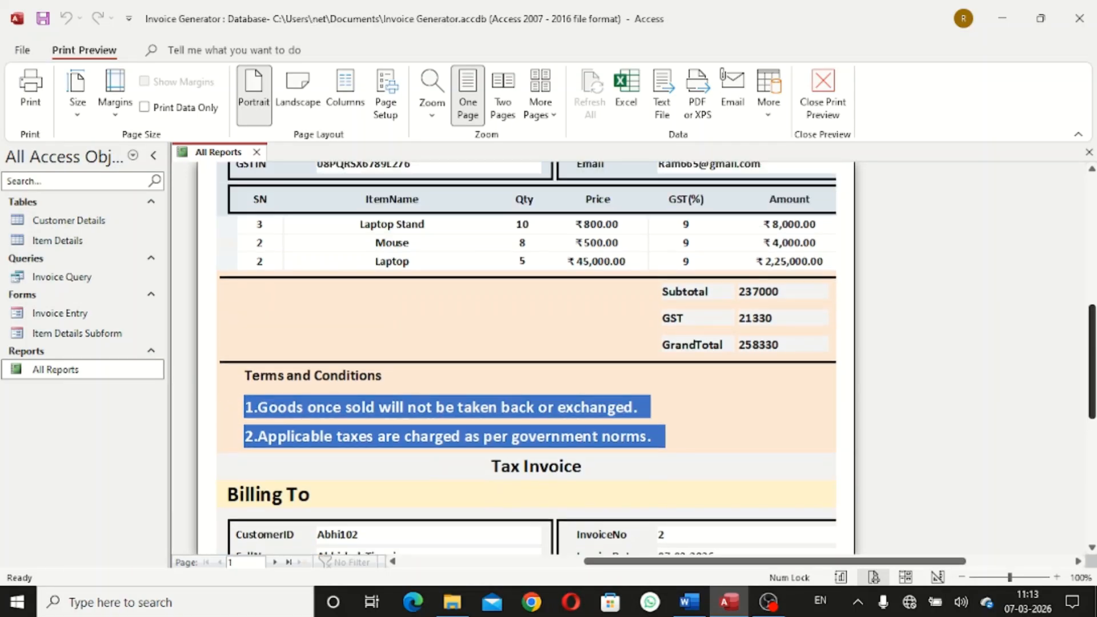
pyautogui.scroll(5, 526, 355)
pyautogui.scroll(-3, 965, 260)
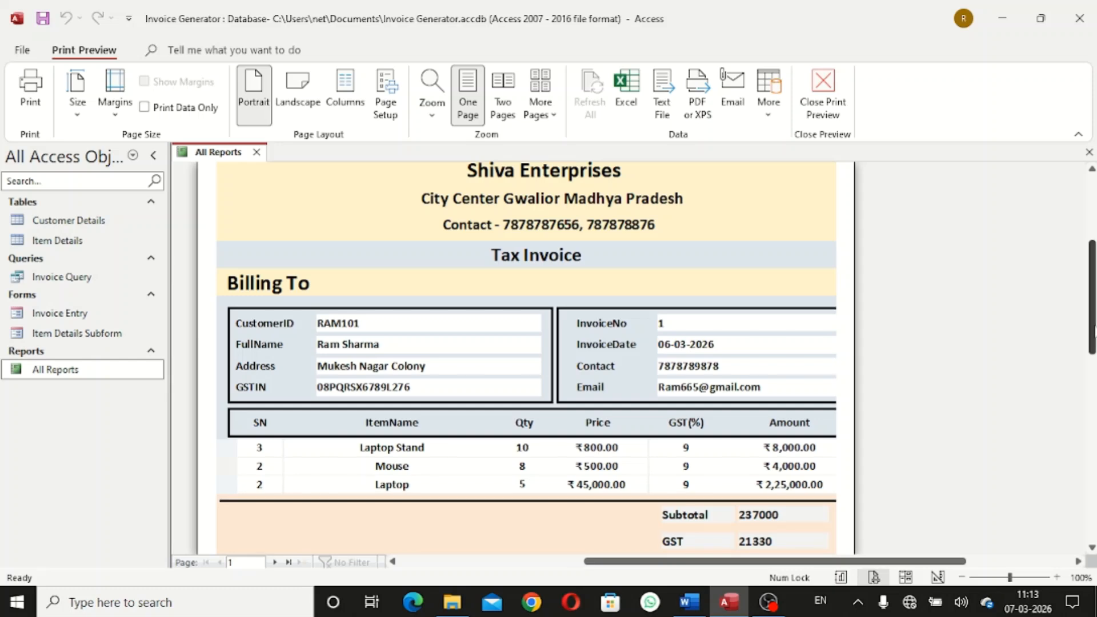
pyautogui.scroll(2, 1093, 334)
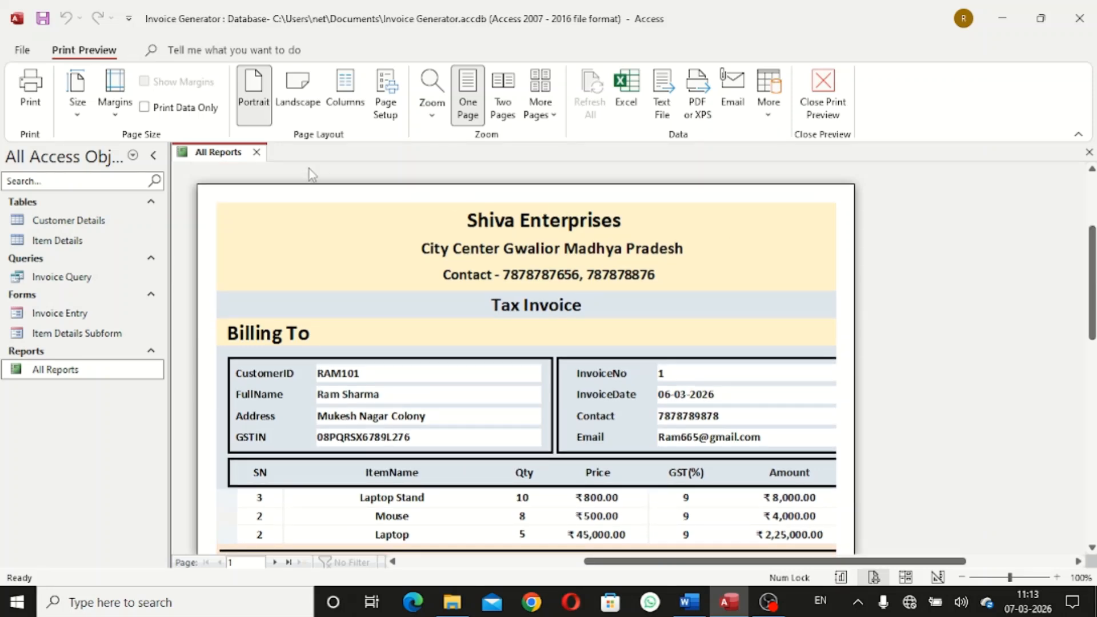
pyautogui.rightClick(229, 156)
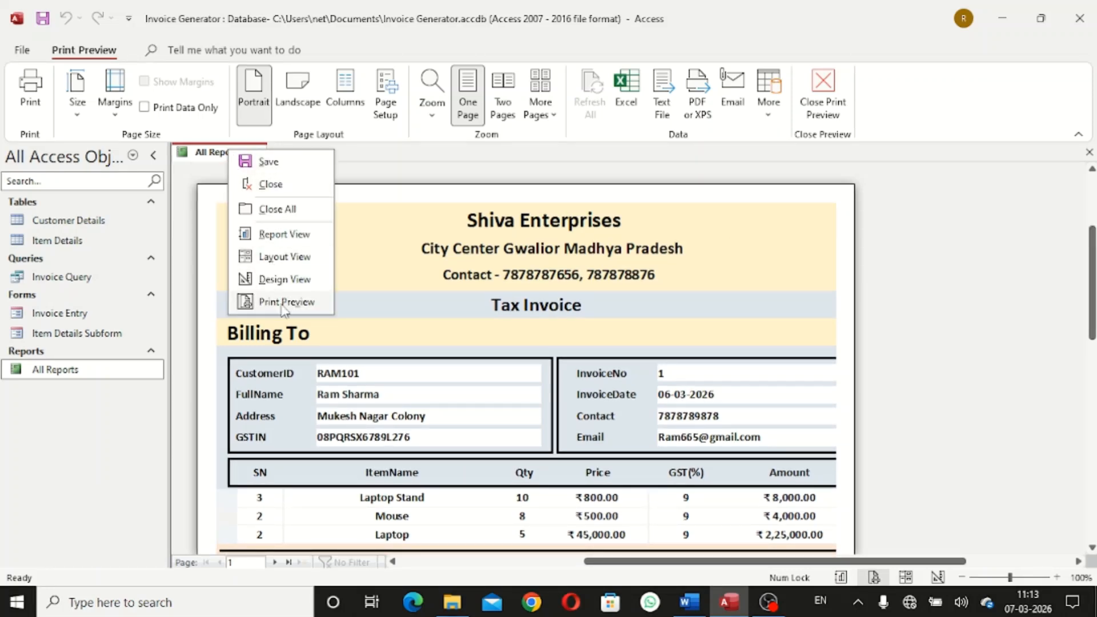
# Back in Design View, add an SN sort with A on top below the InvoiceNo and Subtotal groups
pyautogui.click(283, 279)
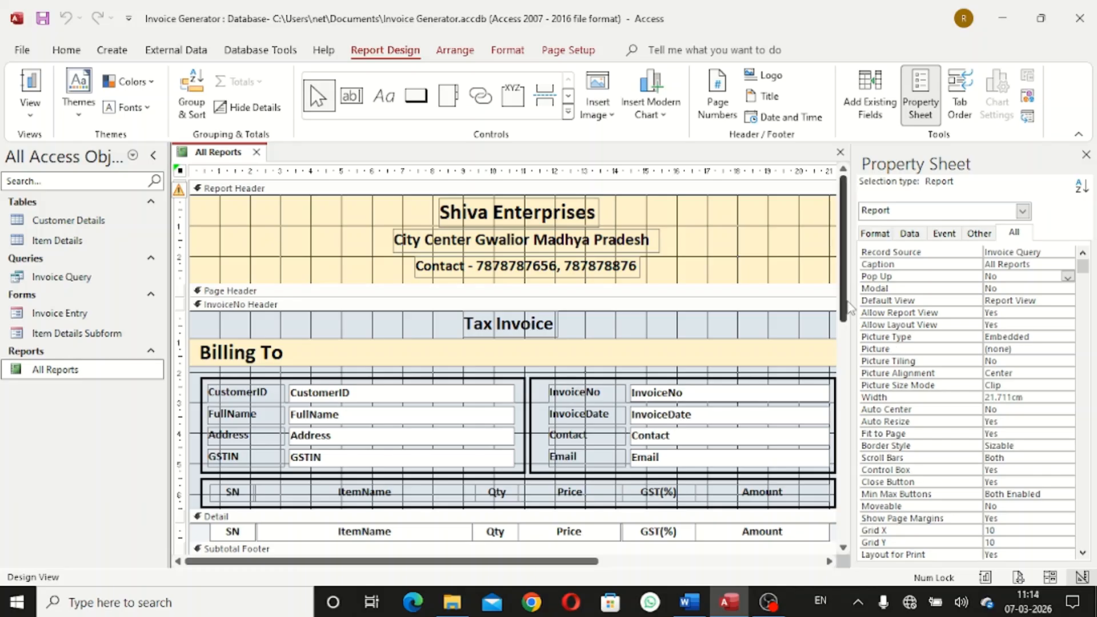
pyautogui.moveTo(844, 311); pyautogui.dragTo(830, 471)
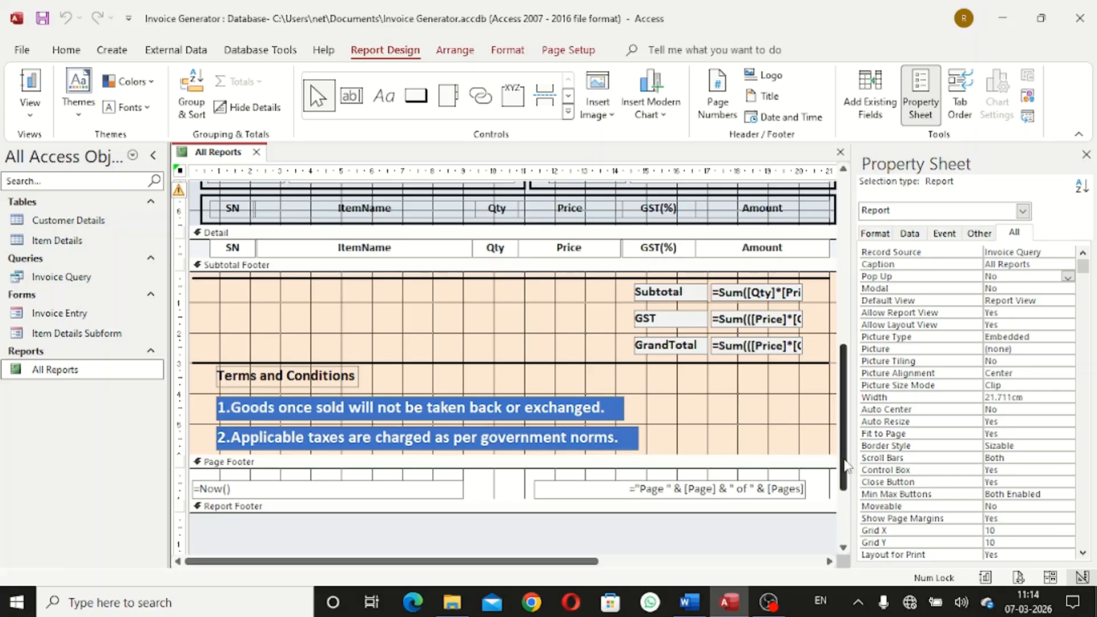
pyautogui.moveTo(842, 467); pyautogui.dragTo(843, 498)
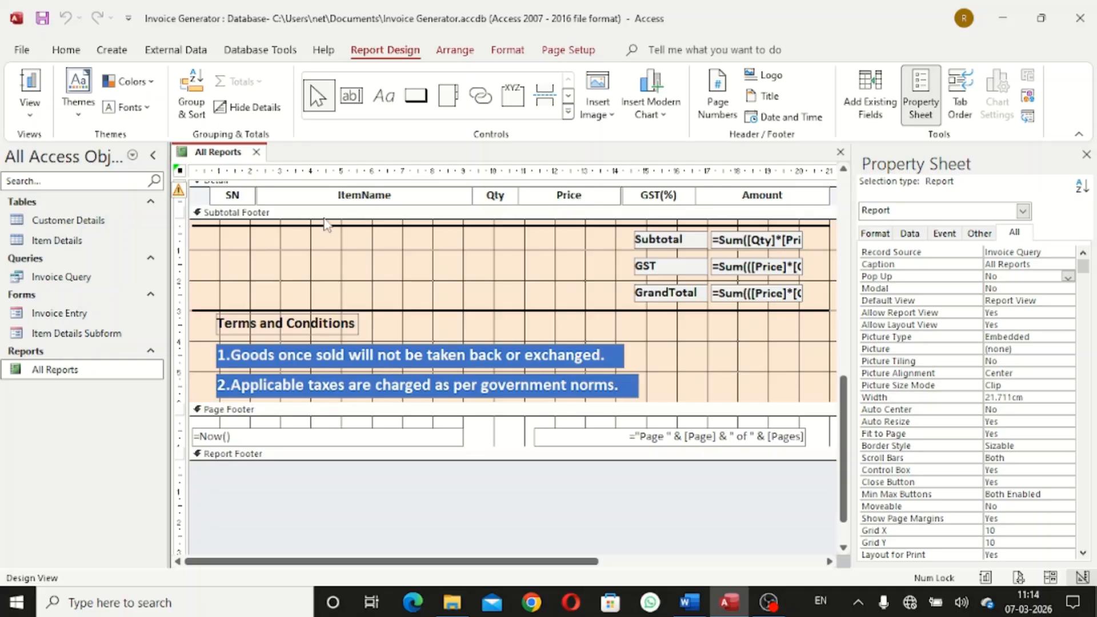
pyautogui.click(246, 200)
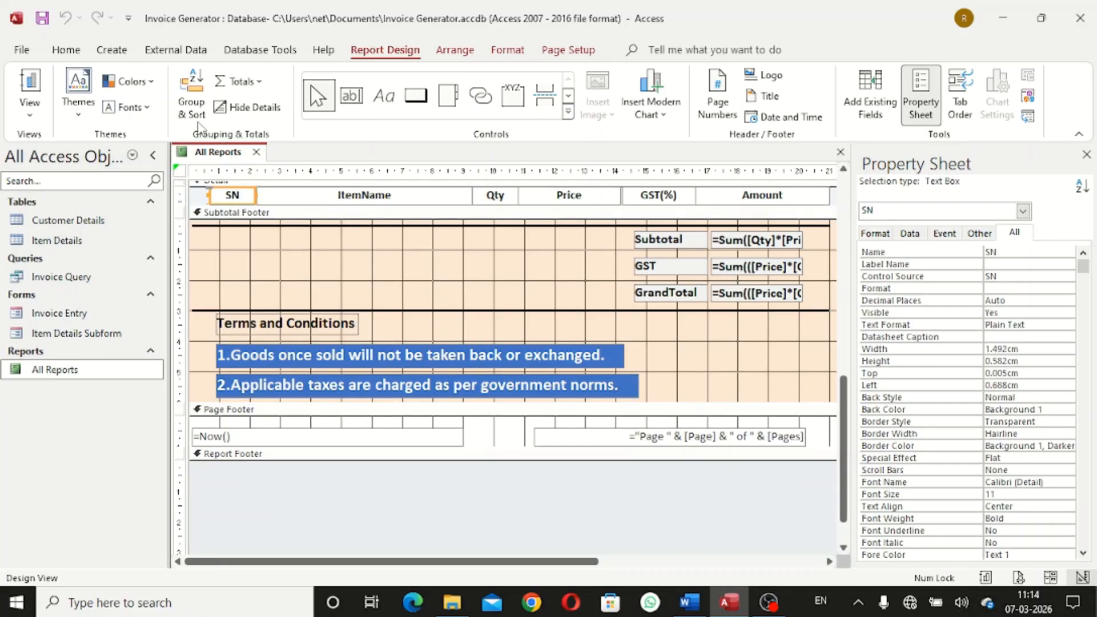
pyautogui.click(194, 114)
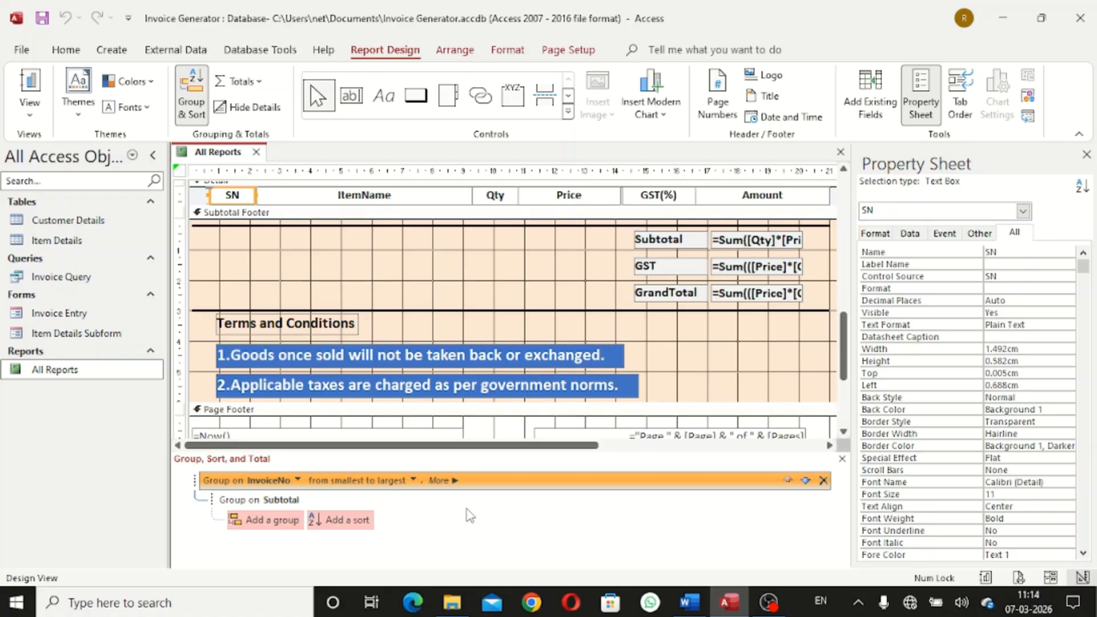
pyautogui.click(360, 521)
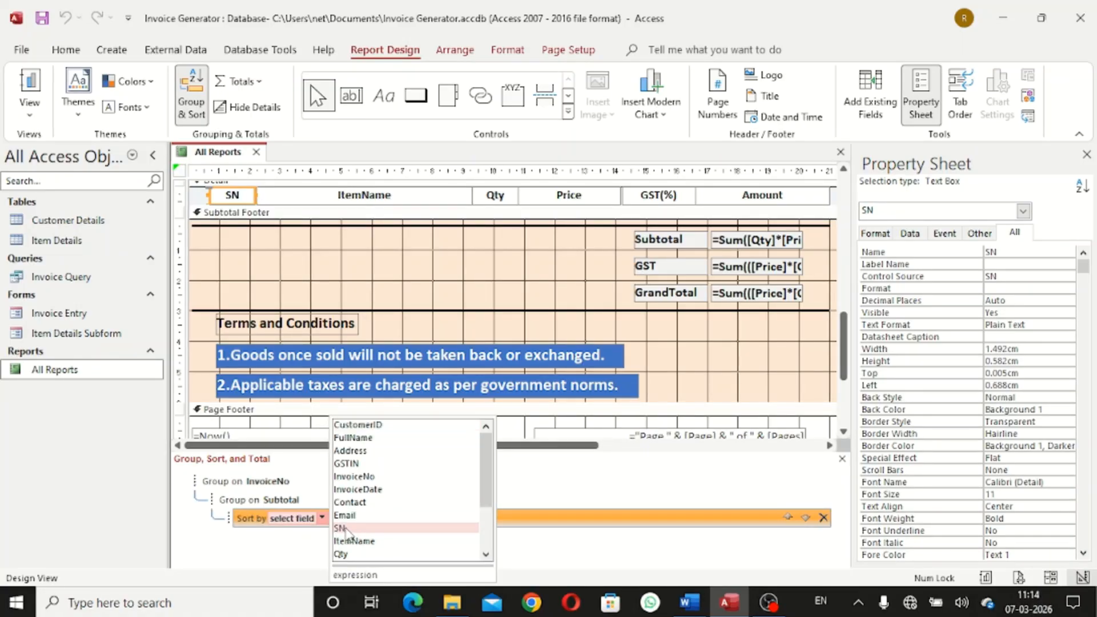
pyautogui.click(346, 529)
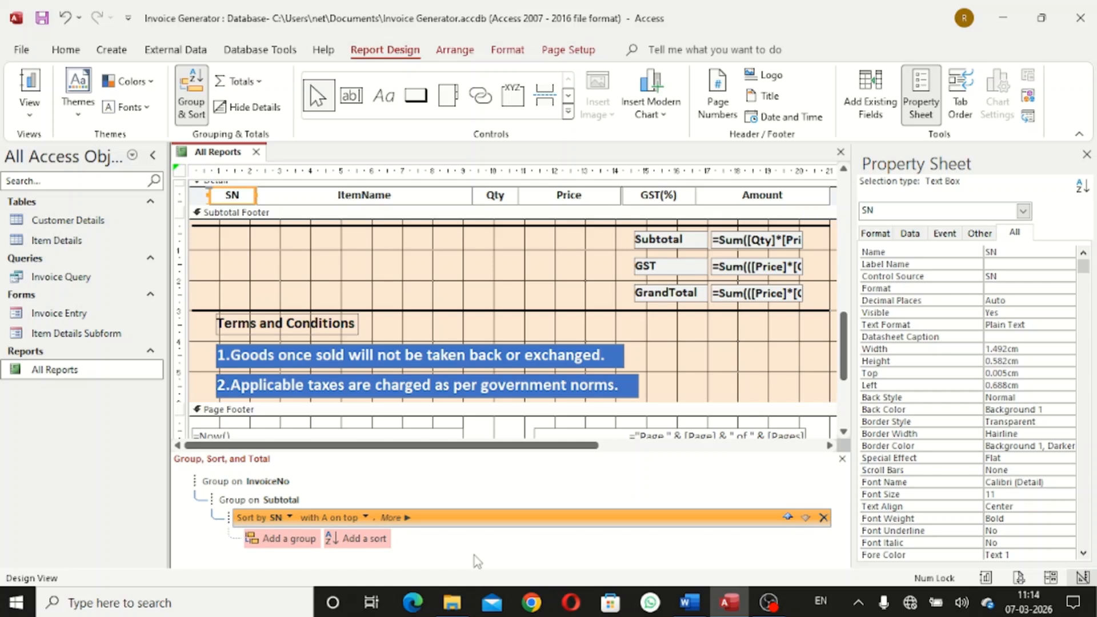
pyautogui.click(363, 519)
pyautogui.click(386, 483)
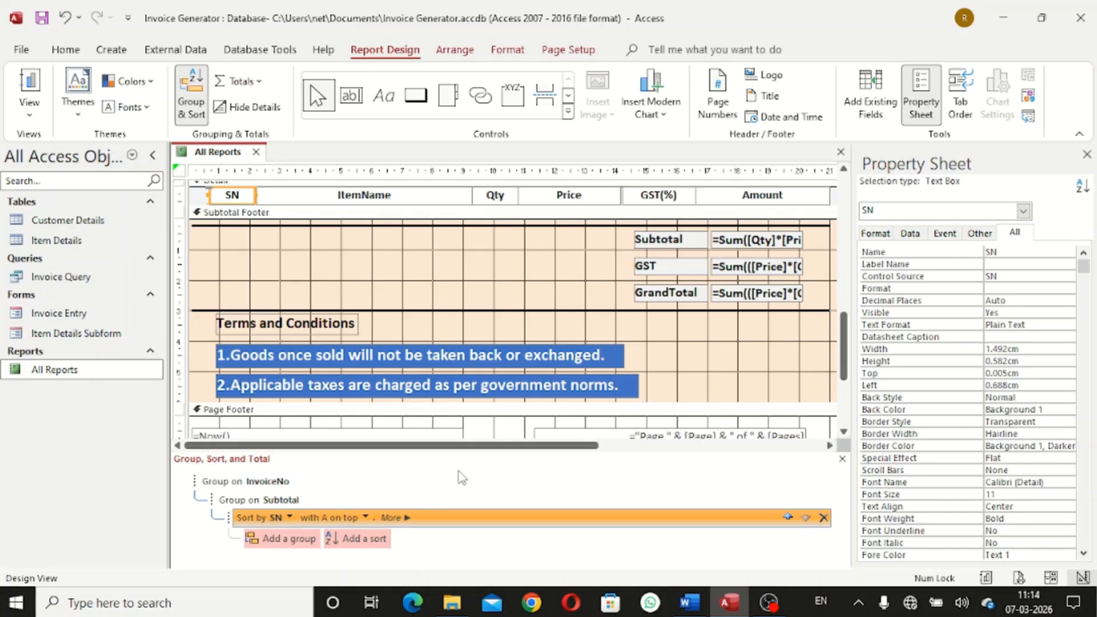
# Preview All Reports to check invoice 2's items in SN order, then close the report
pyautogui.rightClick(235, 155)
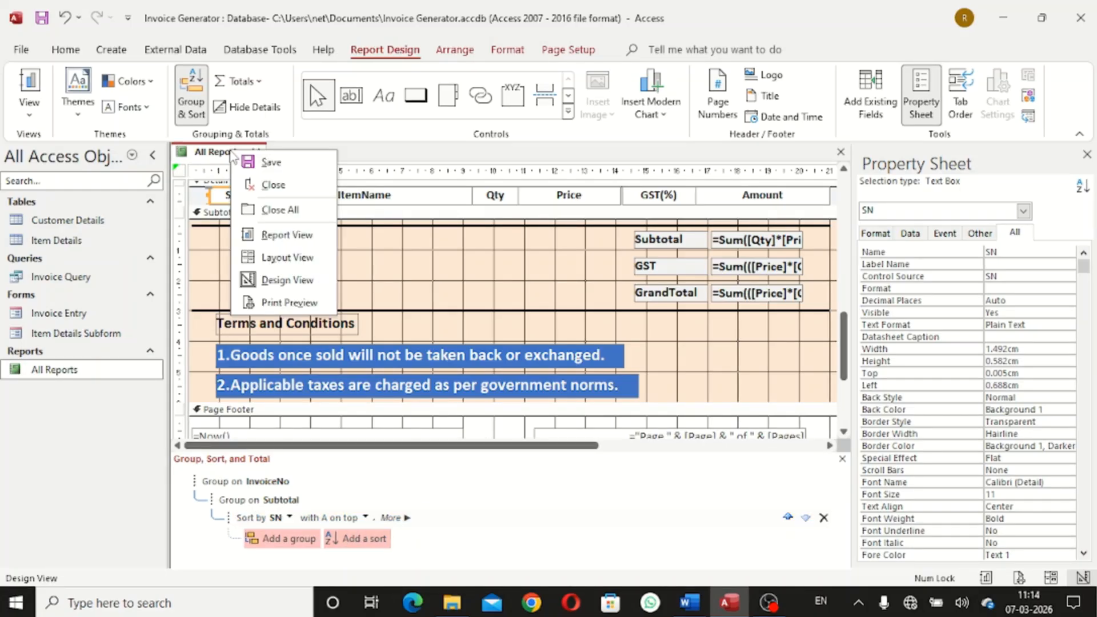
pyautogui.click(277, 302)
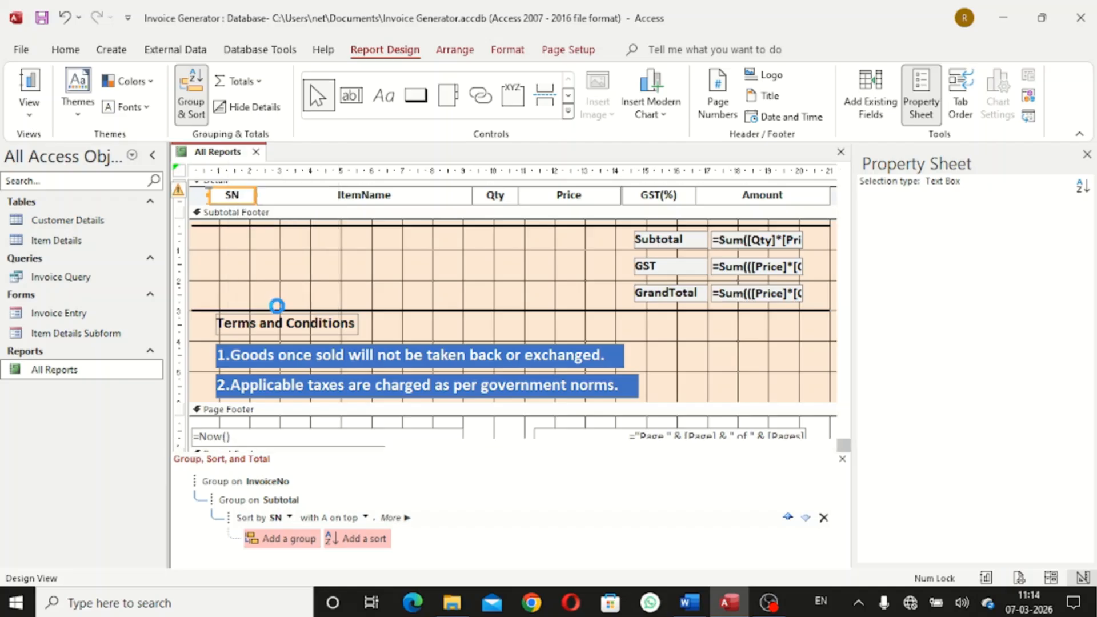
pyautogui.moveTo(1093, 291); pyautogui.dragTo(1093, 443)
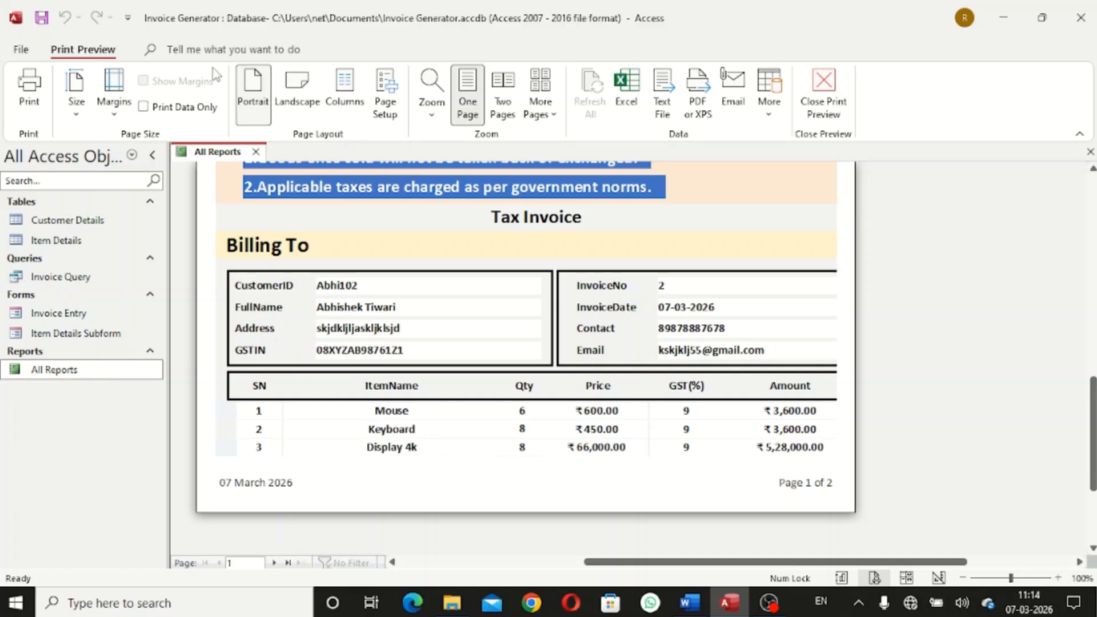
pyautogui.click(823, 98)
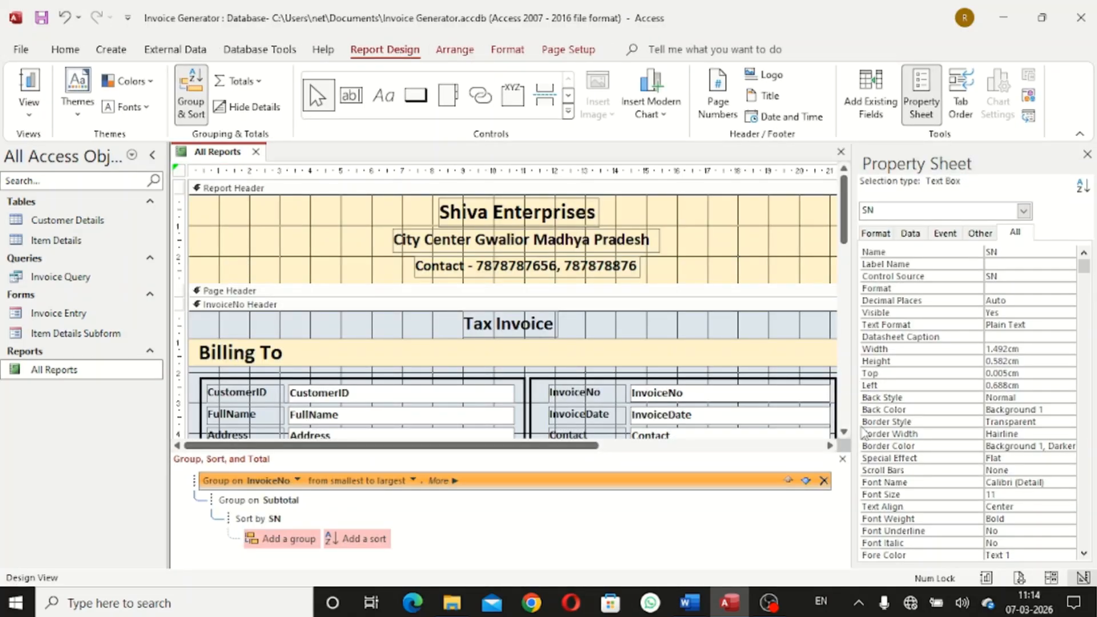
pyautogui.click(255, 151)
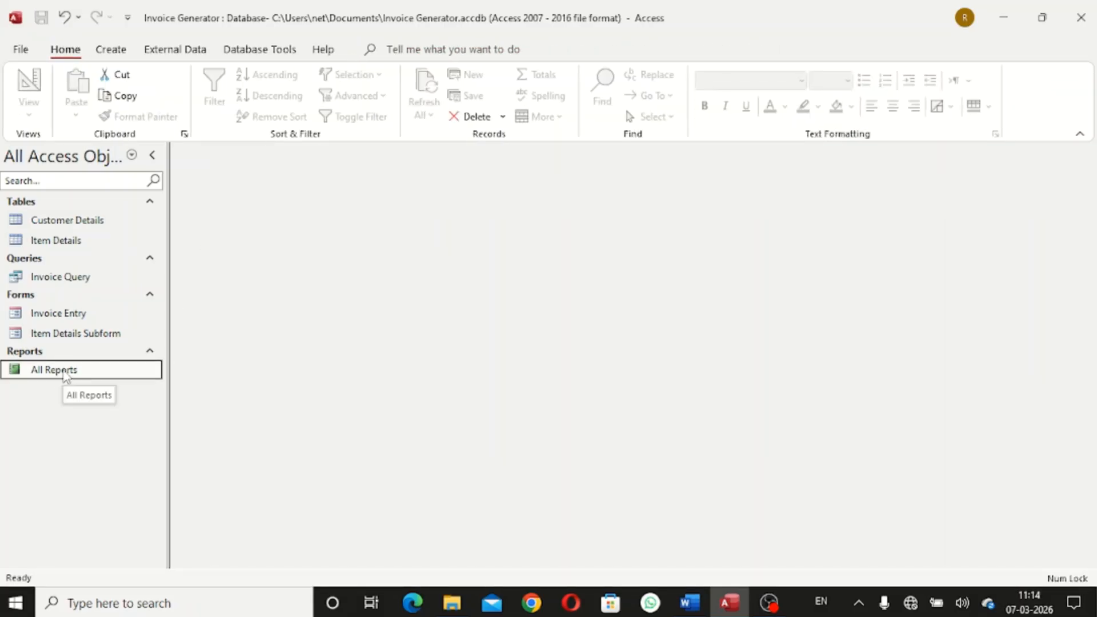
pyautogui.doubleClick(91, 314)
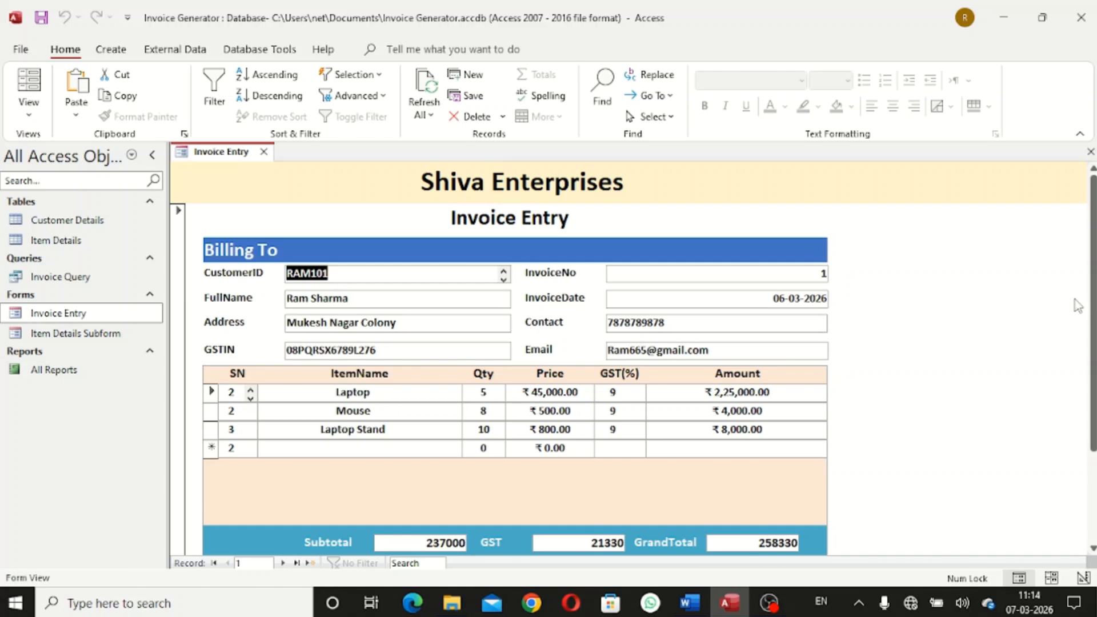
pyautogui.moveTo(1093, 310); pyautogui.dragTo(1093, 404)
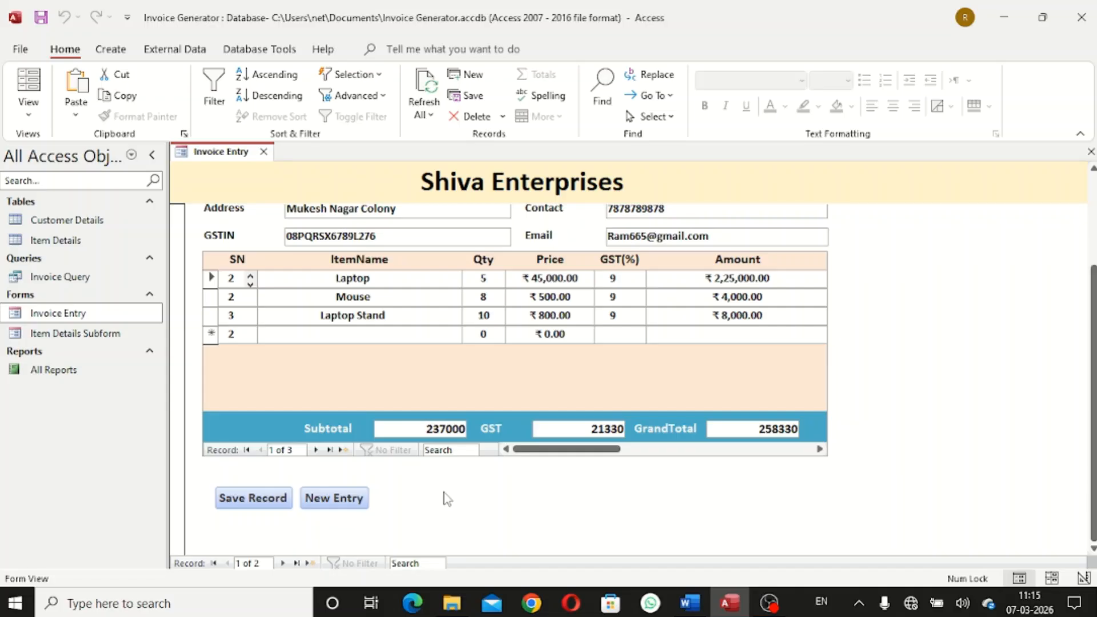
pyautogui.scroll(3, 873, 299)
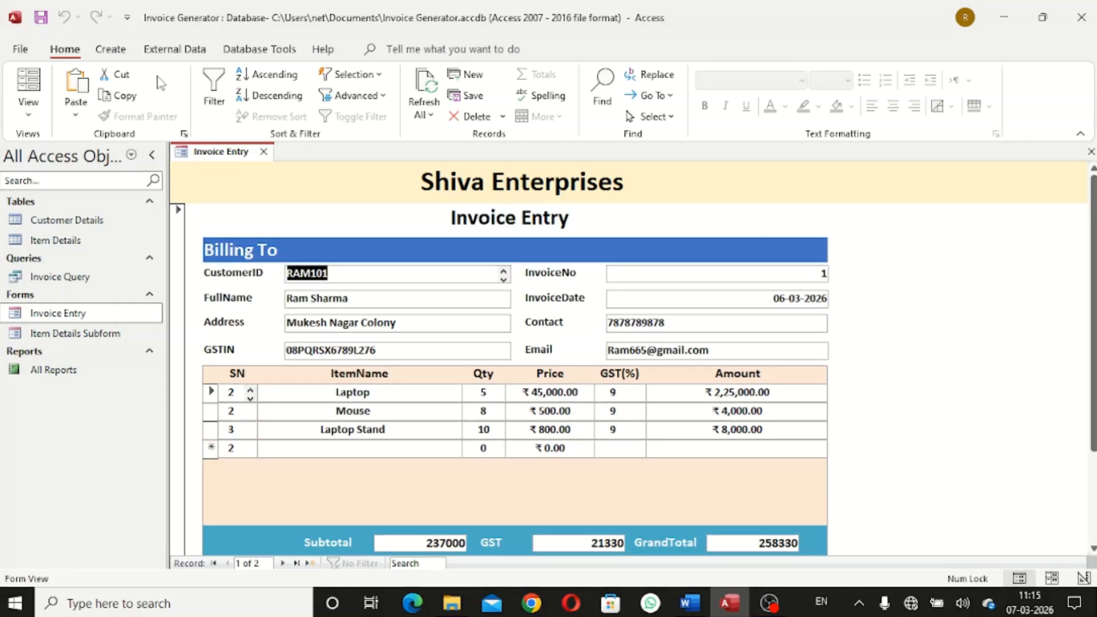
pyautogui.click(263, 152)
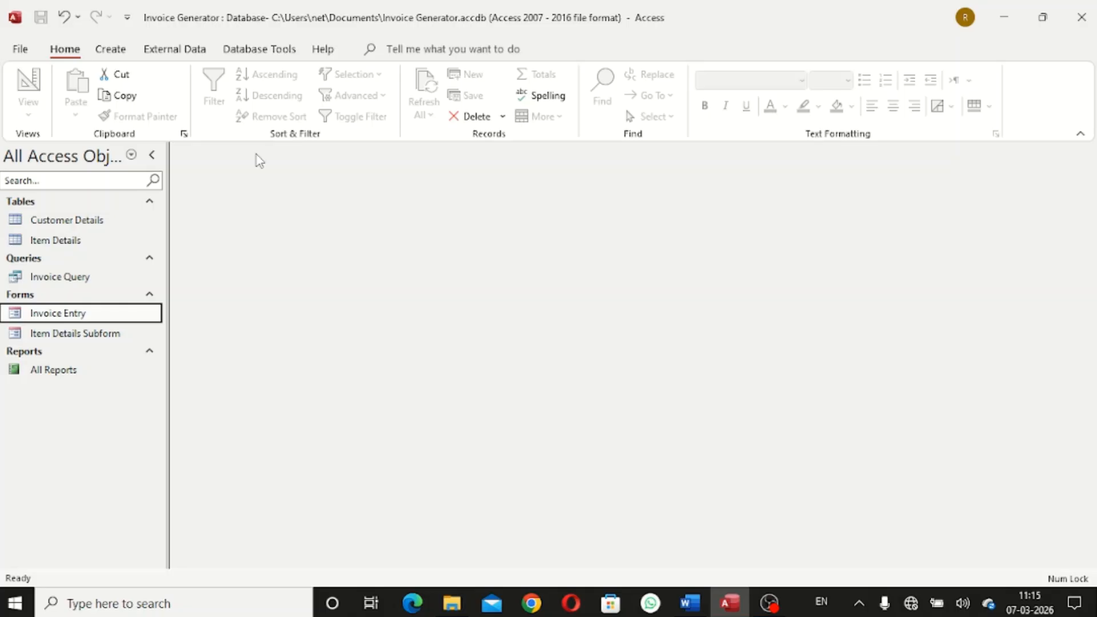
# Create a new blank macro with an OpenReport action
pyautogui.click(123, 53)
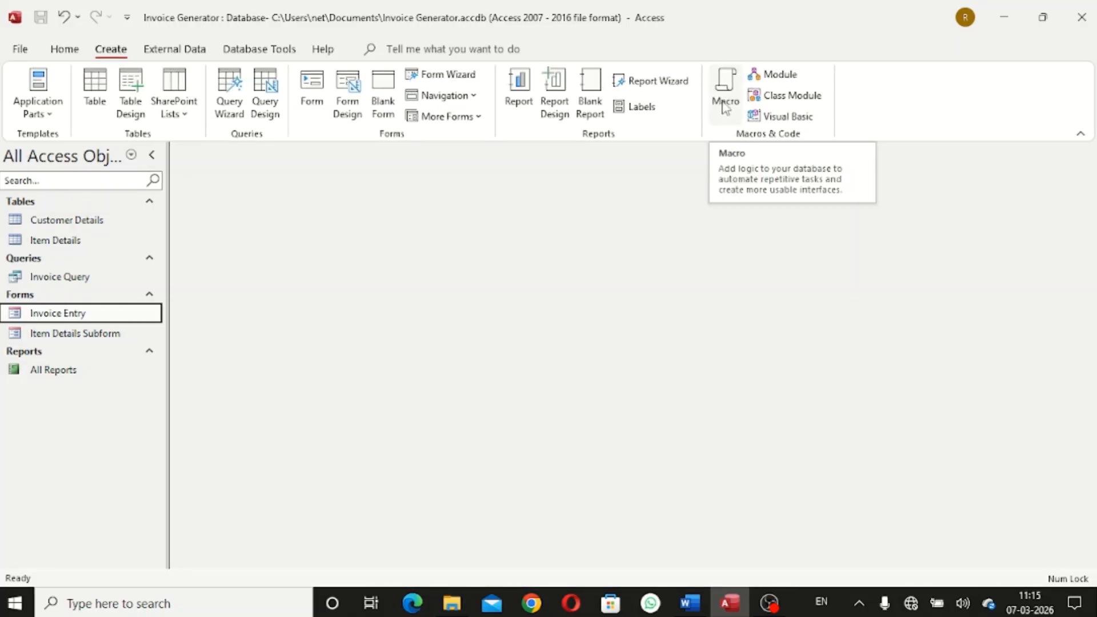
pyautogui.click(726, 107)
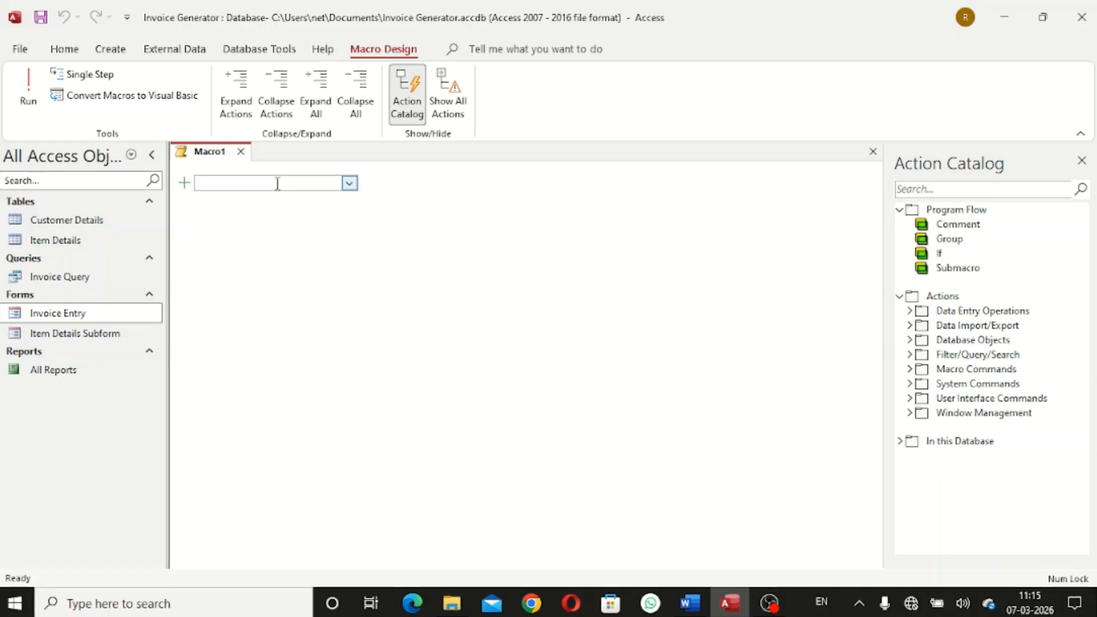
pyautogui.write('Ope')
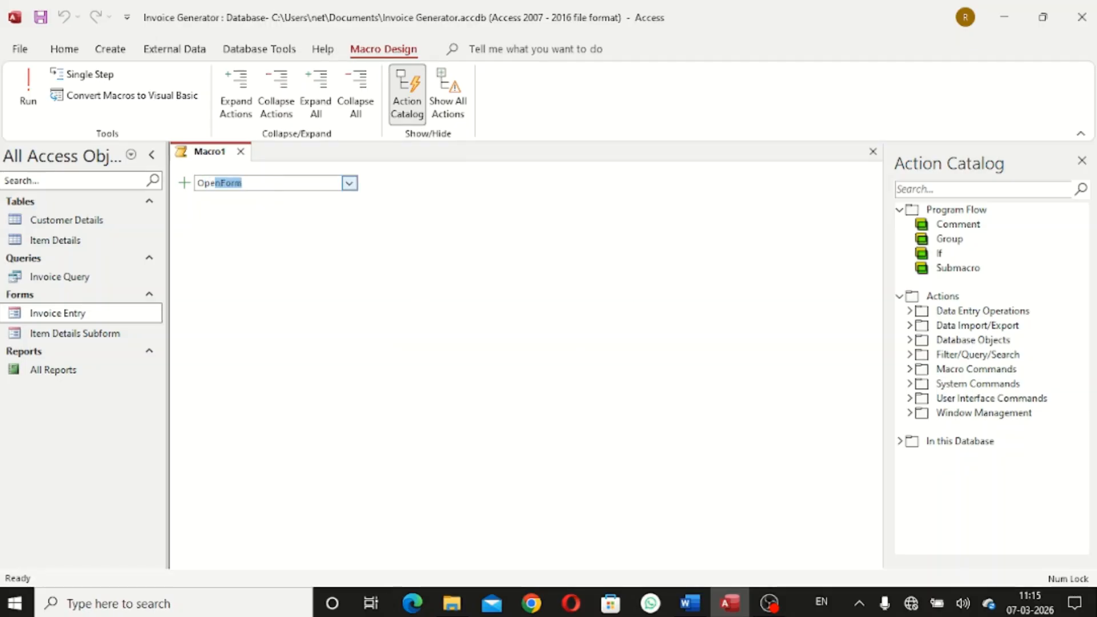
pyautogui.write('nReport')
pyautogui.press('Return')
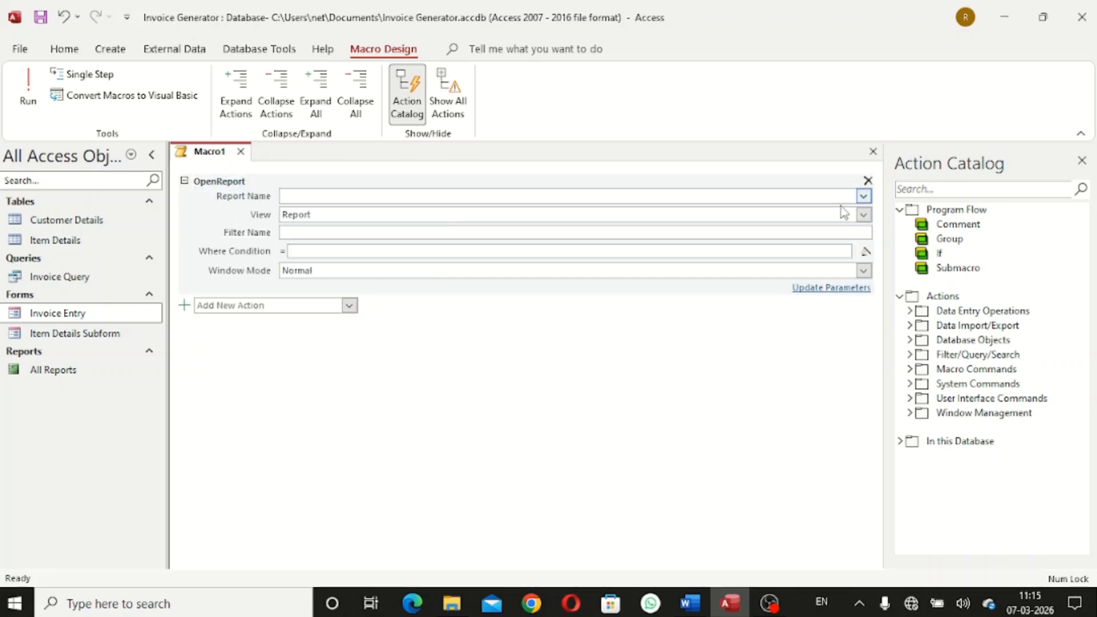
# Set the OpenReport Report Name to All Reports and View to Print Preview
pyautogui.click(863, 196)
pyautogui.click(745, 206)
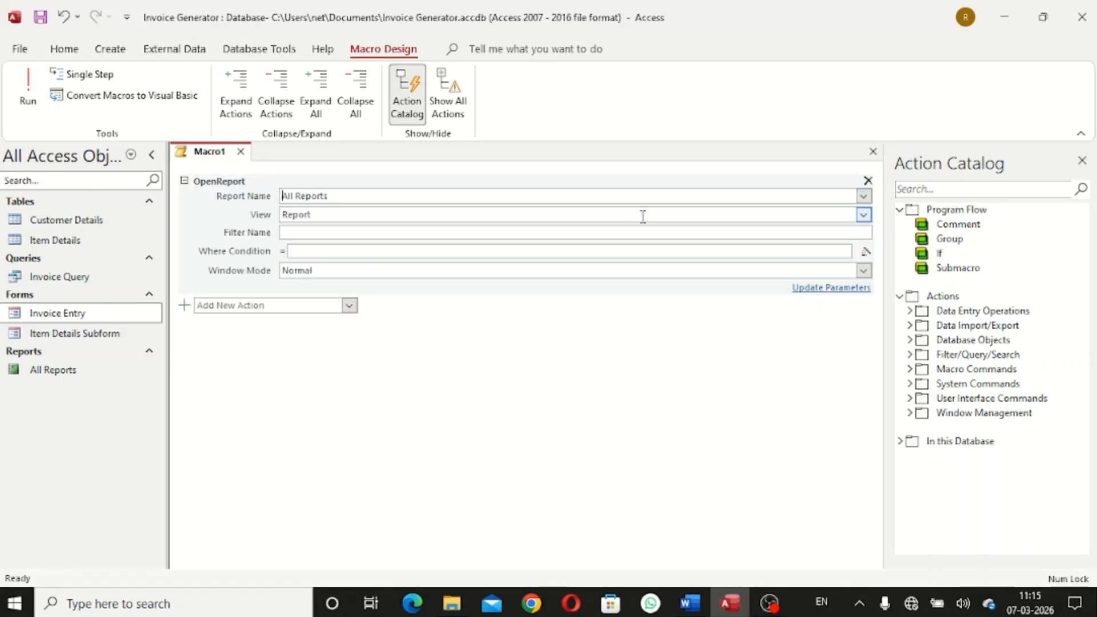
pyautogui.click(864, 217)
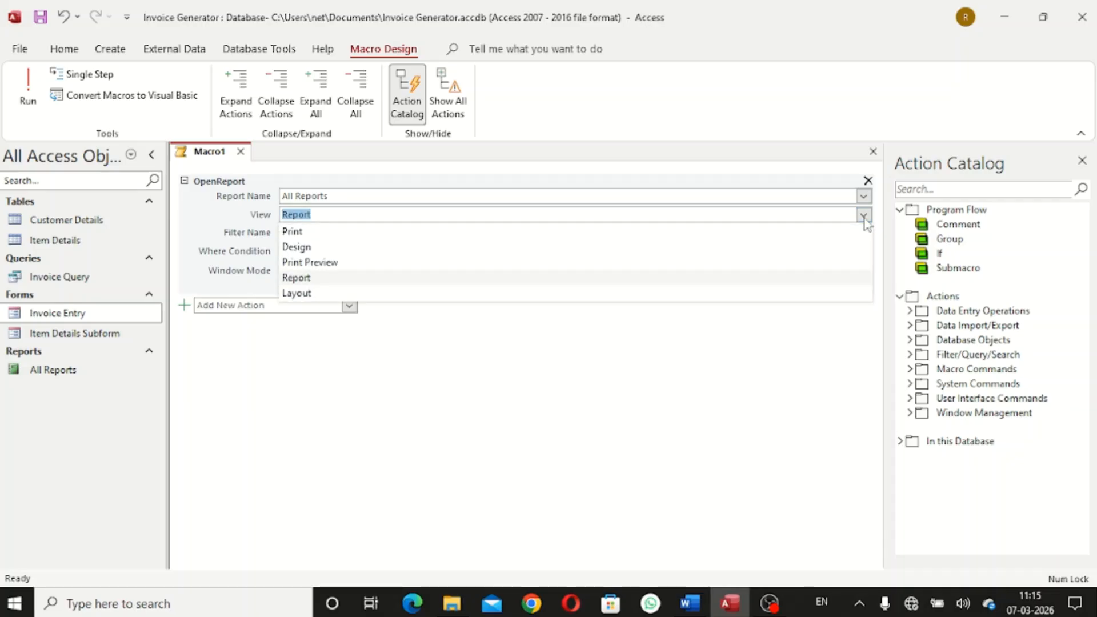
pyautogui.click(542, 262)
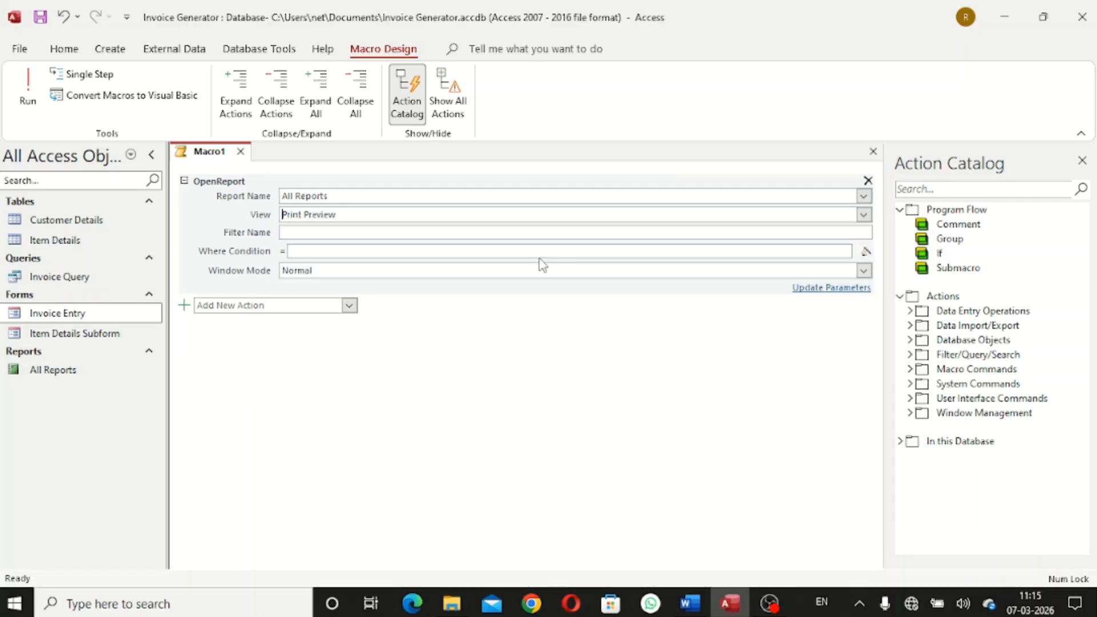
# Begin the Where Condition with [InvoiceNo]=[Forms]![
pyautogui.click(484, 250)
pyautogui.write('[')
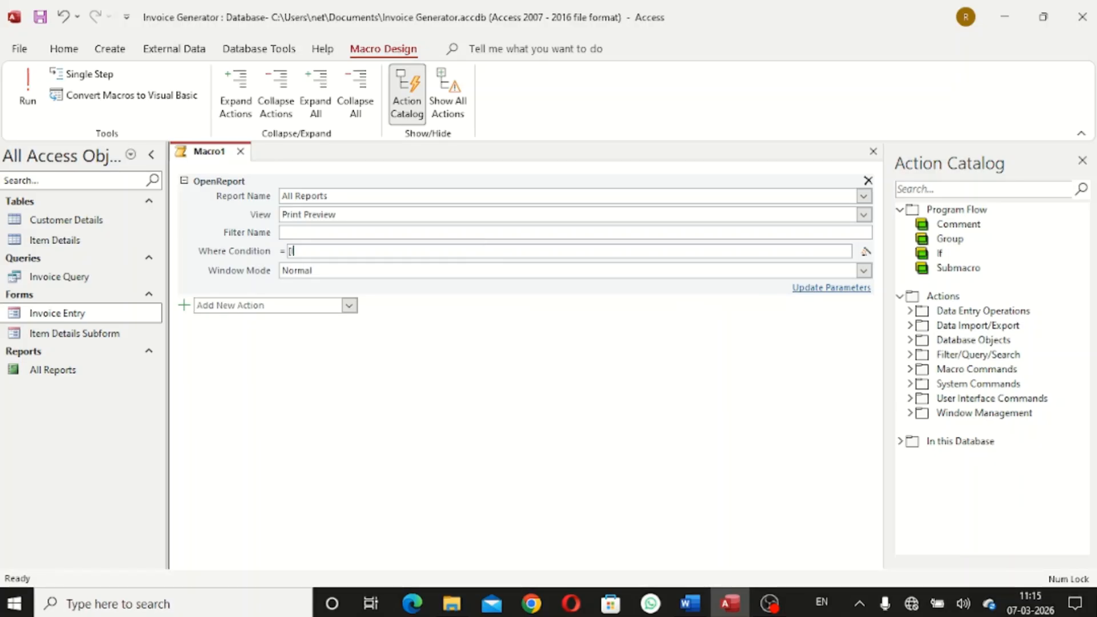
pyautogui.write('Invo')
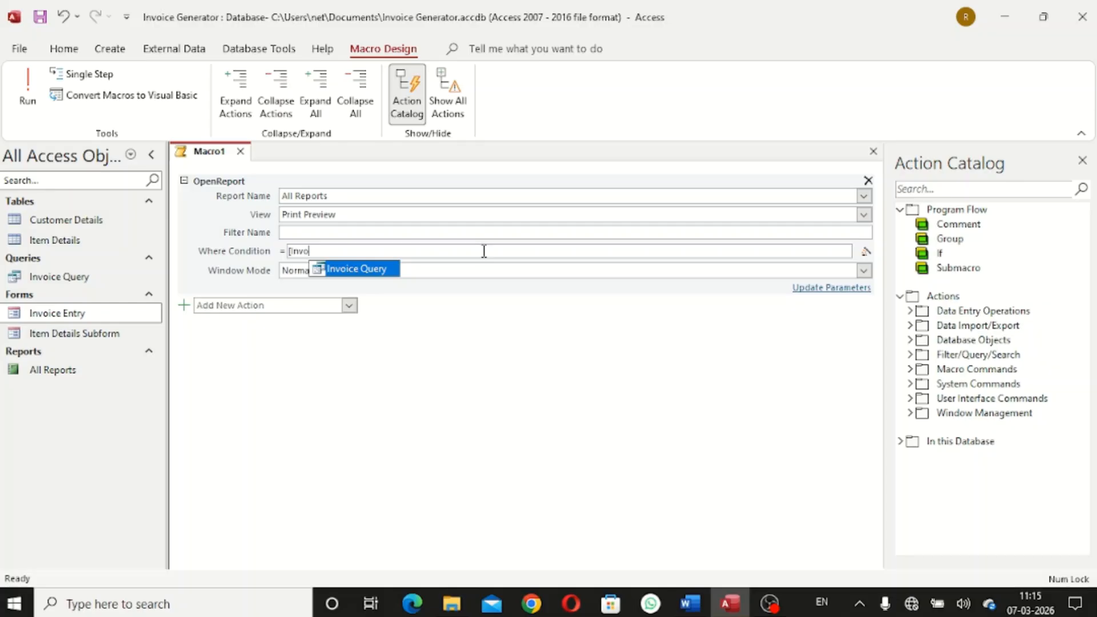
pyautogui.write('iceNo]=[')
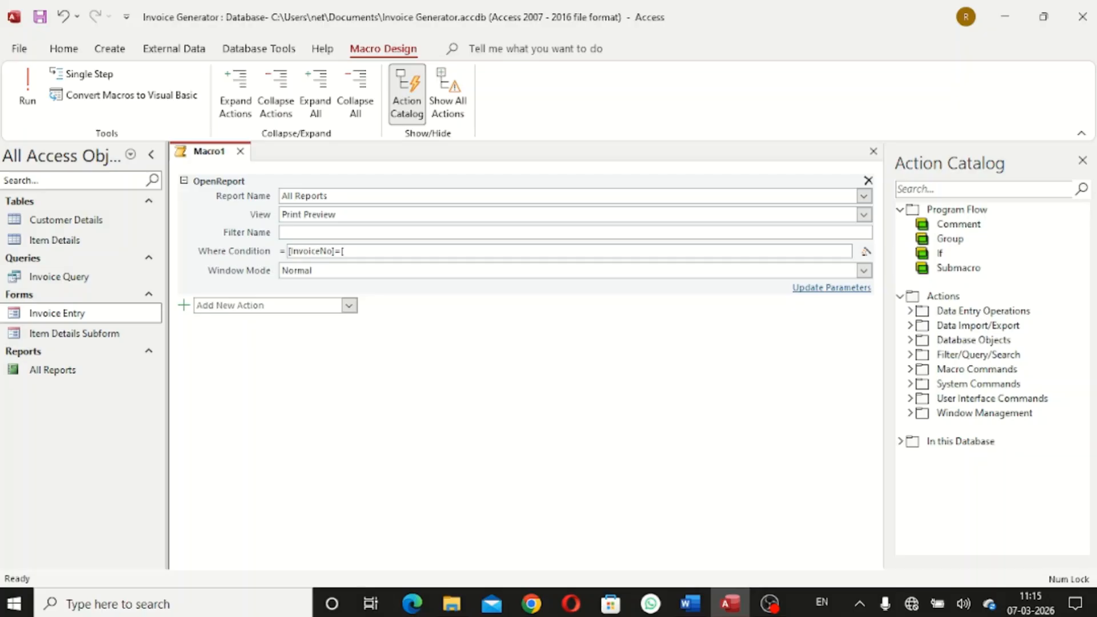
pyautogui.write('For')
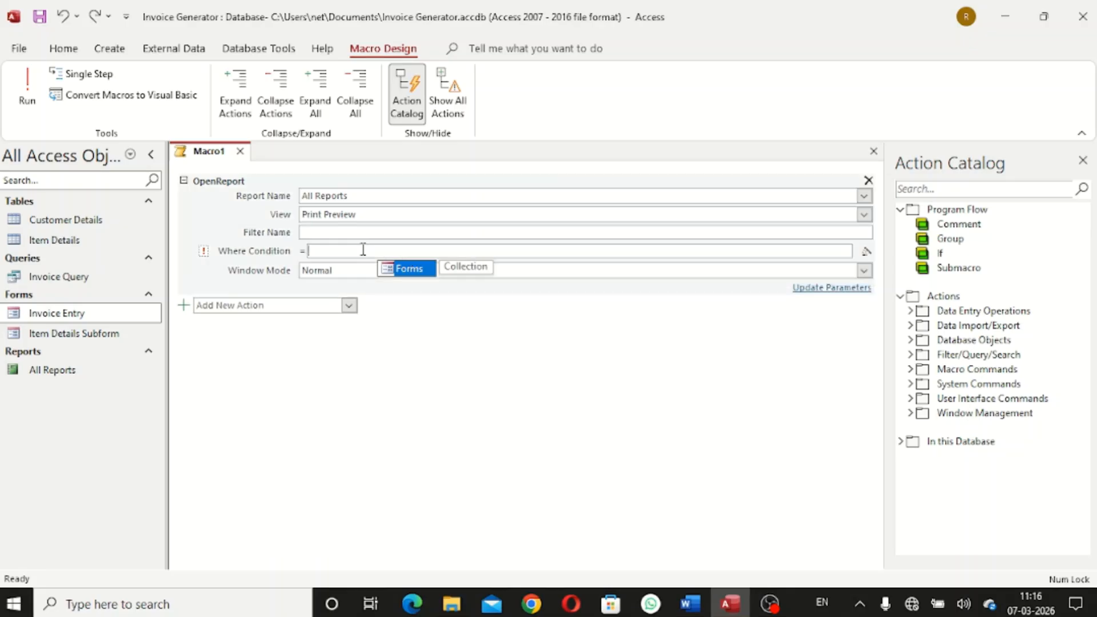
pyautogui.write('[Invo')
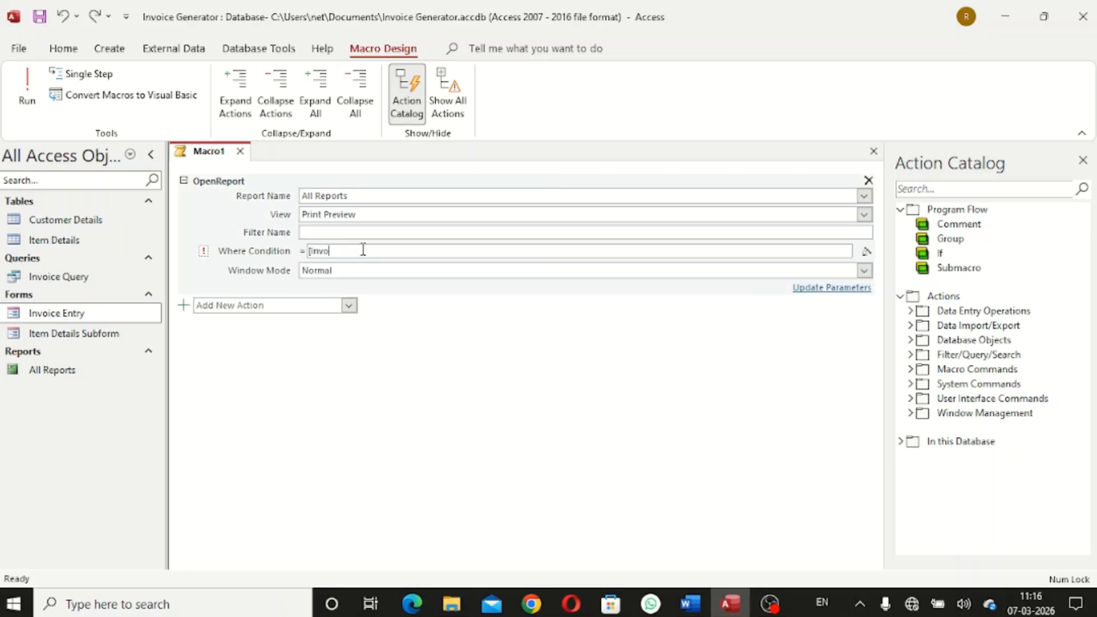
pyautogui.write('iceNo]=')
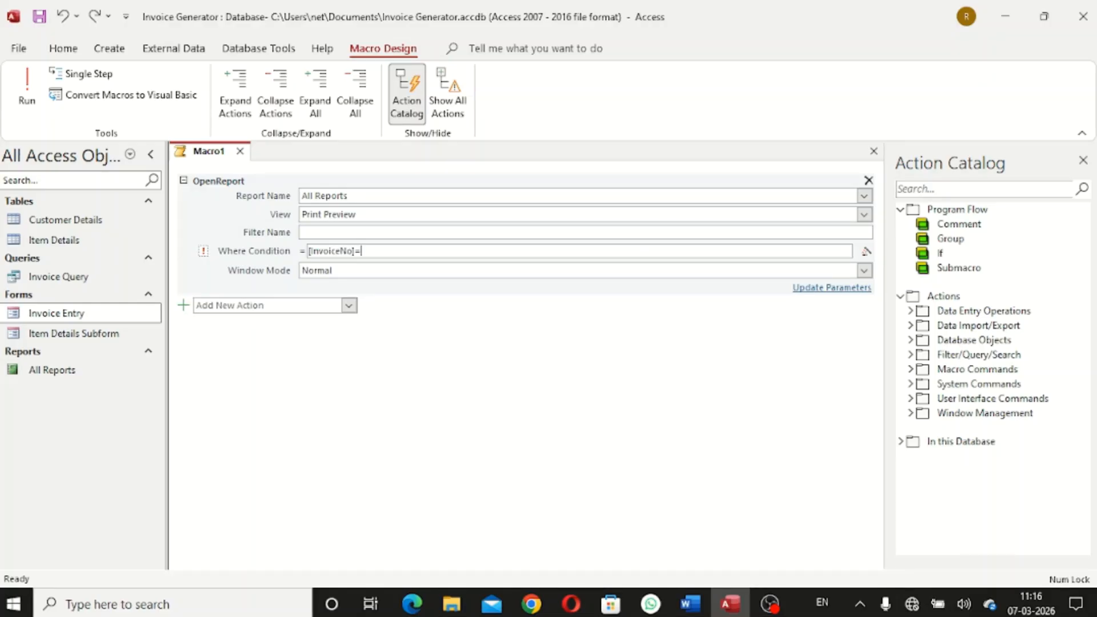
pyautogui.write('[Forms')
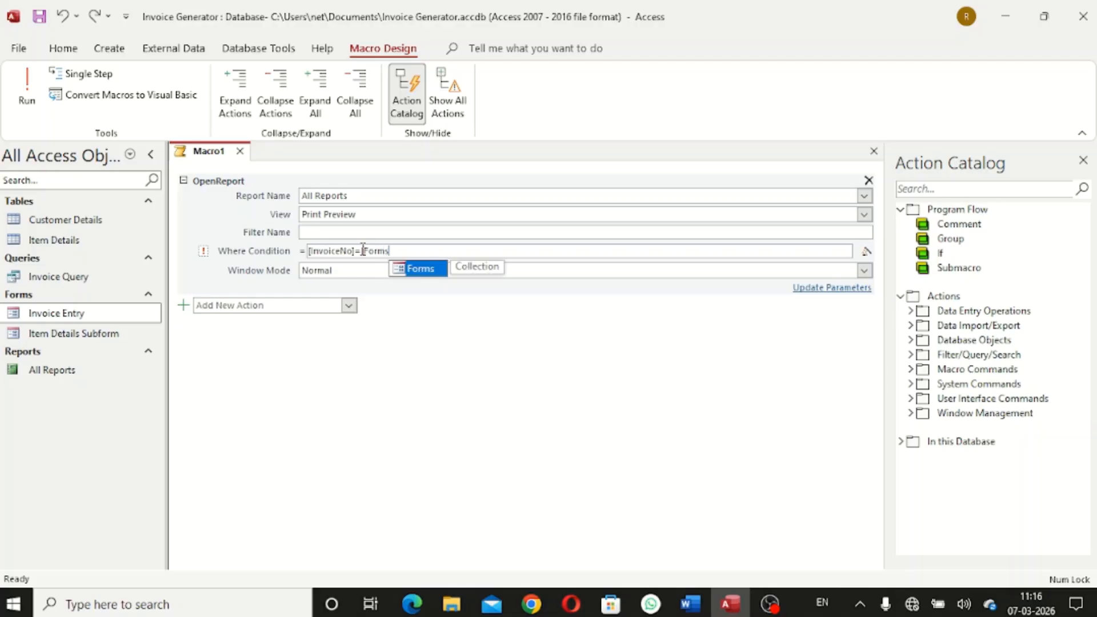
pyautogui.write(']!')
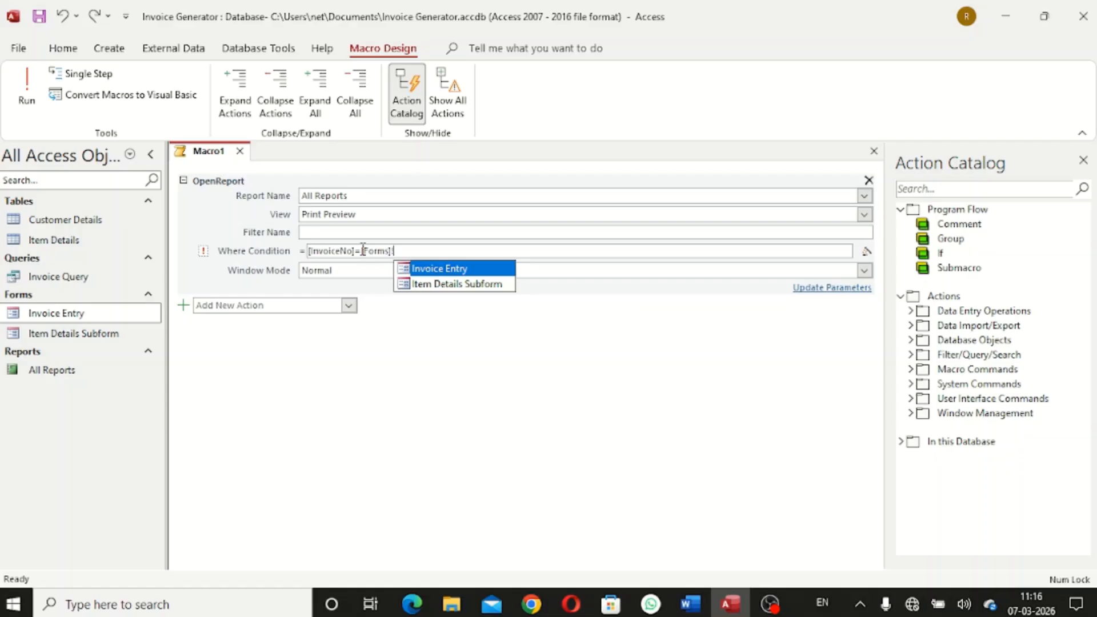
pyautogui.write('[')
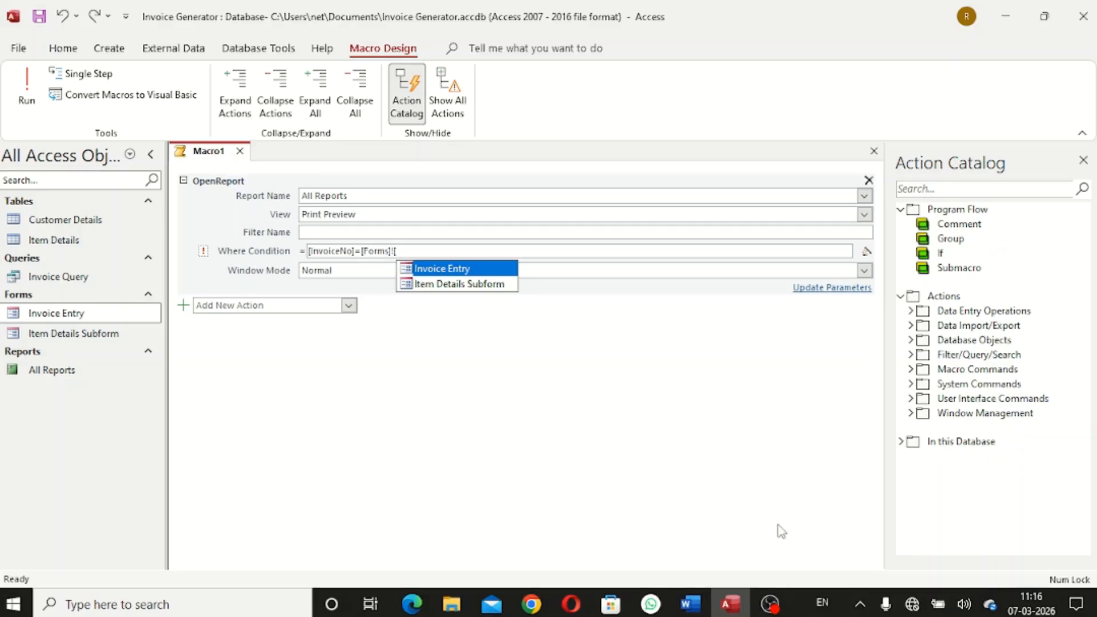
pyautogui.click(697, 611)
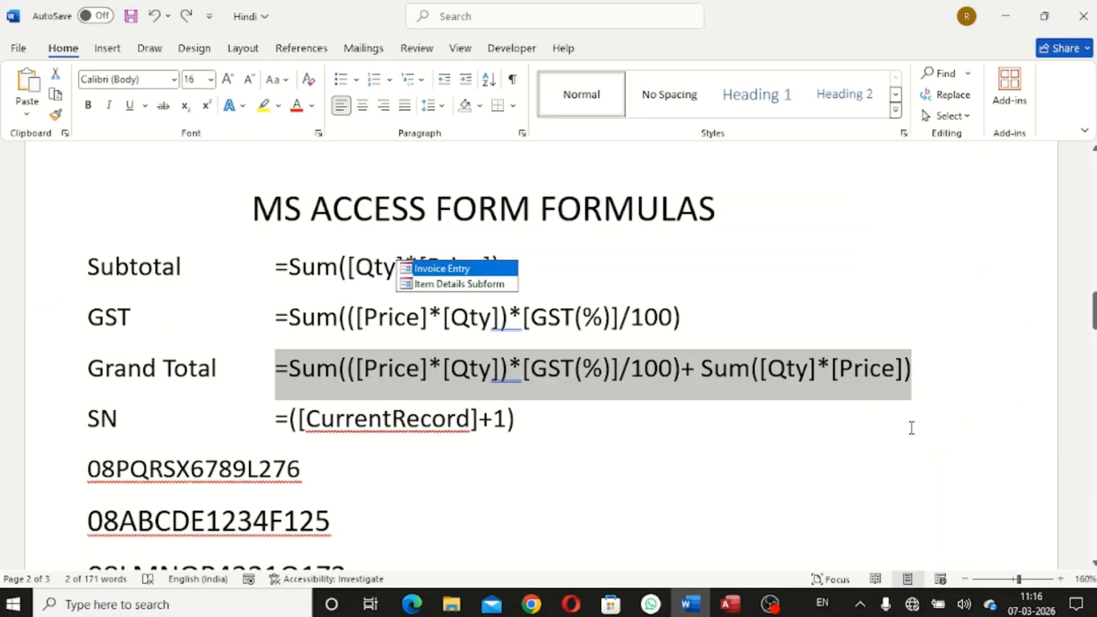
pyautogui.scroll(-9, 543, 354)
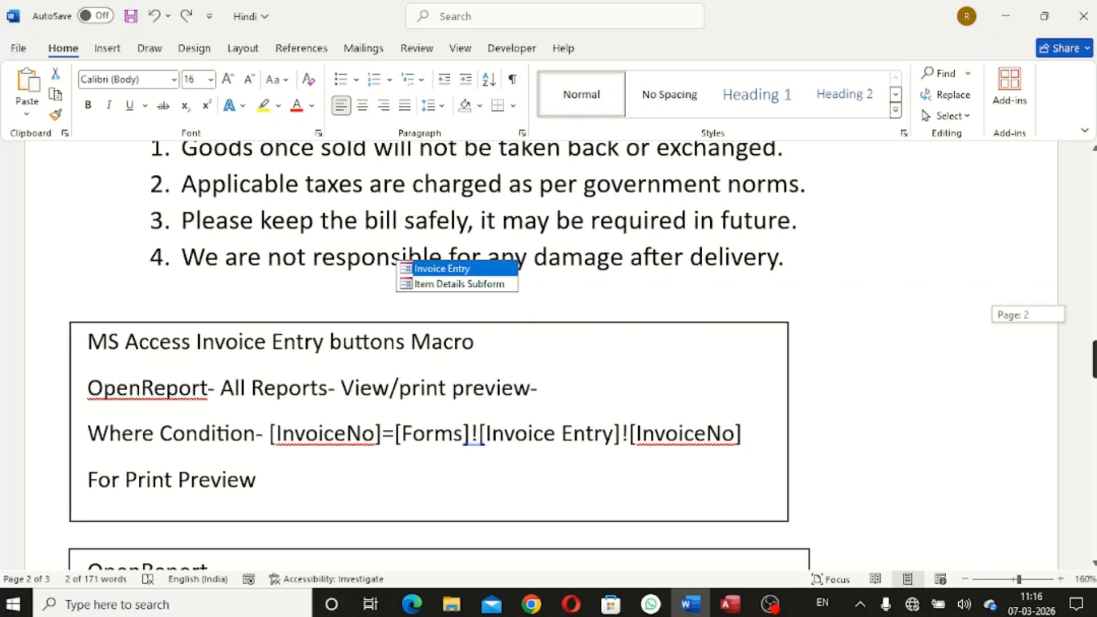
pyautogui.scroll(-4, 439, 354)
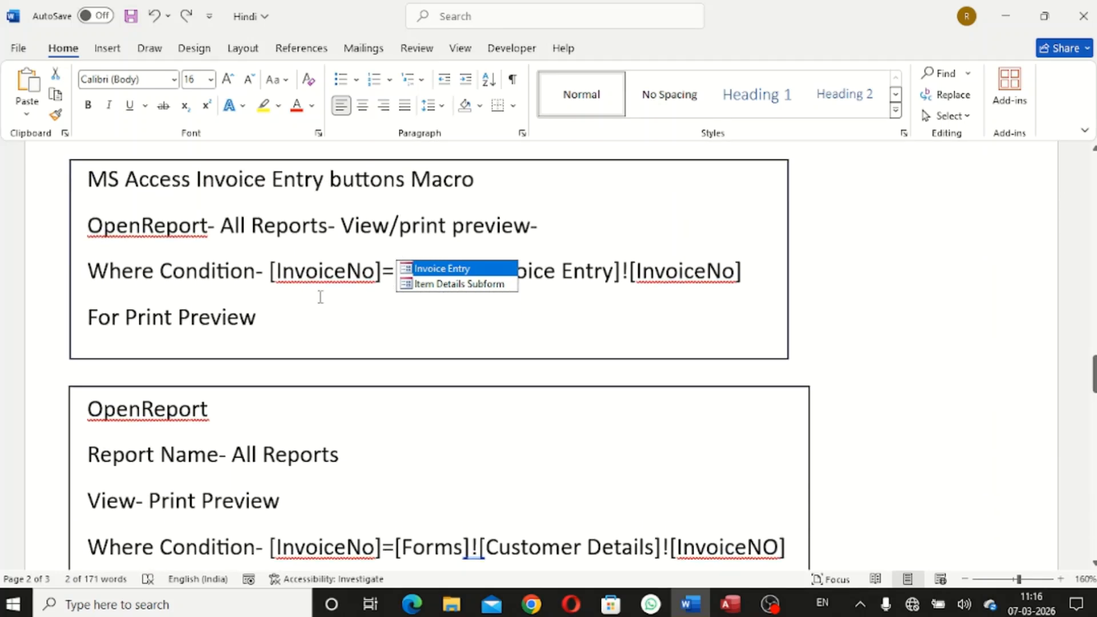
pyautogui.click(501, 330)
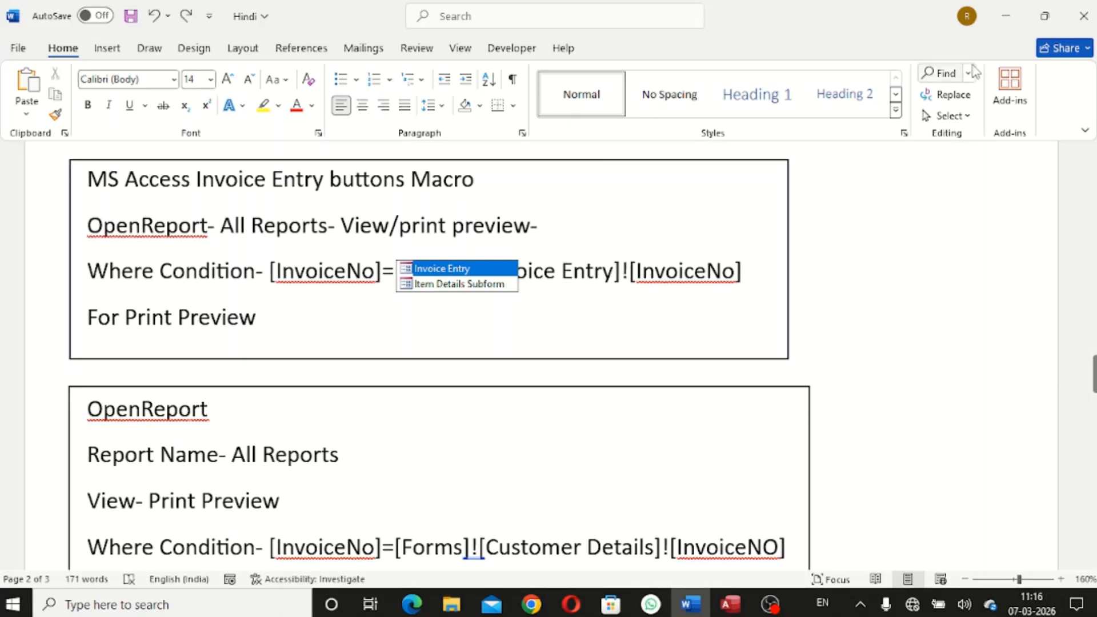
pyautogui.click(1001, 18)
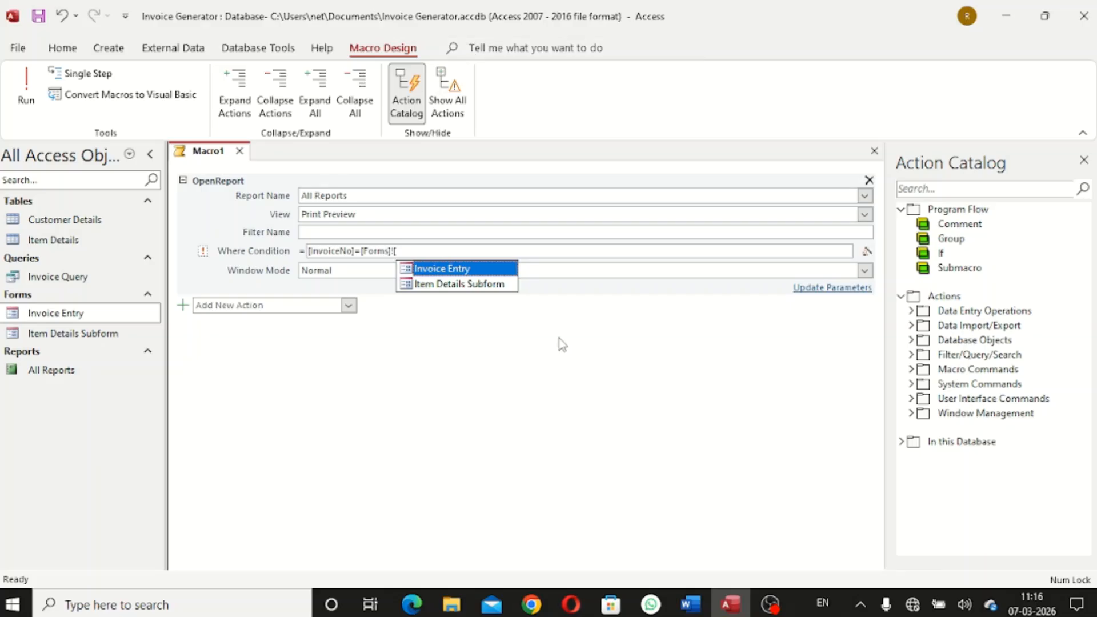
# Finish the Where Condition as [InvoiceNo]=[Forms]![Invoice Entry]![InvoiceNo] and begin saving the macro
pyautogui.click(448, 252)
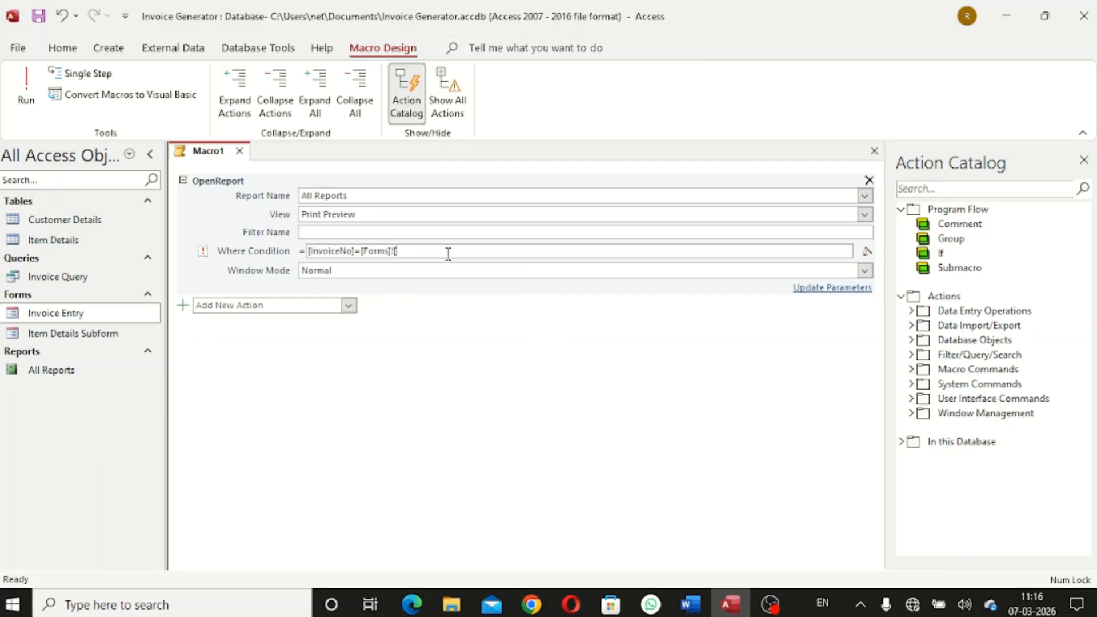
pyautogui.write('Invo')
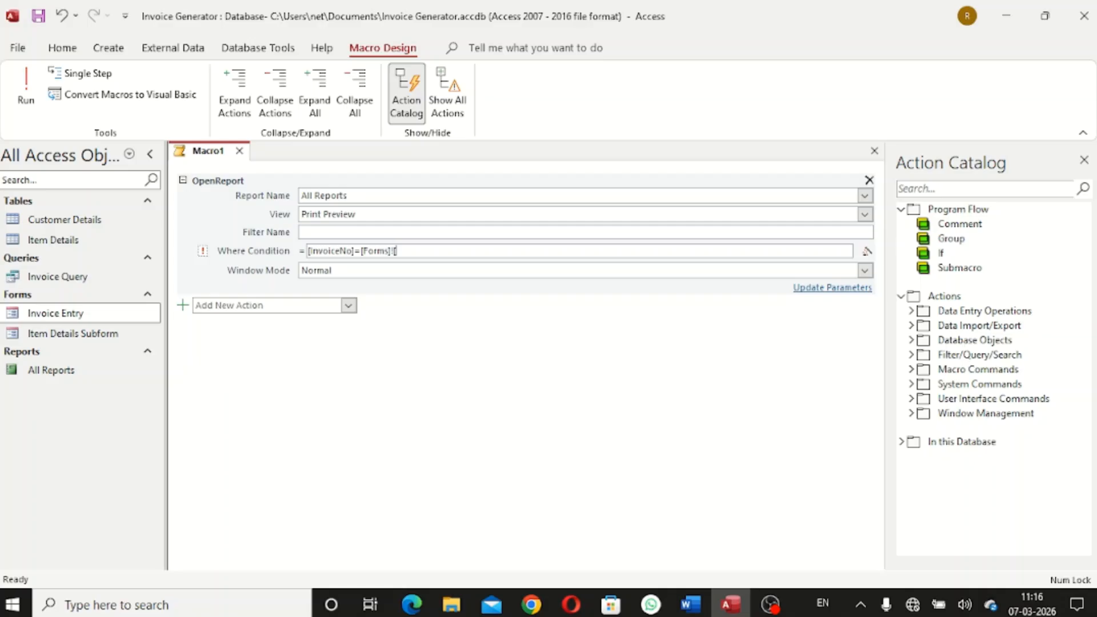
pyautogui.write('ice Entry]![Invoice')
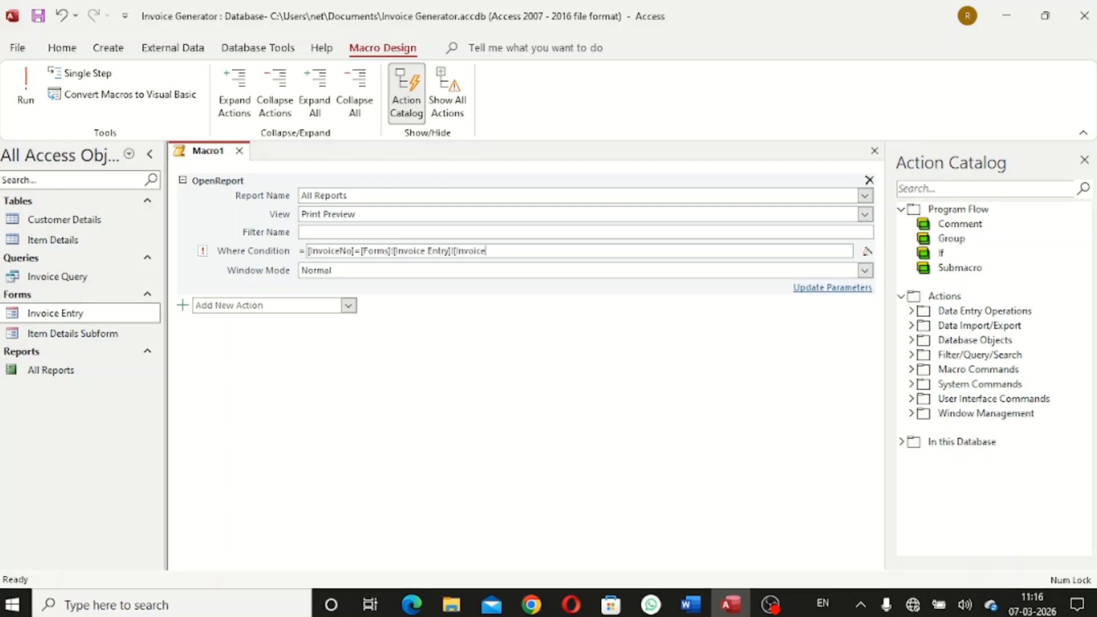
pyautogui.write('No')
pyautogui.hotkey('ctrl', 's')
# Name the macro Print Preview and dismiss the invalid Where Condition error
pyautogui.press('BackSpace')
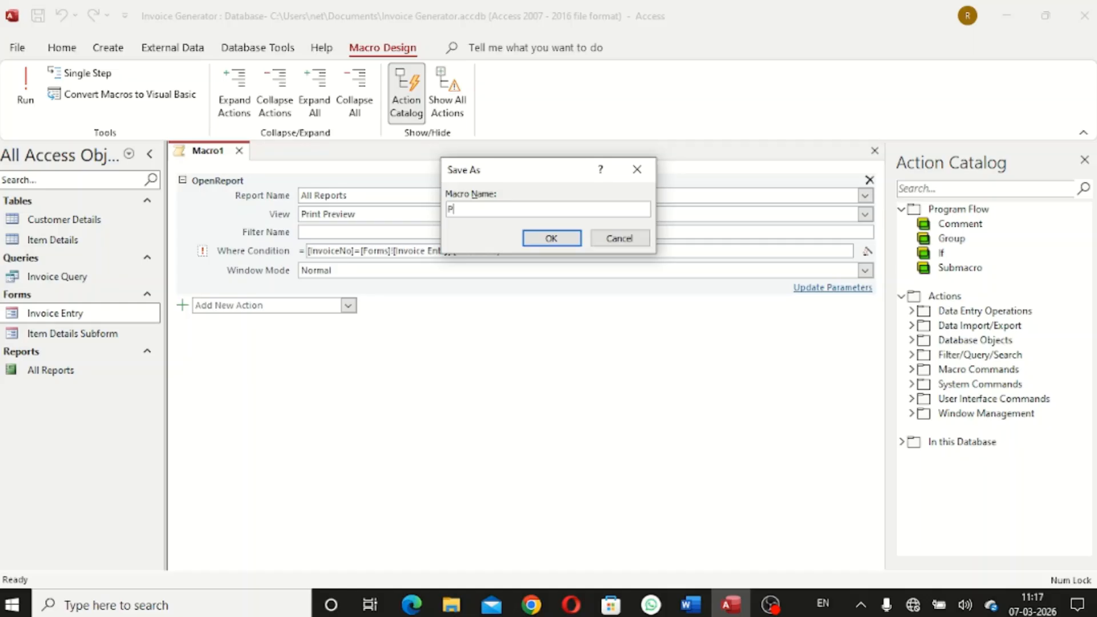
pyautogui.write('Print Preiv')
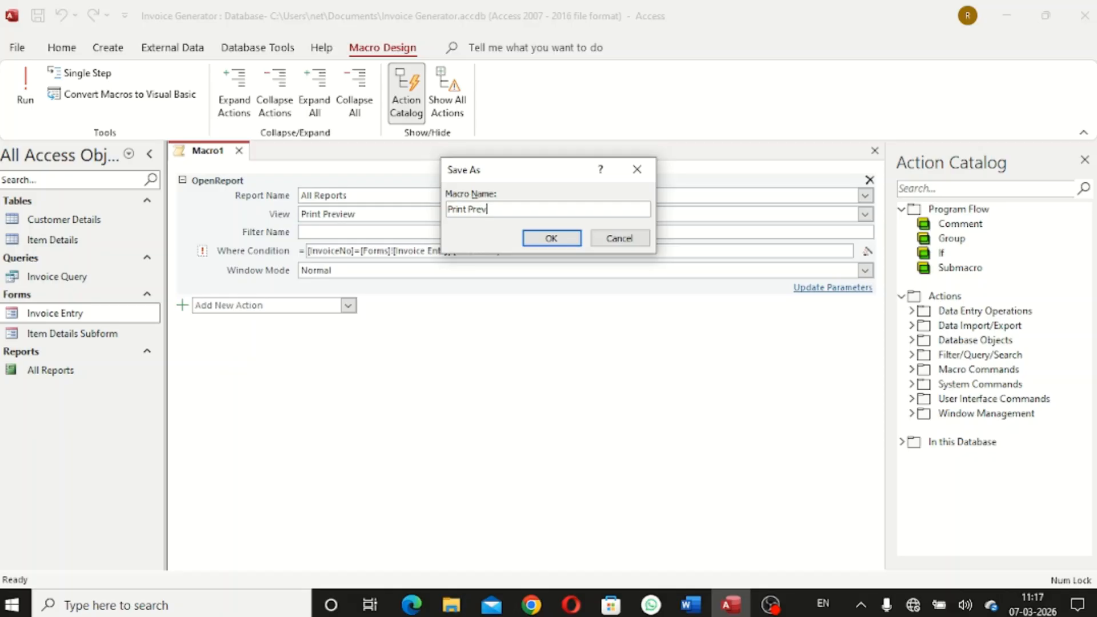
pyautogui.write('er')
pyautogui.click(551, 238)
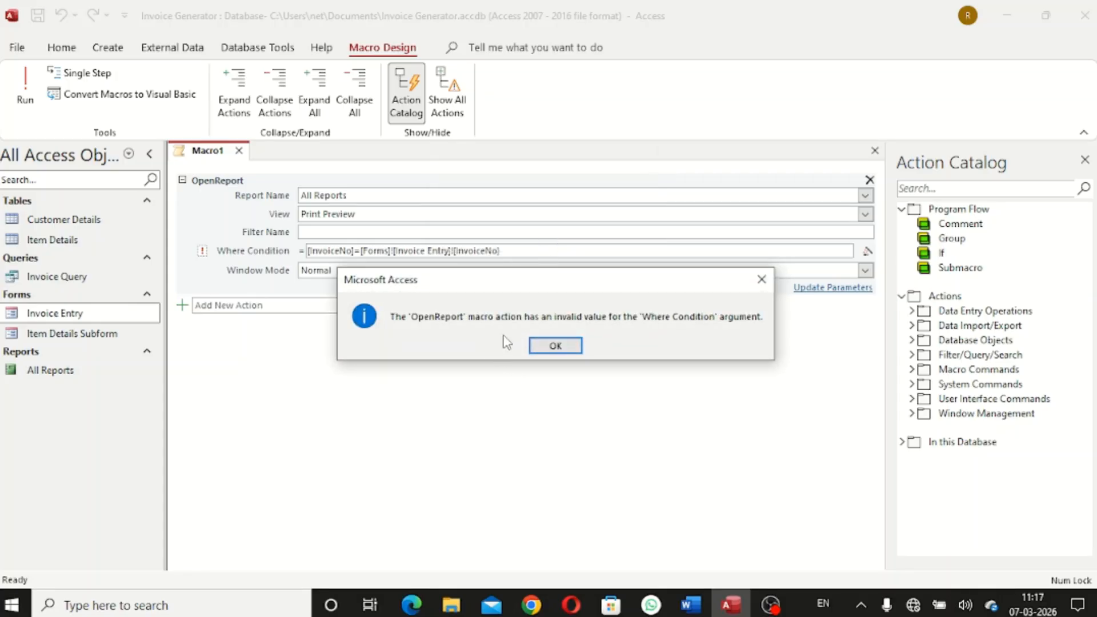
pyautogui.click(574, 351)
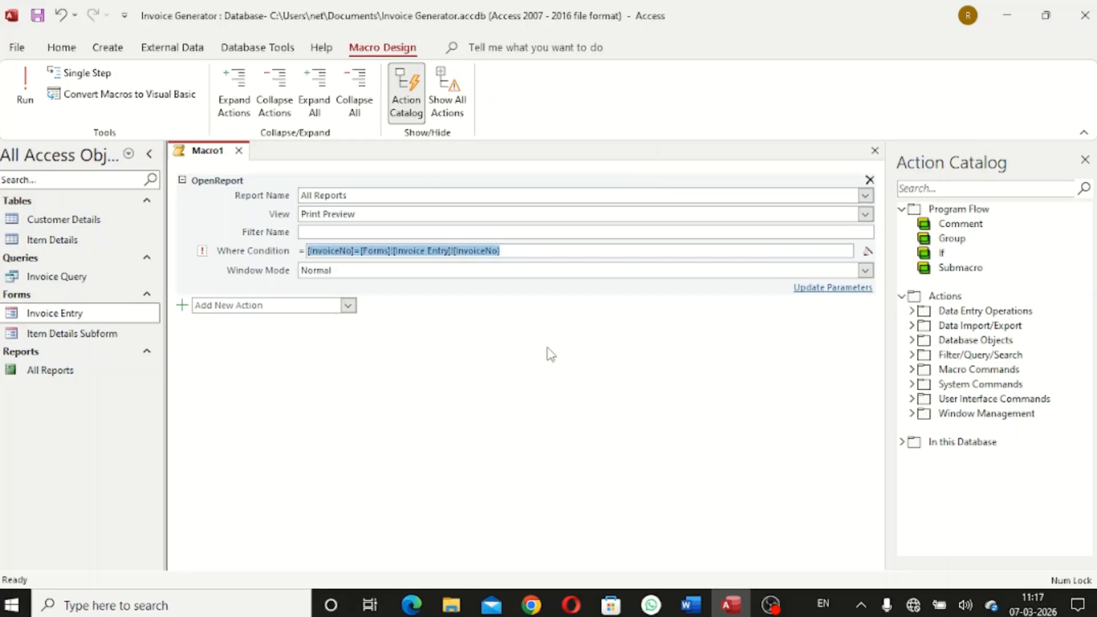
# Delete the stray trailing character from the Where Condition and save the macro again
pyautogui.click(520, 253)
pyautogui.moveTo(520, 253); pyautogui.dragTo(309, 255)
pyautogui.click(536, 252)
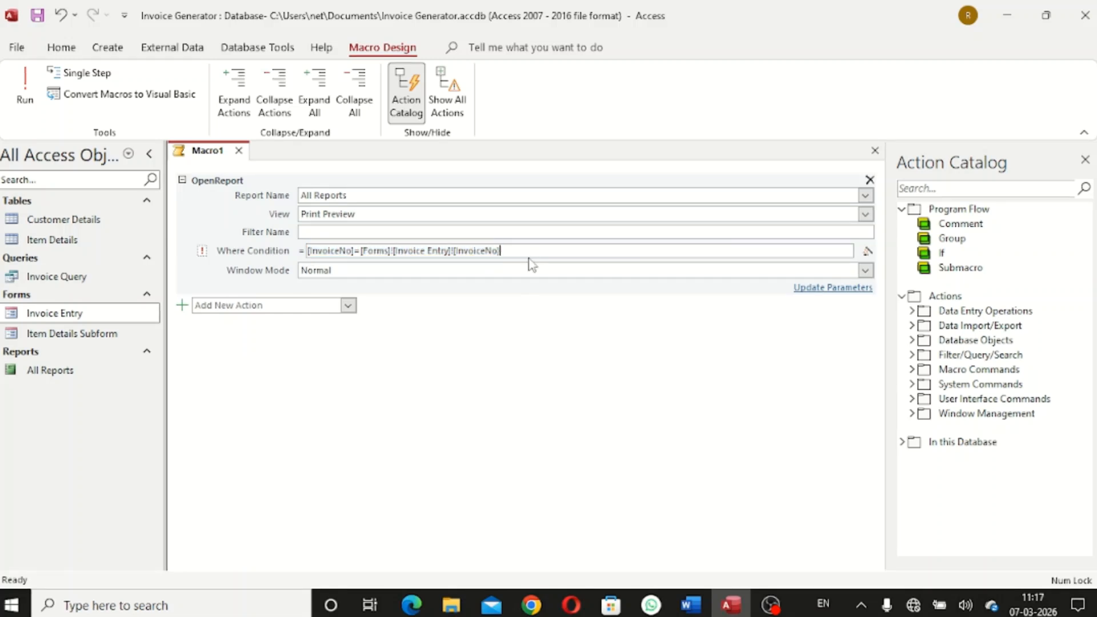
pyautogui.press('BackSpace')
pyautogui.click(563, 346)
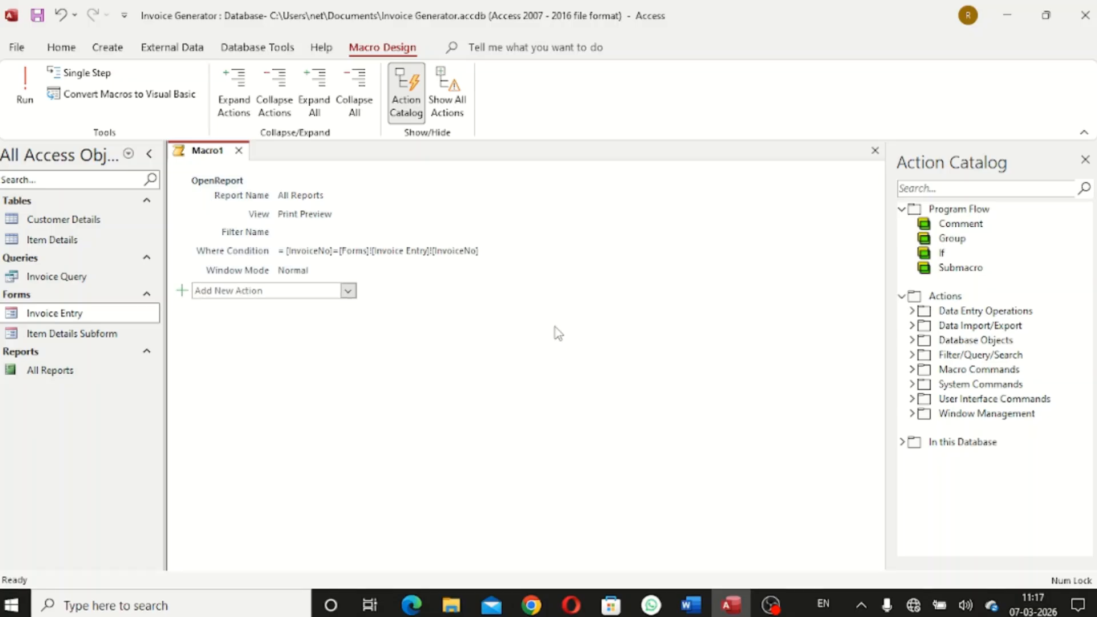
pyautogui.click(506, 249)
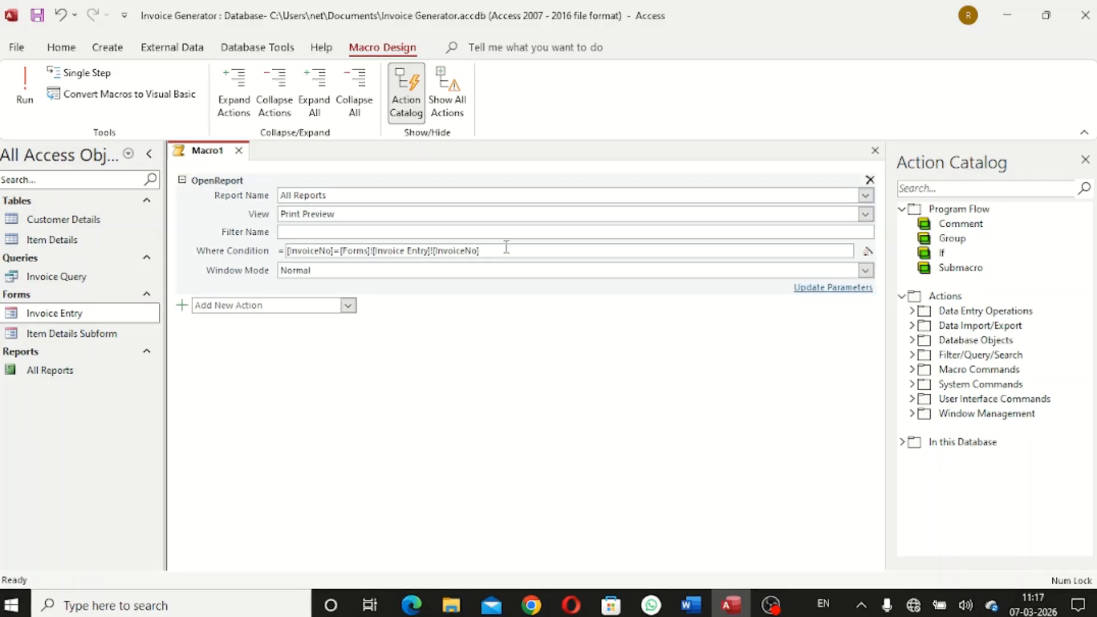
pyautogui.hotkey('ctrl', 's')
pyautogui.click(546, 239)
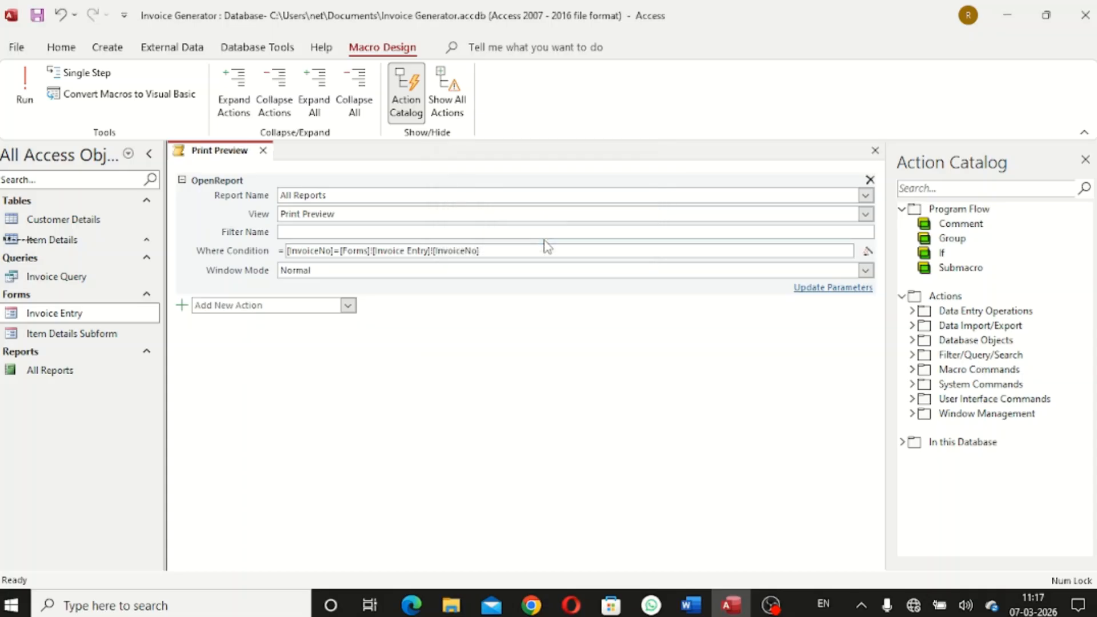
# Close the Print Preview macro and create another OpenReport macro opening All Reports in Print Preview
pyautogui.click(263, 151)
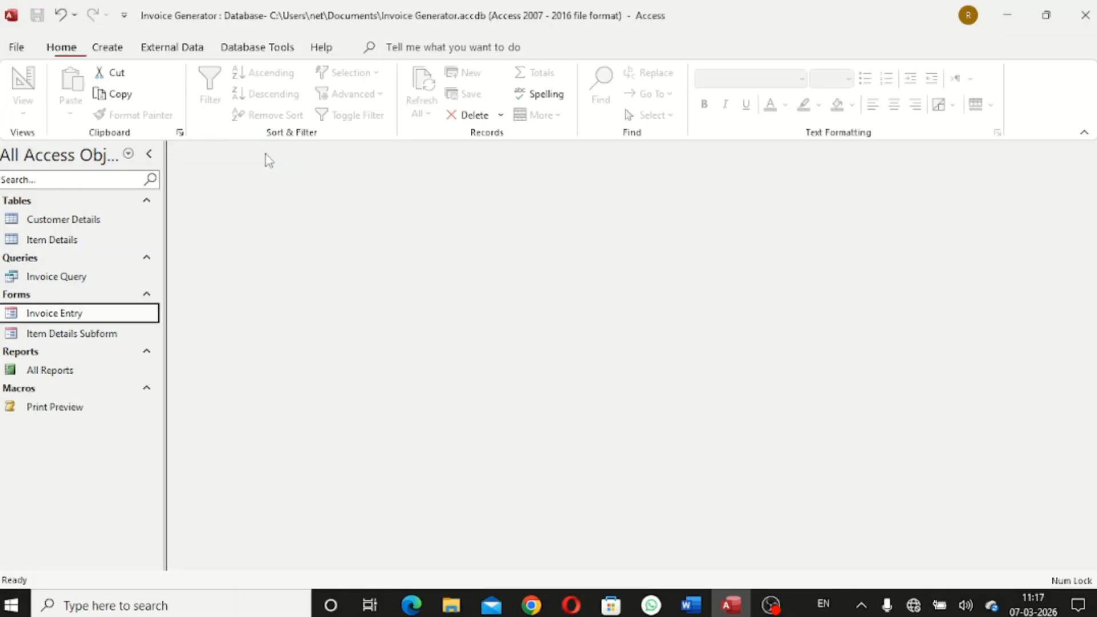
pyautogui.click(107, 47)
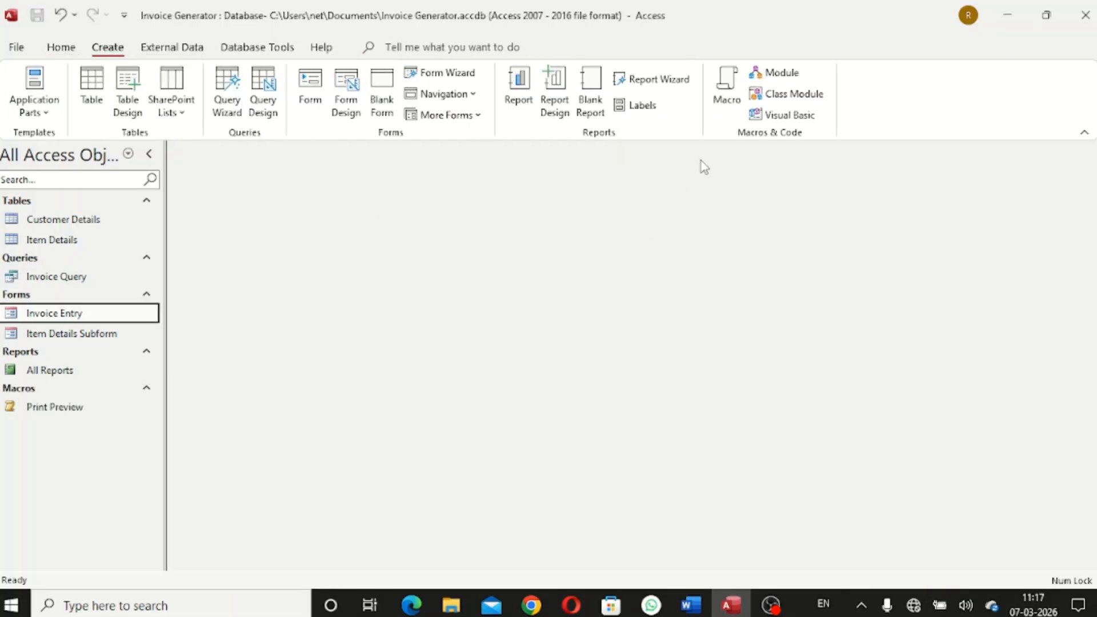
pyautogui.click(714, 102)
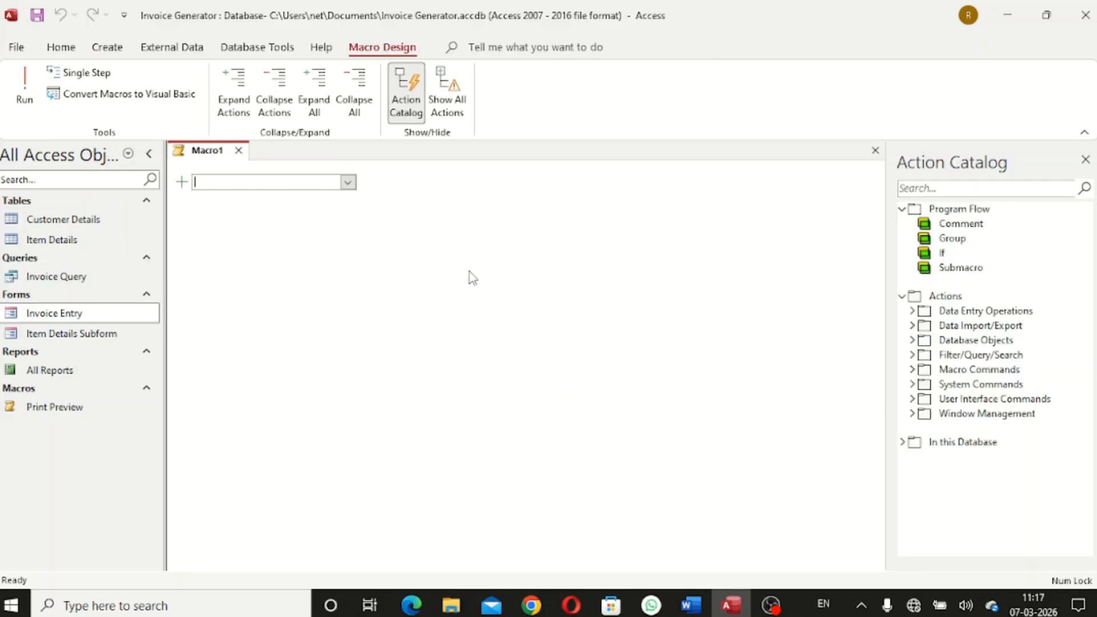
pyautogui.write('OpenReport')
pyautogui.press('Return')
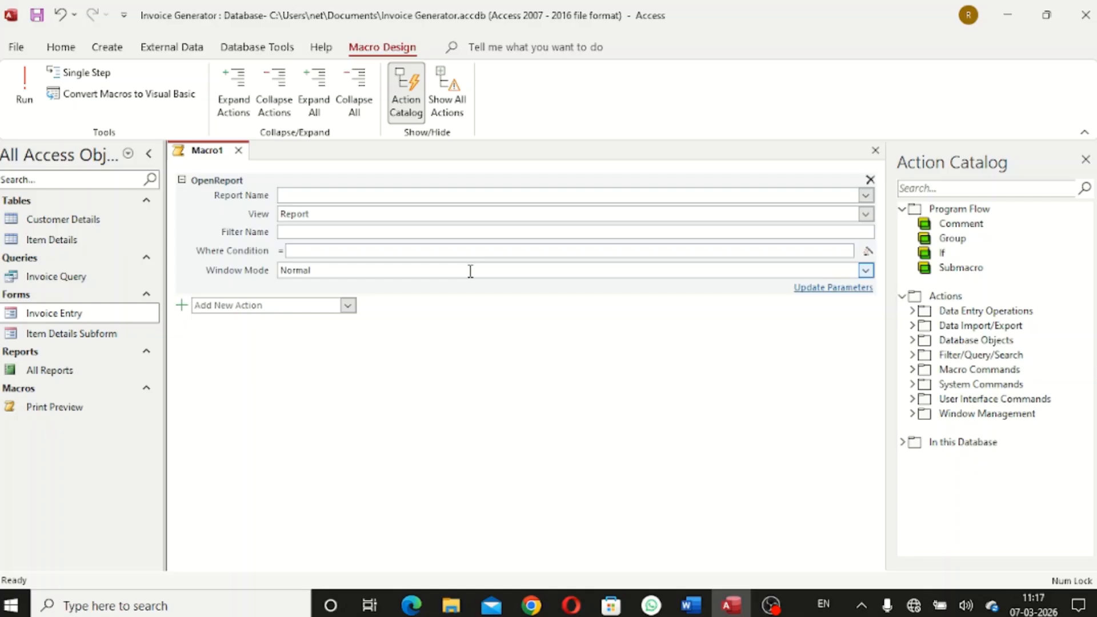
pyautogui.click(866, 195)
pyautogui.click(601, 217)
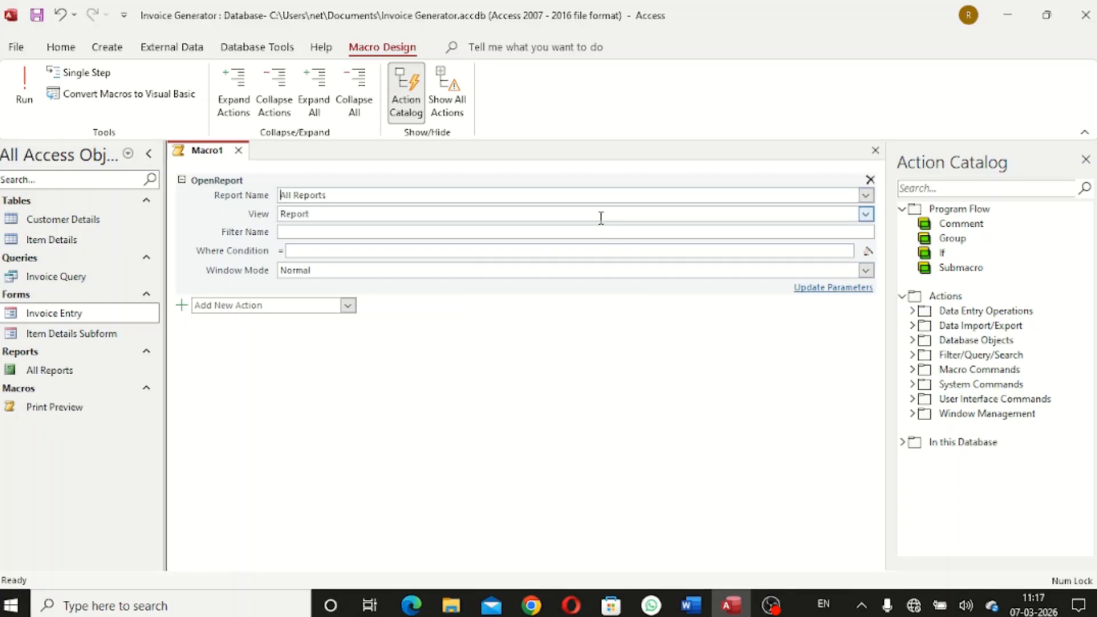
pyautogui.click(865, 213)
pyautogui.click(631, 262)
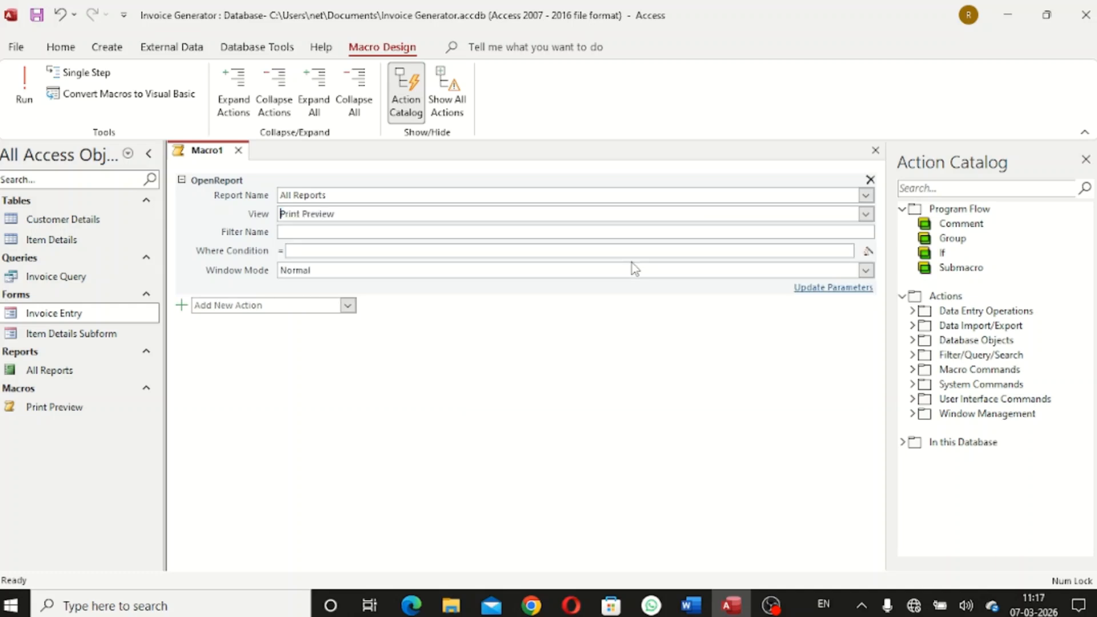
# Set its Where Condition to [InvoiceNo]=[Forms]![Customer Details]![InvoiceNo]
pyautogui.click(566, 251)
pyautogui.write('[')
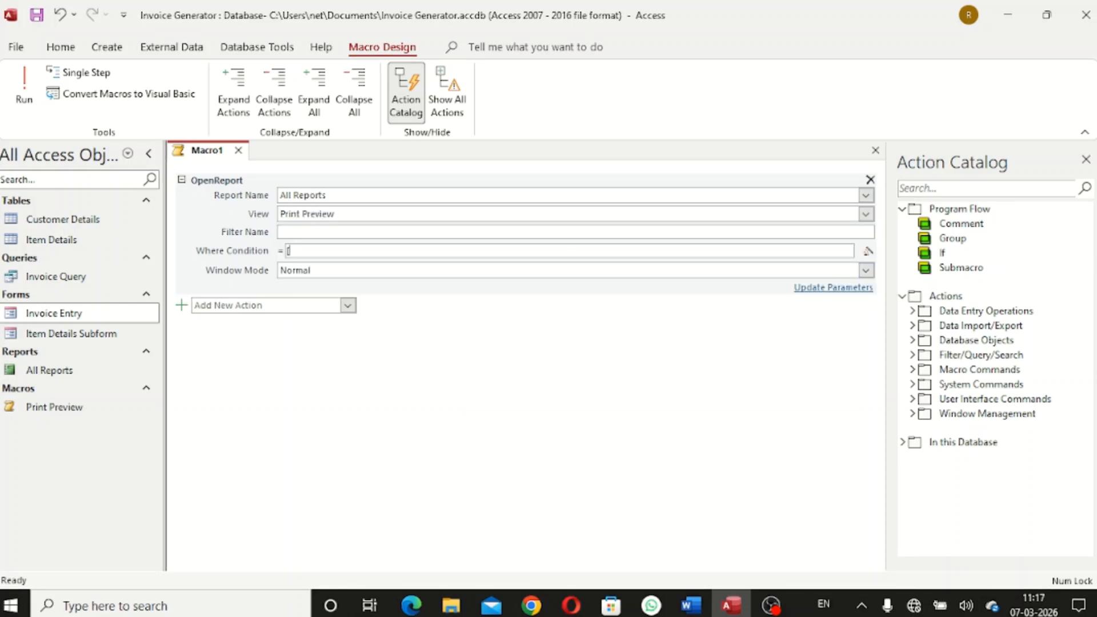
pyautogui.write('Invoice')
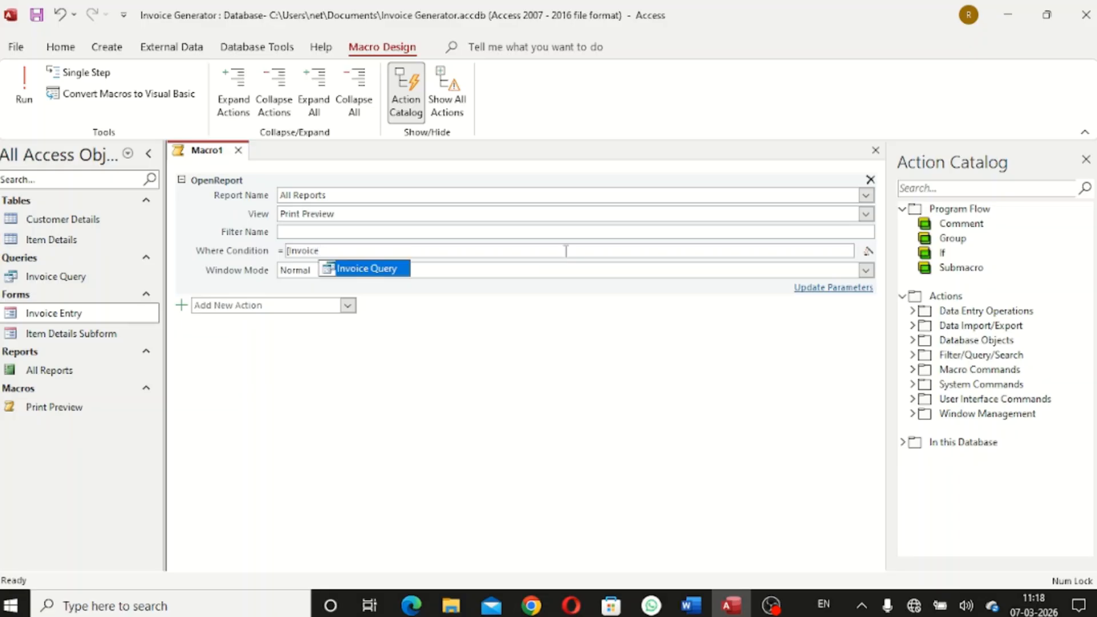
pyautogui.write('NO]')
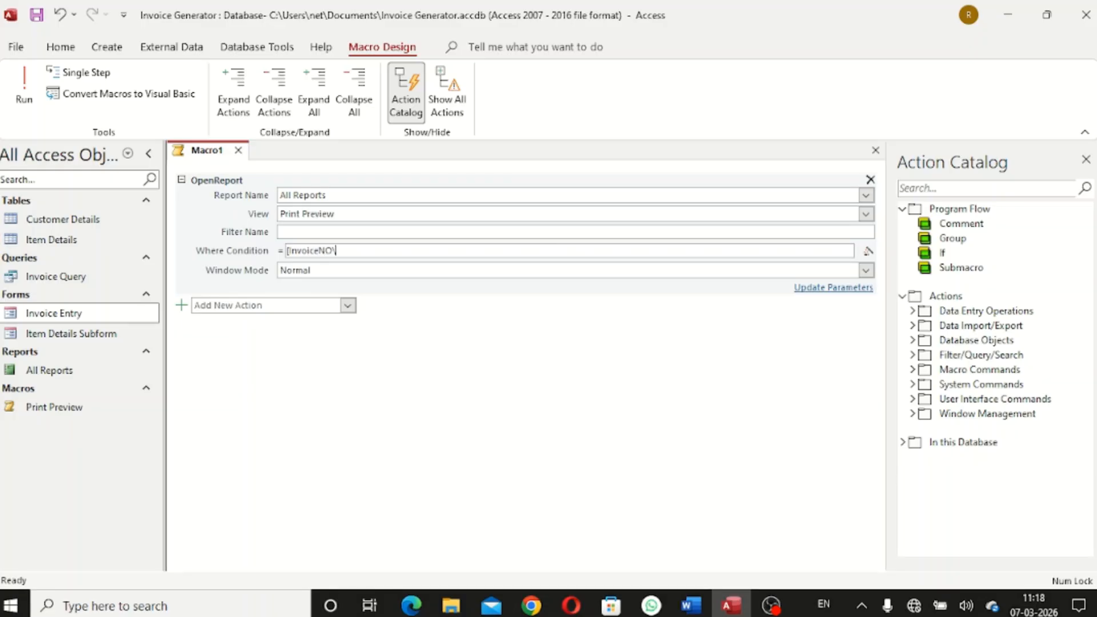
pyautogui.press('BackSpace')
pyautogui.press('BackSpace')
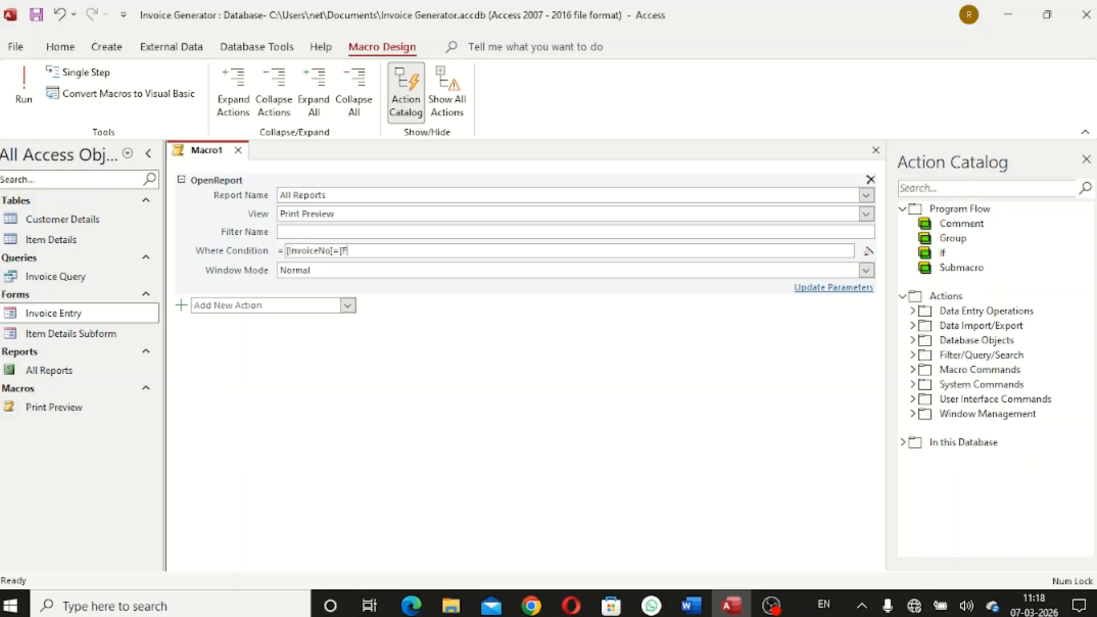
pyautogui.write('orms]!')
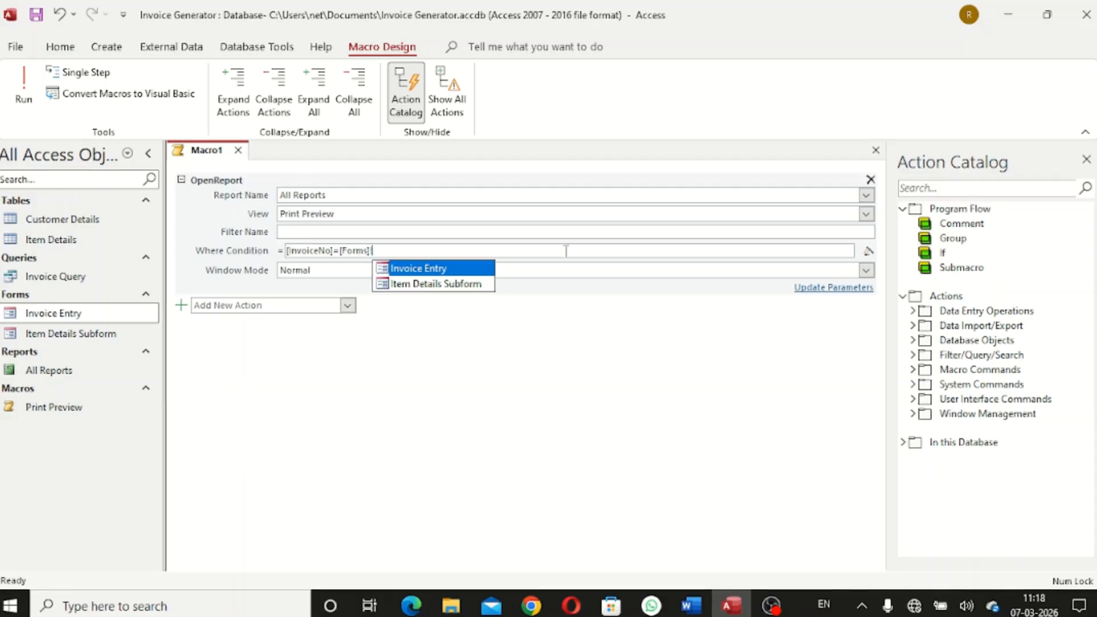
pyautogui.write('[')
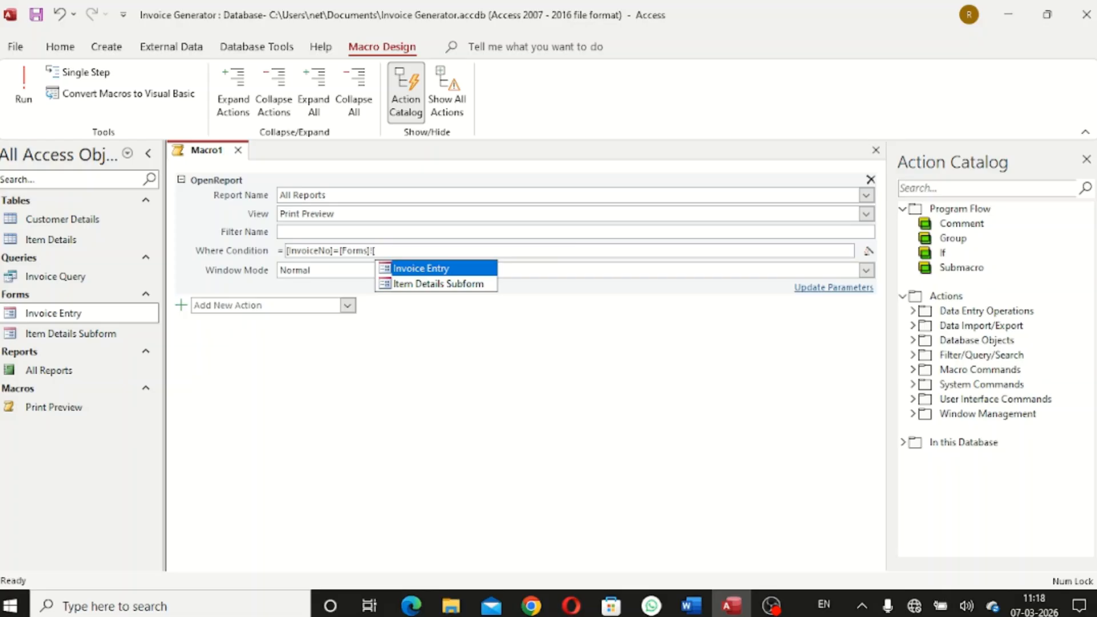
pyautogui.write('cu')
pyautogui.press('BackSpace')
pyautogui.press('BackSpace')
pyautogui.write('Customer ')
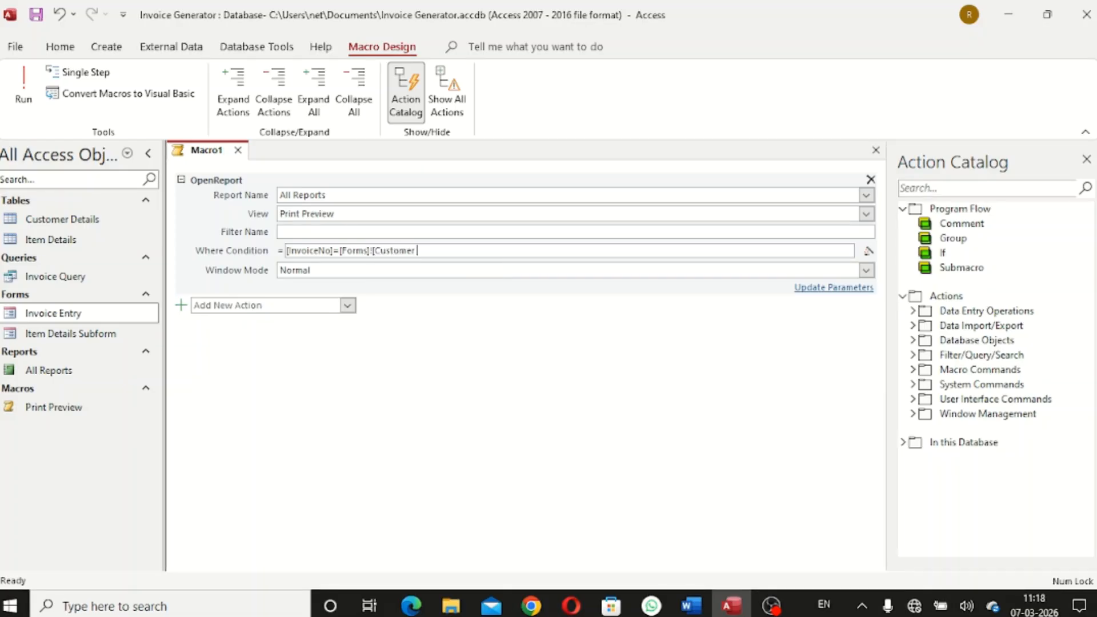
pyautogui.write('Details')
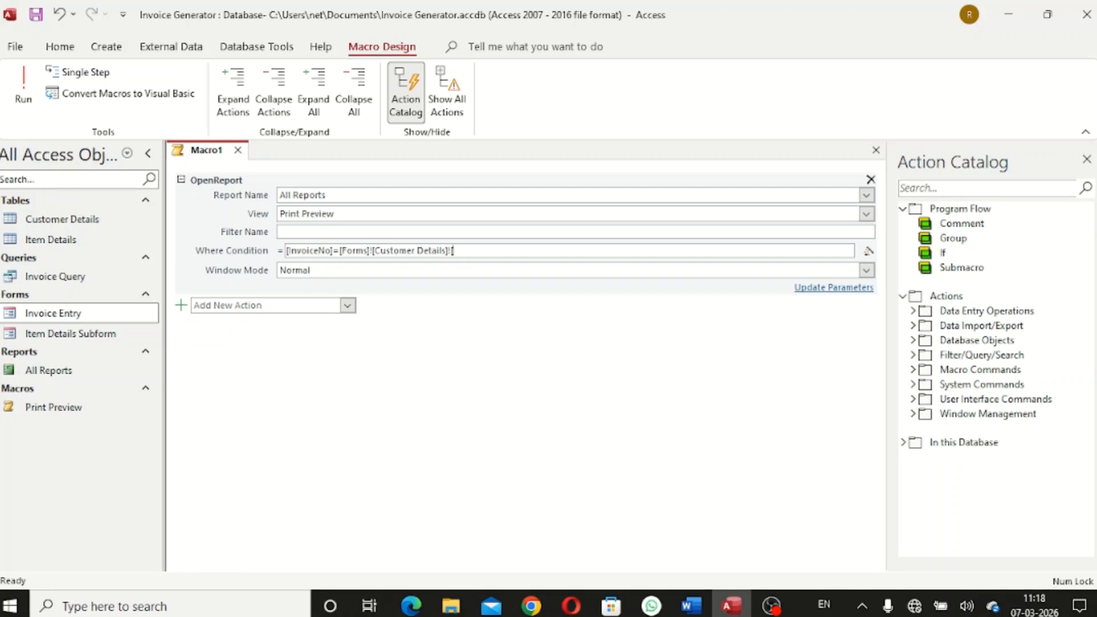
pyautogui.write(']![InvoiceNo')
# Save the macro as Search Invoice and close it
pyautogui.hotkey('ctrl', 's')
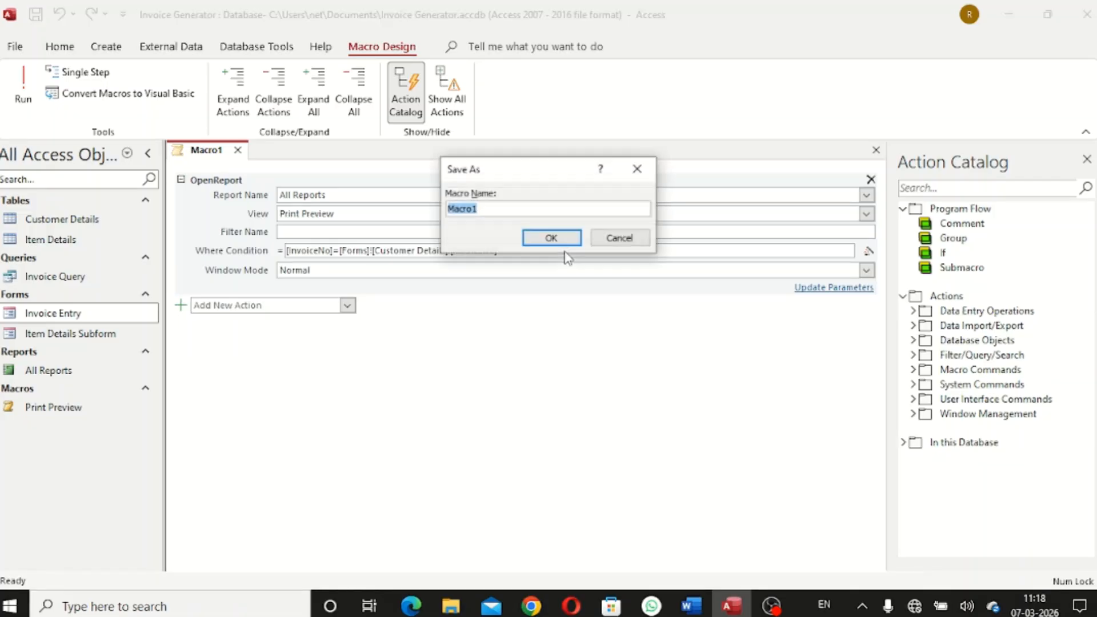
pyautogui.press('BackSpace')
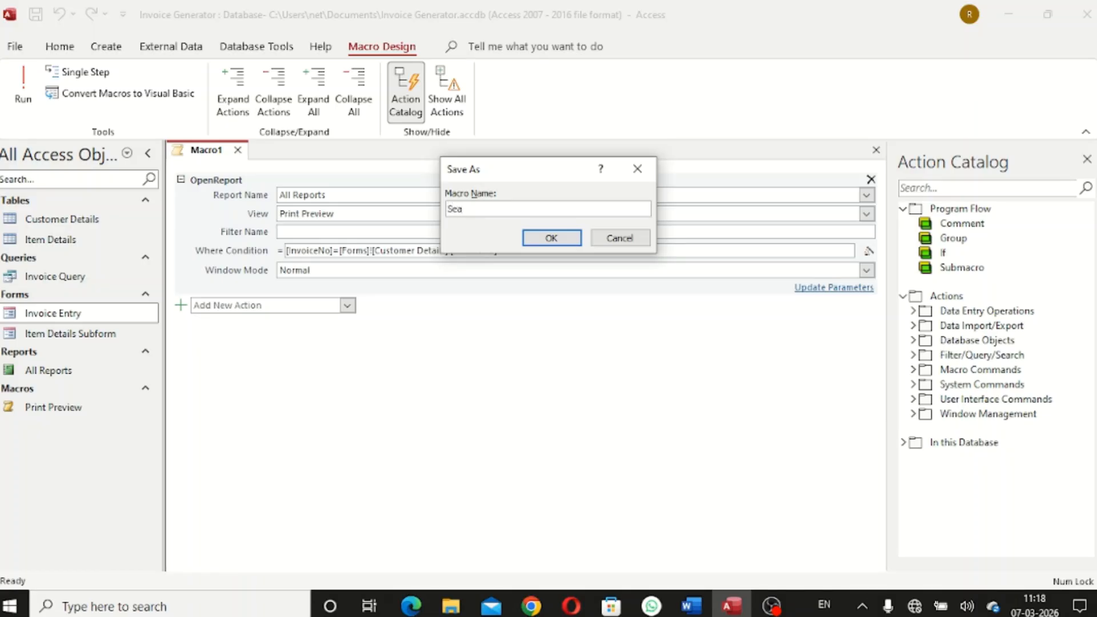
pyautogui.write('Search Invoice')
pyautogui.press('Return')
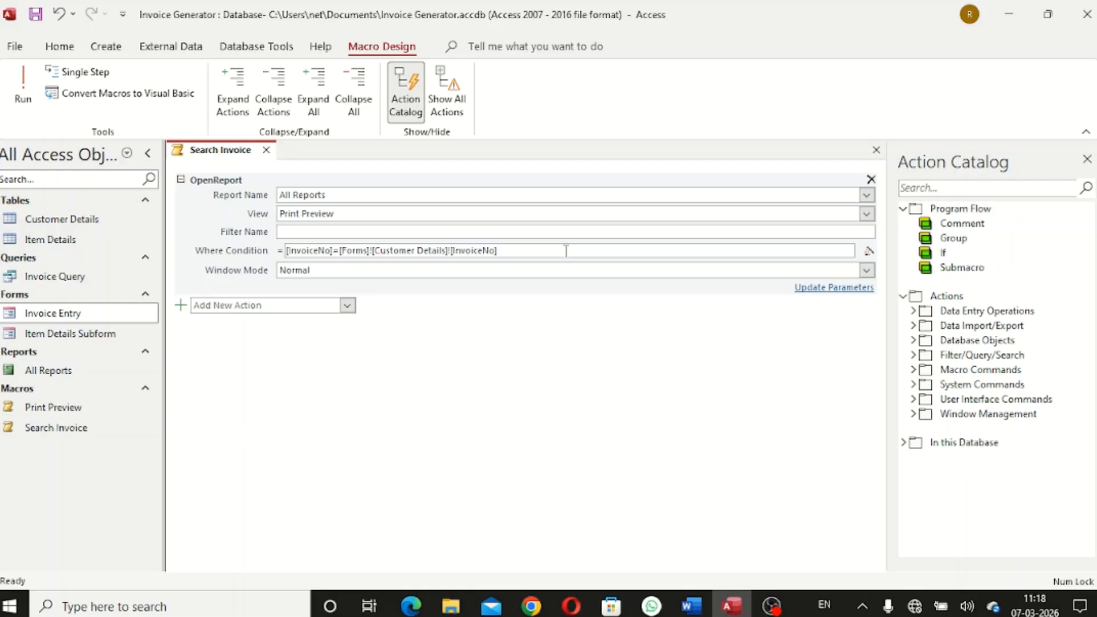
pyautogui.click(265, 149)
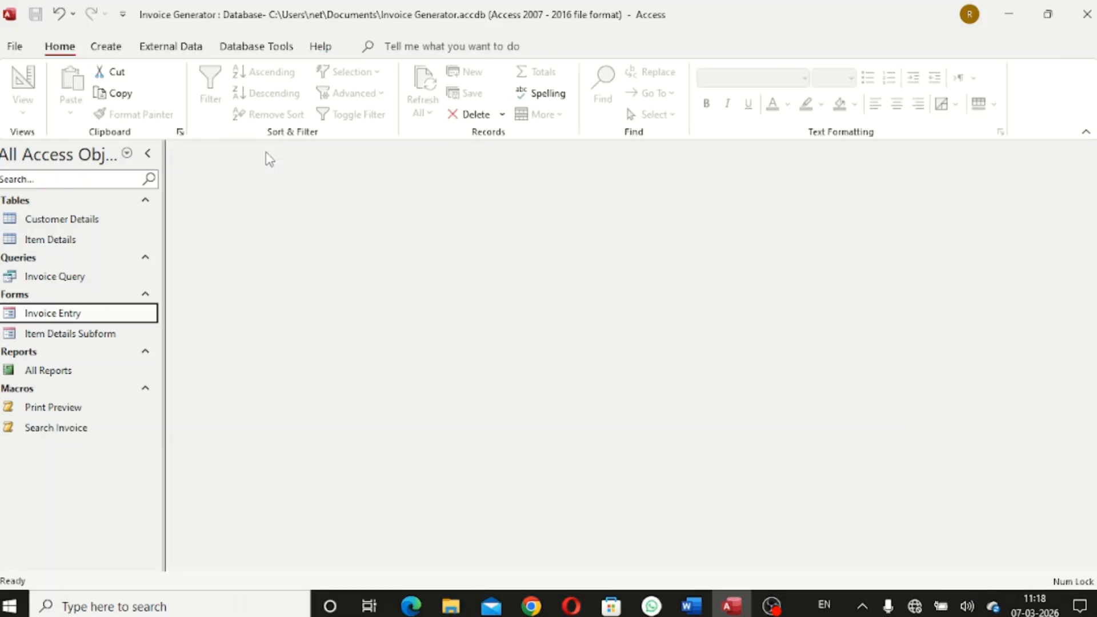
# Open the Invoice Entry form, scroll to its buttons, and select the Print Preview macro
pyautogui.doubleClick(73, 316)
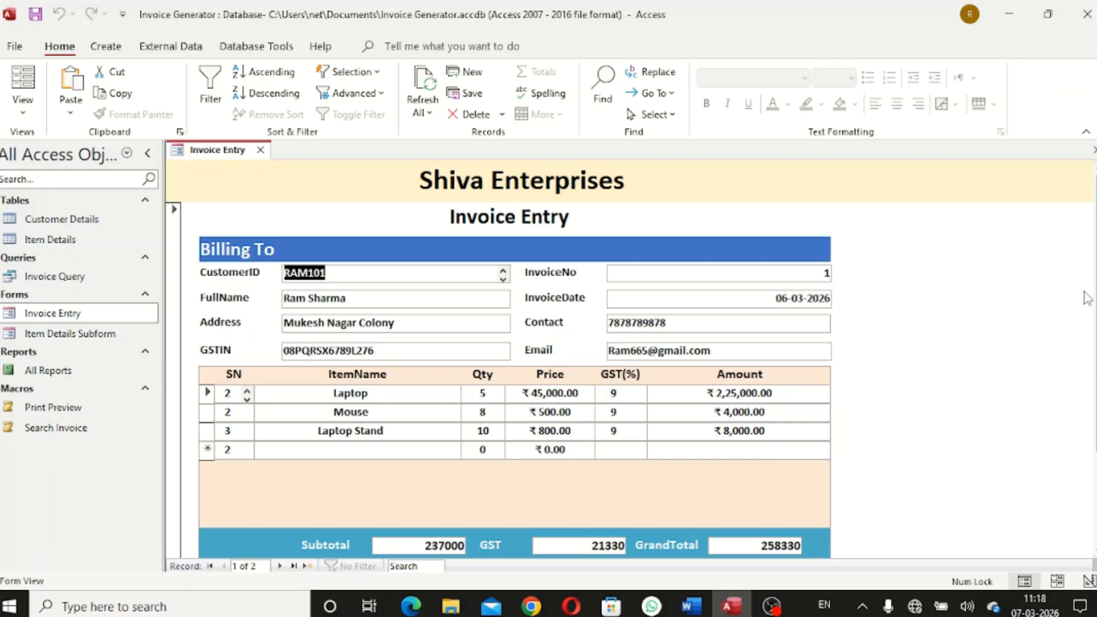
pyautogui.scroll(-3, 1088, 294)
pyautogui.moveTo(1096, 372); pyautogui.dragTo(1095, 388)
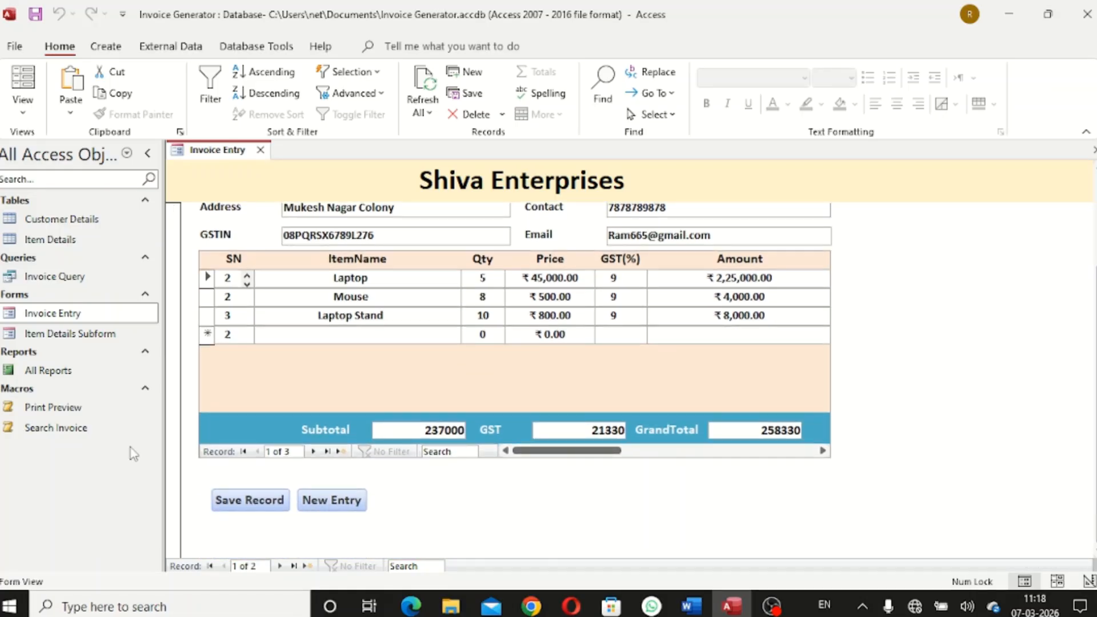
pyautogui.click(56, 412)
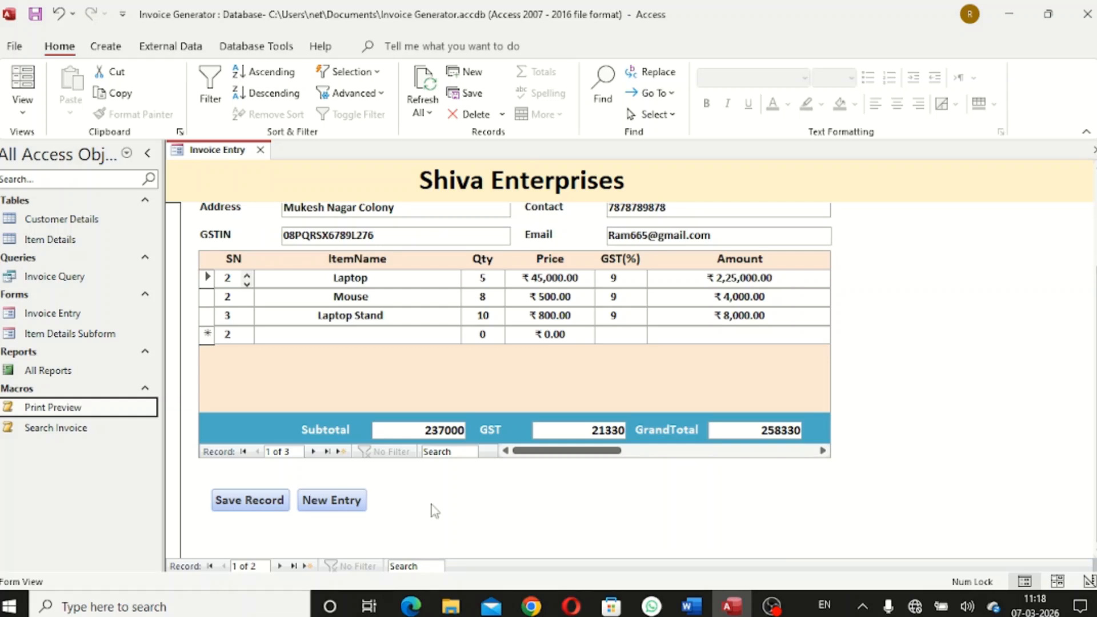
pyautogui.rightClick(227, 159)
# In Design View, drop the Print Preview and Search Invoice macros onto the form as buttons
pyautogui.click(286, 279)
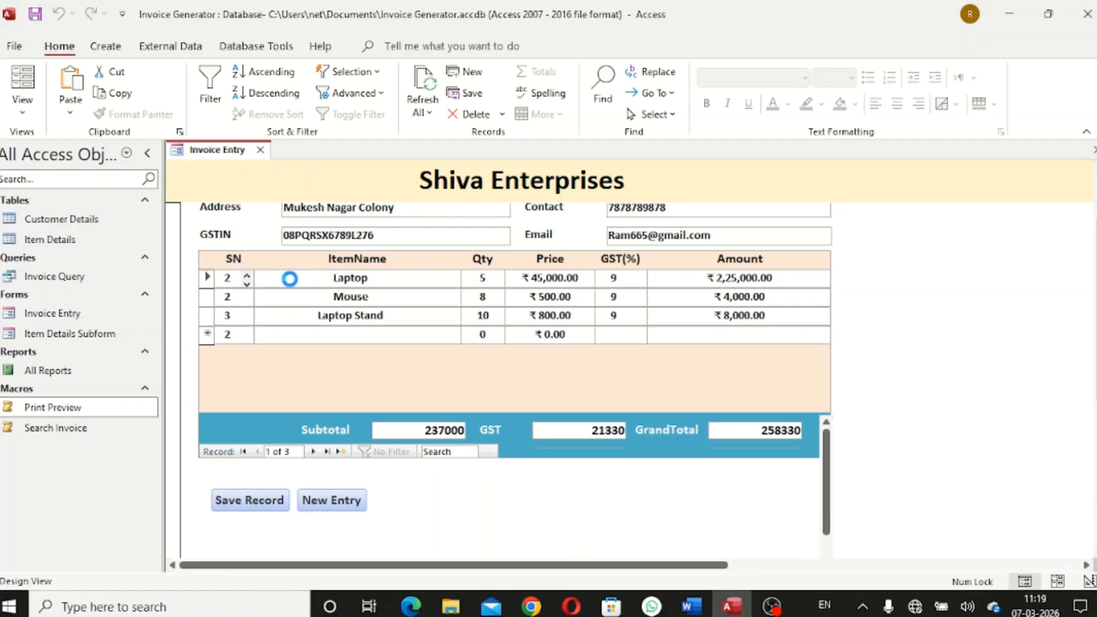
pyautogui.scroll(-3, 837, 437)
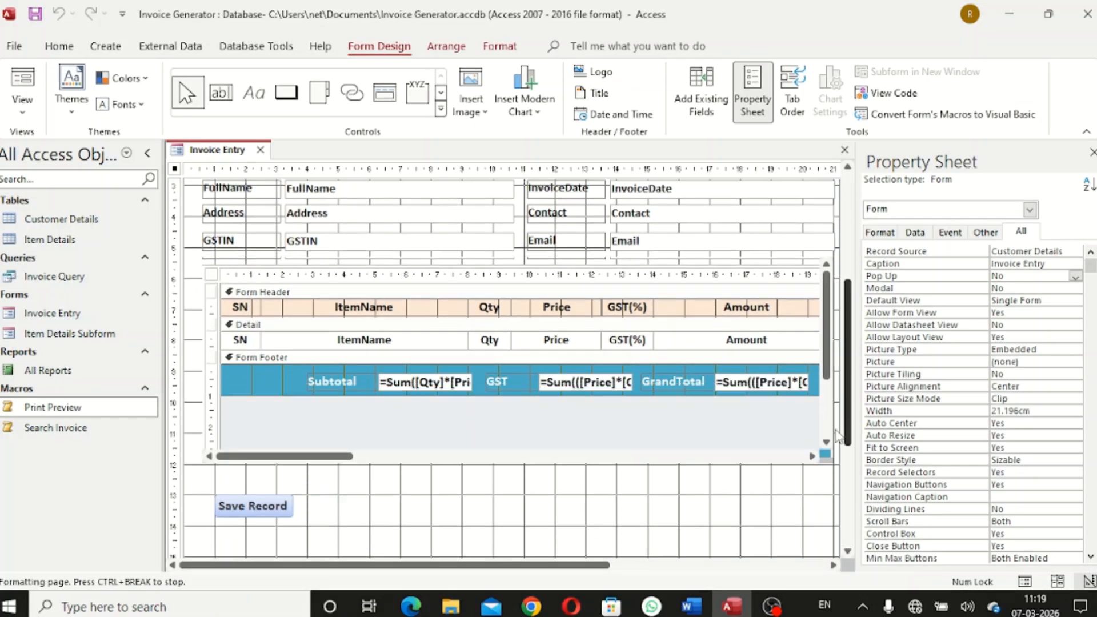
pyautogui.moveTo(836, 431); pyautogui.dragTo(831, 453)
pyautogui.moveTo(65, 409); pyautogui.dragTo(412, 464)
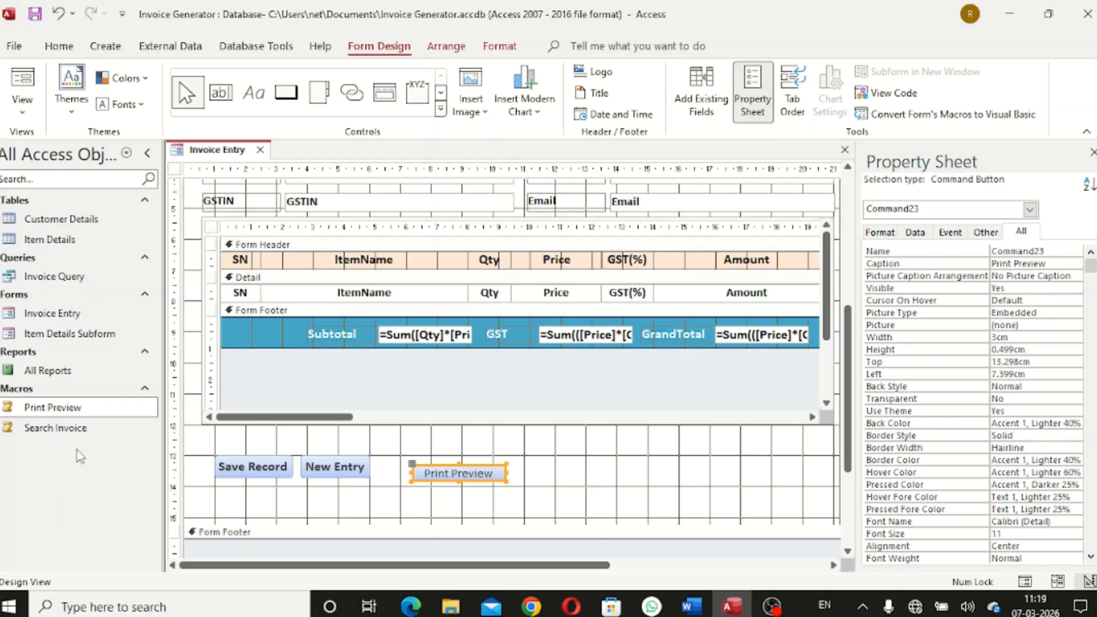
pyautogui.moveTo(63, 437); pyautogui.dragTo(587, 475)
pyautogui.click(537, 475)
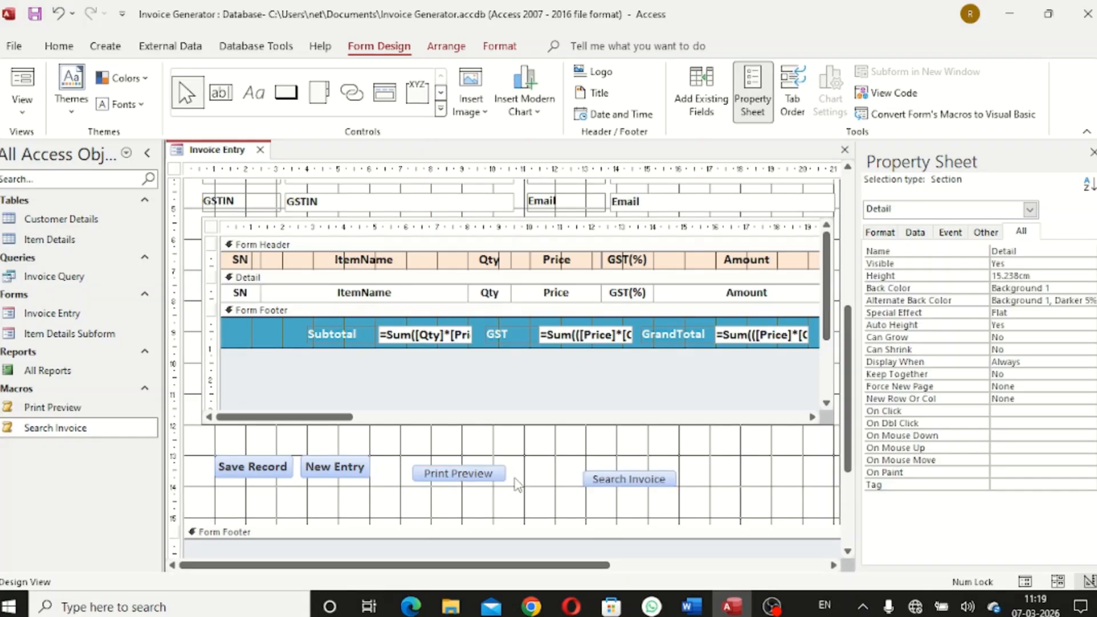
# Nudge both new buttons up and shift Search Invoice left to line them up
pyautogui.click(463, 475)
pyautogui.keyDown('shift'); pyautogui.click(596, 480); pyautogui.keyUp('shift')
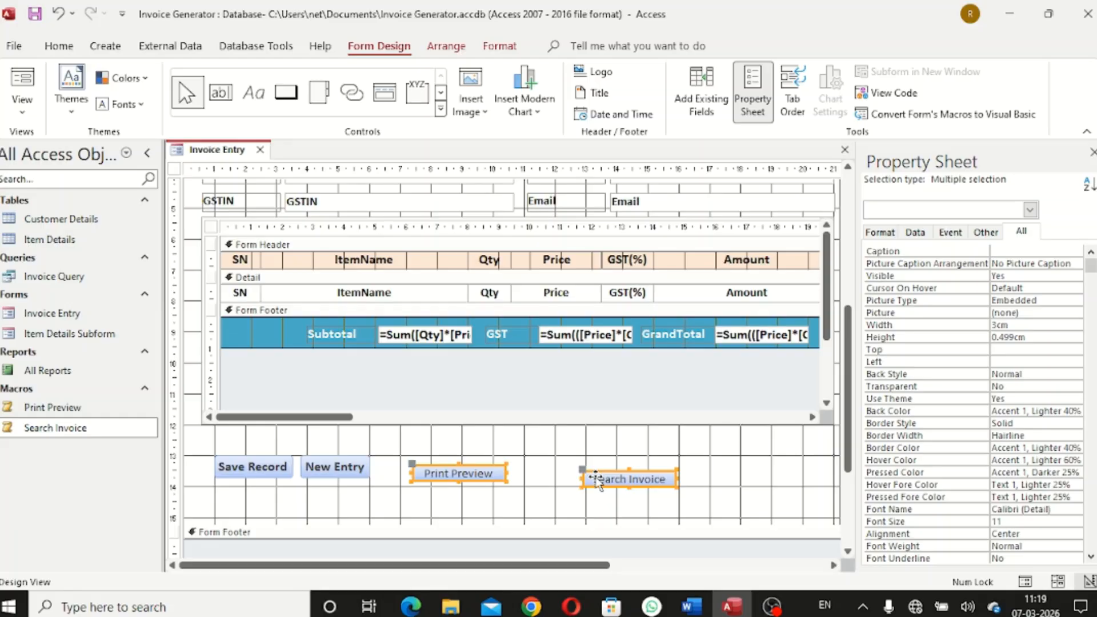
pyautogui.press('Up')
pyautogui.press('Up')
pyautogui.press('Up')
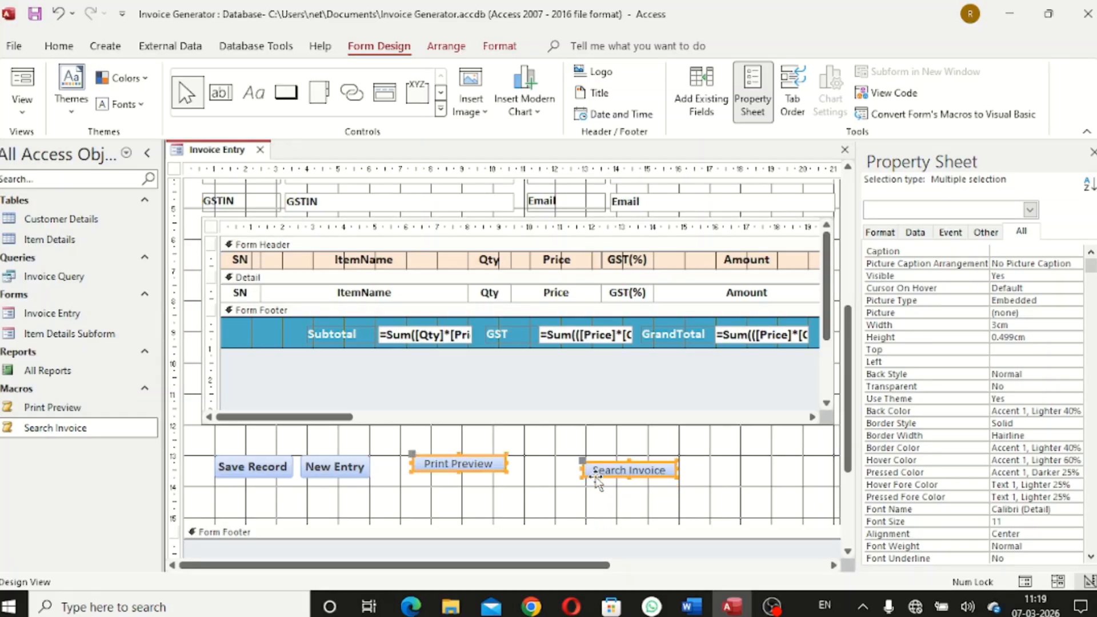
pyautogui.click(595, 485)
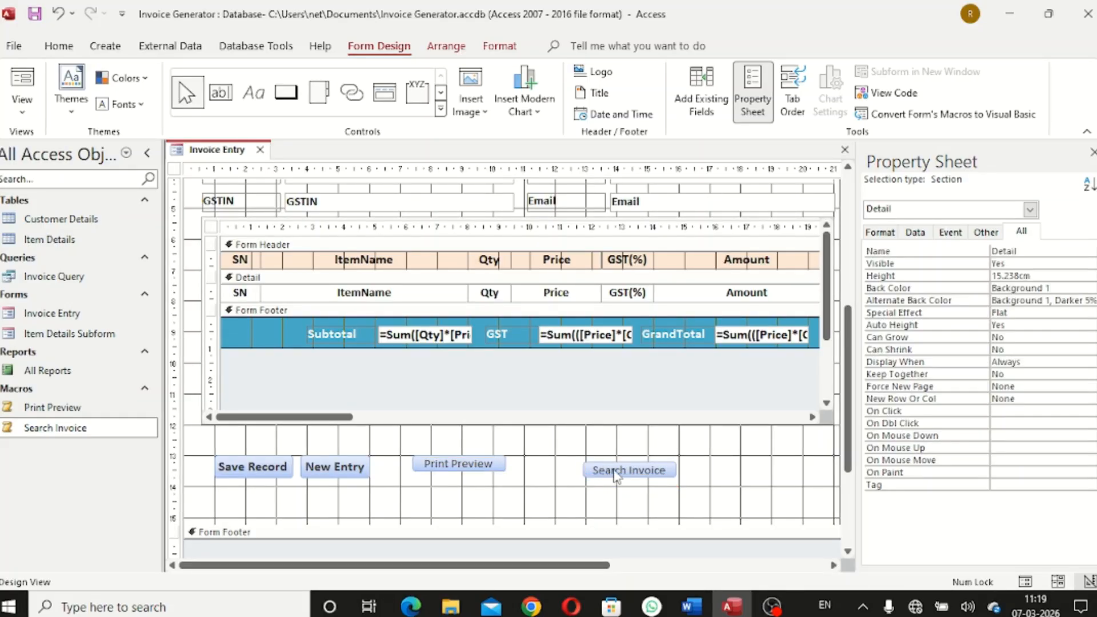
pyautogui.click(617, 470)
pyautogui.press('Up')
pyautogui.press('Up')
pyautogui.press('Left')
pyautogui.press('Left')
pyautogui.press('Left')
pyautogui.press('Left')
pyautogui.press('Left')
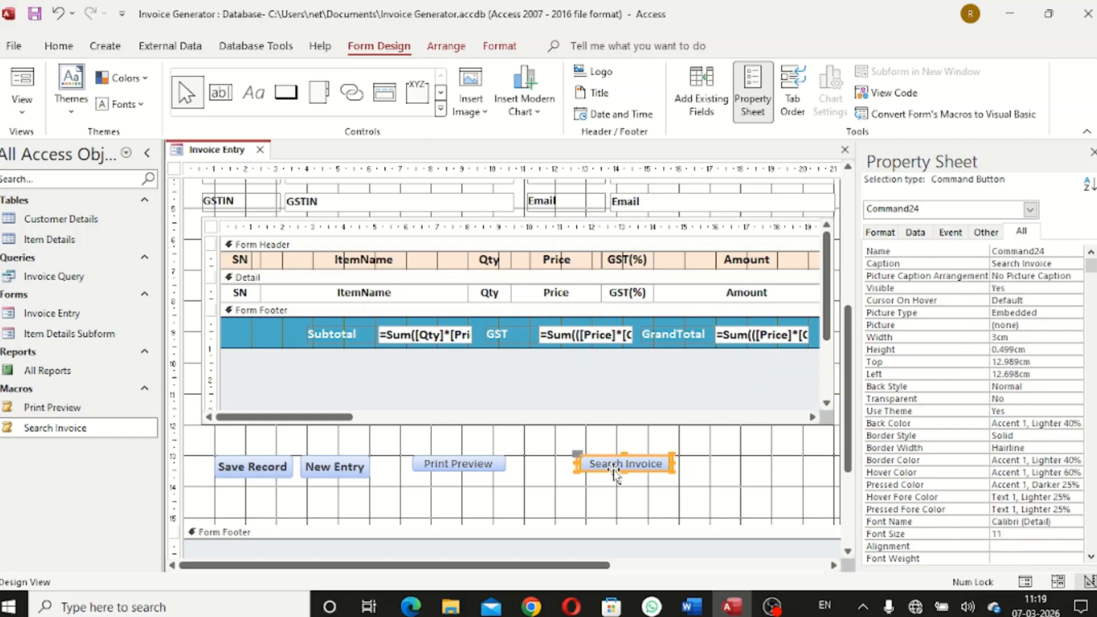
pyautogui.press('Left')
pyautogui.press('Left')
pyautogui.press('Left')
pyautogui.press('Left')
pyautogui.press('Left')
pyautogui.press('Left')
pyautogui.press('Left')
pyautogui.press('Left')
pyautogui.press('Left')
pyautogui.press('Left')
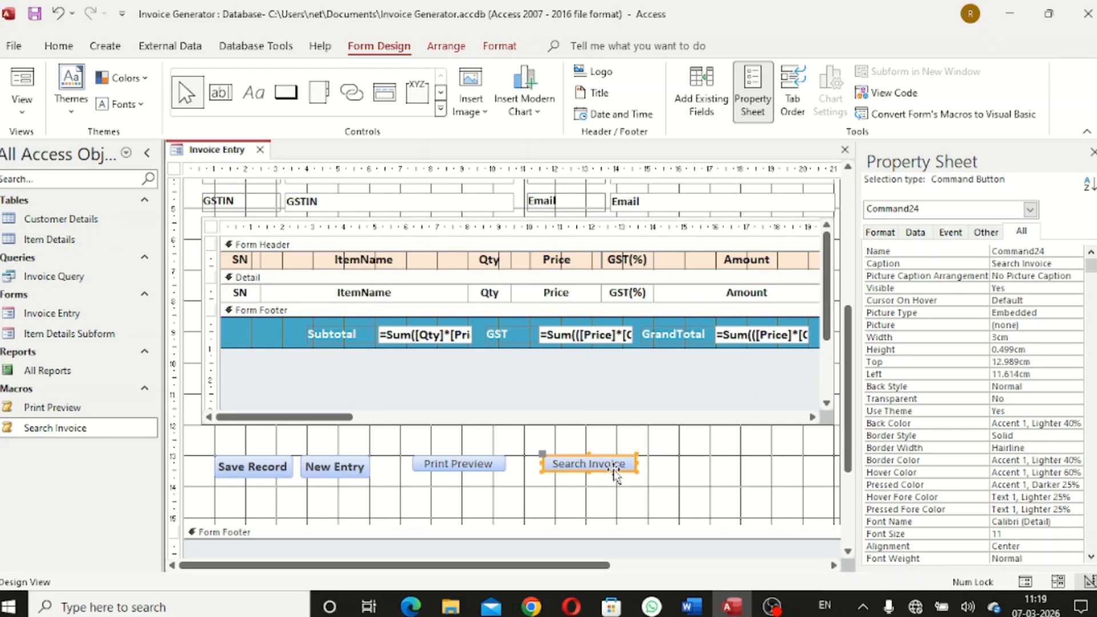
pyautogui.press('Left')
pyautogui.press('Left')
pyautogui.press('Left')
pyautogui.click(594, 485)
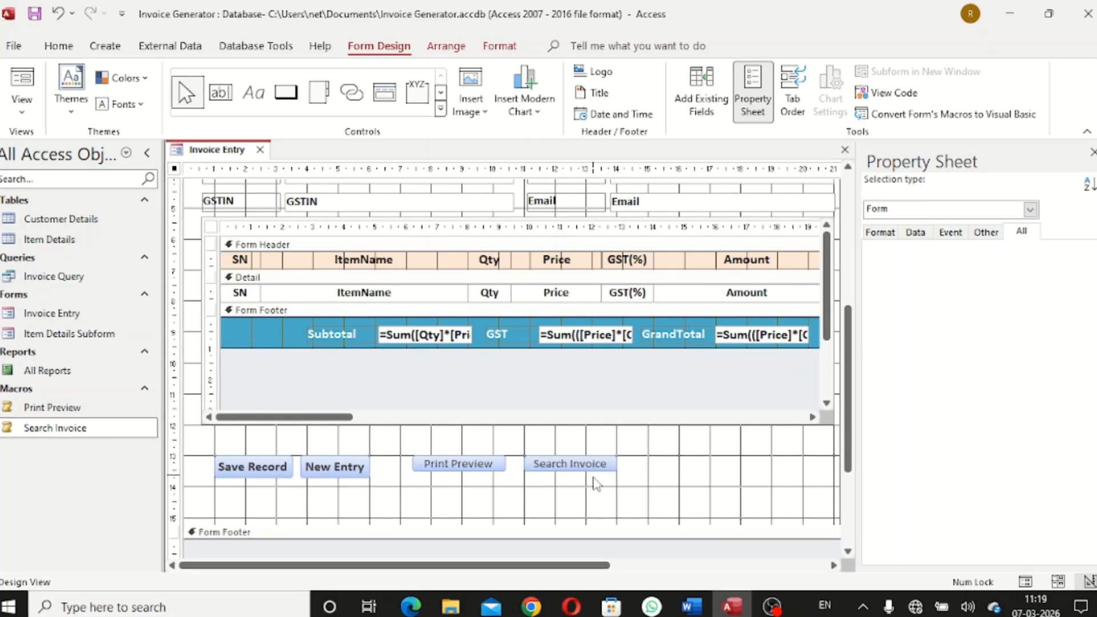
# Make both Print Preview and Search Invoice buttons 0.79 cm tall
pyautogui.click(442, 467)
pyautogui.keyDown('shift'); pyautogui.click(577, 468); pyautogui.keyUp('shift')
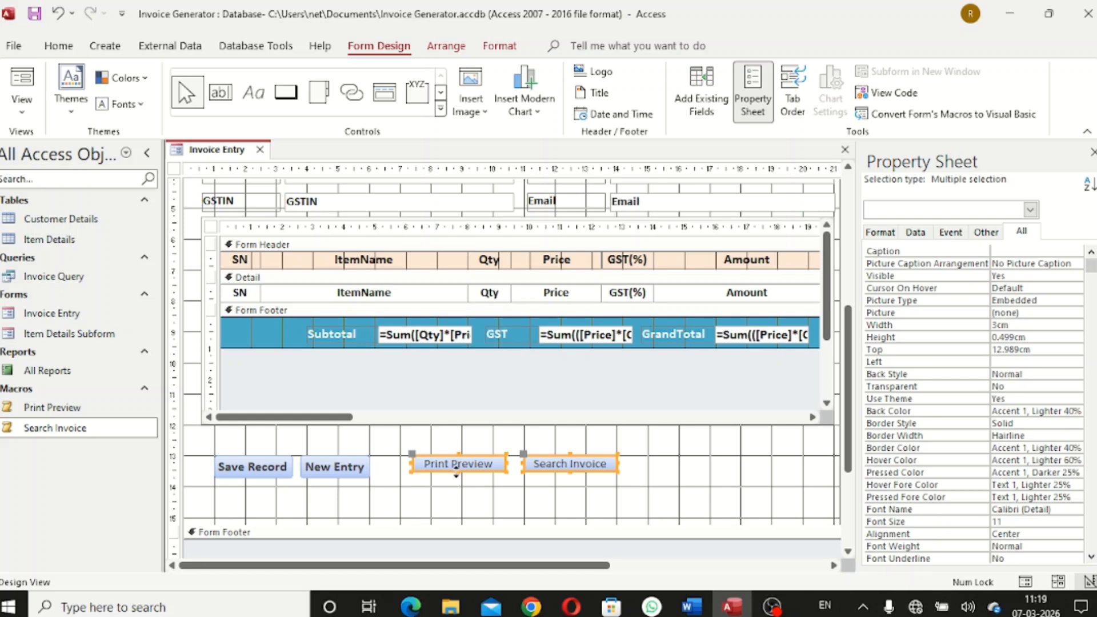
pyautogui.moveTo(458, 473); pyautogui.dragTo(461, 478)
pyautogui.click(506, 493)
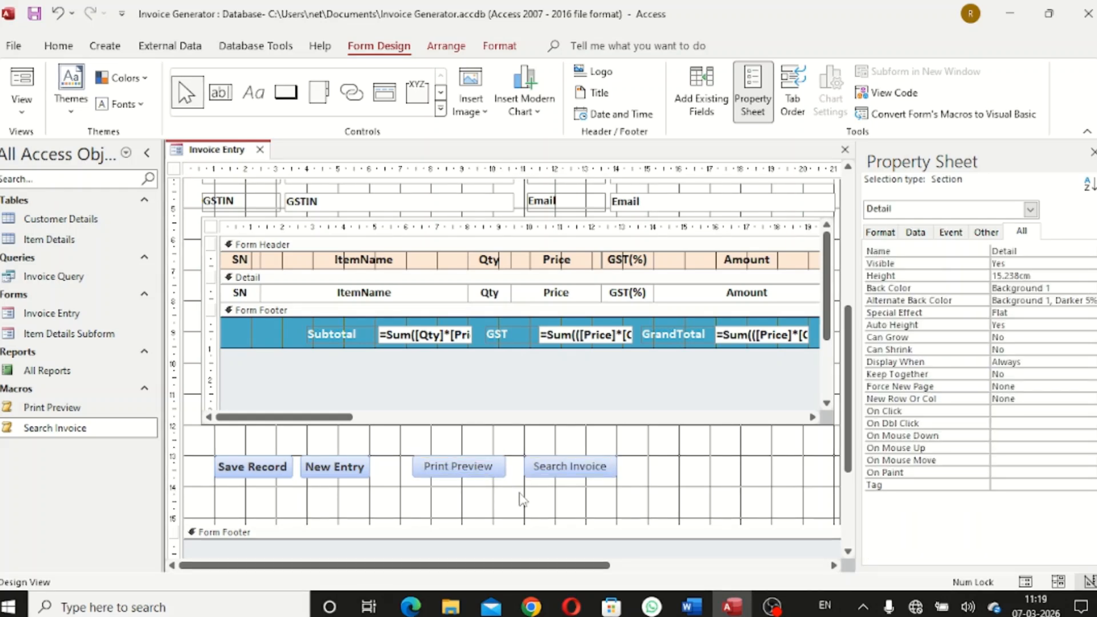
pyautogui.click(465, 468)
pyautogui.keyDown('shift'); pyautogui.click(565, 475); pyautogui.keyUp('shift')
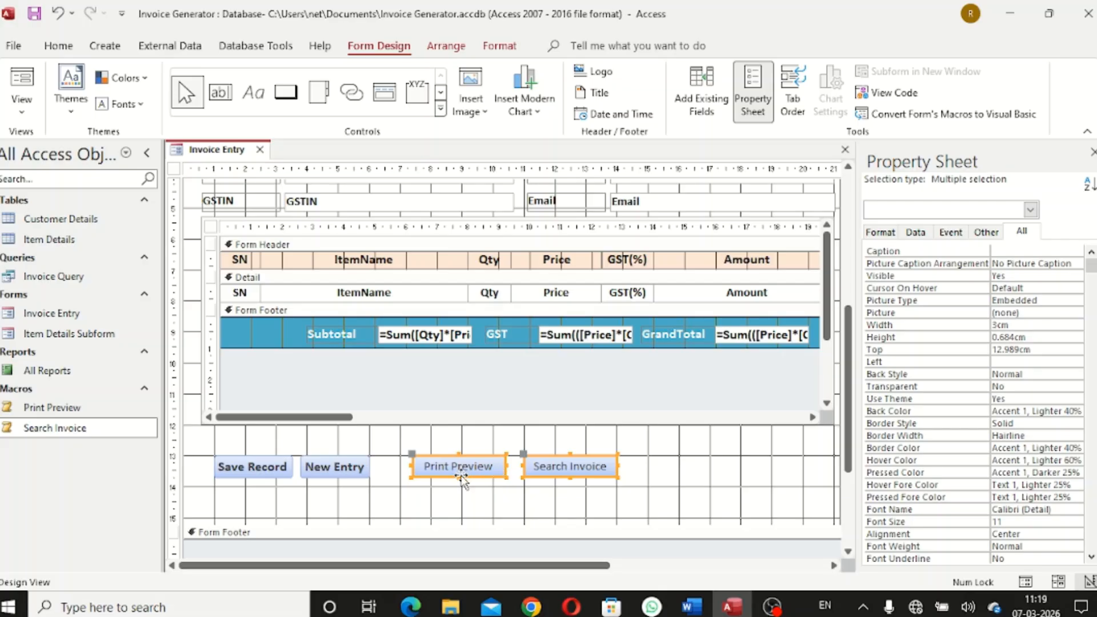
pyautogui.moveTo(461, 477); pyautogui.dragTo(462, 481)
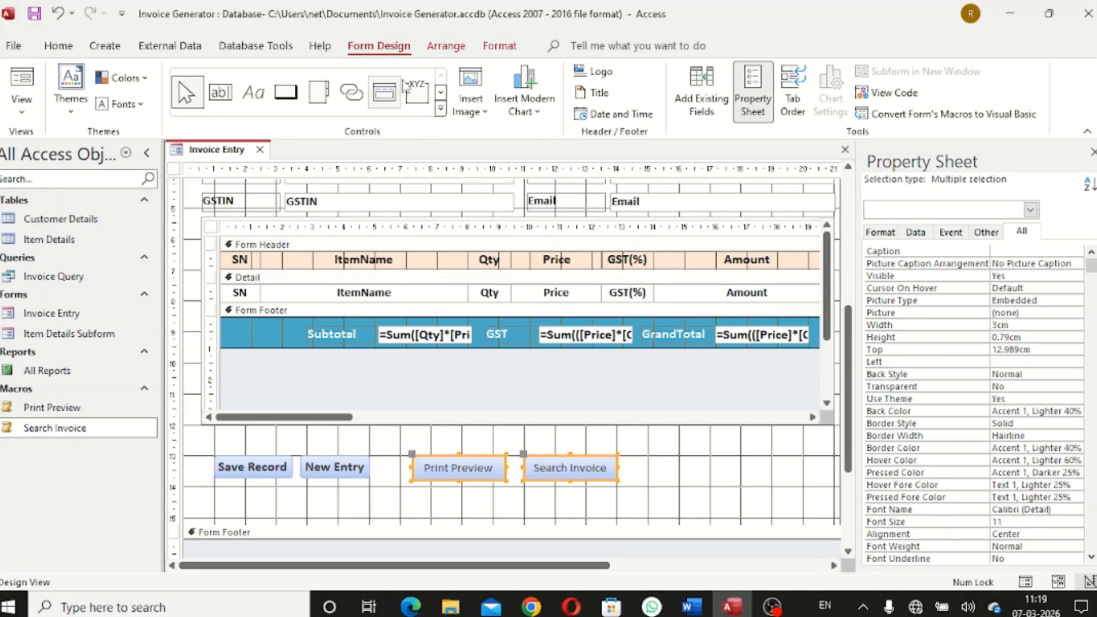
# Format both button captions bold, Text 1 colour, size 12
pyautogui.click(499, 46)
pyautogui.click(125, 103)
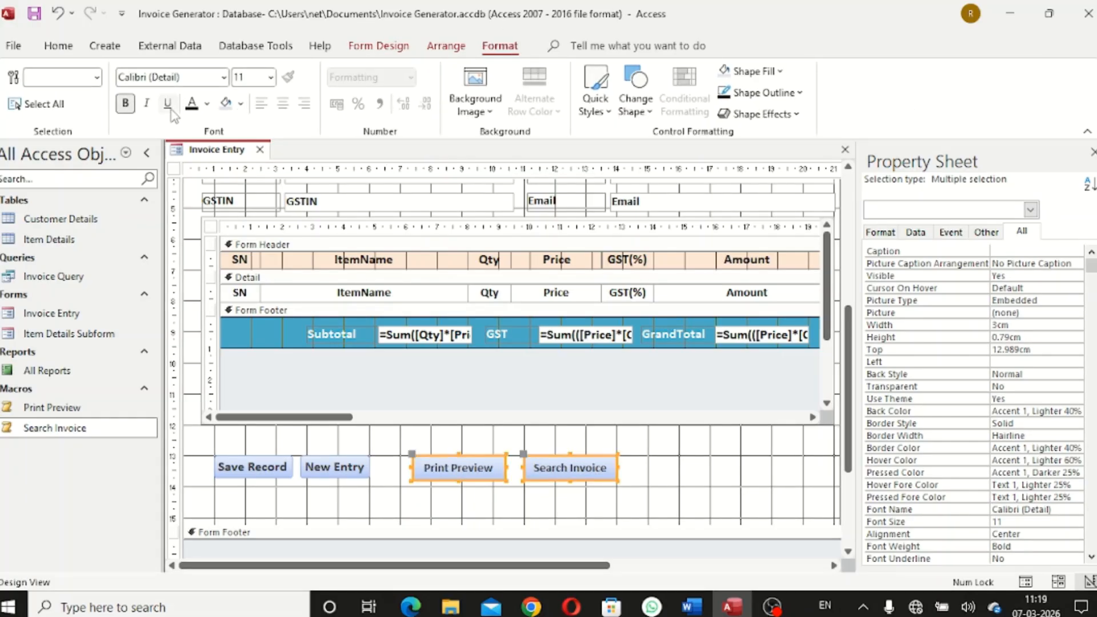
pyautogui.click(206, 103)
pyautogui.click(201, 168)
pyautogui.click(269, 77)
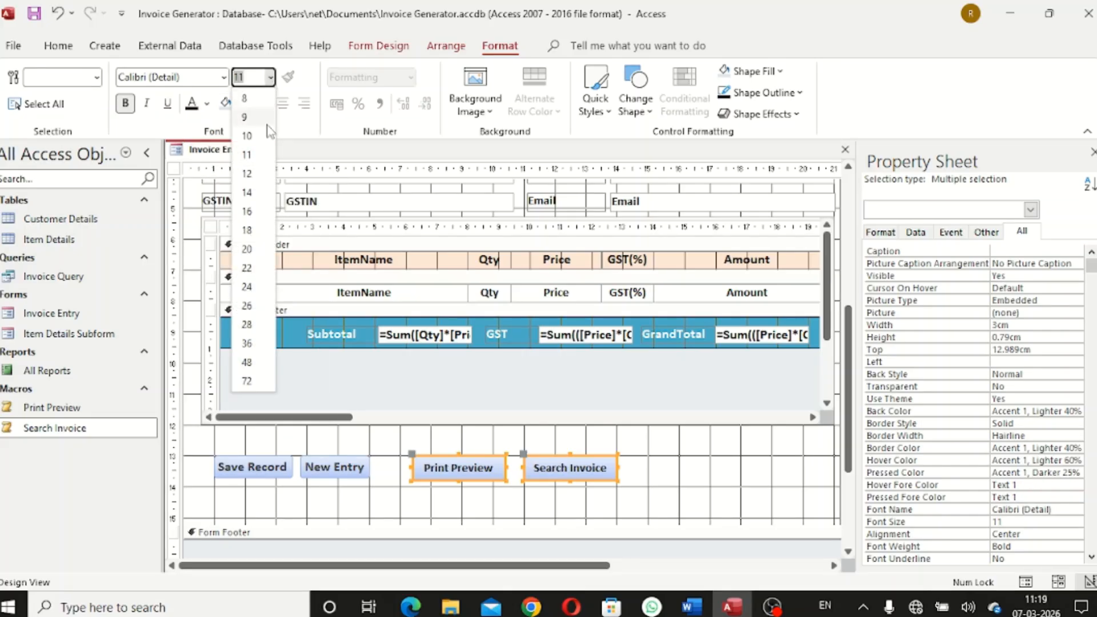
pyautogui.click(247, 177)
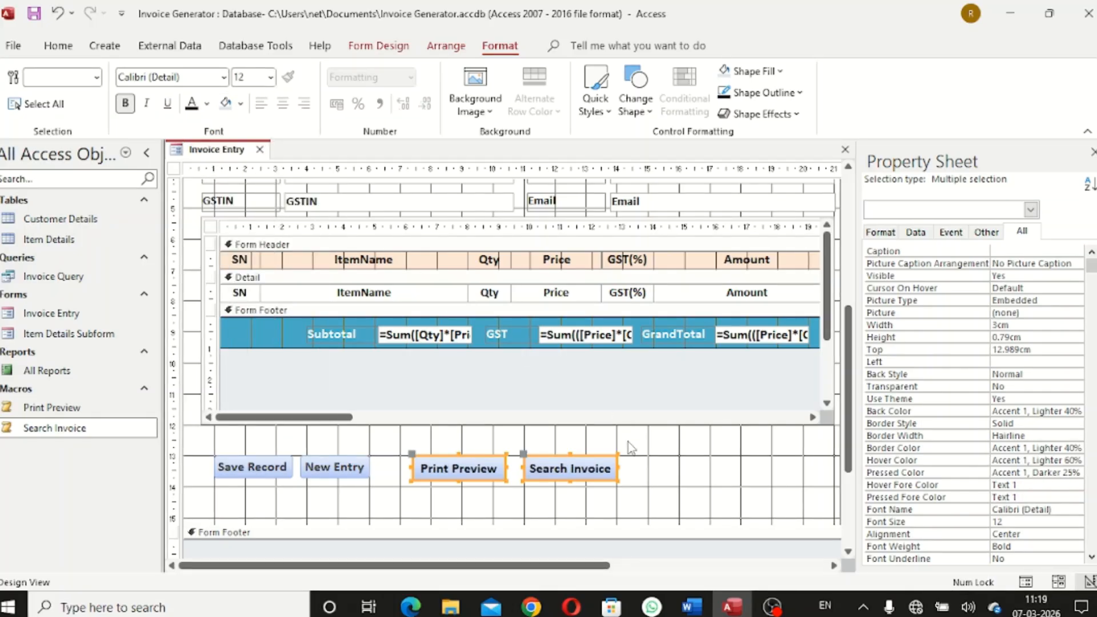
# Move both buttons left beside New Entry and fine-tune Search Invoice's position
pyautogui.press('Left')
pyautogui.press('Left')
pyautogui.press('Left')
pyautogui.press('Left')
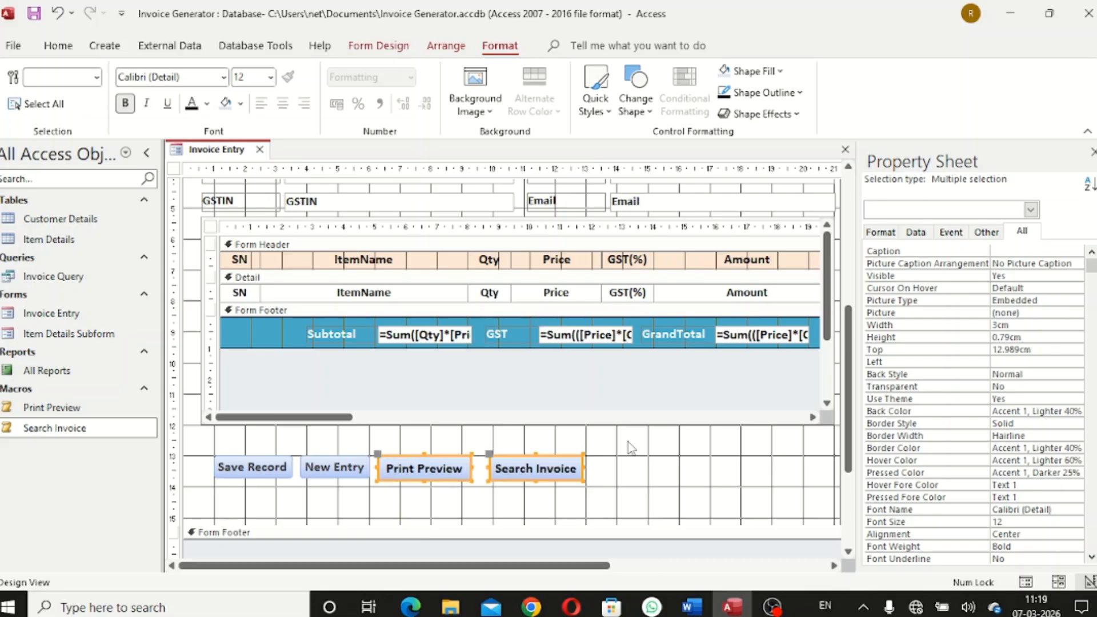
pyautogui.click(629, 448)
pyautogui.click(559, 464)
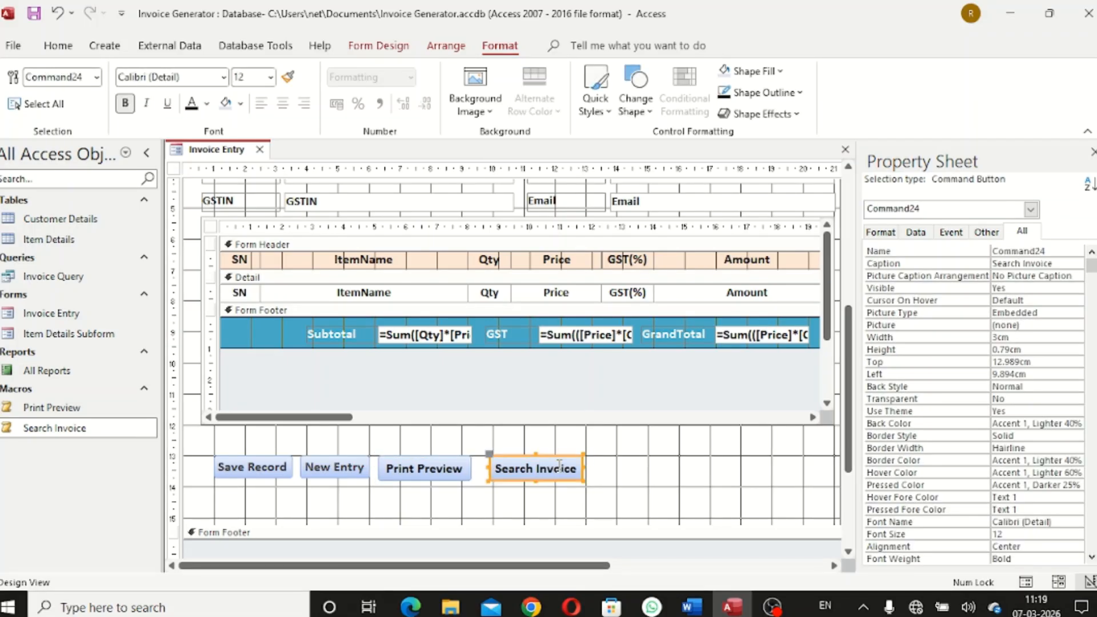
pyautogui.press('Left')
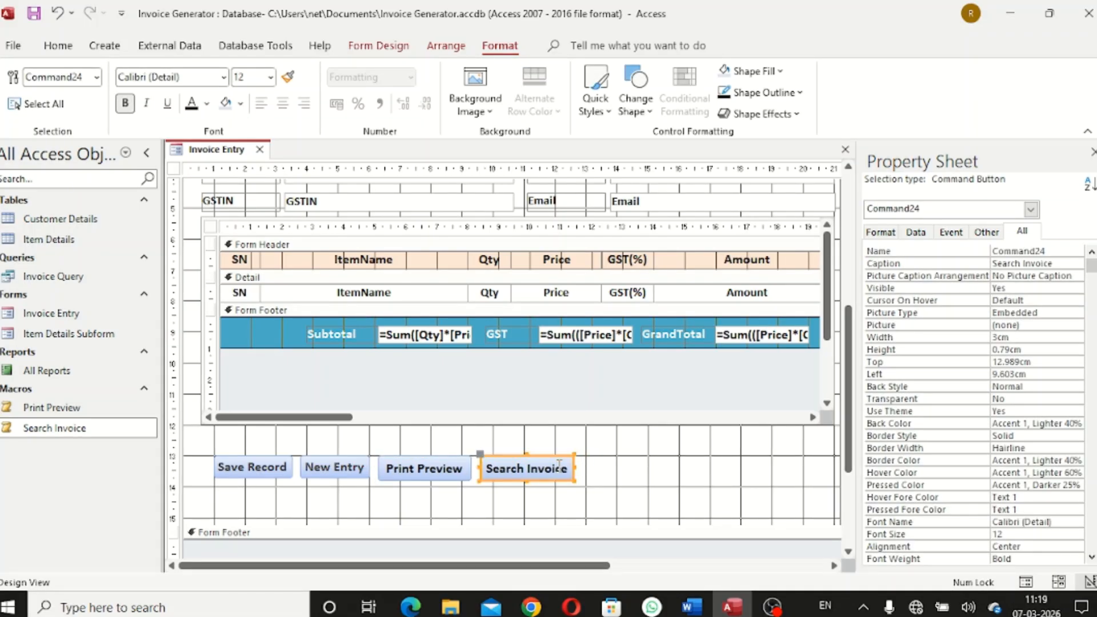
pyautogui.click(616, 495)
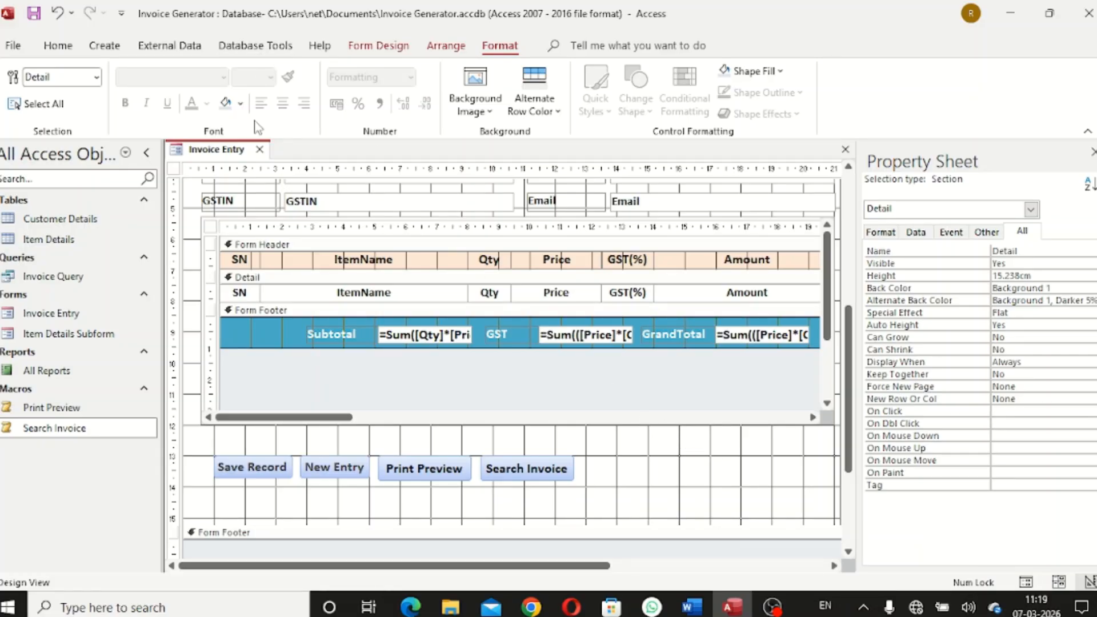
# Switch Invoice Entry to Form View and scroll down to its four buttons
pyautogui.rightClick(222, 149)
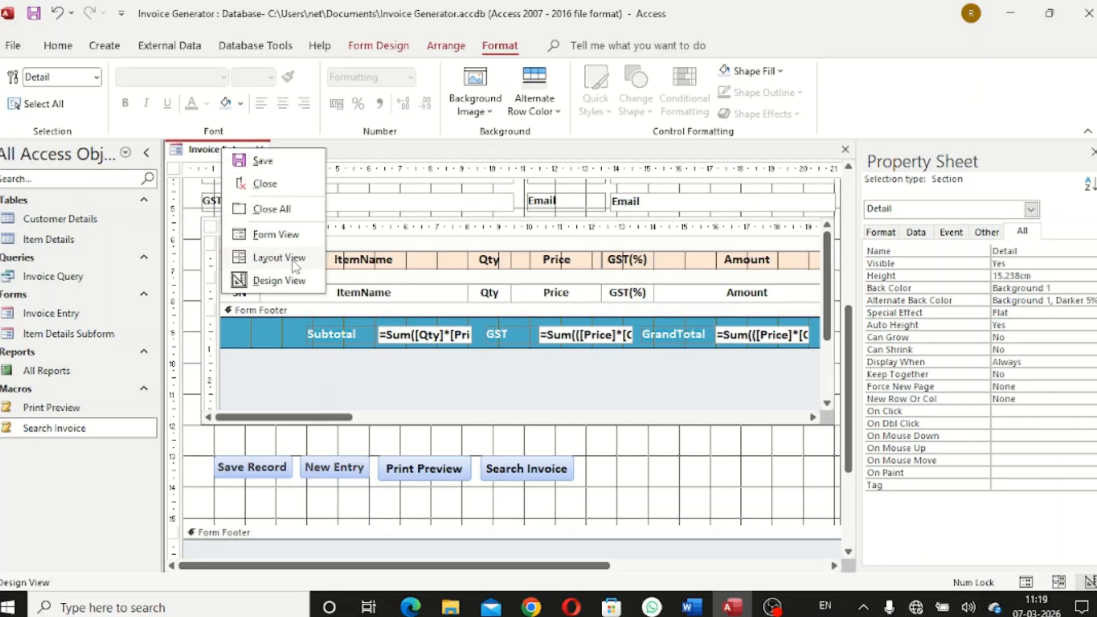
pyautogui.click(276, 235)
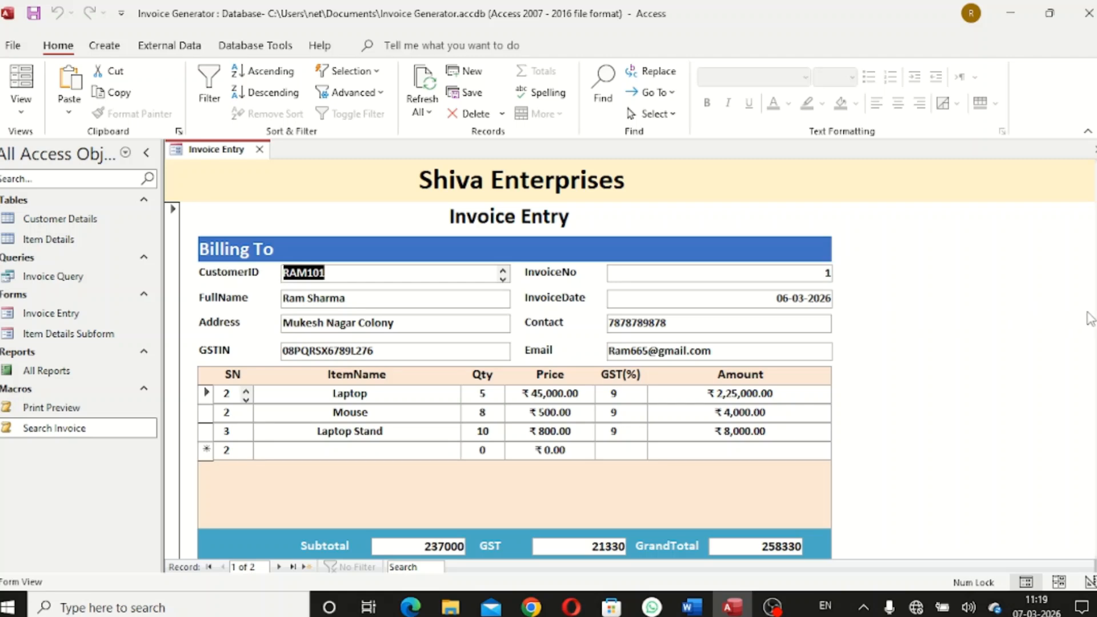
pyautogui.scroll(-3, 1092, 319)
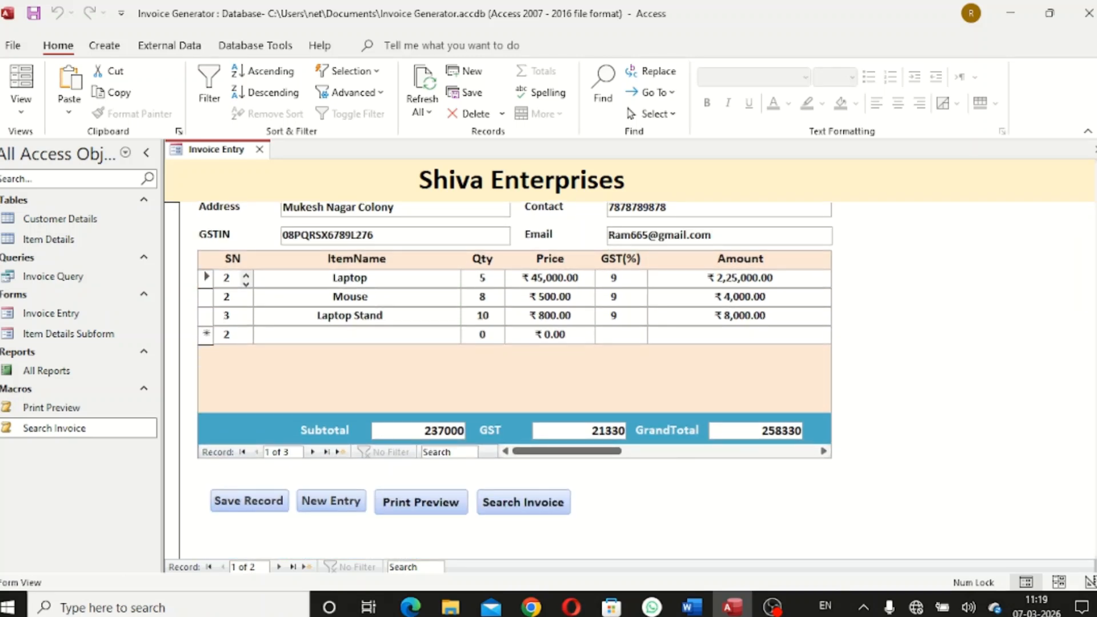
pyautogui.scroll(3, 1091, 343)
pyautogui.scroll(-3, 1091, 343)
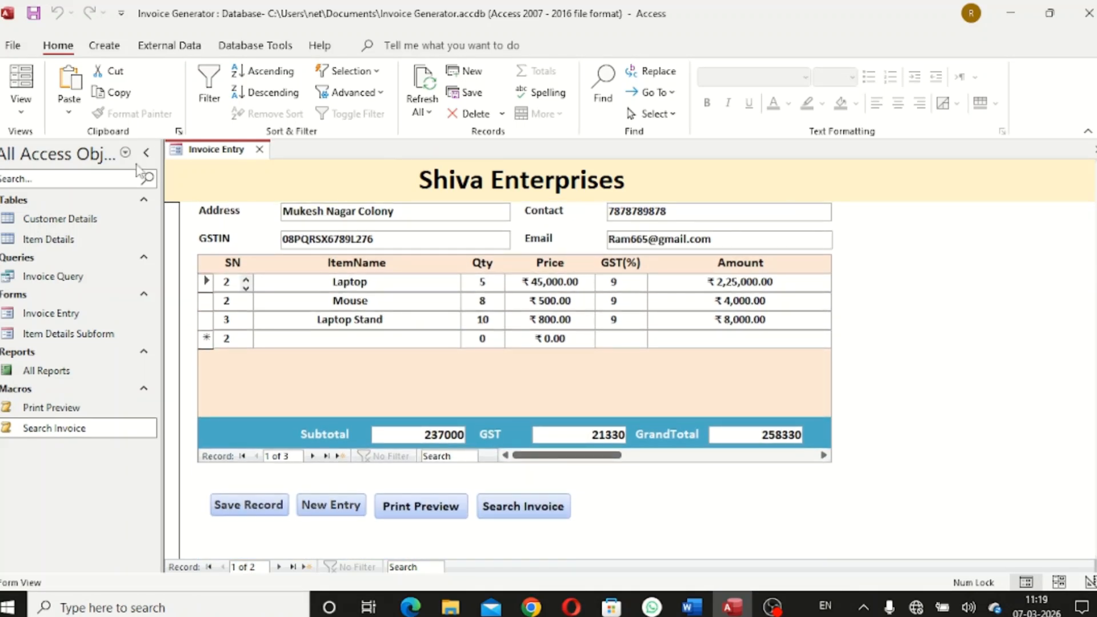
# Return the Invoice Entry form to Design View and pick the Button control
pyautogui.rightClick(209, 148)
pyautogui.click(240, 271)
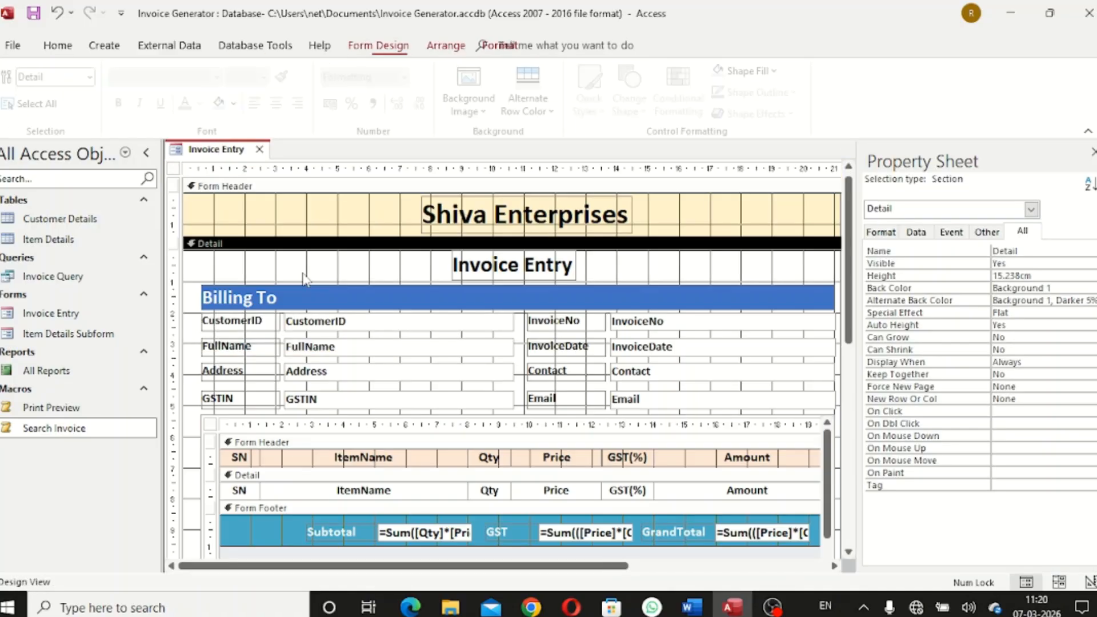
pyautogui.moveTo(849, 352); pyautogui.dragTo(857, 440)
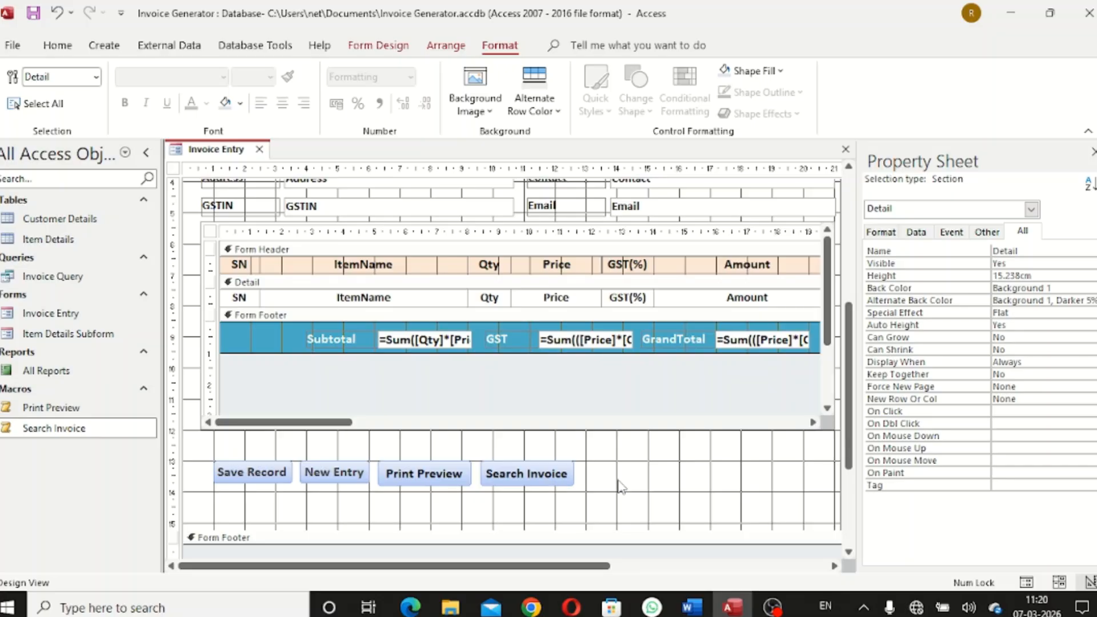
pyautogui.click(255, 47)
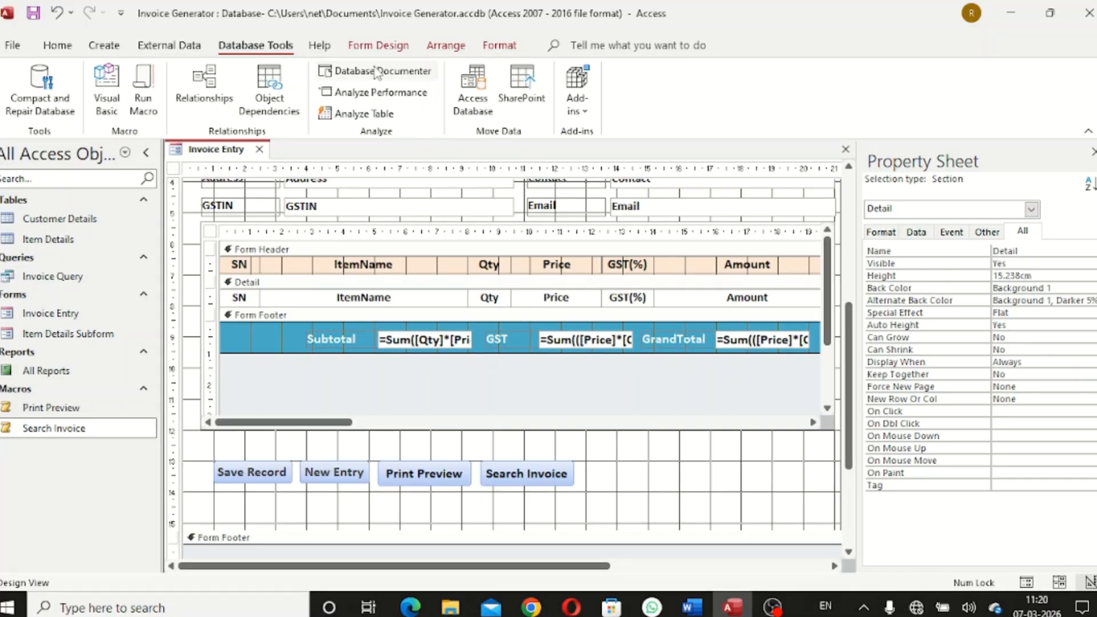
pyautogui.click(377, 46)
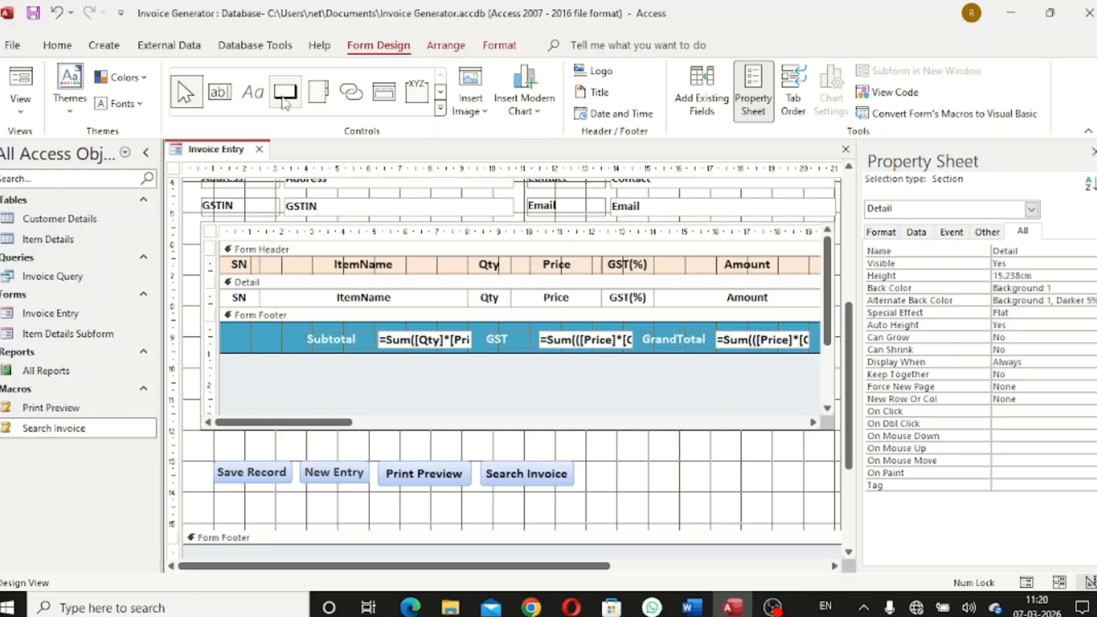
pyautogui.click(282, 99)
# Add a Go To Next Record button with the right-arrow picture beside Search Invoice
pyautogui.moveTo(585, 462); pyautogui.dragTo(627, 487)
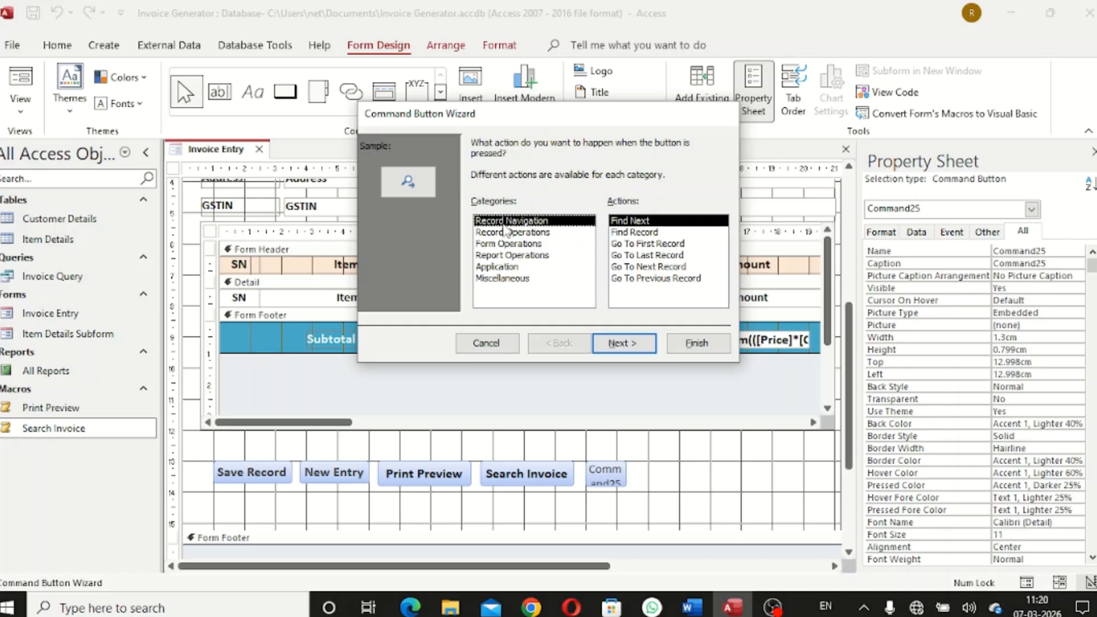
pyautogui.click(660, 267)
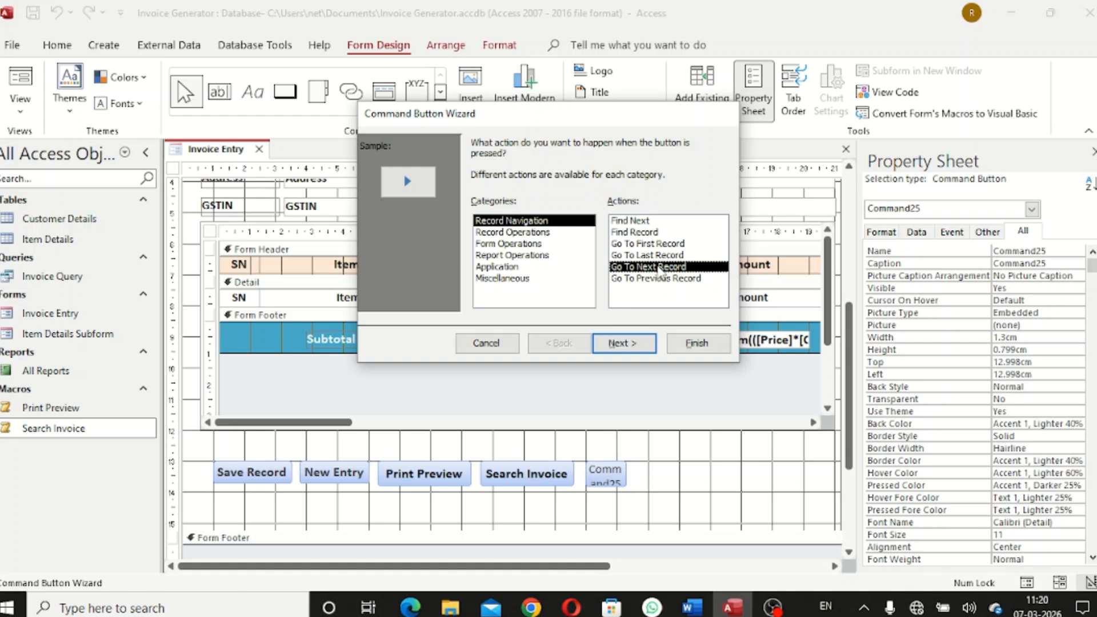
pyautogui.click(639, 344)
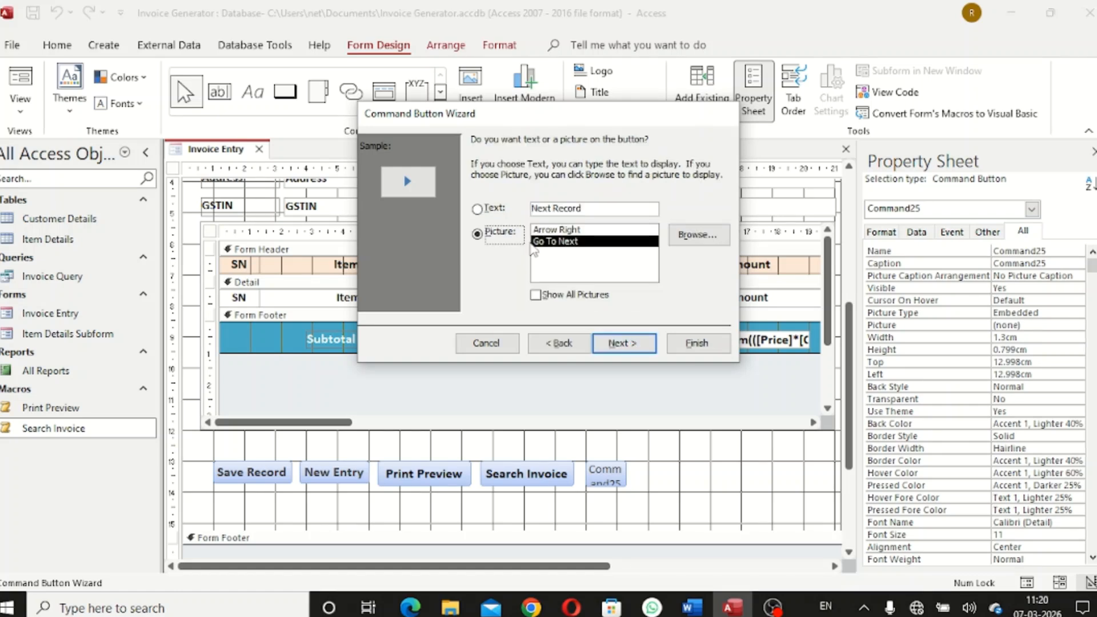
pyautogui.click(479, 209)
pyautogui.click(622, 344)
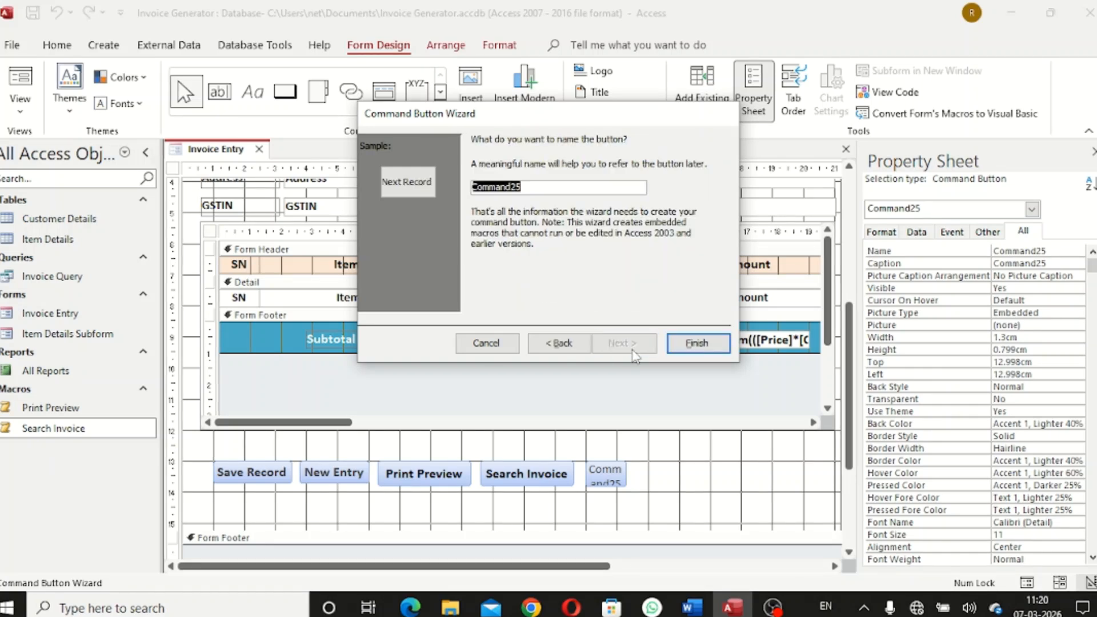
pyautogui.click(557, 345)
pyautogui.click(477, 234)
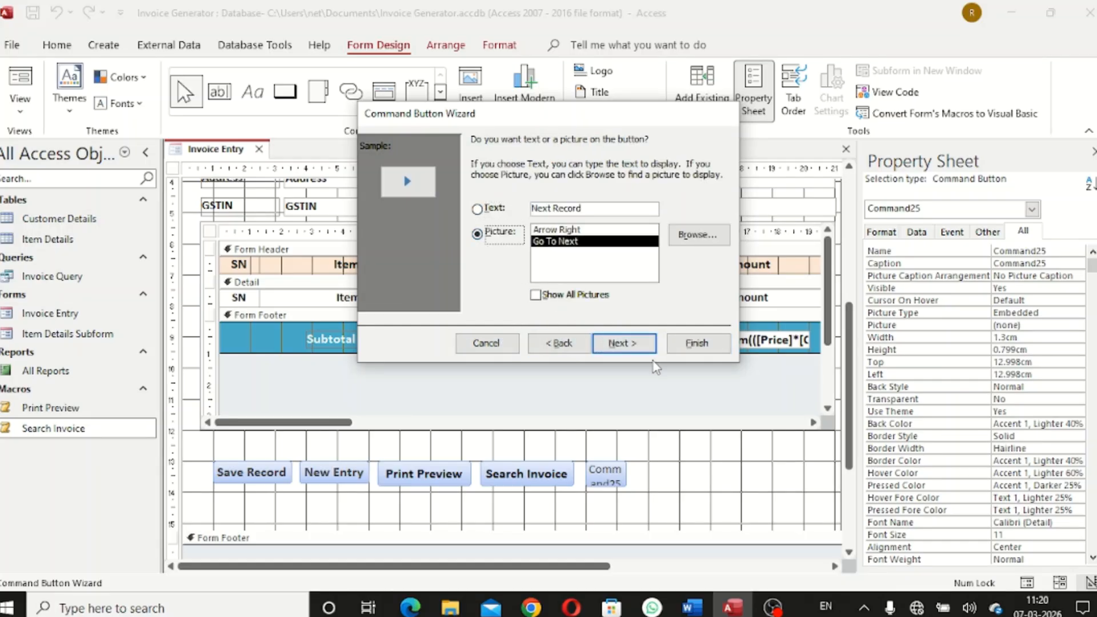
pyautogui.click(625, 344)
pyautogui.click(697, 343)
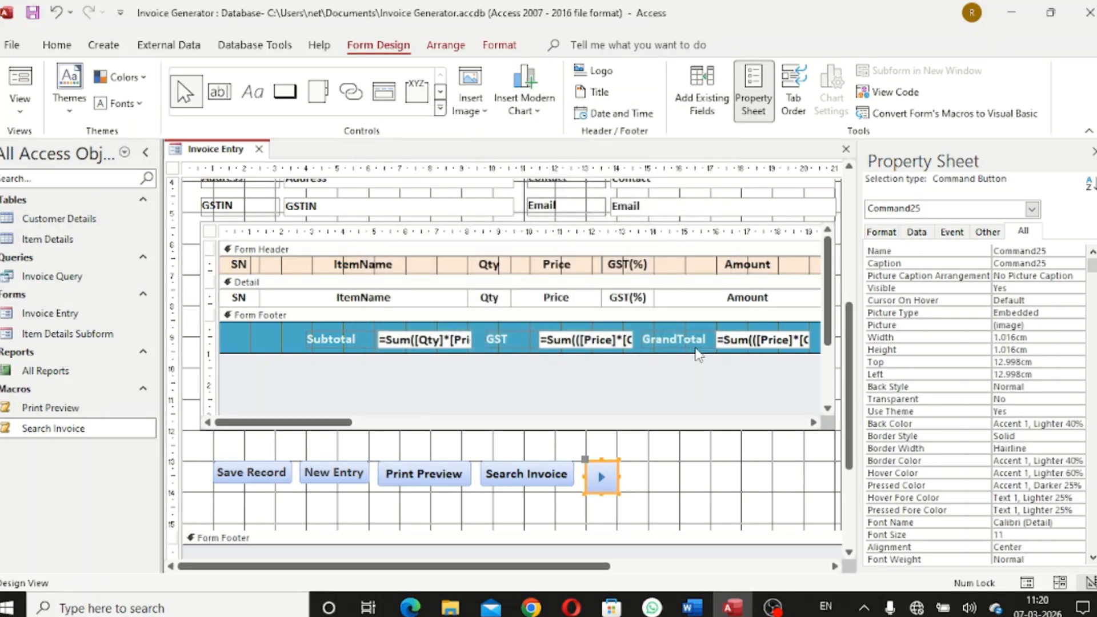
pyautogui.click(664, 479)
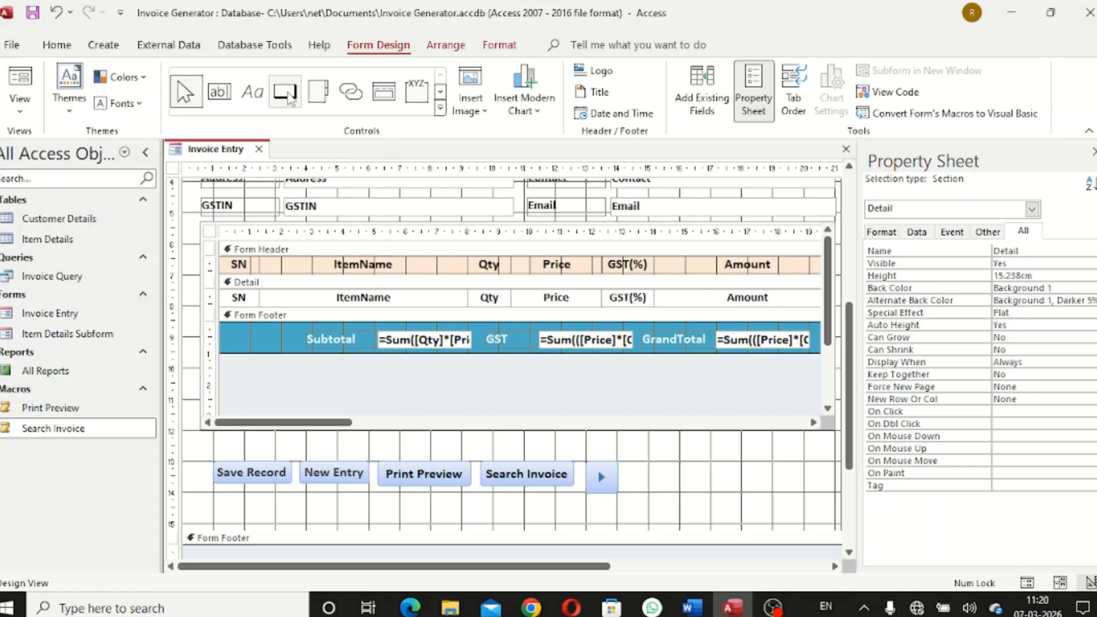
pyautogui.click(285, 92)
# Add a Go To Previous Record button with its arrow picture beside the next-record arrow
pyautogui.moveTo(638, 459); pyautogui.dragTo(657, 492)
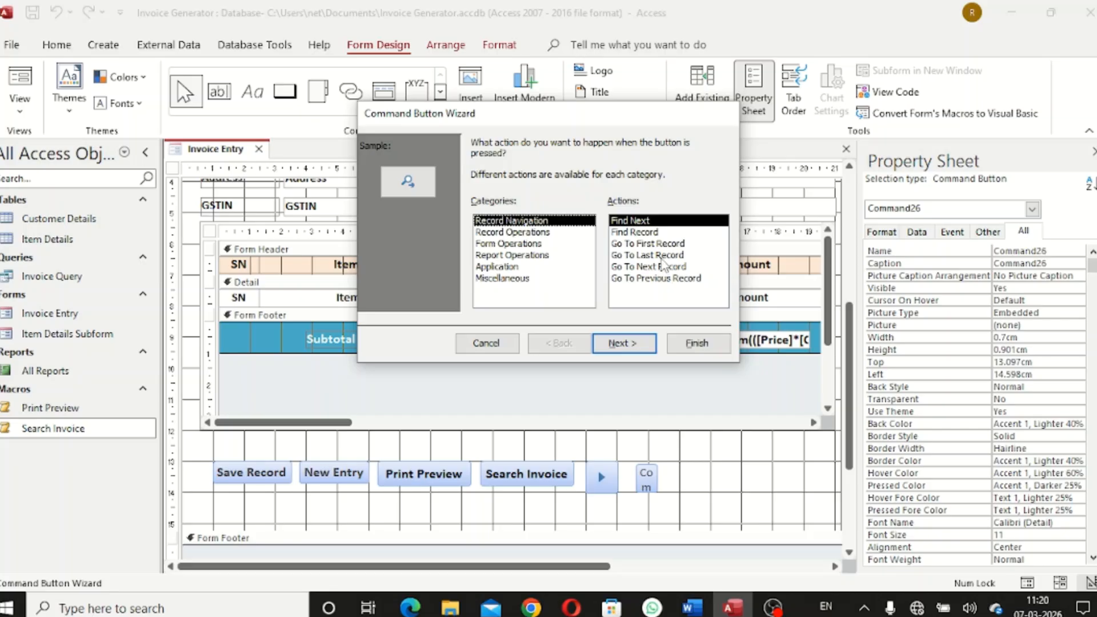
pyautogui.click(663, 279)
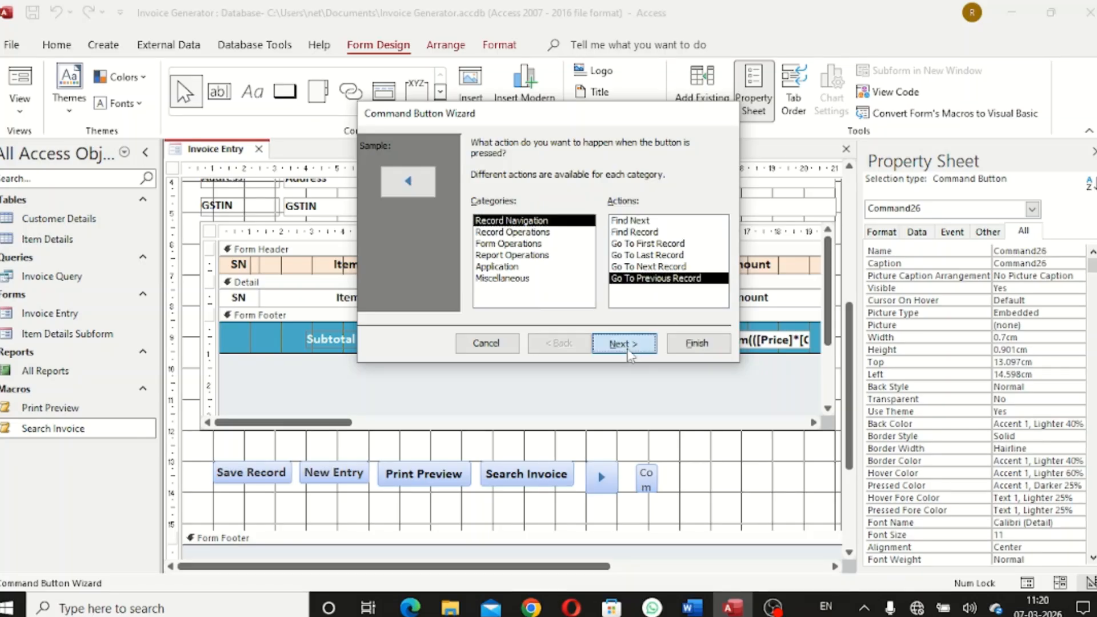
pyautogui.click(628, 344)
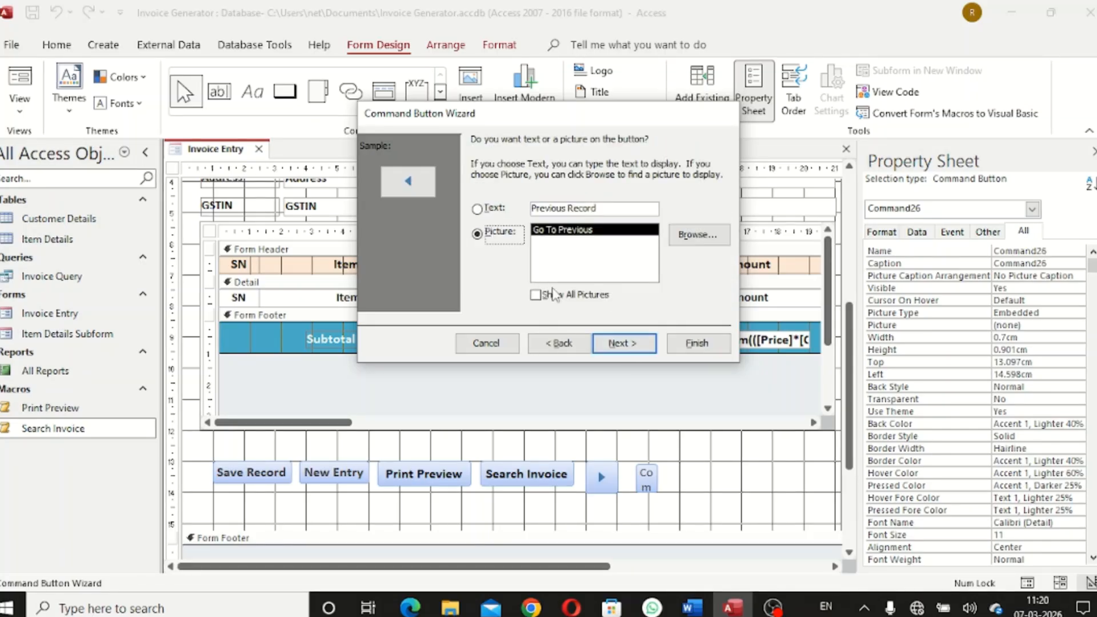
pyautogui.click(632, 346)
pyautogui.click(692, 349)
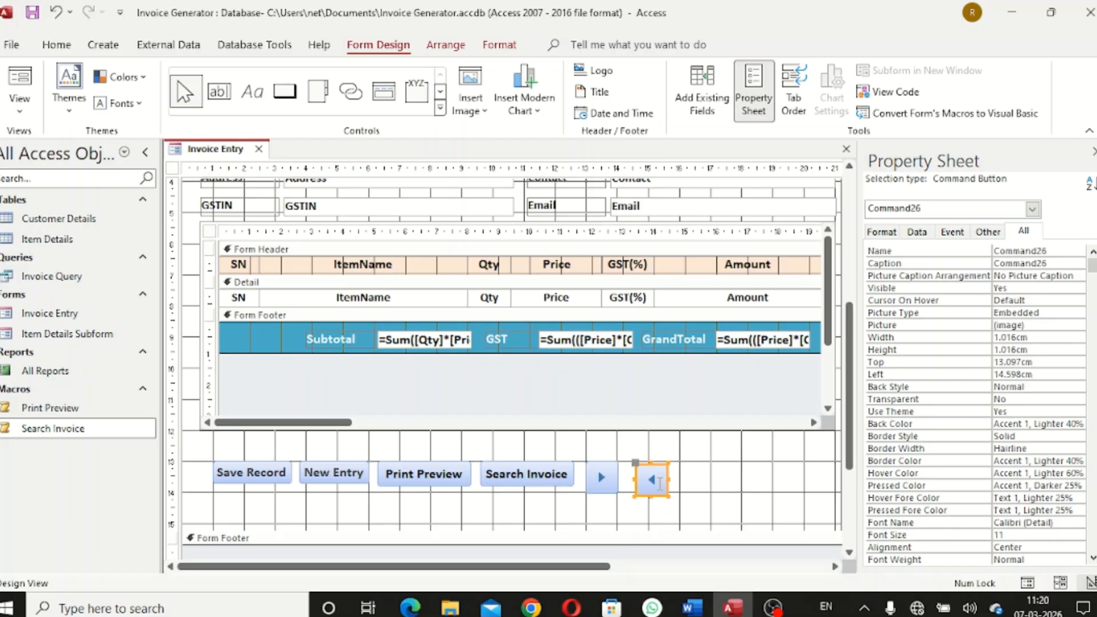
pyautogui.click(706, 485)
# Nudge the previous-record button up and left, then shorten both arrow buttons together
pyautogui.click(661, 483)
pyautogui.press('Up')
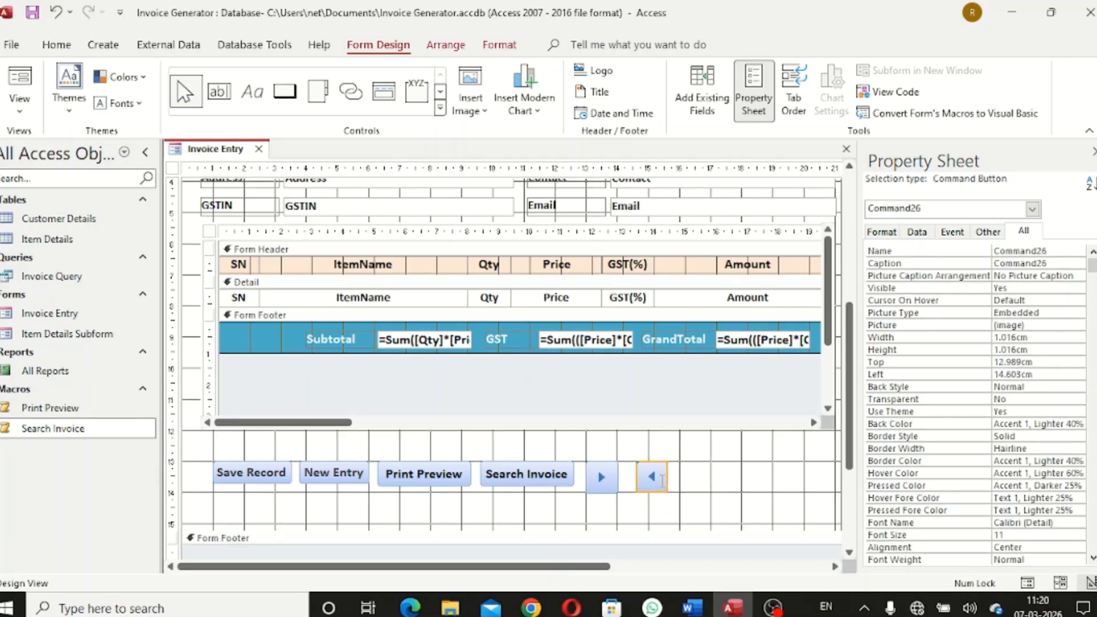
pyautogui.press('Left')
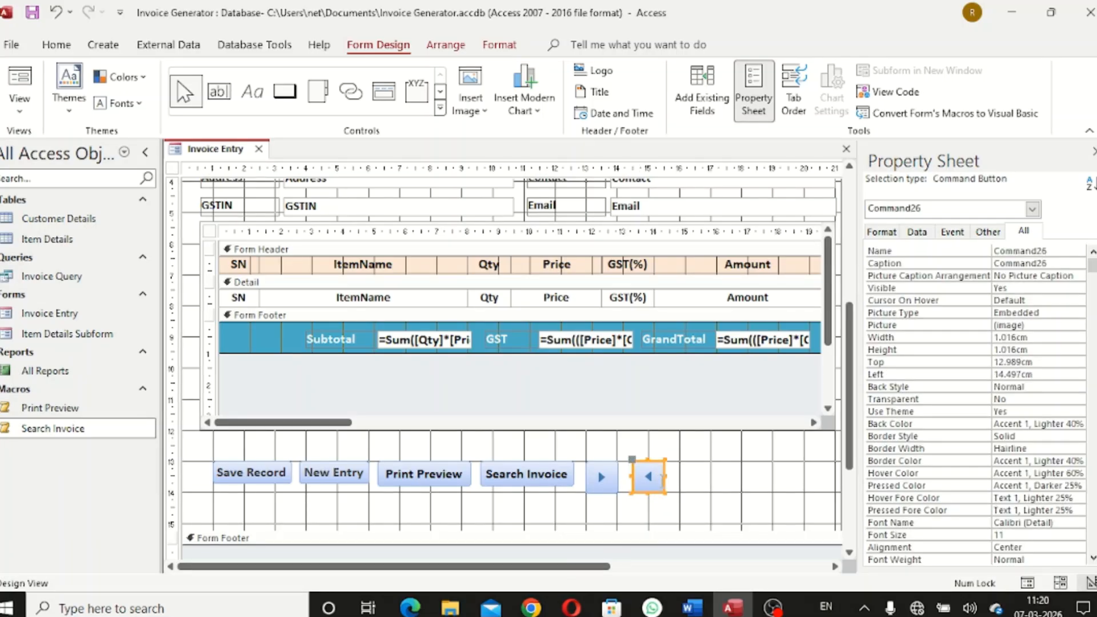
pyautogui.click(693, 482)
pyautogui.click(599, 477)
pyautogui.keyDown('shift'); pyautogui.click(654, 479); pyautogui.keyUp('shift')
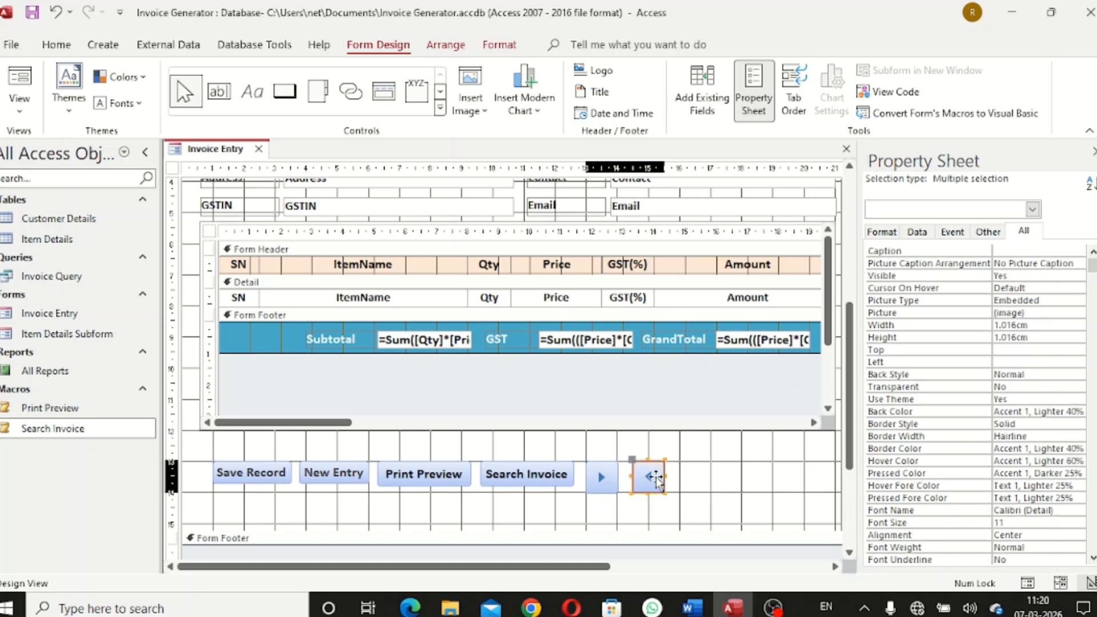
pyautogui.moveTo(602, 493); pyautogui.dragTo(605, 484)
pyautogui.click(693, 483)
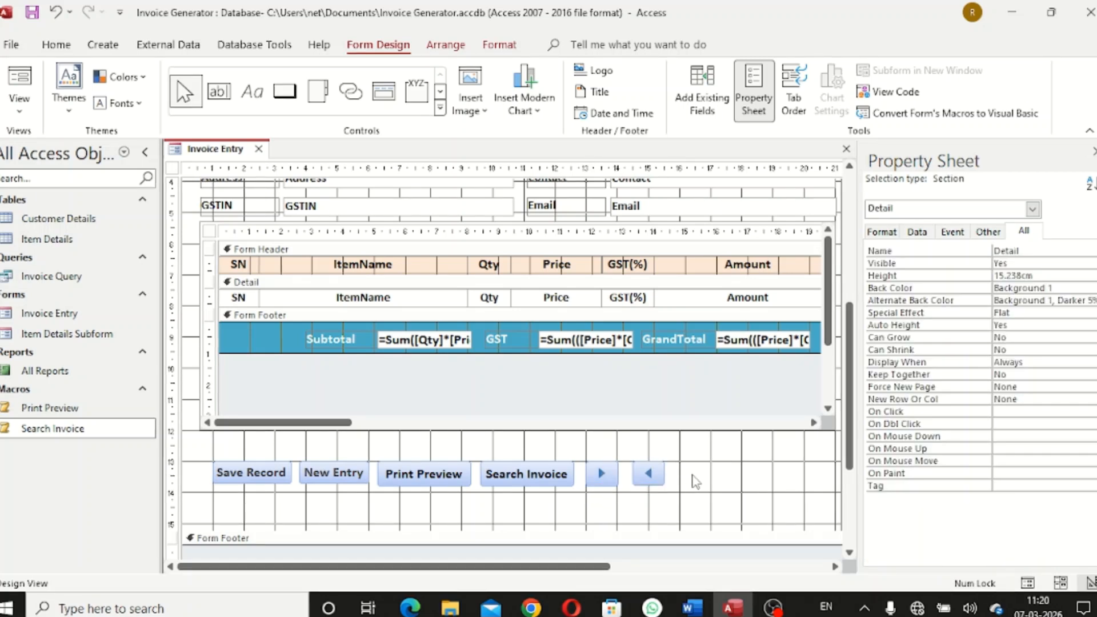
# Resize the Print Preview and Search Invoice buttons to 0.79 cm tall
pyautogui.click(451, 480)
pyautogui.keyDown('shift'); pyautogui.click(521, 479); pyautogui.keyUp('shift')
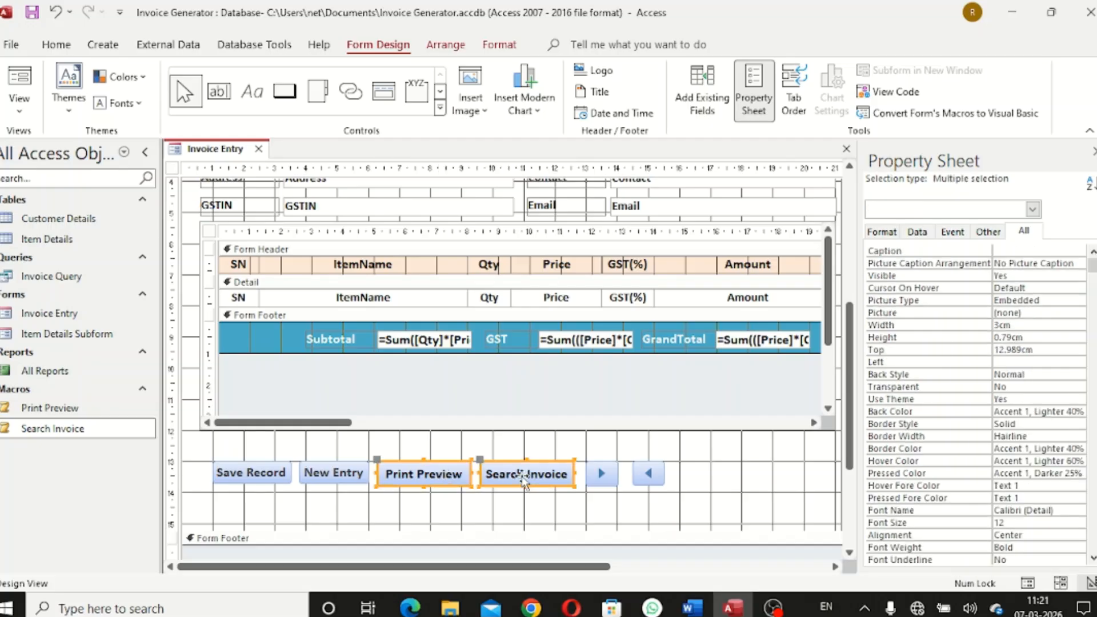
pyautogui.moveTo(424, 484); pyautogui.dragTo(426, 484)
pyautogui.click(495, 499)
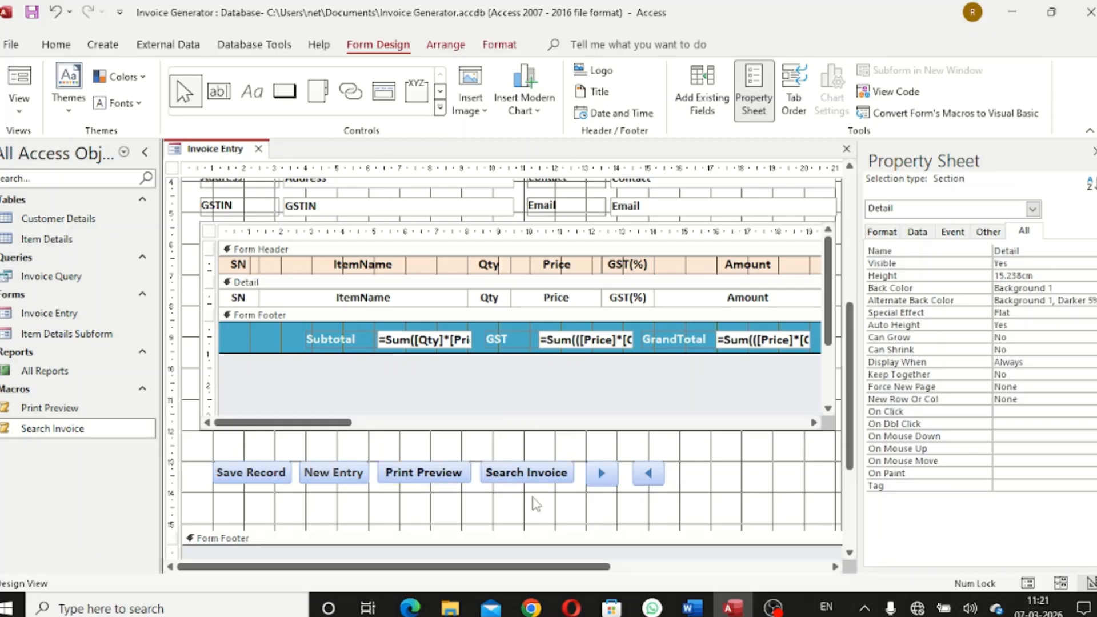
pyautogui.click(433, 487)
pyautogui.keyDown('shift'); pyautogui.click(518, 480); pyautogui.keyUp('shift')
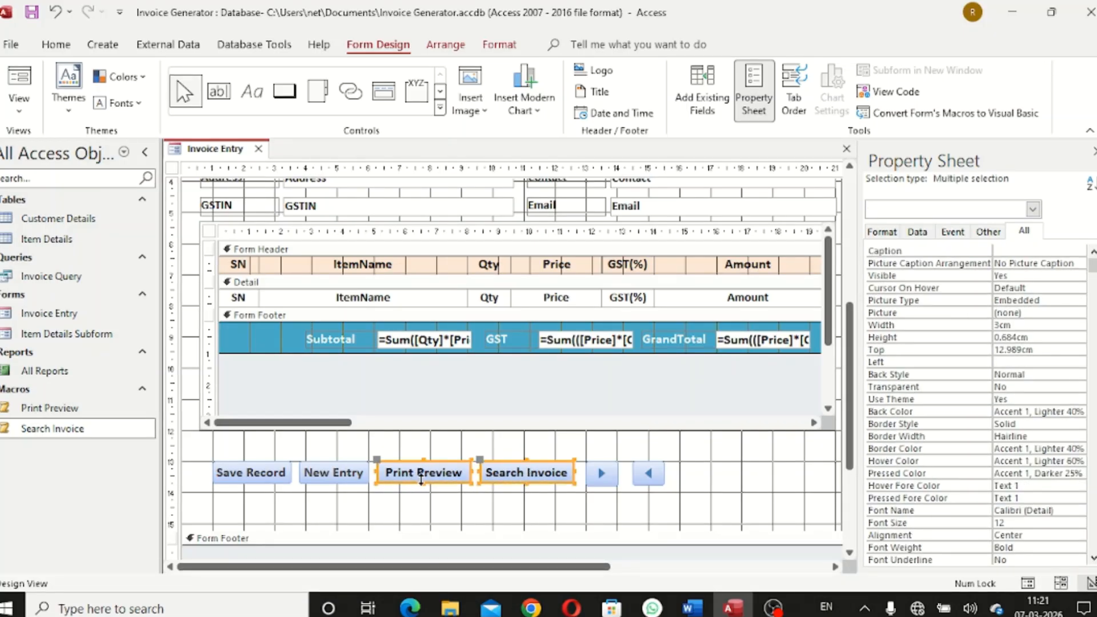
pyautogui.moveTo(422, 484); pyautogui.dragTo(423, 486)
pyautogui.click(521, 502)
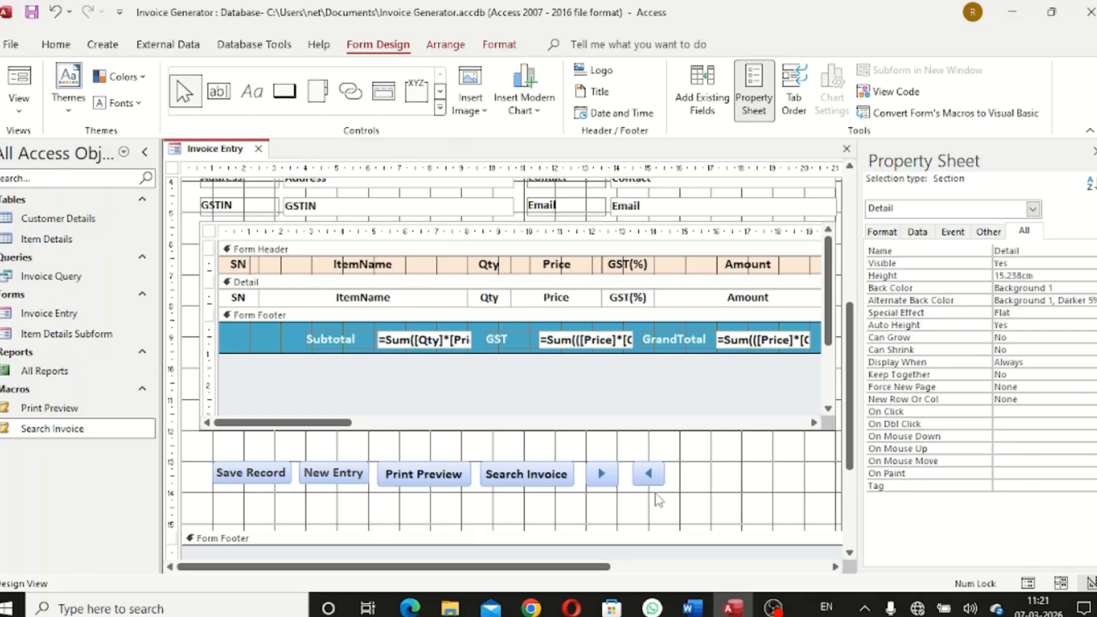
# Make both arrow buttons slightly taller, to 0.884 cm, matching the others
pyautogui.click(600, 478)
pyautogui.keyDown('shift'); pyautogui.click(648, 478); pyautogui.keyUp('shift')
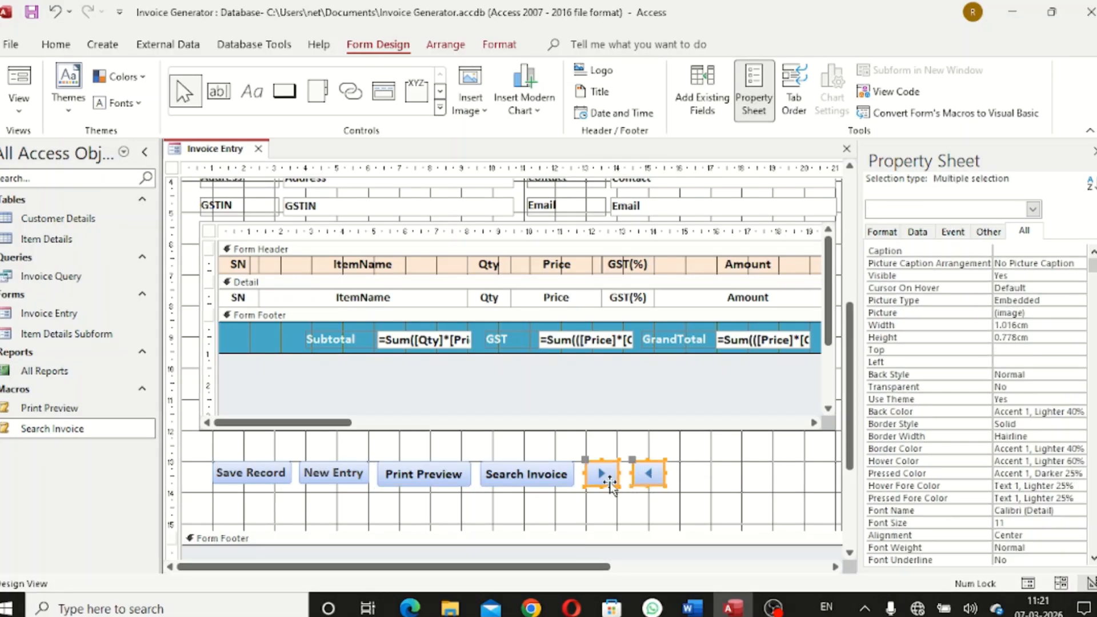
pyautogui.moveTo(603, 485); pyautogui.dragTo(604, 488)
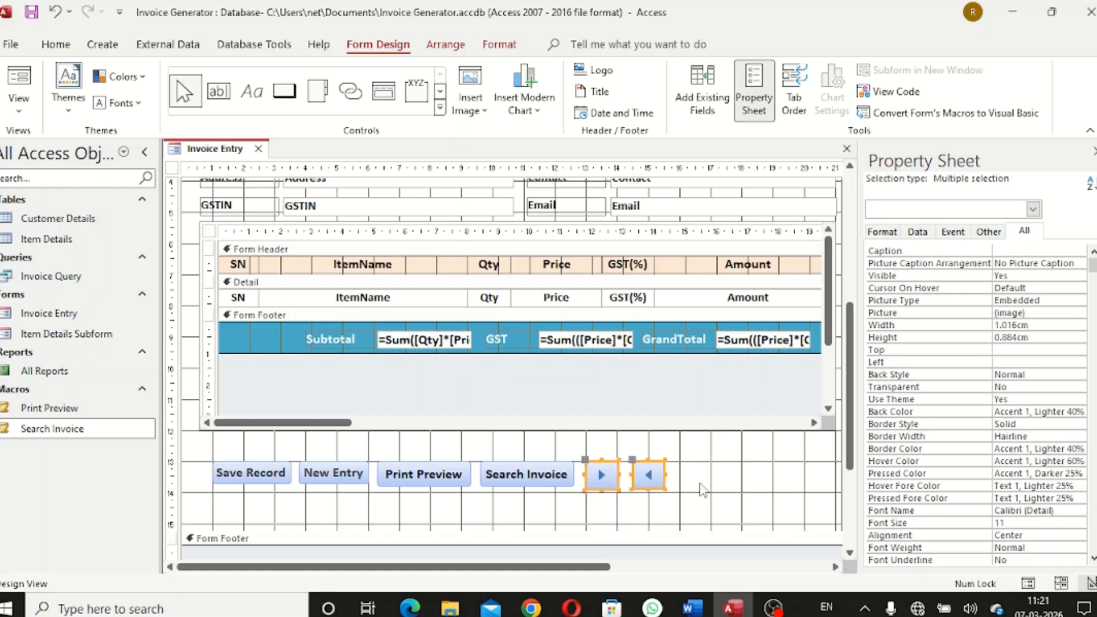
pyautogui.click(709, 483)
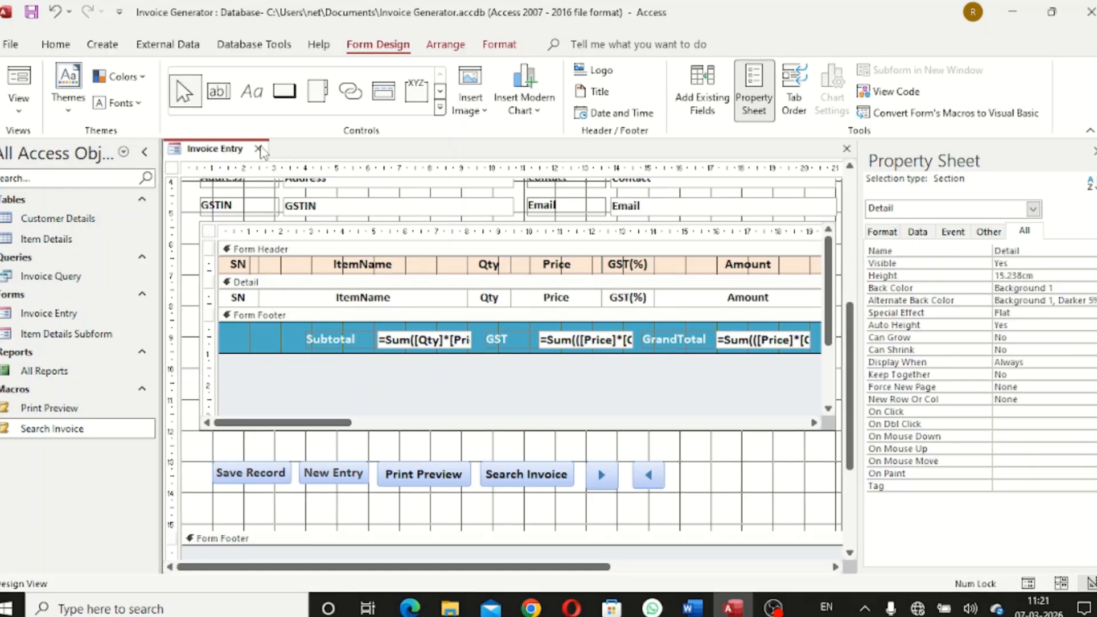
# Reopen Invoice Entry in Form View and use the next-record arrow to reach invoice 2
pyautogui.click(258, 149)
pyautogui.doubleClick(109, 314)
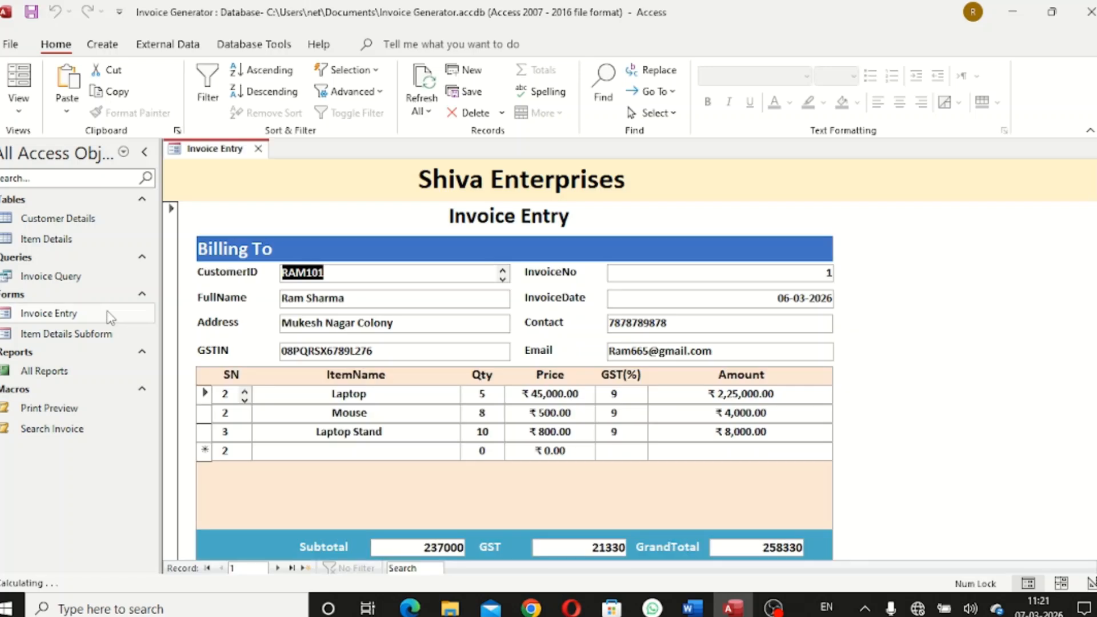
pyautogui.scroll(-5, 935, 396)
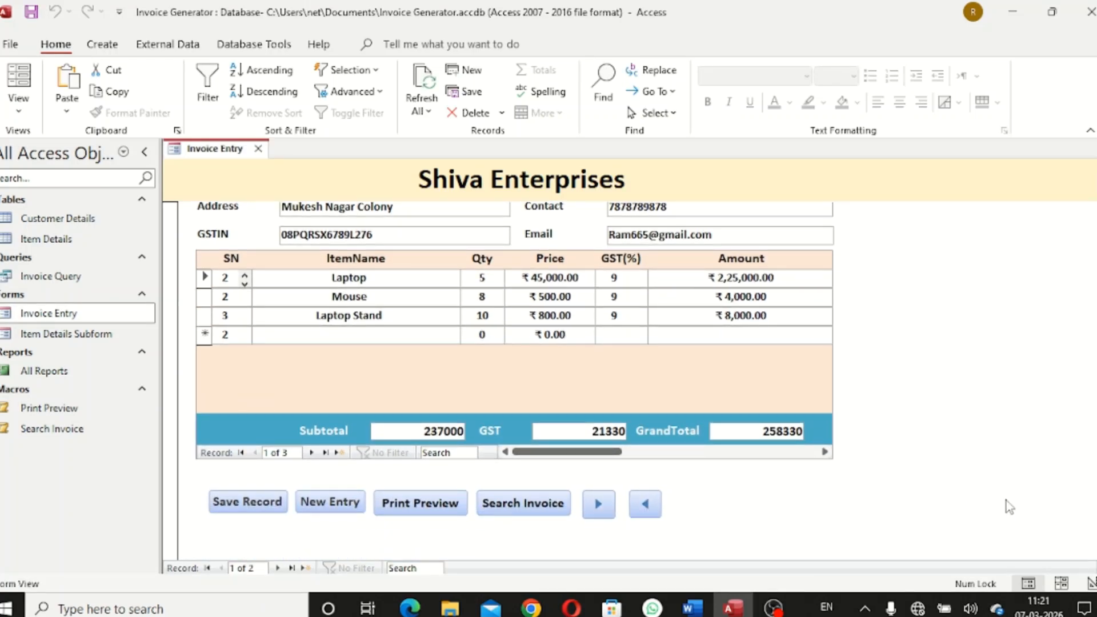
pyautogui.scroll(3, 1009, 507)
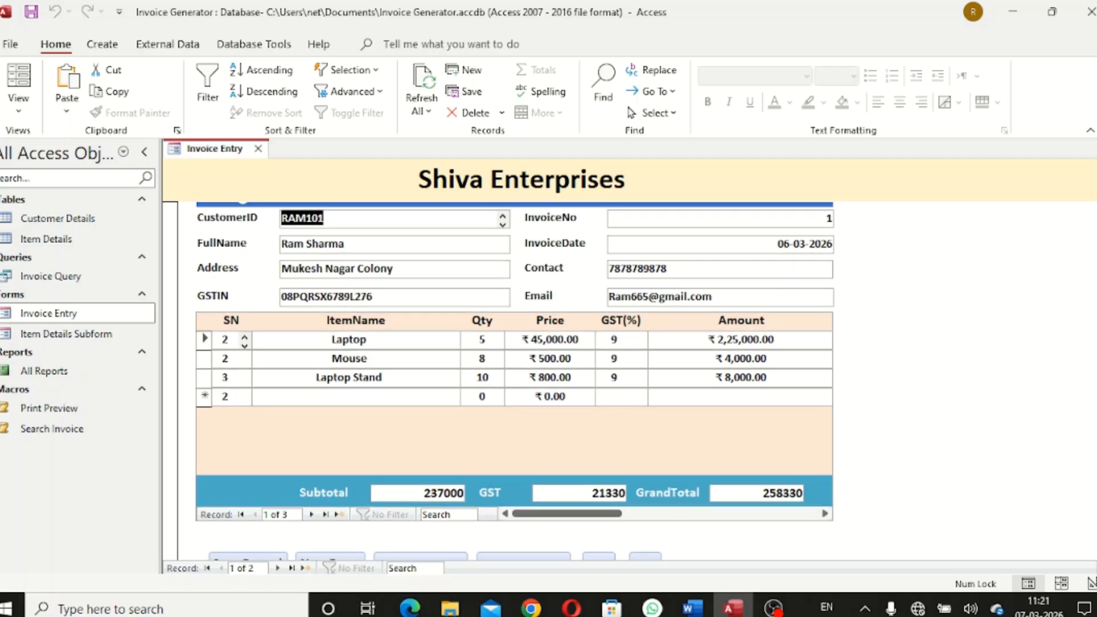
pyautogui.scroll(-1, 1009, 507)
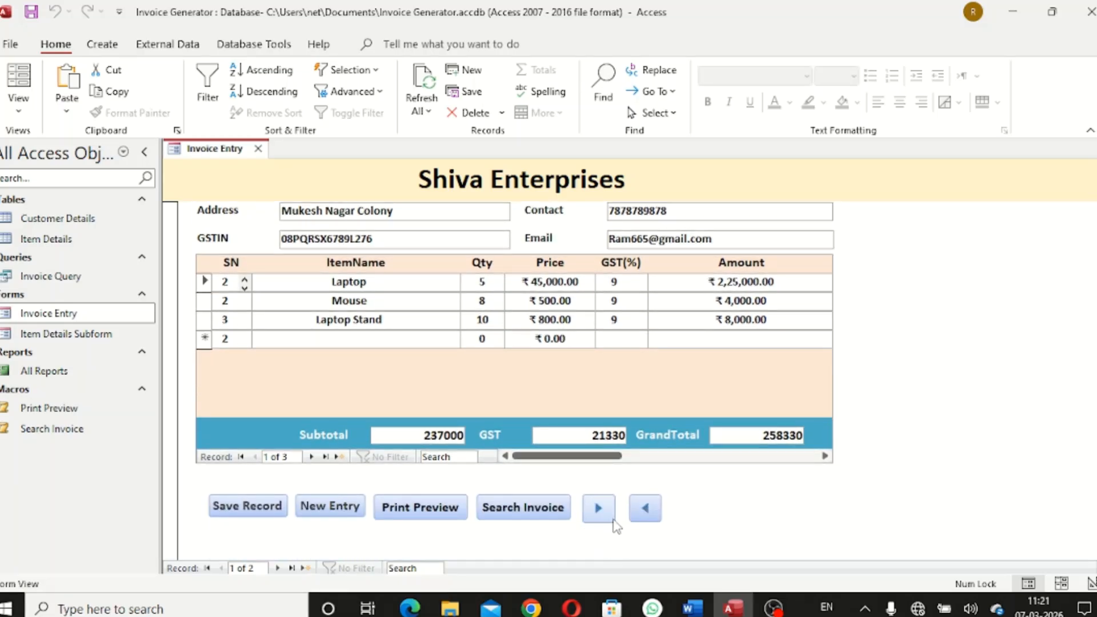
pyautogui.click(601, 511)
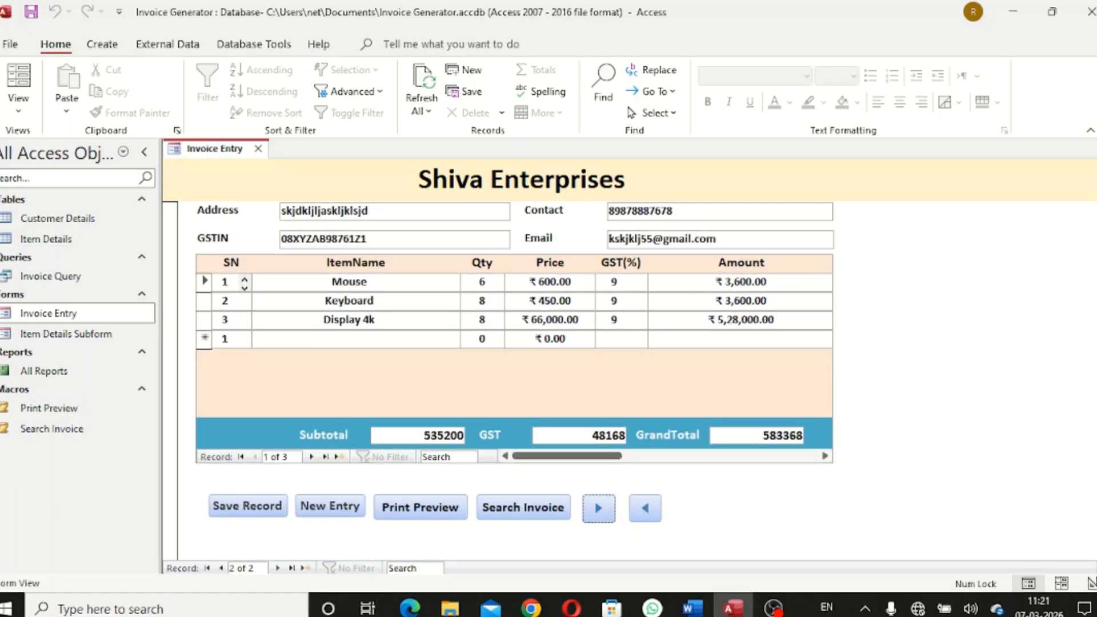
pyautogui.scroll(1, 1086, 395)
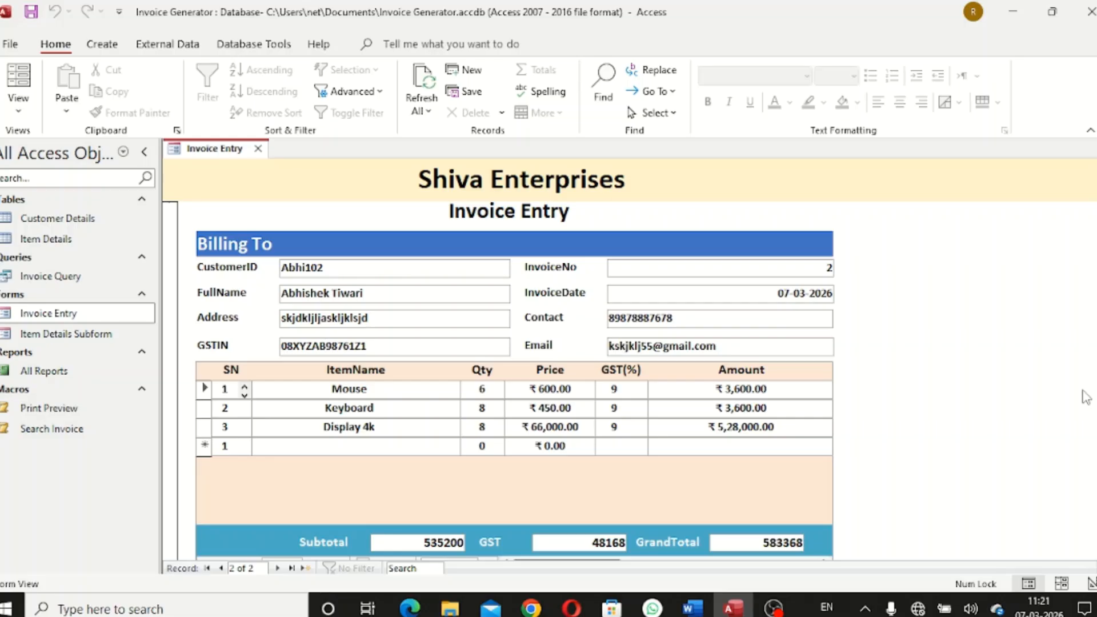
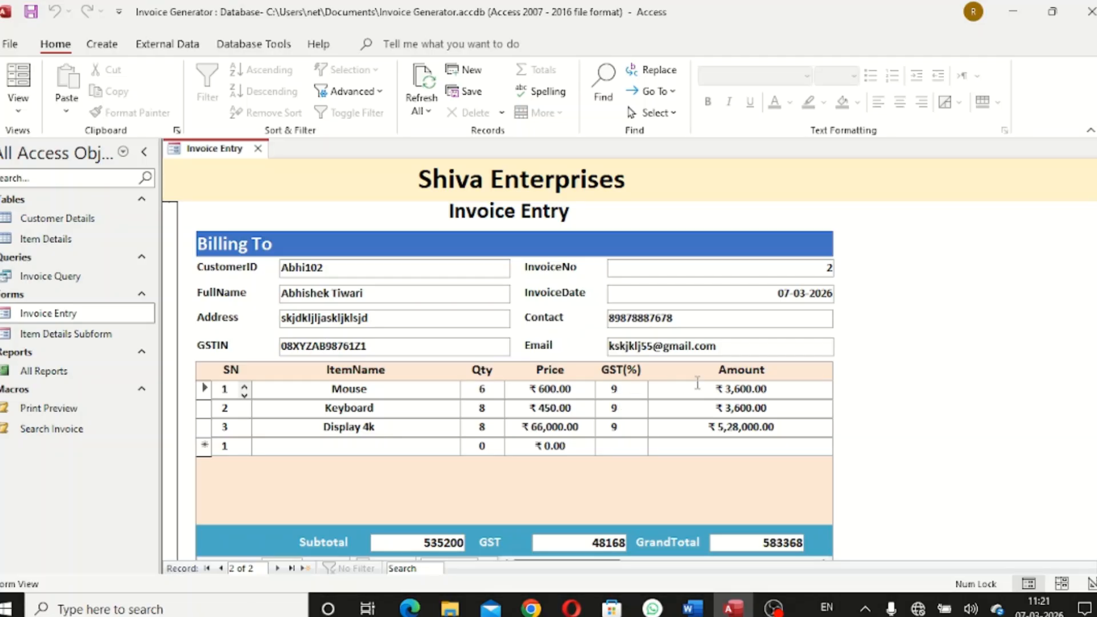
# Save the record for invoice 2, whose grand total is 583368
pyautogui.scroll(-3, 515, 371)
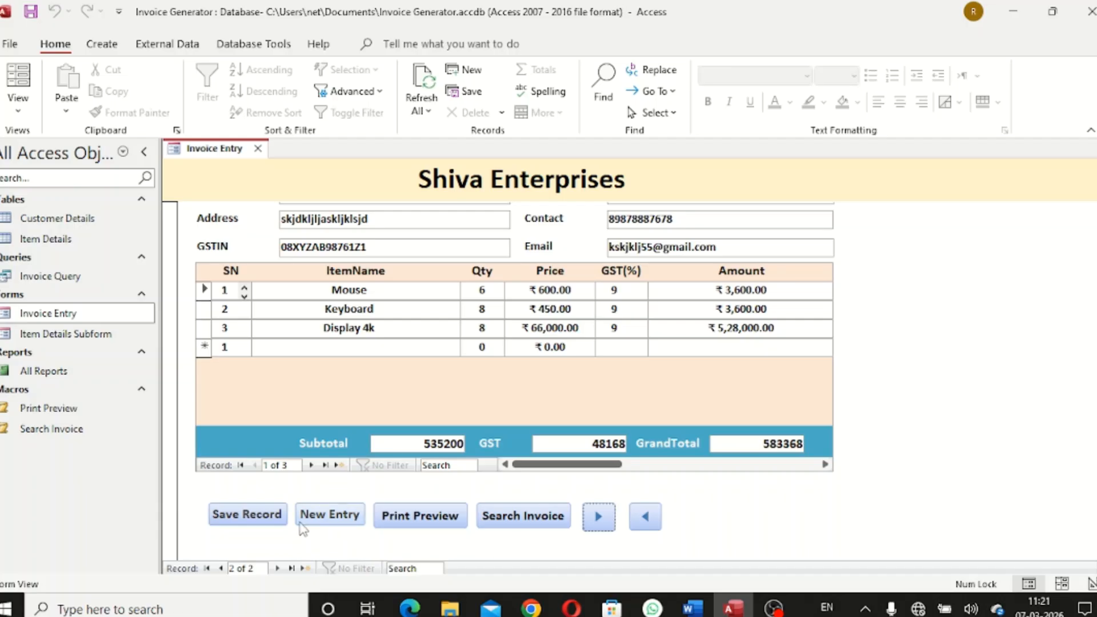
pyautogui.click(271, 517)
# Start new invoice 3 and enter the customer ID and the customer's full name
pyautogui.click(321, 517)
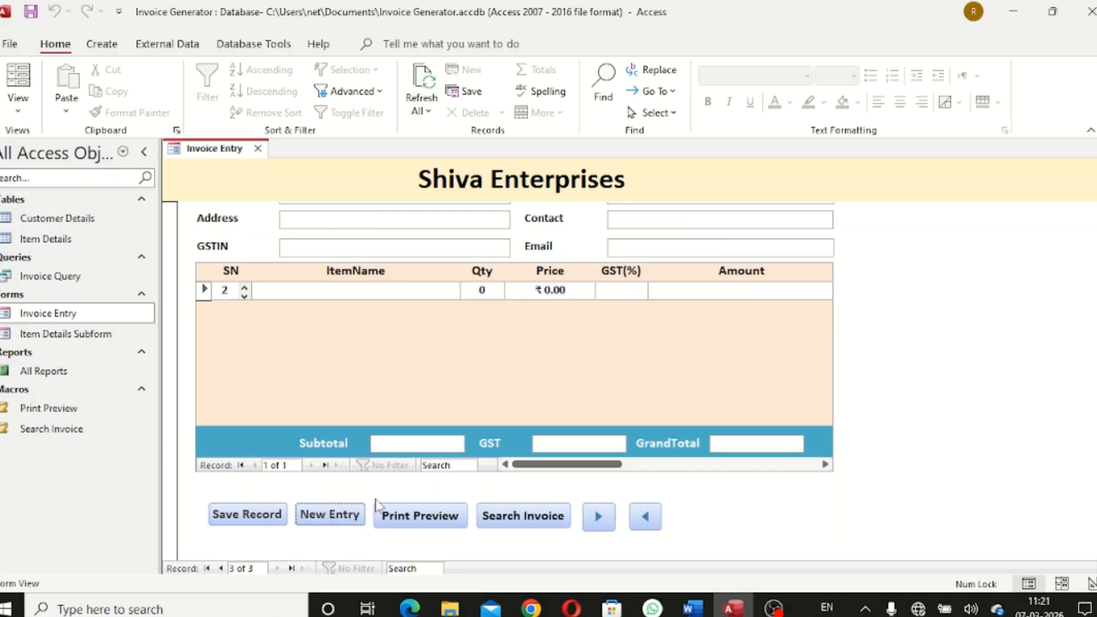
pyautogui.scroll(3, 1032, 308)
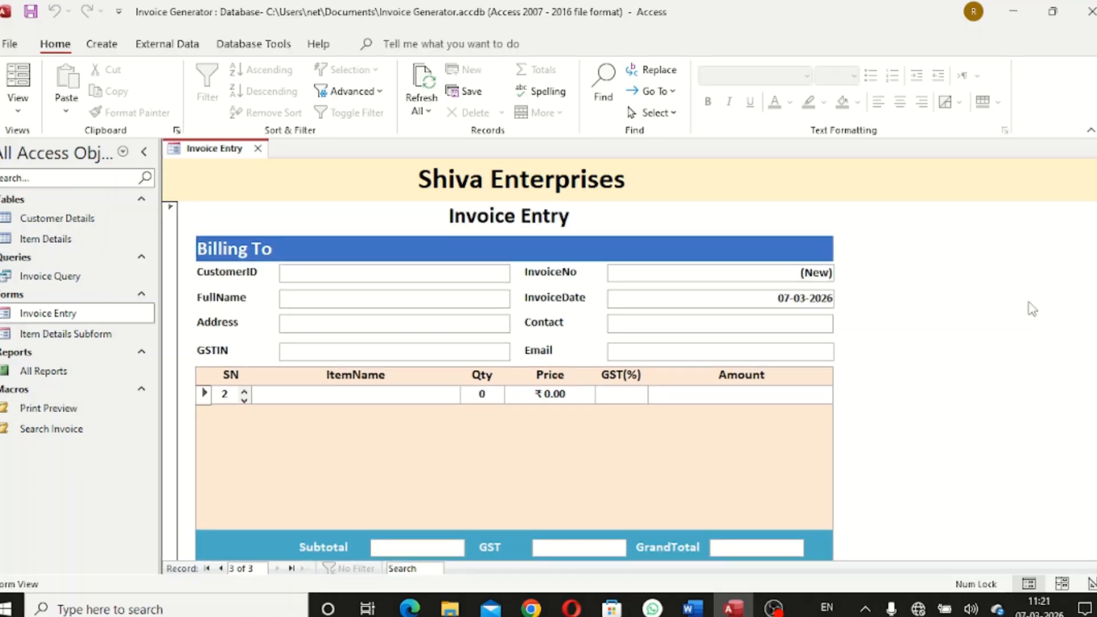
pyautogui.click(470, 276)
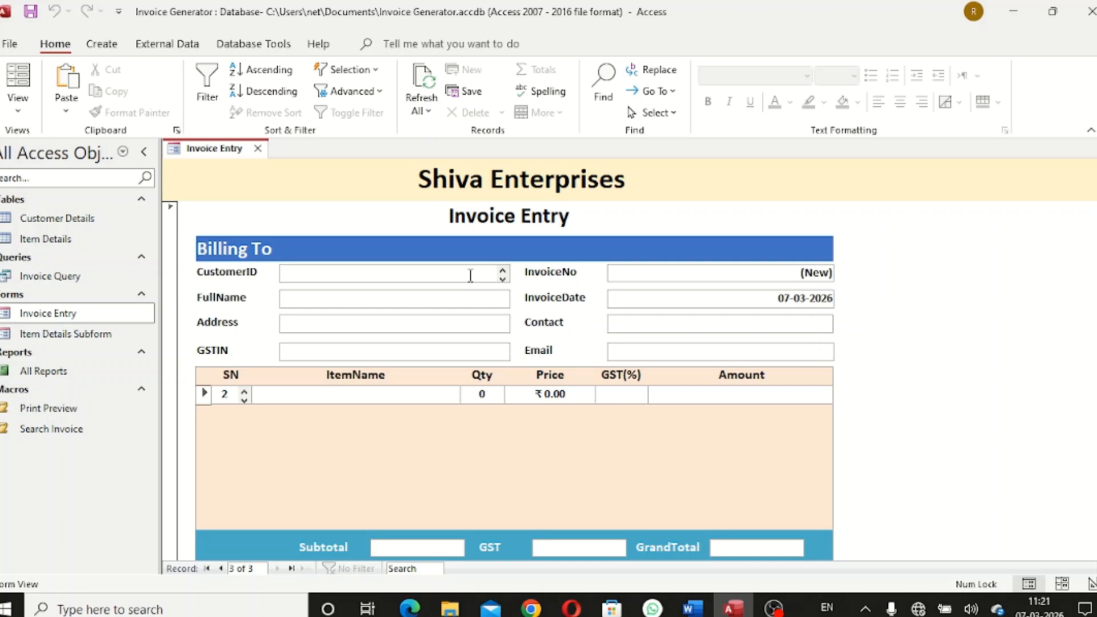
pyautogui.write('Mohan103')
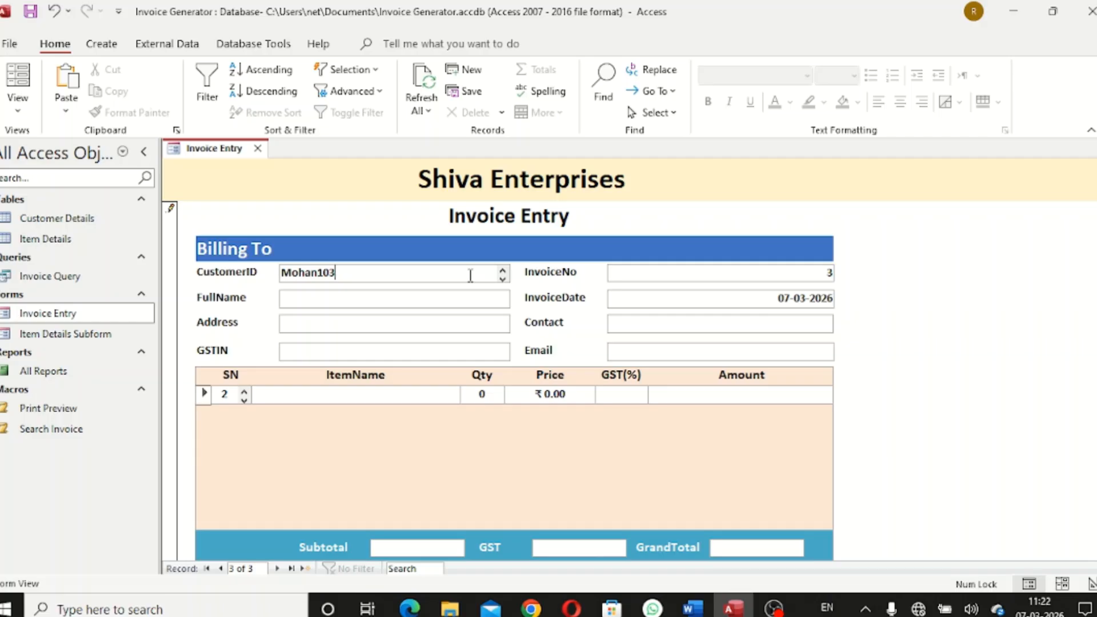
pyautogui.press('Tab')
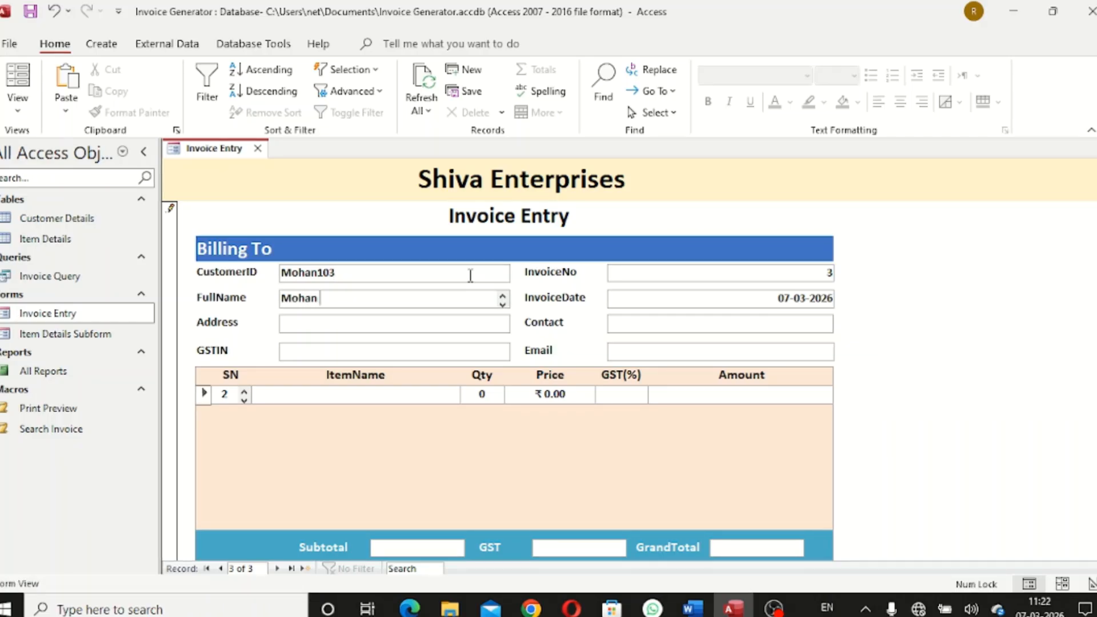
# Fill in the customer's address, GSTIN, contact number and e-mail
pyautogui.press('Tab')
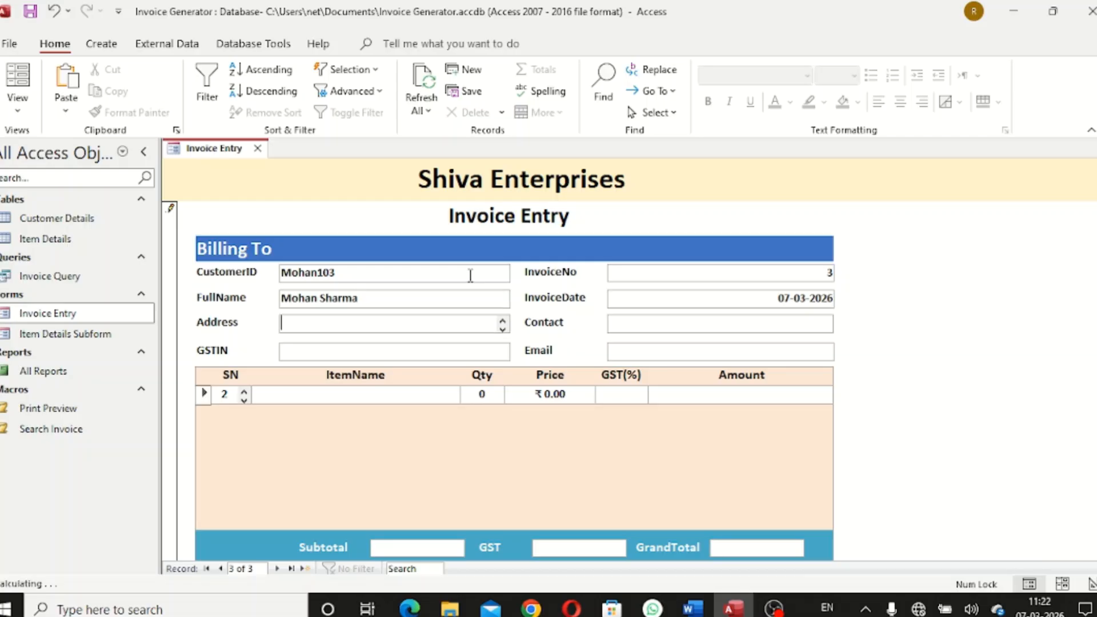
pyautogui.press('Tab')
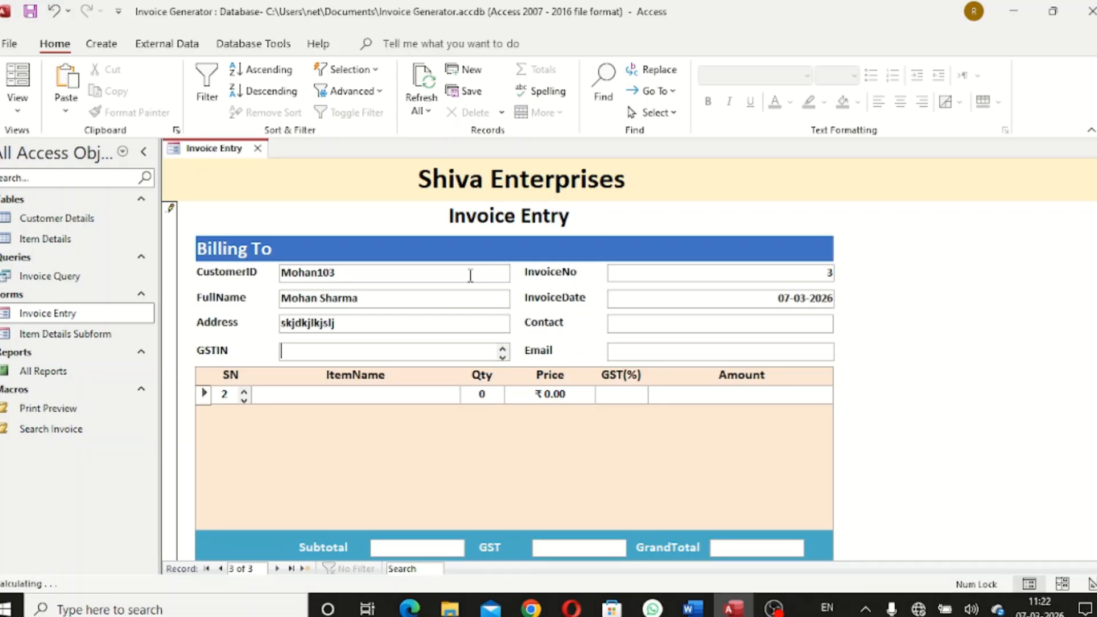
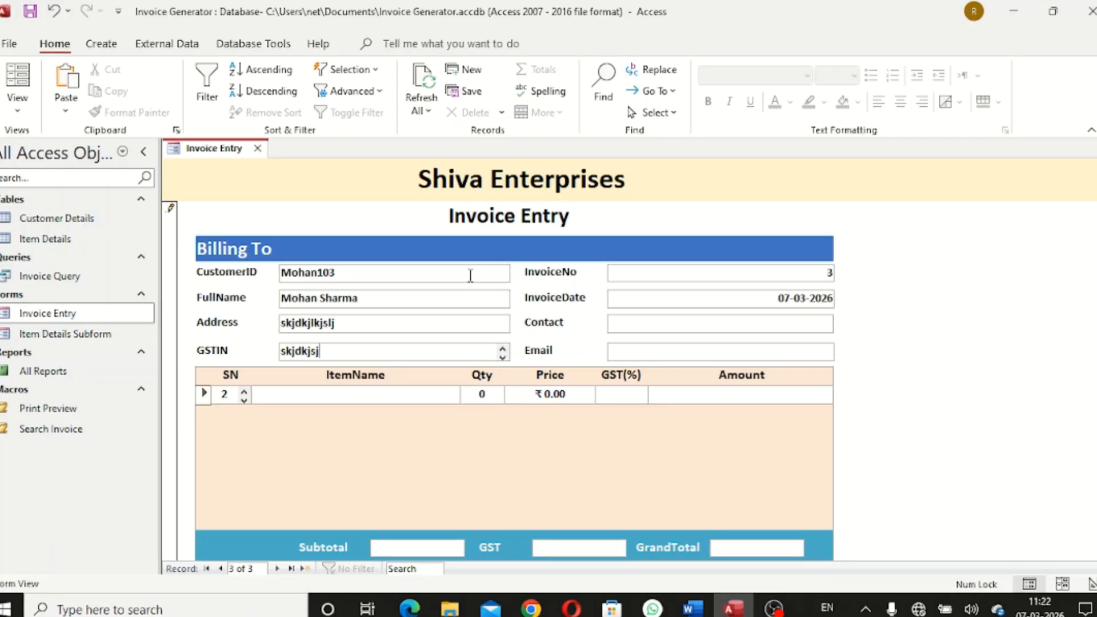
pyautogui.press('Tab')
pyautogui.press('Tab')
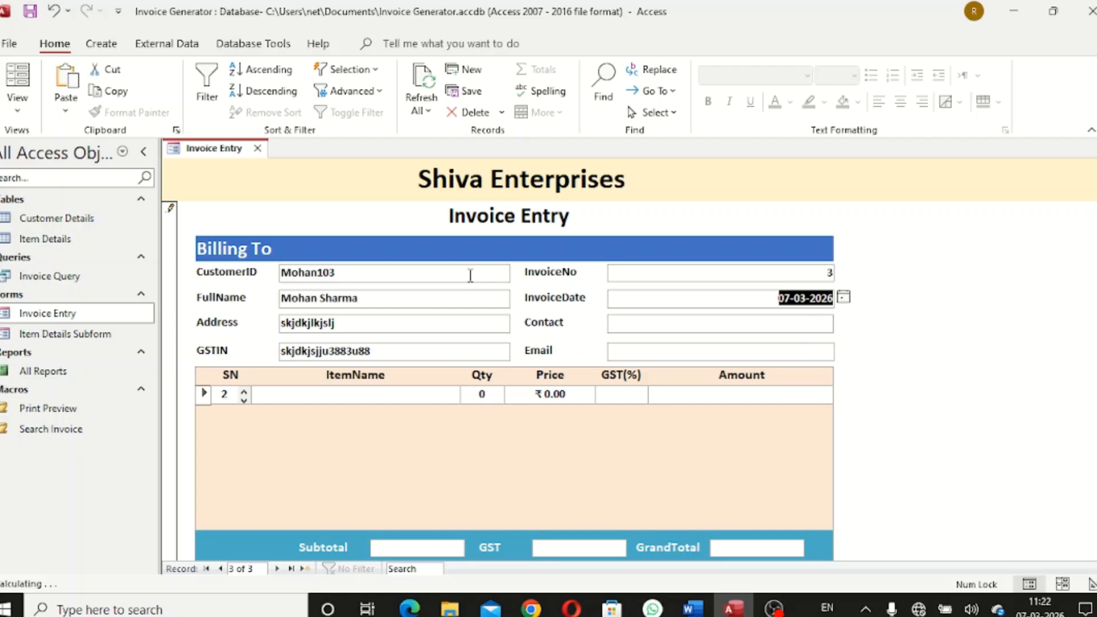
pyautogui.press('Tab')
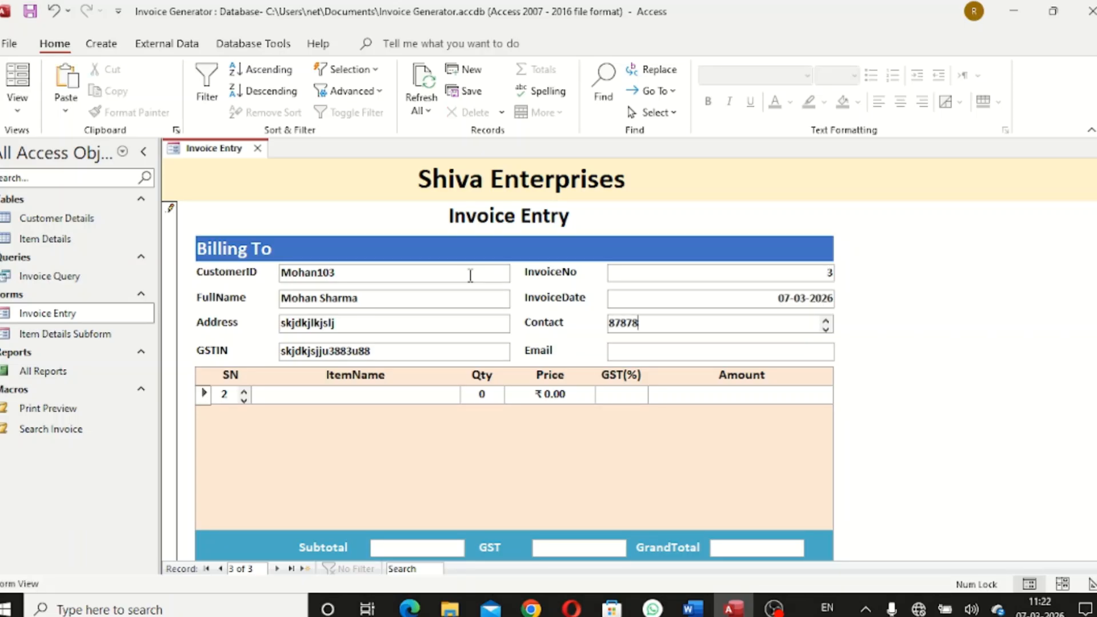
pyautogui.press('Tab')
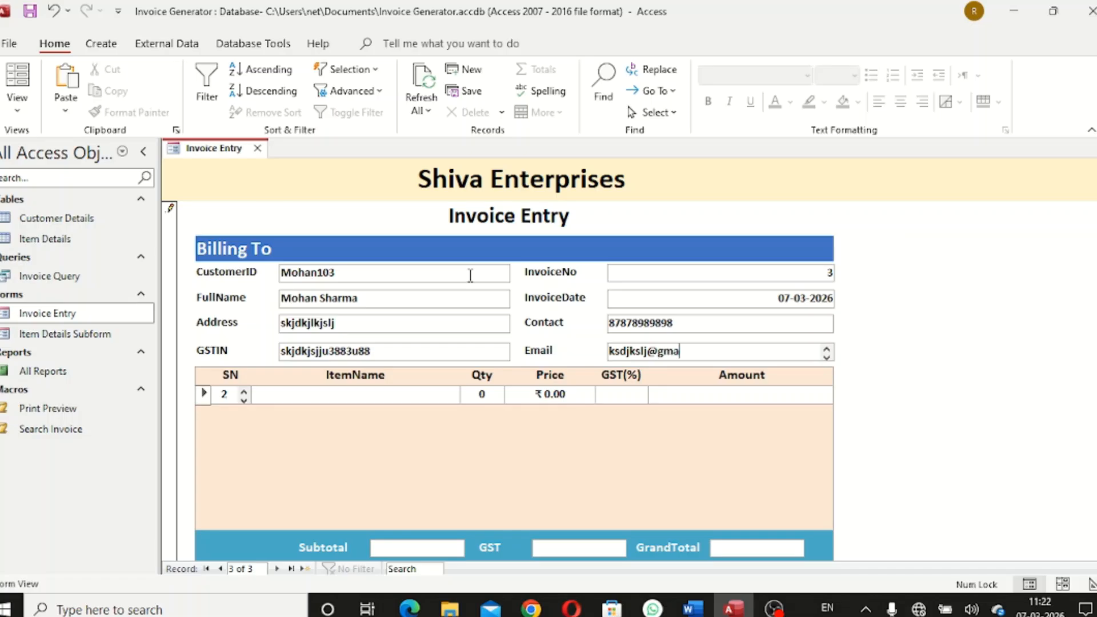
# Add a Keyboard item at price 450 with 9% GST
pyautogui.press('Tab')
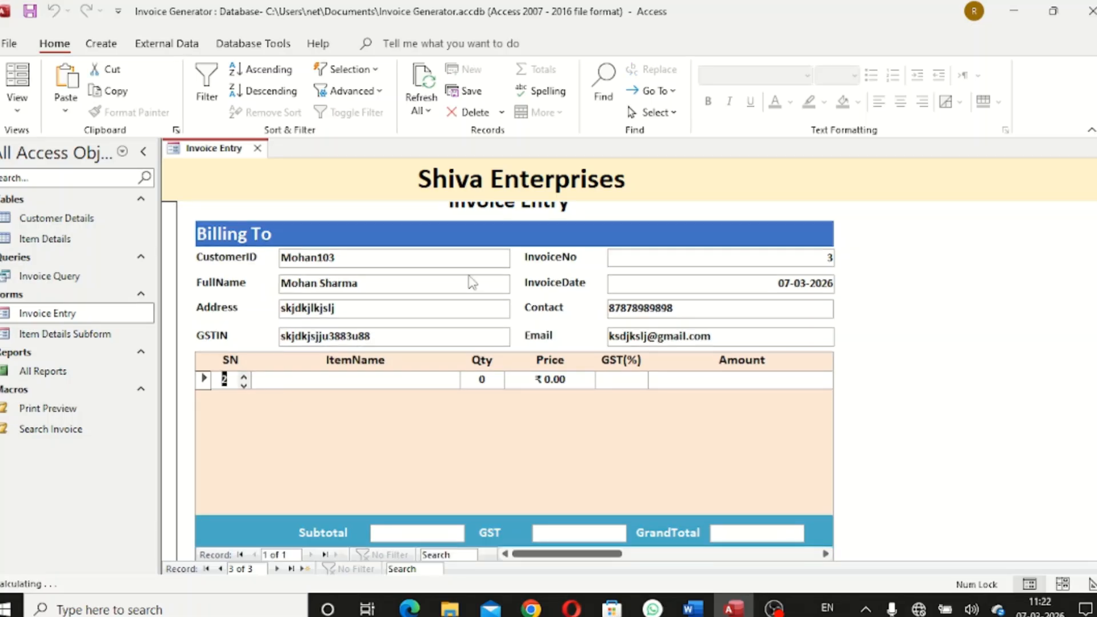
pyautogui.write('1')
pyautogui.press('Tab')
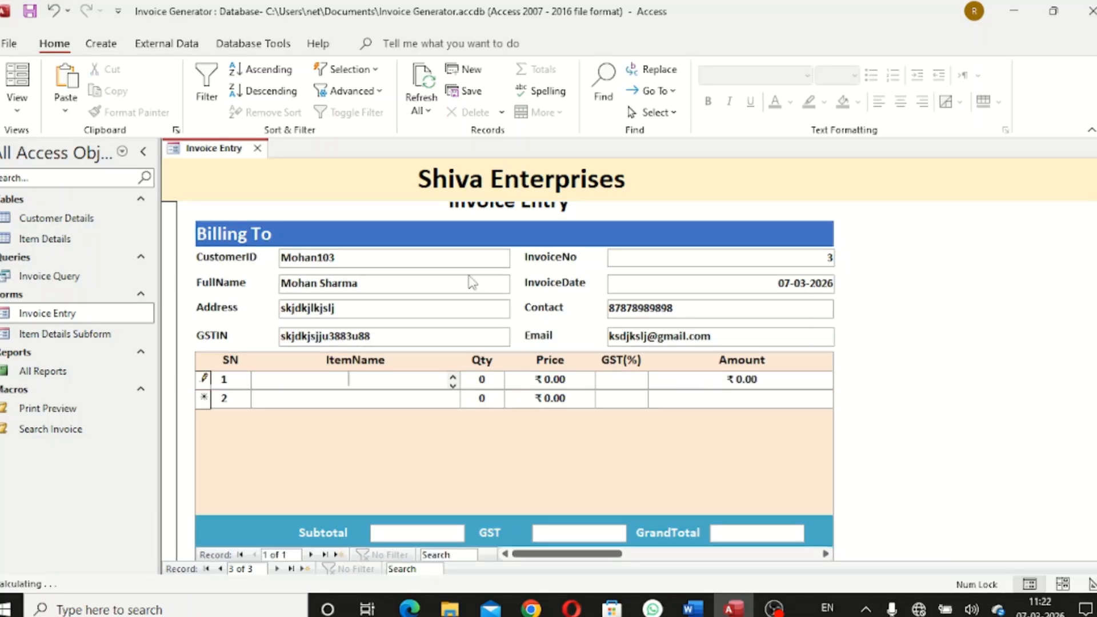
pyautogui.write('Keyboard')
pyautogui.press('Tab')
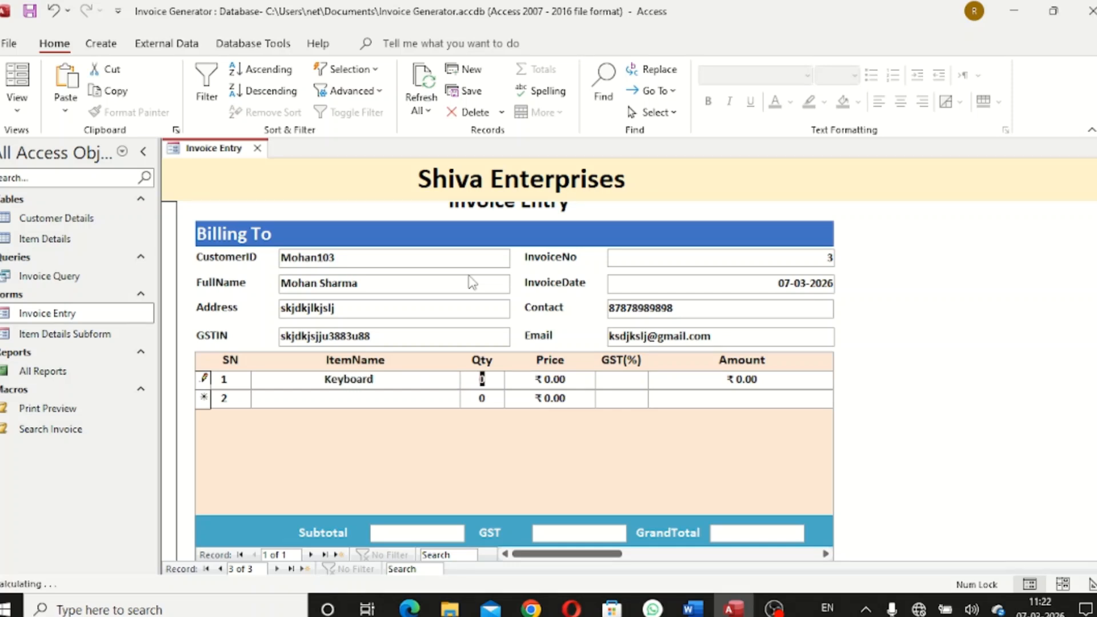
pyautogui.press('Tab')
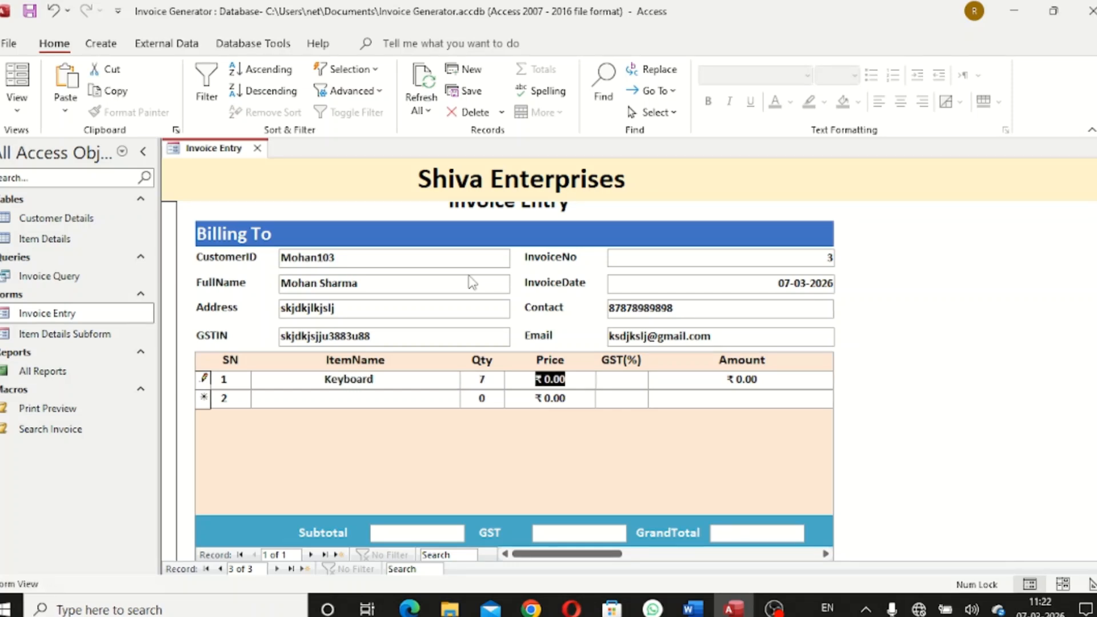
pyautogui.write('450')
pyautogui.press('Tab')
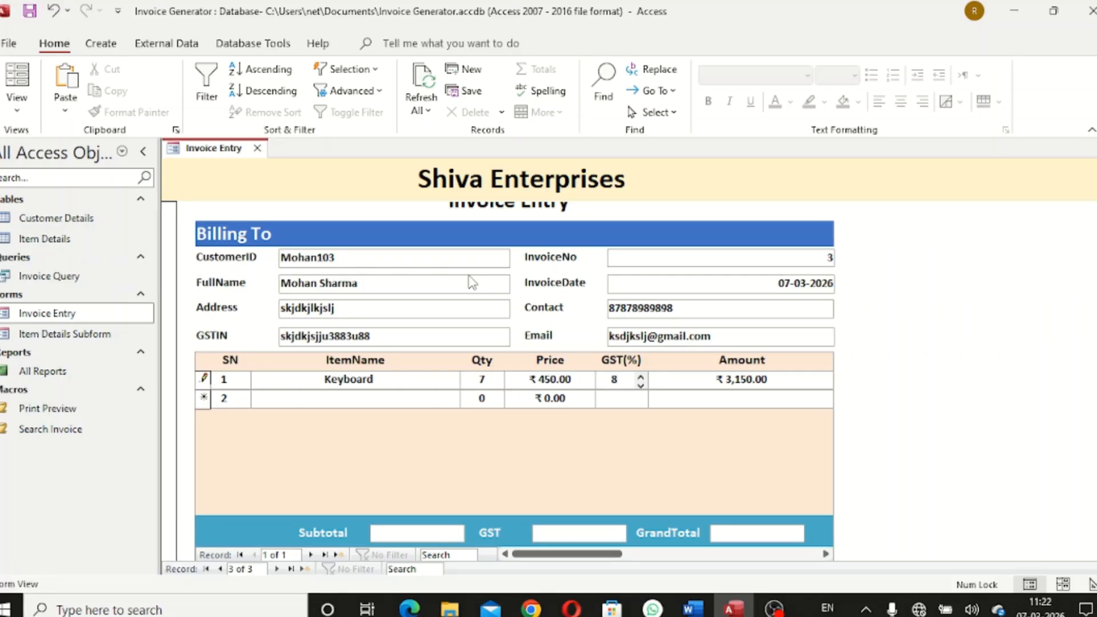
pyautogui.write('9')
pyautogui.press('Tab')
pyautogui.press('Tab')
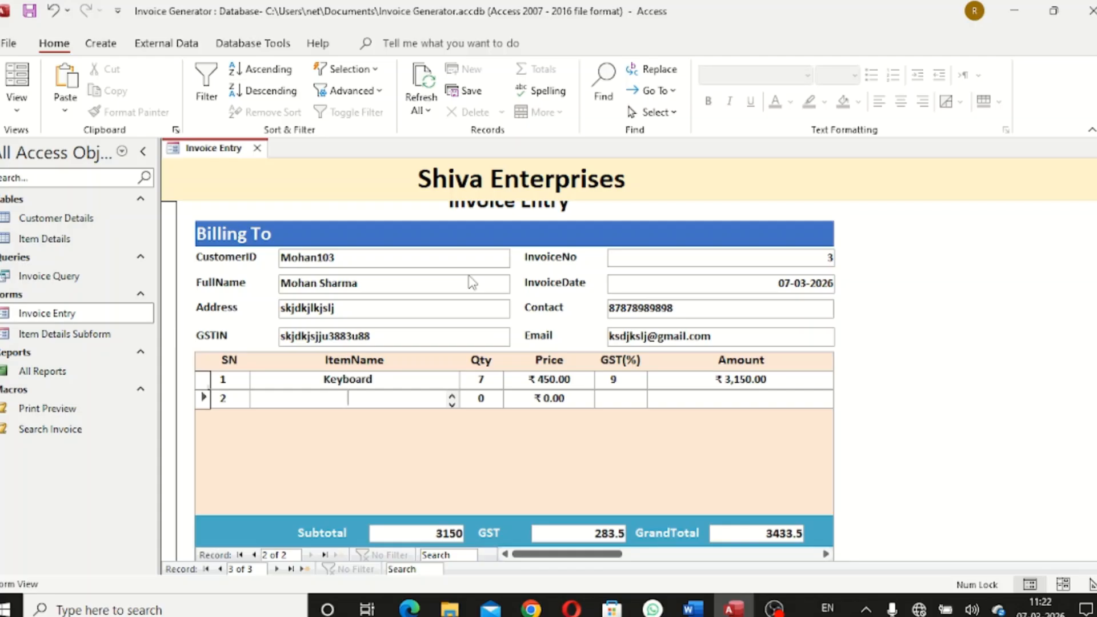
# Add a Diskplay 4k item, quantity 1 at 50,000 with 9% GST
pyautogui.write('Diskplay')
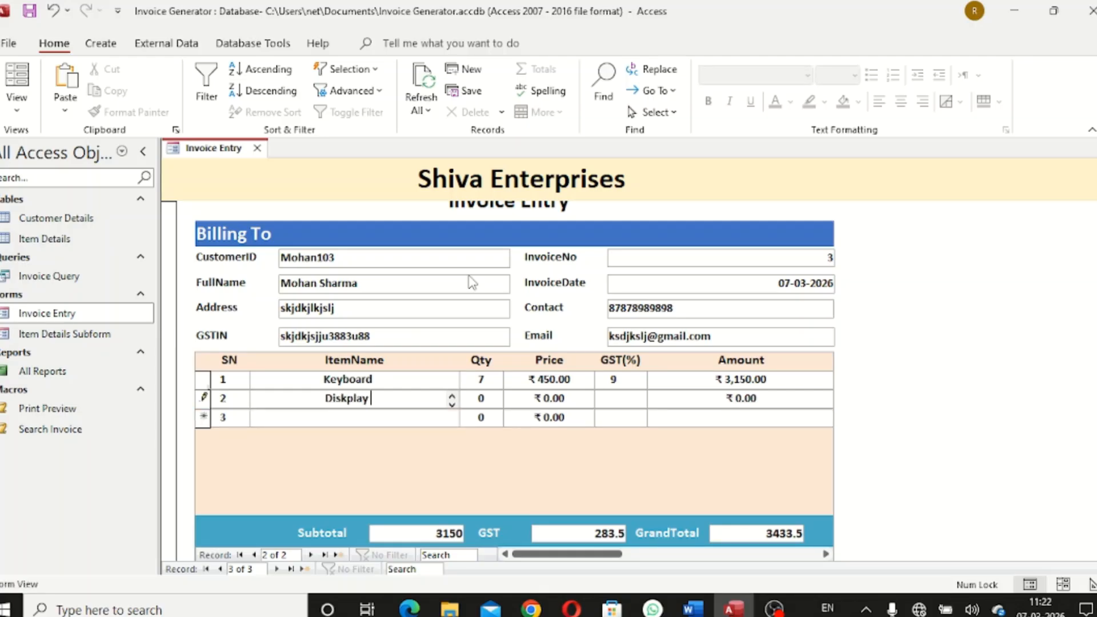
pyautogui.write(' 4k')
pyautogui.press('Tab')
pyautogui.write('1')
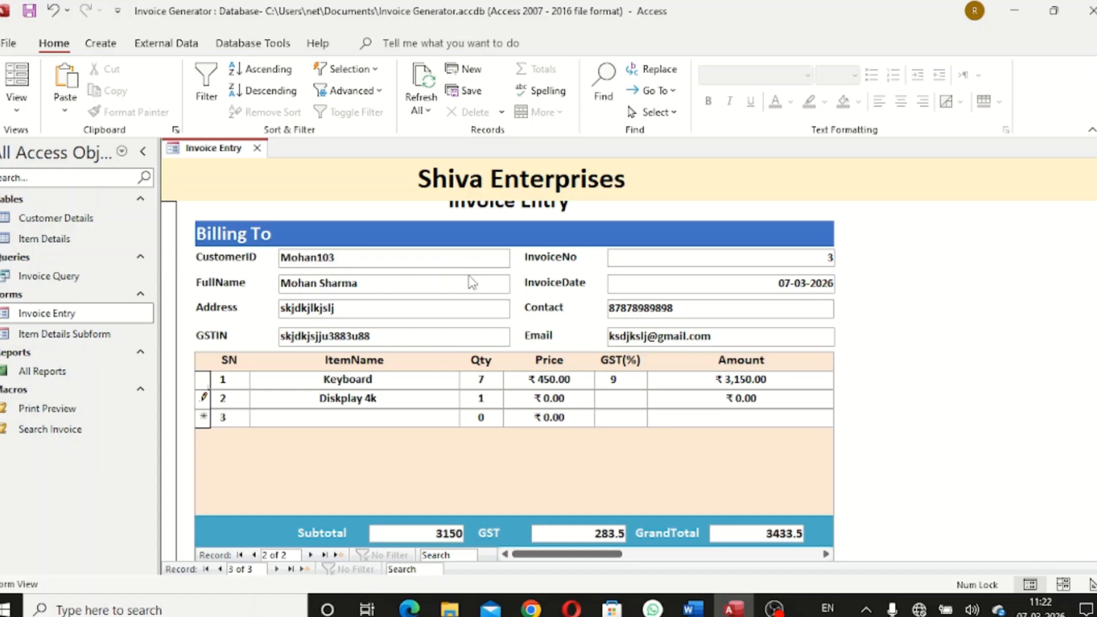
pyautogui.press('Tab')
pyautogui.write('50,000')
pyautogui.press('Tab')
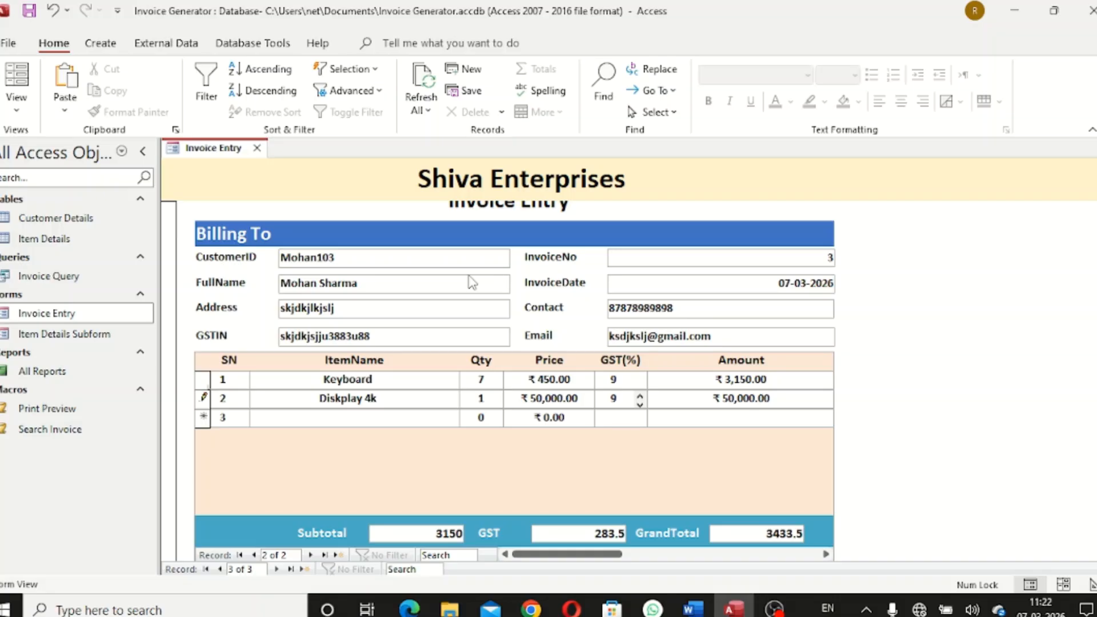
pyautogui.write('9')
pyautogui.press('Tab')
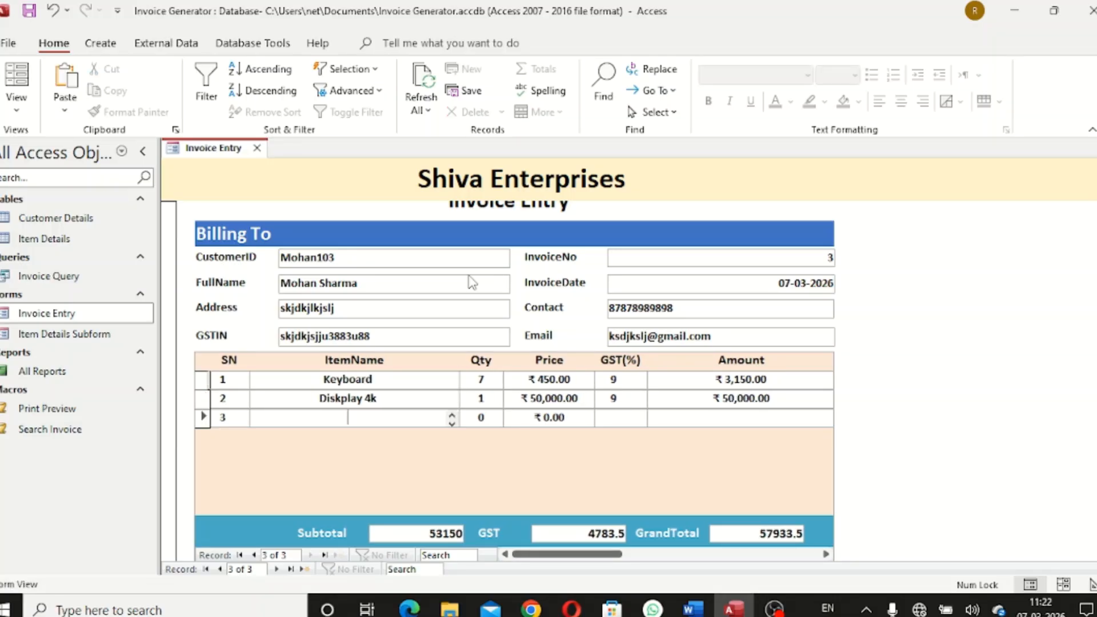
# Add a Cabinet item, quantity 1 at price 5000
pyautogui.write('Cabin')
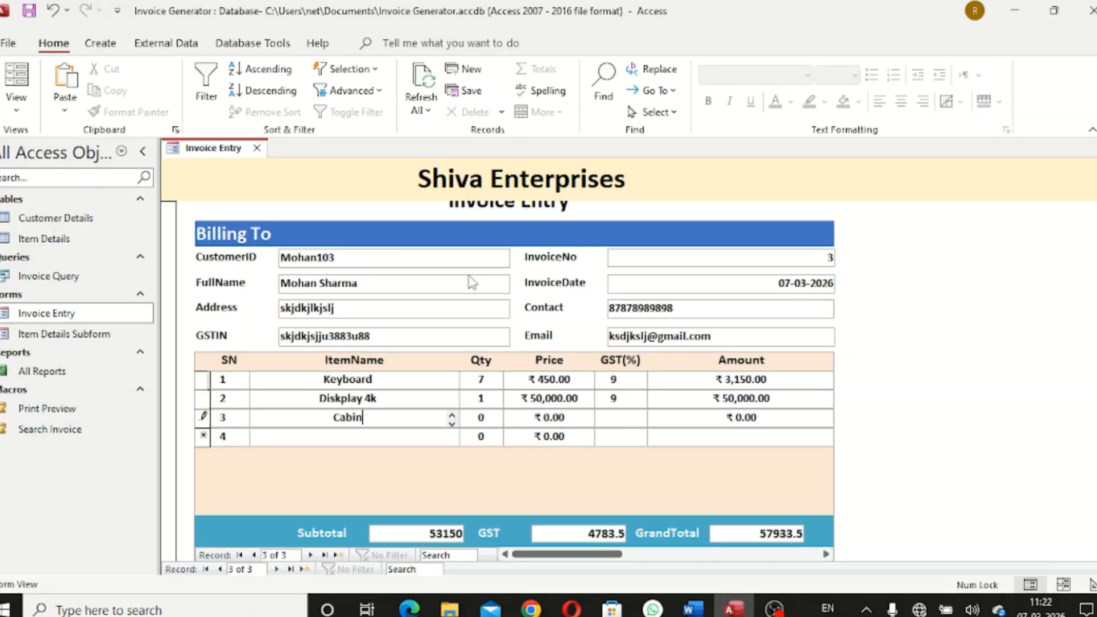
pyautogui.write('et')
pyautogui.press('Tab')
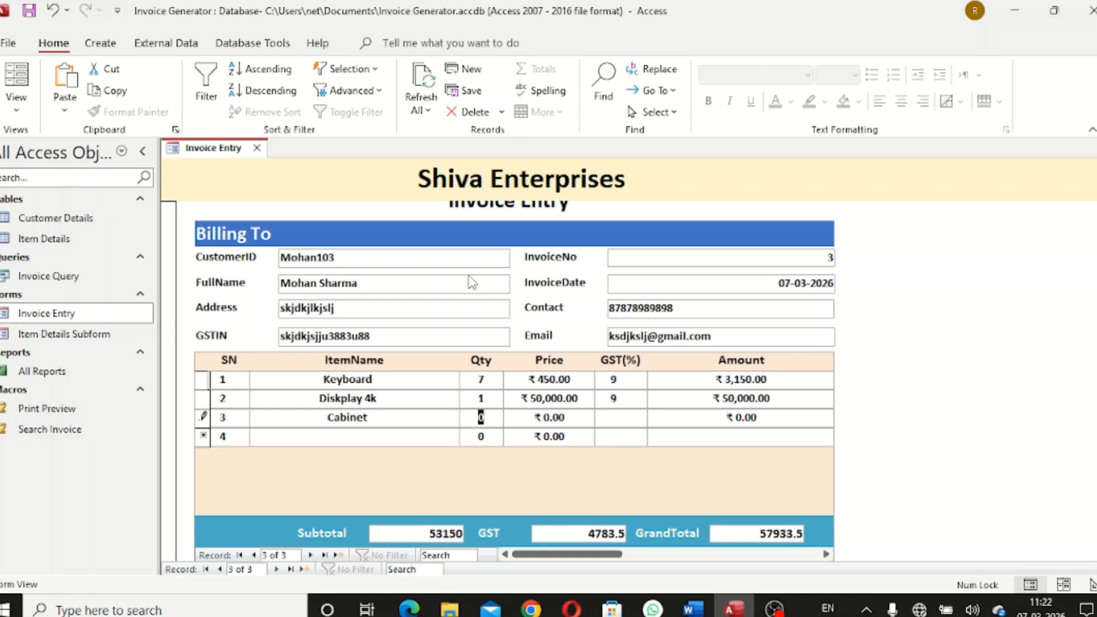
pyautogui.write('1')
pyautogui.press('Tab')
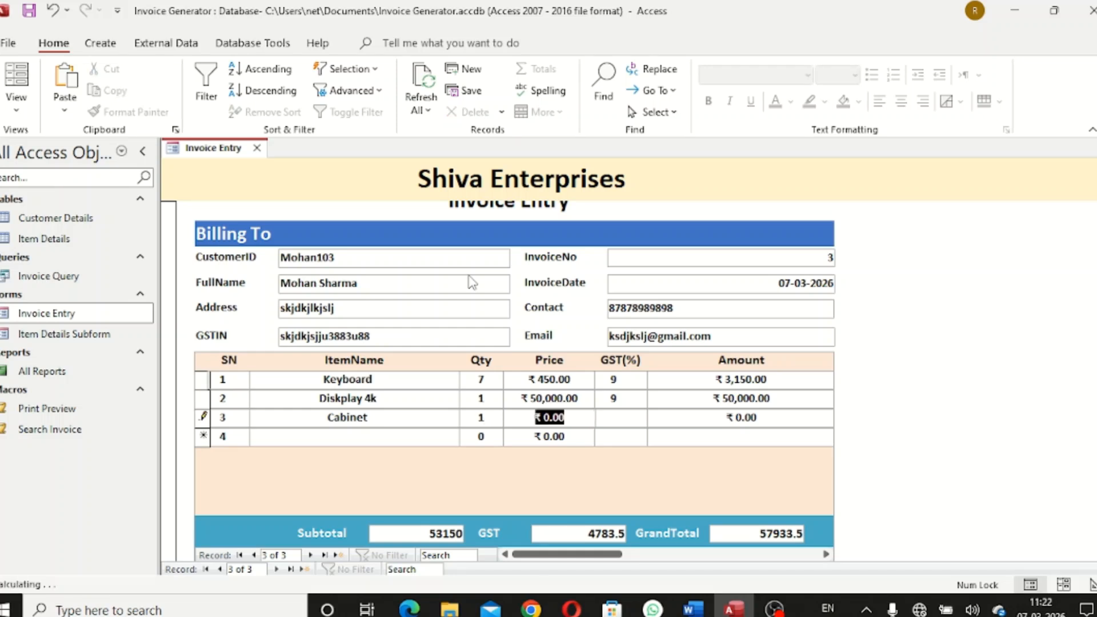
pyautogui.write('5000')
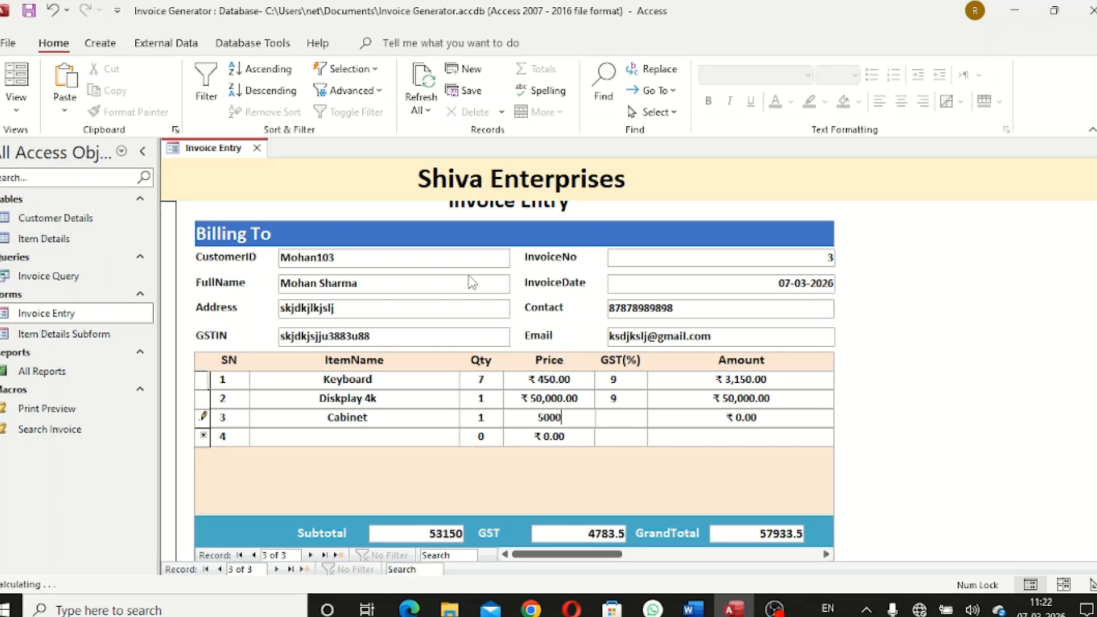
pyautogui.press('Tab')
pyautogui.press('Tab')
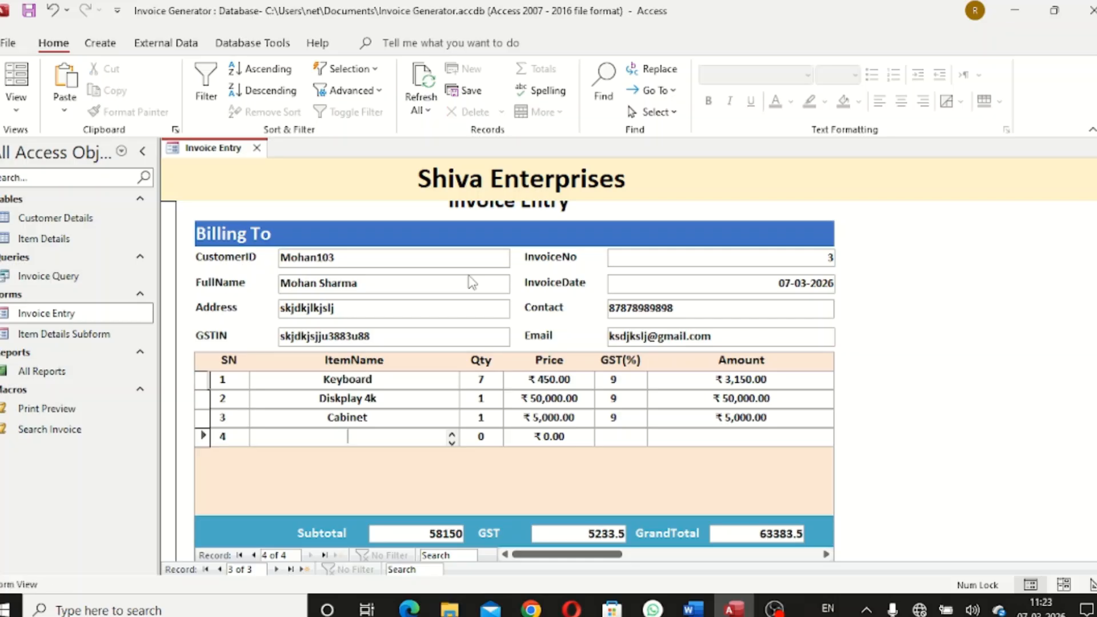
# Add Cooling Fans, quantity 5 at 3,333 with 9% GST
pyautogui.write('Coo')
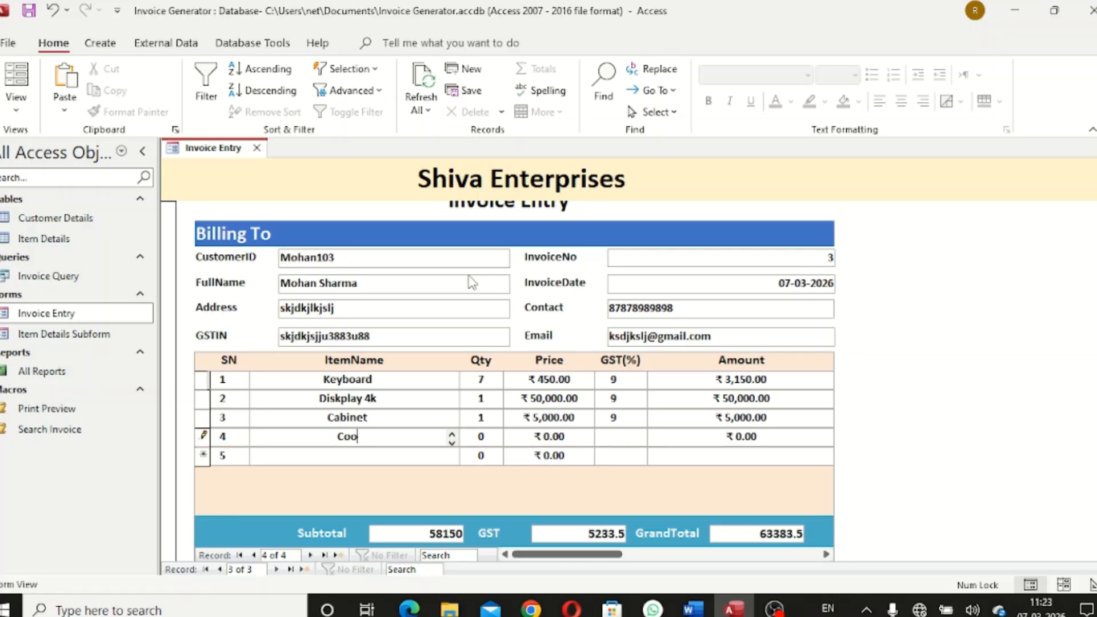
pyautogui.write('ling Fans')
pyautogui.press('Tab')
pyautogui.write('5')
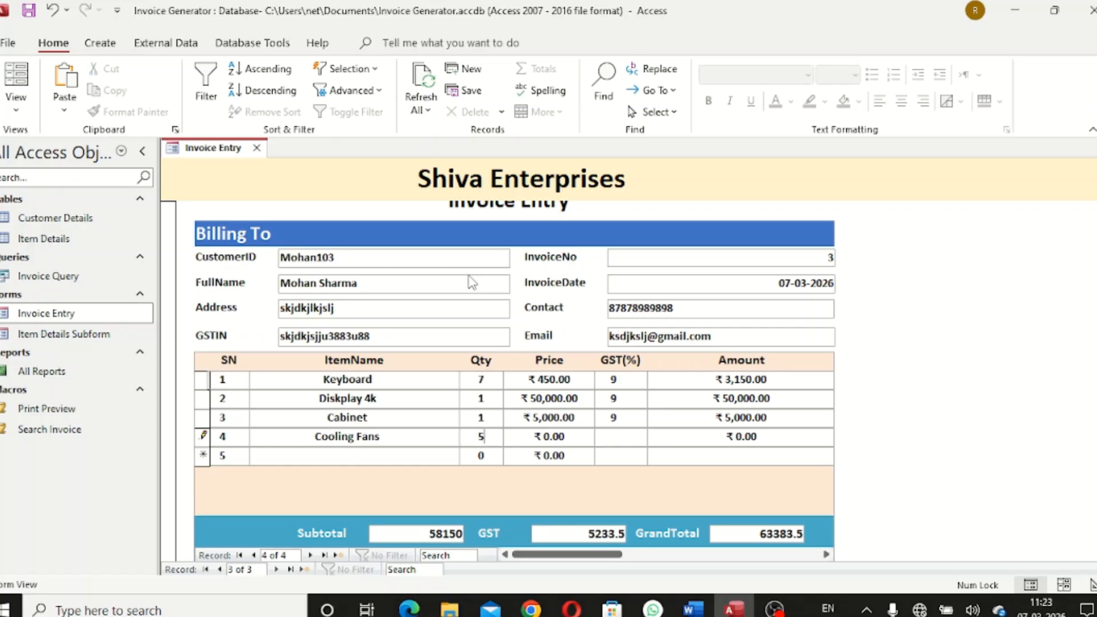
pyautogui.press('Tab')
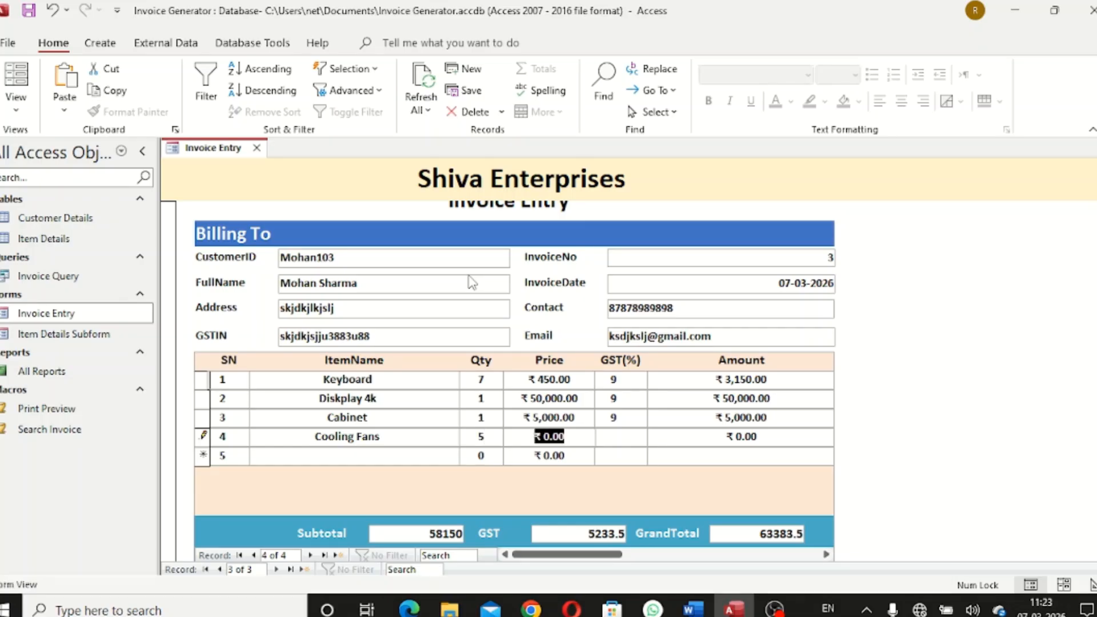
pyautogui.write('3,333')
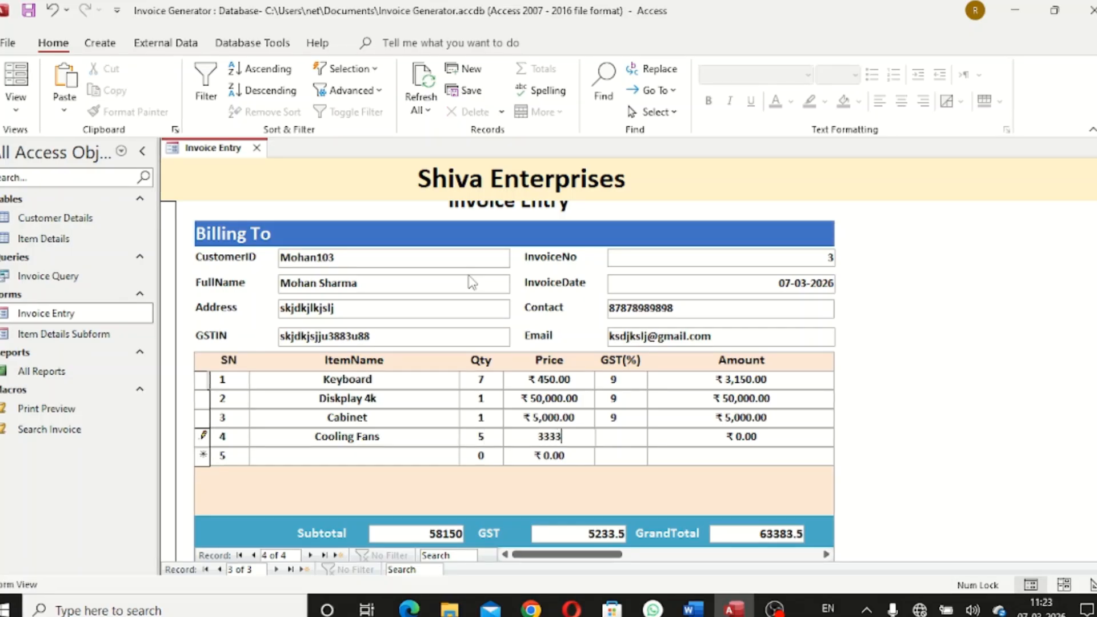
pyautogui.press('Tab')
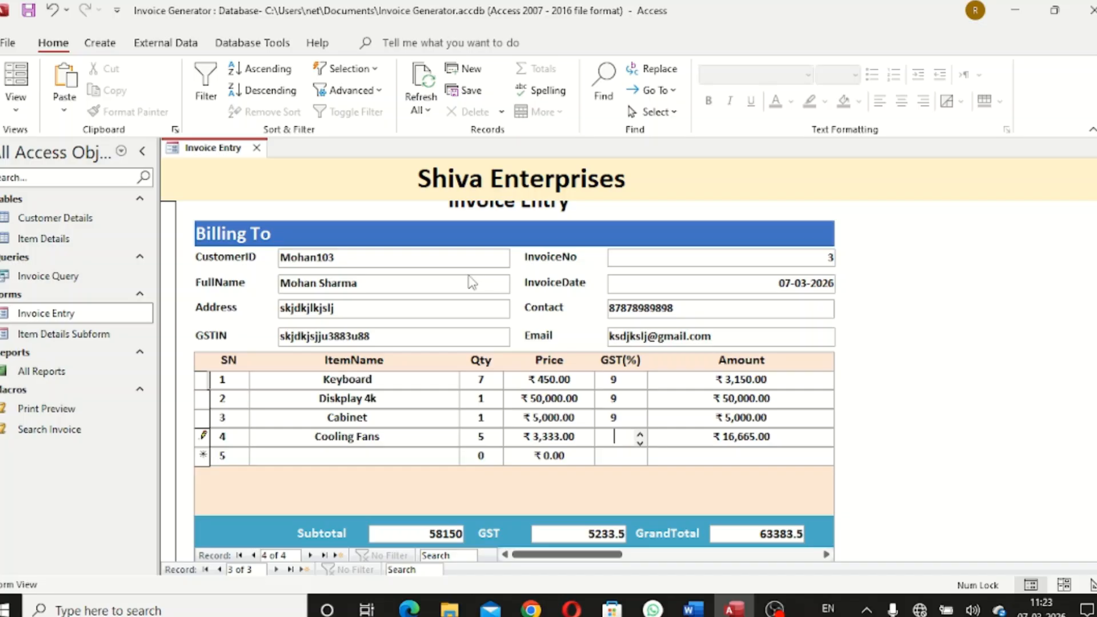
pyautogui.press('Tab')
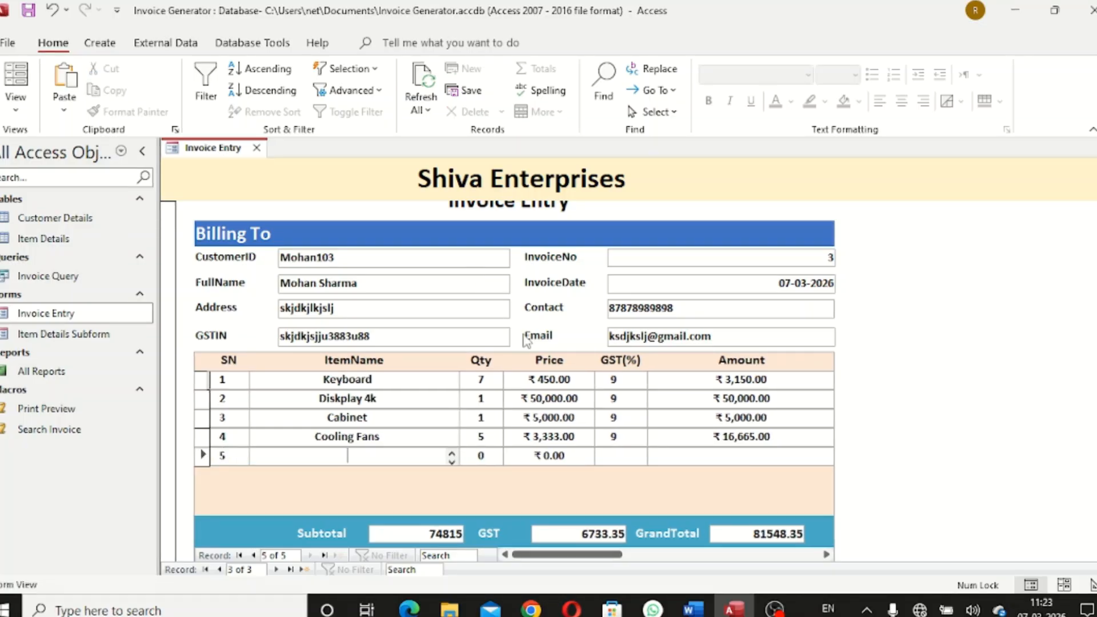
pyautogui.scroll(-2, 708, 474)
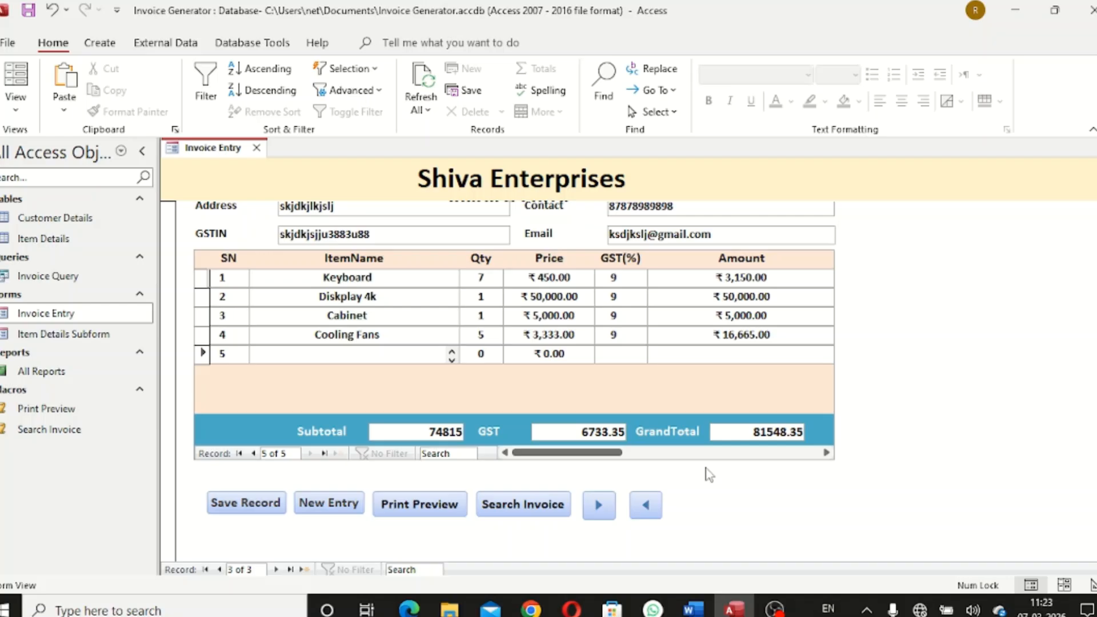
# Save the invoice 3 record
pyautogui.click(247, 504)
pyautogui.scroll(2, 1035, 329)
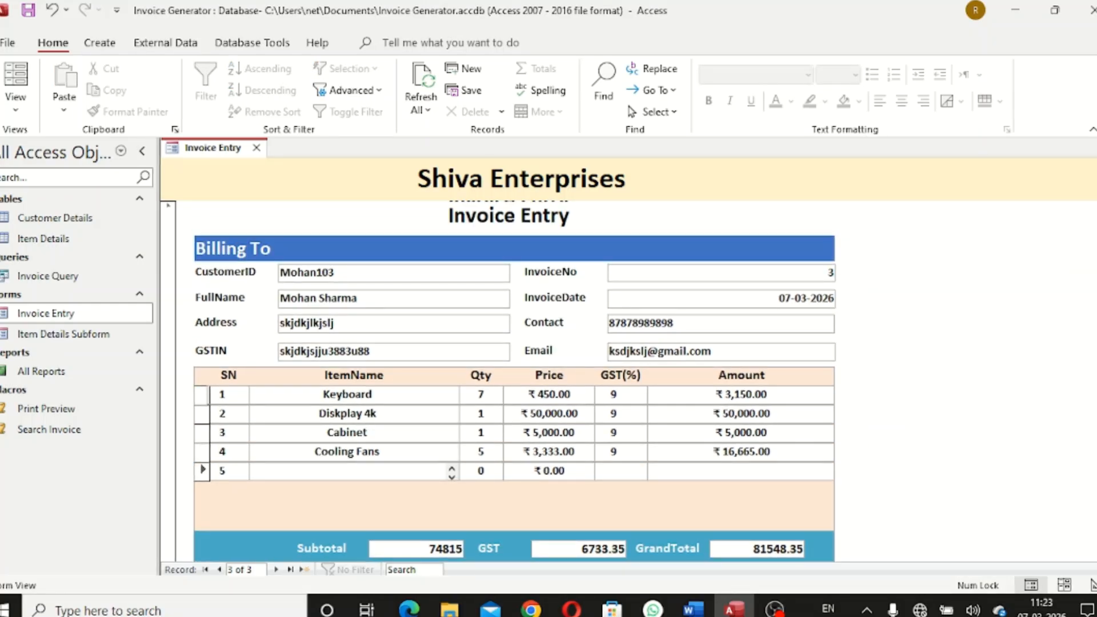
pyautogui.scroll(-2, 949, 469)
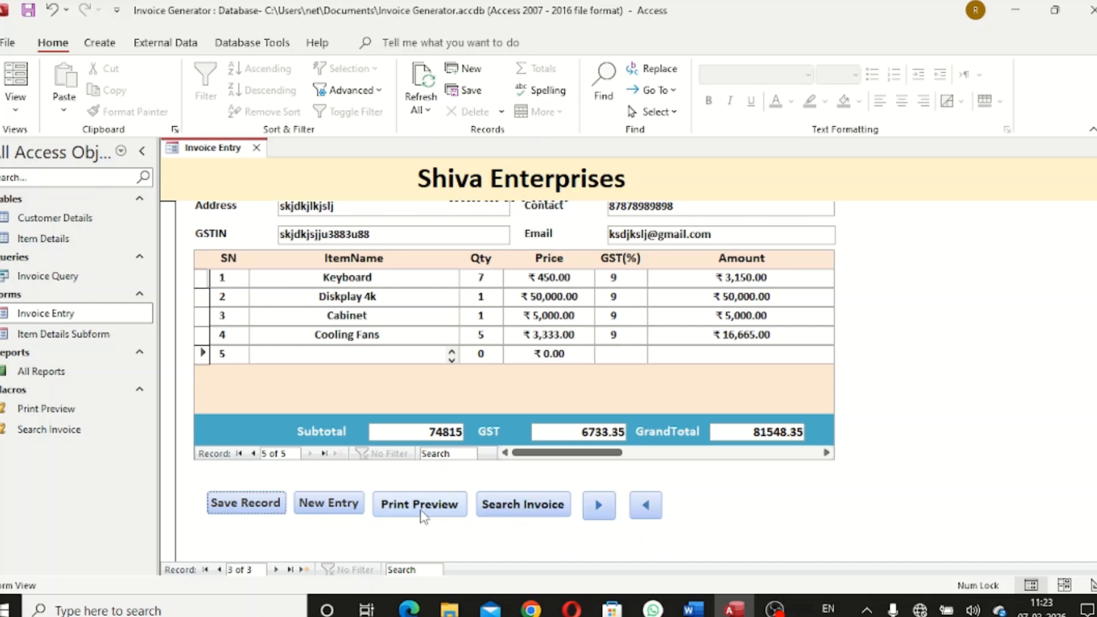
# Preview invoice 3's Tax Invoice report and zoom in to read it
pyautogui.click(421, 504)
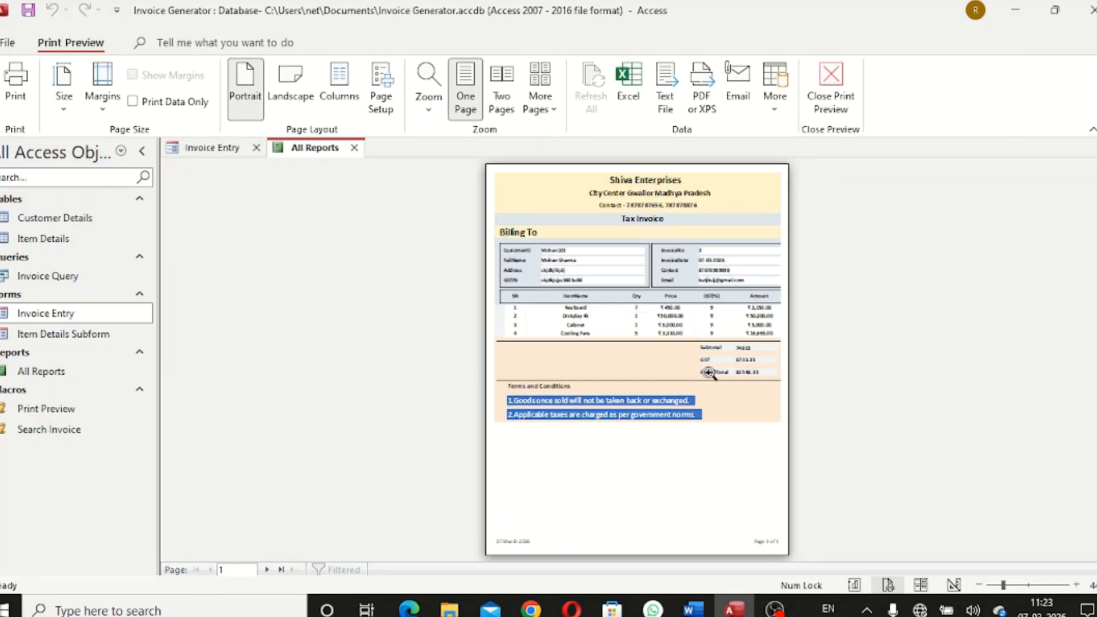
pyautogui.click(709, 373)
pyautogui.scroll(3, 704, 375)
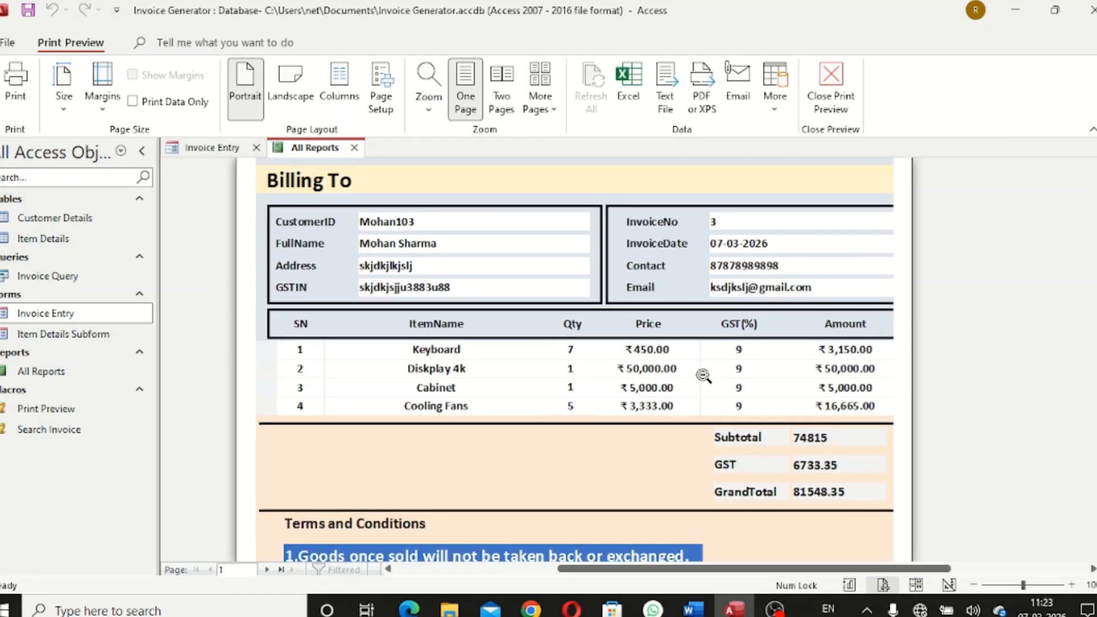
pyautogui.scroll(3, 704, 376)
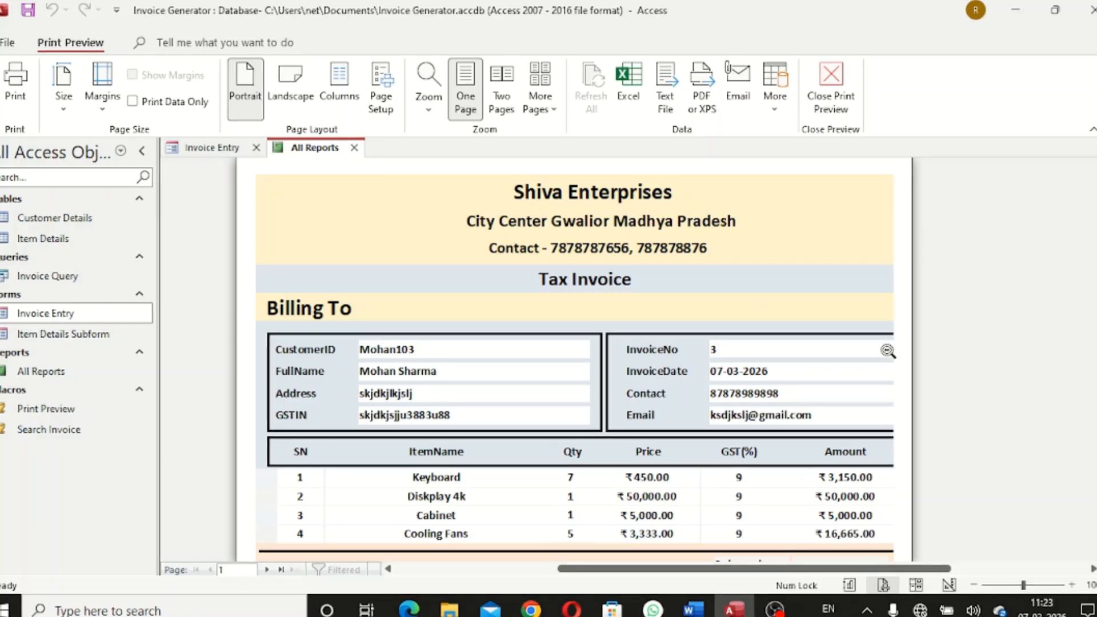
pyautogui.scroll(-2, 911, 294)
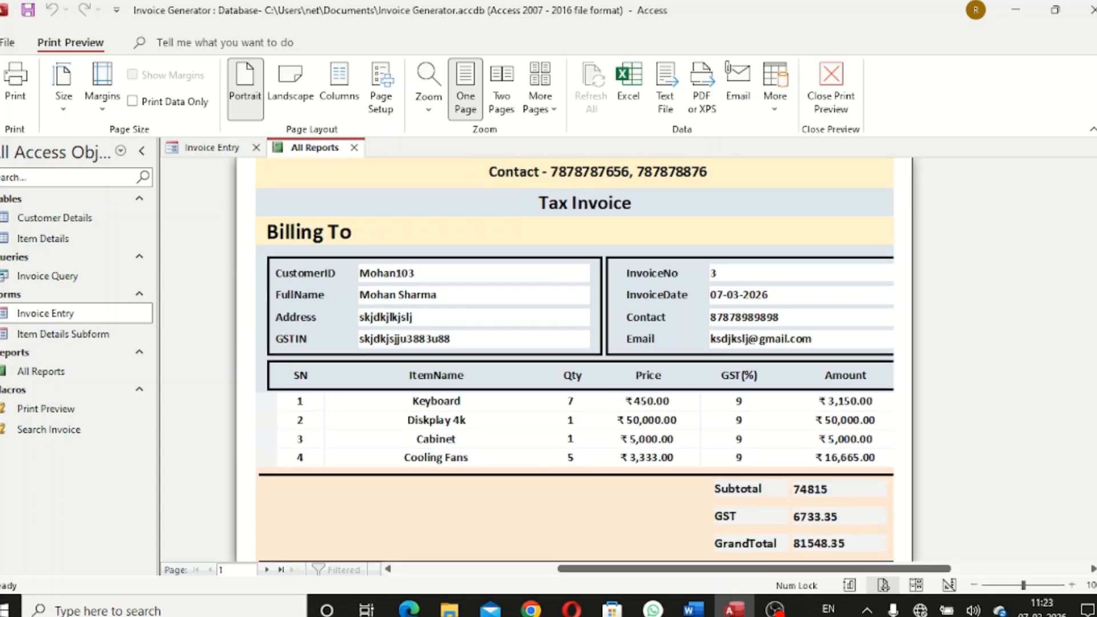
pyautogui.scroll(5, 910, 294)
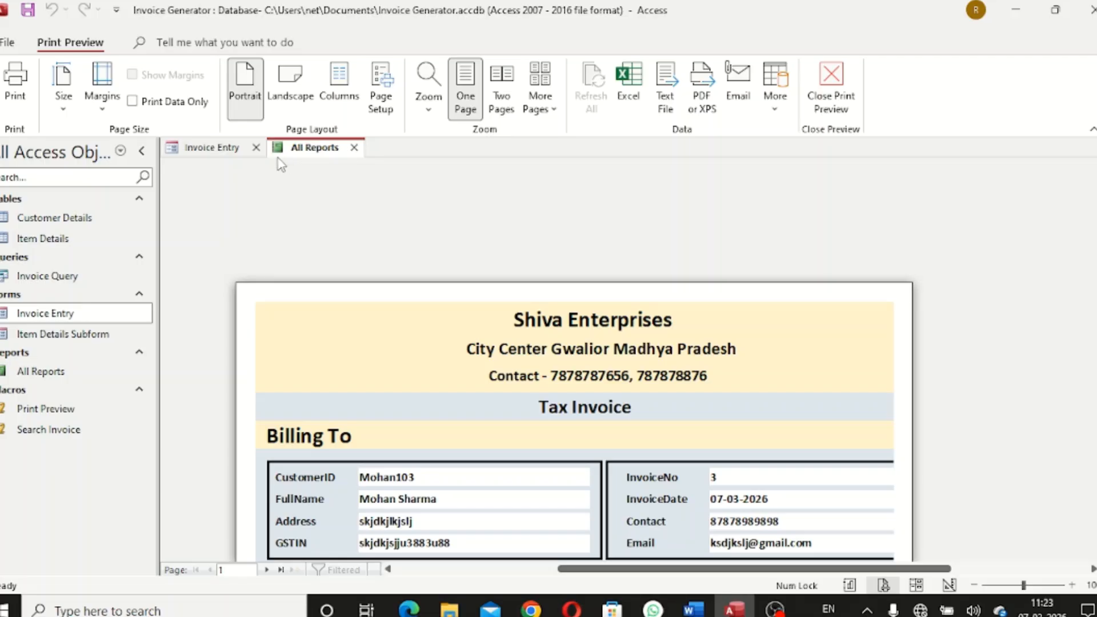
# Close Invoice Entry and set the report's paper size to A4 in Page Setup
pyautogui.click(256, 147)
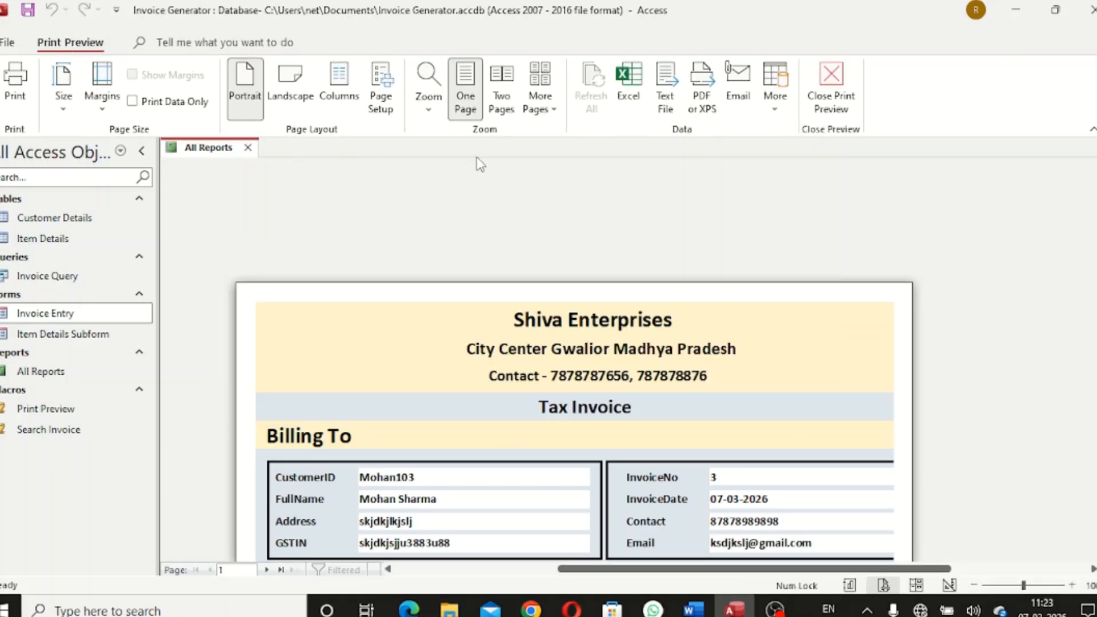
pyautogui.click(388, 108)
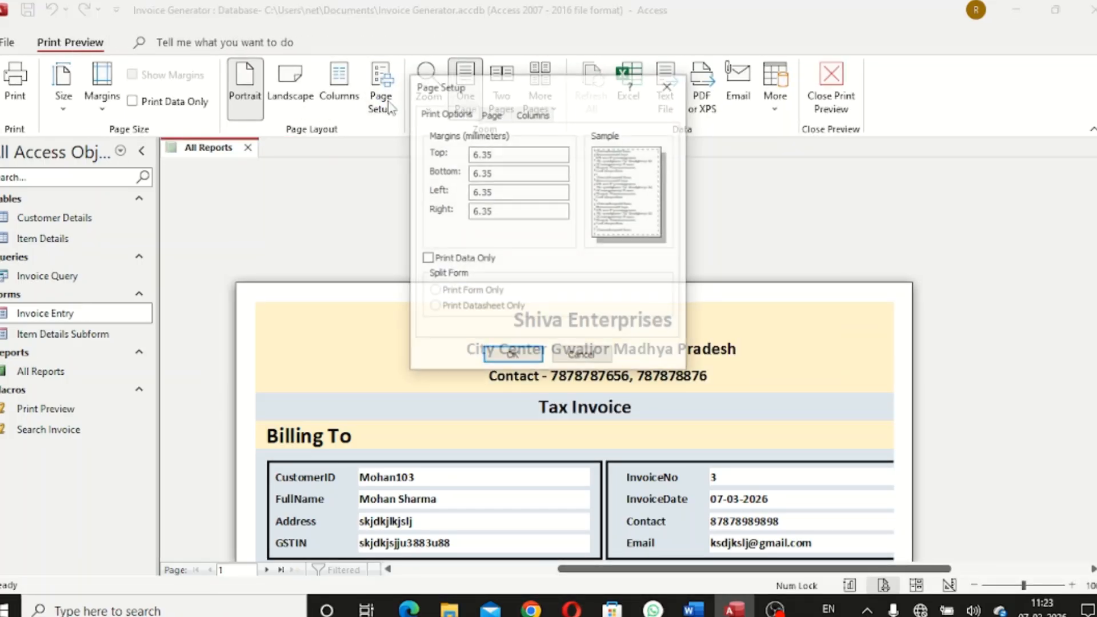
pyautogui.click(492, 115)
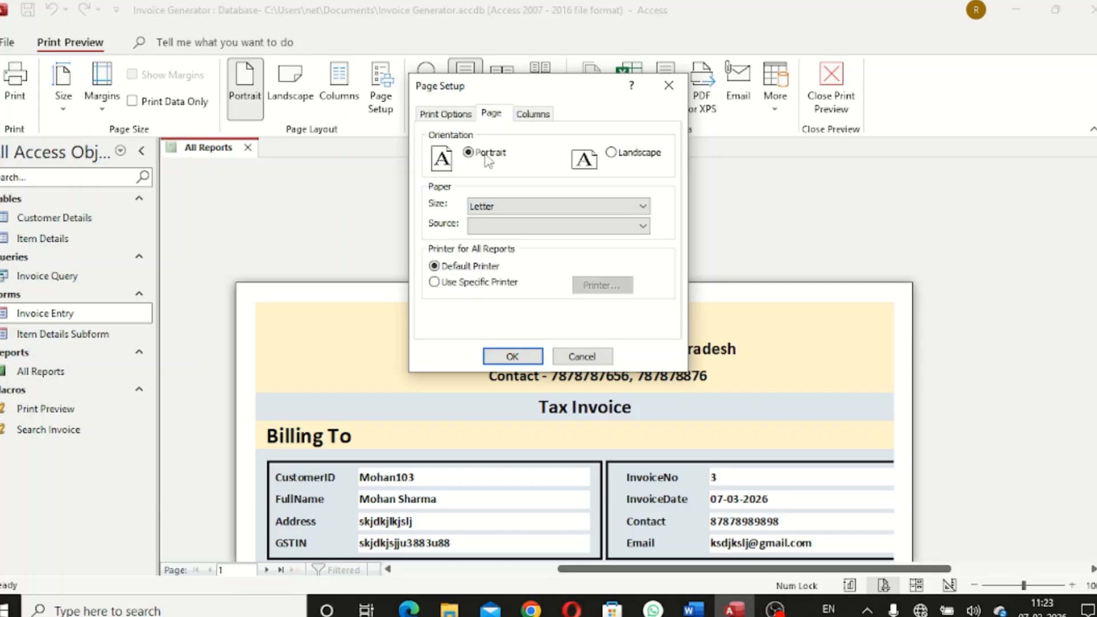
pyautogui.click(643, 206)
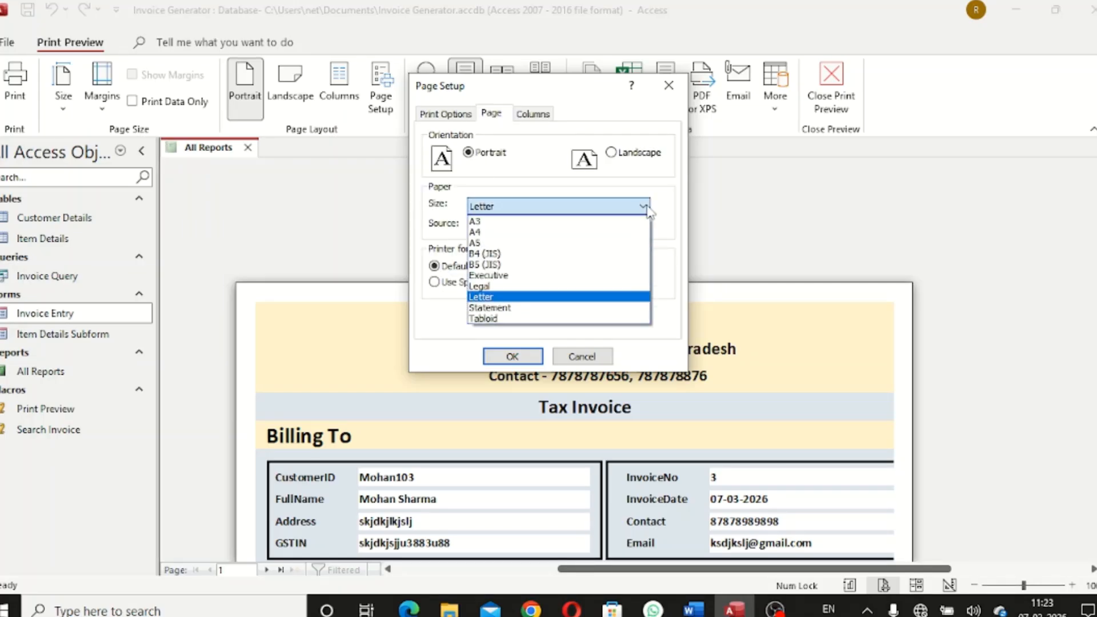
pyautogui.click(557, 232)
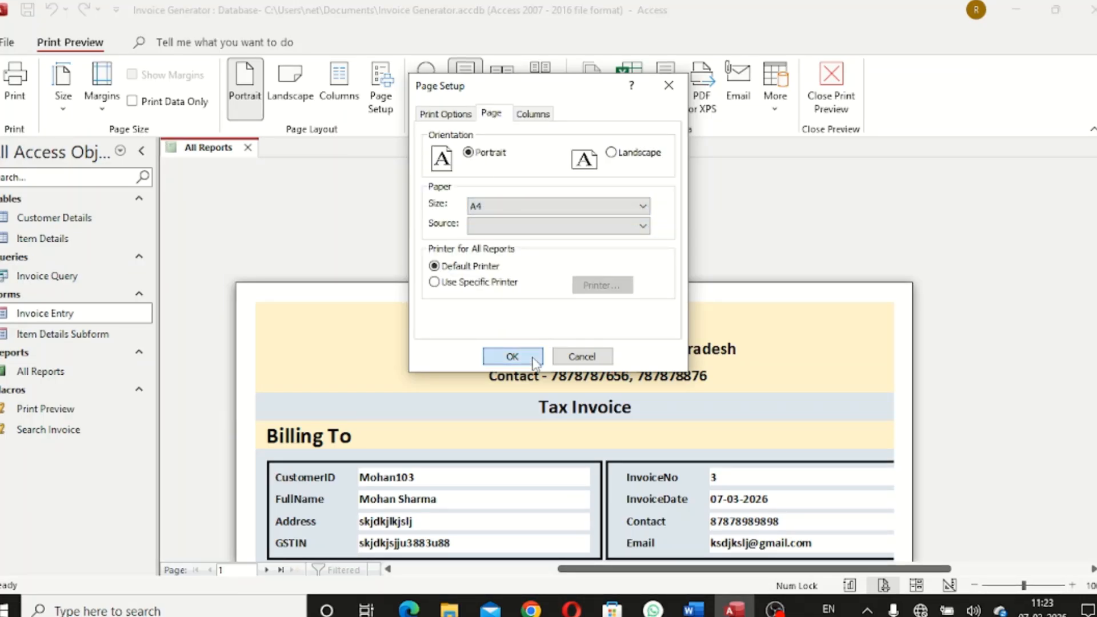
pyautogui.click(513, 356)
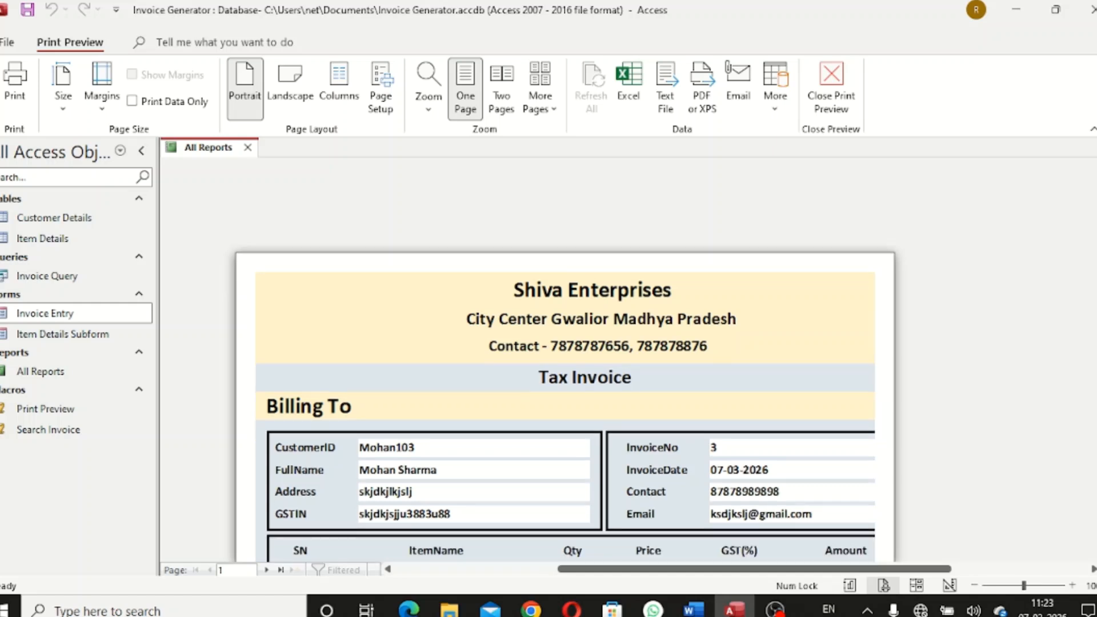
pyautogui.scroll(-3, 796, 264)
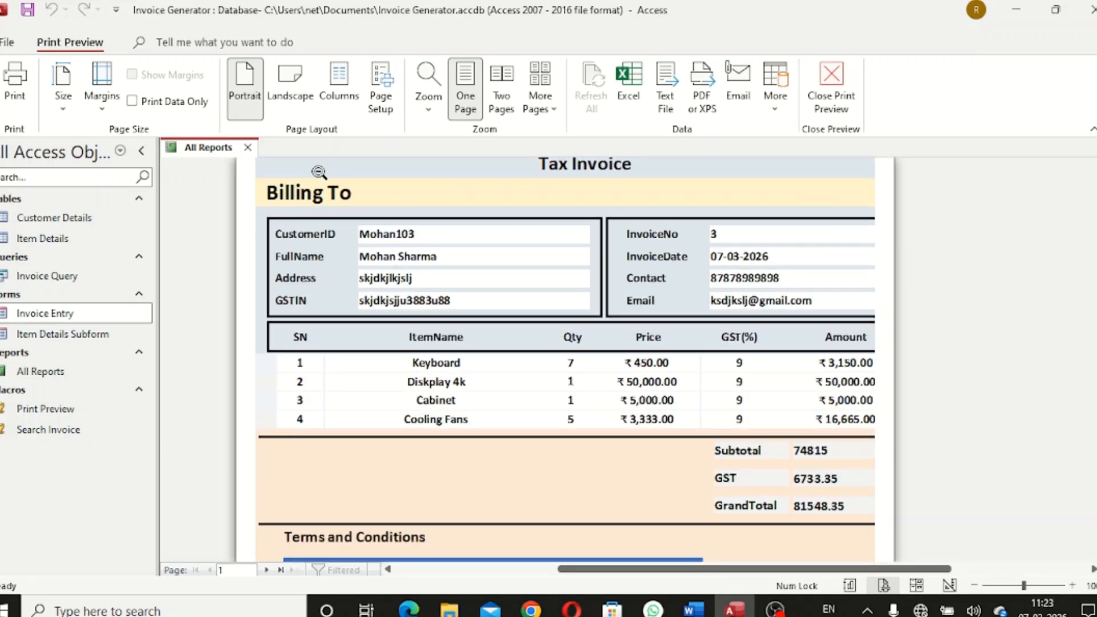
# Open the All Reports report in Design view
pyautogui.rightClick(204, 149)
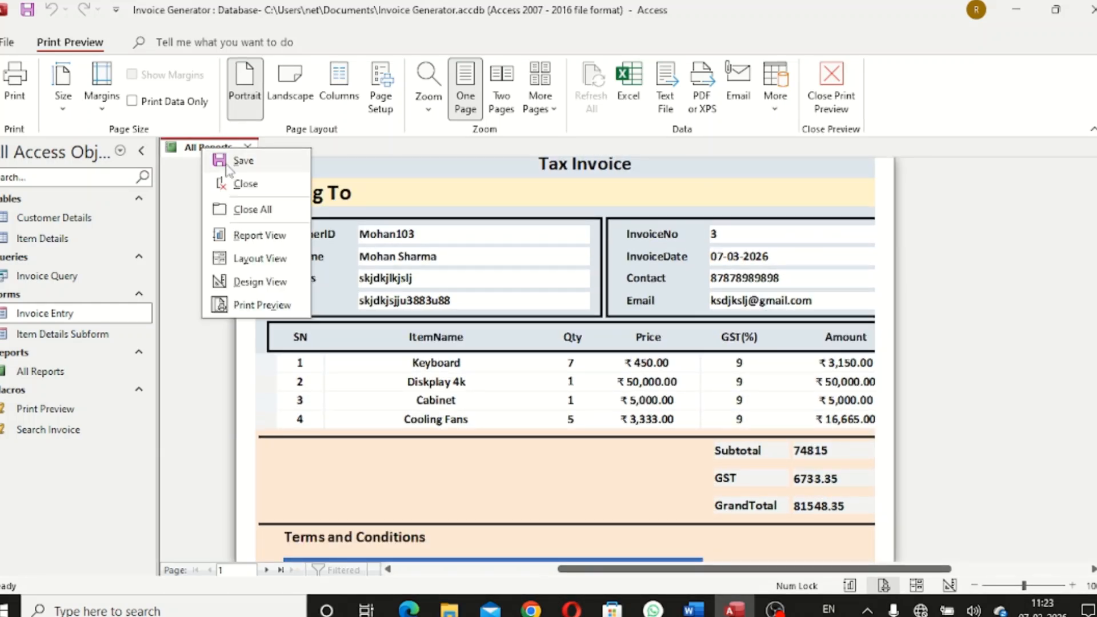
pyautogui.click(256, 286)
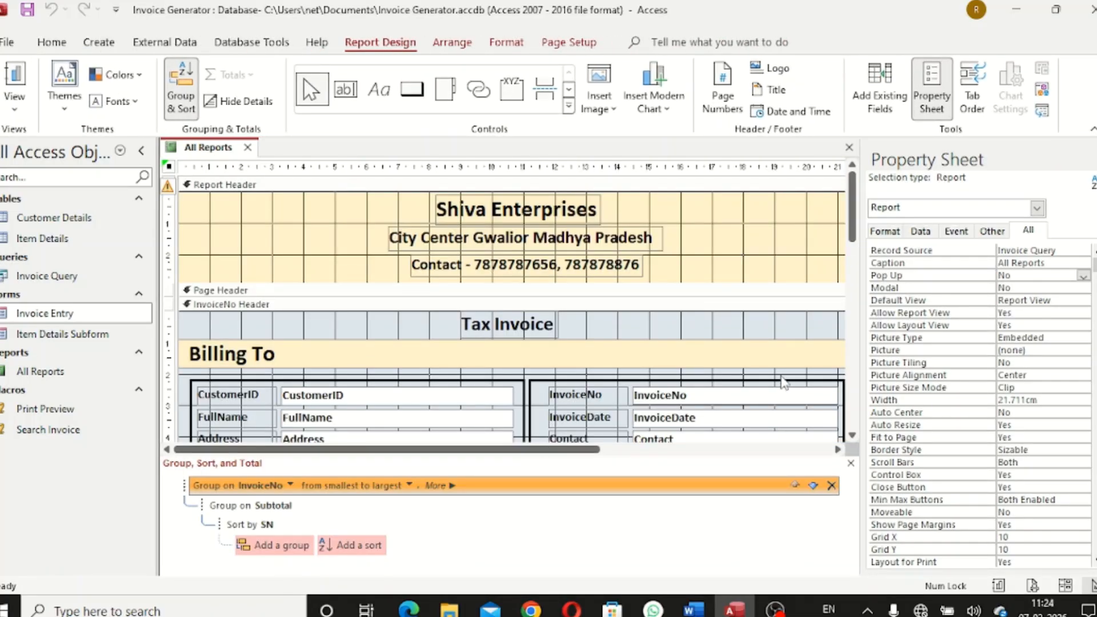
pyautogui.click(784, 379)
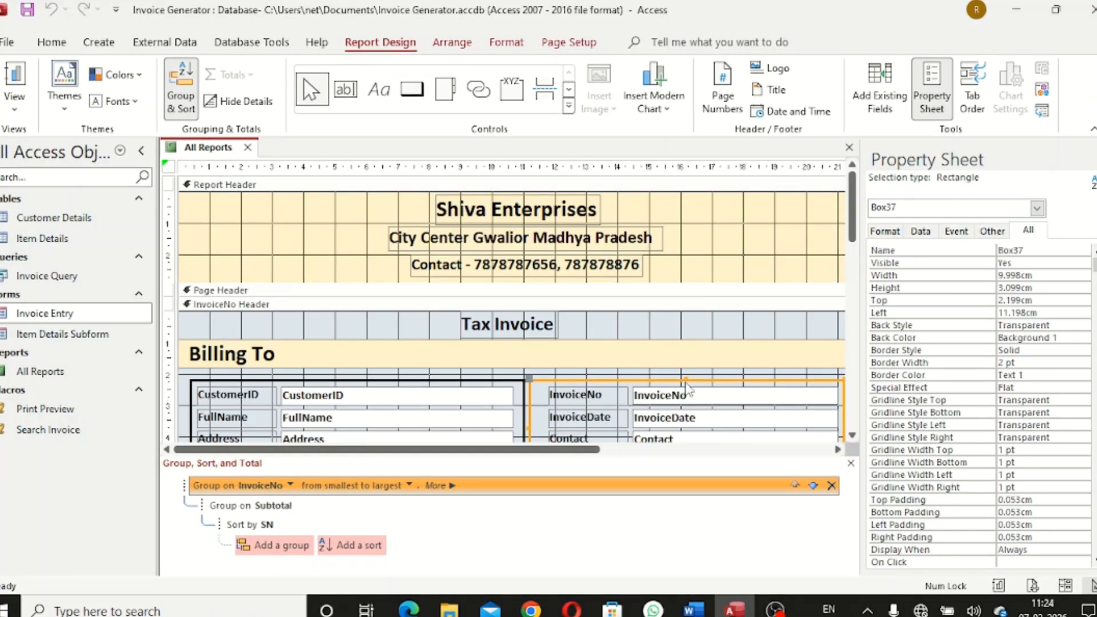
pyautogui.click(679, 374)
pyautogui.moveTo(570, 366); pyautogui.dragTo(631, 394)
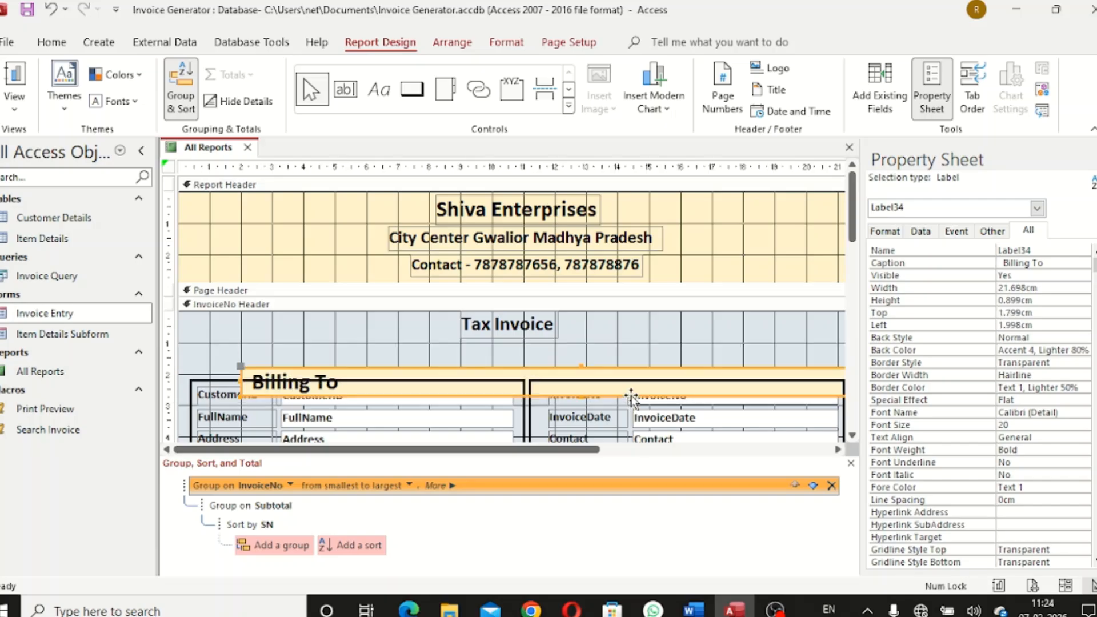
pyautogui.hotkey('ctrl', 'z')
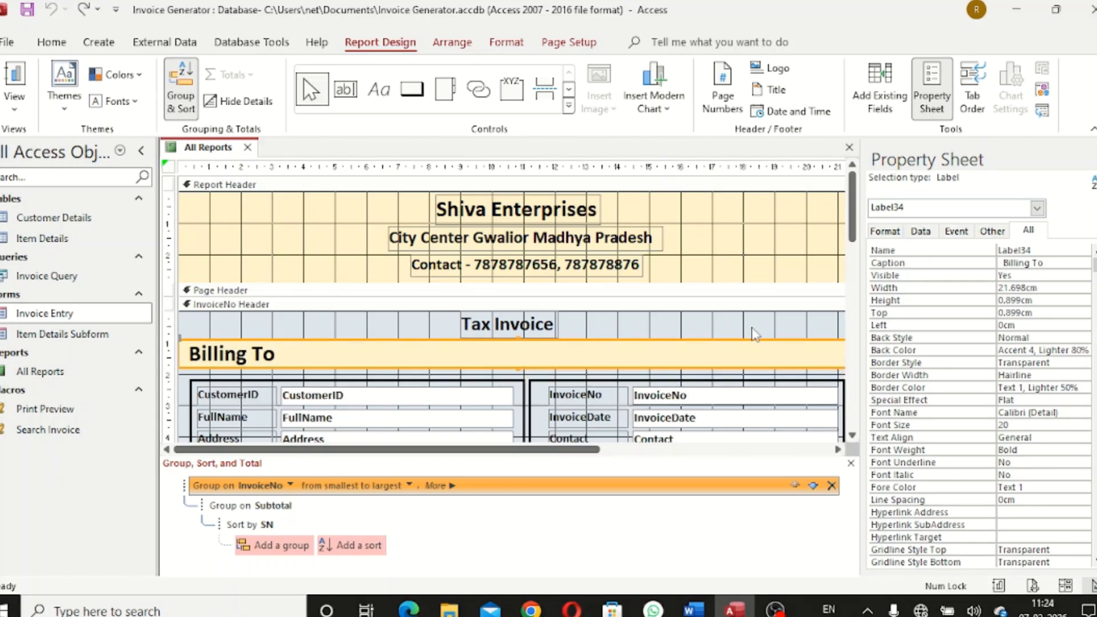
# Shift the InvoiceNo, InvoiceDate, Contact and Email fields to the left
pyautogui.click(754, 334)
pyautogui.scroll(-3, 815, 292)
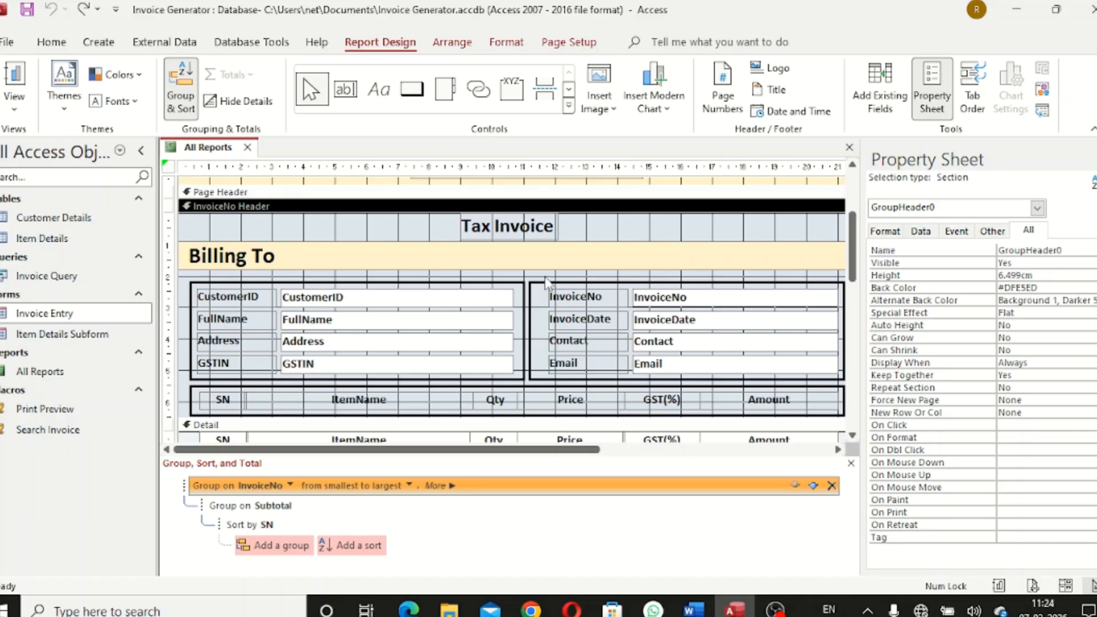
pyautogui.moveTo(545, 277); pyautogui.dragTo(807, 384)
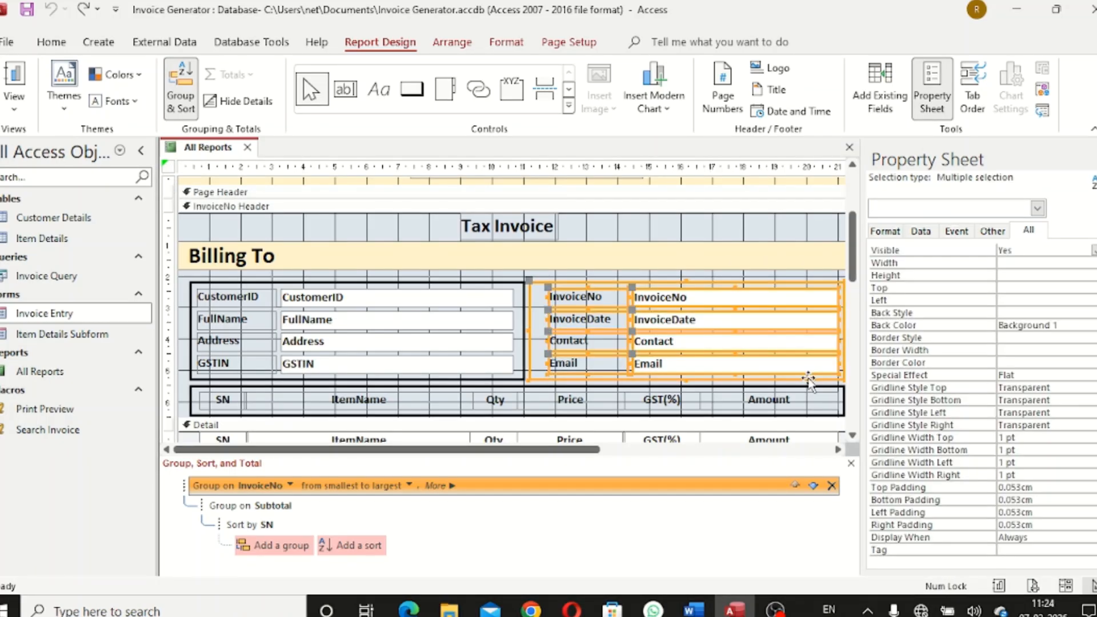
pyautogui.press('Left')
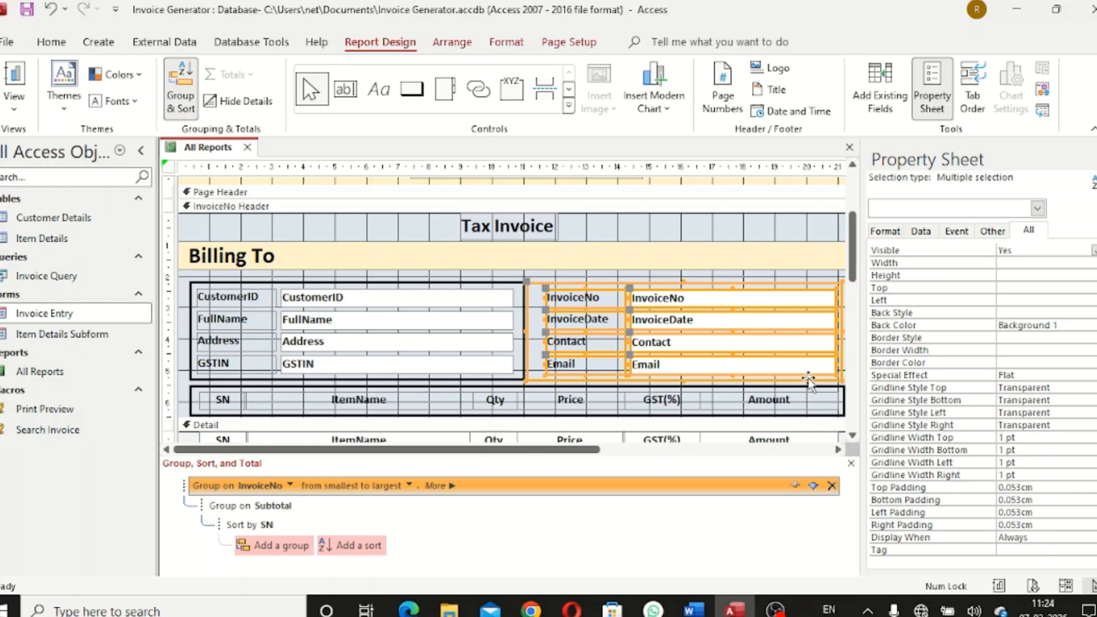
pyautogui.press('Left')
pyautogui.click(848, 352)
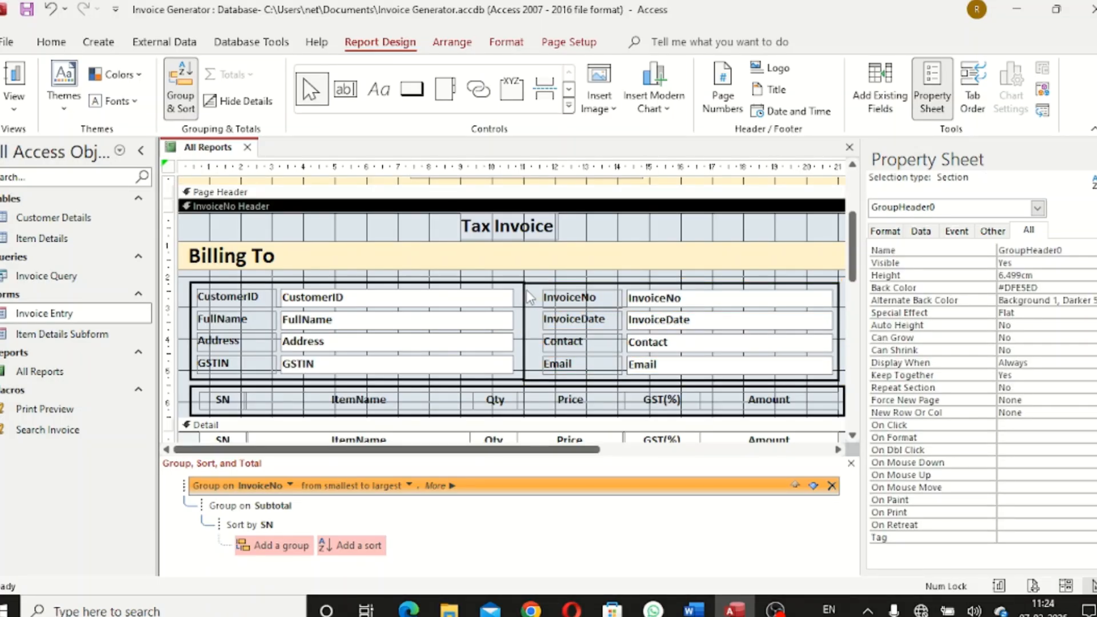
pyautogui.moveTo(530, 297); pyautogui.dragTo(809, 368)
pyautogui.press('Left')
pyautogui.press('Left')
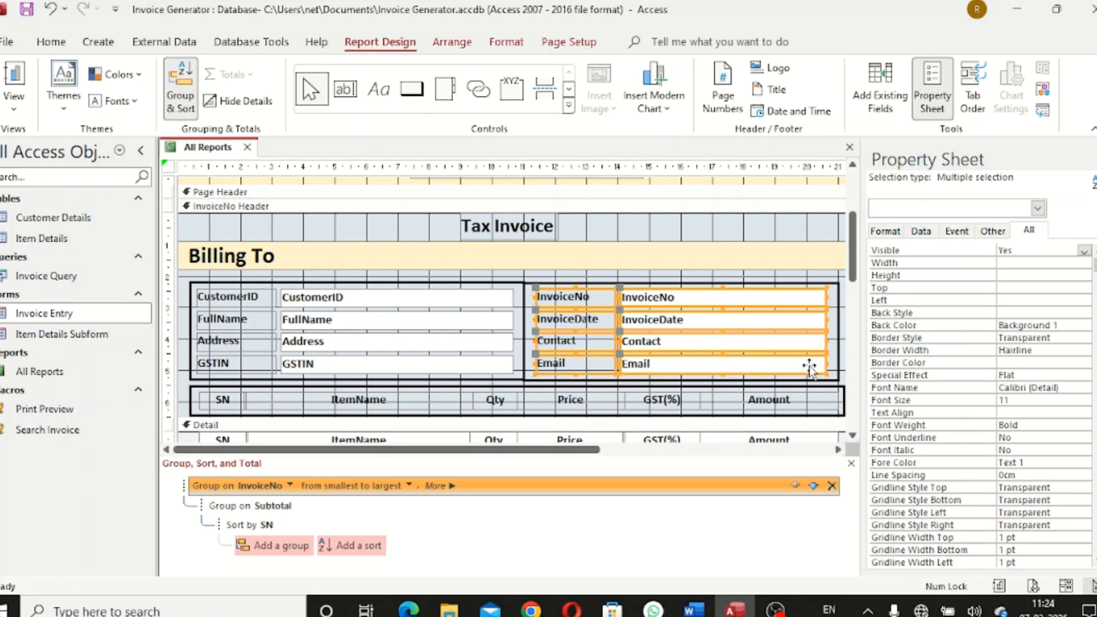
# Narrow the right-hand billing box Box37 to 9.681 cm wide
pyautogui.click(857, 345)
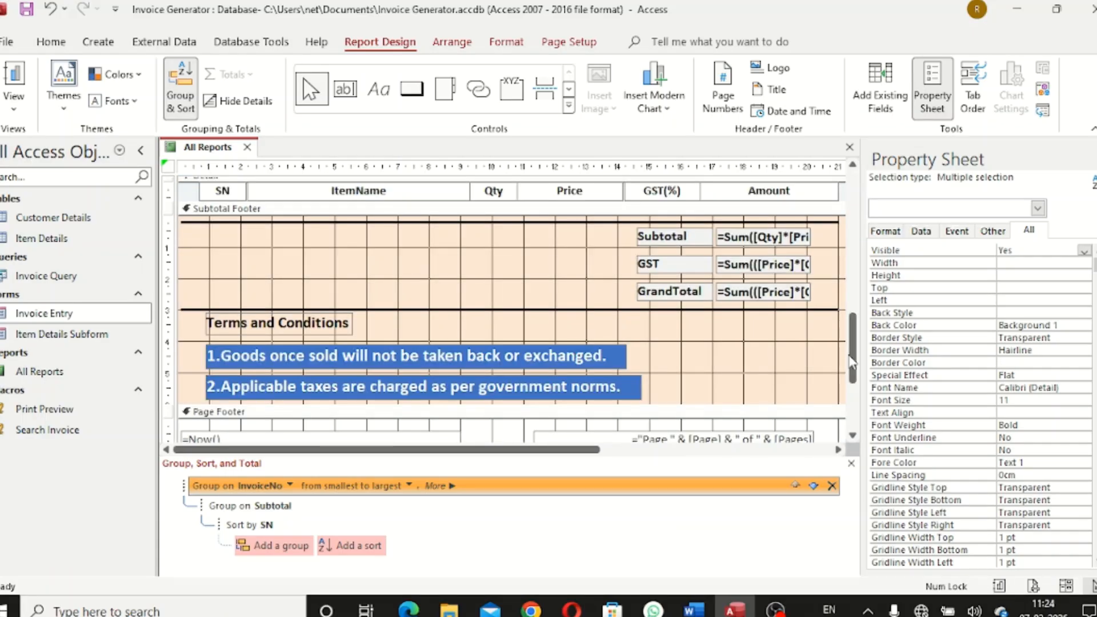
pyautogui.moveTo(849, 350); pyautogui.dragTo(870, 268)
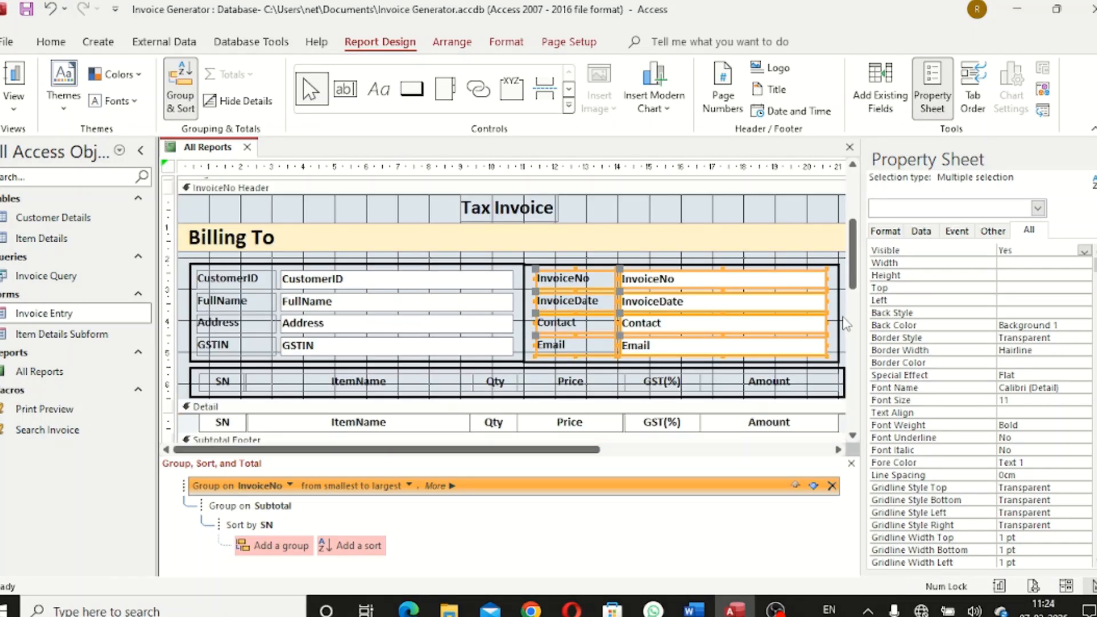
pyautogui.click(839, 323)
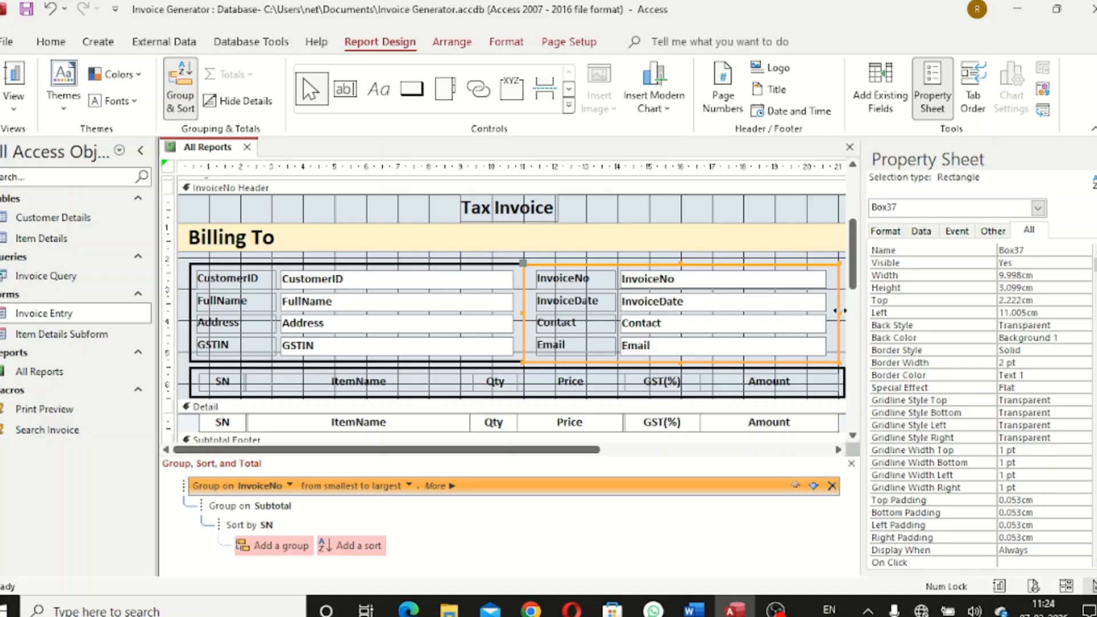
pyautogui.moveTo(839, 310); pyautogui.dragTo(829, 310)
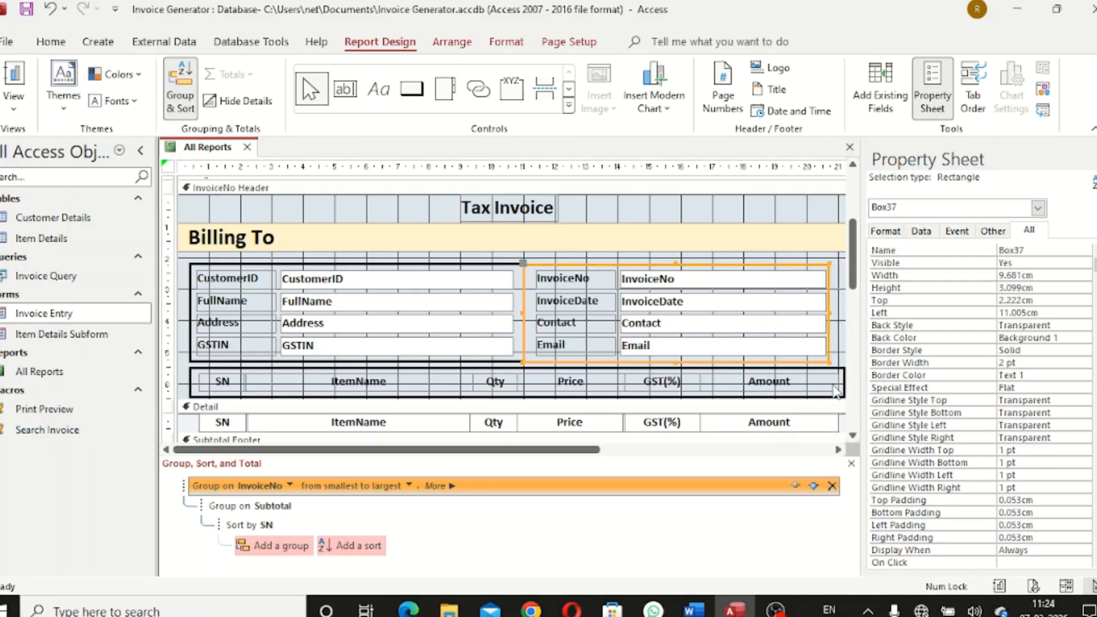
# Check the All Reports report in Report View for invoice 3, then close it
pyautogui.rightClick(198, 147)
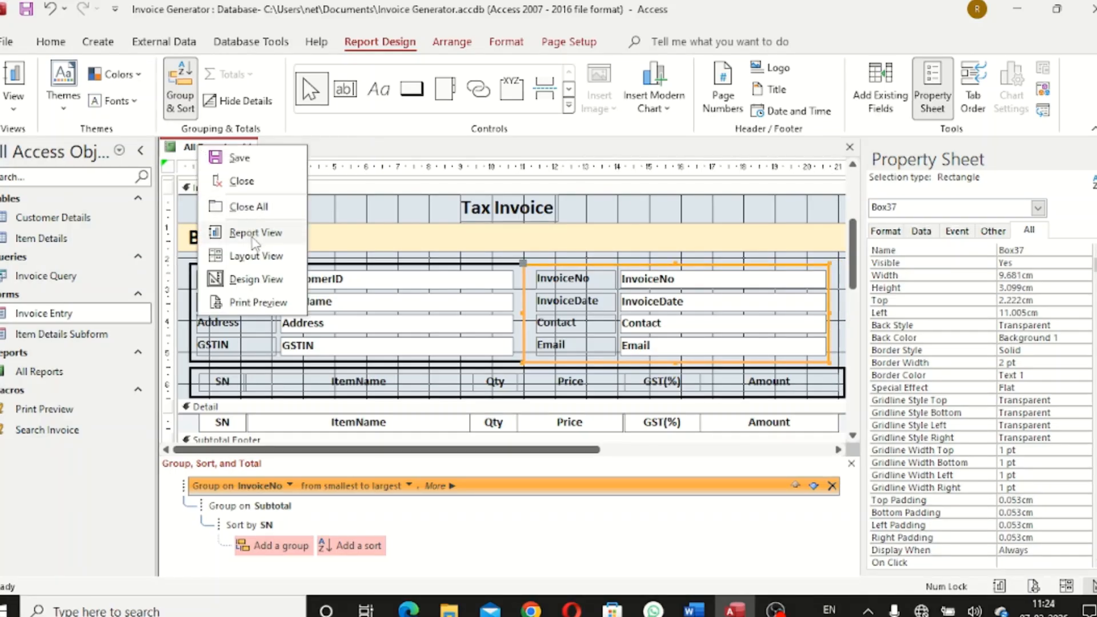
pyautogui.click(267, 234)
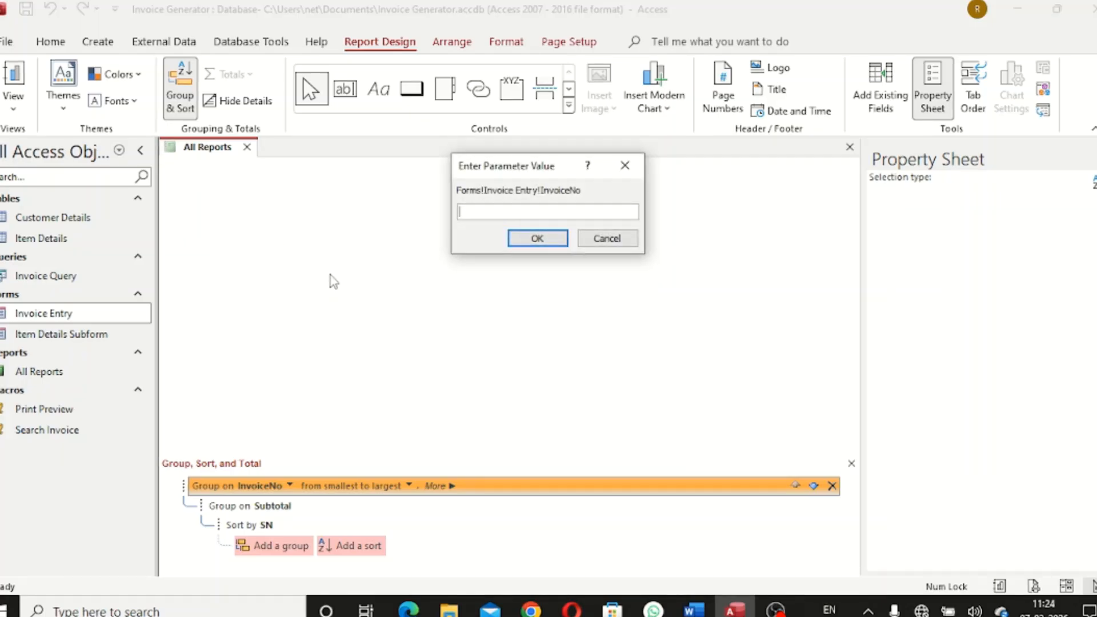
pyautogui.write('3')
pyautogui.press('Return')
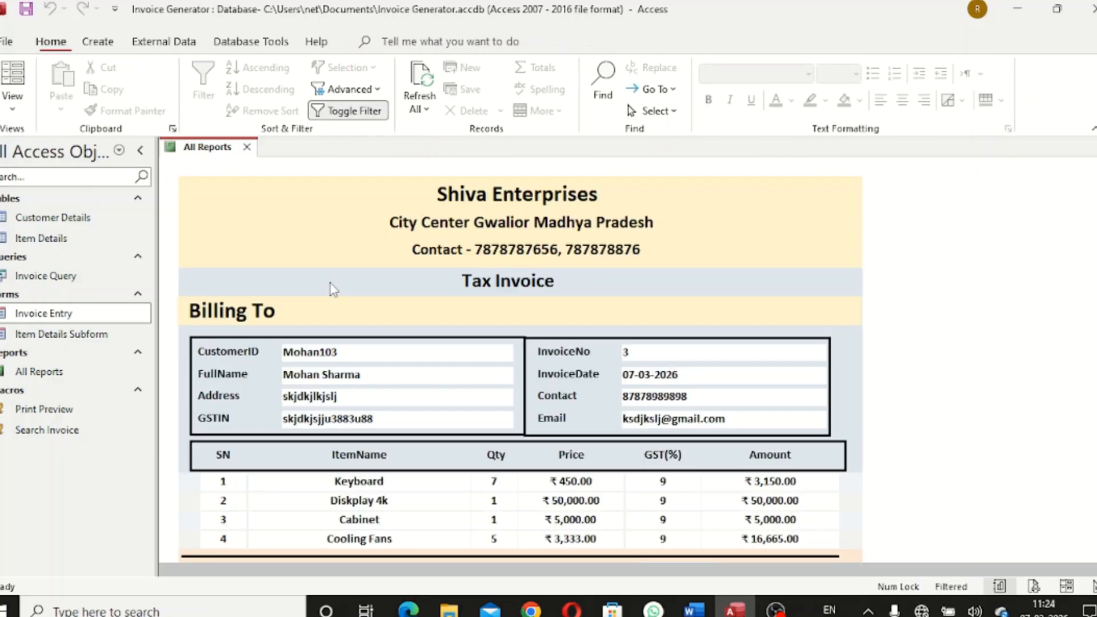
pyautogui.scroll(-3, 1086, 277)
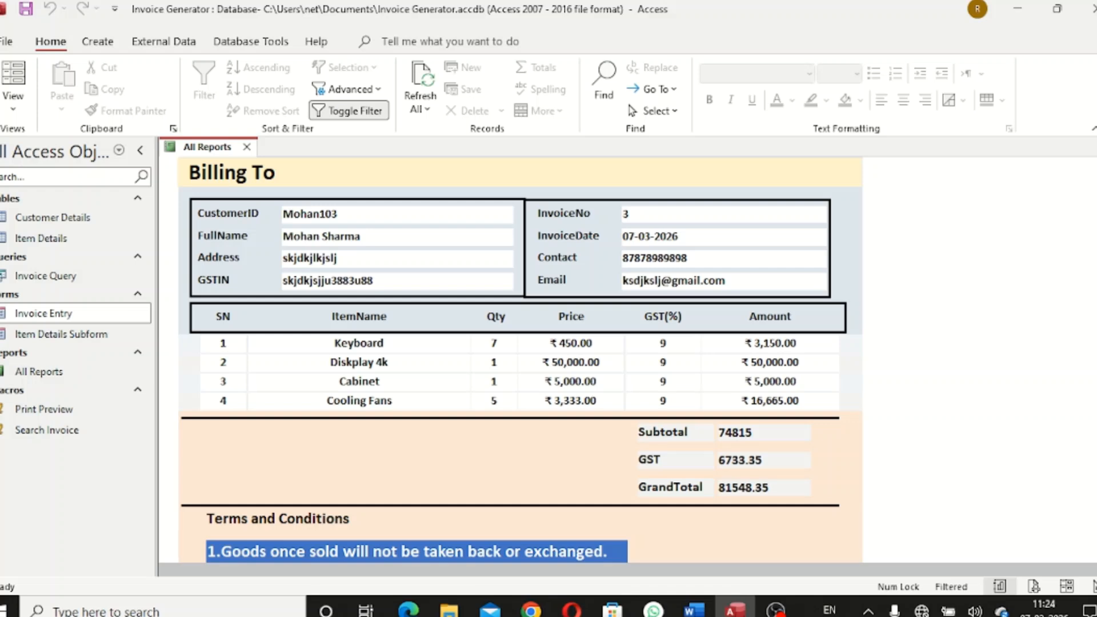
pyautogui.scroll(3, 520, 360)
pyautogui.scroll(-5, 520, 360)
pyautogui.scroll(3, 520, 360)
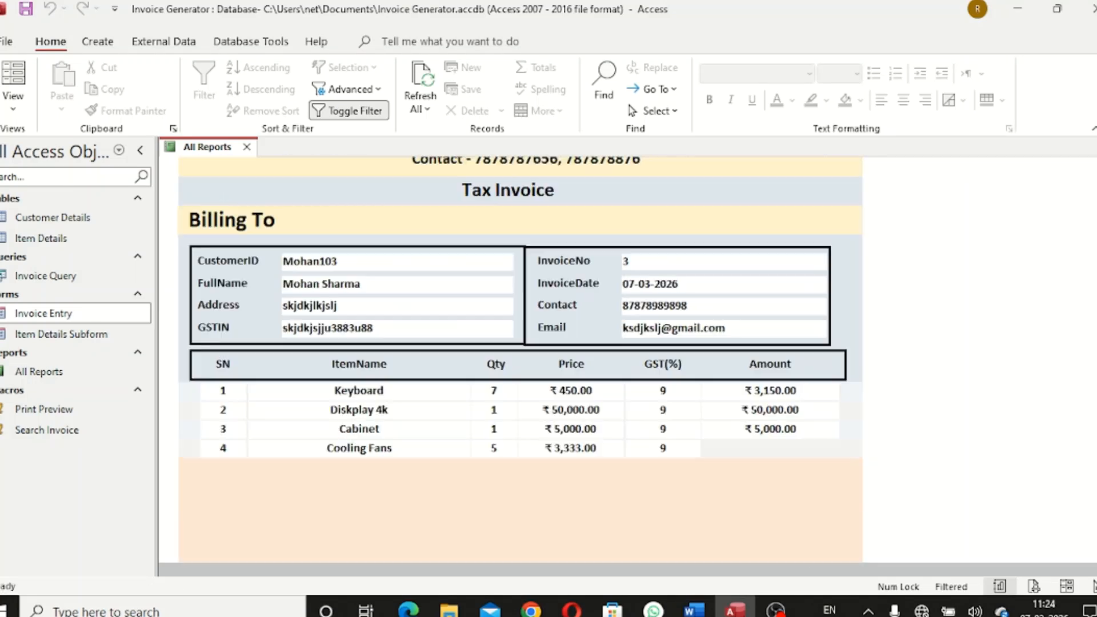
pyautogui.scroll(2, 338, 226)
pyautogui.click(246, 147)
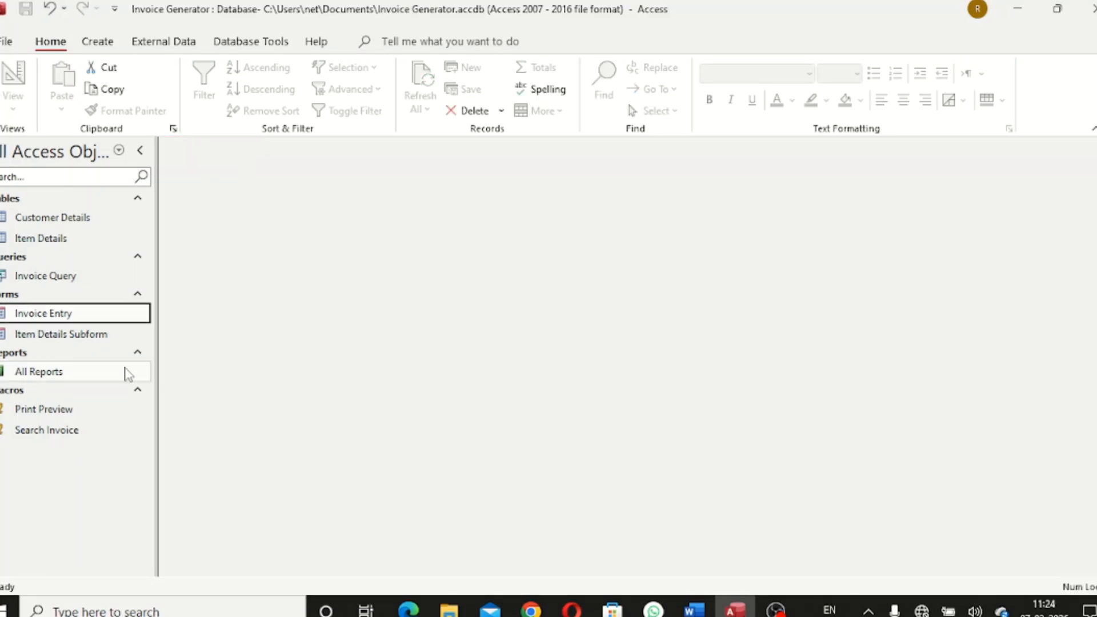
# Open the Invoice Entry form, showing invoice 1 with Laptop, Mouse and Laptop Stand
pyautogui.doubleClick(56, 314)
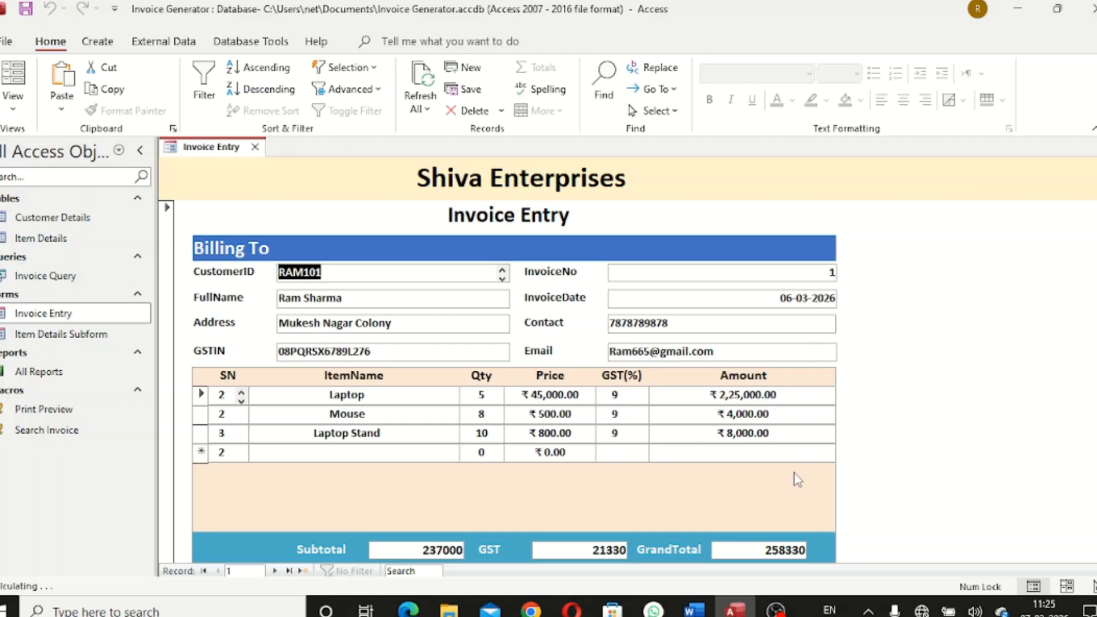
pyautogui.scroll(-3, 1008, 558)
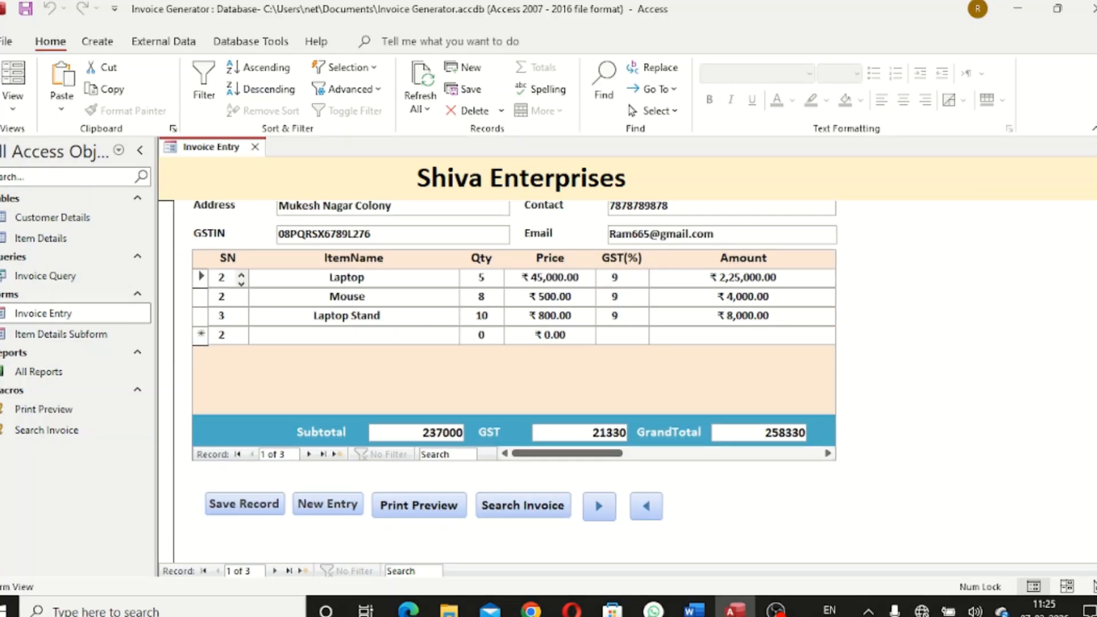
pyautogui.scroll(2, 515, 382)
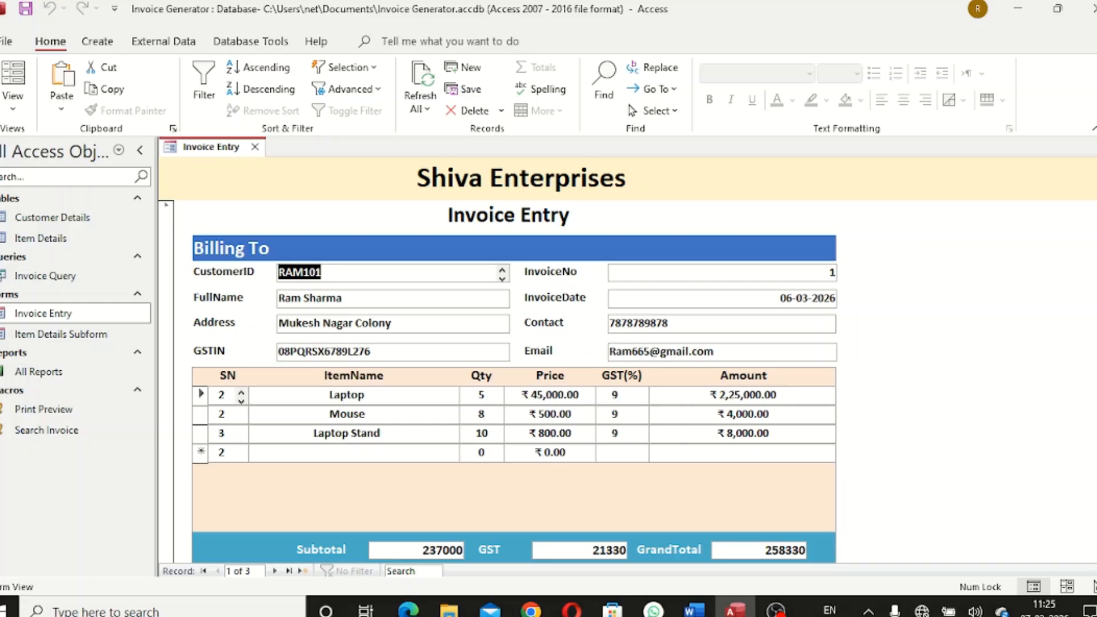
pyautogui.scroll(-2, 886, 421)
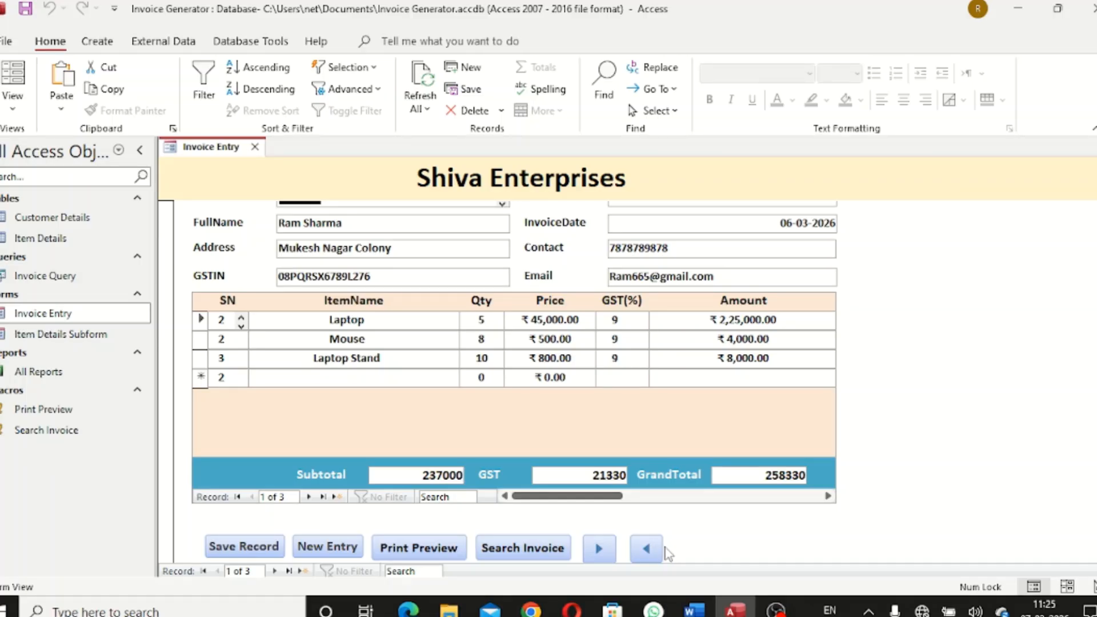
# Preview the Tax Invoice for invoice 3 via Search Invoice and zoom in
pyautogui.click(522, 548)
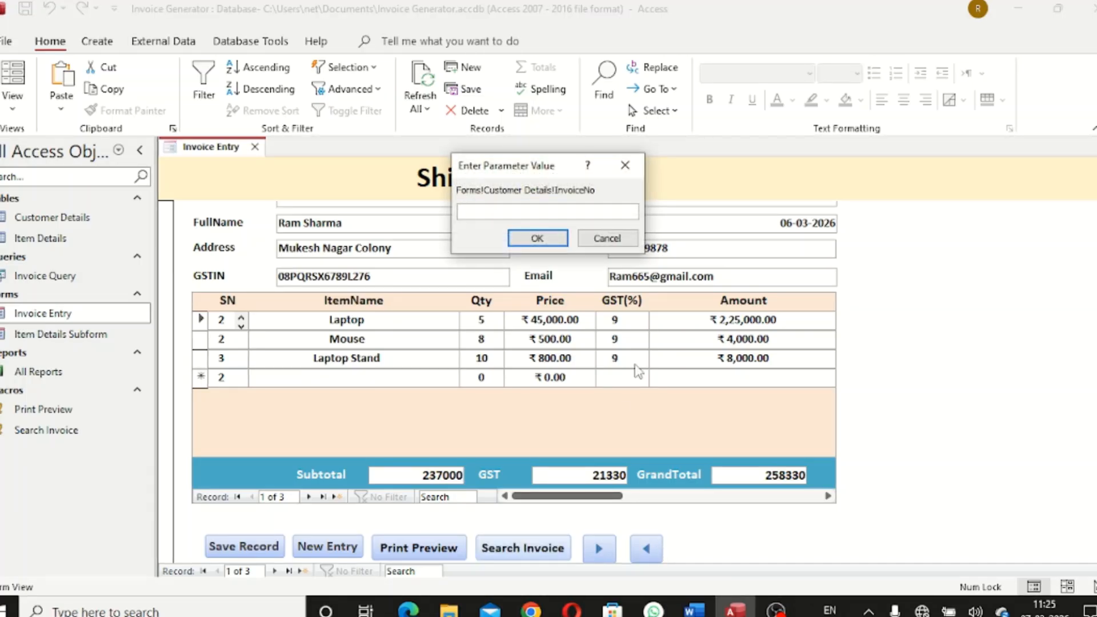
pyautogui.write('3')
pyautogui.press('Return')
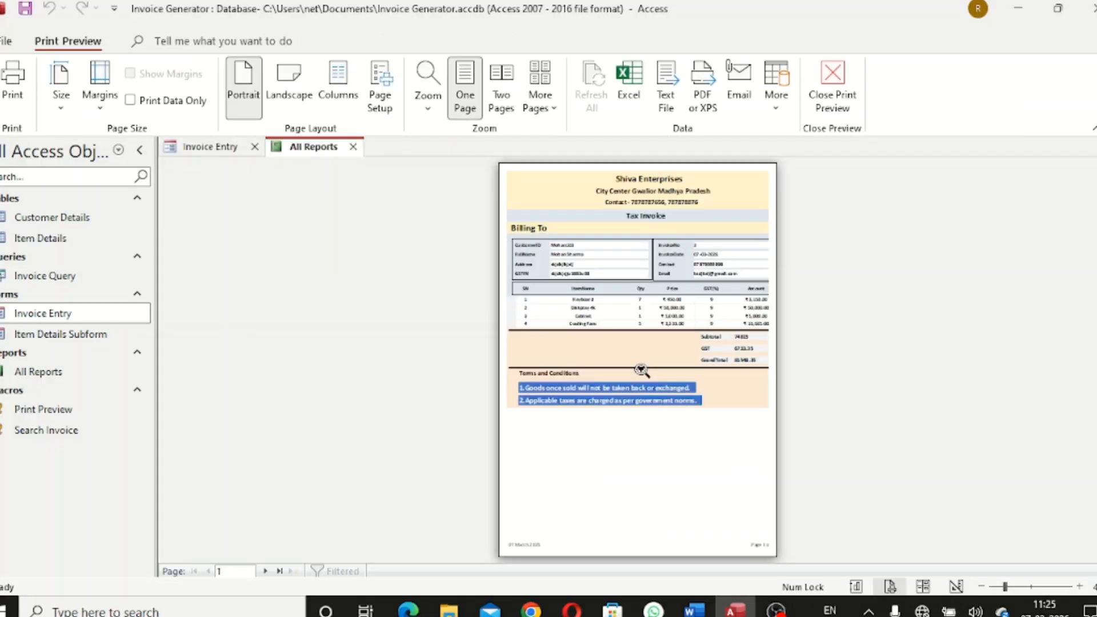
pyautogui.click(745, 250)
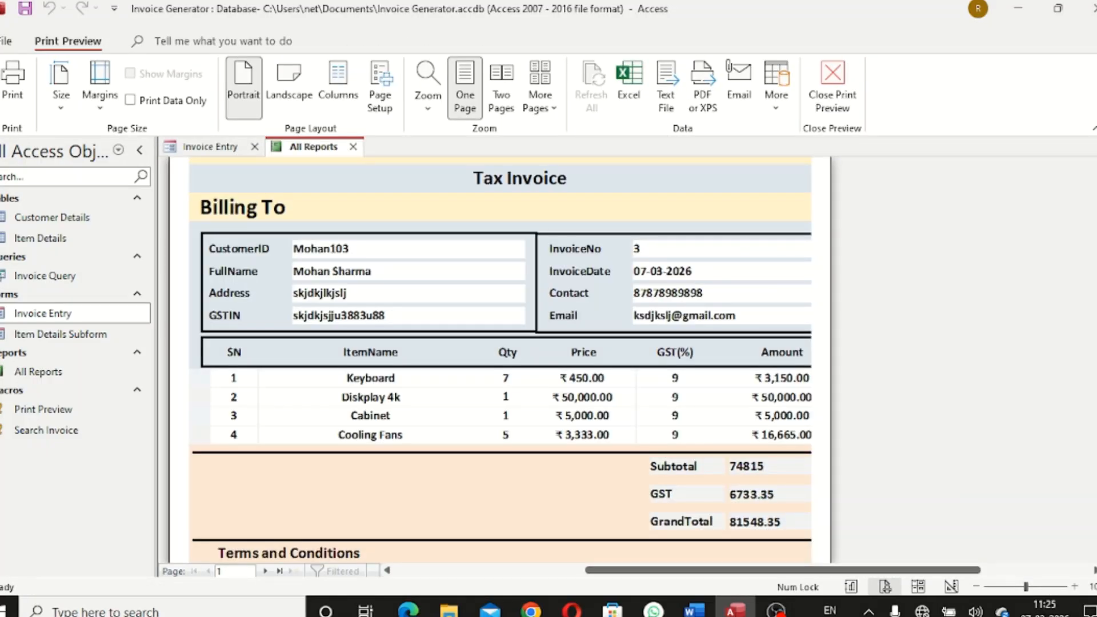
pyautogui.scroll(10, 500, 360)
pyautogui.scroll(-8, 500, 360)
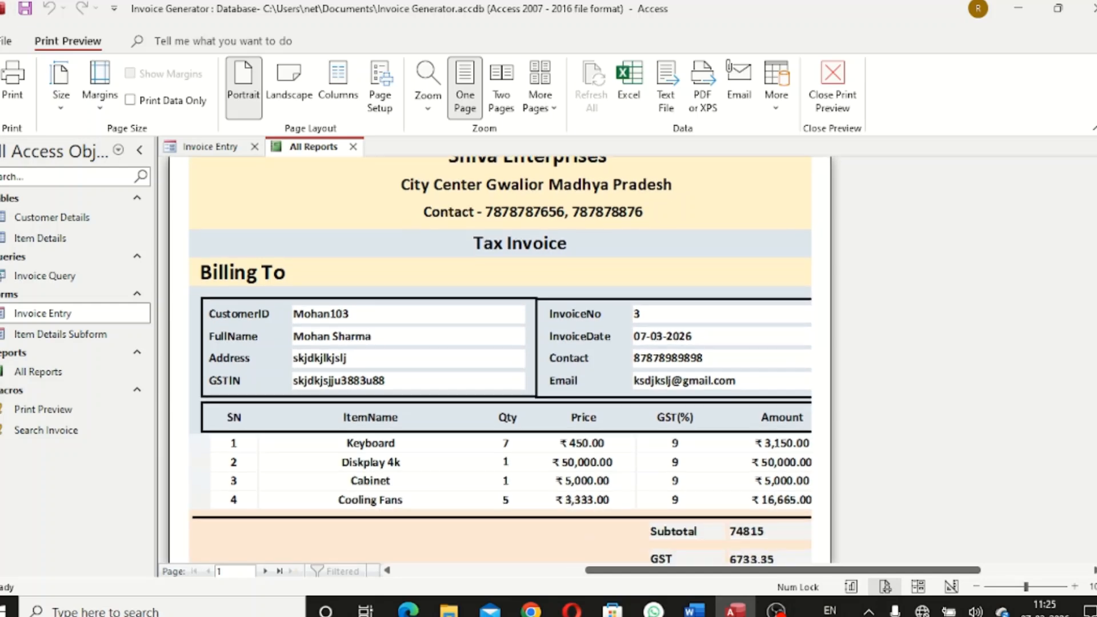
# Bring up the Print dialog with Ctrl+P and cancel it without printing
pyautogui.hotkey('ctrl', 'p')
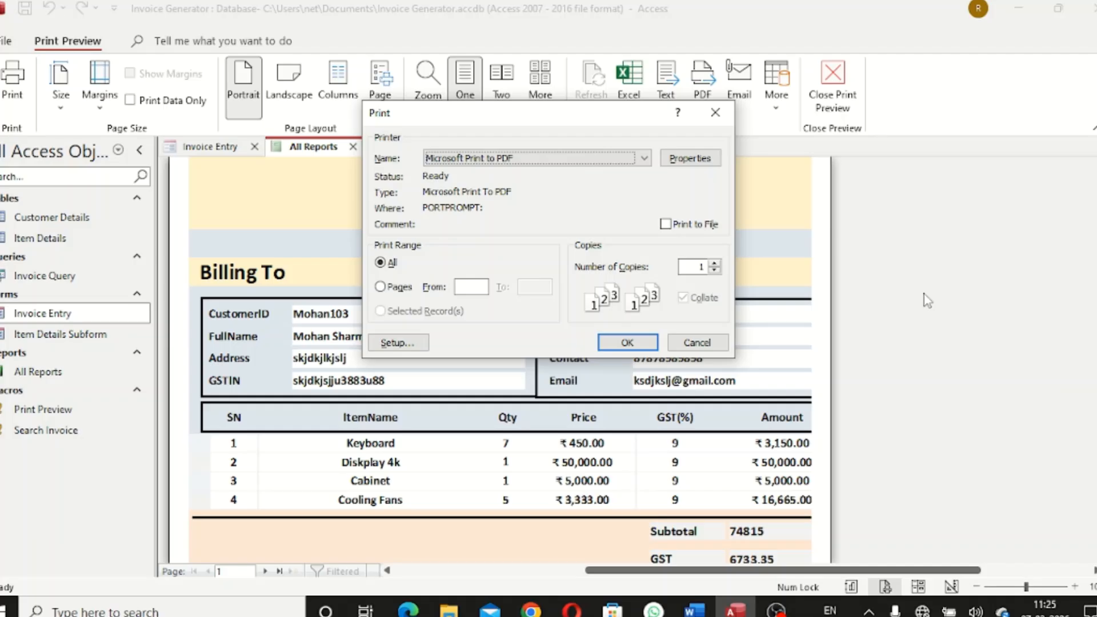
pyautogui.click(720, 117)
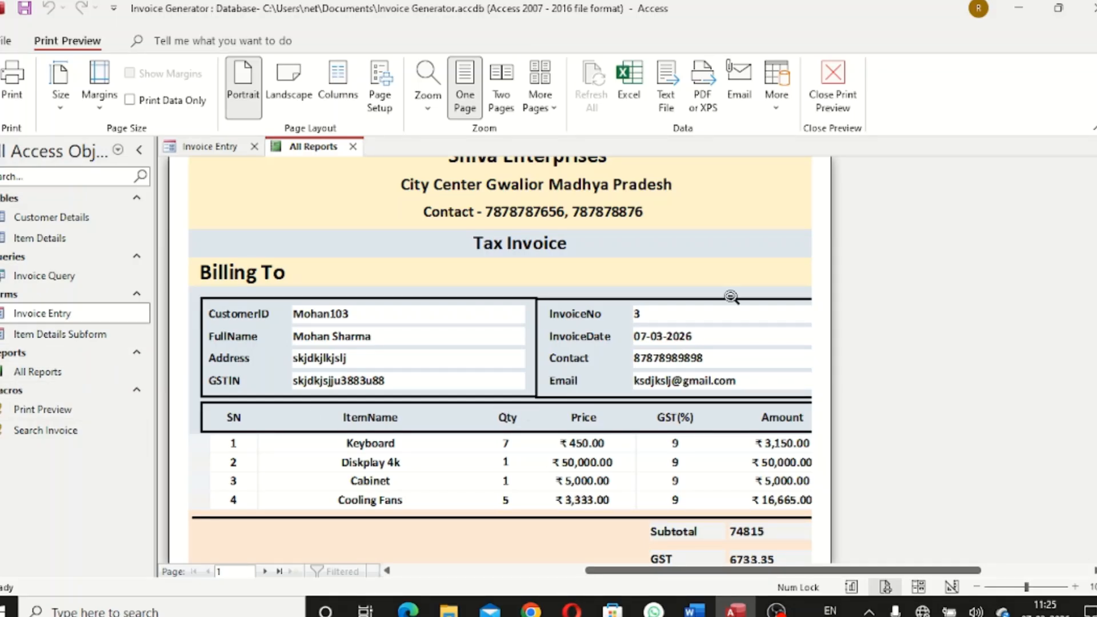
pyautogui.scroll(3, 500, 360)
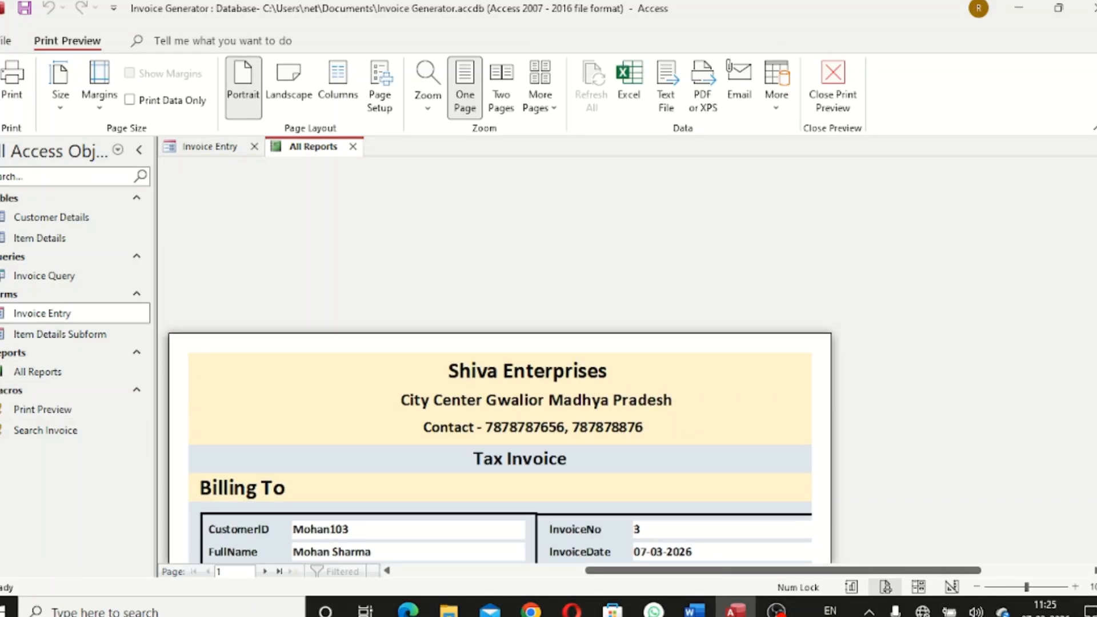
pyautogui.scroll(-3, 500, 360)
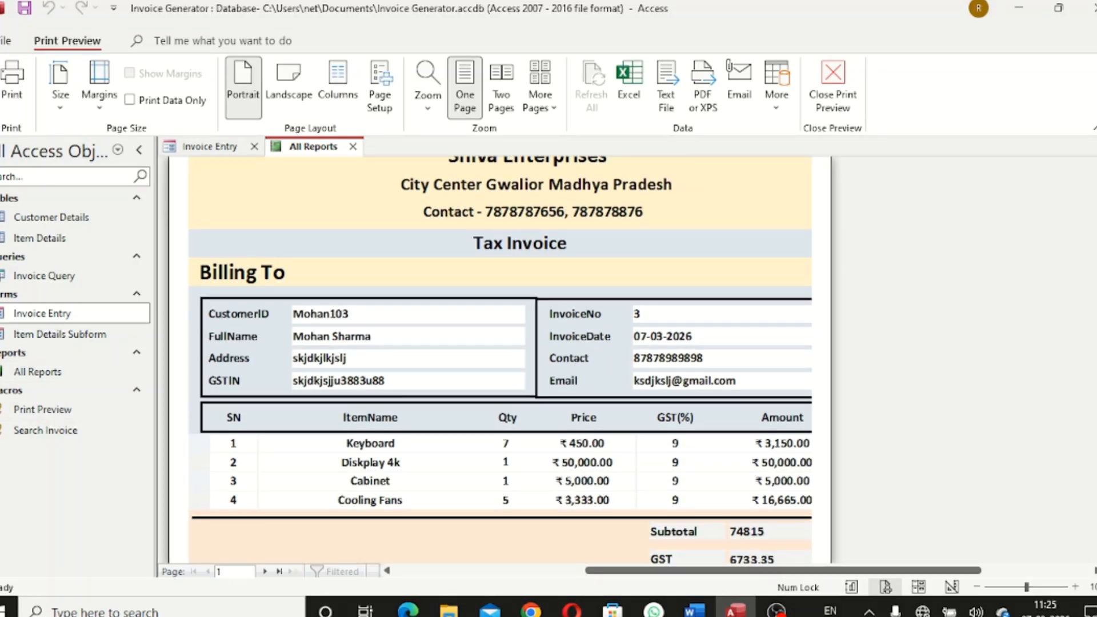